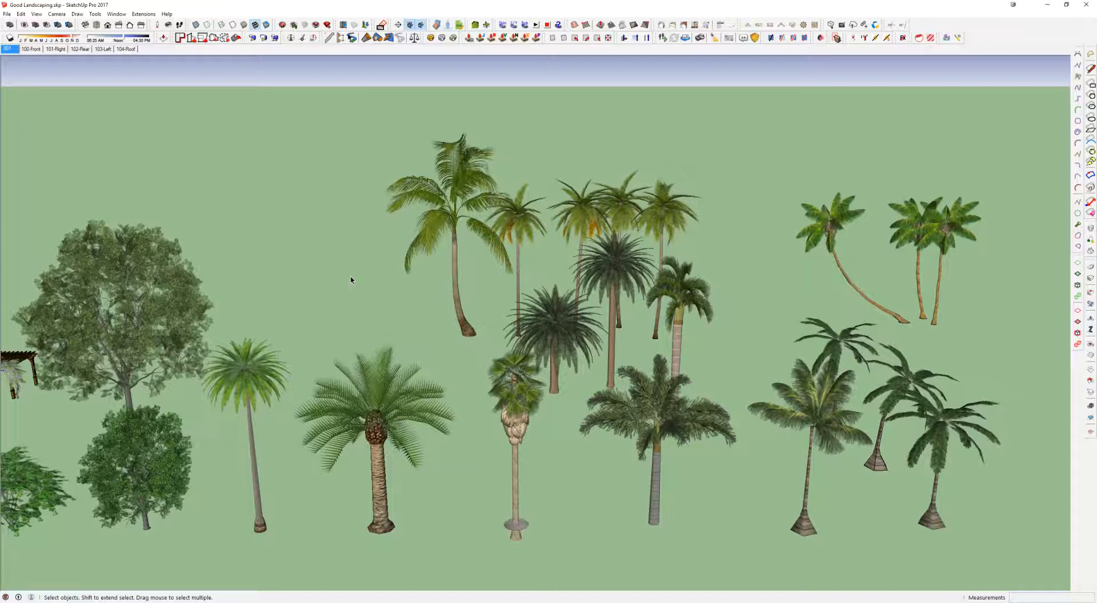
- Switch to the client house model for a quick look and return to the Good Landscaping collection
scroll(476, 296, down, 1)
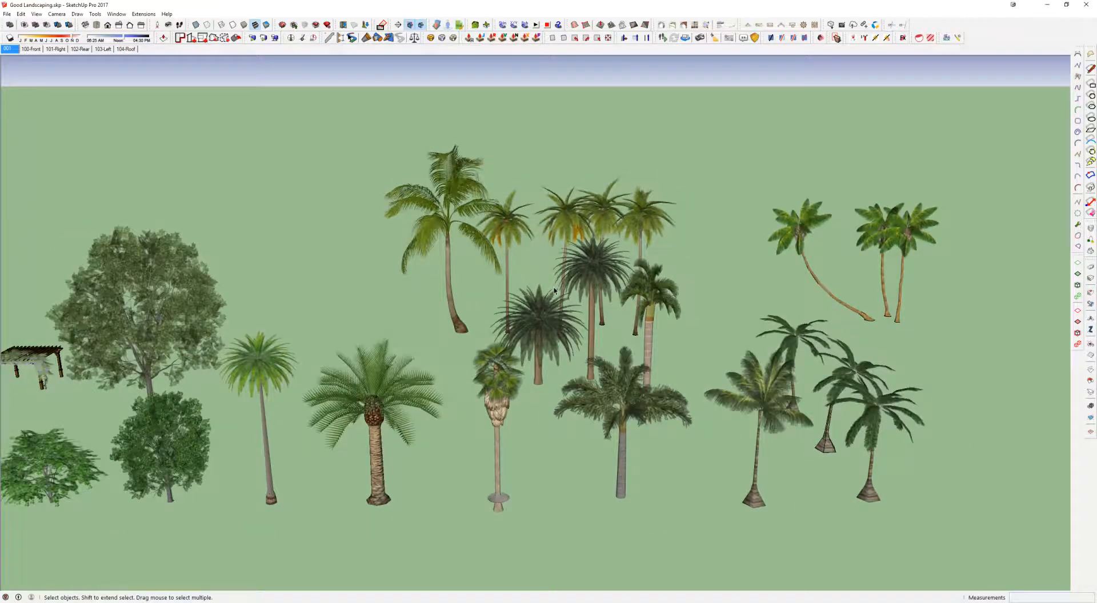
key(alt+Tab)
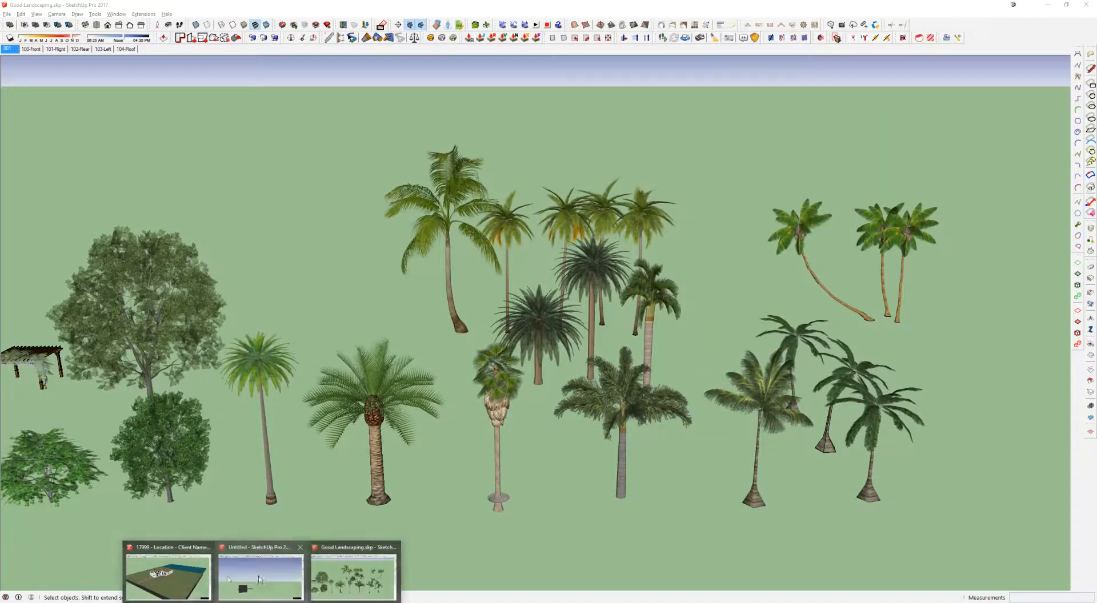
click(165, 574)
middle_drag(359, 108, 399, 98)
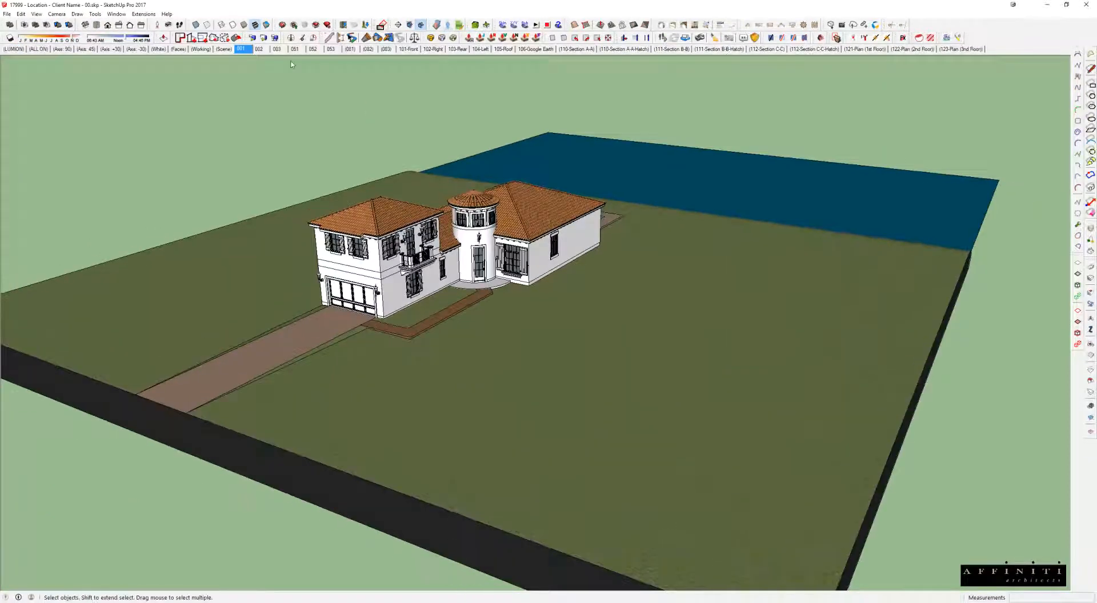
key(alt+space)
key(alt+Tab)
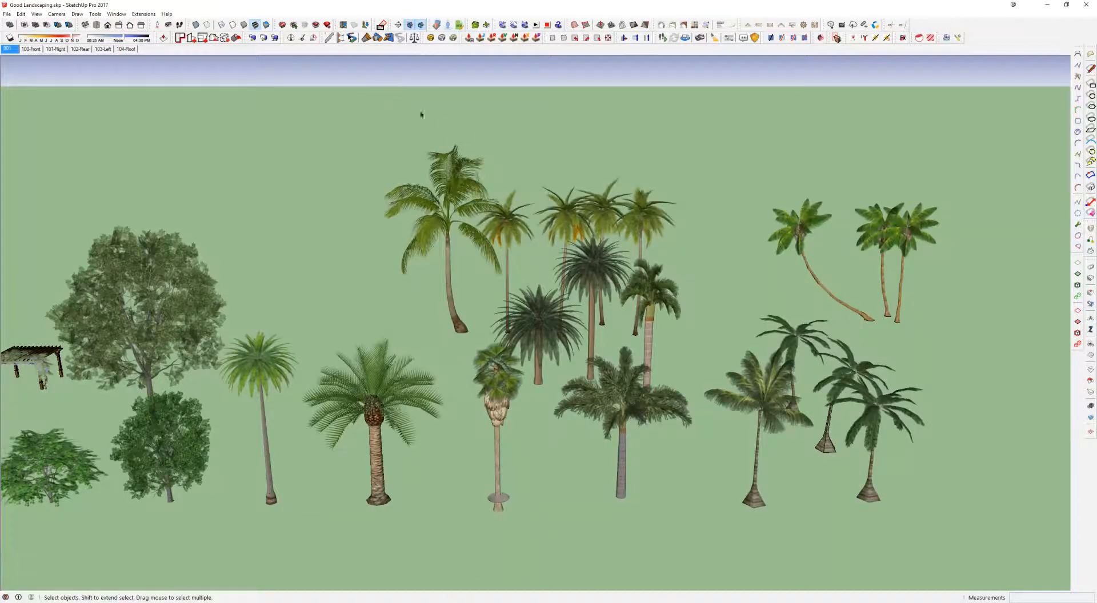
- Examine the house and its driveway up close in the client model, and reopen the landscaping collection window
mouse_move(262, 602)
click(168, 575)
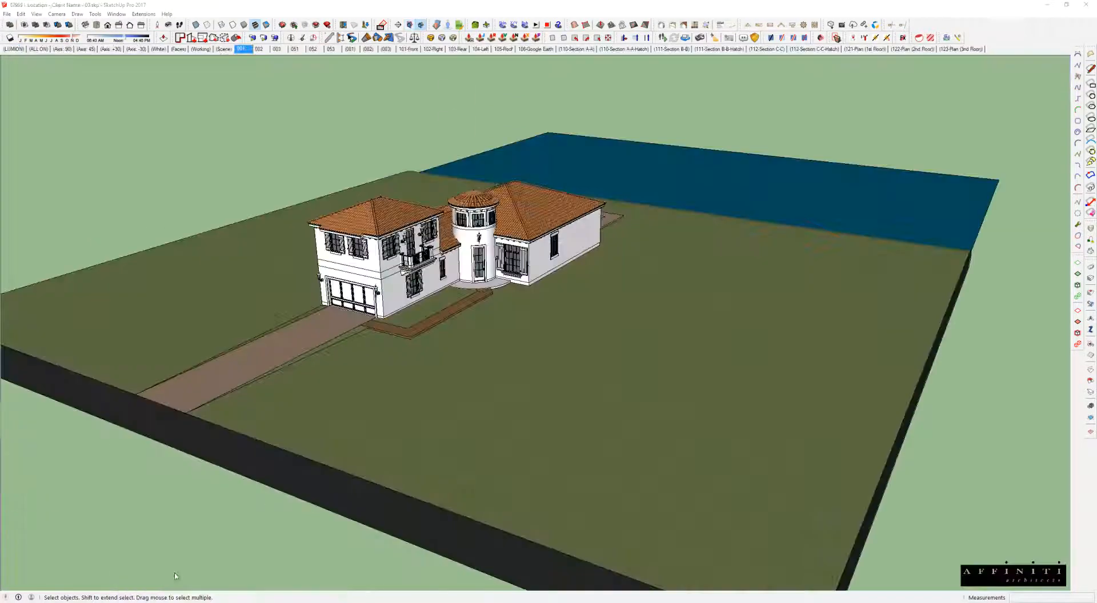
middle_drag(351, 143, 398, 140)
scroll(285, 68, up, 2)
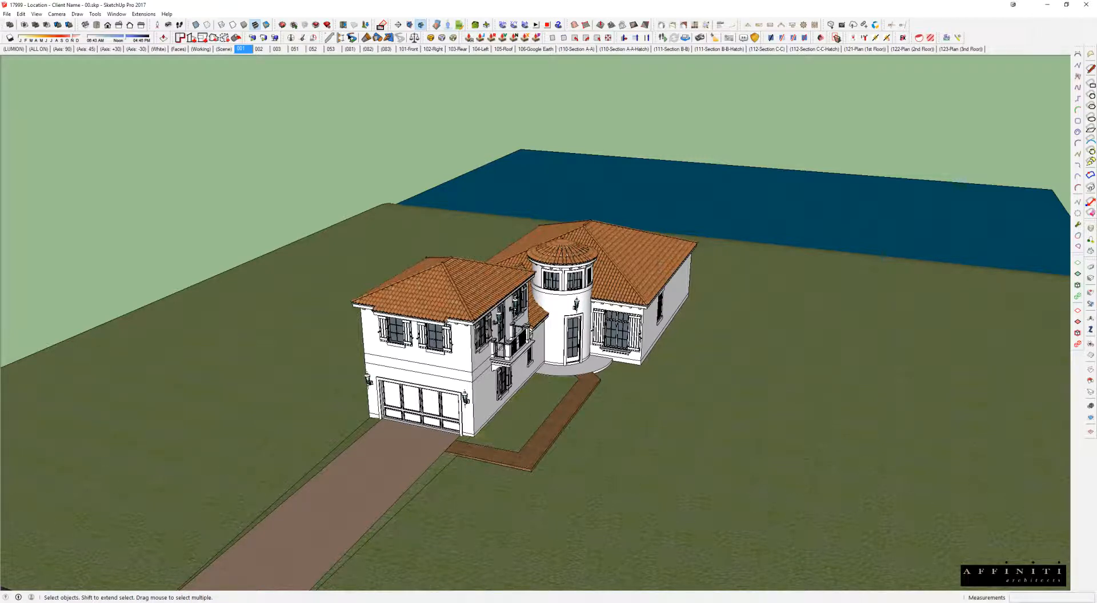
mouse_move(257, 600)
click(351, 571)
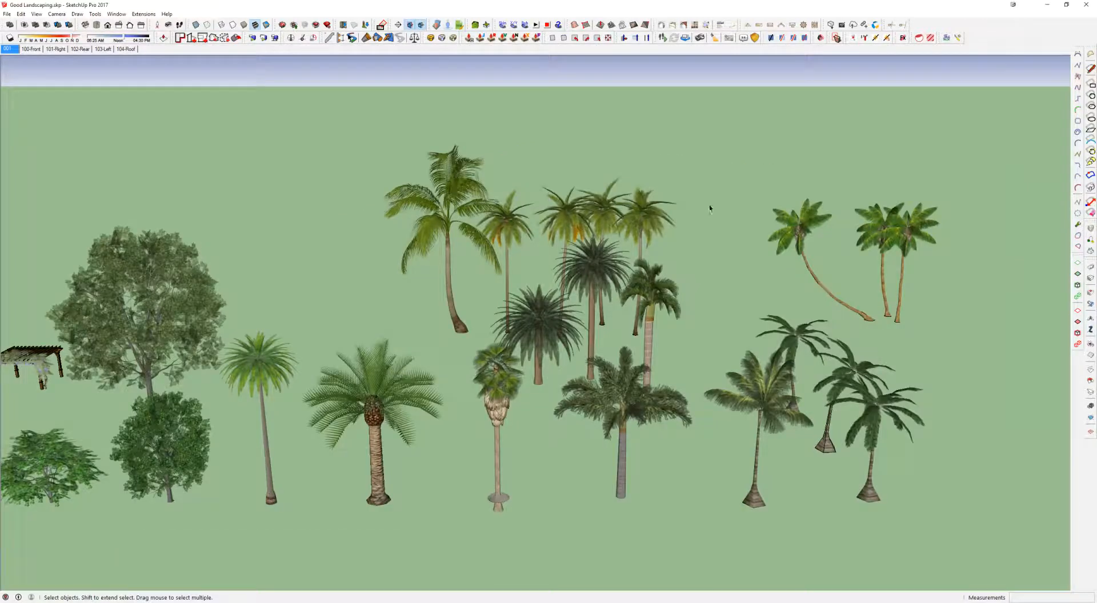
- Survey the whole plant collection, from the palms across to the hedges, shrubs and pergola
middle_drag(706, 269, 680, 273)
scroll(419, 314, down, 2)
shift+middle_drag(418, 314, 630, 240)
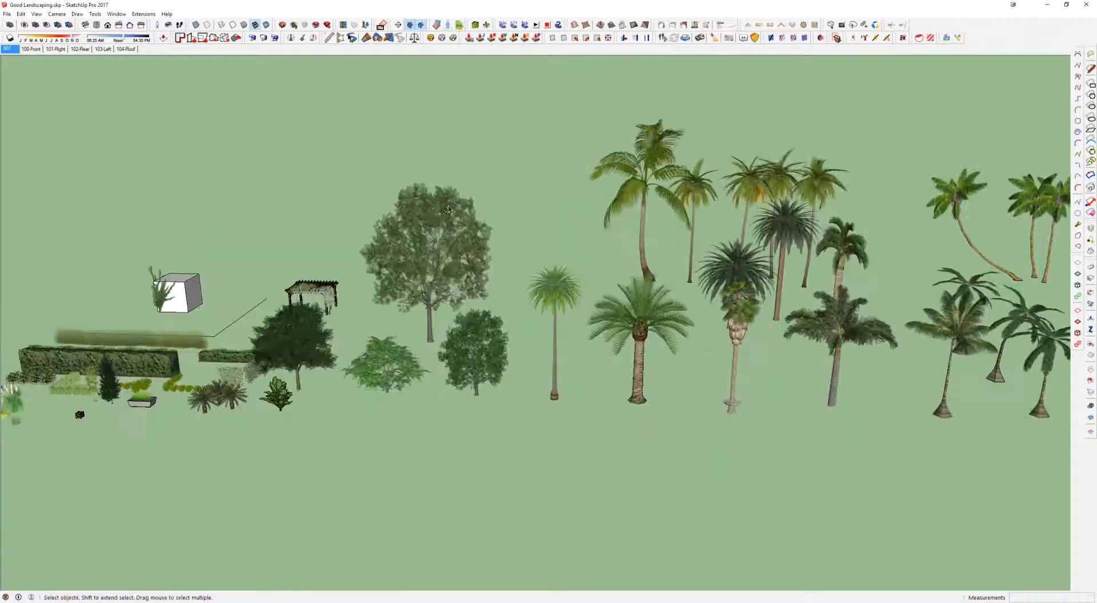
middle_drag(524, 223, 621, 237)
middle_drag(613, 275, 695, 332)
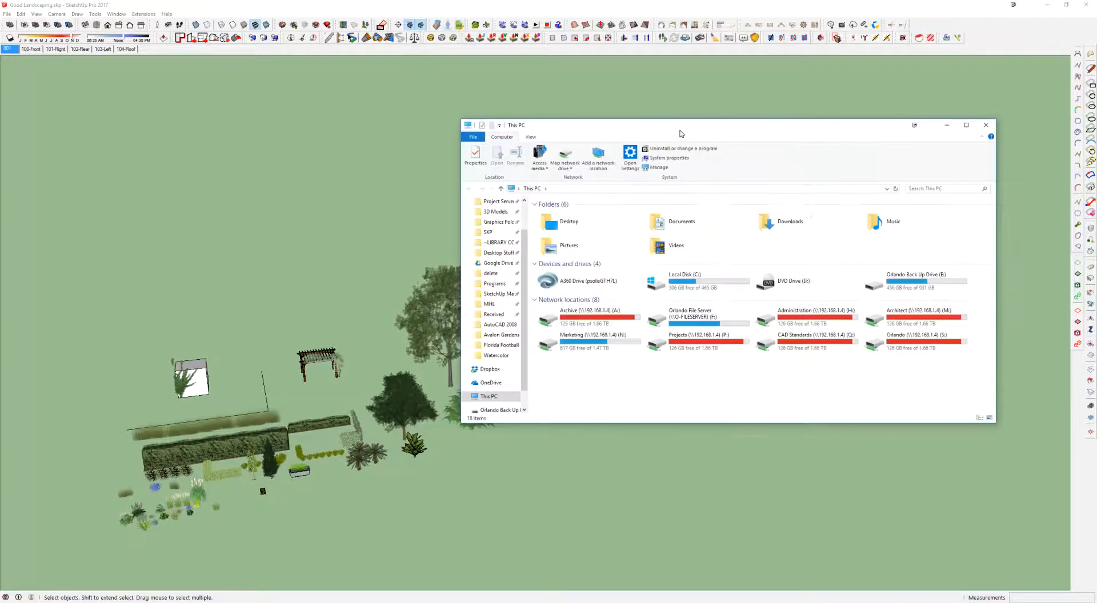
- Locate Good Landscaping.skp on the Architect (M:) drive under Library - SketchUp, ~LIBRARY COLLECTIONS, and move the file window out of the way
double_click(901, 319)
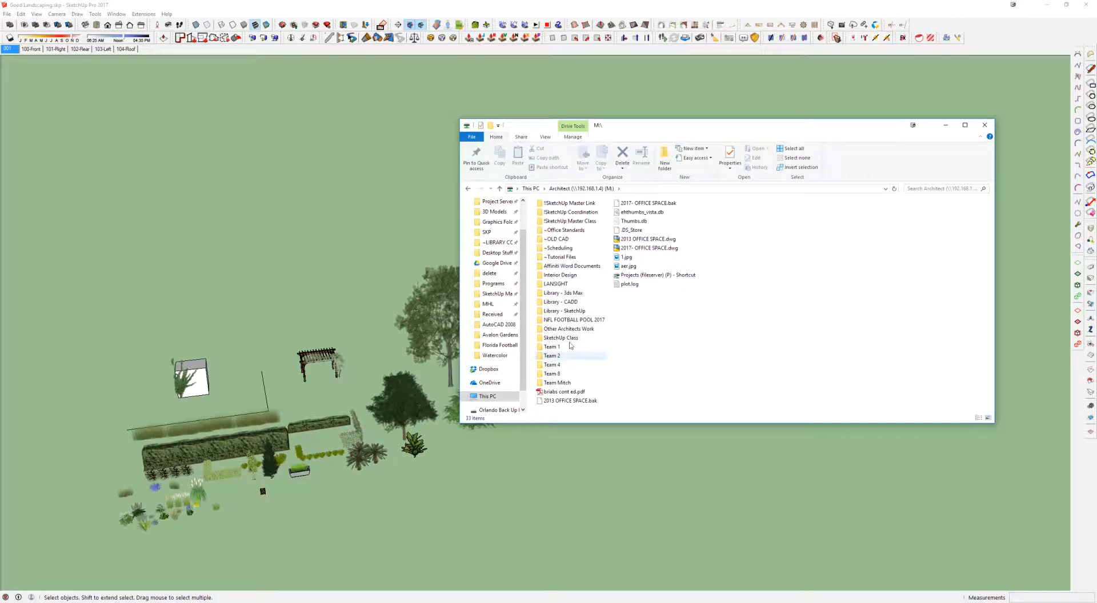
click(560, 312)
double_click(560, 312)
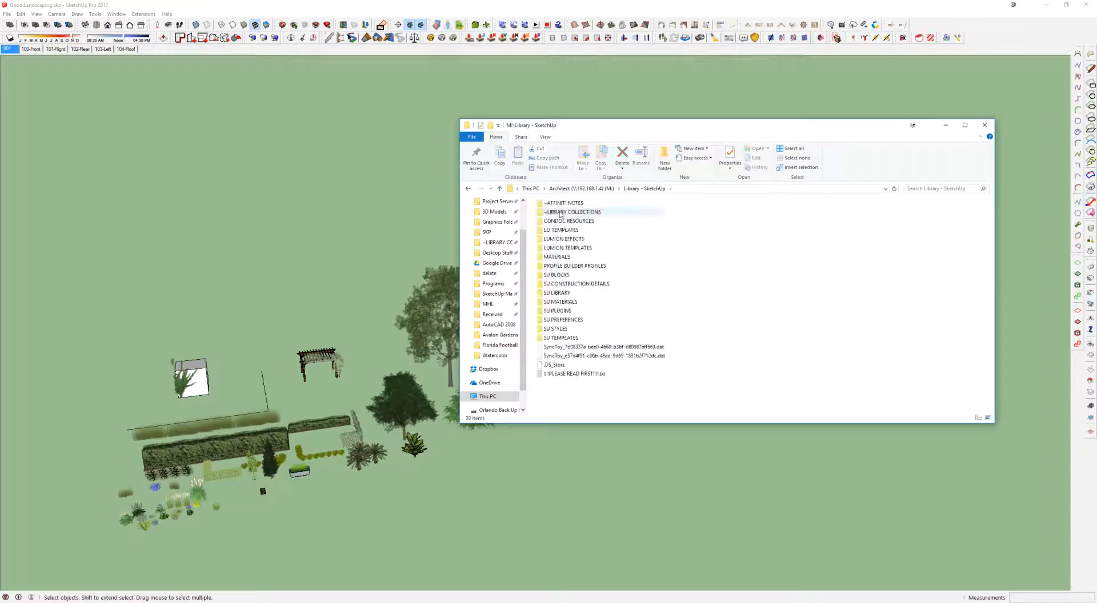
double_click(576, 212)
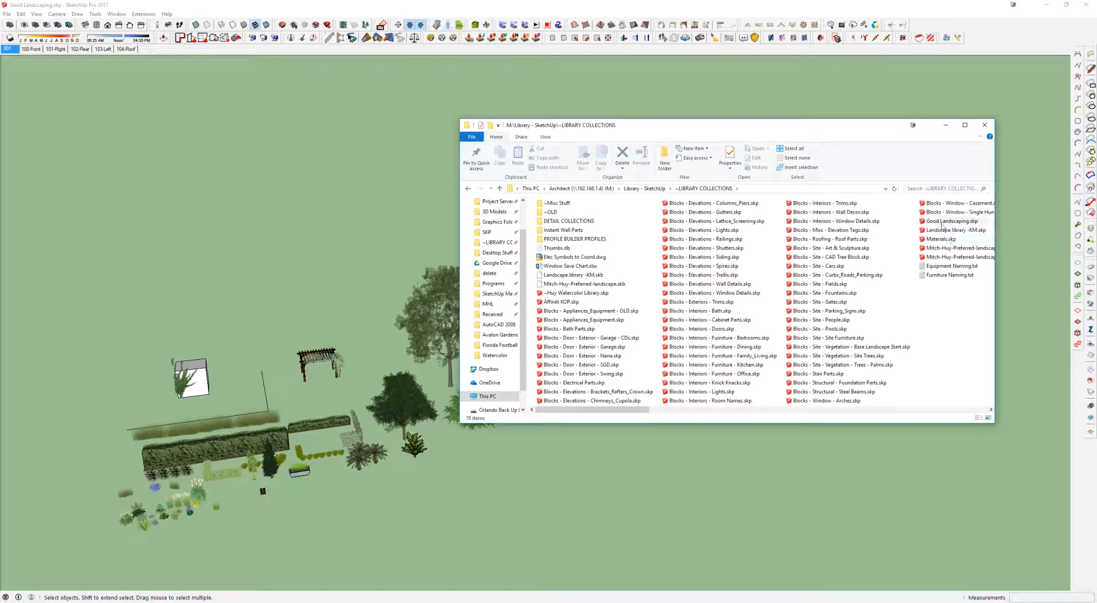
click(949, 221)
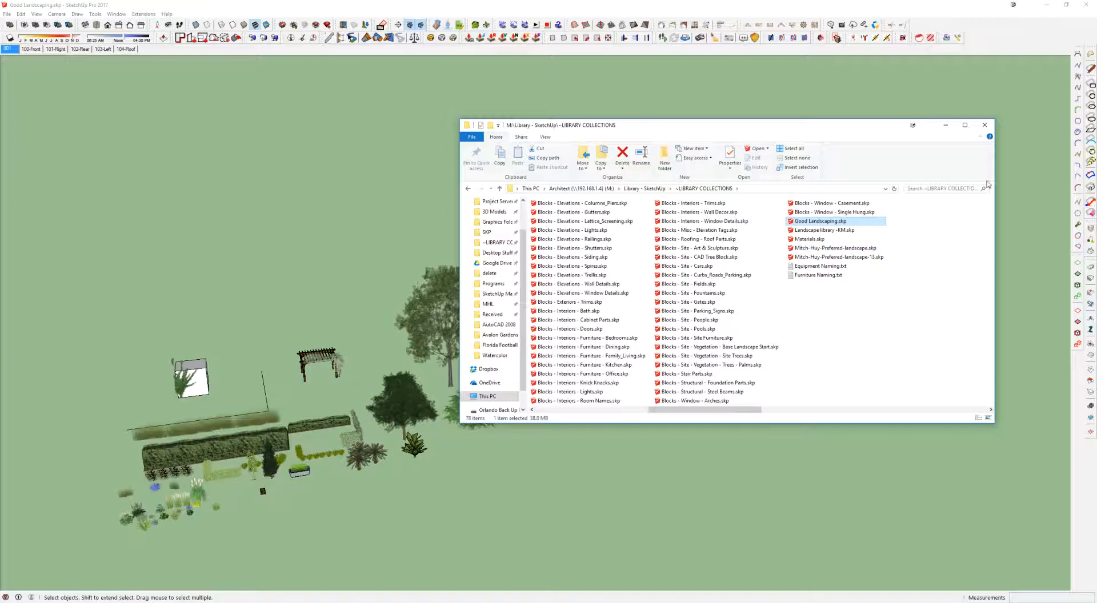
drag(800, 129, 1096, 129)
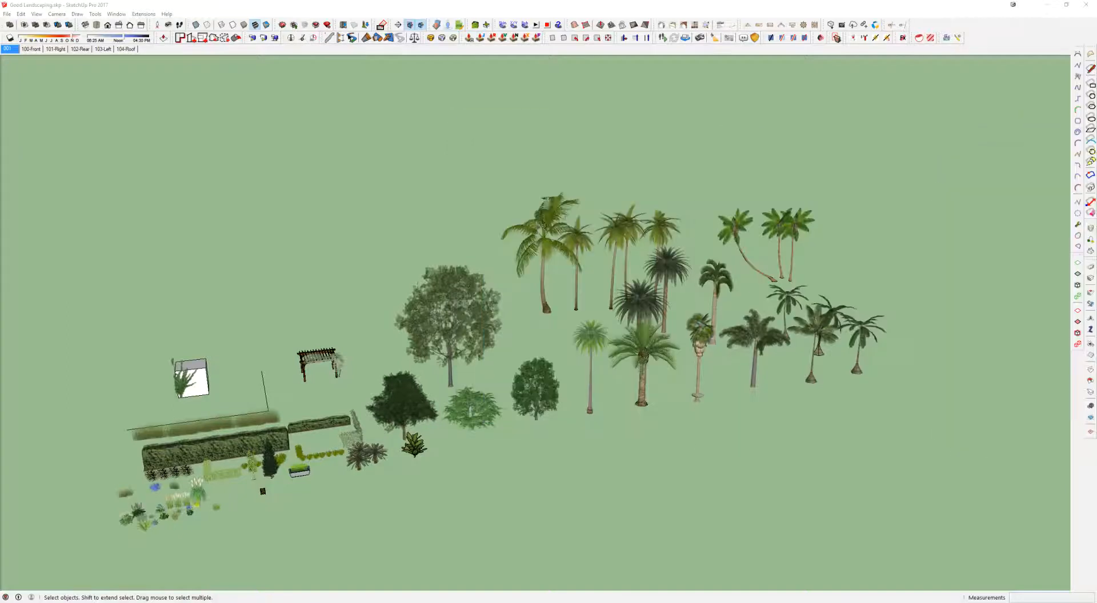
- Move the four slender palms beside the large coconut palm about 33 feet away from it, clear of its fronds
middle_drag(479, 219, 478, 226)
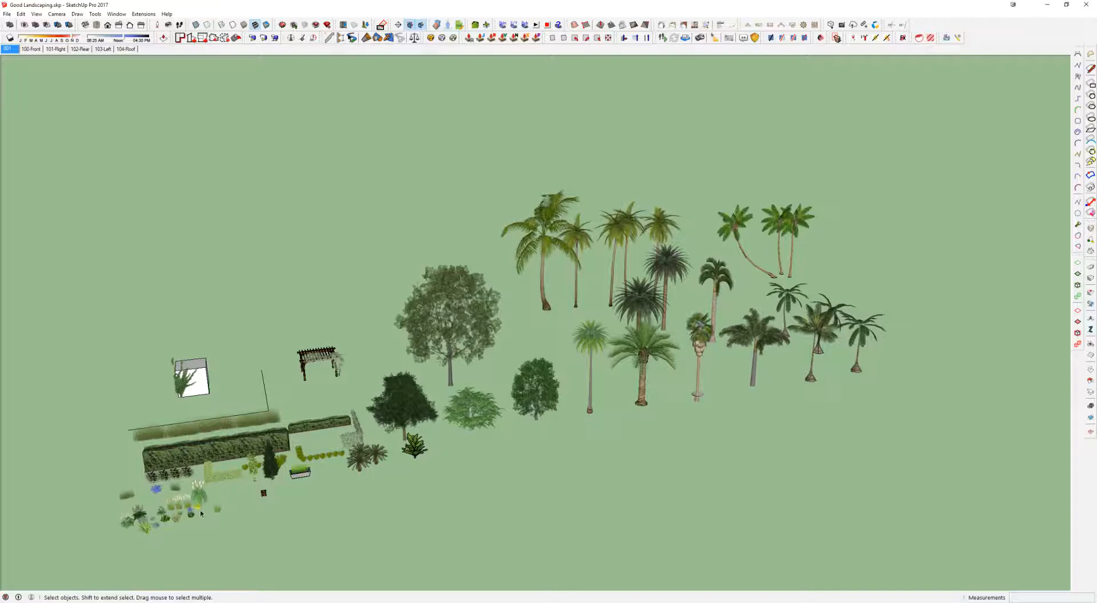
middle_drag(611, 441, 767, 452)
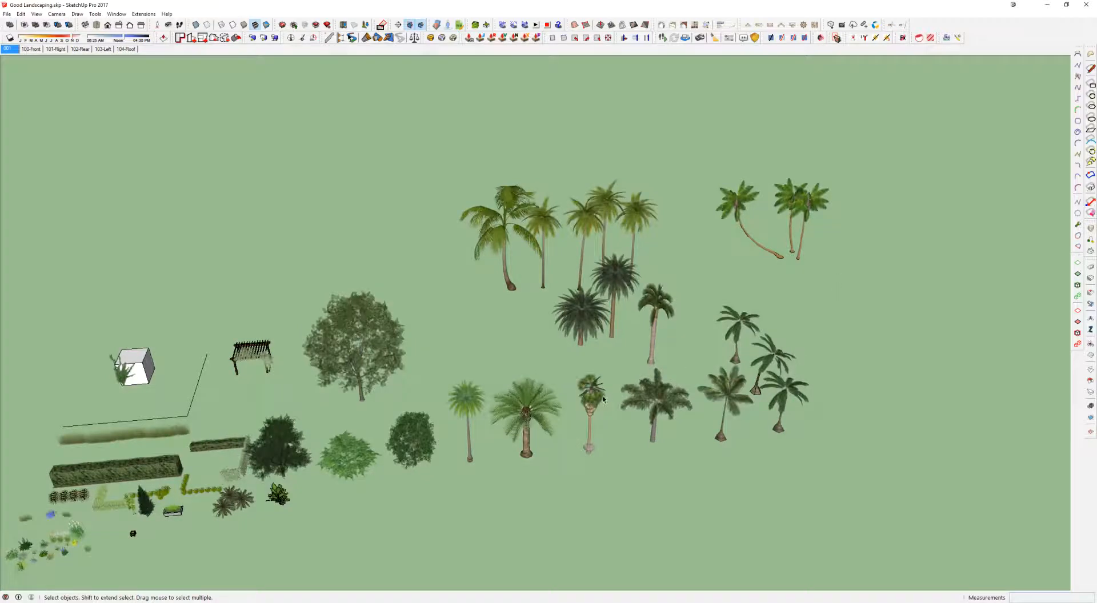
middle_drag(729, 452, 693, 486)
scroll(632, 181, up, 3)
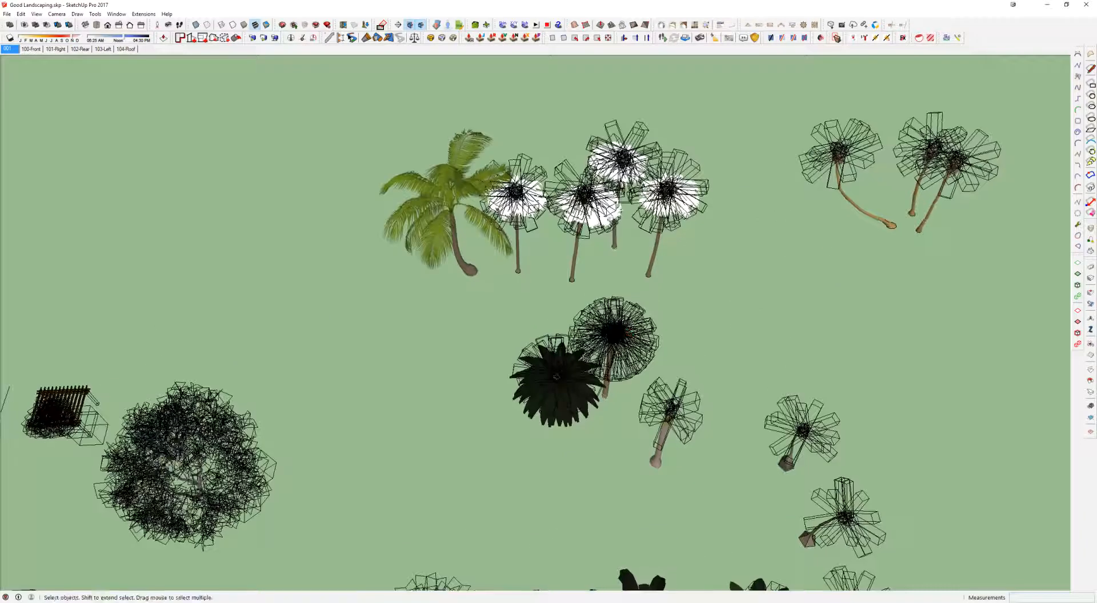
drag(593, 222, 534, 229)
key(m)
click(627, 301)
click(688, 210)
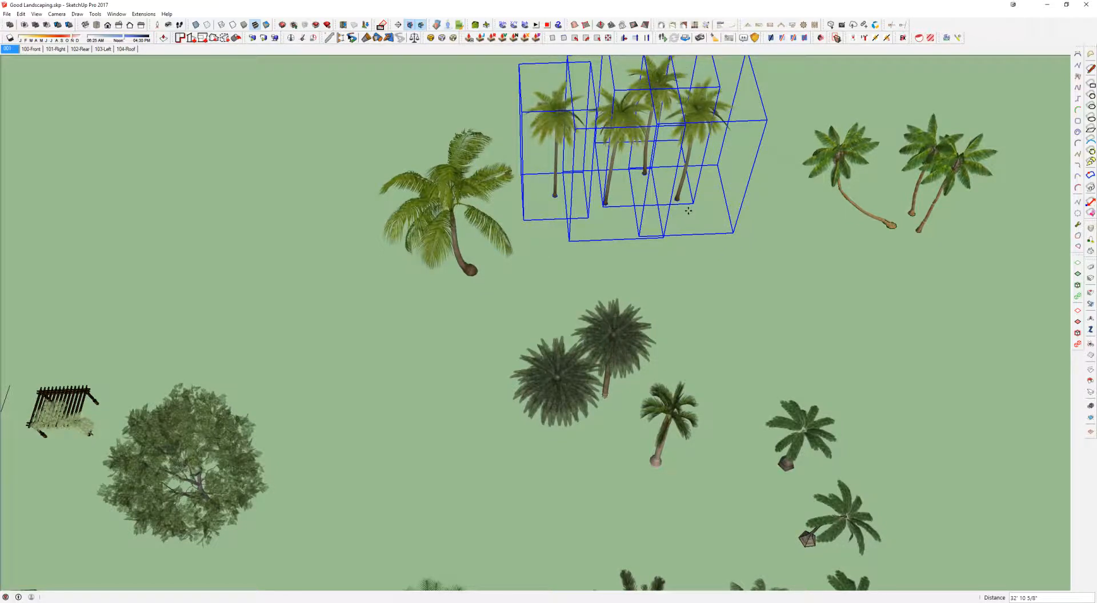
click(712, 233)
key(space)
- Inspect the spacing of the four slender palms from several angles and select one of them
middle_drag(693, 193, 673, 296)
click(727, 450)
middle_drag(727, 450, 547, 252)
middle_drag(725, 385, 671, 245)
scroll(622, 255, up, 1)
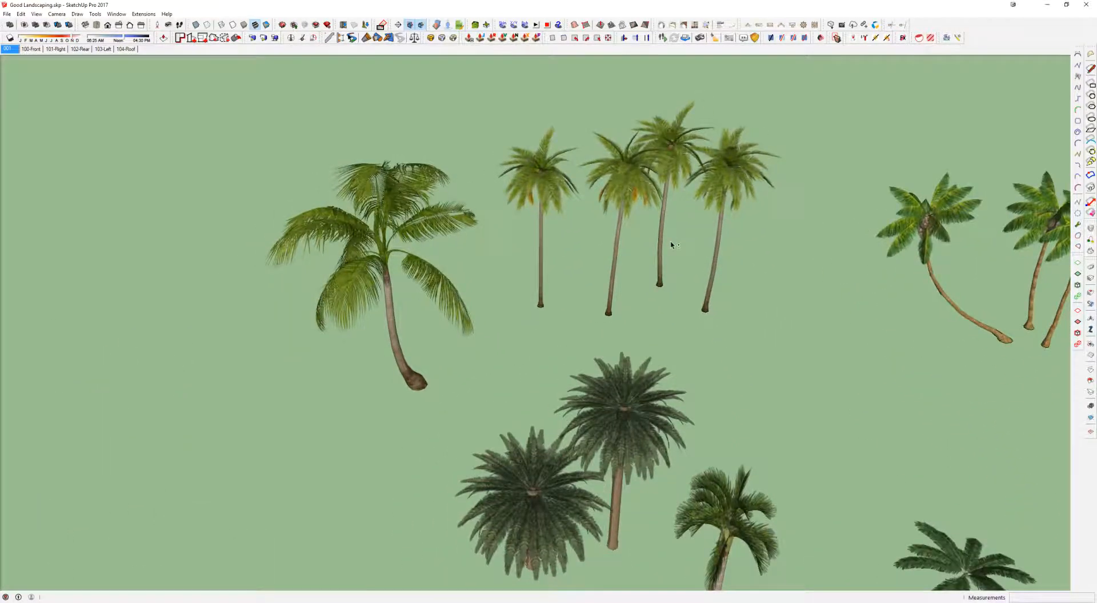
middle_drag(653, 200, 667, 198)
click(649, 194)
middle_drag(723, 165, 529, 149)
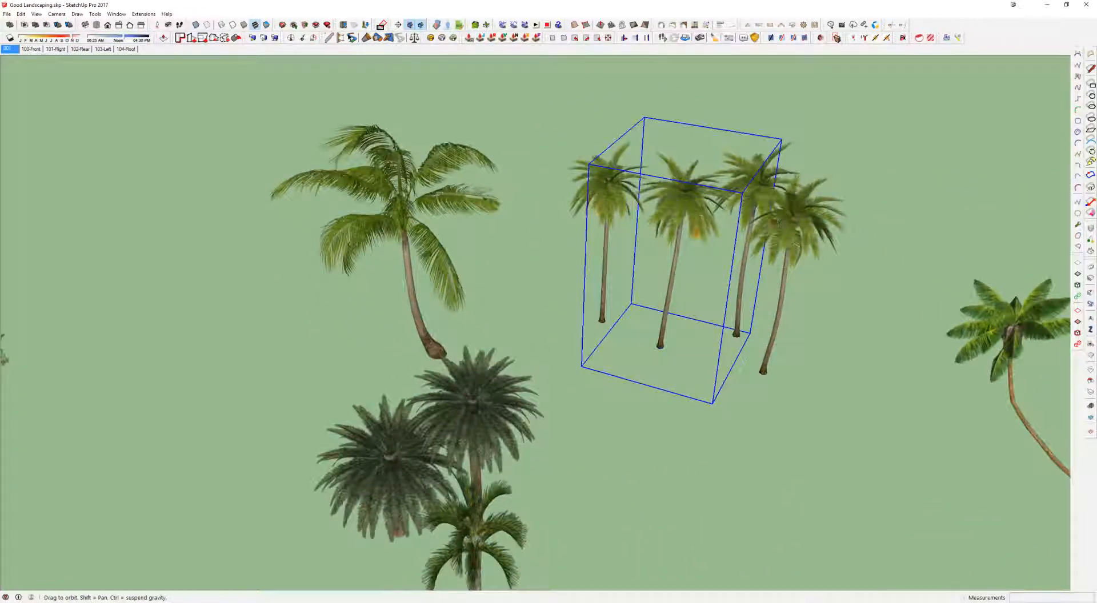
middle_drag(701, 194, 628, 171)
- Select the three palms with curved trunks as a set, and select the large coconut palm on its own
drag(872, 208, 573, 352)
middle_drag(574, 352, 600, 349)
click(547, 214)
drag(994, 97, 705, 201)
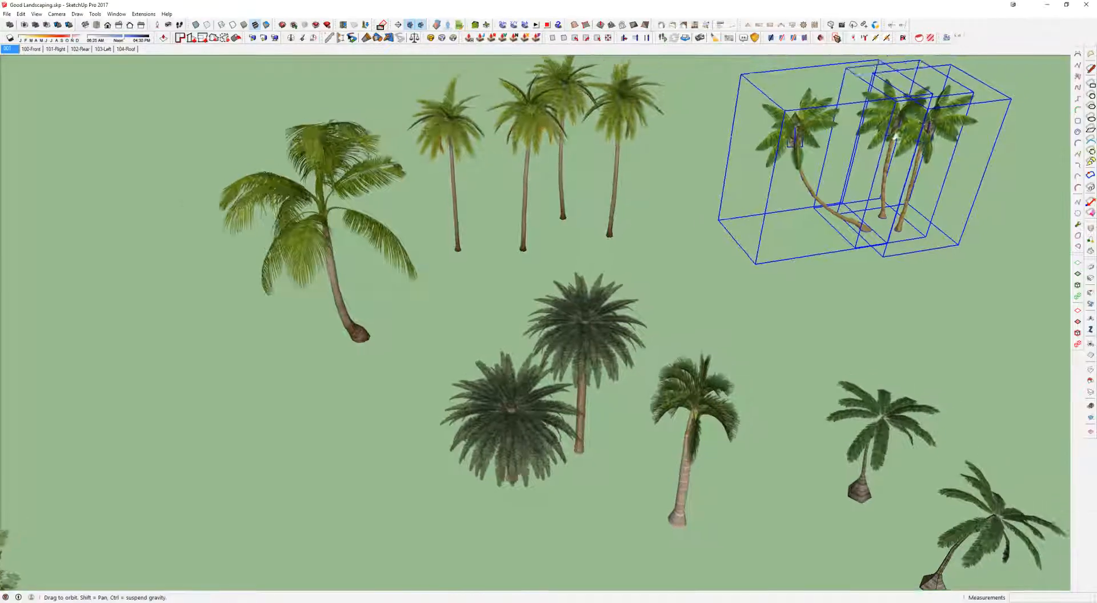
middle_drag(906, 110, 769, 210)
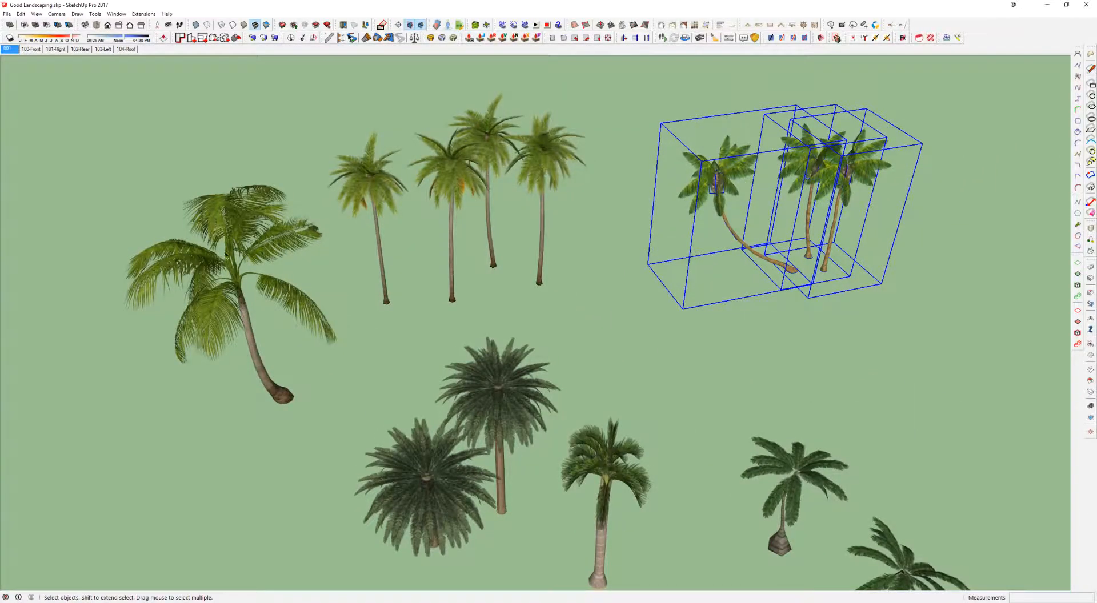
click(251, 308)
middle_drag(343, 297, 477, 212)
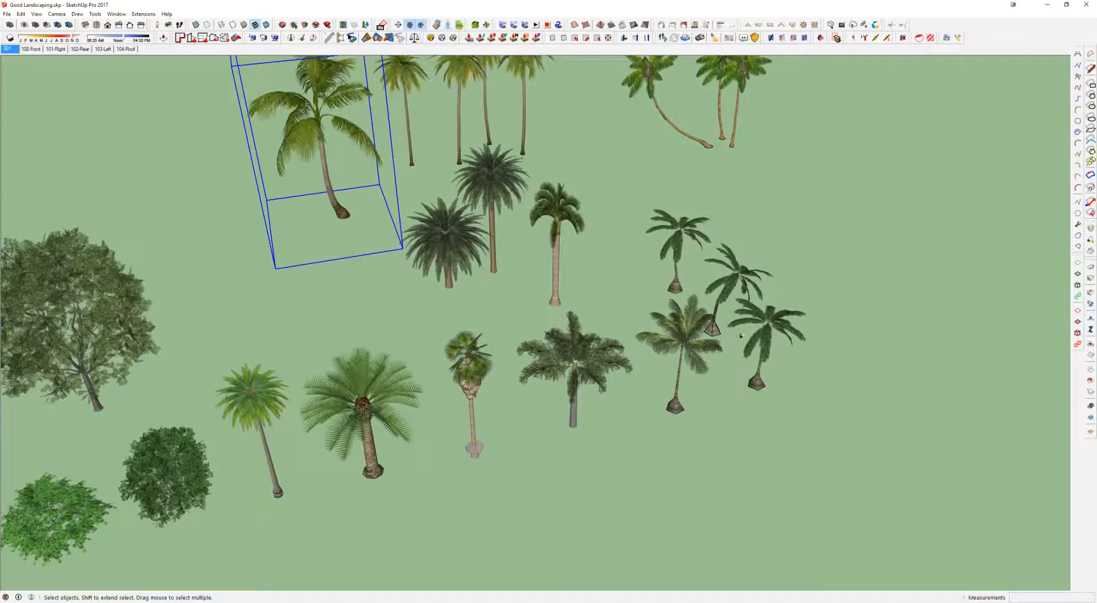
- Select the three small dark green palms with wide trunk bases at the edge of the collection
click(743, 335)
middle_drag(742, 335, 679, 372)
drag(794, 210, 720, 374)
middle_drag(720, 374, 481, 132)
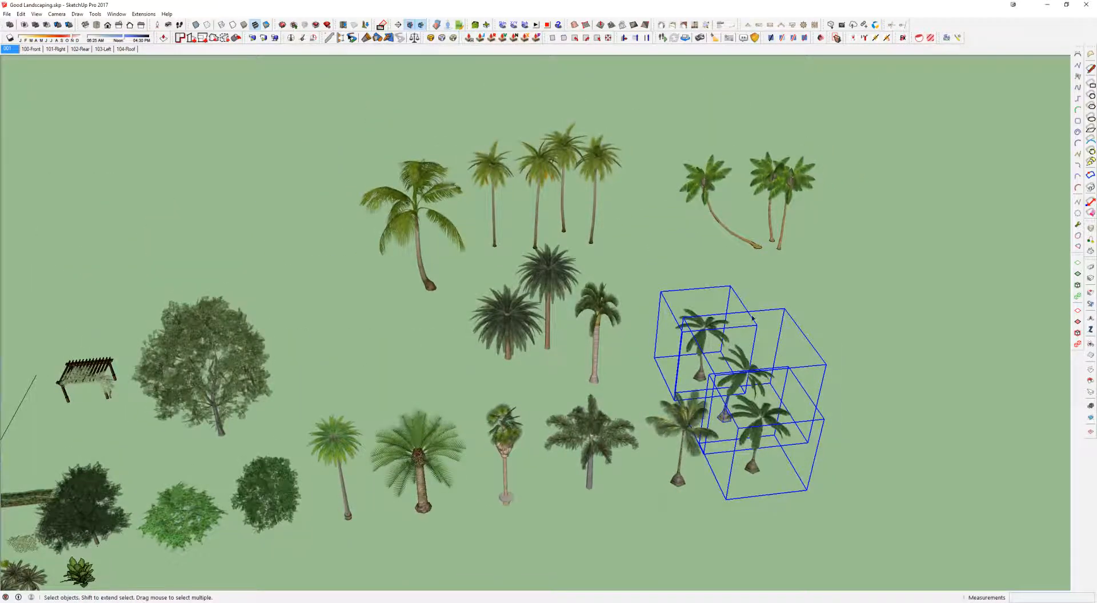
middle_drag(710, 333, 895, 232)
scroll(714, 337, up, 4)
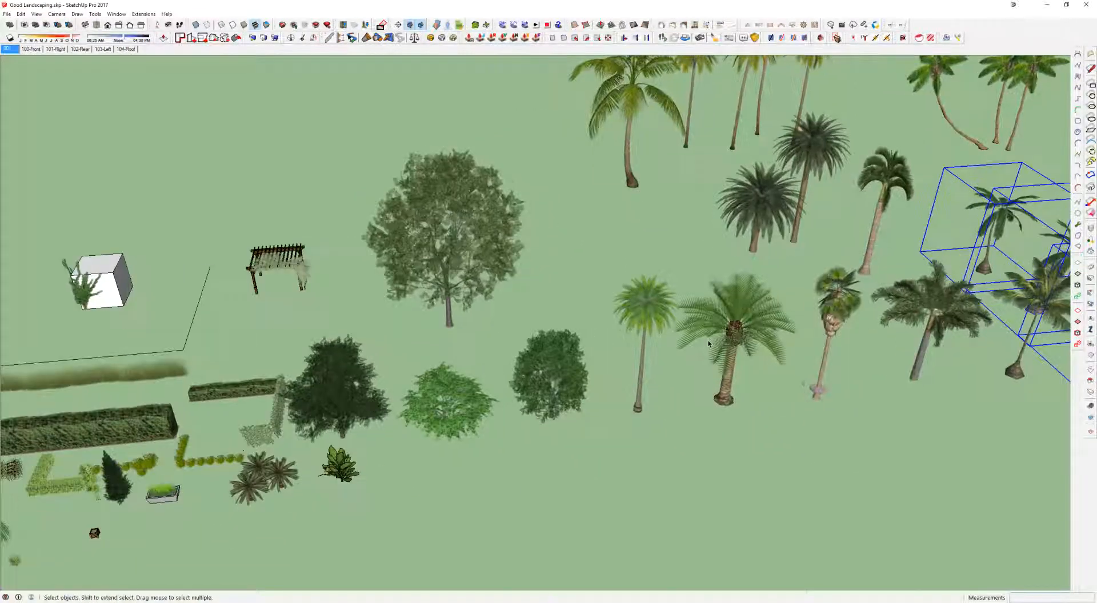
- Check the individual palms in the front row by selecting them one at a time
scroll(709, 342, up, 2)
click(561, 263)
middle_drag(561, 264, 771, 270)
click(771, 269)
scroll(771, 277, down, 2)
click(937, 258)
scroll(380, 334, down, 3)
- Look over the broadleaf trees one by one, ending with the largest tree selected
shift+middle_drag(384, 337, 635, 326)
click(657, 331)
click(743, 343)
click(672, 194)
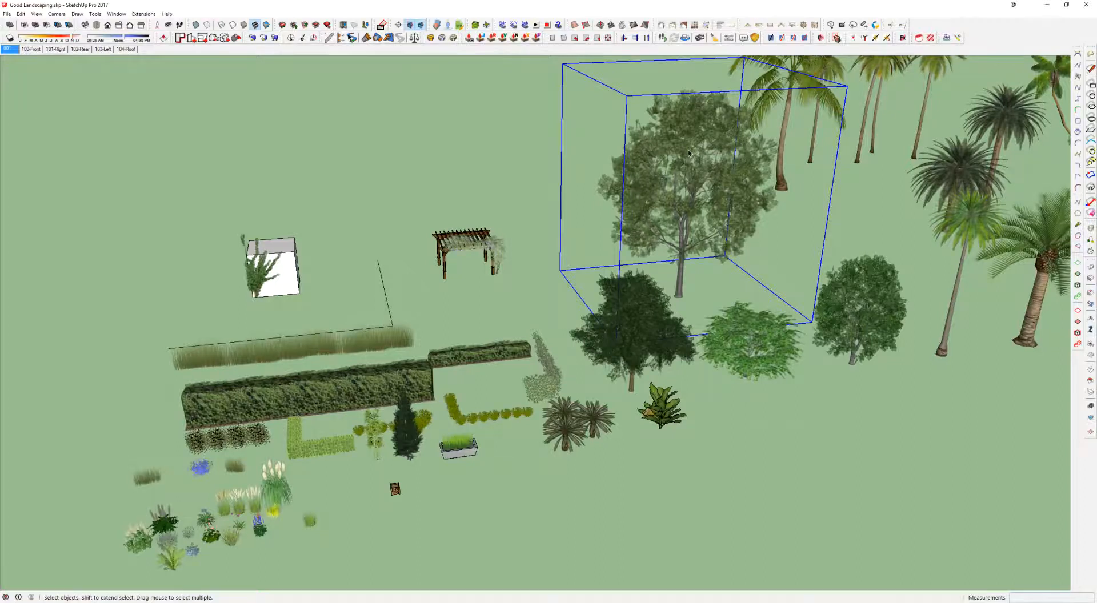
scroll(689, 153, up, 2)
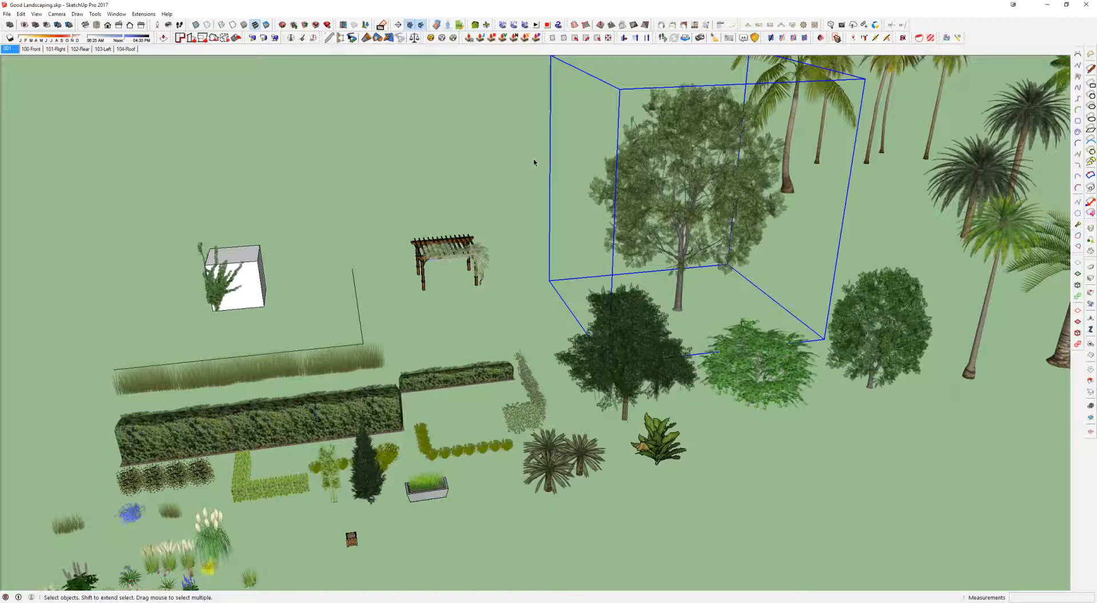
click(534, 162)
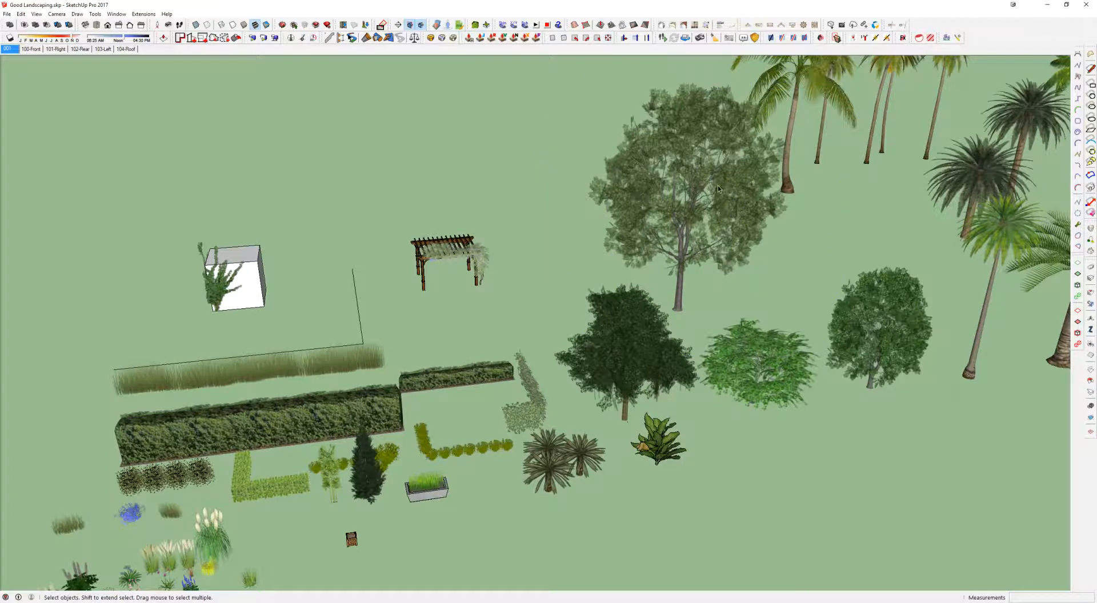
click(688, 181)
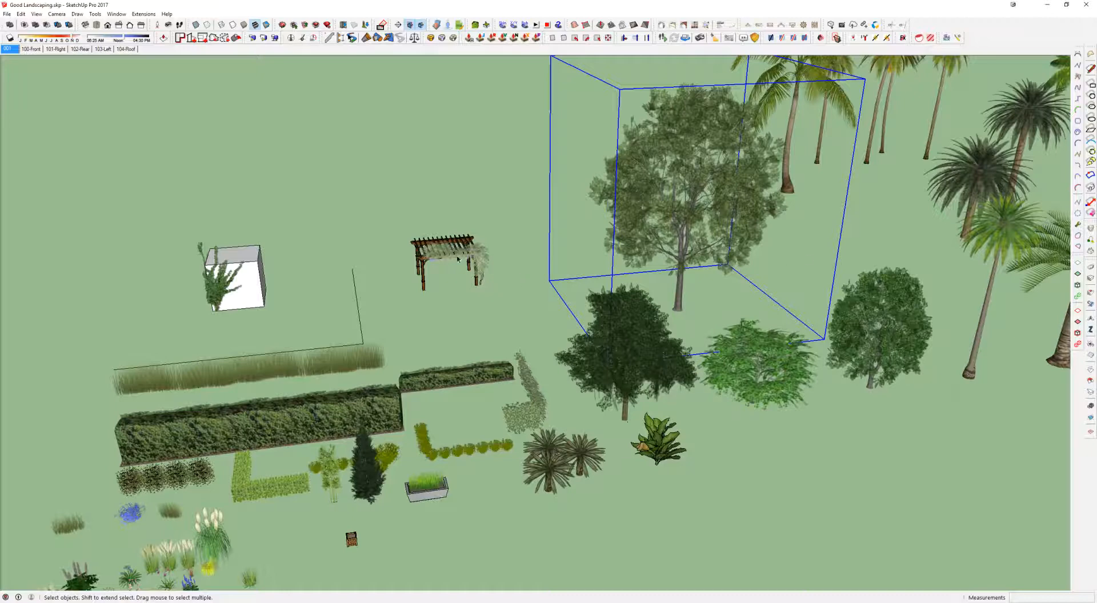
- Examine the pergola and its climbing wisteria vine up close from the side
scroll(447, 251, up, 8)
middle_drag(448, 251, 619, 247)
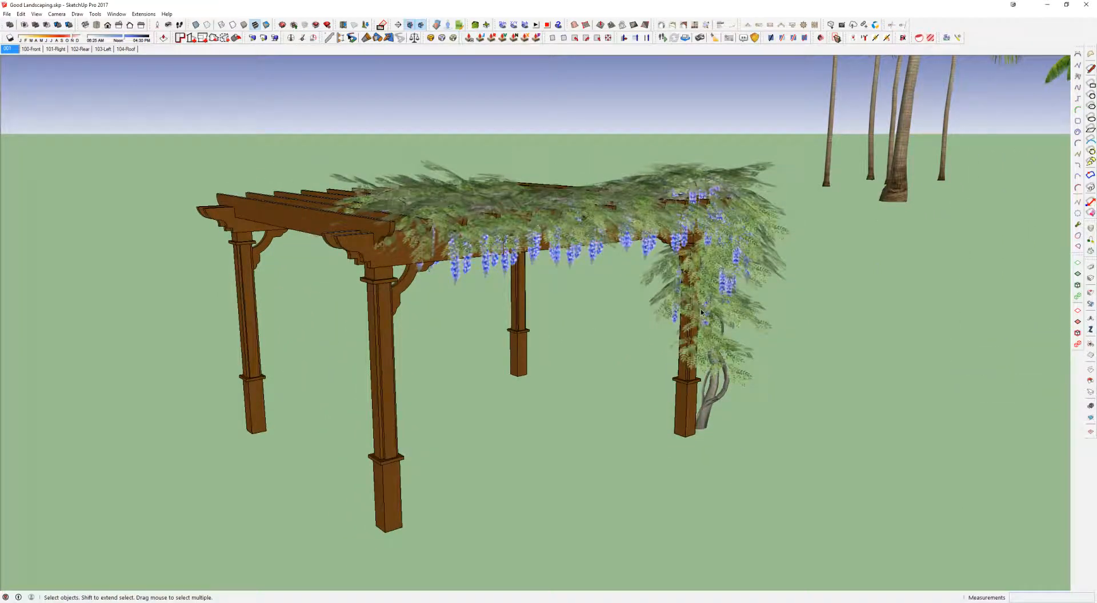
middle_drag(725, 268, 657, 271)
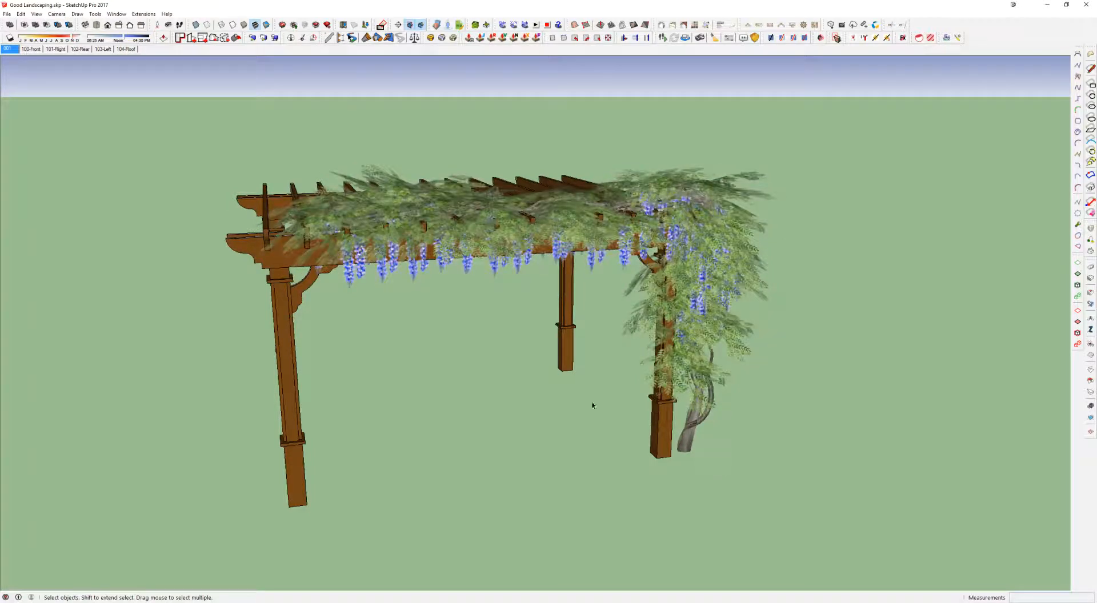
- Open the vine-covered pergola for editing and group the wisteria foliage and trunk pieces
click(680, 268)
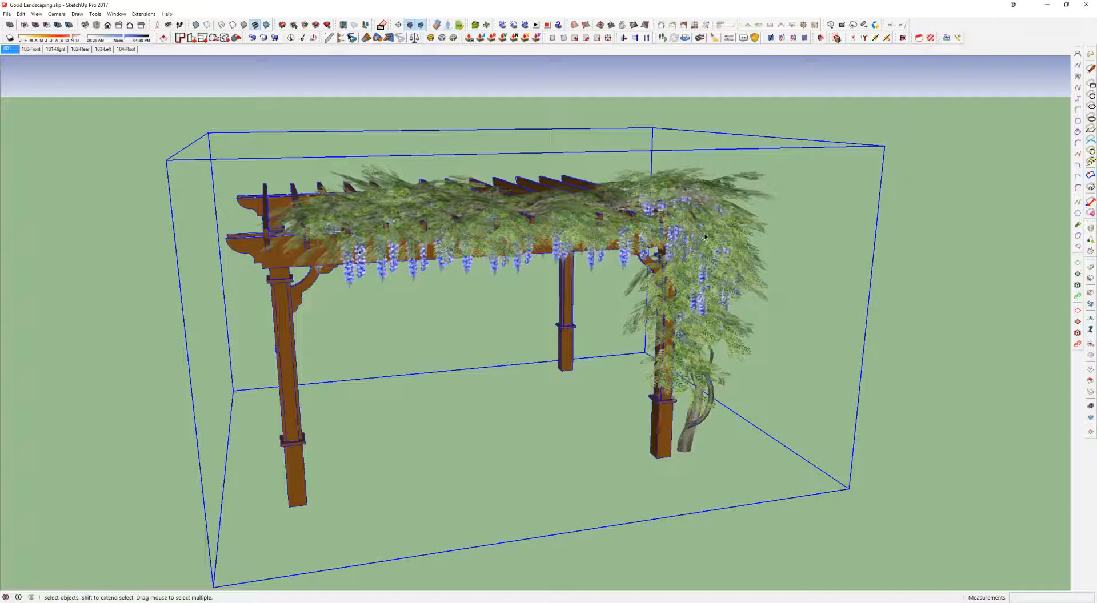
double_click(701, 233)
click(704, 233)
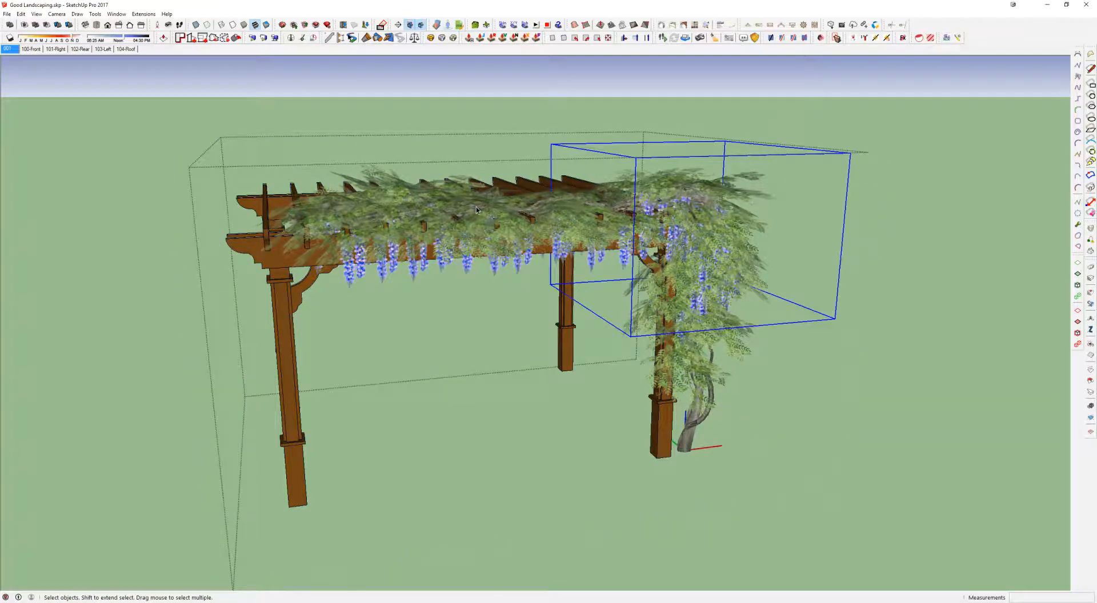
click(446, 213)
shift+click(676, 204)
shift+click(709, 343)
key(ctrl+g)
- Check the wisteria group's contents from inside, and select the foliage pieces above the pergola beams together
double_click(702, 227)
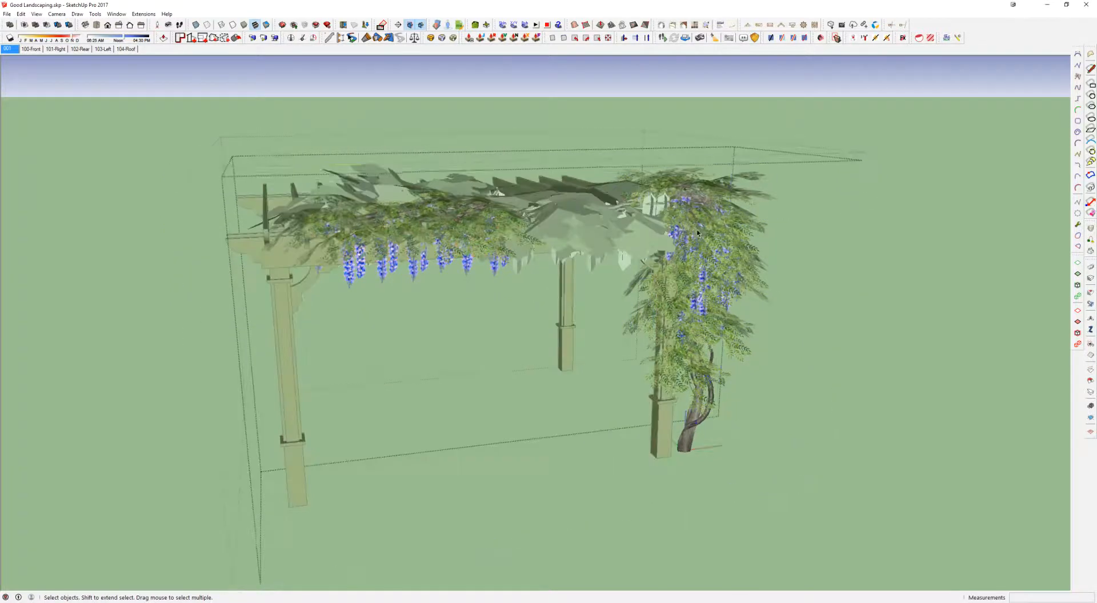
middle_drag(699, 216, 701, 244)
key(Escape)
click(586, 239)
shift+click(438, 201)
shift+click(436, 198)
shift+click(580, 232)
- Remove the wooden pergola structure from around the wisteria vine
click(321, 304)
right_click(277, 324)
click(317, 334)
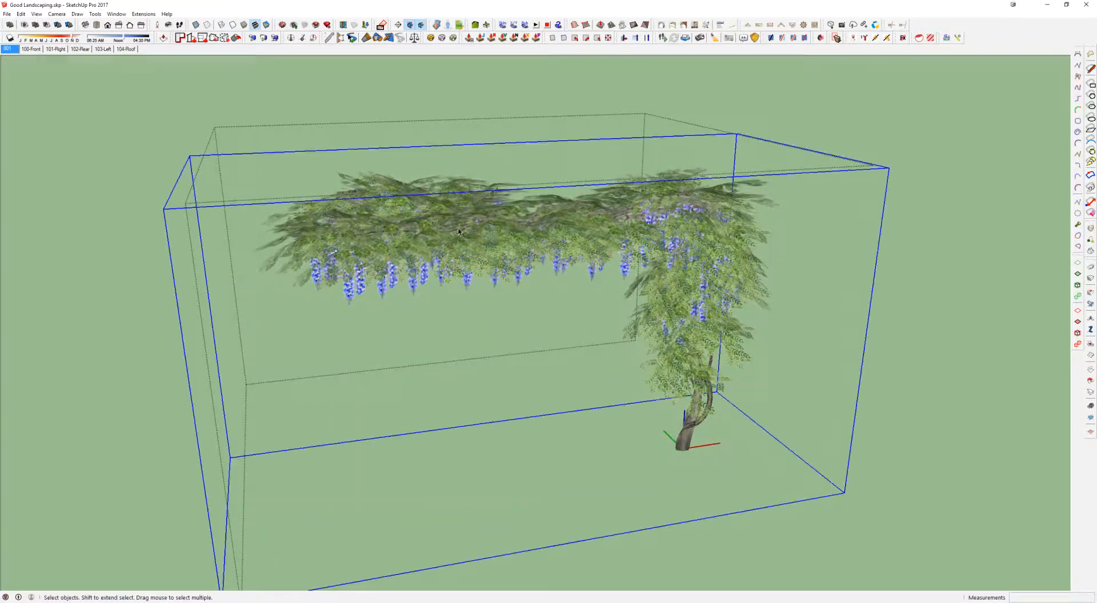
- Explode the wisteria group and move one of its foliage pieces away from the rest of the vine
key(shift+x)
click(545, 329)
click(469, 210)
middle_drag(532, 243, 558, 271)
click(516, 189)
scroll(517, 188, down, 2)
key(m)
click(550, 127)
click(402, 128)
- Examine the branch ends and hanging flower clusters of the separated wisteria piece up close
scroll(294, 194, up, 6)
middle_drag(296, 194, 458, 114)
middle_drag(486, 211, 468, 92)
shift+middle_drag(285, 275, 455, 299)
scroll(719, 272, down, 1)
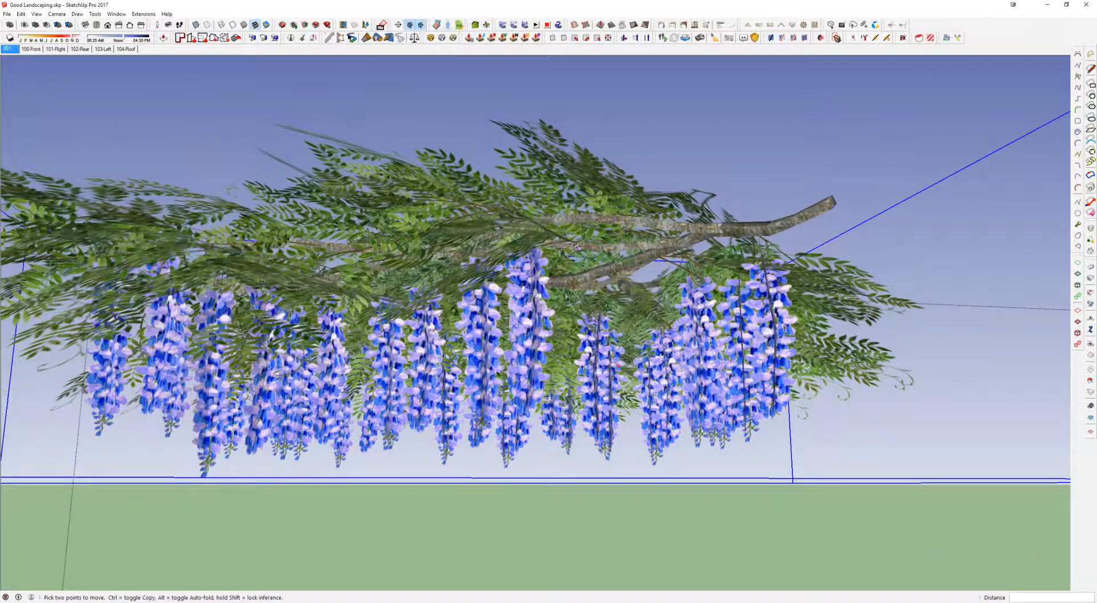
middle_drag(653, 273, 353, 220)
scroll(588, 318, down, 7)
- Move the next wisteria foliage piece away from the remaining vine
key(space)
click(623, 363)
scroll(623, 363, up, 1)
scroll(700, 394, up, 1)
key(m)
click(725, 434)
click(445, 499)
- Separate another foliage piece from the part of the vine nearest the trunk
scroll(446, 391, up, 3)
middle_drag(458, 377, 334, 422)
key(space)
click(905, 421)
scroll(880, 420, down, 2)
key(m)
click(879, 507)
click(734, 313)
- Lift the foliage piece above the trunk clear of the vine, and select the trunk piece below it
shift+middle_drag(712, 250, 590, 210)
scroll(828, 390, down, 1)
middle_drag(827, 389, 1035, 200)
key(space)
click(758, 278)
scroll(926, 286, up, 2)
middle_drag(926, 285, 857, 395)
key(m)
click(972, 262)
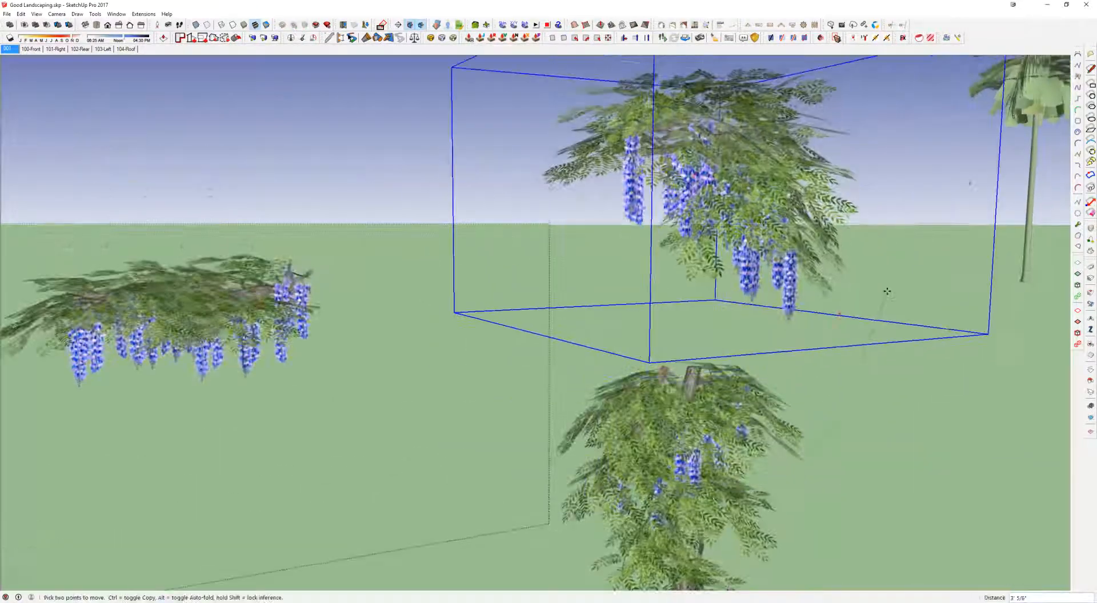
click(824, 271)
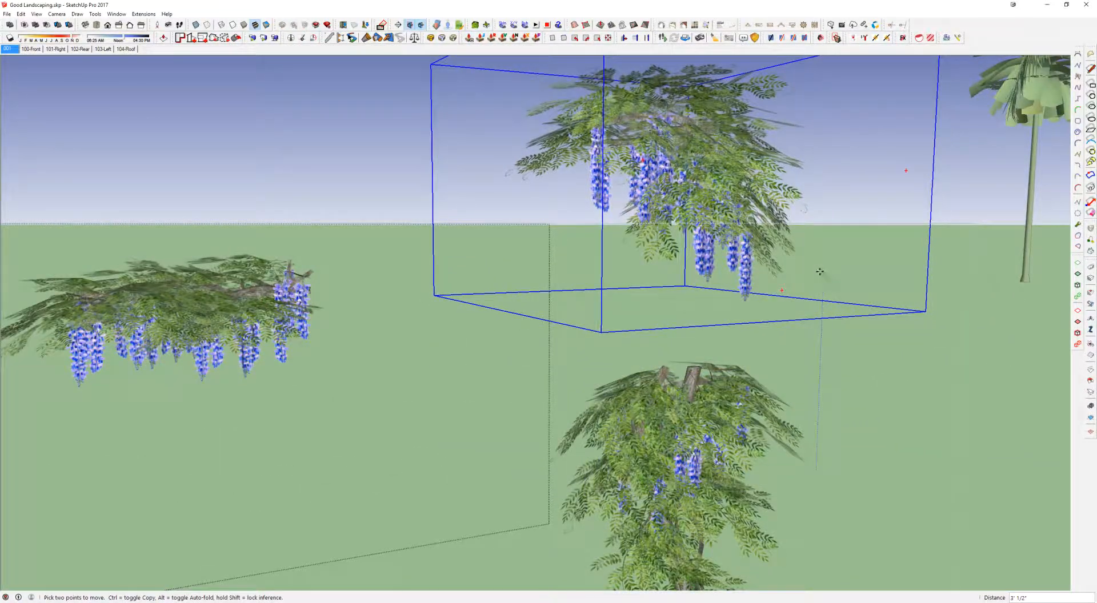
middle_drag(820, 269, 725, 373)
click(725, 373)
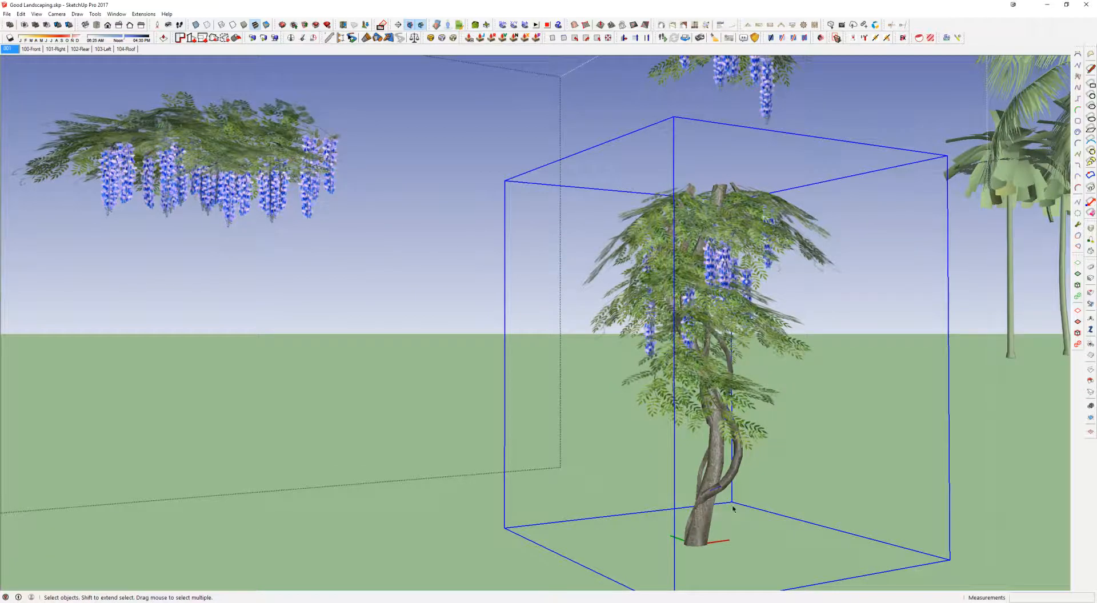
- Undo the moves that pulled the wisteria foliage pieces apart
middle_drag(706, 541, 590, 431)
scroll(590, 430, down, 5)
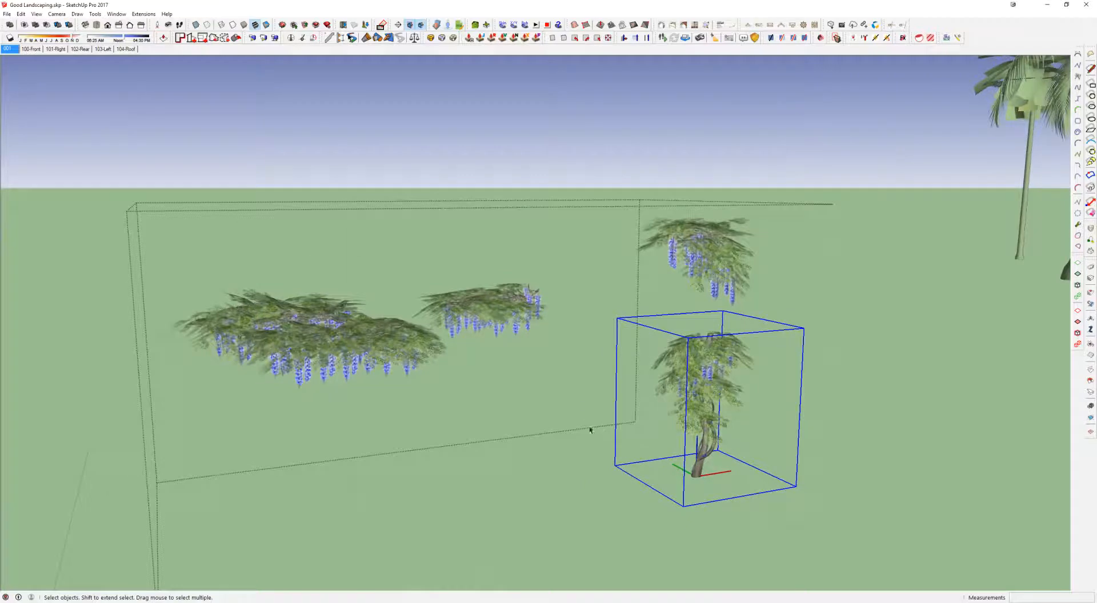
key(ctrl+z)
key(ctrl+z)
key(ctrl+z)
key(ctrl+z)
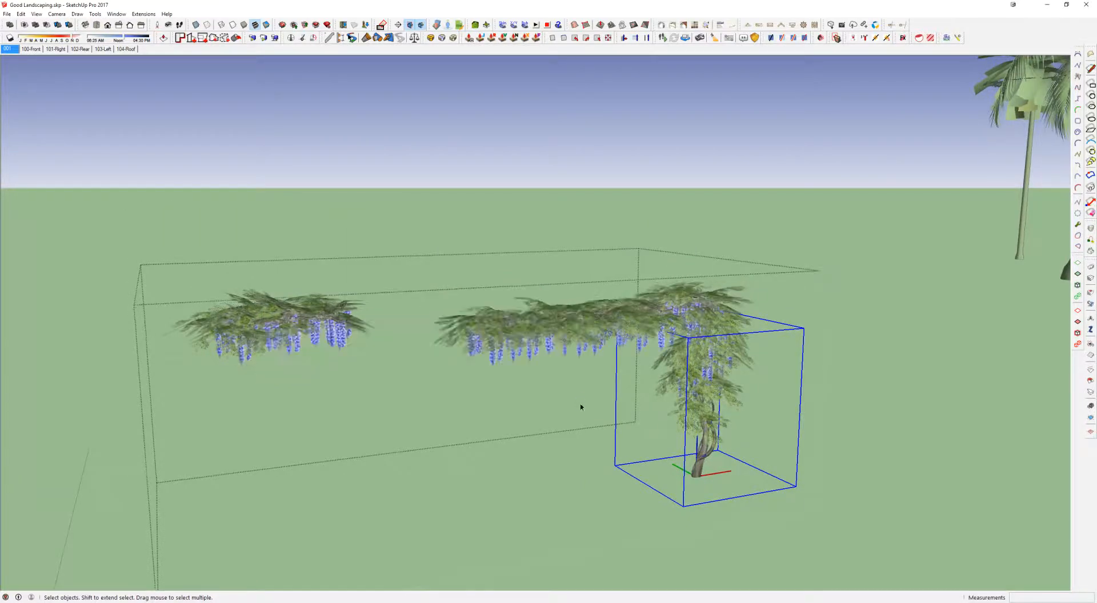
- Copy the two foliage pieces at the vine's far end about 6' outward to lengthen the wisteria
middle_drag(563, 328, 457, 383)
click(456, 385)
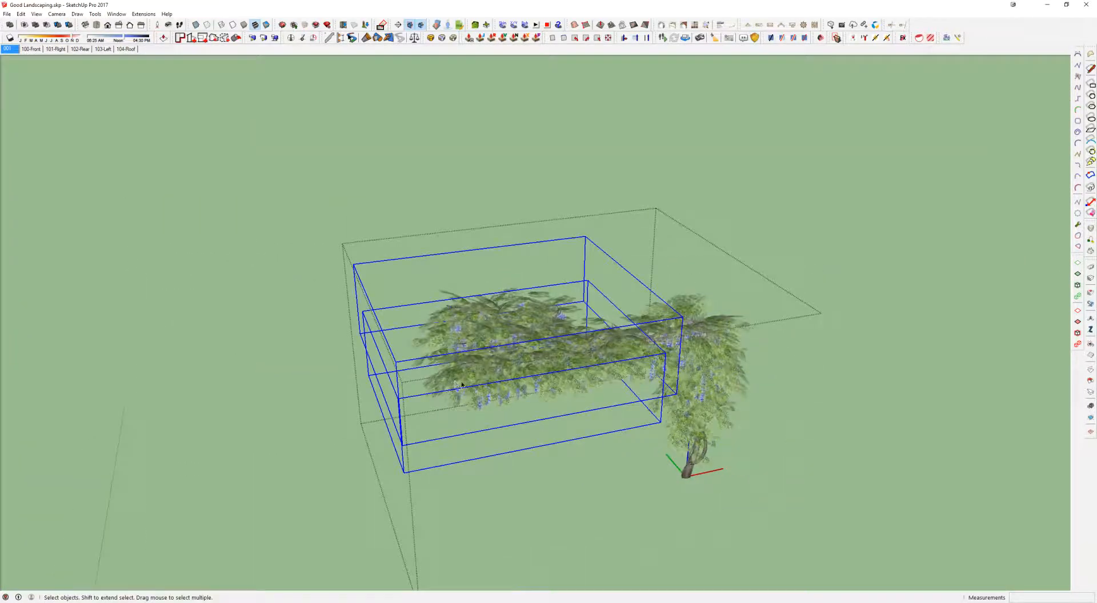
key(m)
key(ctrl)
click(569, 436)
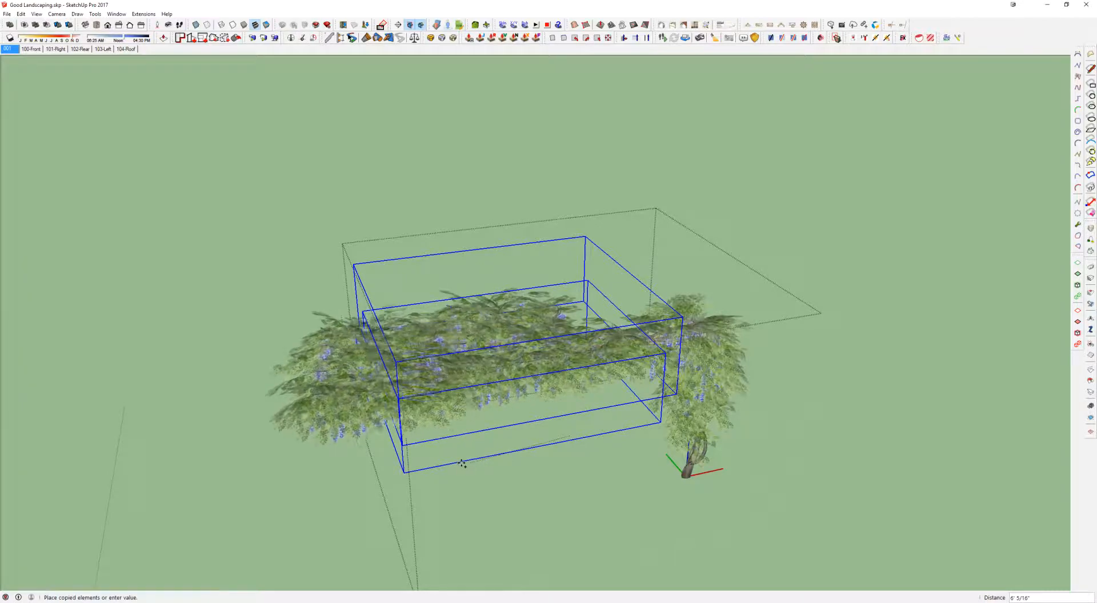
key(Escape)
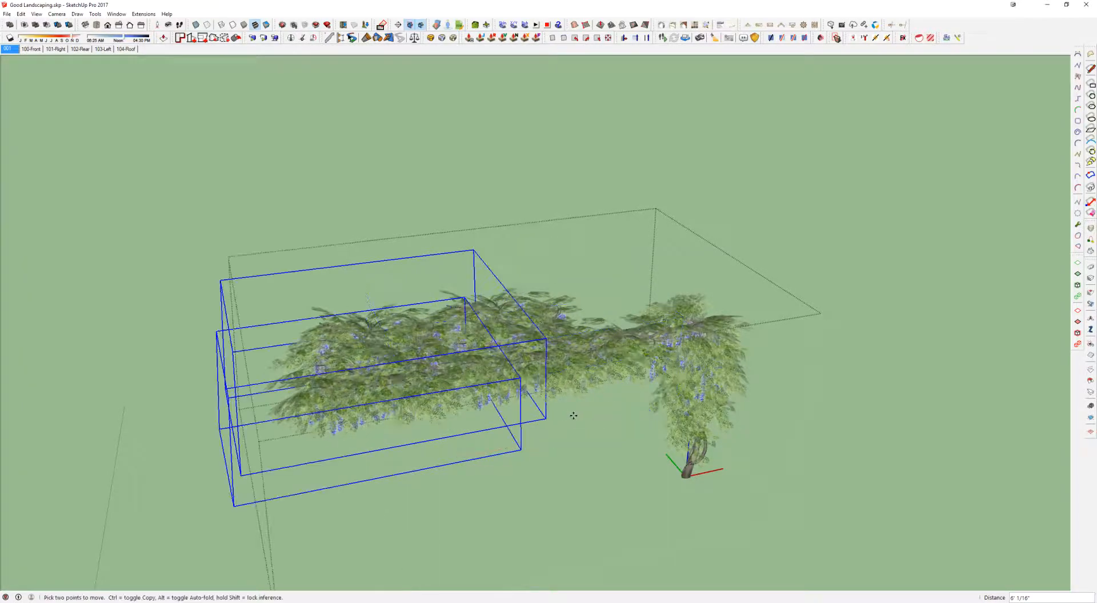
middle_drag(573, 415, 736, 286)
middle_drag(663, 315, 722, 460)
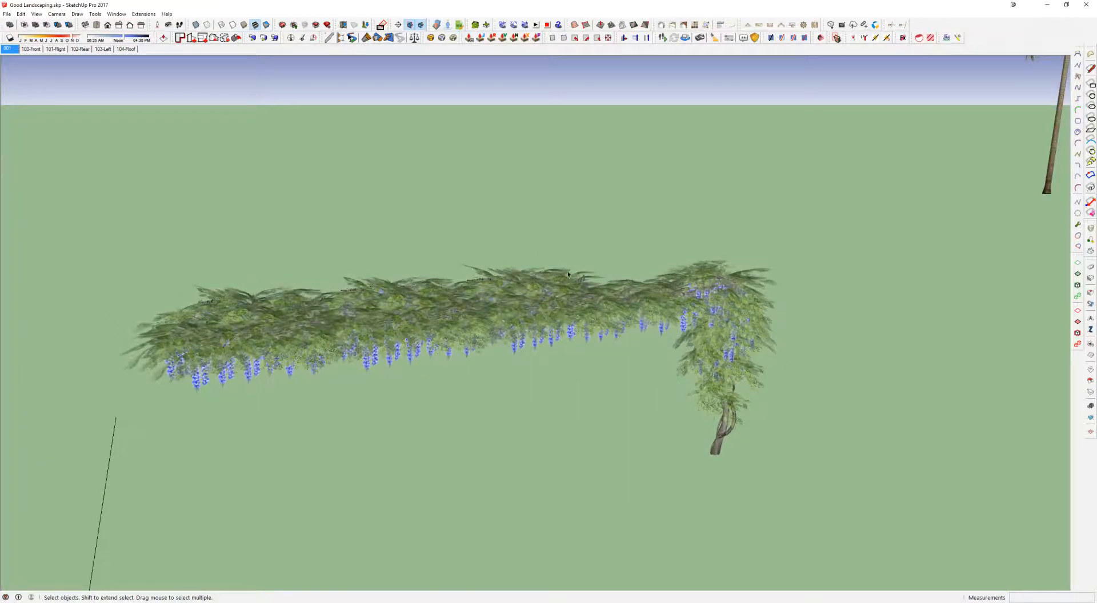
- Select the long strip of tall grass between the hedge and the pergola, and examine it up close
scroll(565, 293, down, 3)
middle_drag(564, 293, 576, 316)
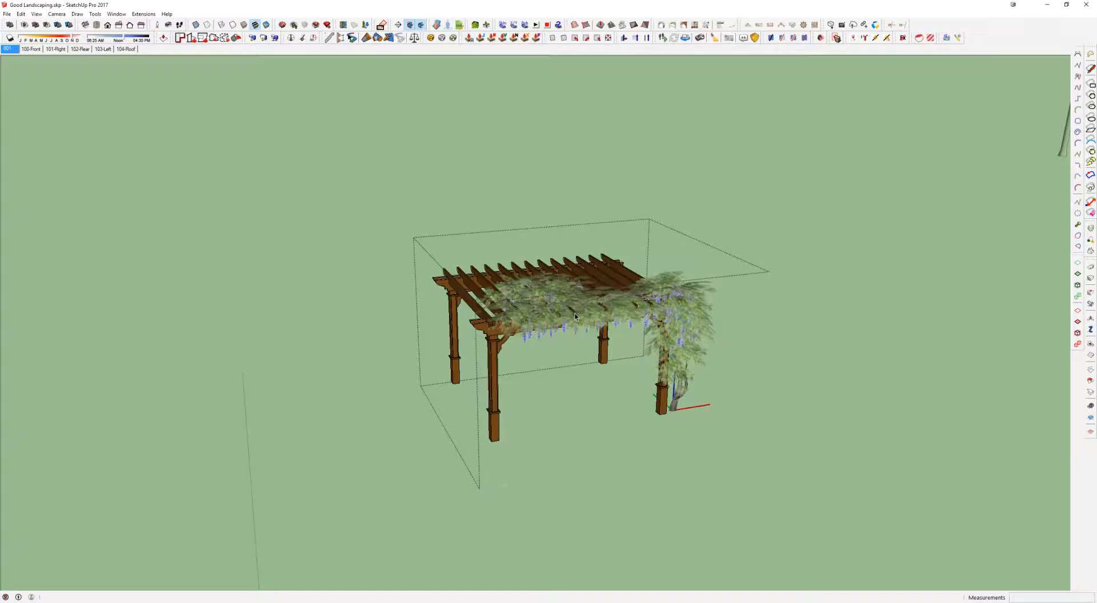
scroll(579, 308, down, 5)
middle_drag(579, 308, 681, 182)
middle_drag(606, 260, 739, 352)
scroll(608, 316, up, 3)
click(608, 316)
click(583, 257)
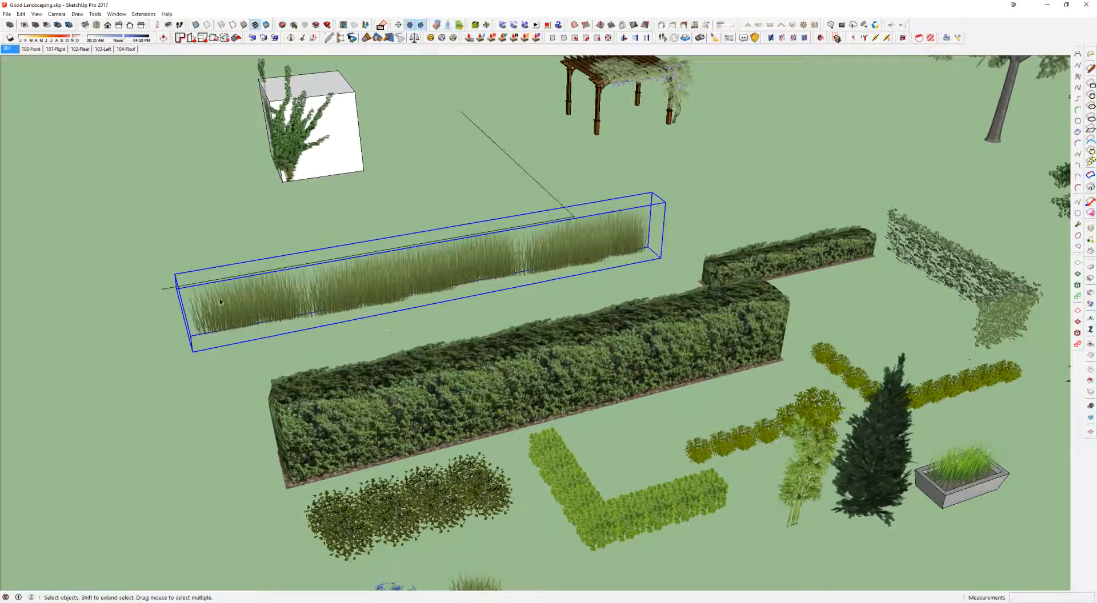
scroll(221, 300, up, 5)
middle_drag(318, 267, 467, 351)
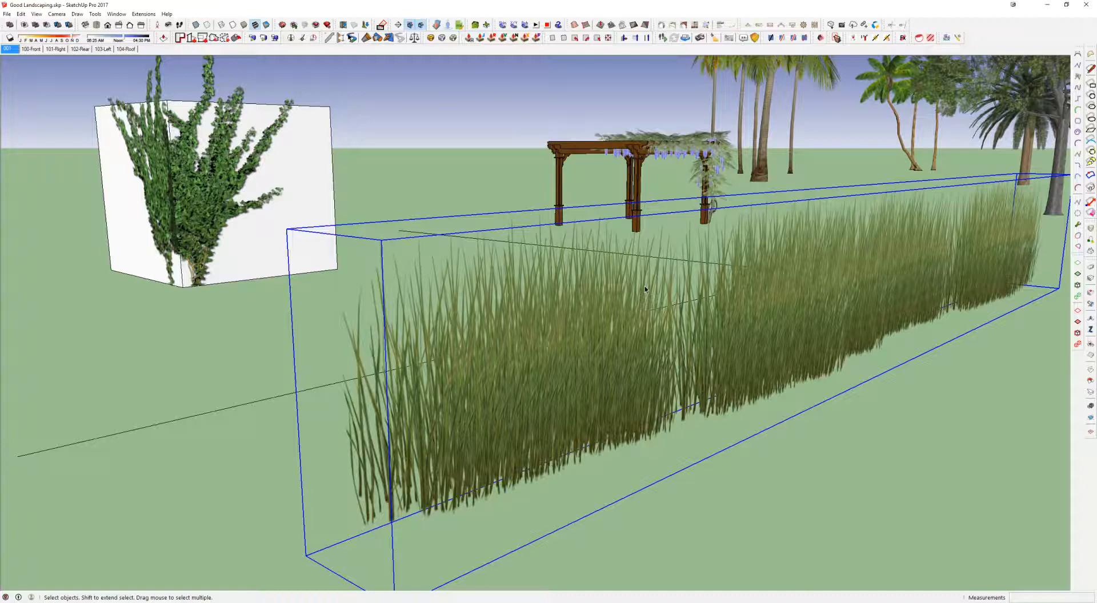
- Select the small green grass clump near the wooden planter box and examine its blades up close
scroll(639, 351, down, 6)
shift+middle_drag(936, 360, 421, 412)
shift+middle_drag(925, 538, 769, 436)
click(796, 437)
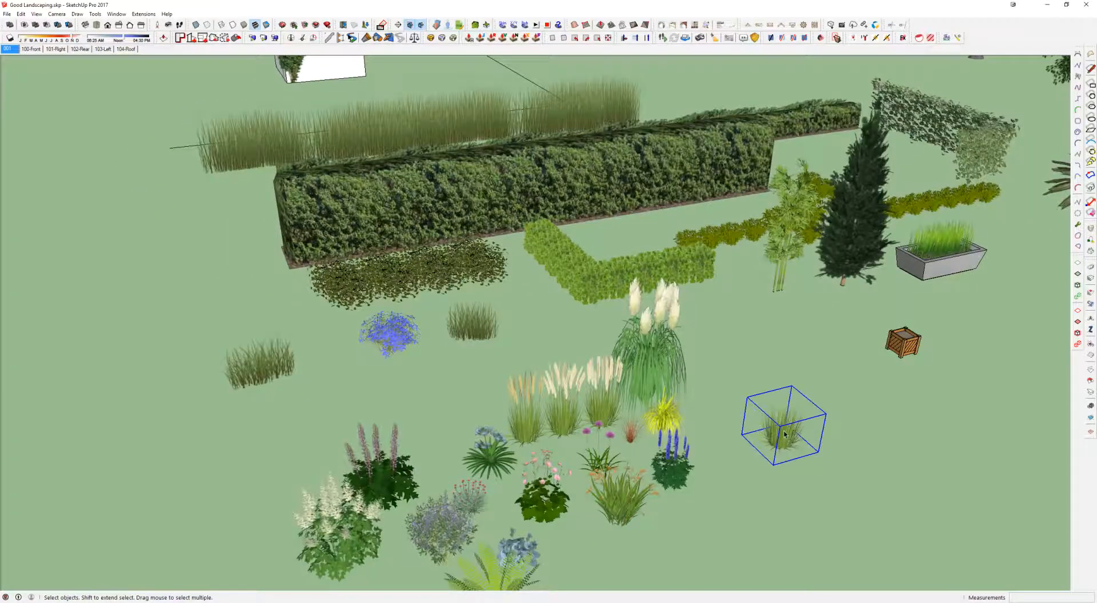
key(ctrl+shift+w)
drag(731, 381, 846, 477)
scroll(504, 325, up, 3)
middle_drag(503, 324, 524, 364)
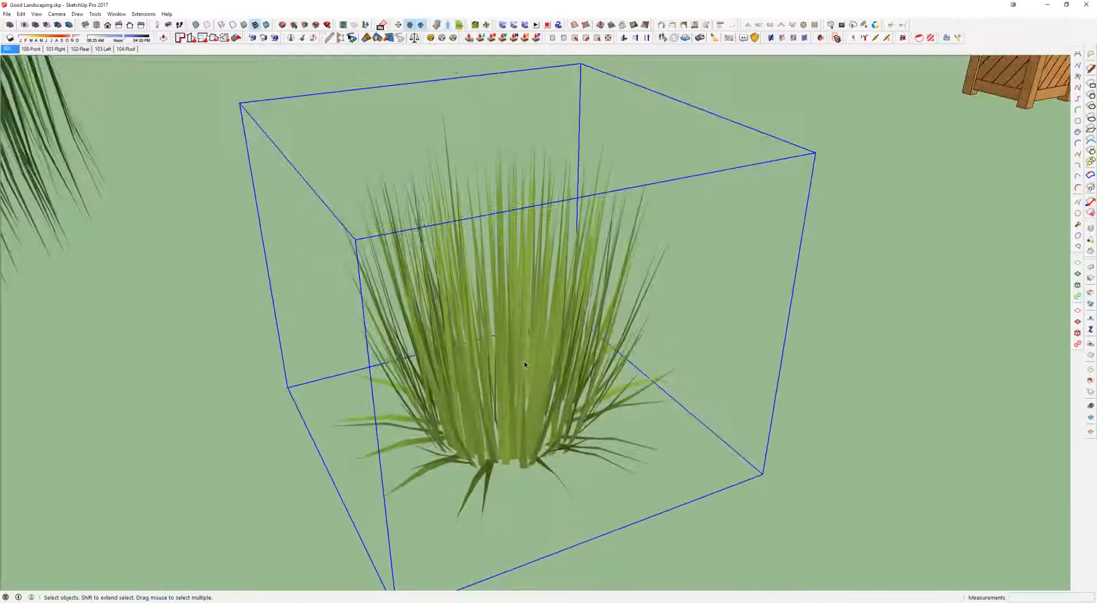
- Move the yellow grass clump from beside the blue flowers to next to the small green grass clump
scroll(527, 415, down, 3)
middle_drag(527, 414, 548, 377)
scroll(492, 380, down, 2)
click(158, 362)
key(m)
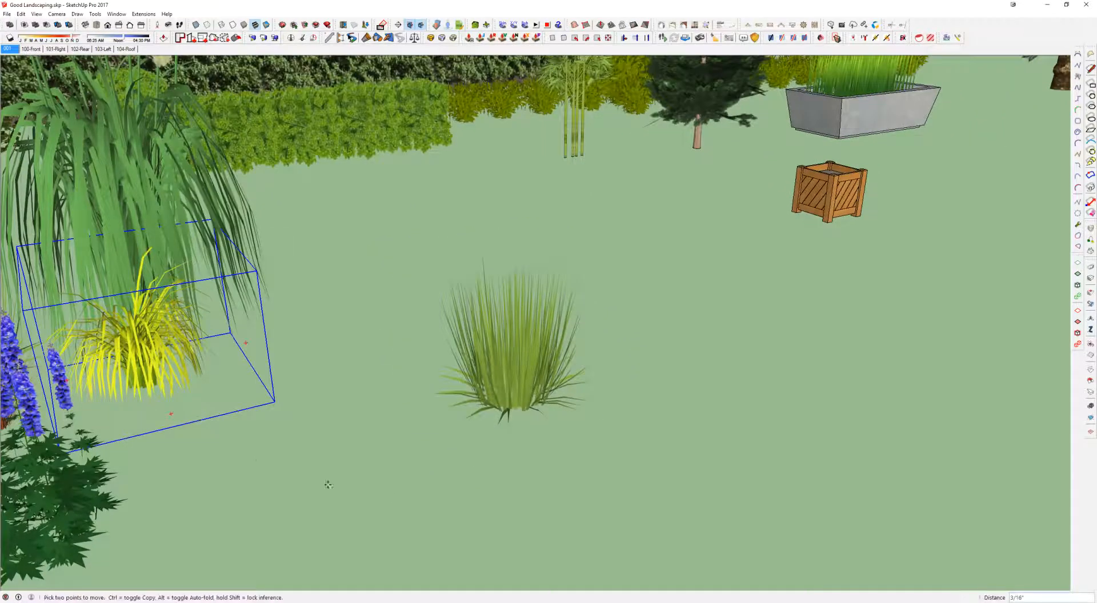
click(197, 420)
click(481, 497)
- Place a copy of the small green grass clump about 2' 11" away, on the side opposite the yellow grass
middle_drag(505, 392, 485, 364)
key(space)
click(486, 362)
scroll(486, 359, down, 1)
key(m)
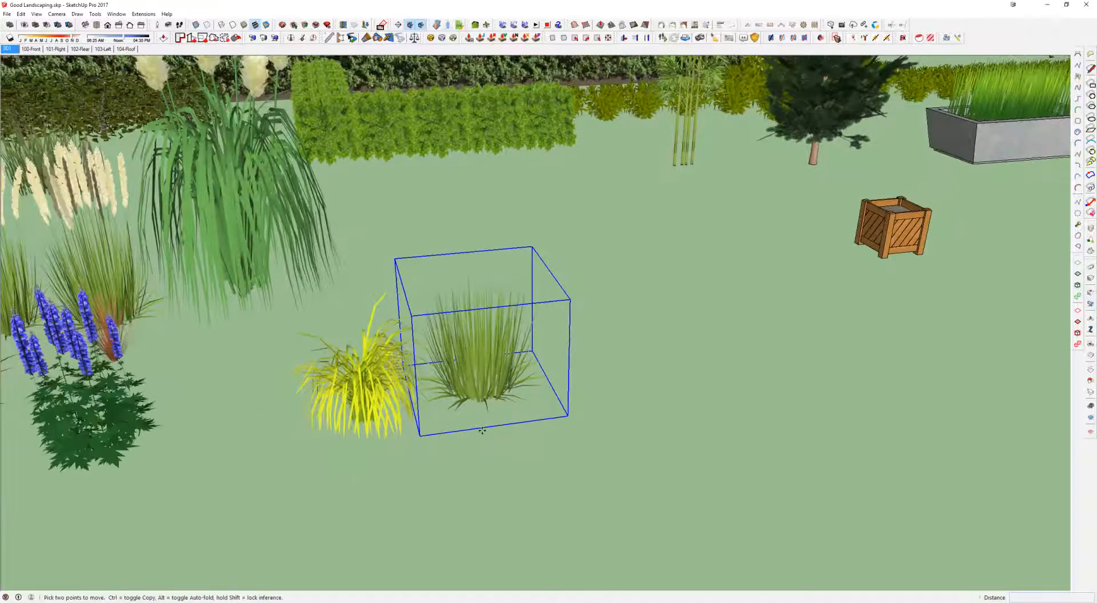
key(ctrl)
click(543, 429)
click(640, 414)
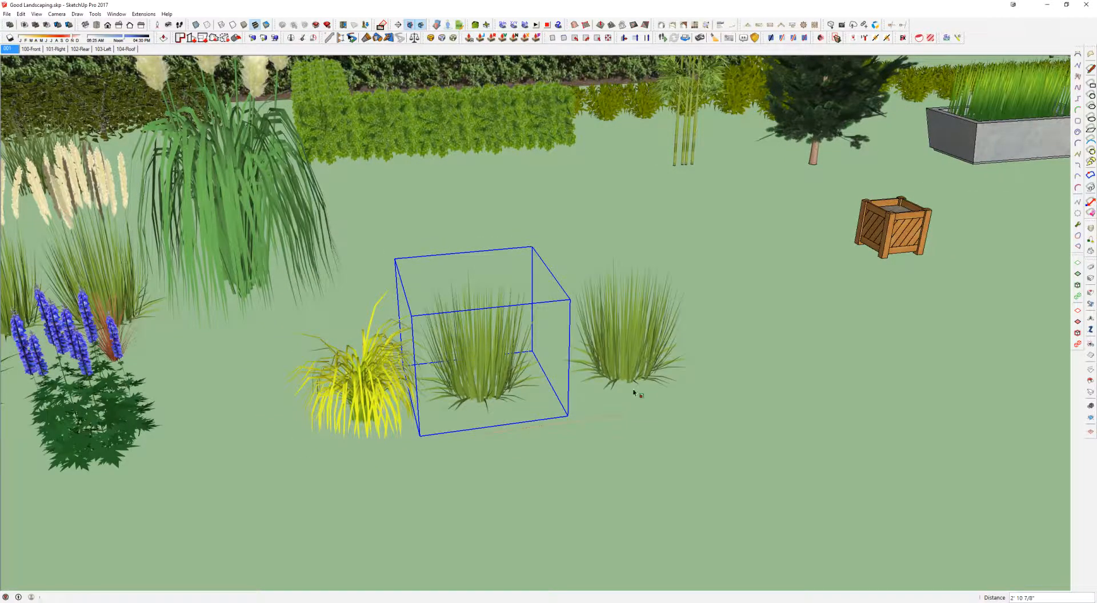
- Scale the copied grass clump vertically to 2.00 times its height
key(s)
drag(631, 262, 637, 137)
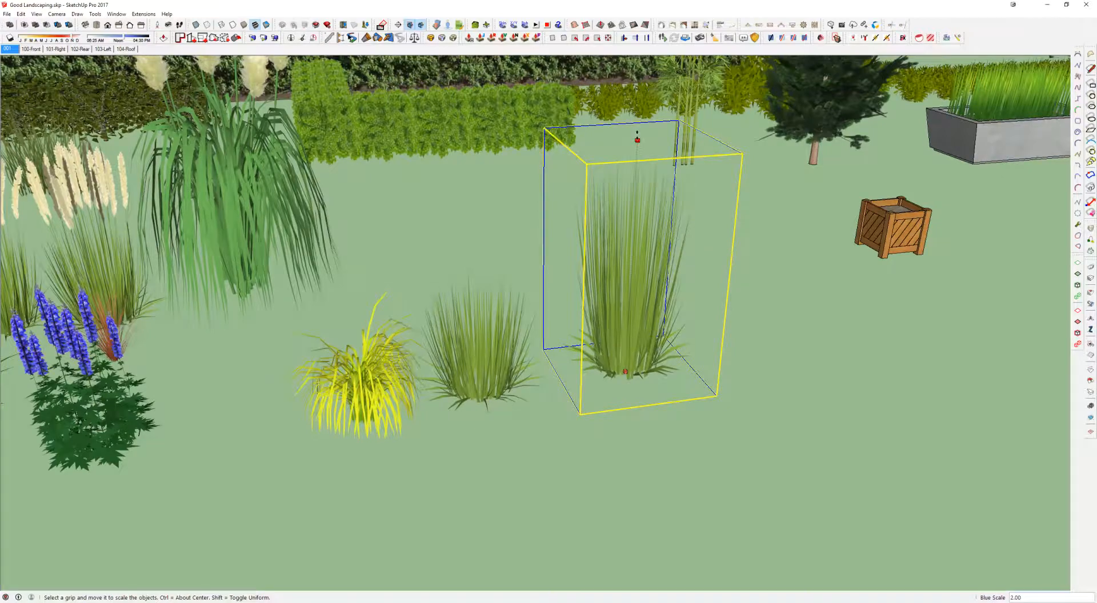
middle_drag(641, 203, 390, 278)
key(space)
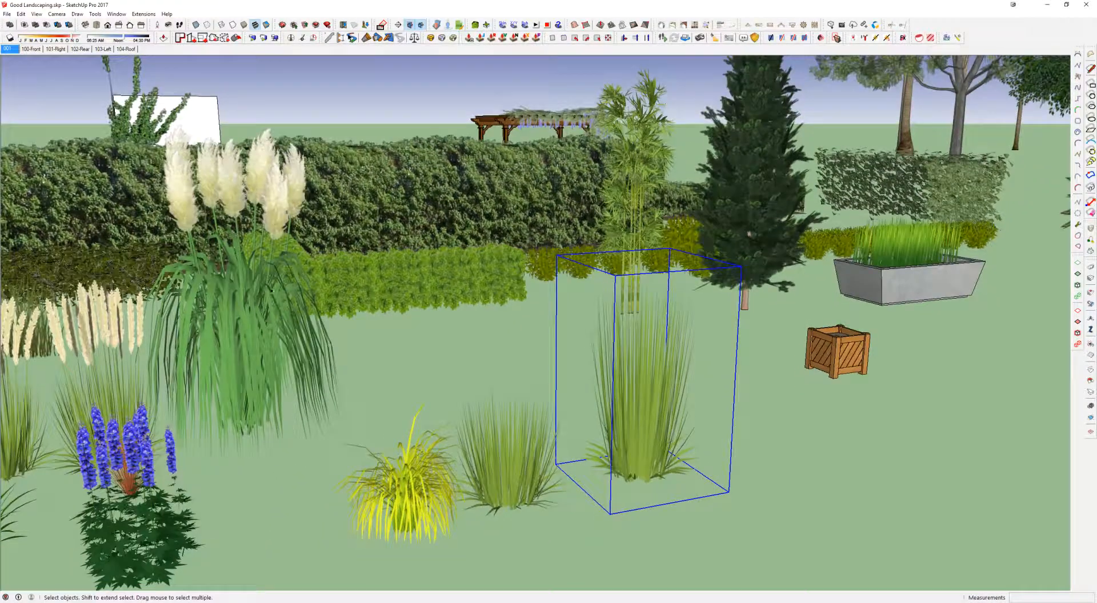
- Select the long strip of tall grass behind the hedge for comparison with the new clump
middle_drag(293, 267, 400, 128)
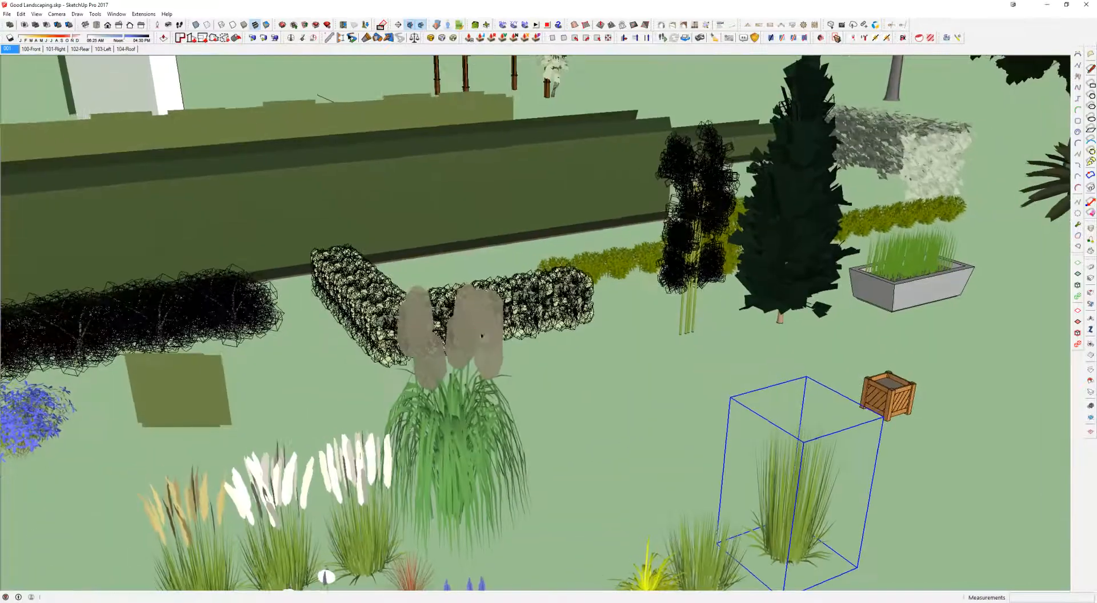
scroll(463, 104, down, 4)
middle_drag(463, 104, 445, 97)
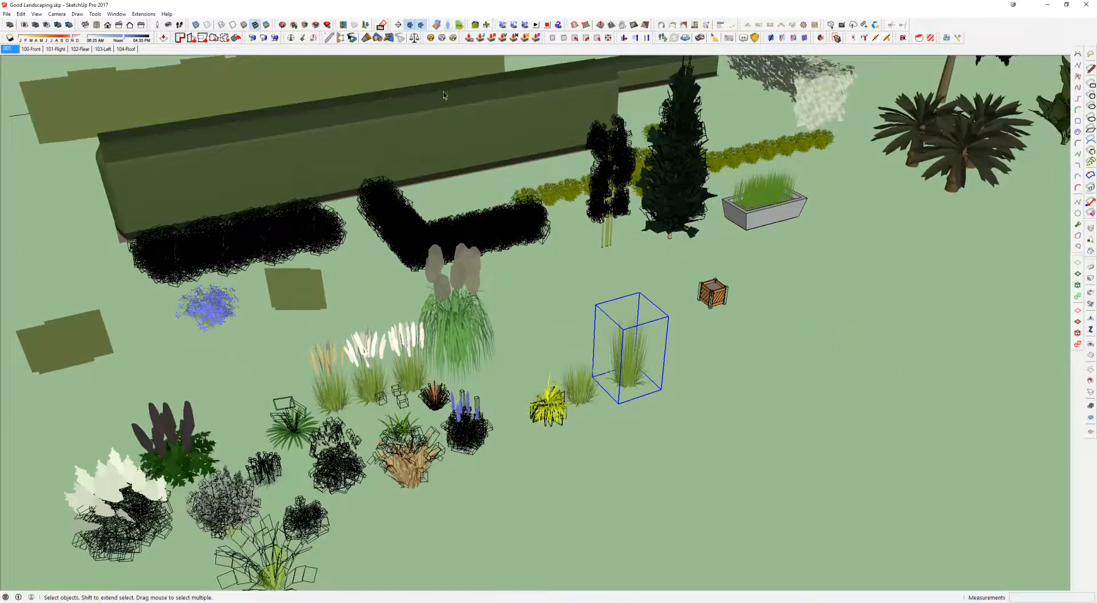
click(338, 87)
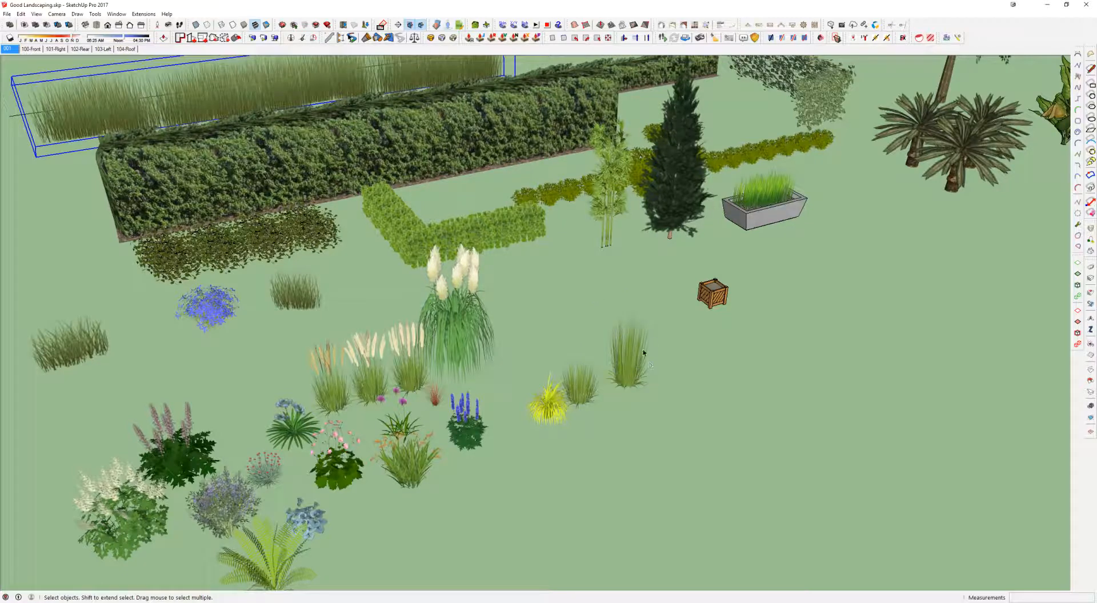
- Open the concrete planter for editing and select the group of grass growing inside it
scroll(752, 188, up, 10)
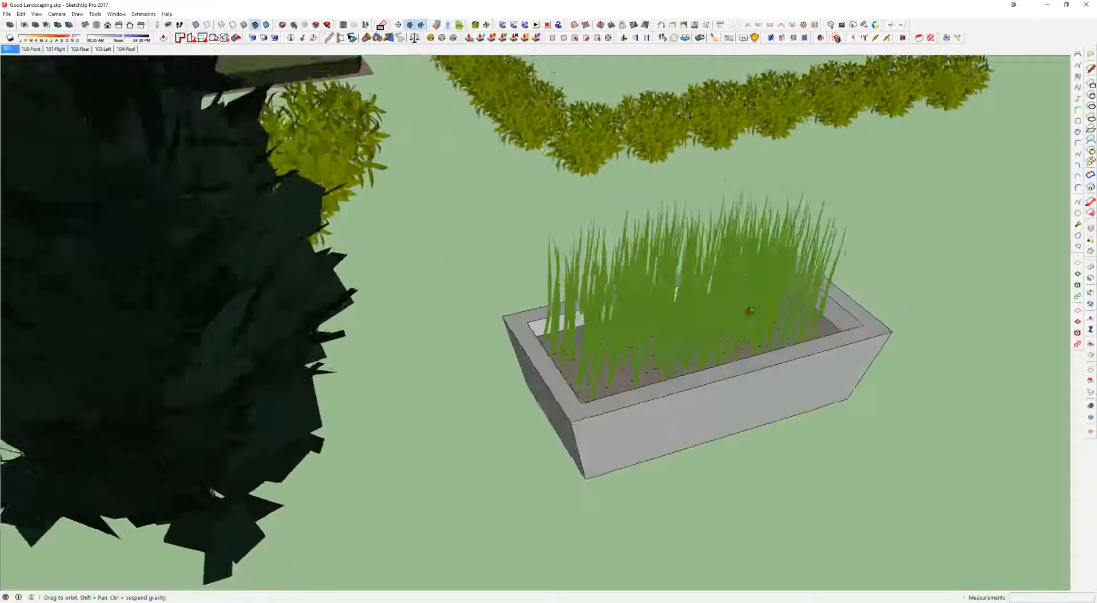
click(715, 313)
mouse_move(687, 305)
middle_down()
mouse_move(757, 245)
mouse_move(819, 224)
middle_up()
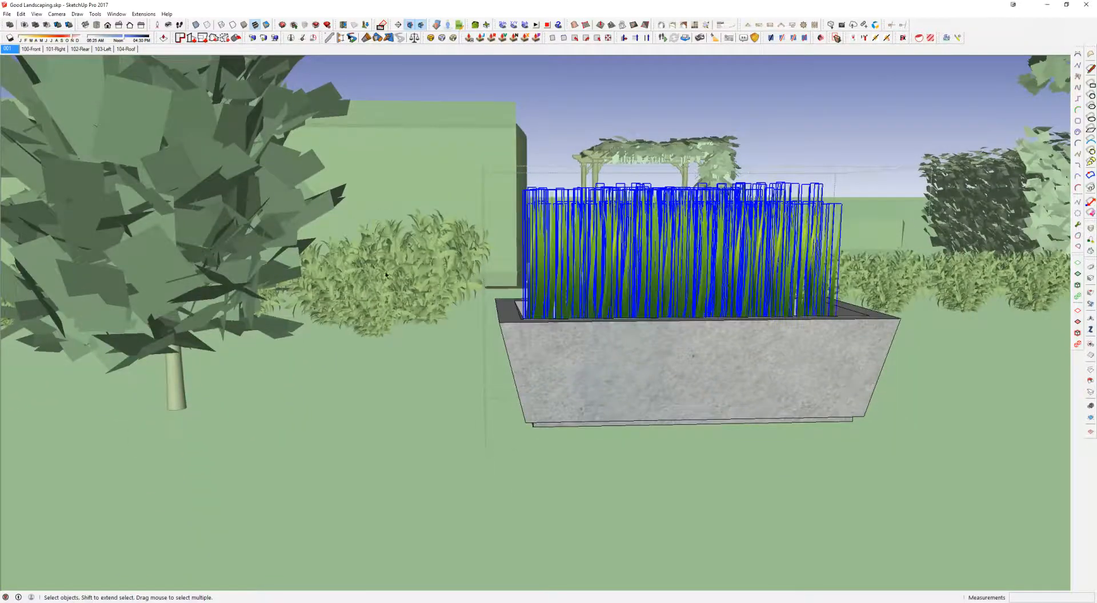
middle_drag(385, 275, 754, 397)
scroll(721, 360, down, 4)
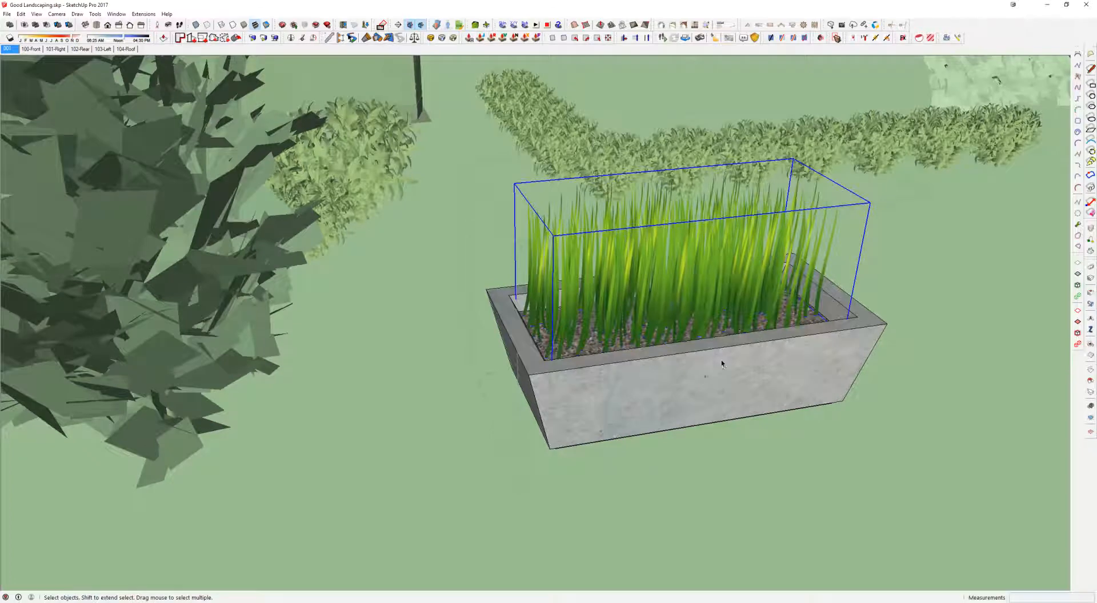
- Place a copy of the concrete planter's grass on the ground between the tall clump and the wooden planter box
scroll(717, 359, down, 2)
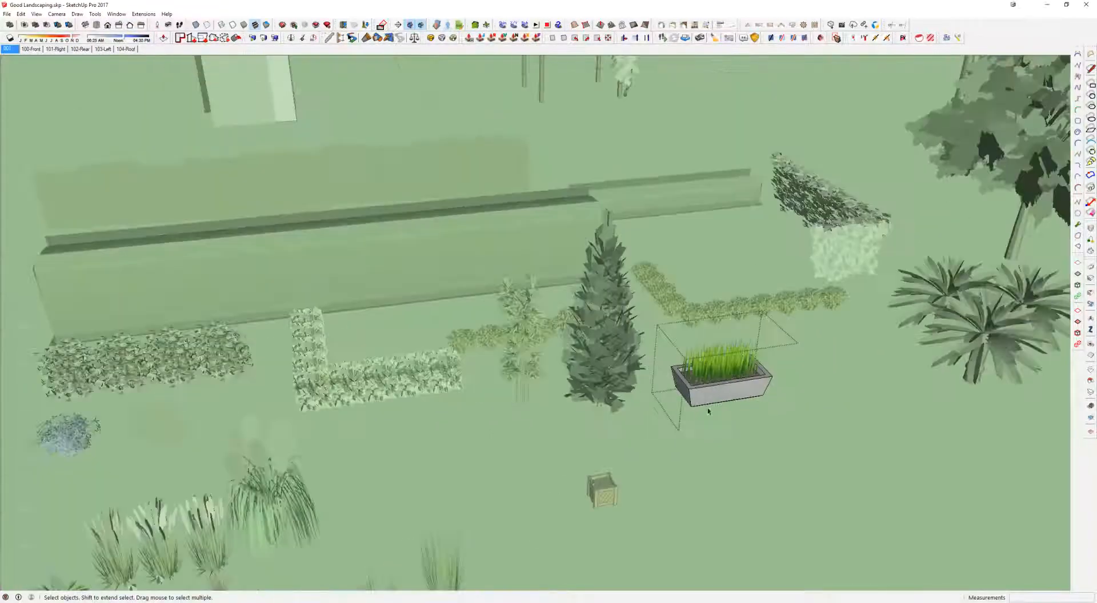
scroll(595, 472, down, 2)
scroll(660, 423, down, 3)
scroll(721, 341, up, 4)
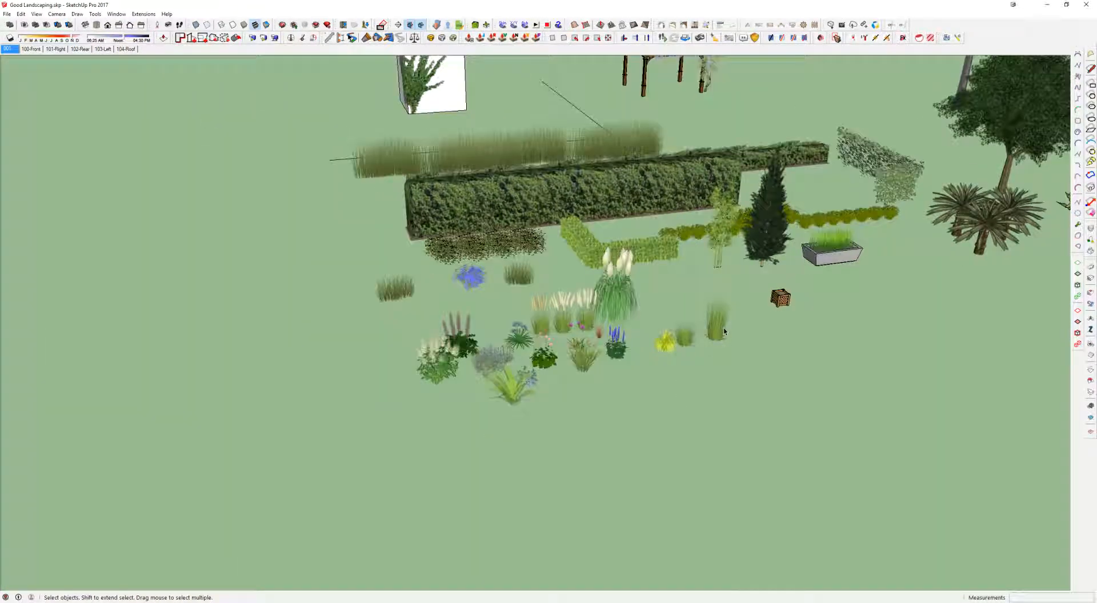
scroll(764, 339, up, 2)
key(m)
scroll(780, 316, up, 3)
scroll(780, 314, up, 6)
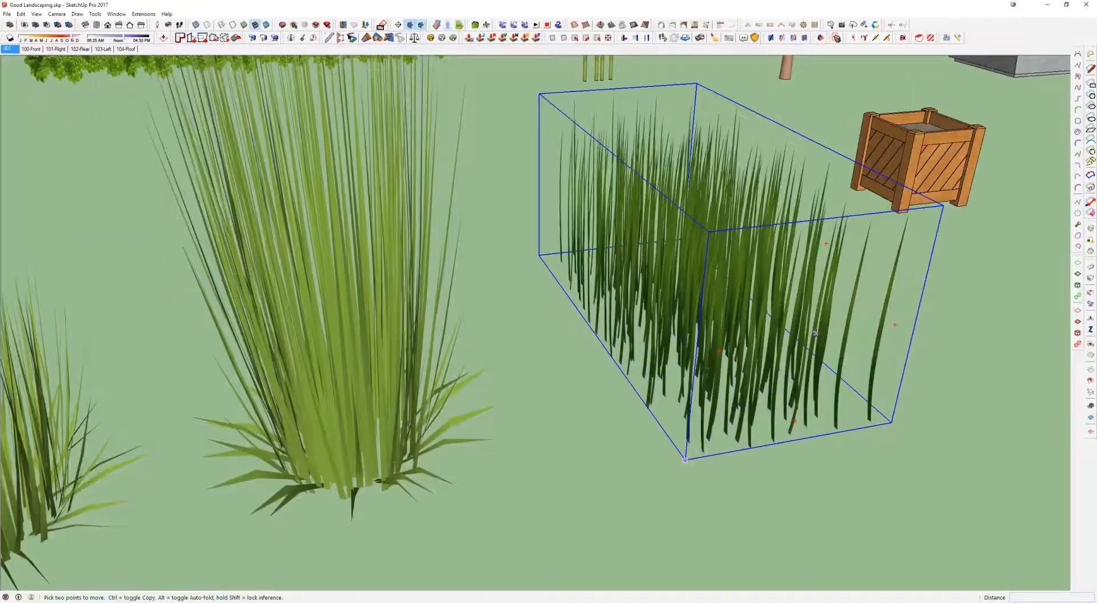
- Try scaling the copied planter grass vertically to 1.59 times its height, and undo the scaling
middle_drag(780, 314, 343, 333)
middle_drag(545, 303, 528, 203)
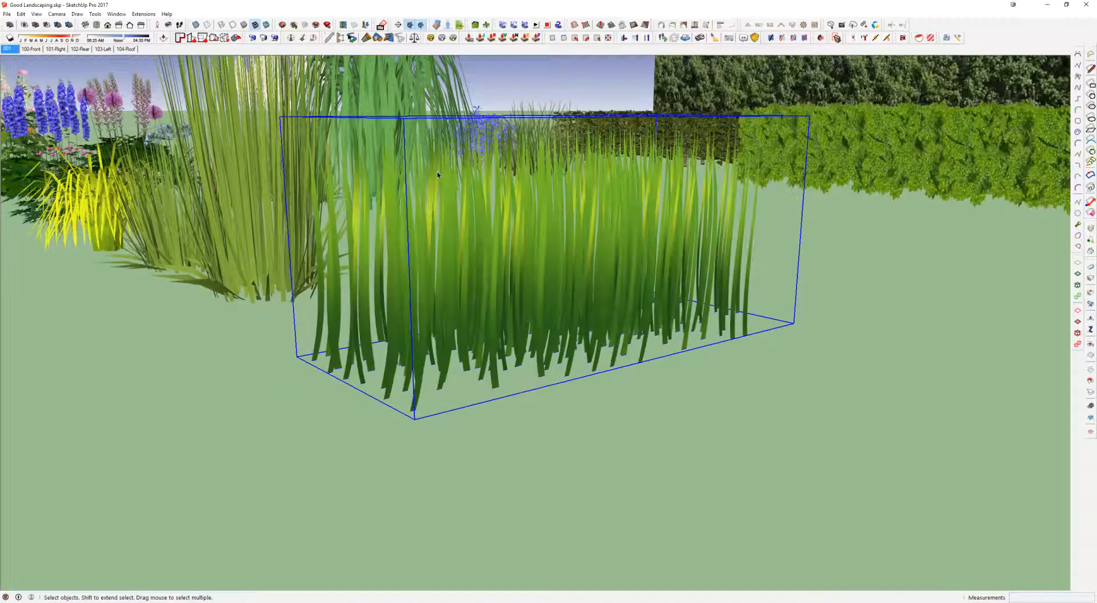
scroll(611, 241, down, 2)
key(s)
shift+middle_drag(597, 226, 737, 411)
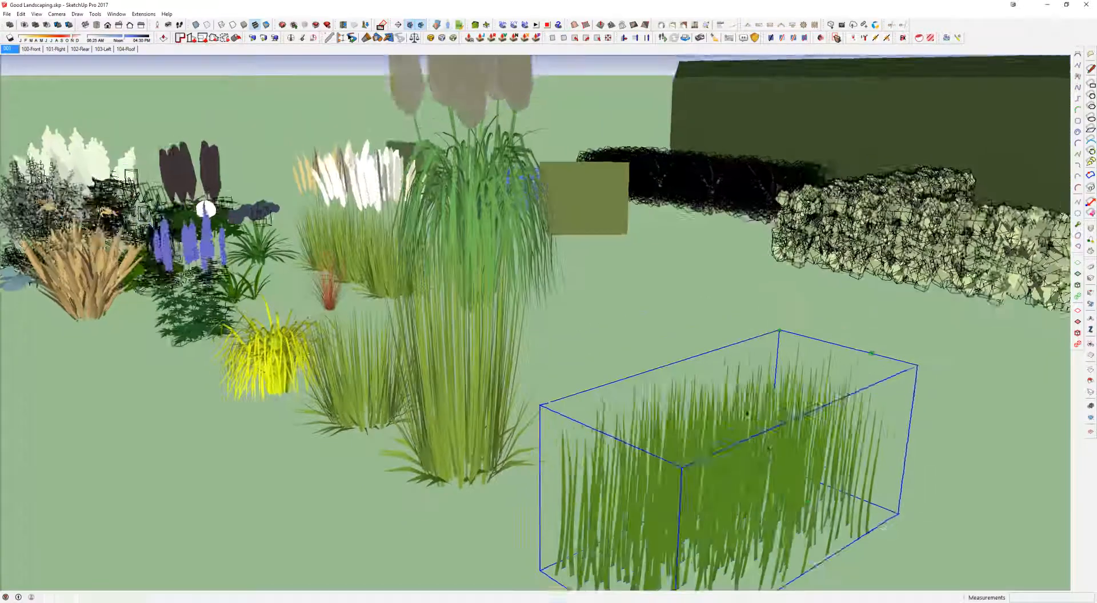
drag(741, 384, 741, 286)
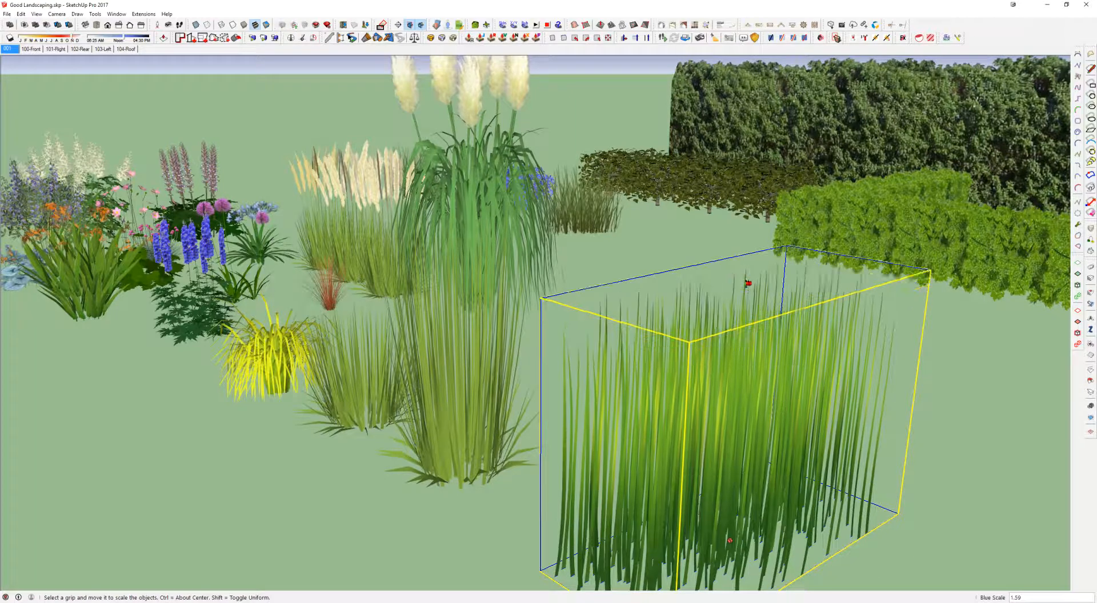
middle_drag(742, 286, 608, 314)
key(ctrl+z)
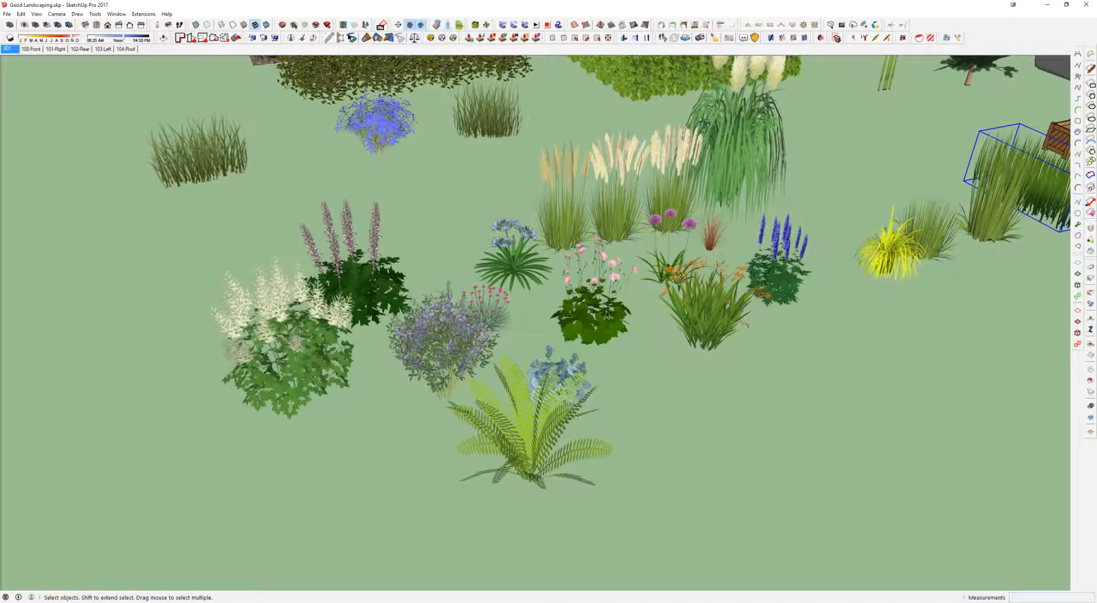
- Pick out the pink-flowered plant among the flowering perennials, and clear the selection
click(607, 329)
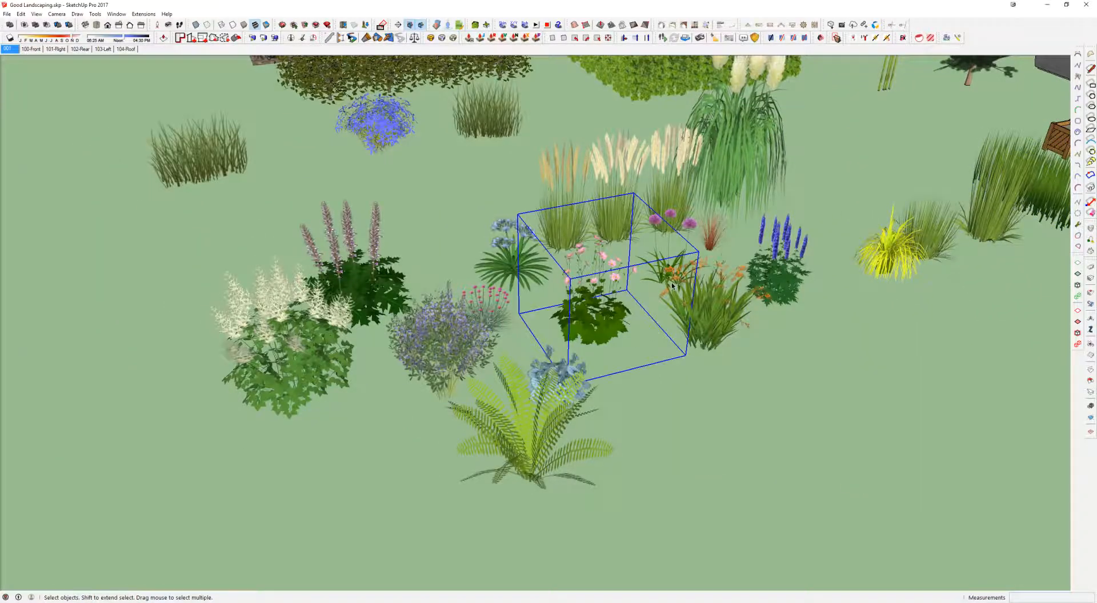
click(472, 225)
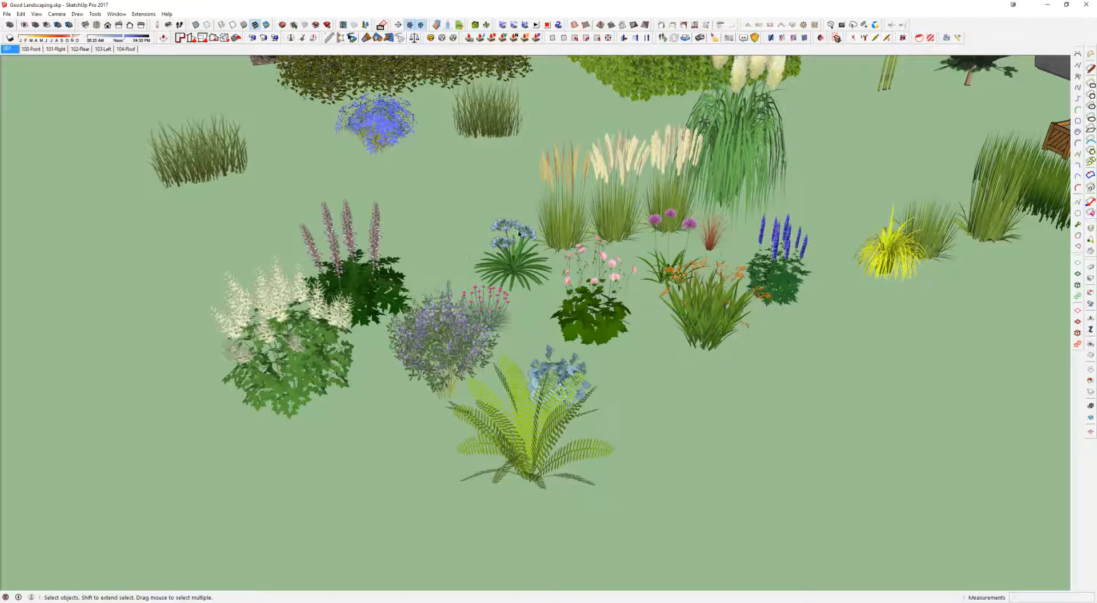
- Pick out individual flowering perennials and the fern in turn, ending with the pink-flowered plant
click(437, 343)
click(286, 343)
click(558, 393)
click(532, 434)
click(594, 315)
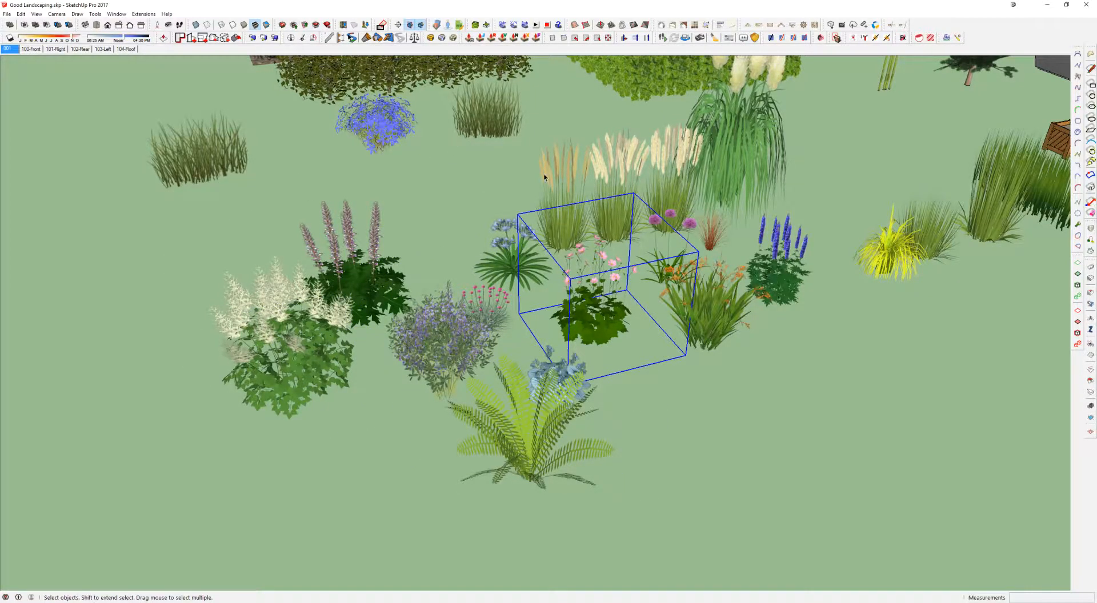
- Select the long, tall hedge that stands behind the flowering plants and ornamental grasses
scroll(718, 212, down, 3)
shift+middle_drag(717, 212, 641, 326)
scroll(641, 325, down, 3)
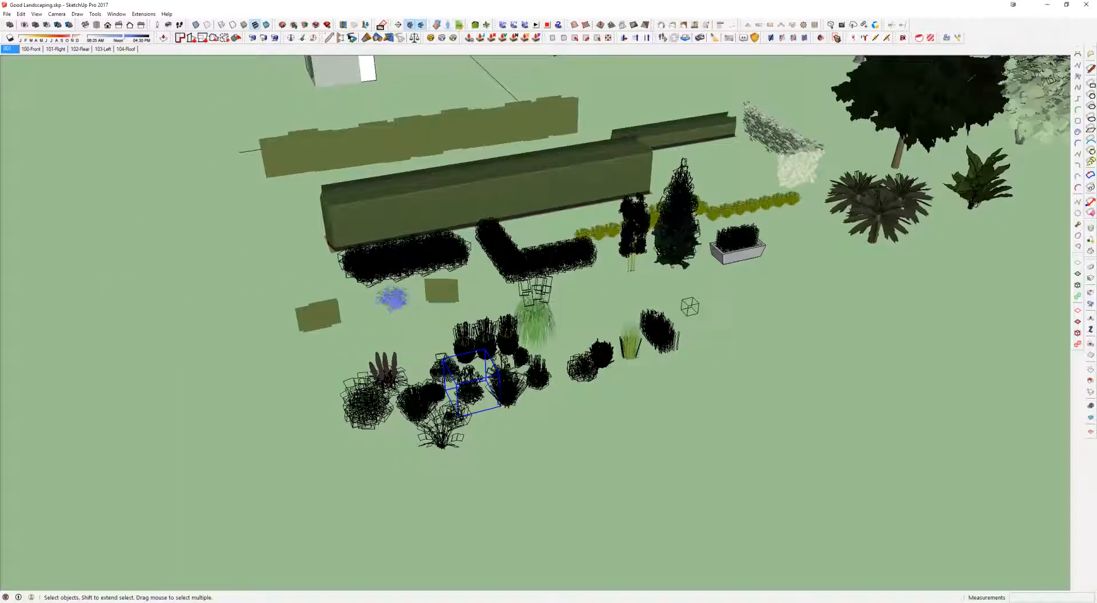
scroll(590, 182, up, 2)
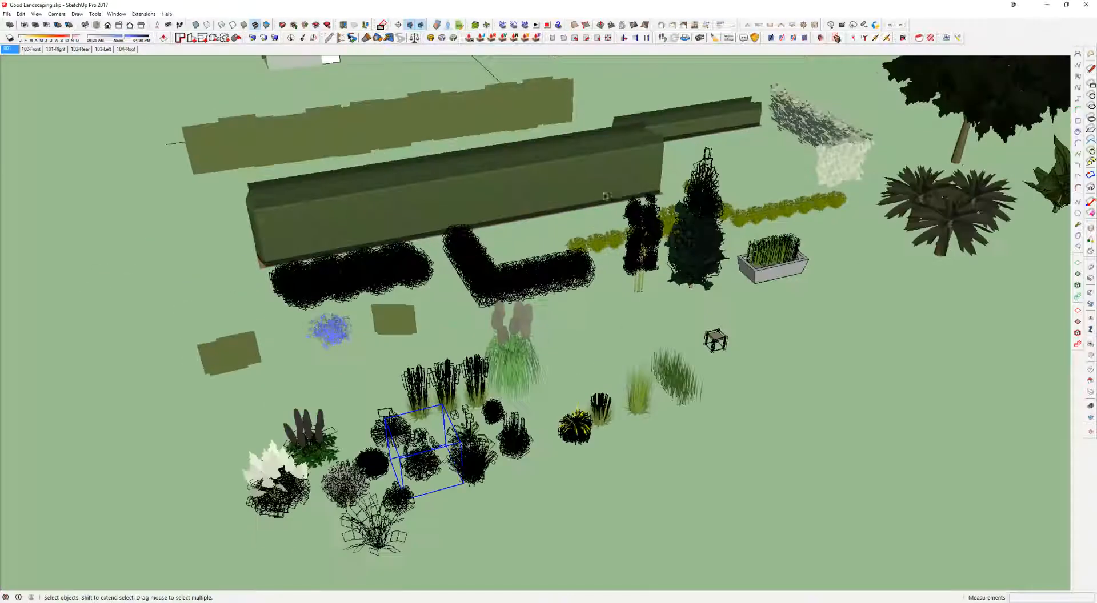
click(592, 181)
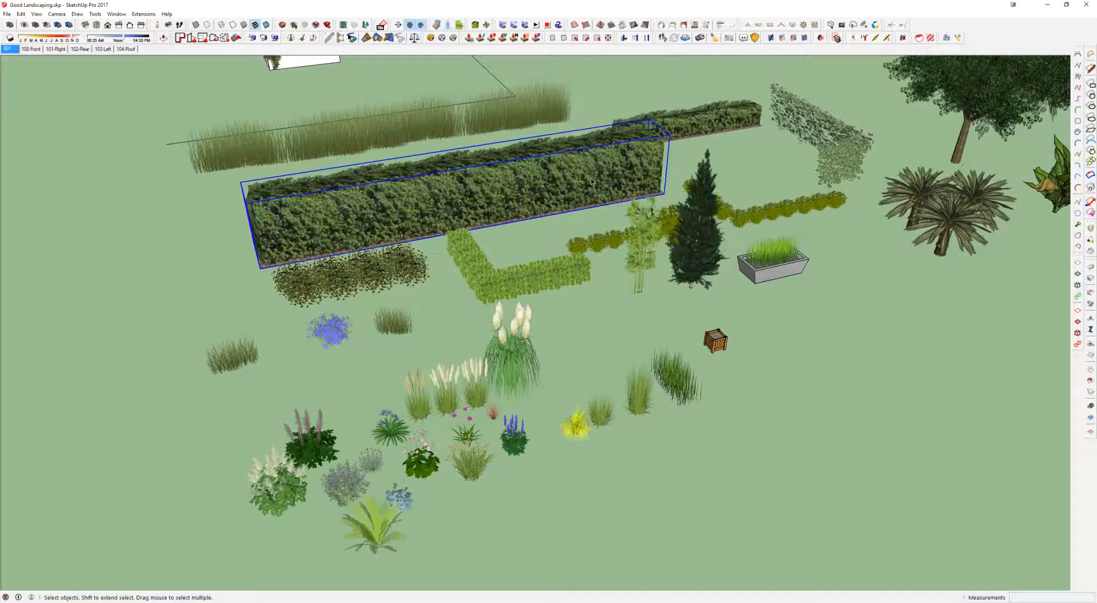
- Select the ivy climbing the corner of the white box and view it up close
middle_drag(590, 178, 768, 250)
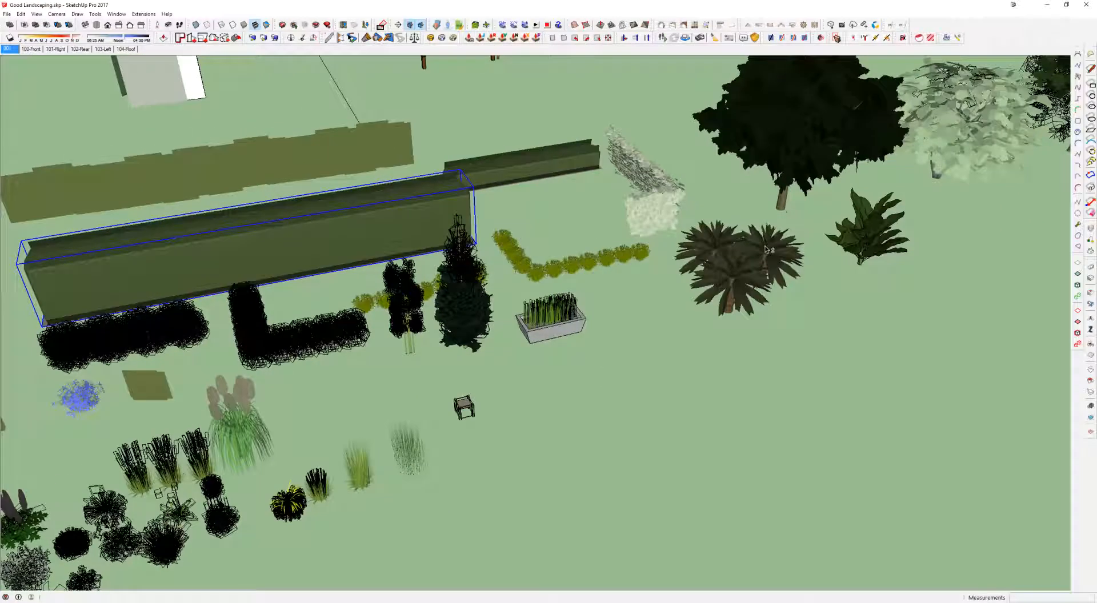
middle_drag(440, 191, 810, 407)
scroll(448, 250, up, 6)
shift+middle_drag(269, 200, 528, 315)
click(527, 225)
scroll(516, 404, up, 5)
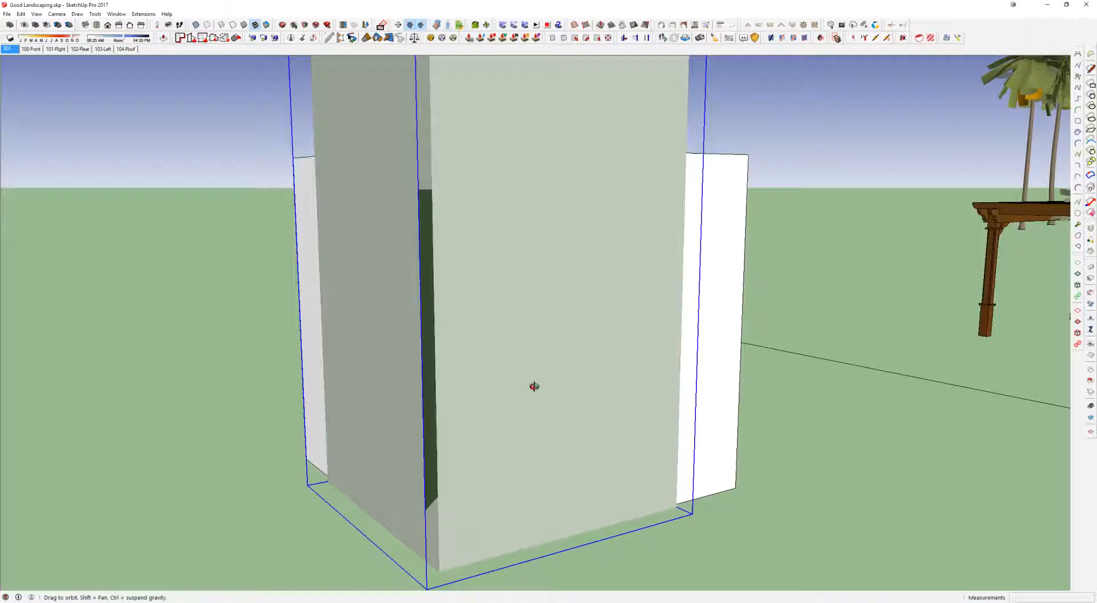
scroll(547, 402, down, 4)
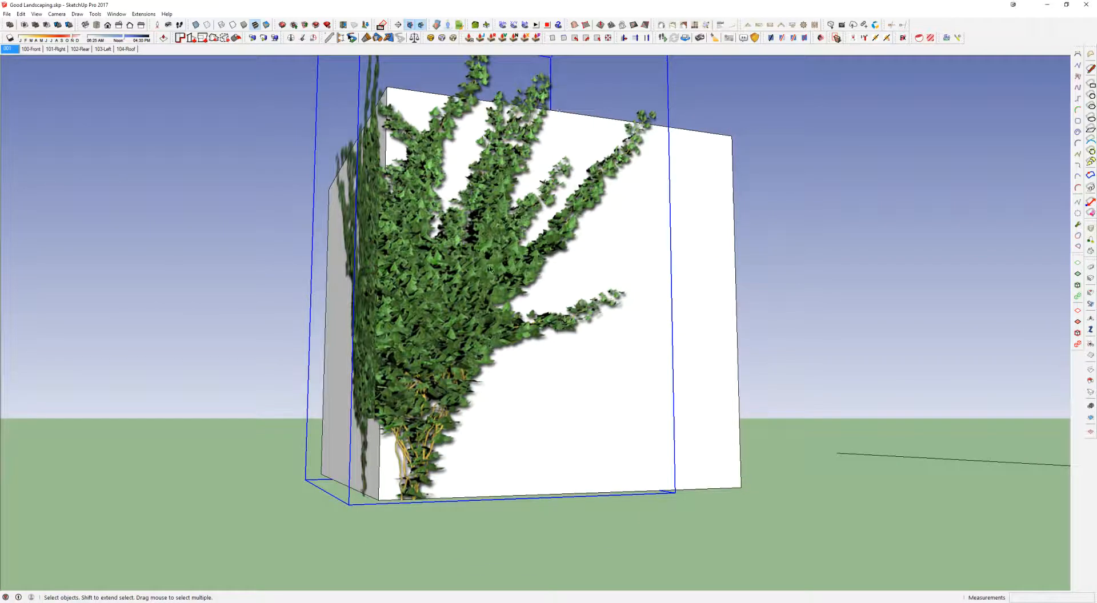
- Open the ivy for editing, examine its separate leaf panels from several angles, and leave it
double_click(493, 234)
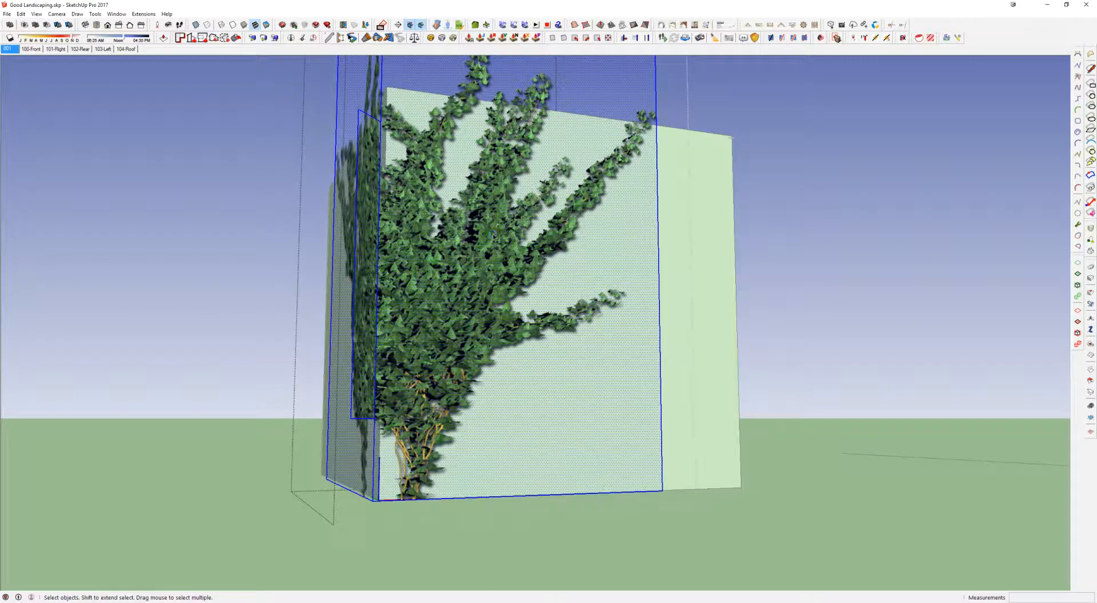
middle_drag(493, 235, 204, 228)
scroll(377, 330, up, 5)
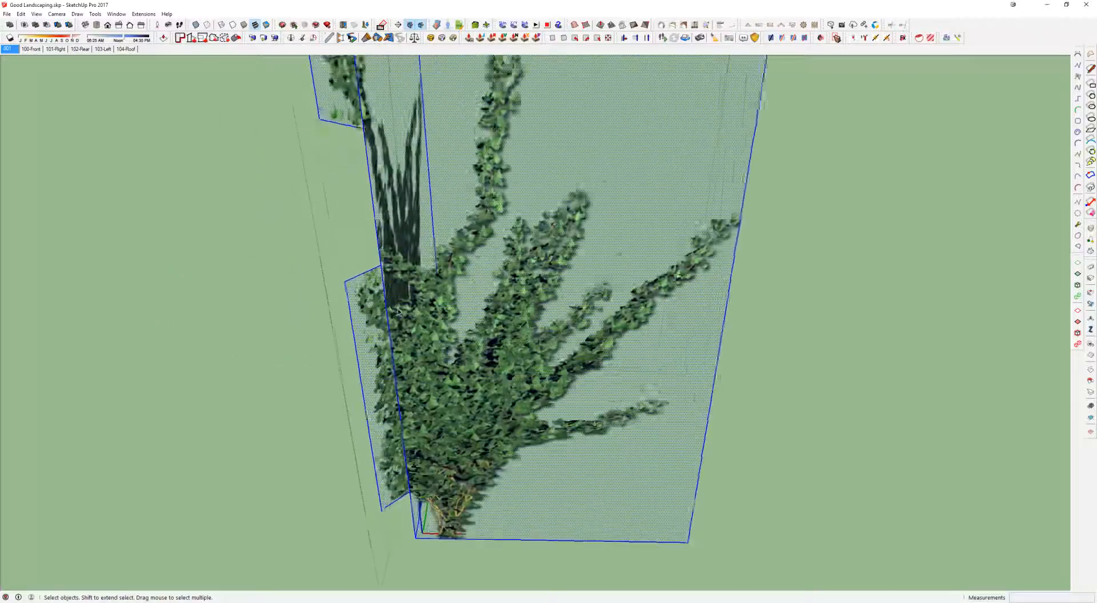
middle_drag(377, 331, 326, 180)
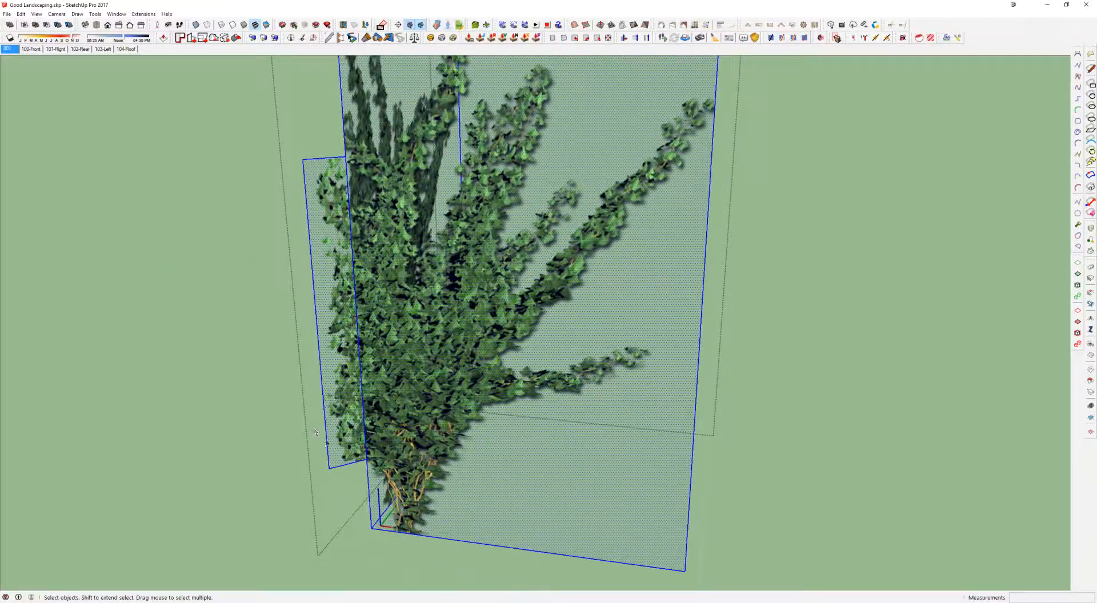
middle_drag(362, 449, 358, 227)
scroll(563, 337, down, 3)
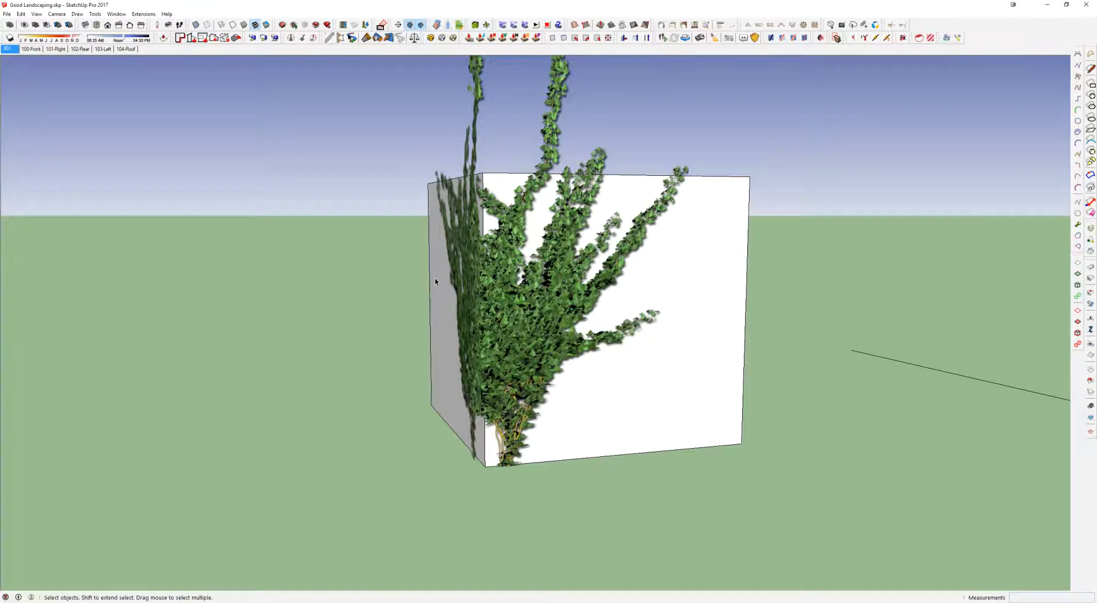
- Return to the overview of the landscaping library and select the bamboo beside the dark conifer
middle_drag(435, 280, 566, 318)
scroll(566, 317, down, 4)
scroll(601, 318, down, 2)
shift+middle_drag(720, 394, 457, 395)
middle_drag(679, 400, 557, 325)
scroll(683, 413, down, 1)
scroll(715, 423, down, 1)
middle_drag(743, 374, 705, 389)
click(702, 375)
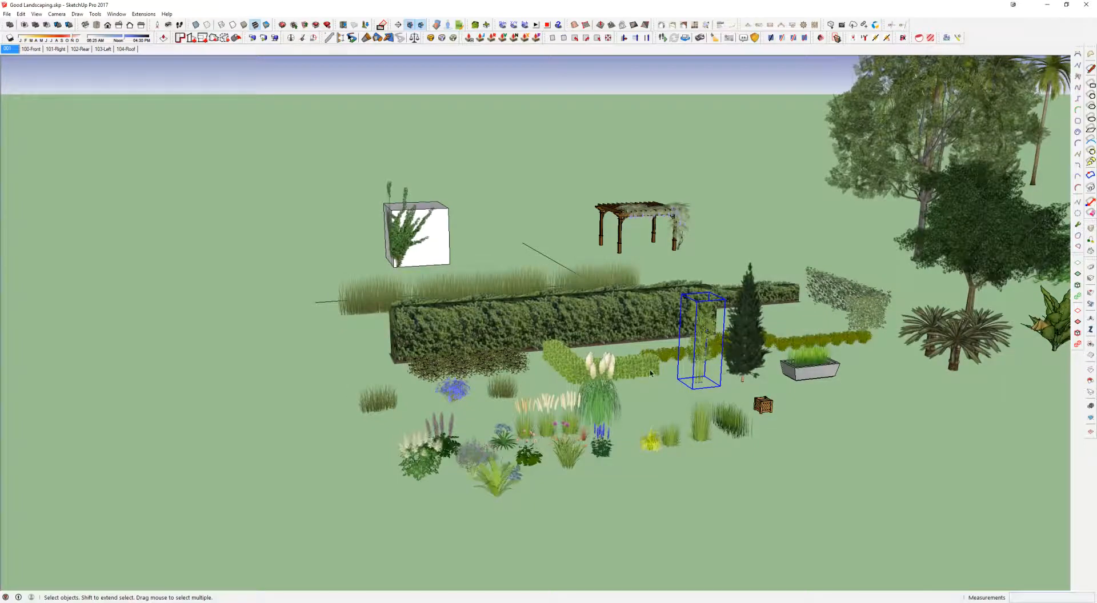
- Select the long hedge together with the shorter hedge behind it, and clear the selection in the library overview
click(650, 373)
scroll(651, 373, up, 4)
click(725, 193)
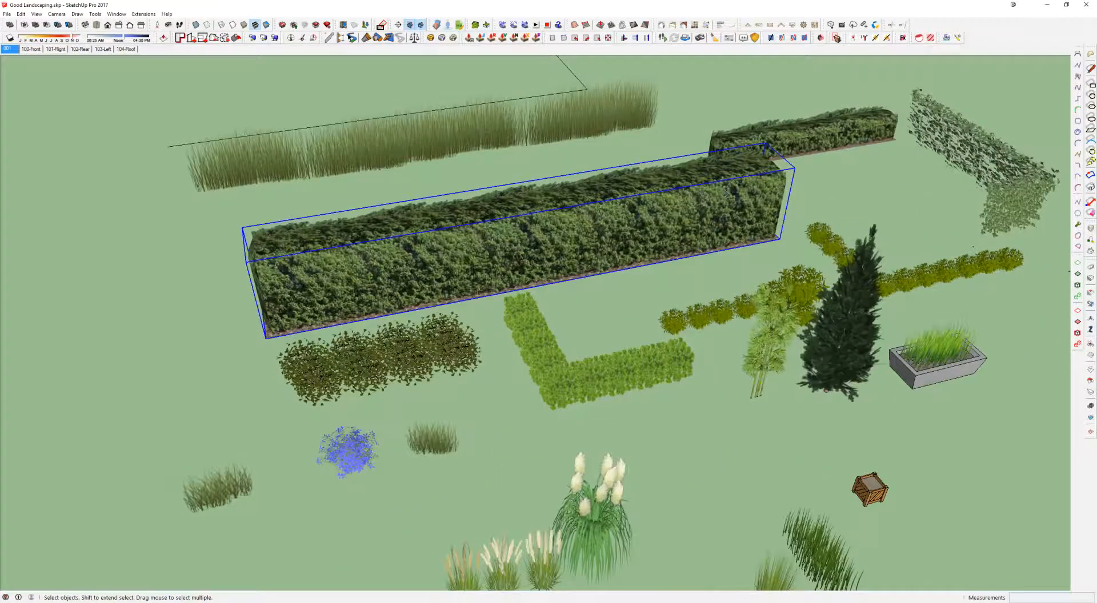
shift+click(764, 130)
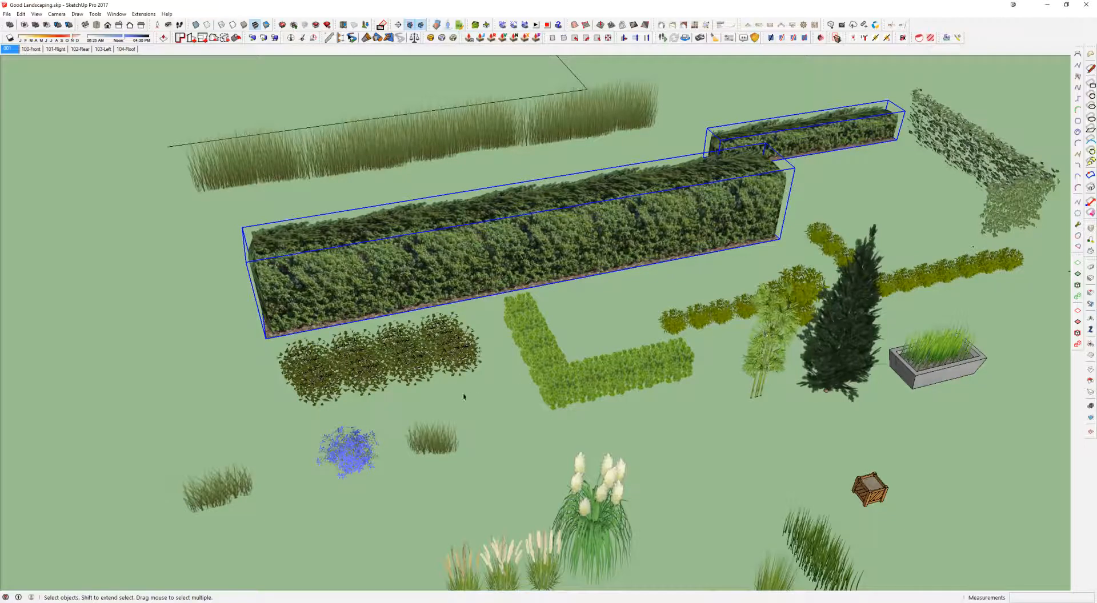
scroll(640, 308, down, 3)
middle_drag(639, 309, 572, 177)
click(570, 176)
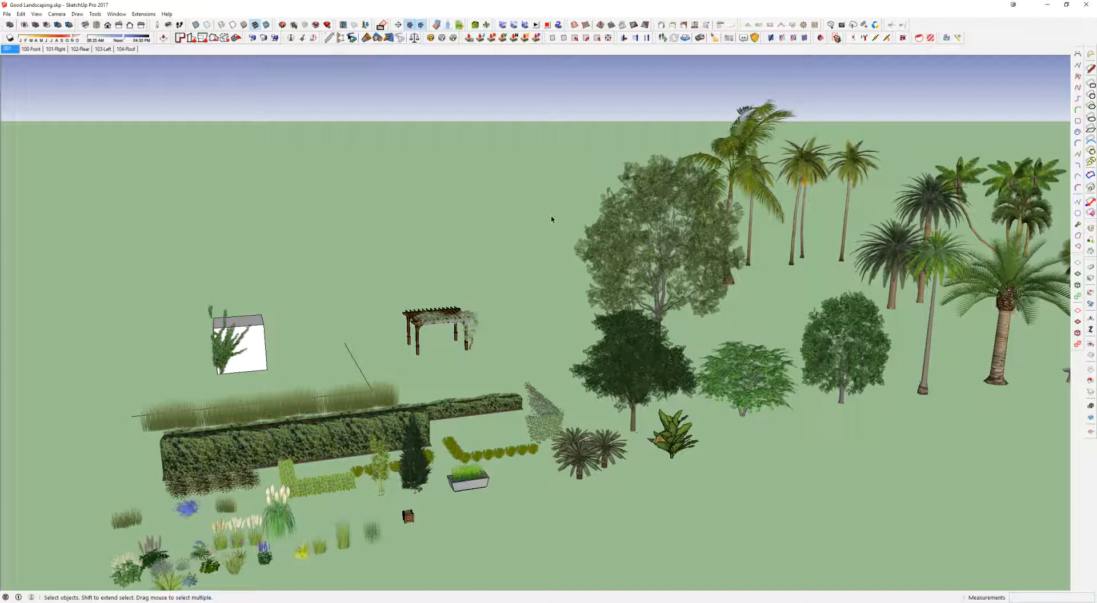
- Switch to the house model, select the whole house group, and hide it
drag(521, 5, 1096, 66)
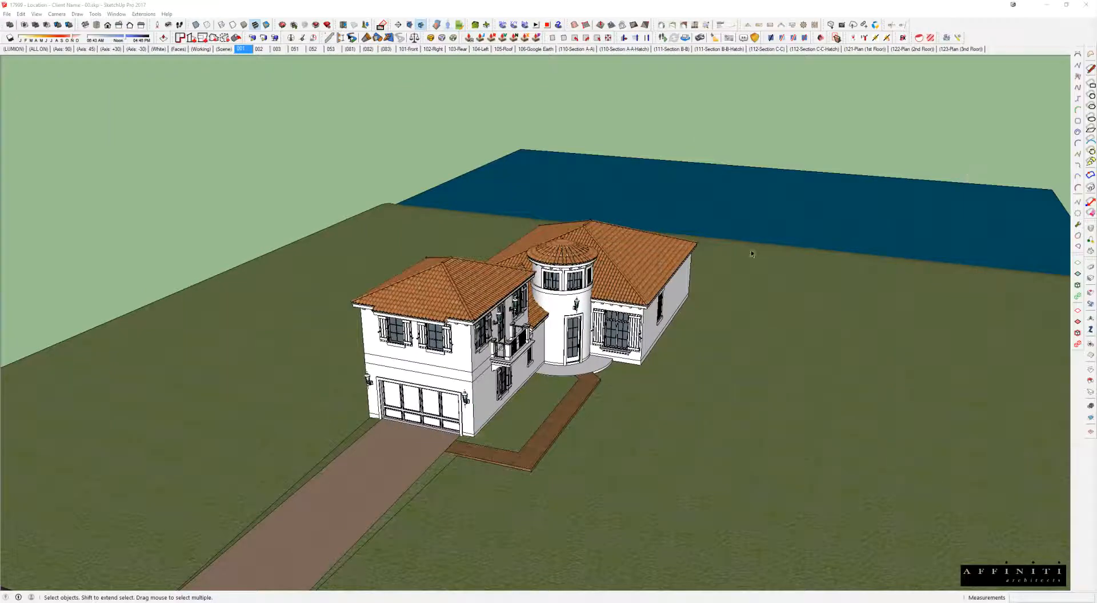
middle_drag(752, 253, 715, 264)
scroll(617, 295, up, 2)
click(563, 257)
scroll(510, 208, down, 4)
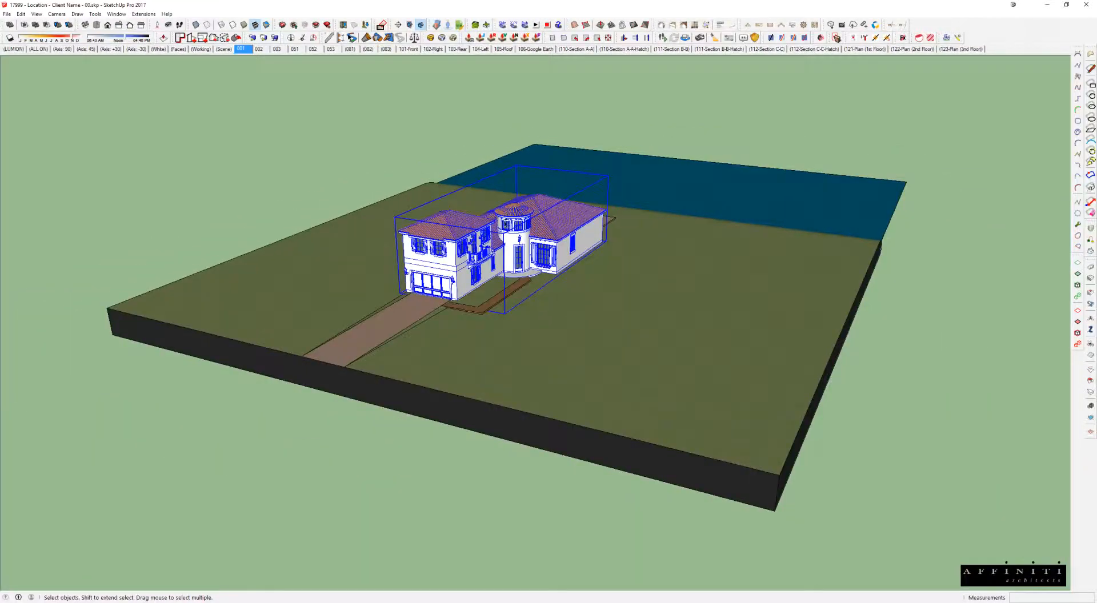
shift+middle_drag(512, 210, 537, 227)
right_click(540, 242)
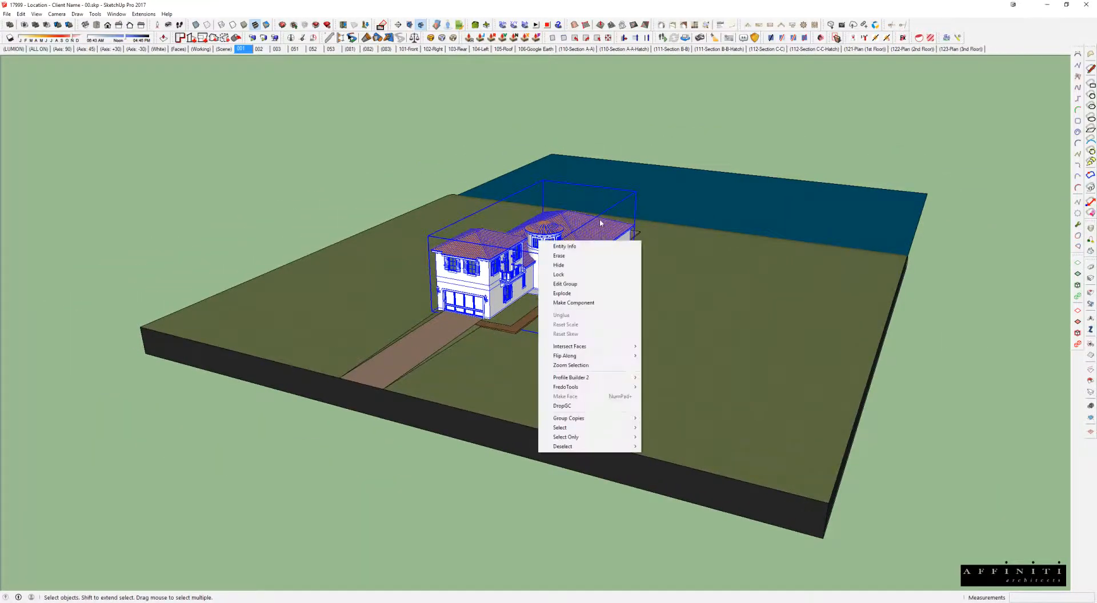
click(580, 266)
scroll(576, 234, up, 3)
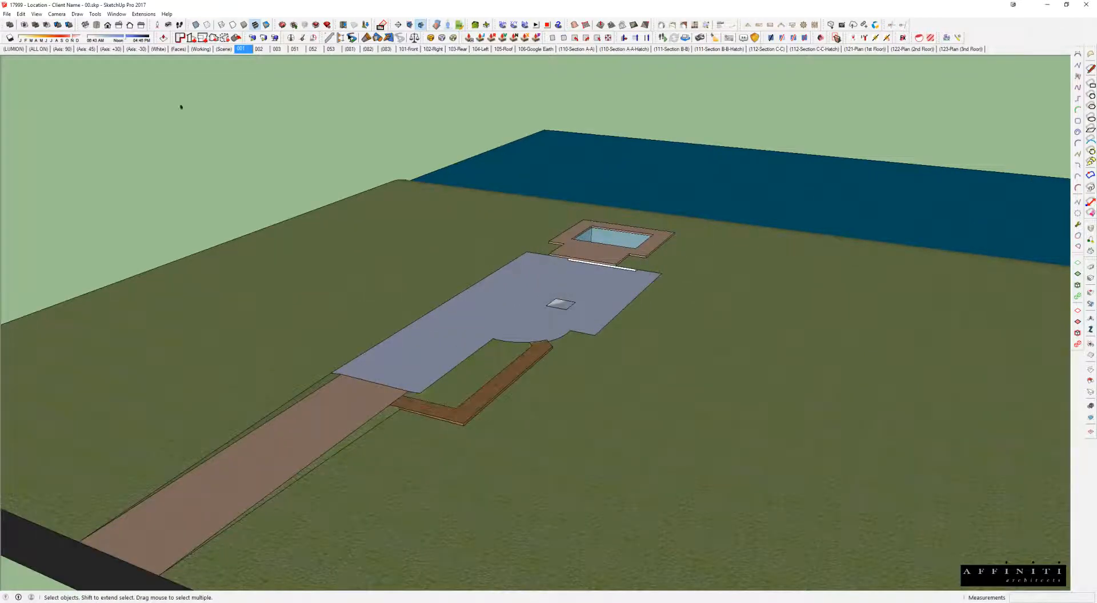
- Bring the Scenes tray into the drawing area, and open the site group for editing and close it again
drag(11, 92, 340, 89)
middle_drag(768, 277, 619, 241)
scroll(771, 276, down, 3)
scroll(843, 335, down, 1)
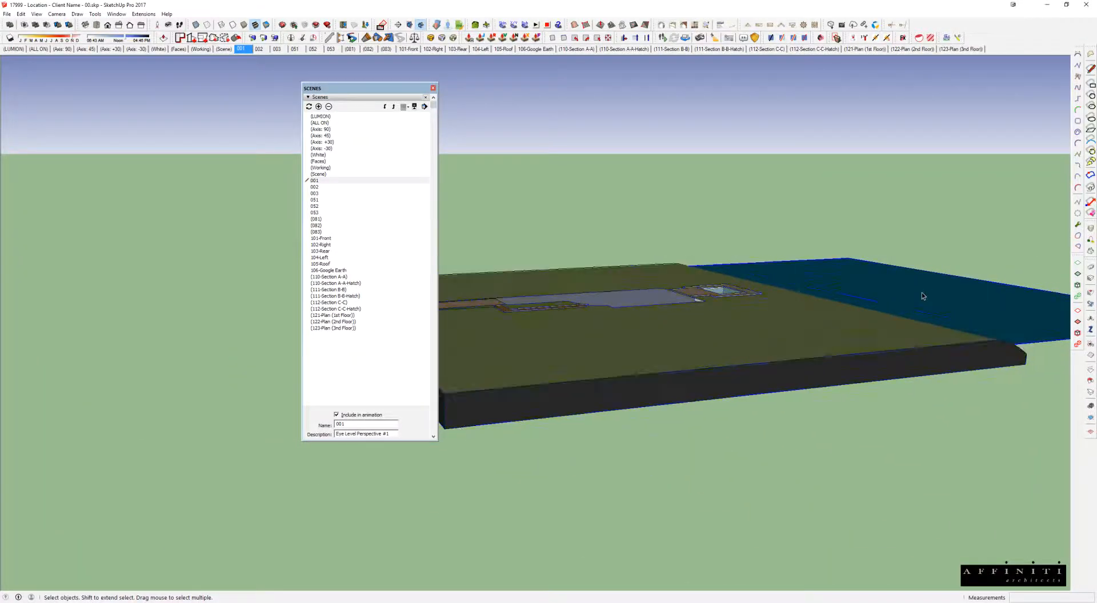
double_click(827, 328)
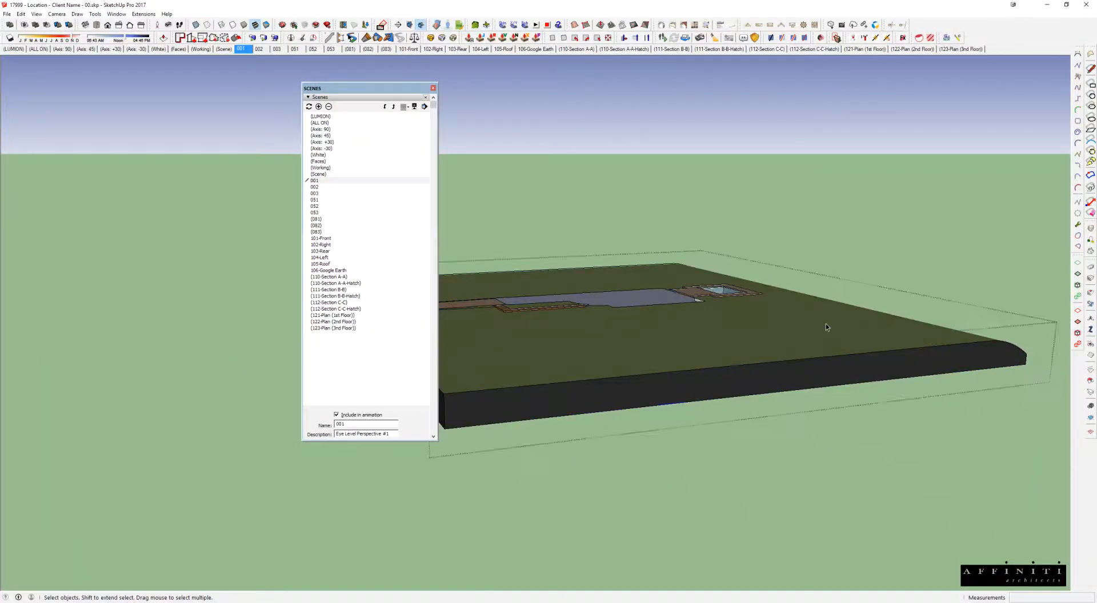
key(Escape)
middle_drag(743, 330, 702, 318)
scroll(702, 318, down, 5)
middle_drag(776, 323, 718, 228)
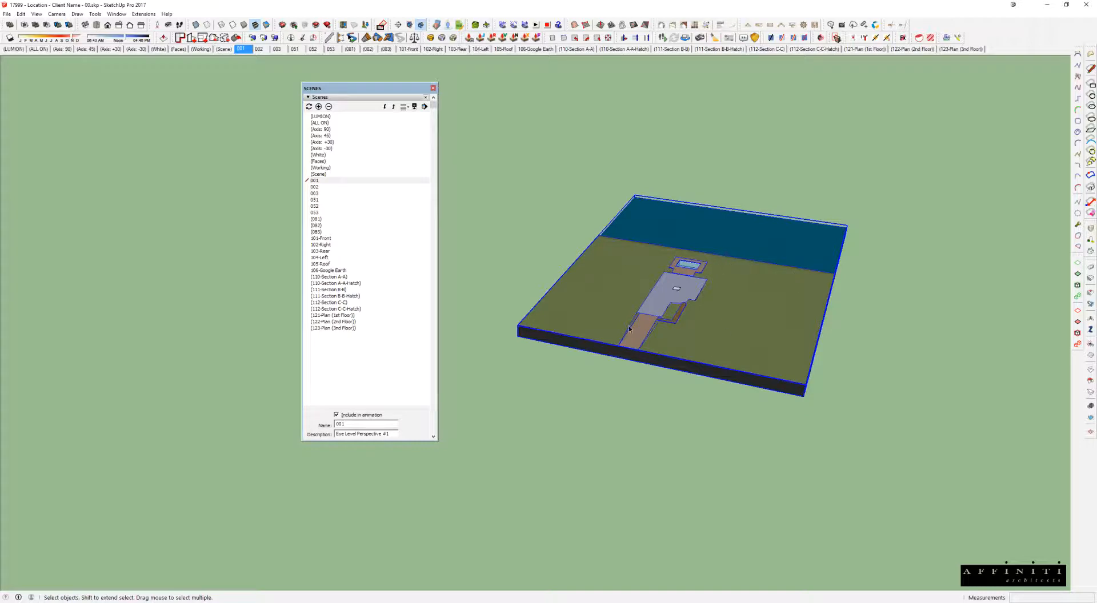
scroll(669, 280, up, 3)
scroll(701, 290, down, 4)
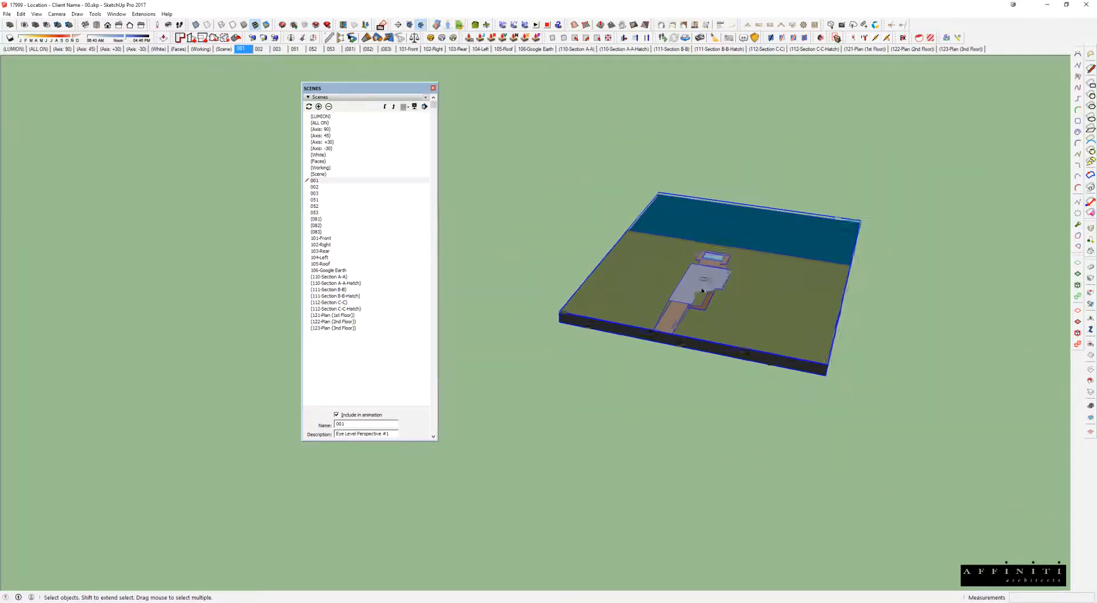
key(m)
click(703, 291)
key(Escape)
key(space)
- Bring in the Default Tray and arrange it side by side with the Scenes tray, clear of the site model
drag(1, 67, 508, 90)
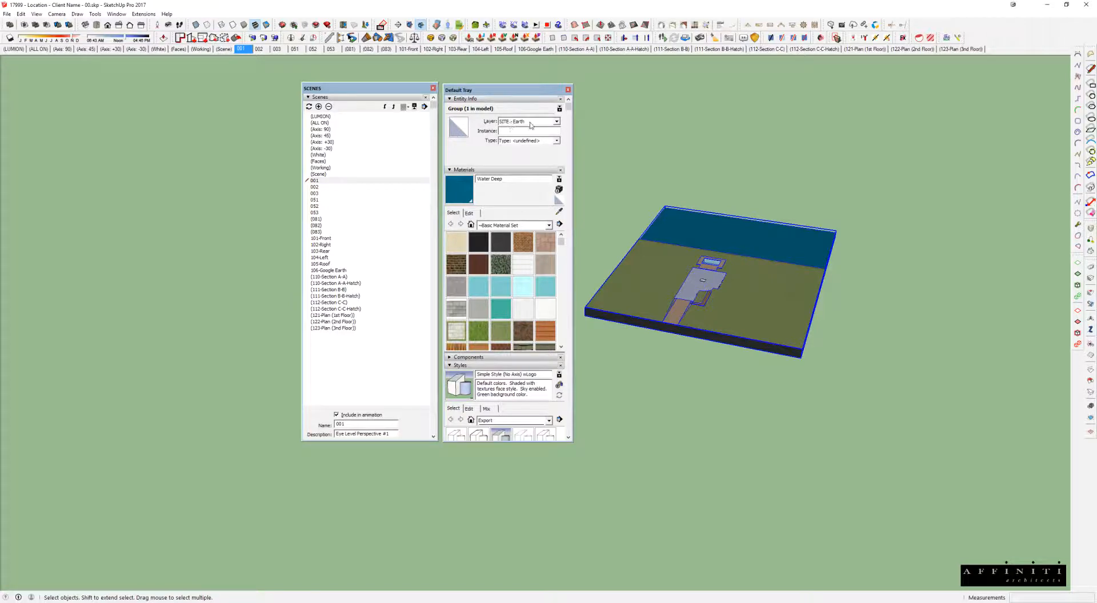
drag(522, 90, 195, 72)
drag(372, 89, 54, 69)
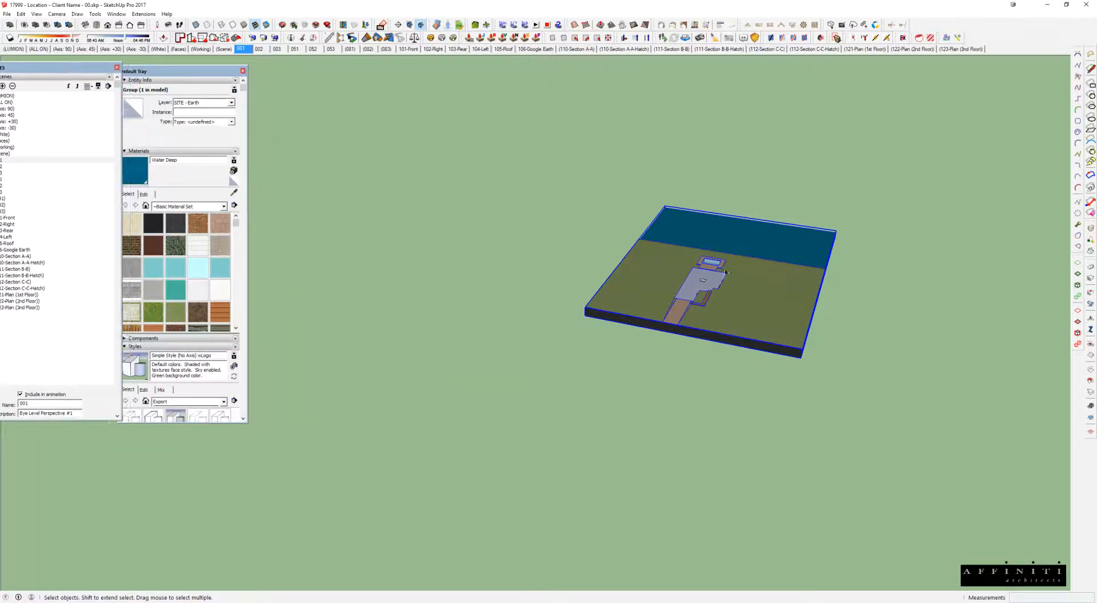
middle_drag(746, 288, 691, 293)
scroll(691, 314, up, 4)
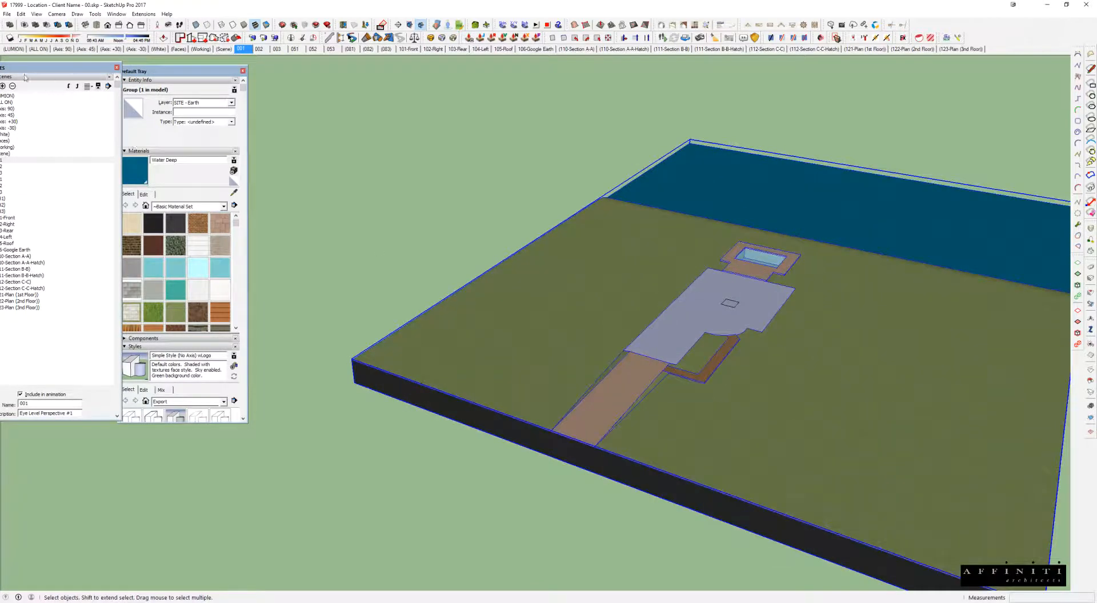
drag(144, 73, 210, 76)
drag(80, 68, 132, 73)
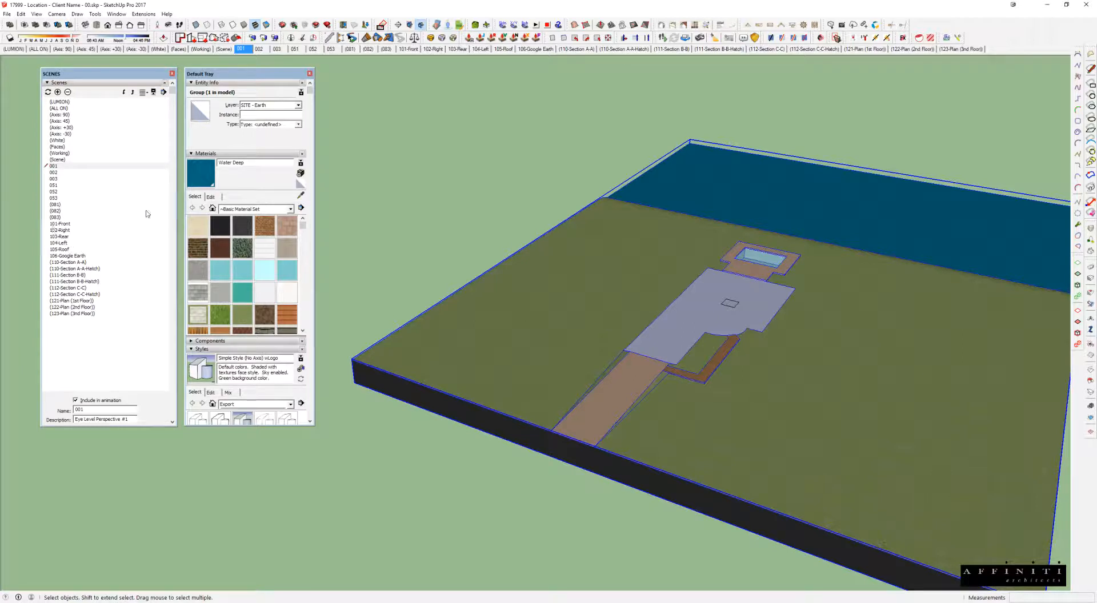
- Replace the Scenes tray with the Layers tray and turn off the visibility of the SITE - Earth layer
click(60, 83)
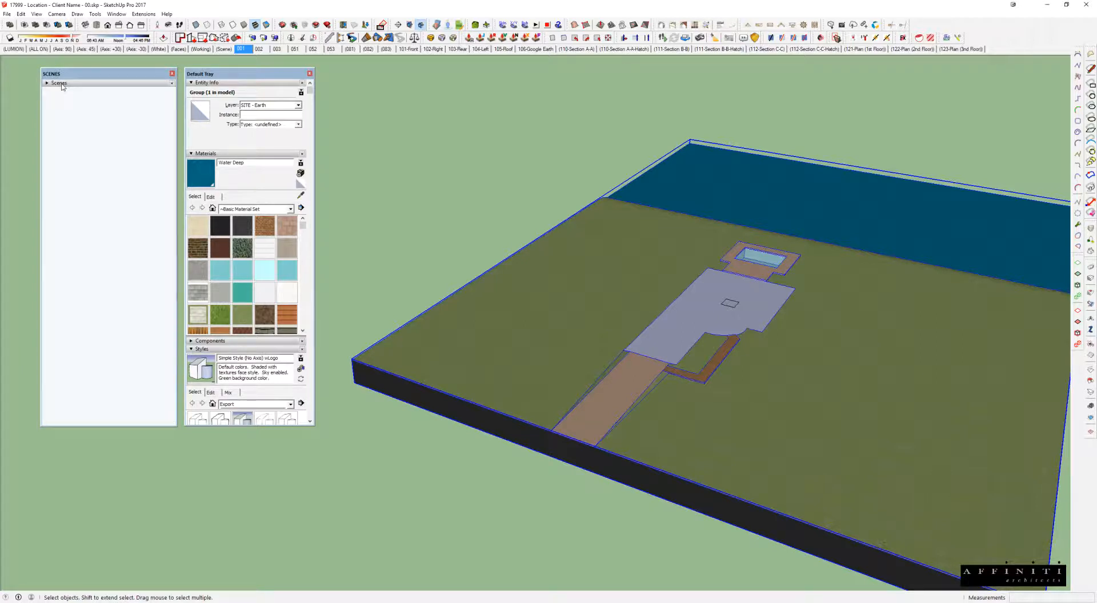
click(62, 86)
mouse_move(90, 75)
mouse_down()
mouse_move(0, 75)
mouse_move(101, 78)
mouse_up()
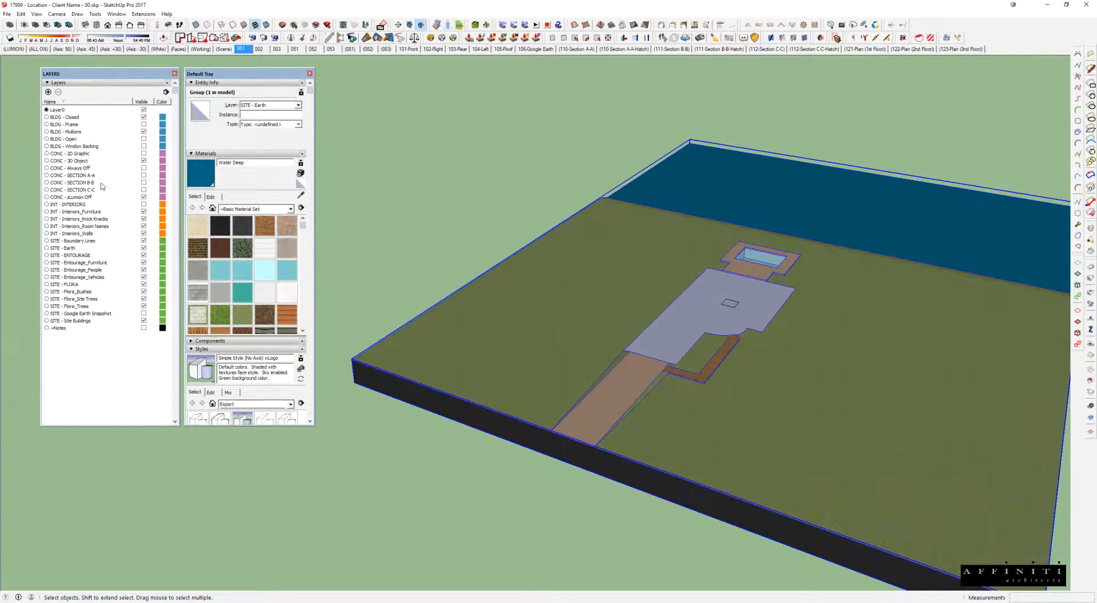
click(64, 249)
click(144, 248)
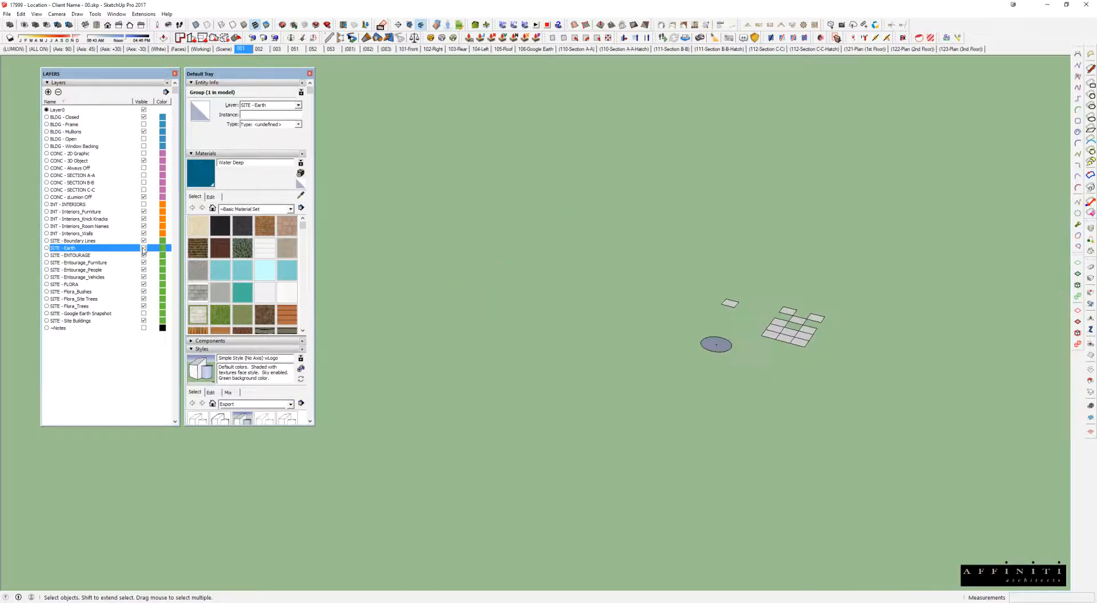
- Open the group of square placeholders for editing and check which layer the SITE - FLORA row is assigned to
middle_drag(809, 332, 584, 330)
click(584, 360)
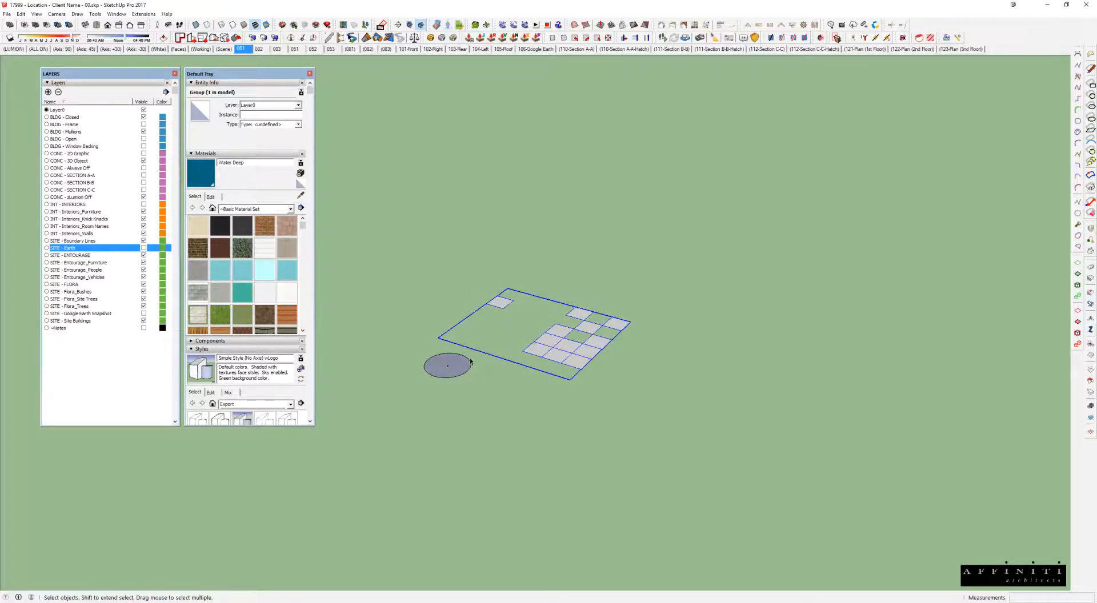
double_click(558, 349)
scroll(554, 348, up, 2)
click(551, 341)
scroll(548, 345, up, 2)
shift+click(536, 357)
click(563, 320)
click(507, 359)
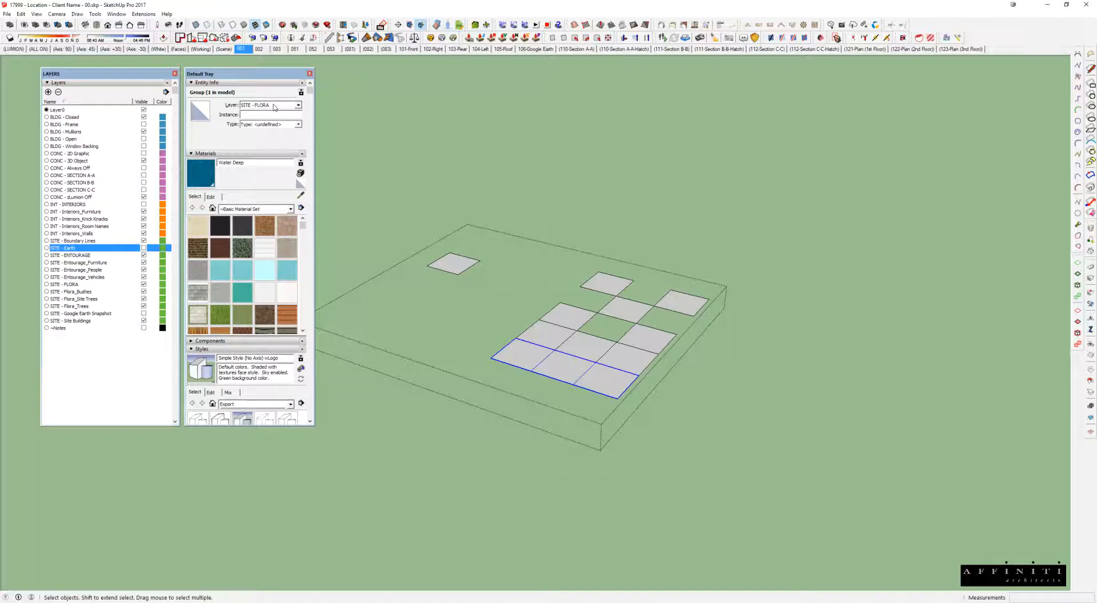
- Open the SITE - ENTOURAGE group for editing and check the layer assignments of its placeholder squares
click(540, 333)
double_click(544, 336)
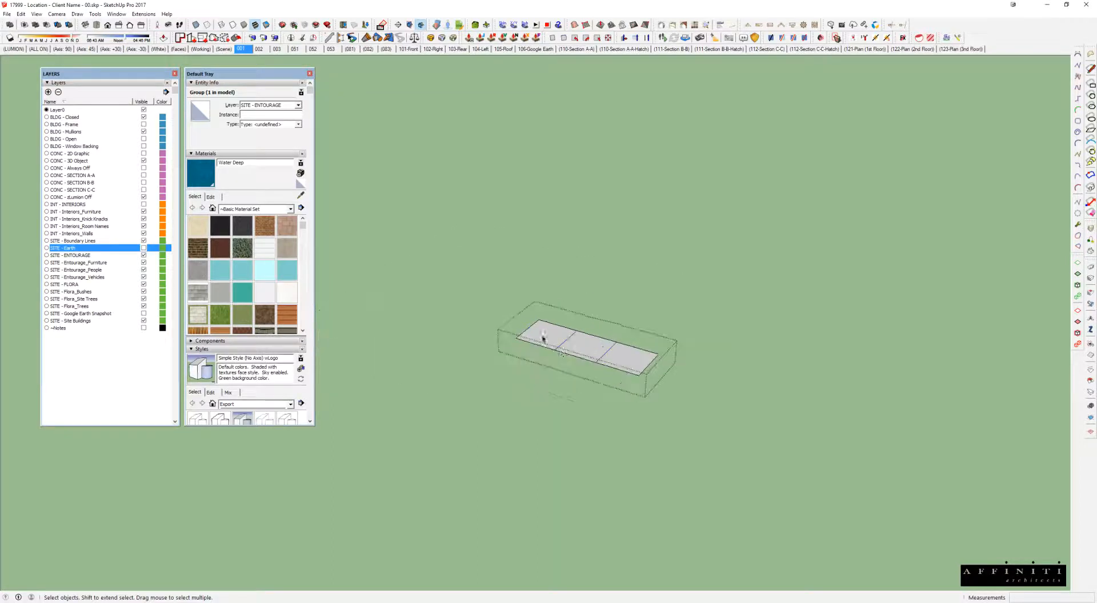
click(556, 339)
click(271, 105)
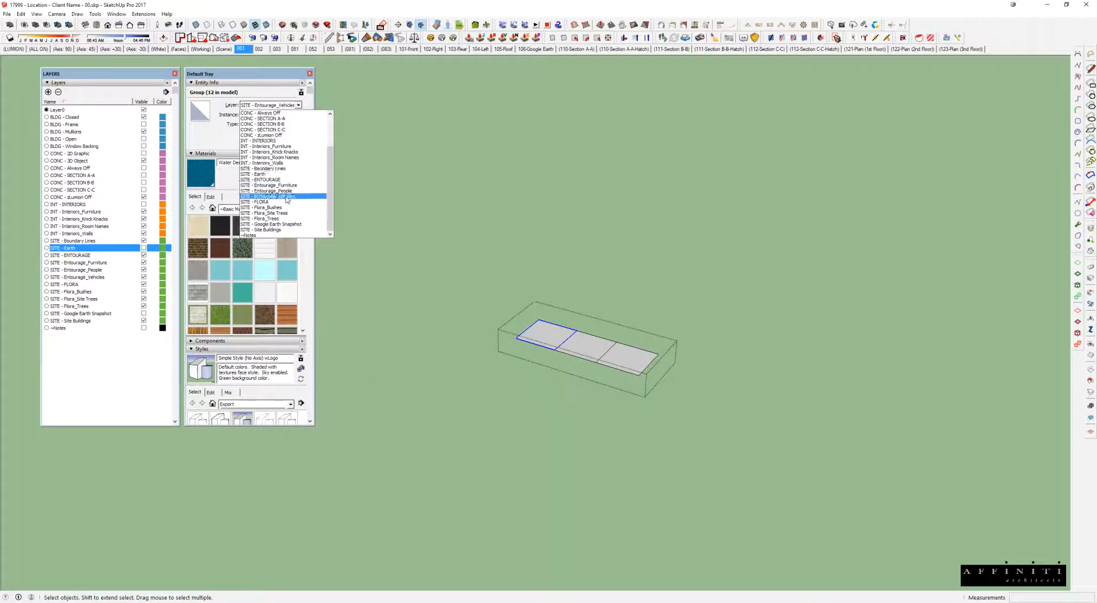
click(585, 347)
click(597, 353)
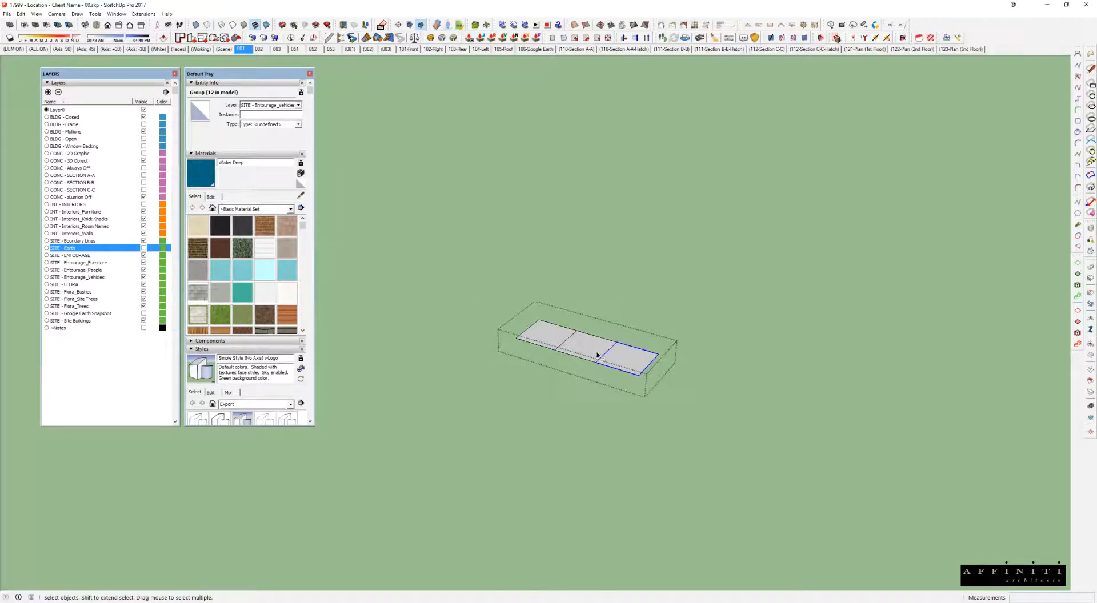
- Compare the remaining entourage squares' layer assignments with the INT - Interiors_Furniture layer
click(580, 359)
click(629, 363)
click(87, 212)
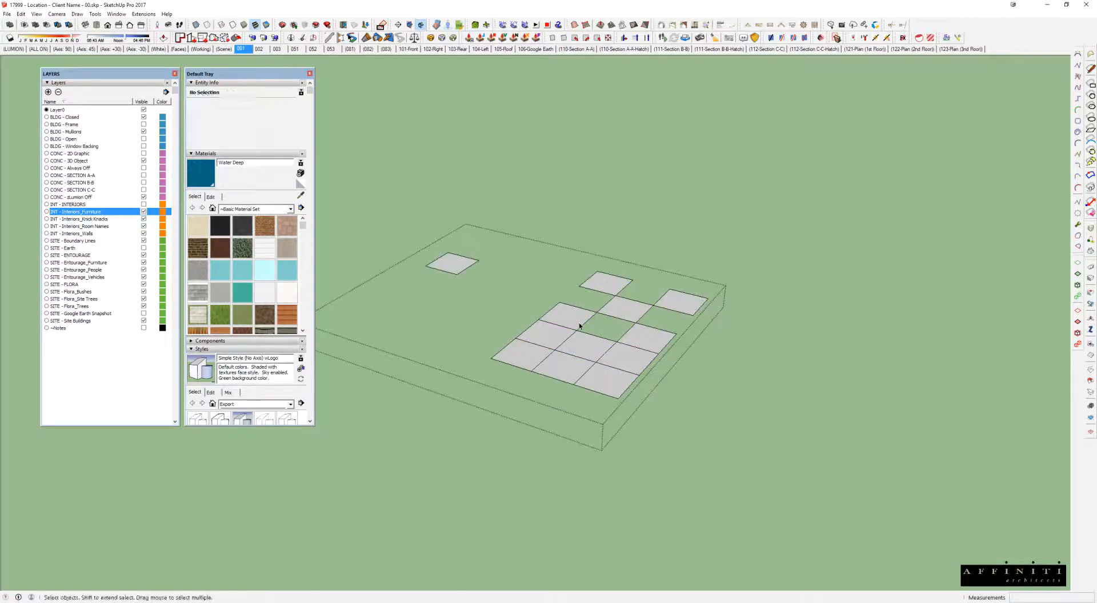
- Check the layer assignments of the site placeholder squares, from the site buildings square to the flora row
click(566, 315)
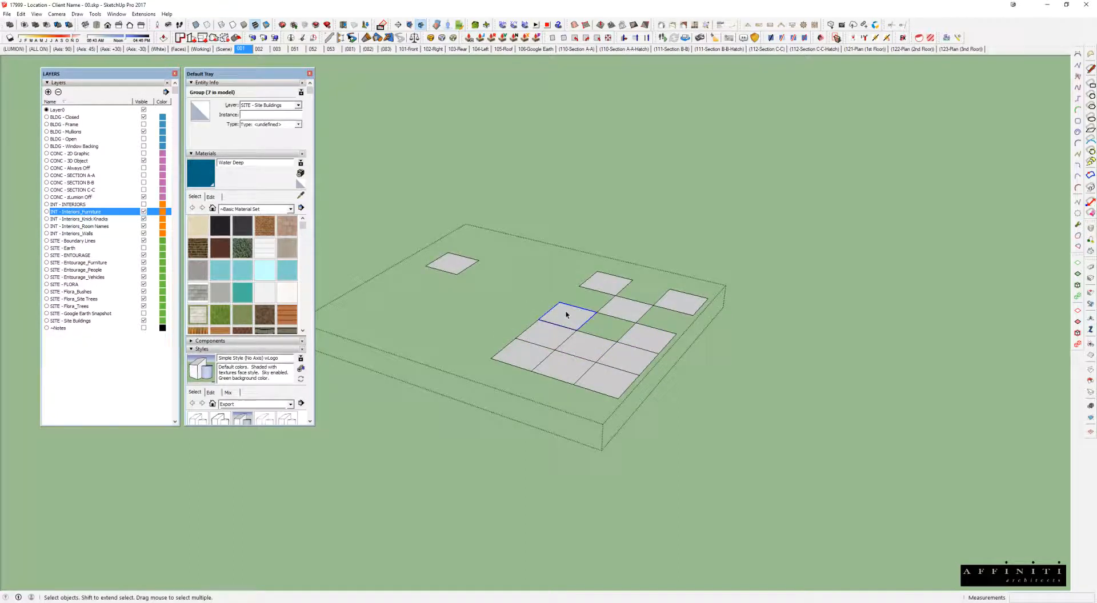
click(633, 343)
click(626, 324)
click(620, 303)
click(570, 352)
click(539, 353)
- Open the SITE - FLORA group for editing and check which layer each of its three placeholder squares uses
double_click(557, 365)
click(521, 357)
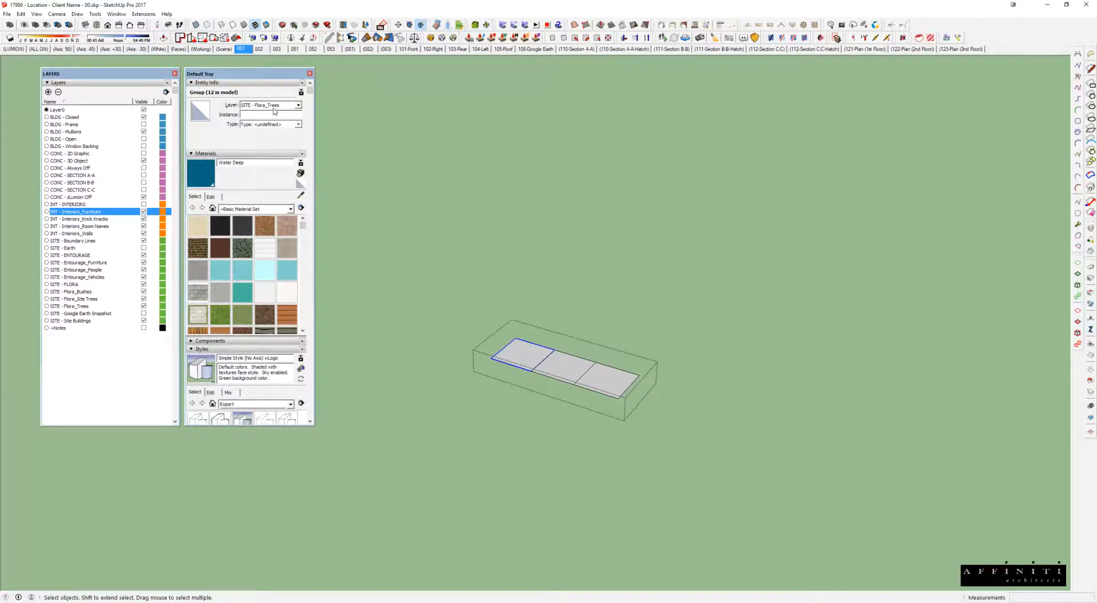
click(574, 374)
click(591, 381)
click(528, 354)
click(524, 358)
click(601, 380)
- Open the SITE - Flora_Trees group for editing and select its placeholder geometry
click(522, 355)
key(ctrl+z)
drag(404, 278, 767, 443)
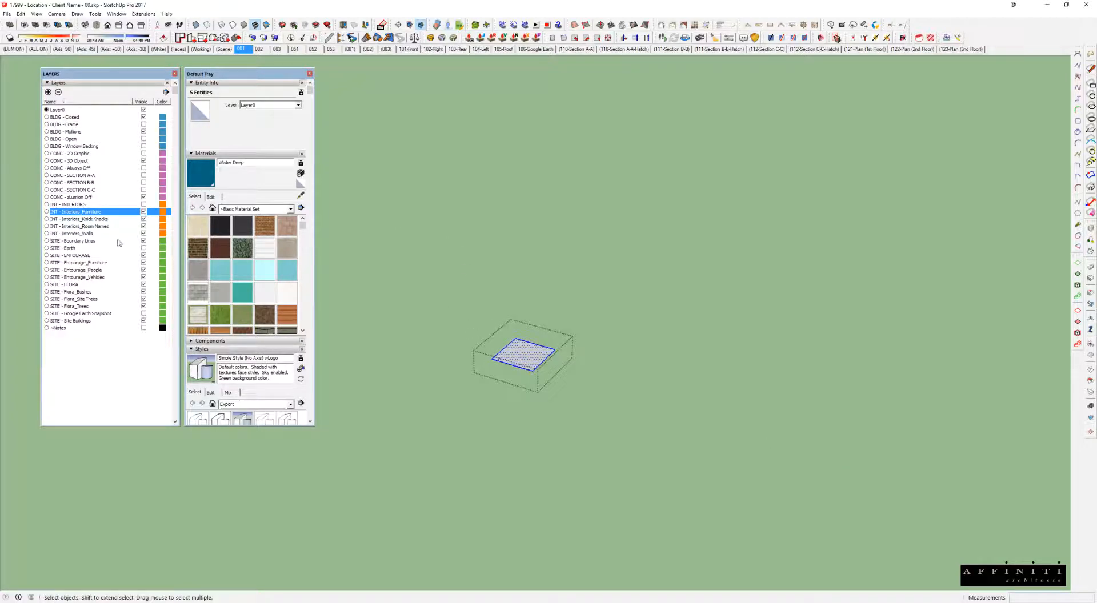
- Turn on the visibility of the SITE - Earth layer and bring the surrounding site into view
click(144, 248)
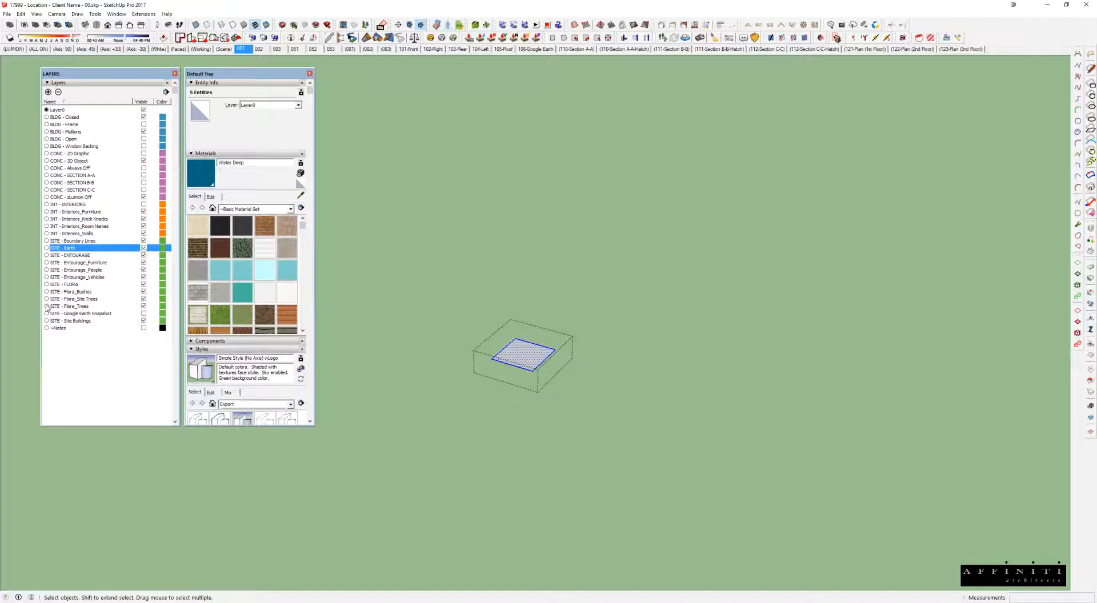
scroll(543, 355, down, 3)
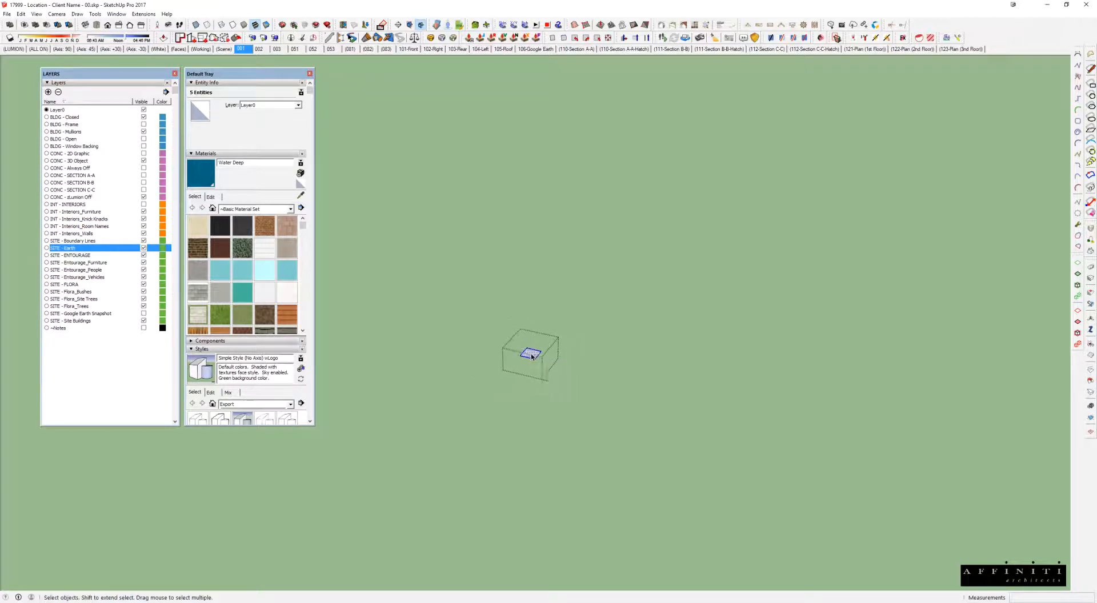
key(h)
middle_drag(531, 354, 497, 183)
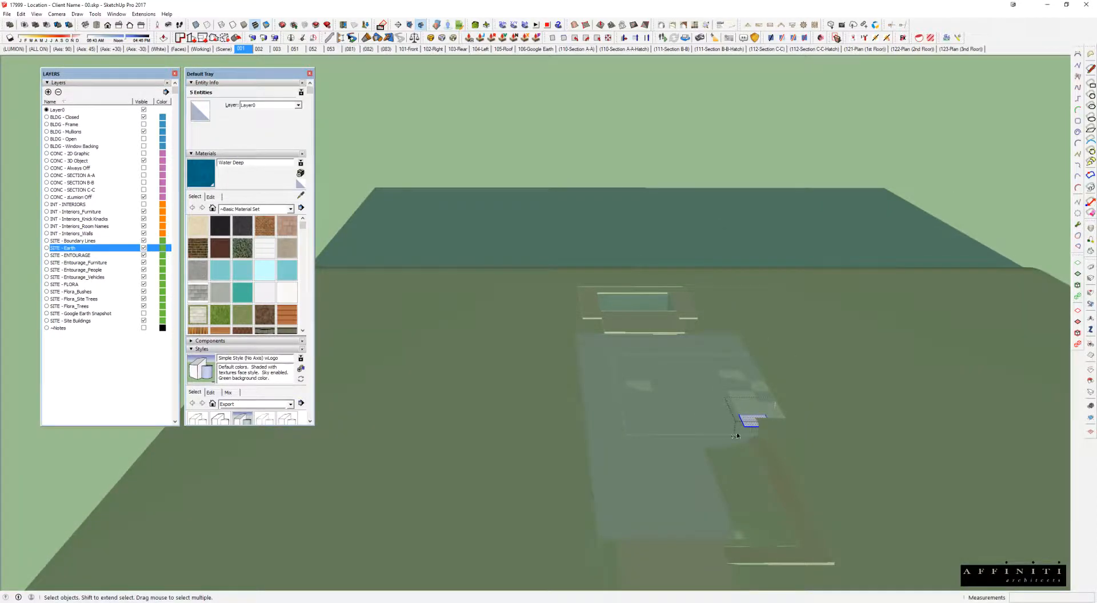
scroll(737, 436, up, 3)
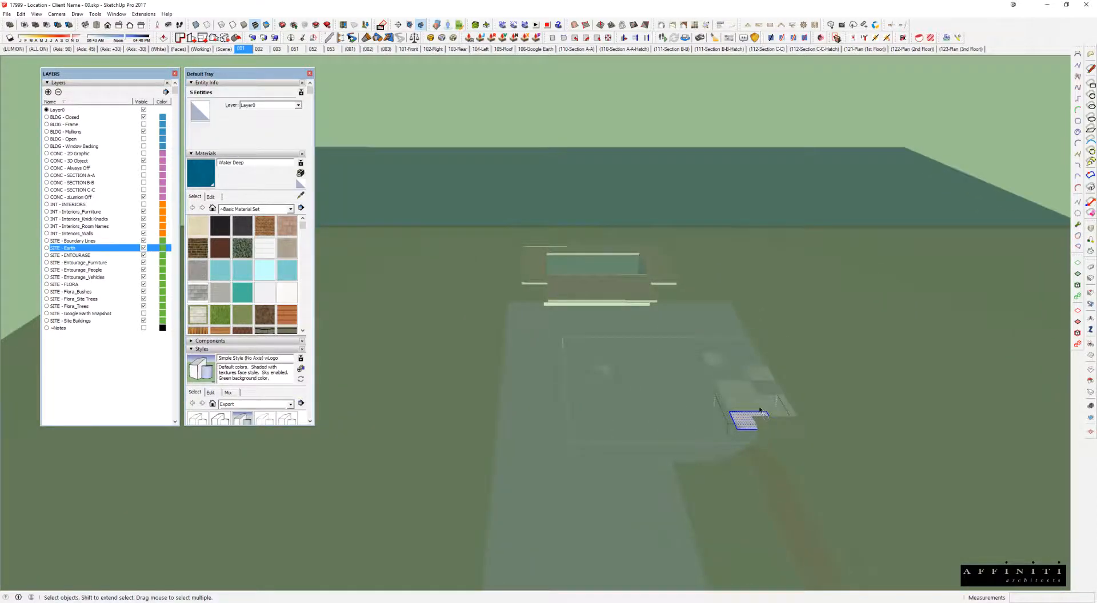
scroll(743, 419, up, 2)
scroll(756, 426, down, 1)
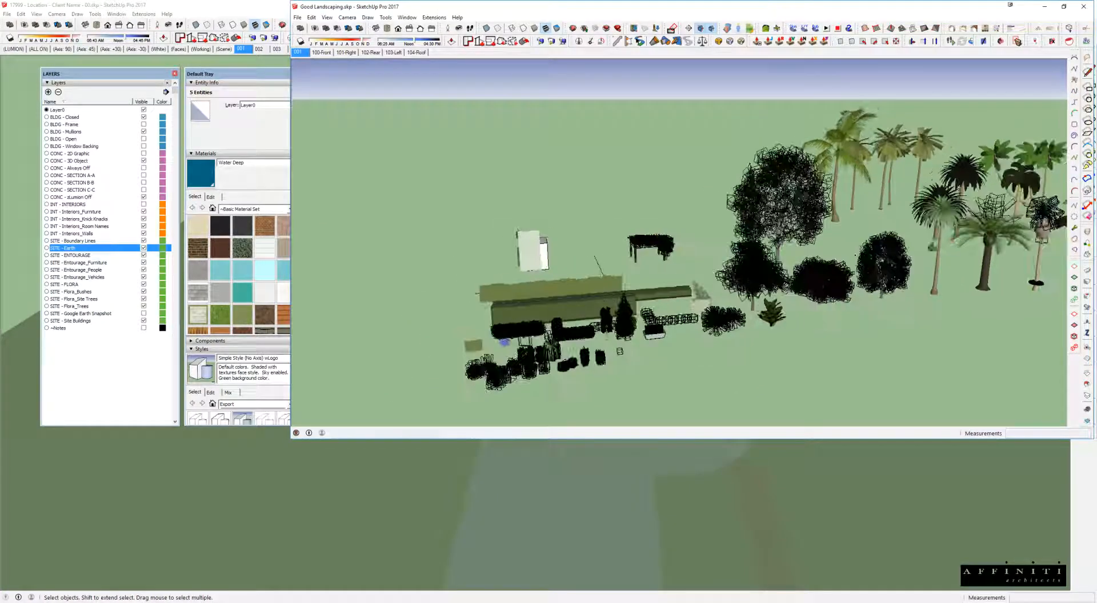
- In the Good Landscaping library, select the cluster of four tall palms and the Canary Island date palm
middle_drag(857, 171, 754, 195)
scroll(770, 105, up, 3)
middle_drag(770, 106, 679, 257)
drag(566, 150, 737, 314)
scroll(661, 304, down, 2)
shift+middle_drag(663, 304, 711, 152)
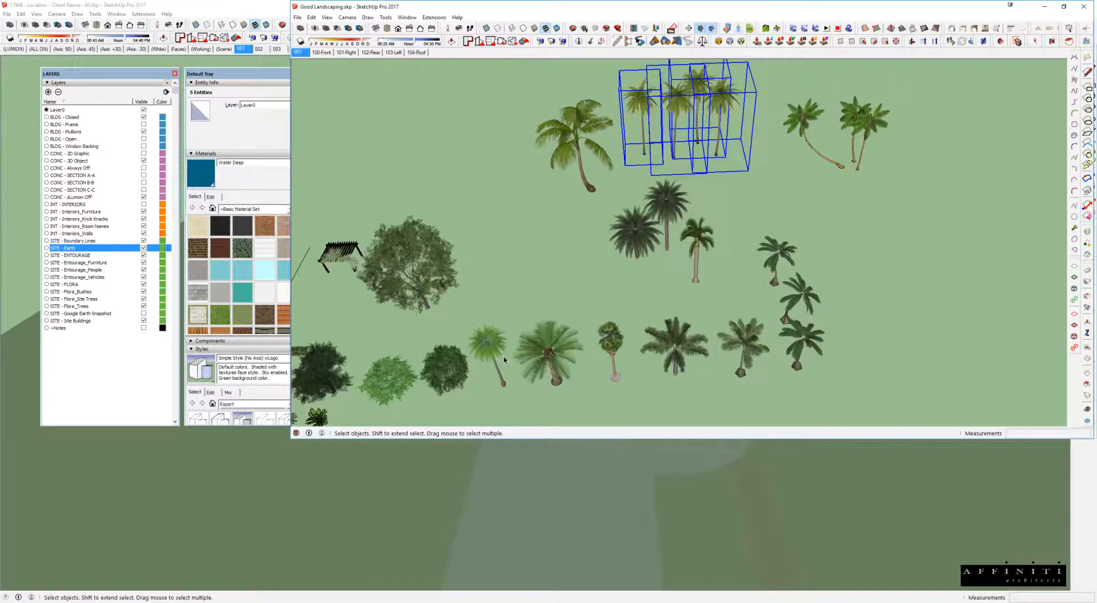
shift+click(674, 208)
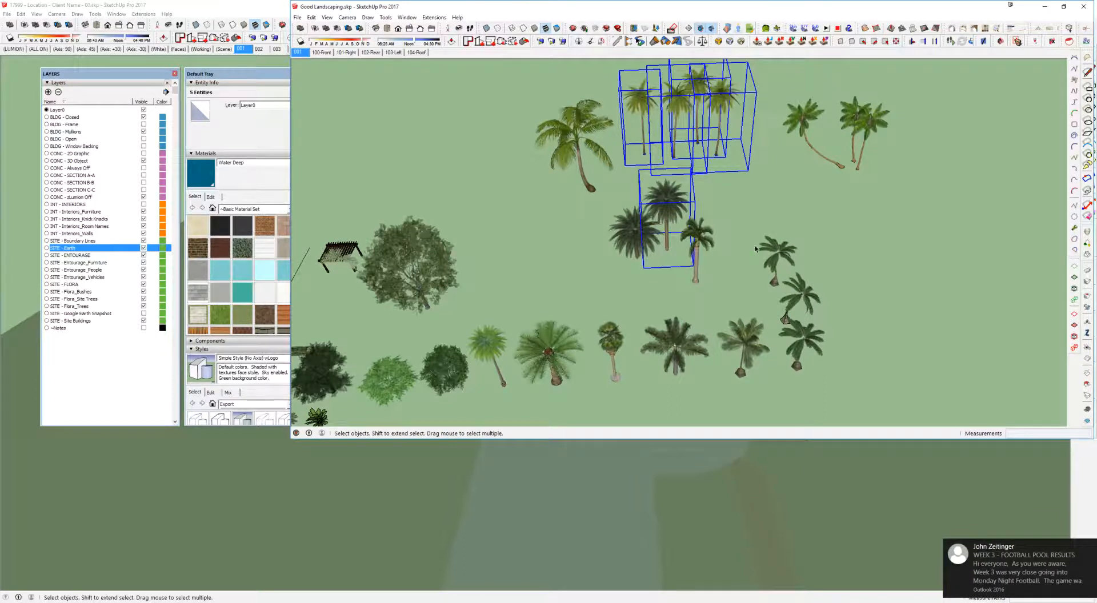
- Try adding the leaning palms to the selection and look over the library's other trees, hedges and shrubs
key(XF86AudioMute)
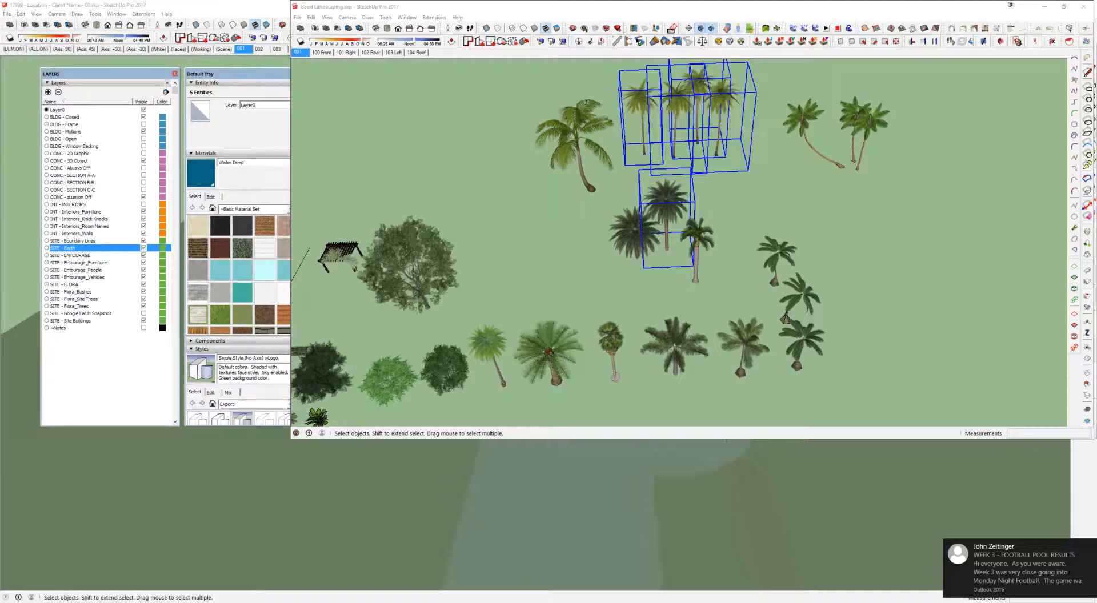
middle_drag(577, 195, 654, 156)
shift+drag(835, 148, 832, 158)
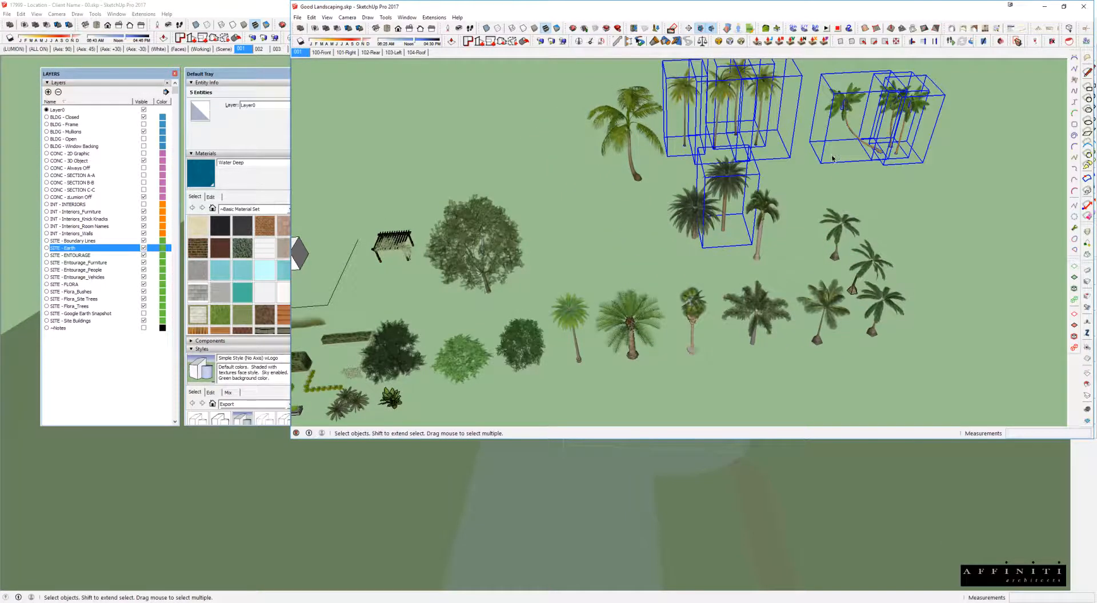
shift+middle_drag(523, 304, 680, 280)
shift+drag(950, 77, 836, 120)
shift+middle_drag(678, 248, 857, 86)
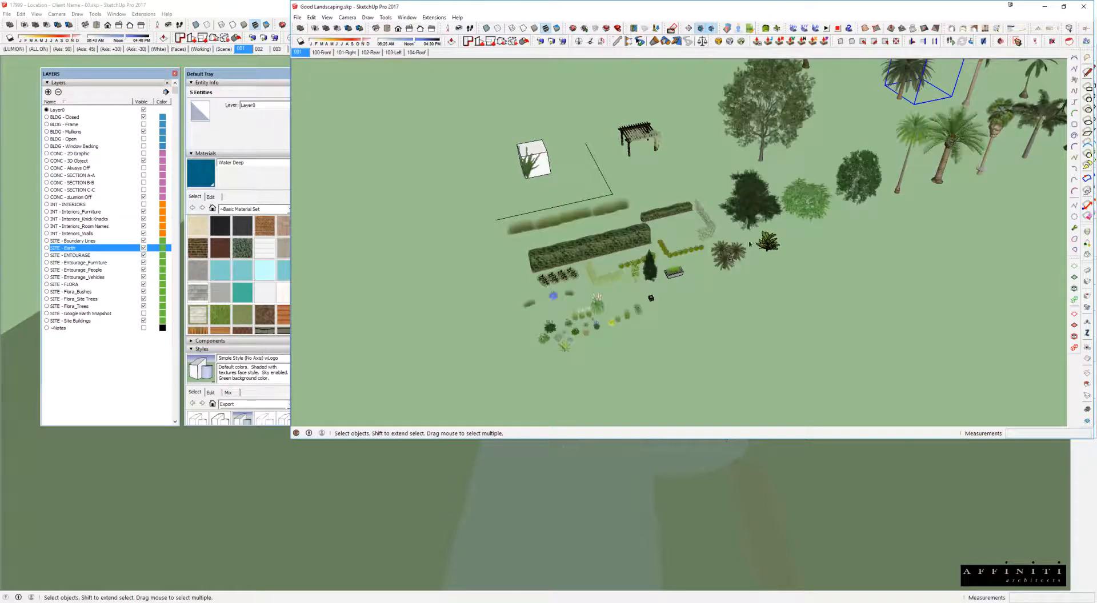
middle_drag(931, 173, 737, 250)
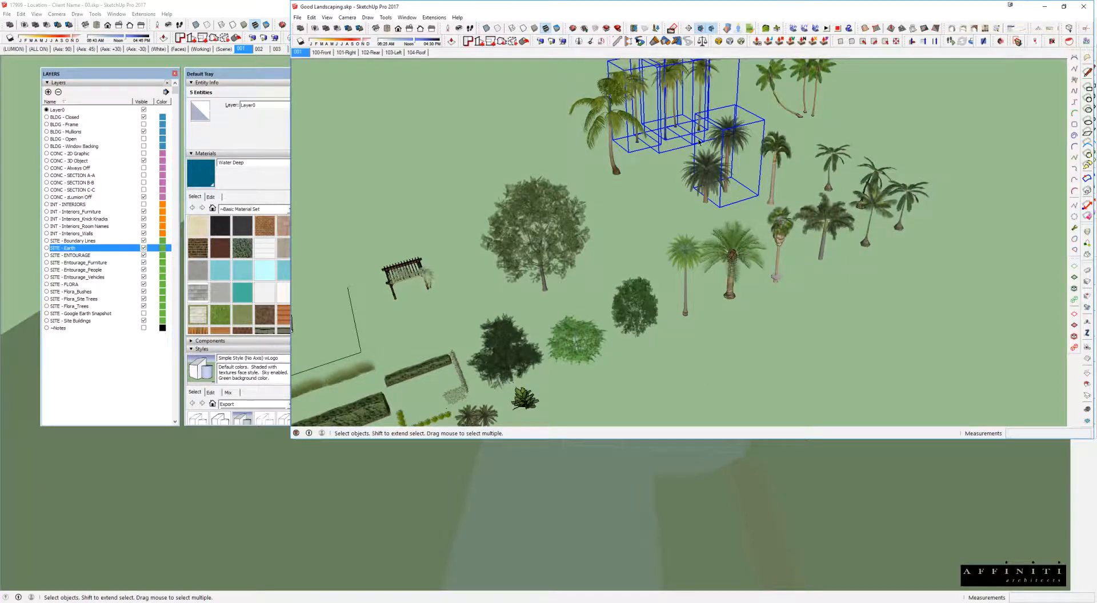
- Copy the selected palms into the house model's open SITE - Flora_Trees group, placing them on the ground beside the house
click(349, 470)
key(ctrl+v)
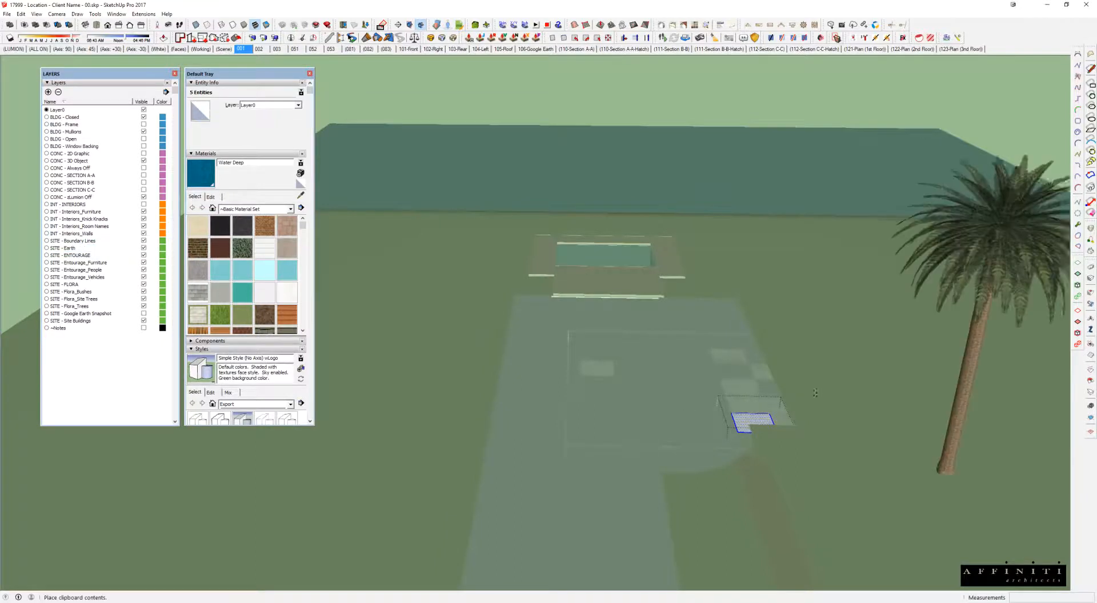
scroll(564, 277, up, 5)
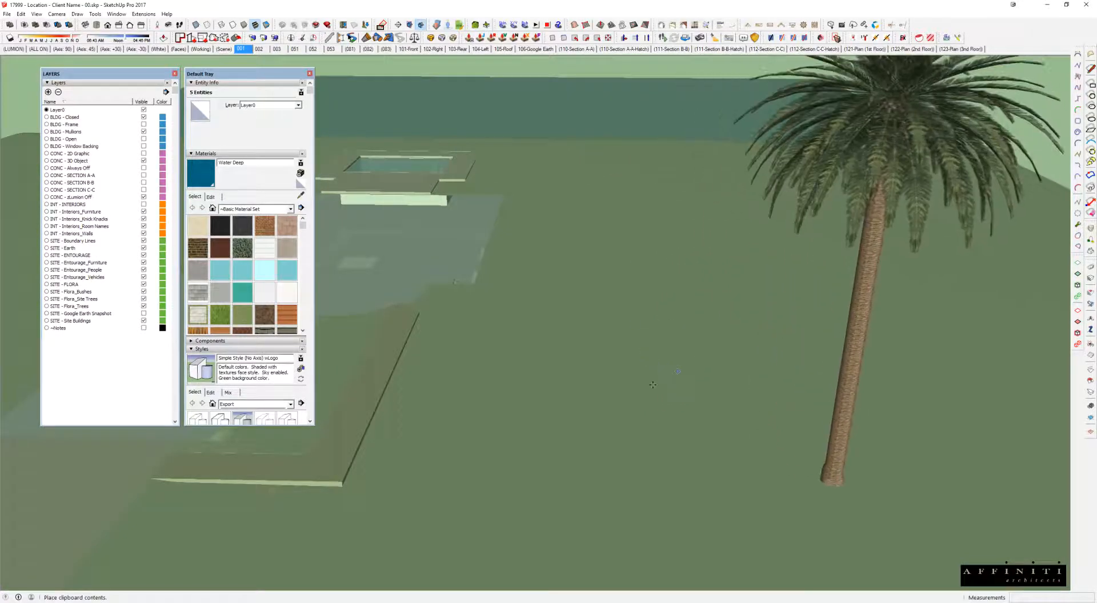
click(617, 320)
- Try to place a copy of the five pasted palms next to the trees placeholder square
middle_drag(690, 331, 922, 328)
key(h)
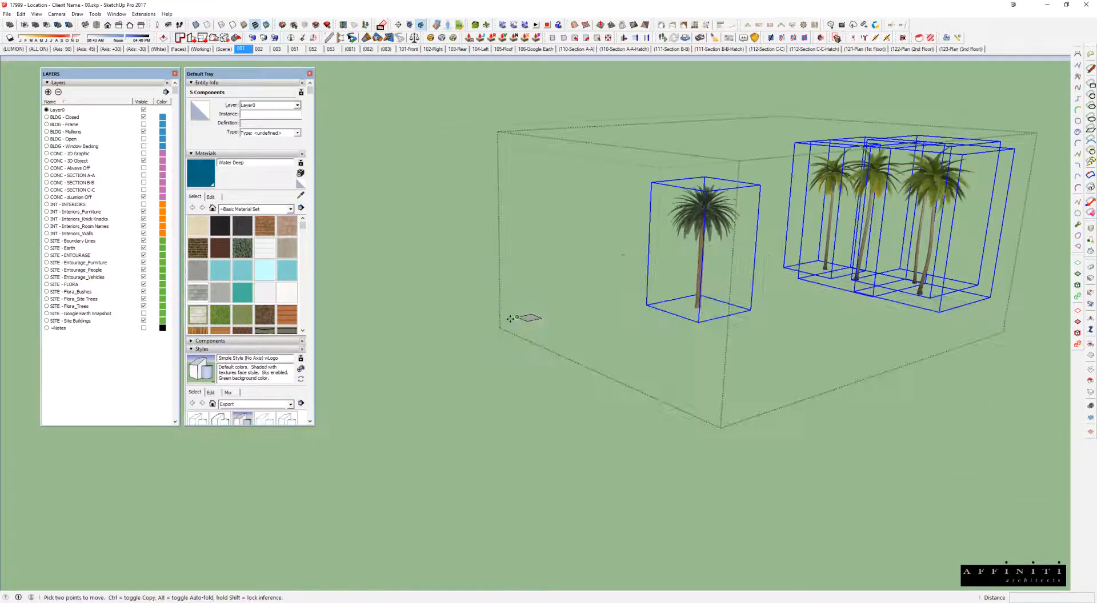
scroll(514, 319, up, 6)
scroll(549, 305, up, 3)
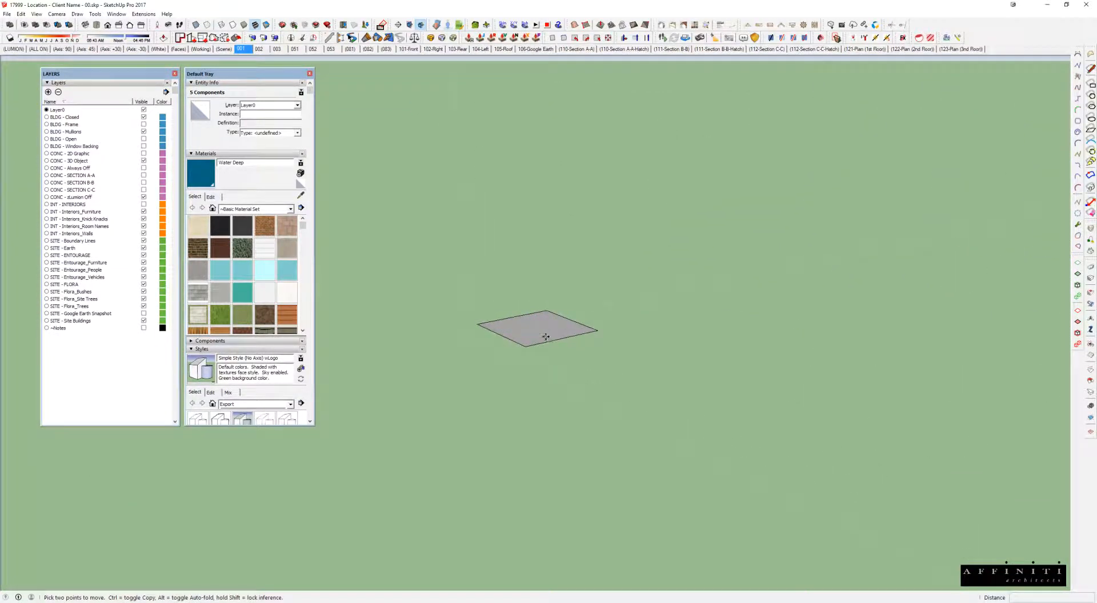
click(545, 318)
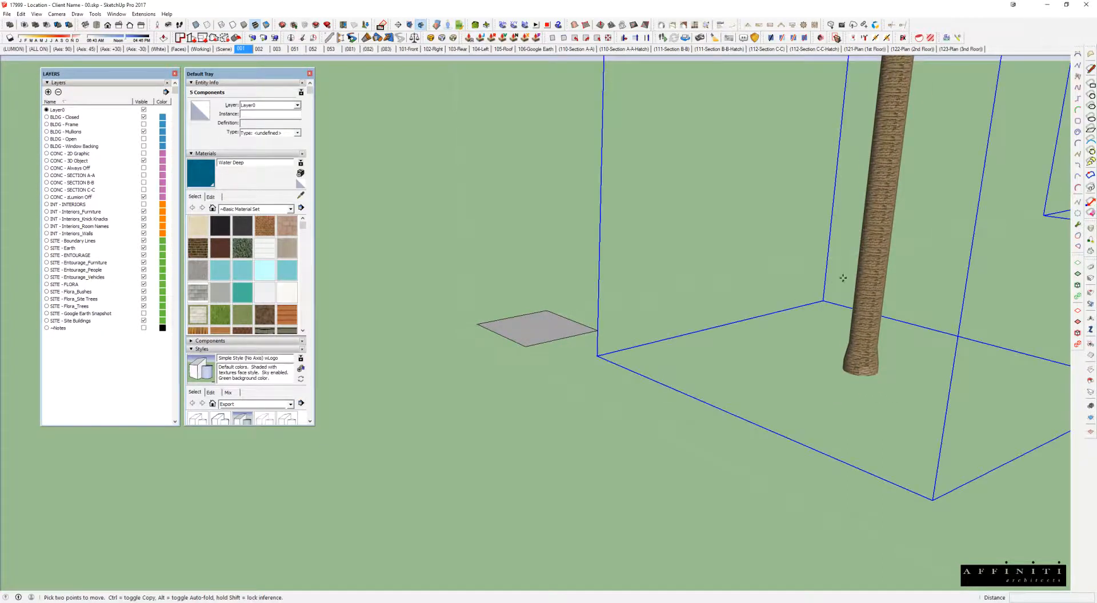
scroll(836, 280, down, 8)
key(h)
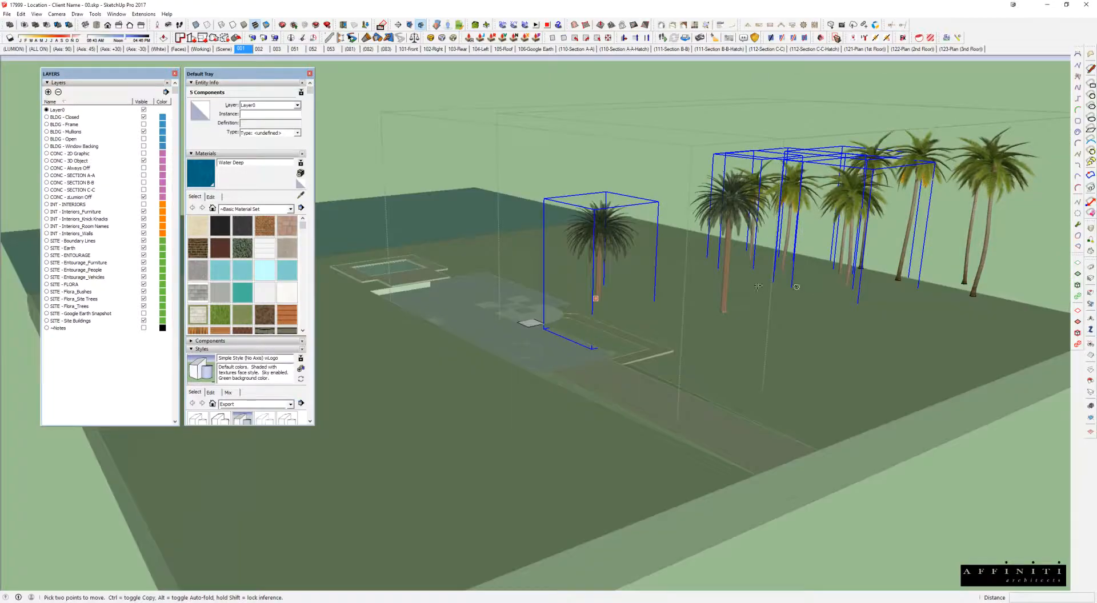
- Delete the extra set of palms beside the placeholder square
scroll(714, 299, up, 5)
middle_drag(503, 294, 610, 279)
key(h)
key(h)
key(h)
middle_drag(668, 301, 535, 366)
scroll(730, 292, down, 2)
key(Delete)
scroll(760, 282, down, 2)
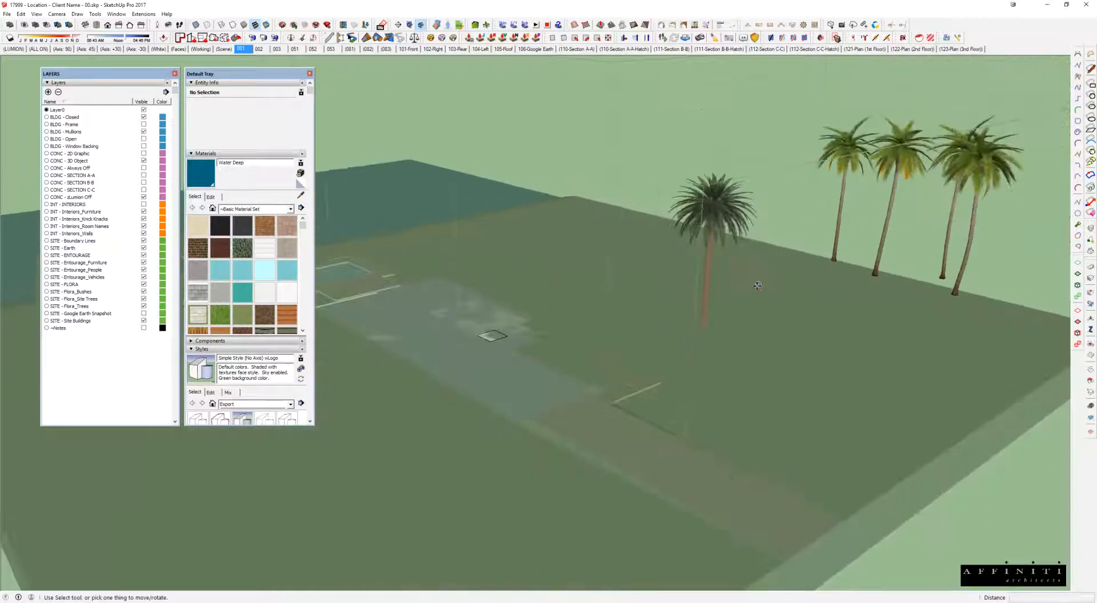
- Leave the nested tree groups and view the palms against the whole house and site
scroll(759, 282, down, 2)
middle_drag(759, 282, 802, 288)
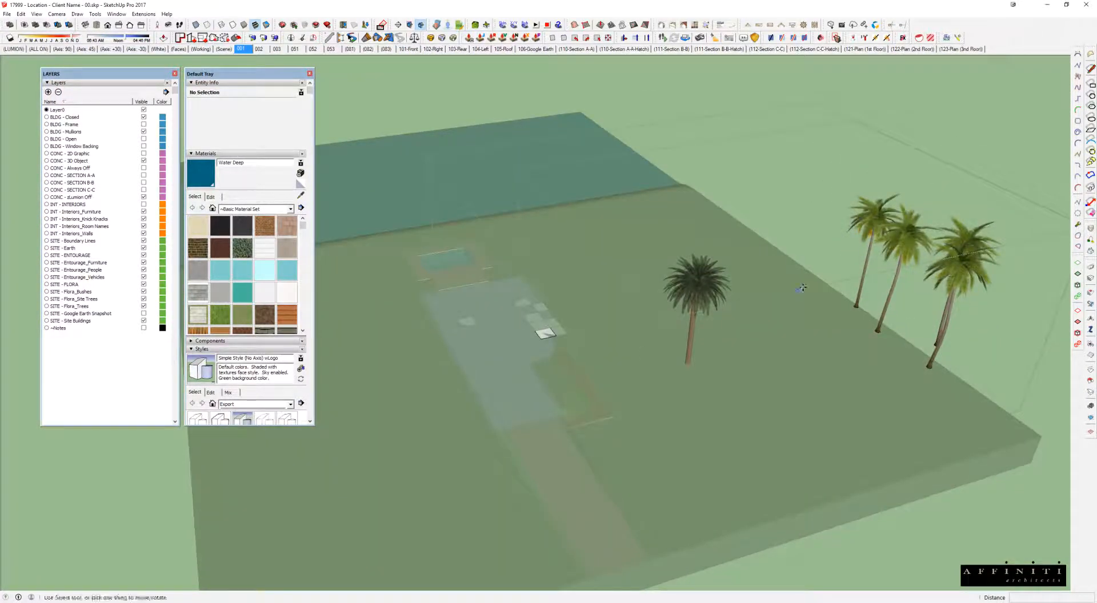
middle_drag(704, 275, 645, 280)
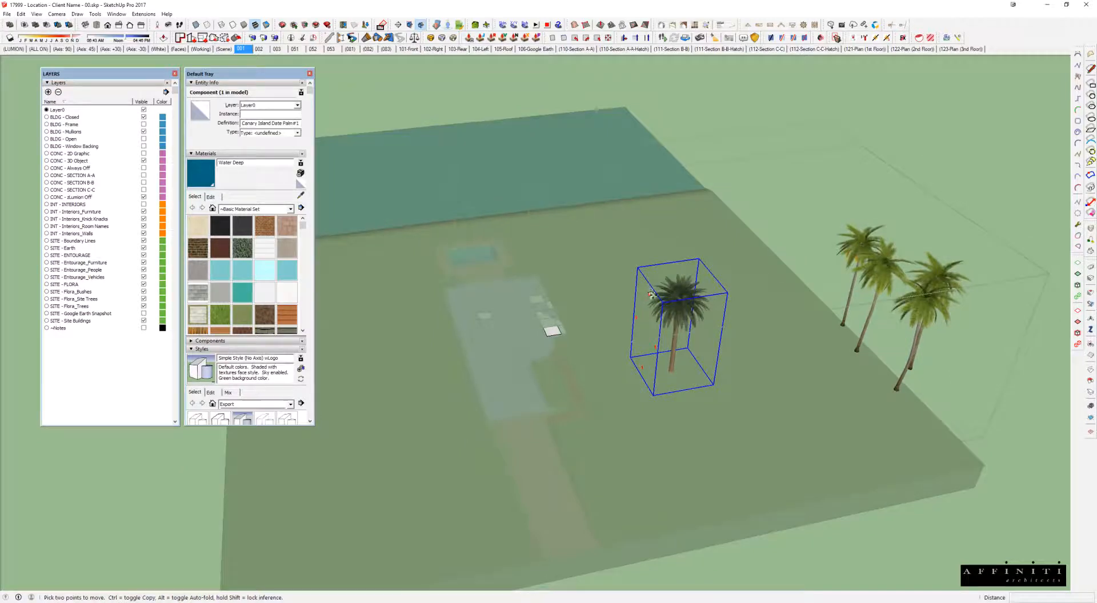
key(space)
key(Escape)
key(Escape)
key(Escape)
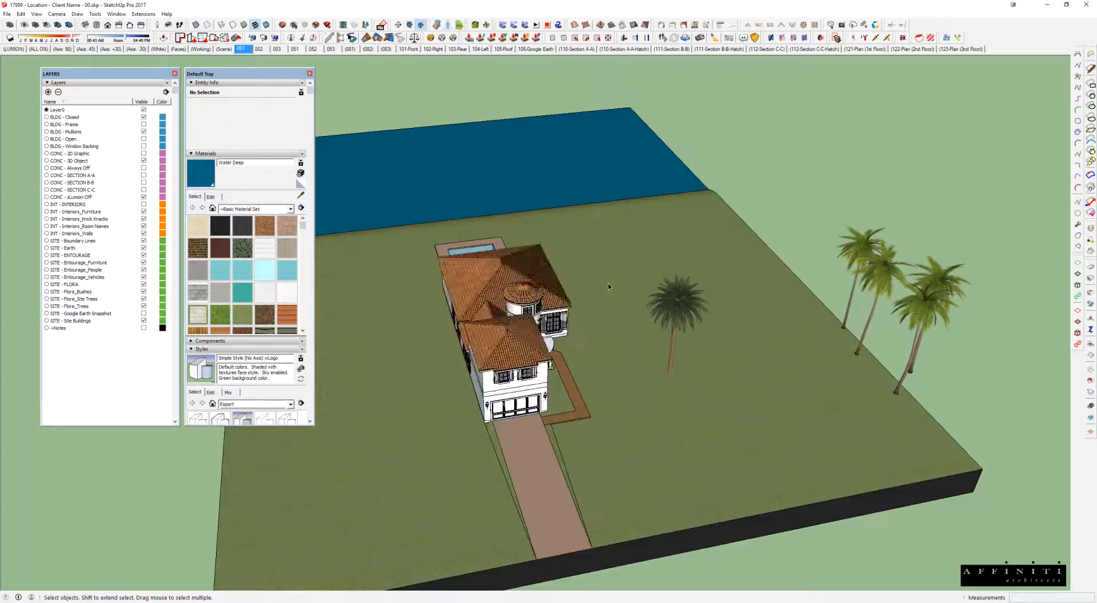
middle_drag(582, 294, 564, 230)
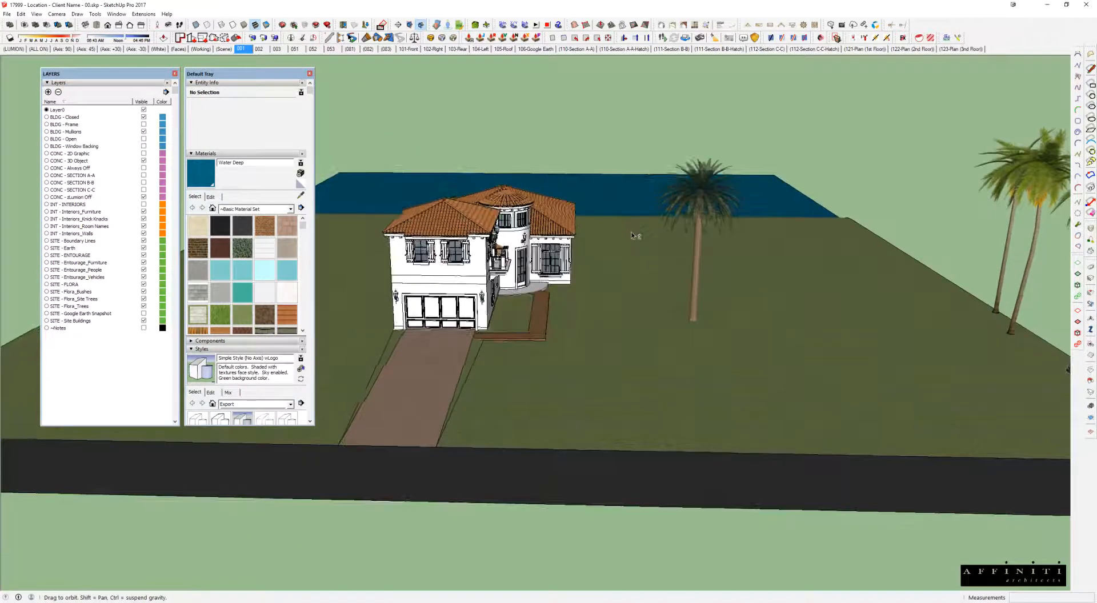
scroll(718, 244, down, 5)
- Reopen the nested site and flora groups down to the SITE - Flora_Trees group that contains the palms
click(718, 243)
scroll(712, 214, up, 2)
double_click(712, 218)
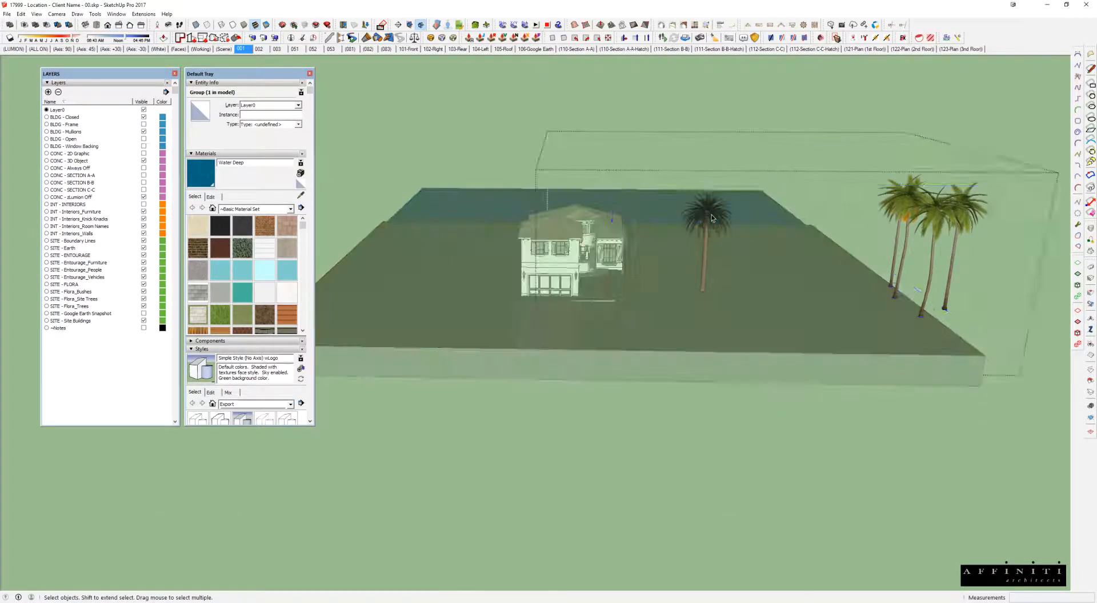
click(711, 218)
double_click(711, 219)
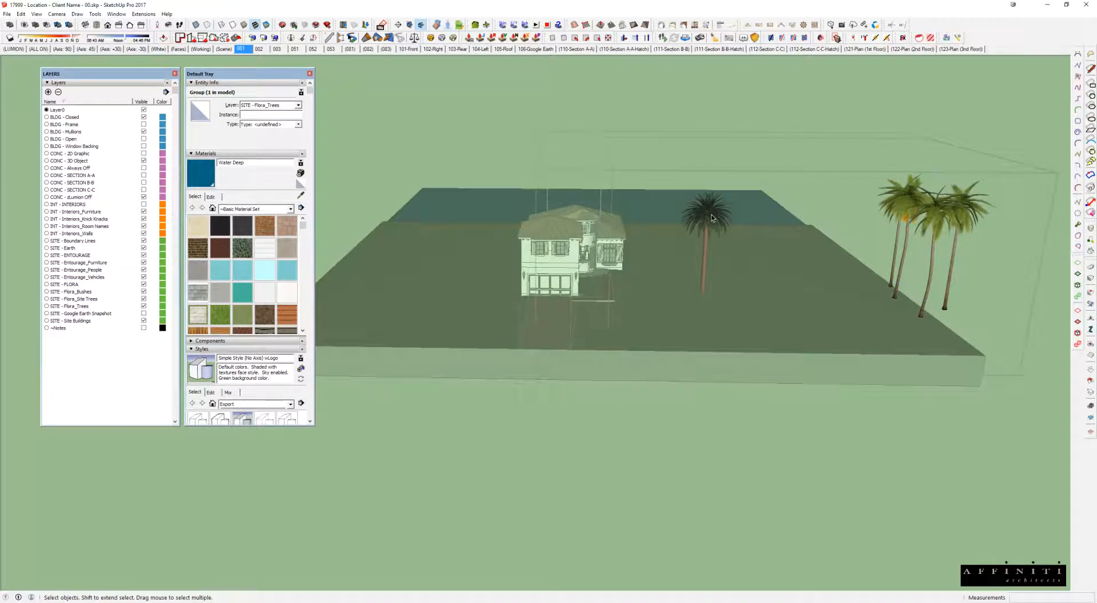
- Move the four-palm cluster about 129' from the lot's side edge to the rear lawn near the pool
drag(992, 187, 857, 291)
middle_drag(857, 292, 875, 407)
key(m)
click(885, 423)
middle_drag(836, 364, 857, 468)
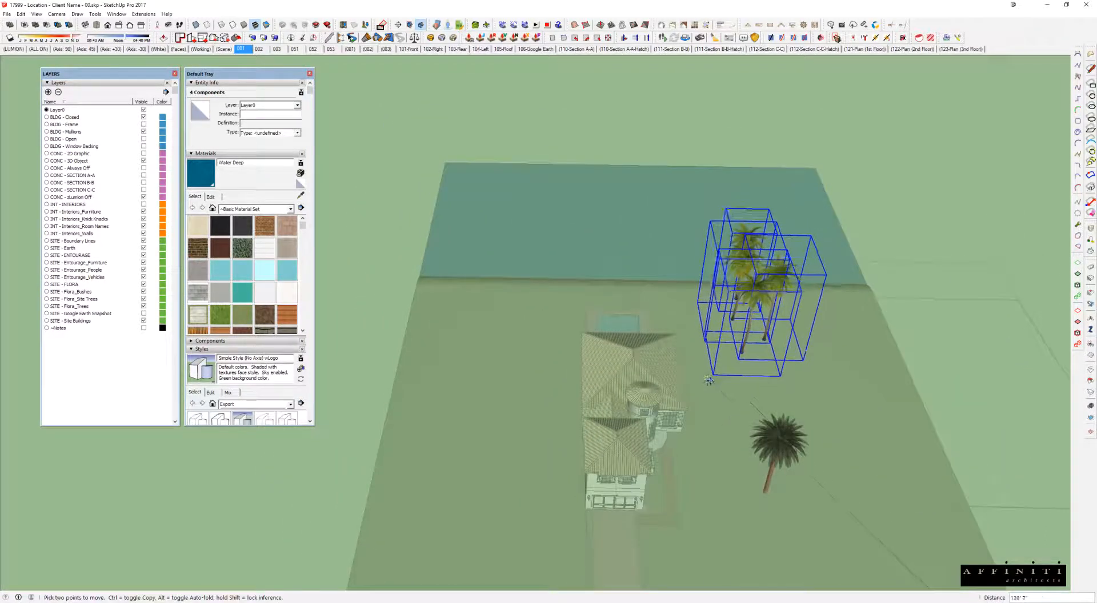
middle_drag(706, 394, 966, 343)
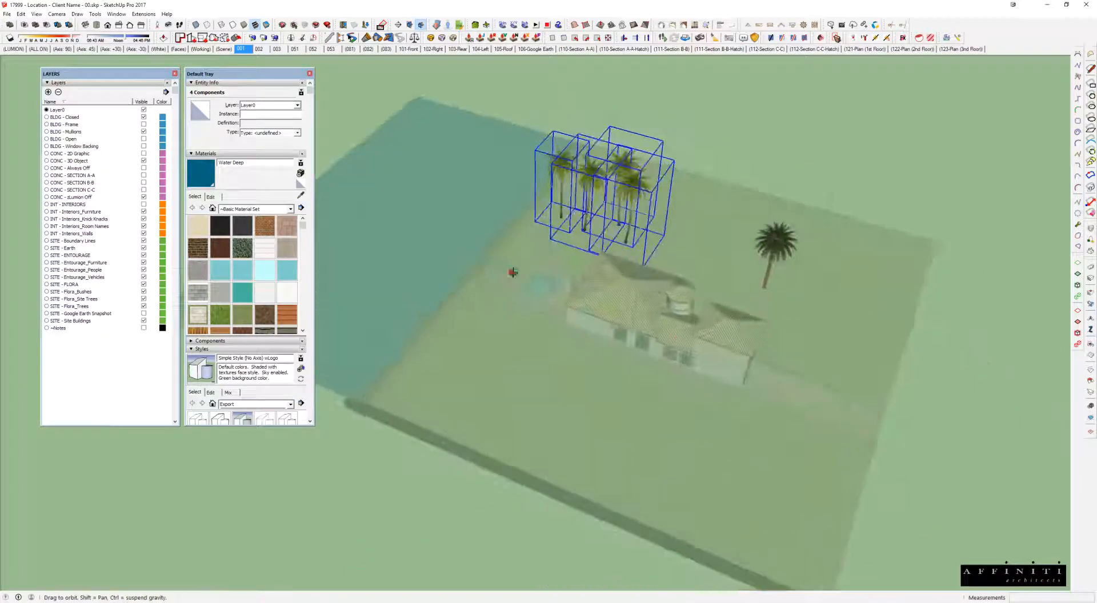
- Copy the four-palm cluster to the opposite side of the pool and shift the copy about 6' toward the lot's edge
middle_drag(512, 272, 813, 336)
key(ctrl)
click(416, 313)
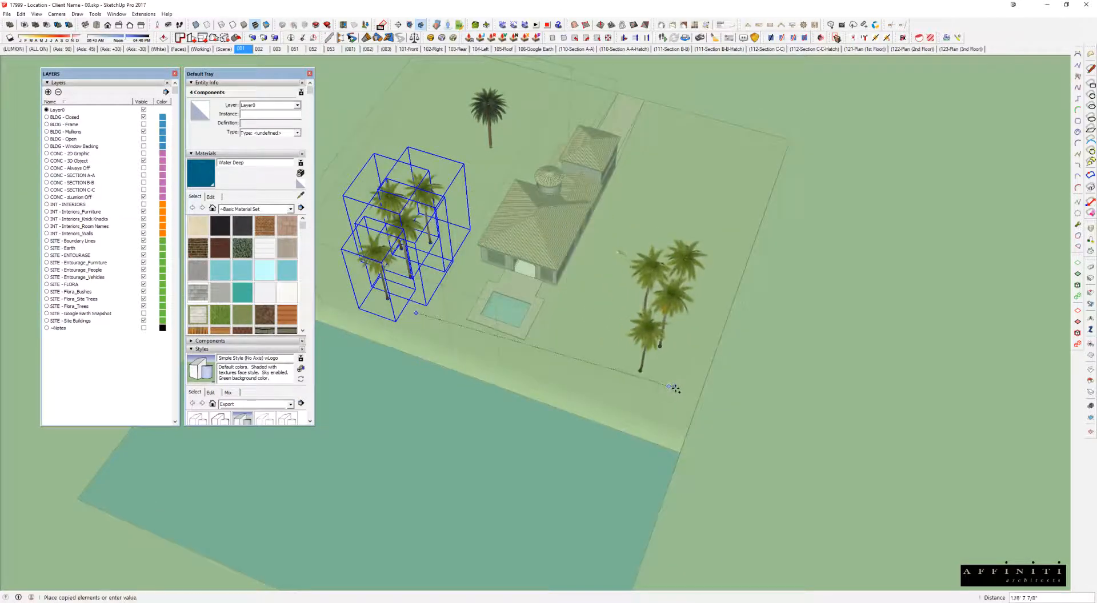
click(683, 407)
click(603, 350)
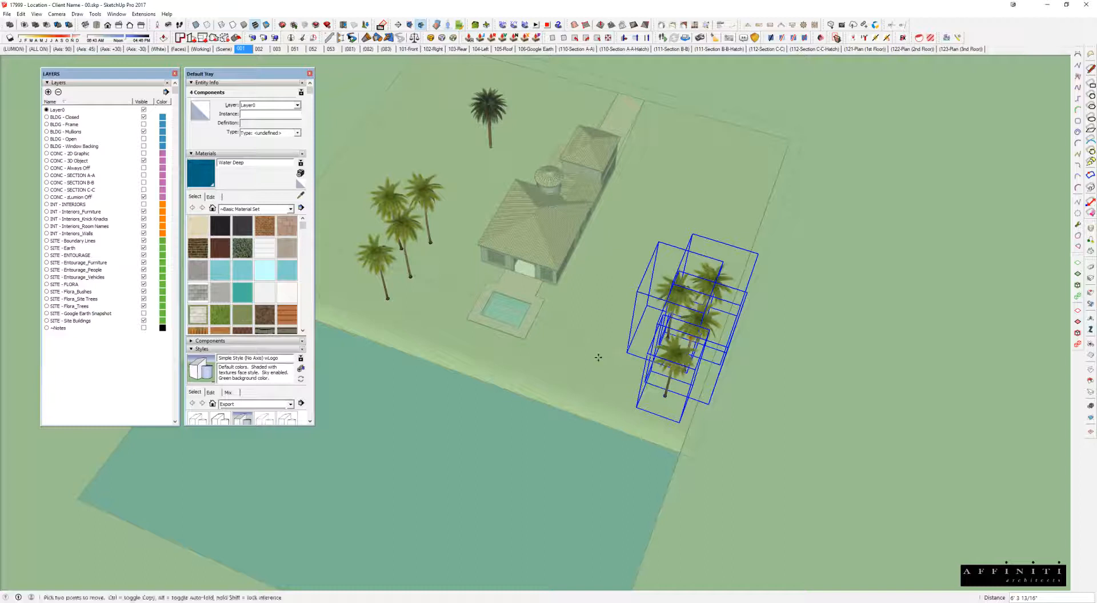
- Copy that four-palm cluster along the same side of the lot toward the front of the house
middle_drag(602, 297, 524, 311)
key(space)
middle_drag(640, 342, 624, 371)
key(m)
click(536, 405)
key(ctrl)
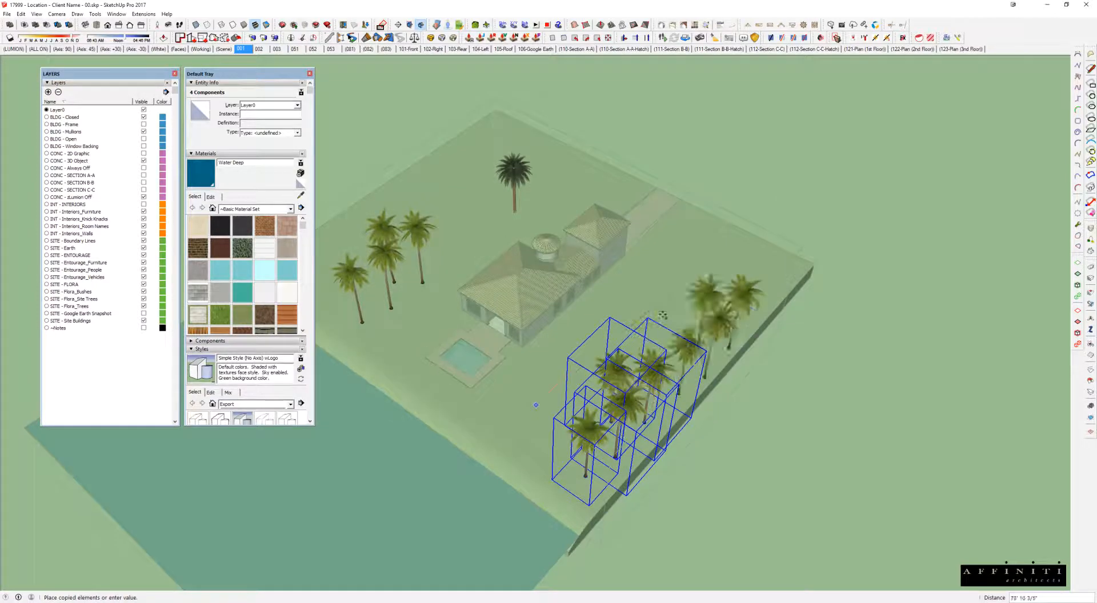
click(665, 279)
- Select both palm clusters on that side of the lot and move them closer to the house
middle_drag(665, 279, 884, 238)
key(space)
drag(649, 113, 763, 411)
key(m)
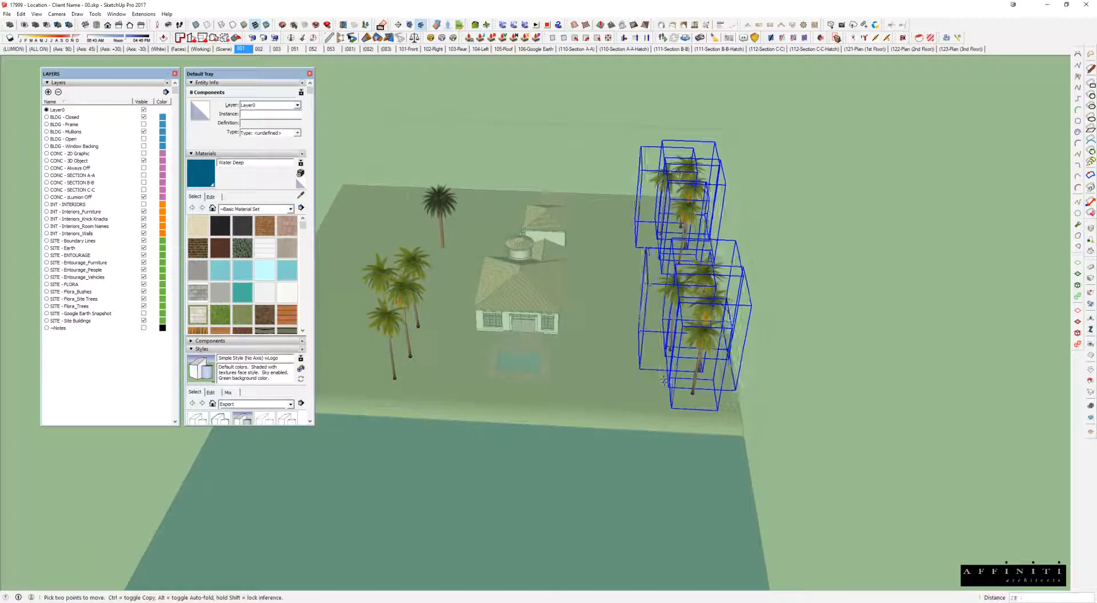
key(space)
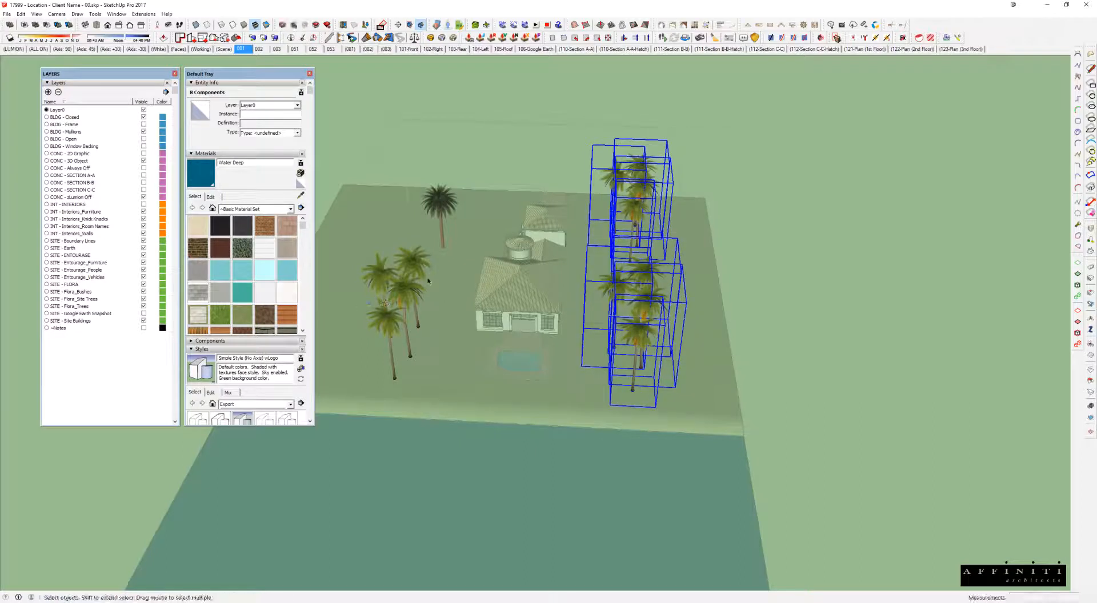
- Copy the rear four-palm cluster on the date palm's side of the lot to the front lawn on that same side
drag(338, 234, 454, 397)
middle_drag(454, 396, 798, 441)
key(m)
key(ctrl)
click(752, 382)
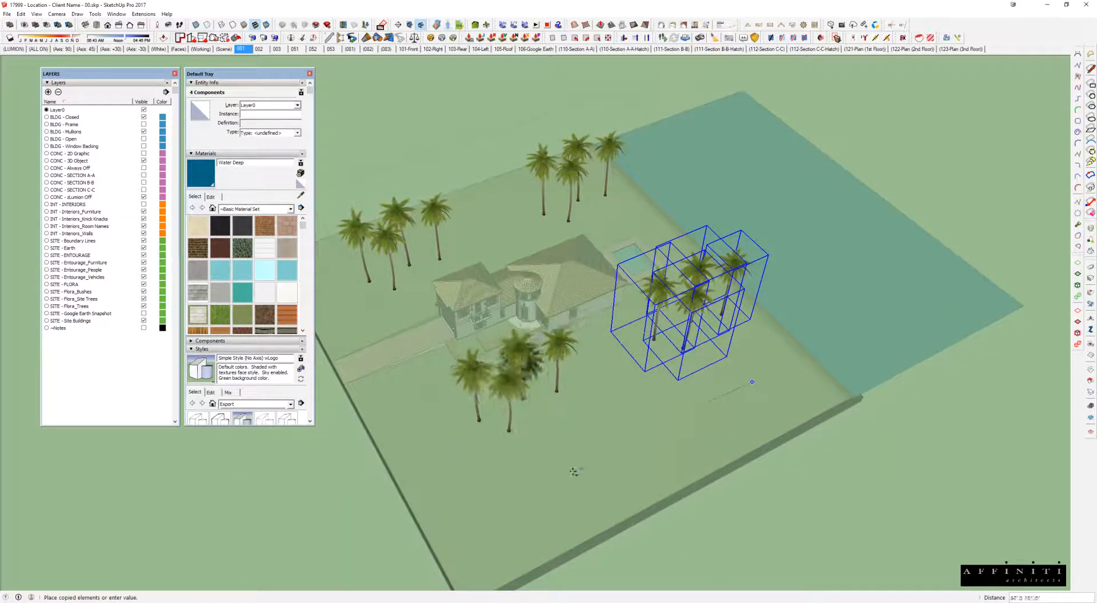
click(510, 506)
middle_drag(510, 507, 867, 402)
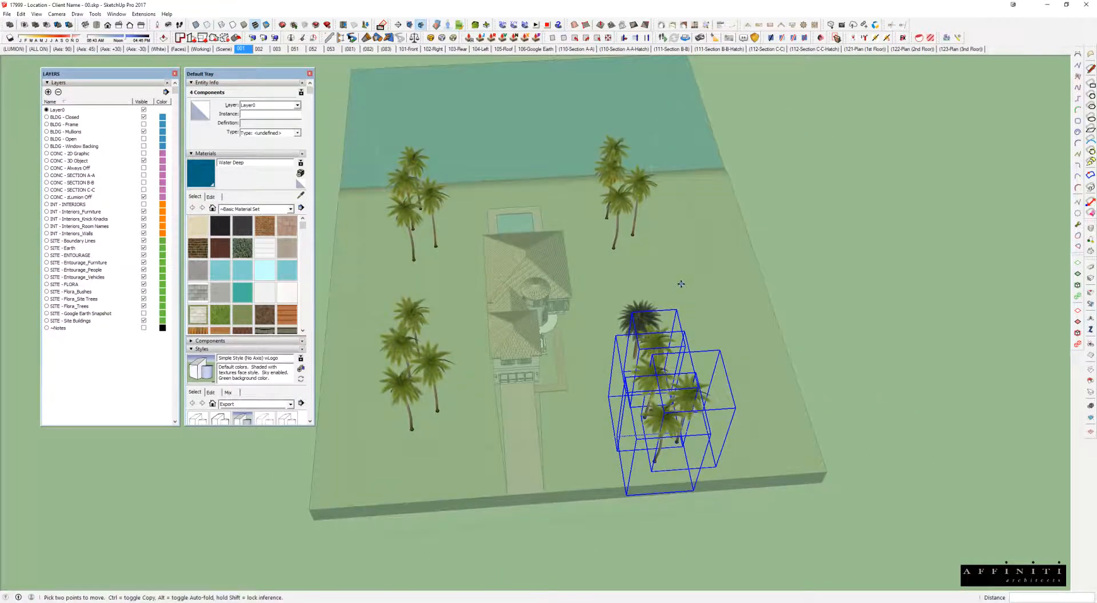
middle_drag(557, 265, 579, 260)
key(space)
scroll(689, 351, up, 1)
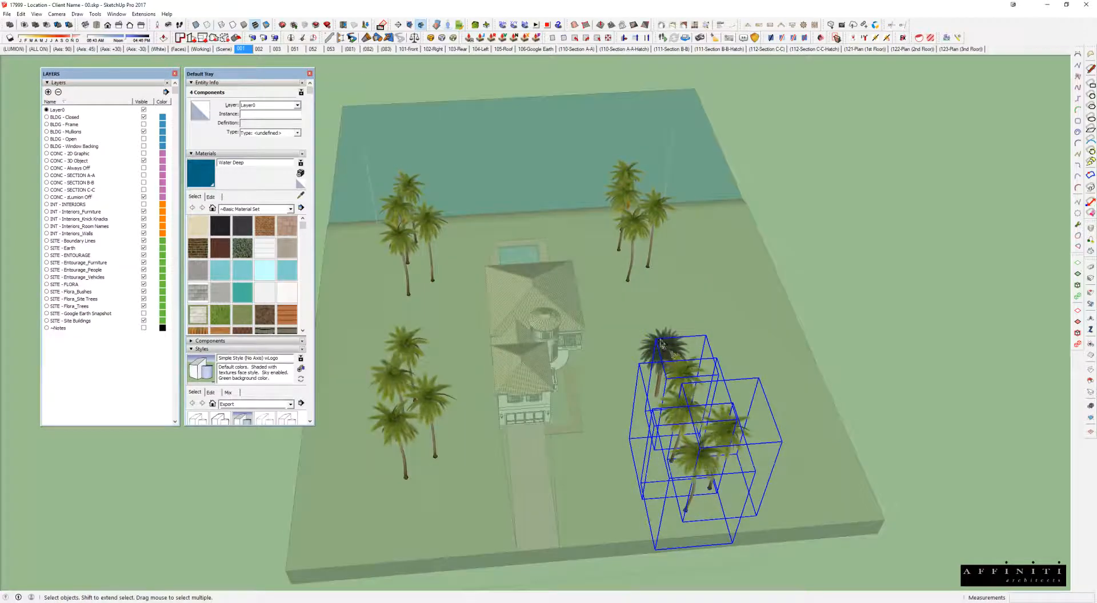
- Move the Canary Island date palm about 33' toward the front entry of the house
click(661, 343)
scroll(661, 343, up, 3)
middle_drag(680, 320, 719, 282)
scroll(666, 311, up, 2)
key(m)
click(691, 363)
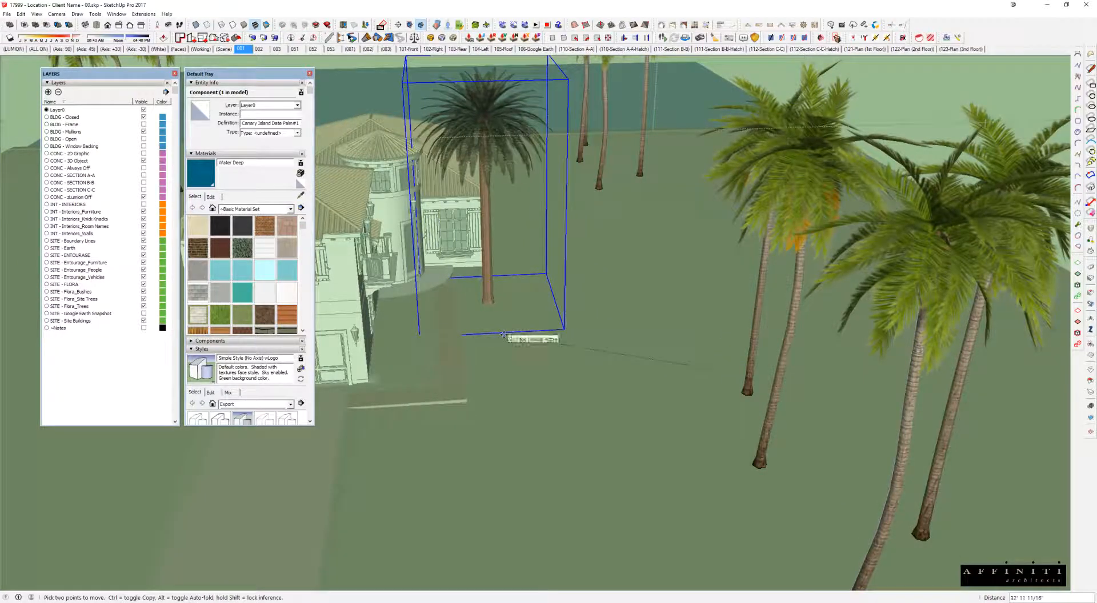
click(526, 333)
- Copy the date palm alongside the entry walkway at a 180" spacing to form a row of three
middle_drag(708, 343, 685, 503)
scroll(691, 424, up, 3)
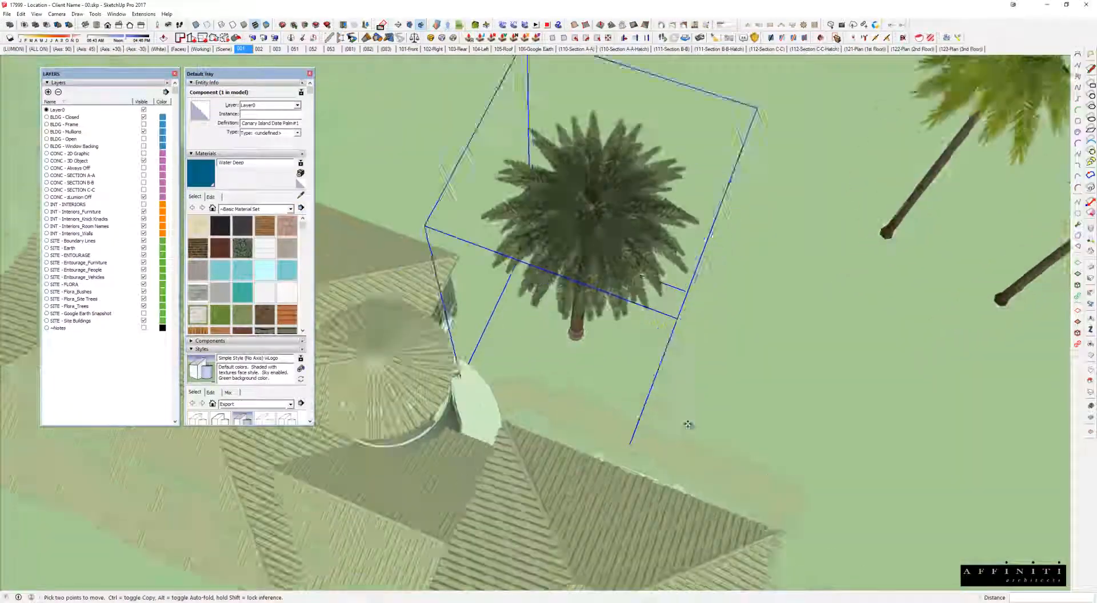
key(ctrl)
click(583, 368)
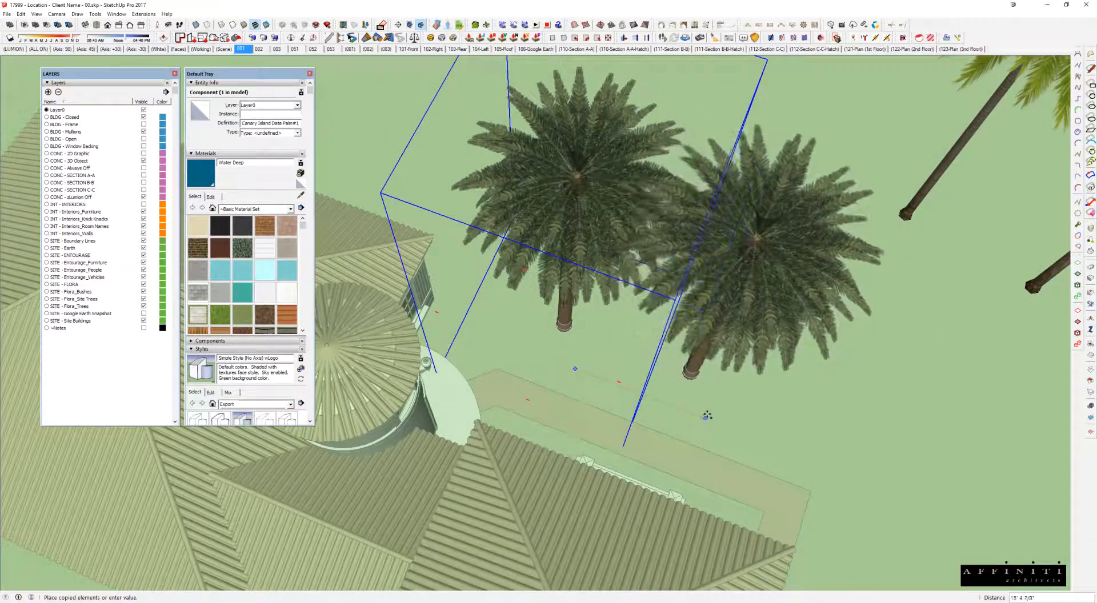
click(707, 415)
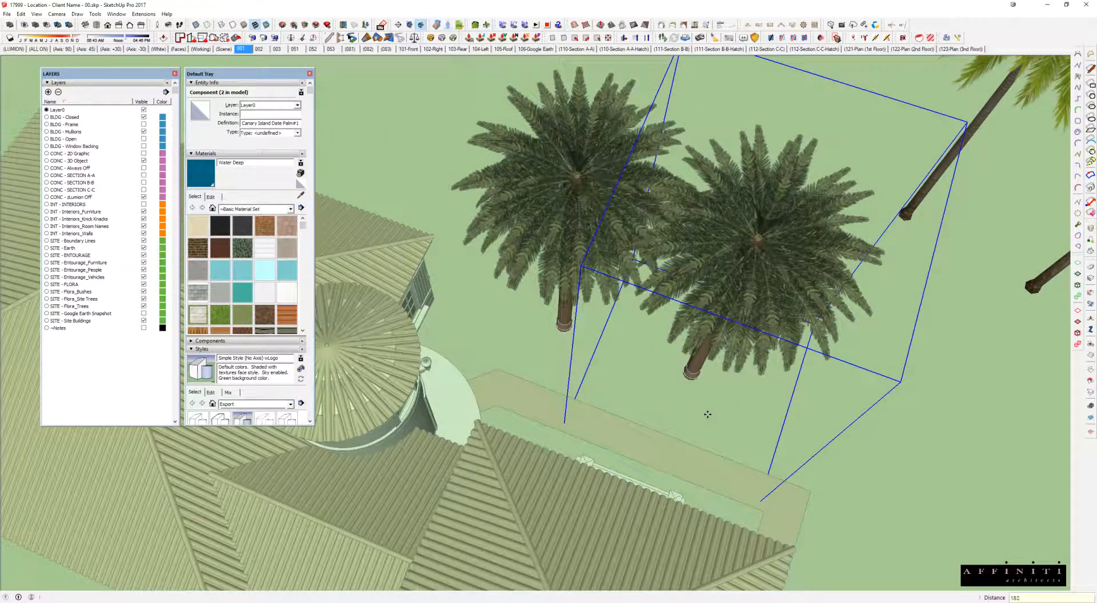
key(Return)
key(Return)
- Leave the tree group and review the palm layout around the house from the street side
key(ctrl+t)
scroll(708, 415, down, 2)
middle_drag(708, 415, 505, 142)
key(space)
scroll(573, 330, down, 1)
click(195, 26)
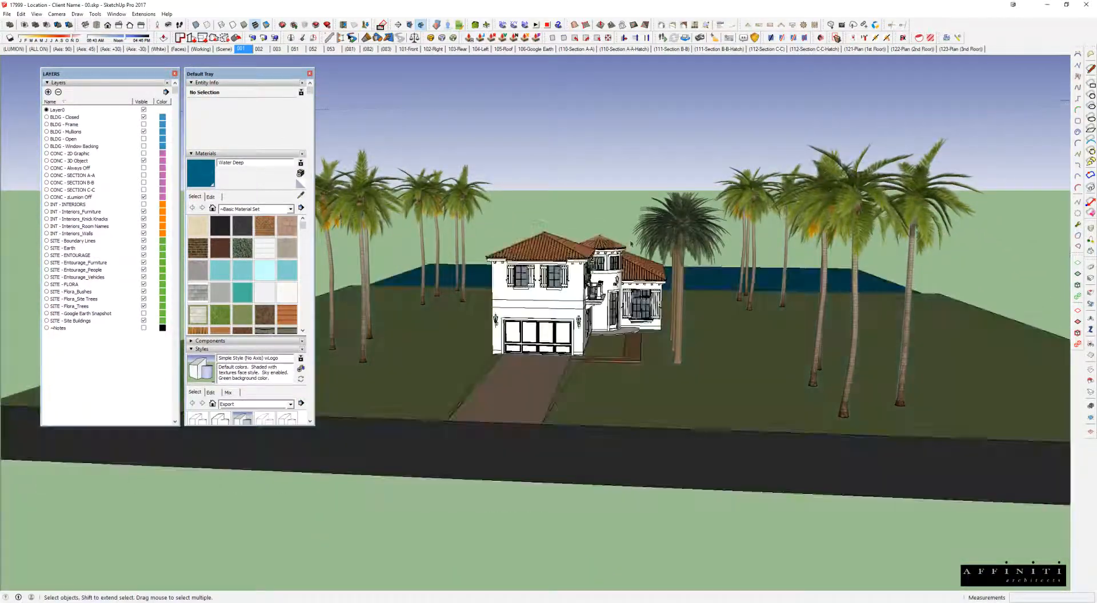
click(241, 49)
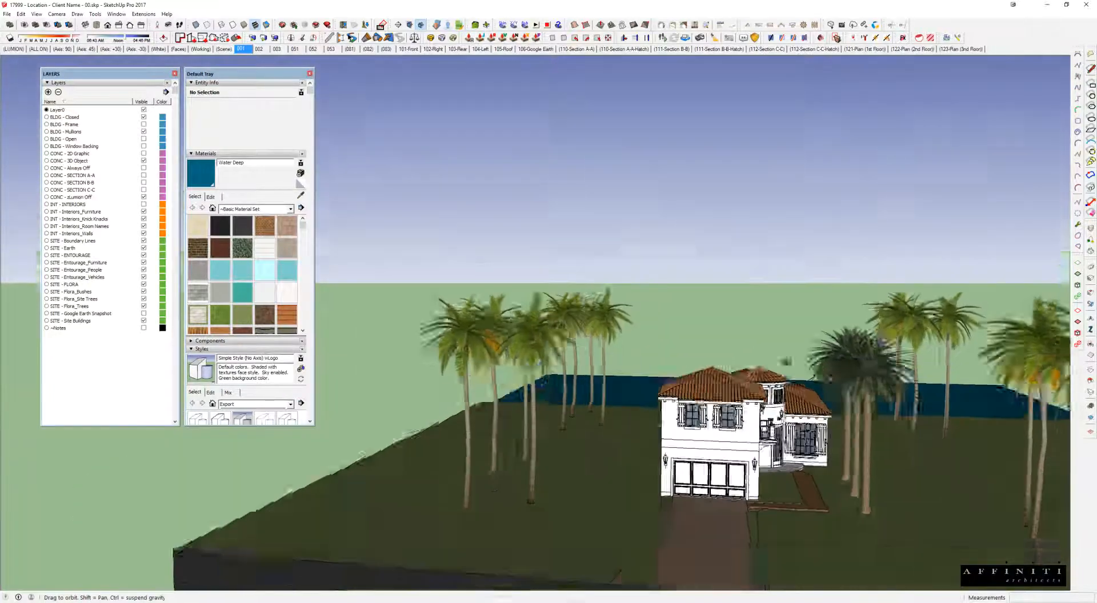
middle_drag(768, 333, 879, 429)
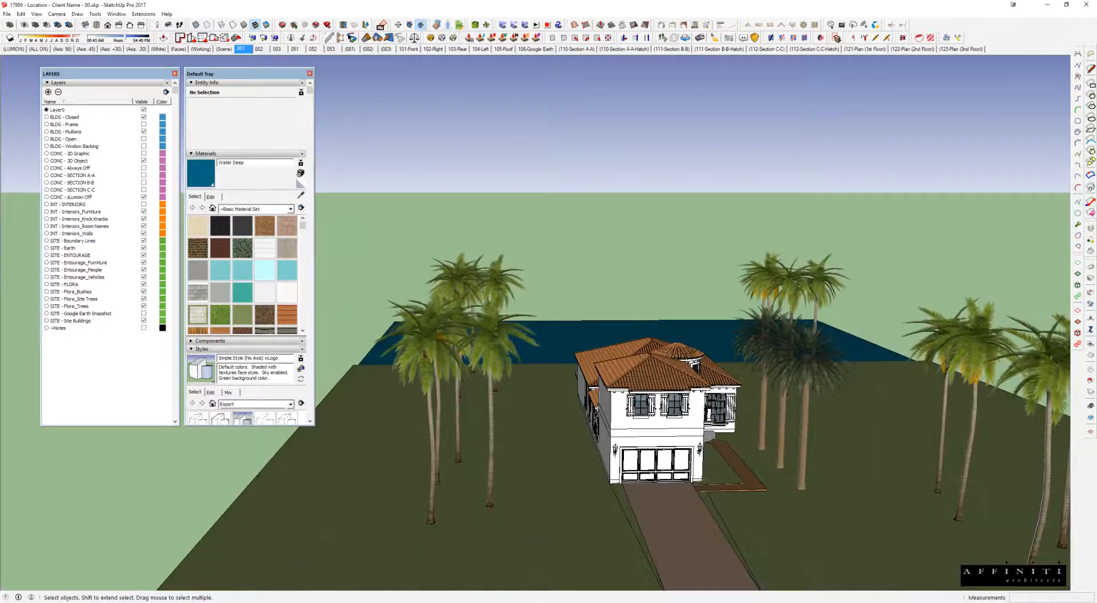
middle_drag(543, 486, 546, 549)
- Hide the house group and set the rest of the model to disappear while a group is being edited
right_click(619, 308)
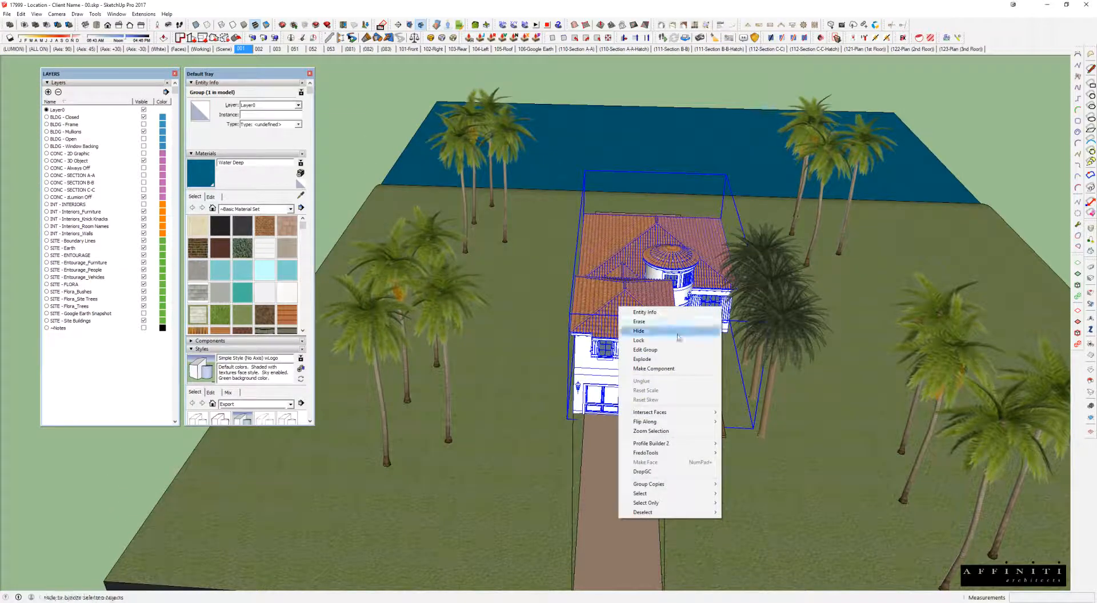
click(639, 331)
click(530, 338)
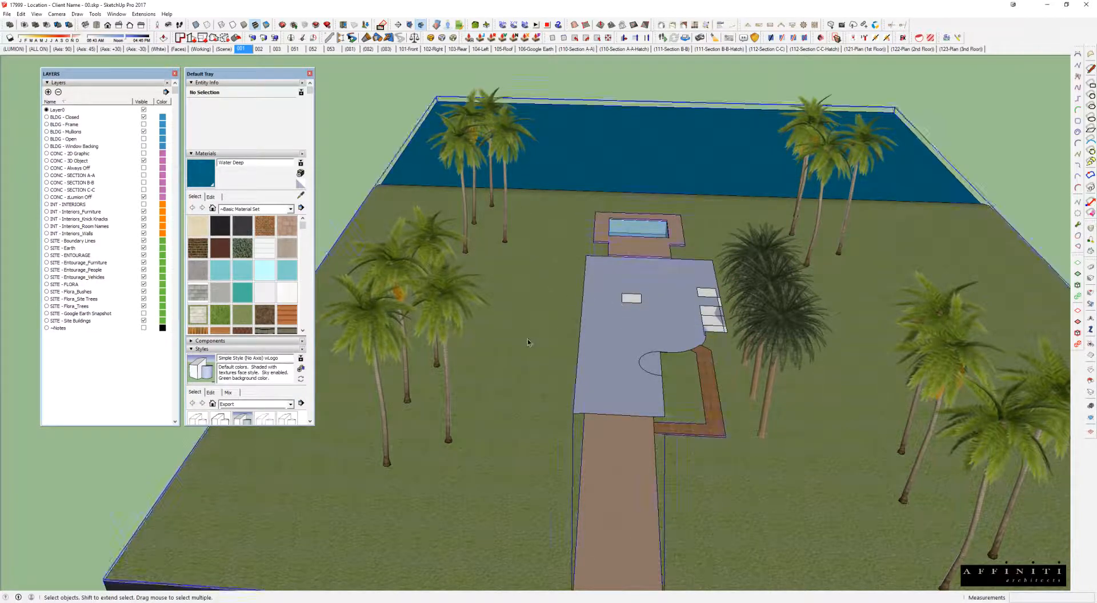
key(h)
click(437, 298)
- Open the flora group and examine the square placeholder assigned to the SITE - Flora_Site Trees layer
double_click(708, 326)
scroll(737, 332, up, 1)
key(Escape)
middle_drag(719, 337, 759, 299)
click(768, 297)
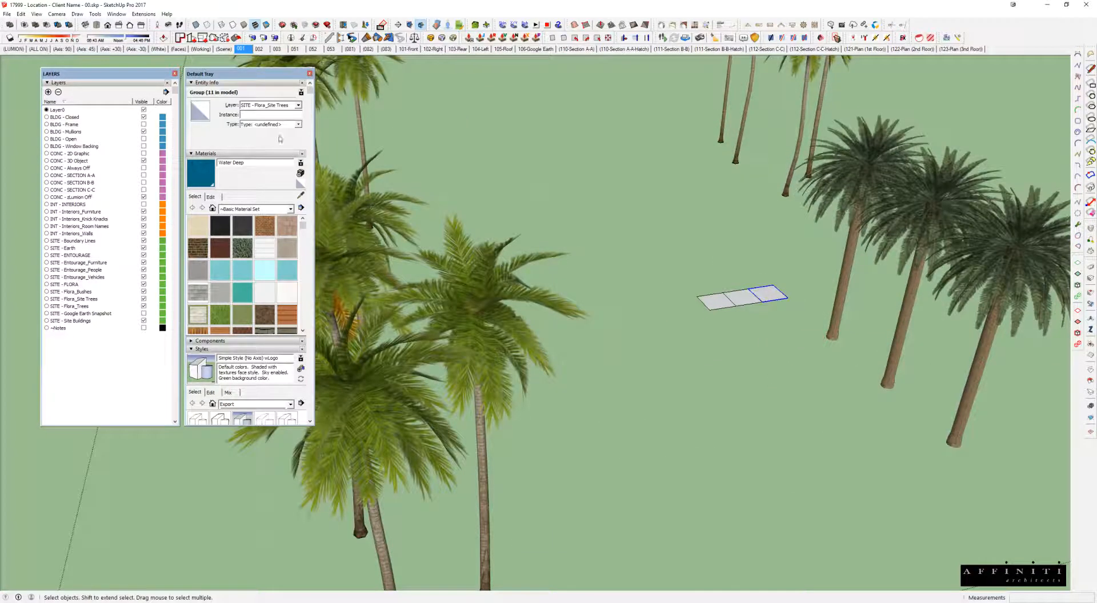
double_click(778, 298)
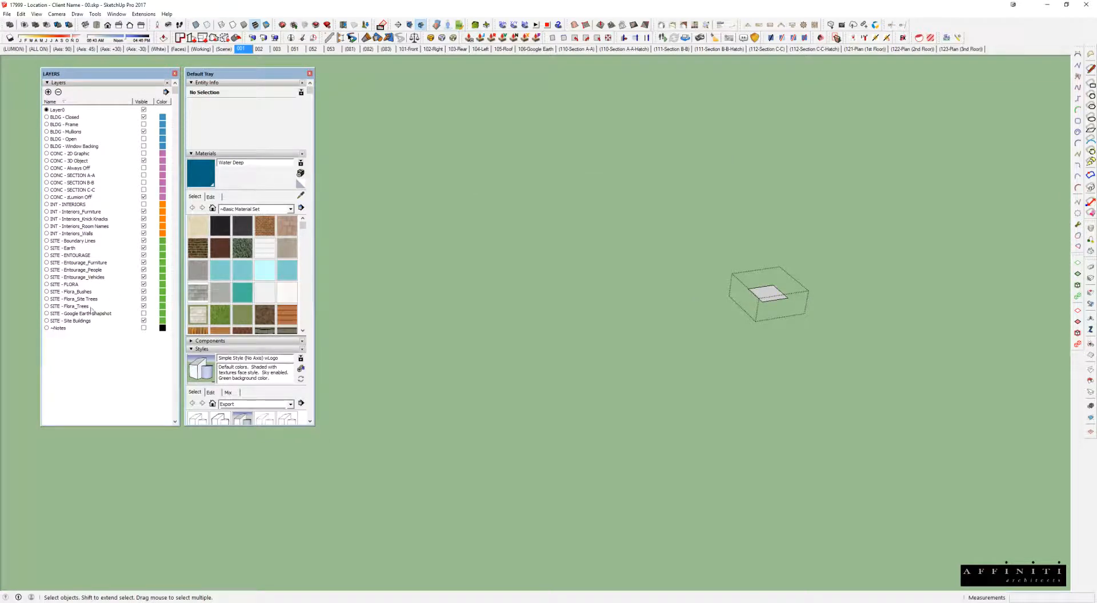
- Turn off the SITE - Flora_Trees layer and, in the Good Landscaping file, select the long hedge, an ornamental grass and a small leafy plant
click(144, 307)
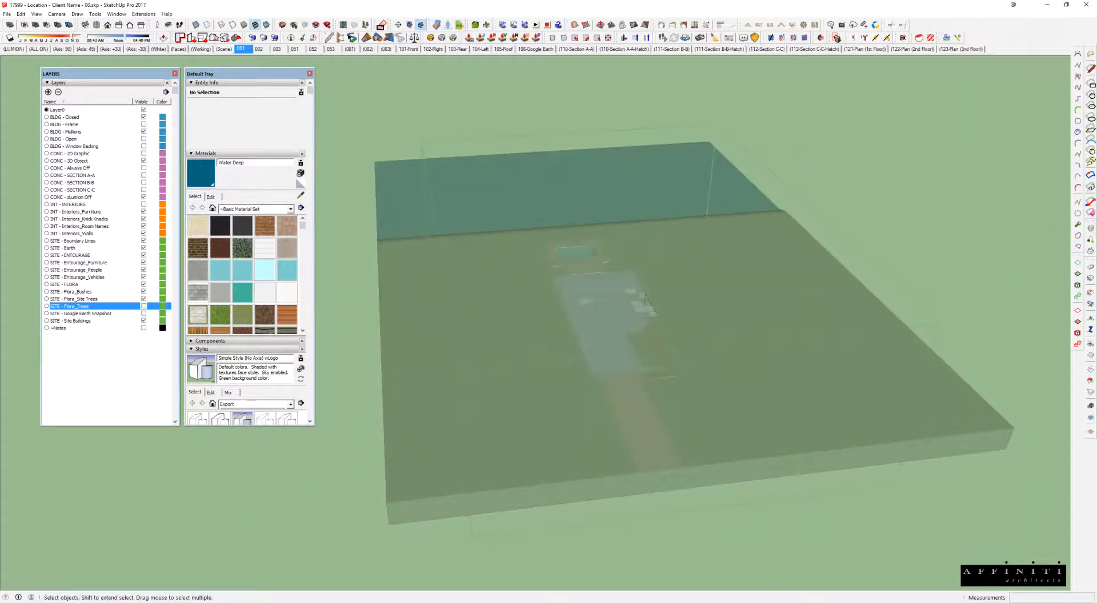
key(alt+Tab)
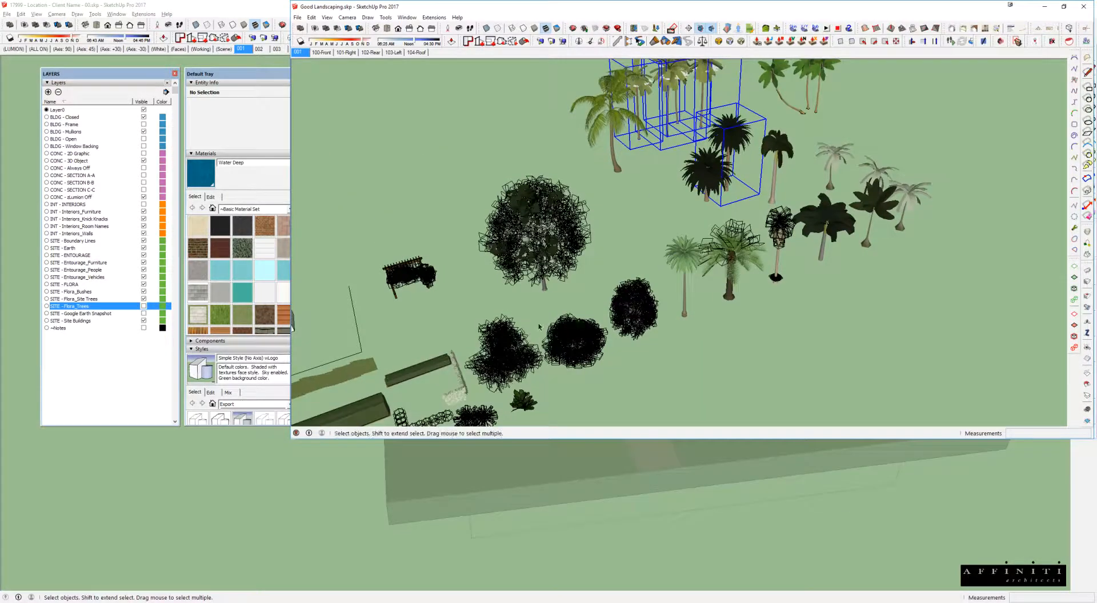
scroll(966, 86, down, 4)
scroll(771, 200, up, 5)
click(775, 215)
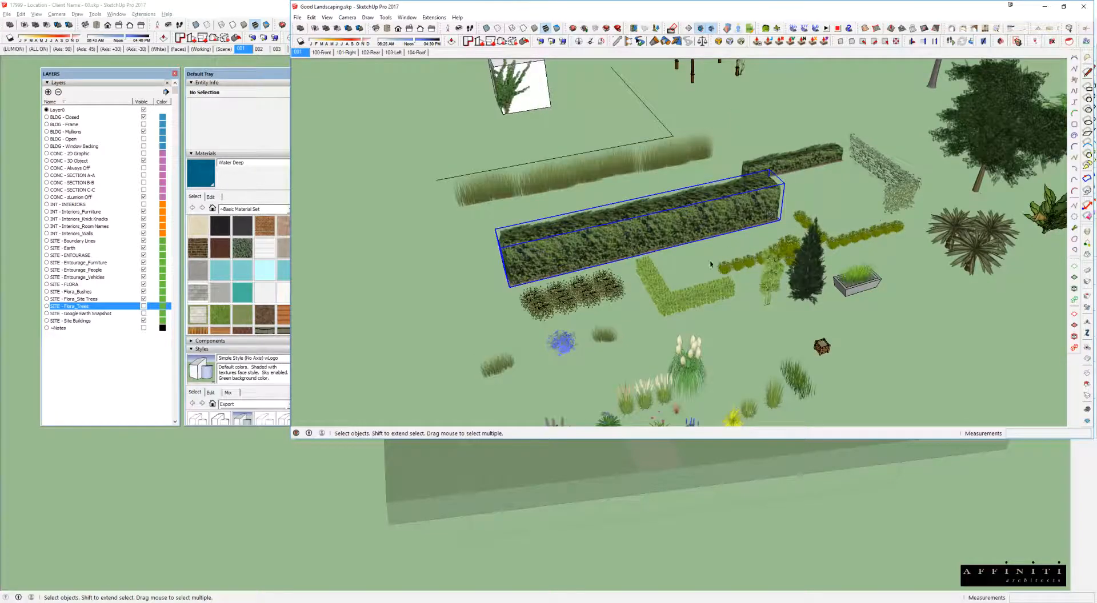
middle_drag(711, 264, 702, 319)
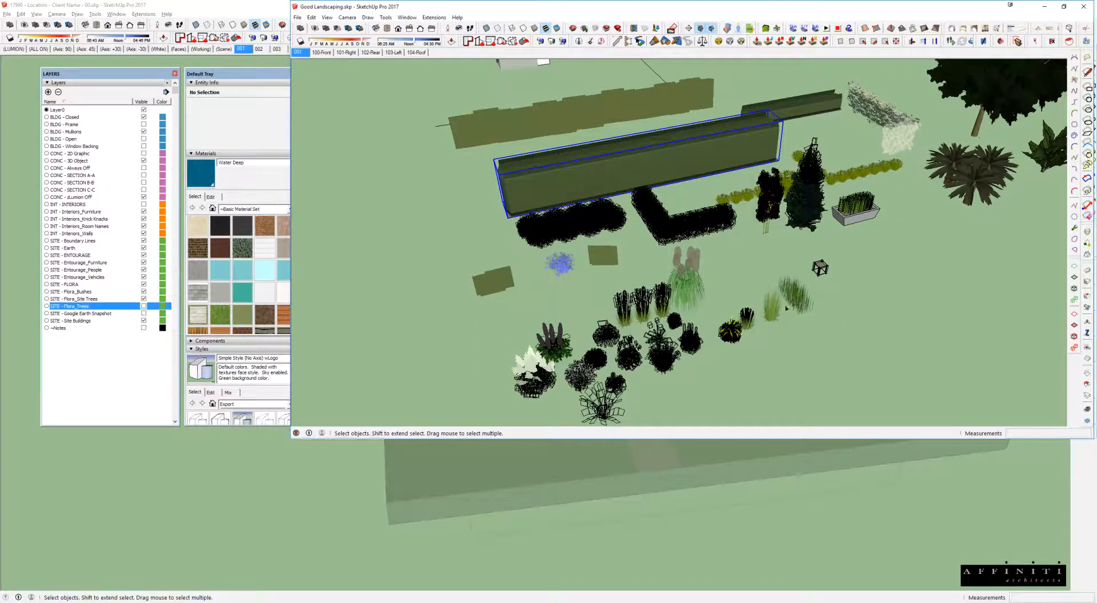
shift+click(775, 315)
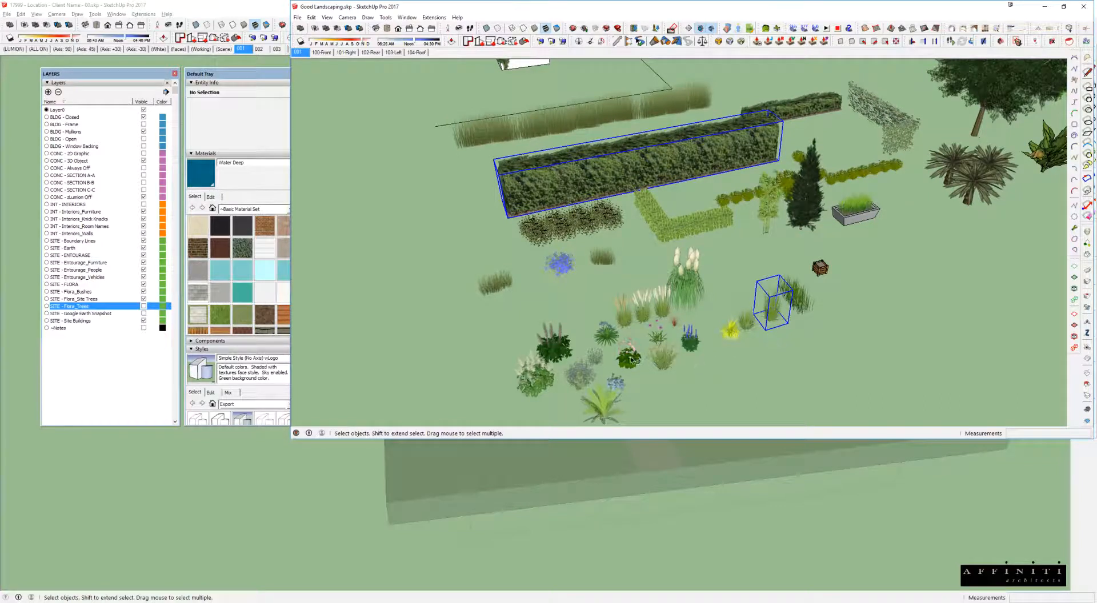
scroll(620, 347, up, 2)
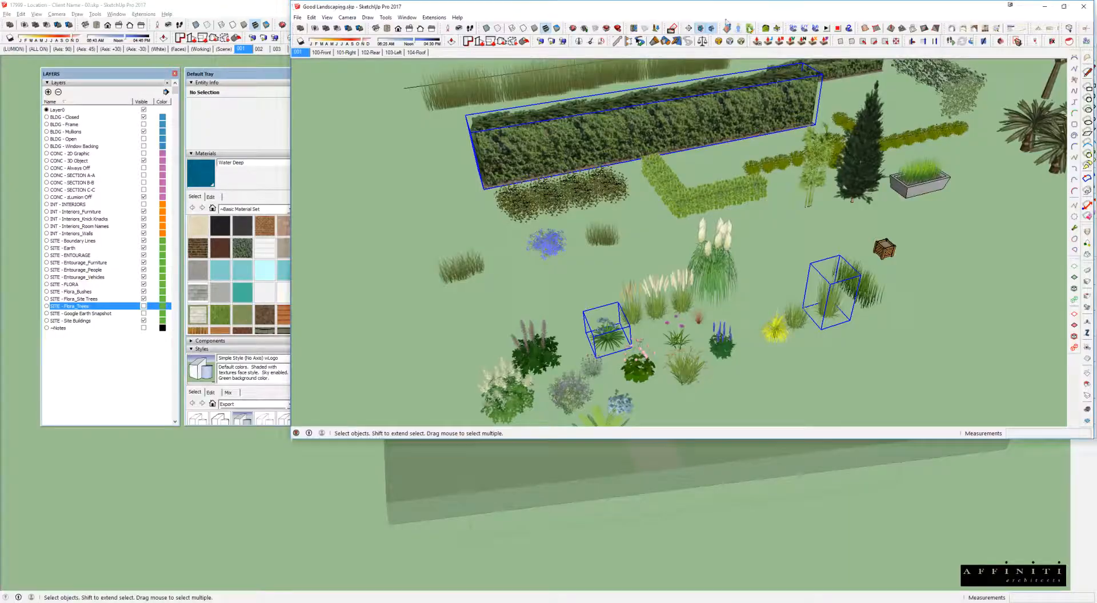
- Paste the hedge and the two small plants into the house model's bushes group, on the lawn beside the house
drag(694, 9, 1096, 9)
scroll(686, 282, up, 4)
key(ctrl+v)
click(717, 307)
scroll(726, 297, down, 4)
key(space)
key(Escape)
key(Escape)
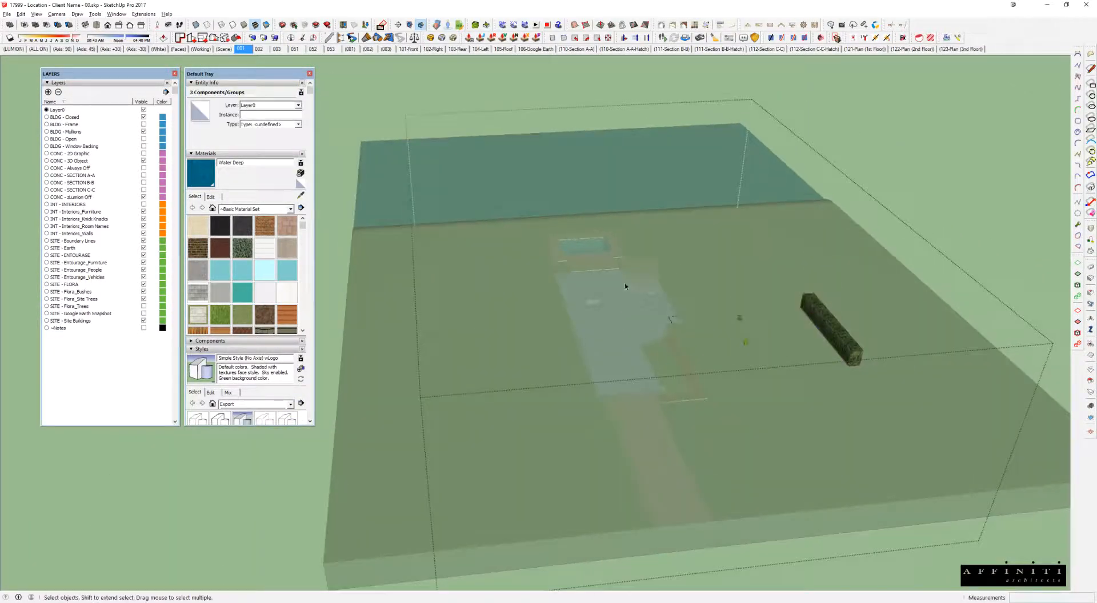
- Reopen the bushes group and move the hedge about 69' to the front edge of the lot, beside the driveway
scroll(834, 351, up, 4)
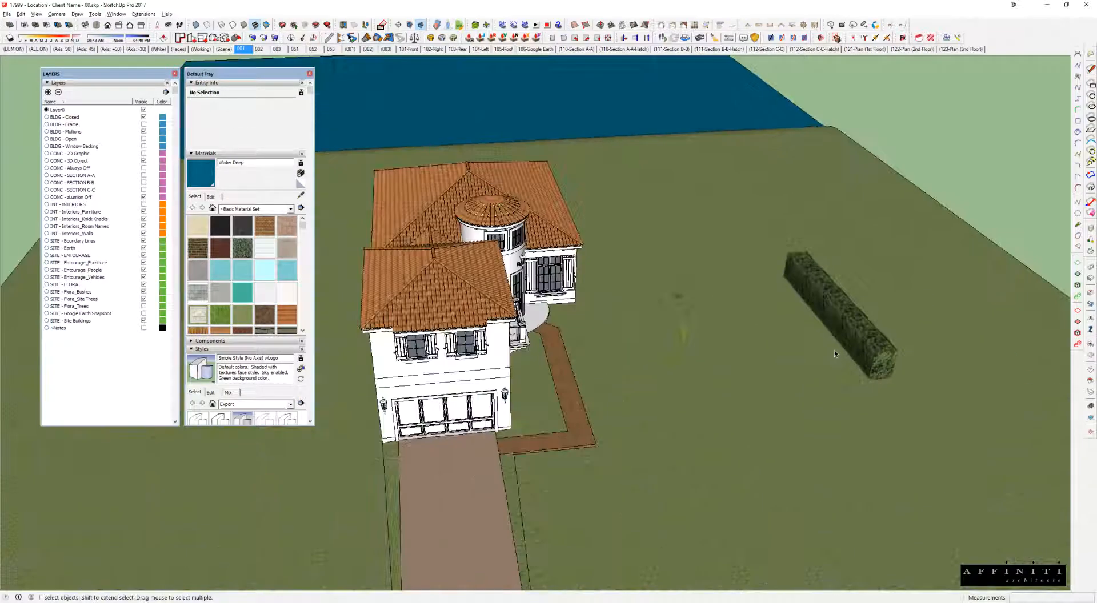
double_click(862, 260)
click(886, 274)
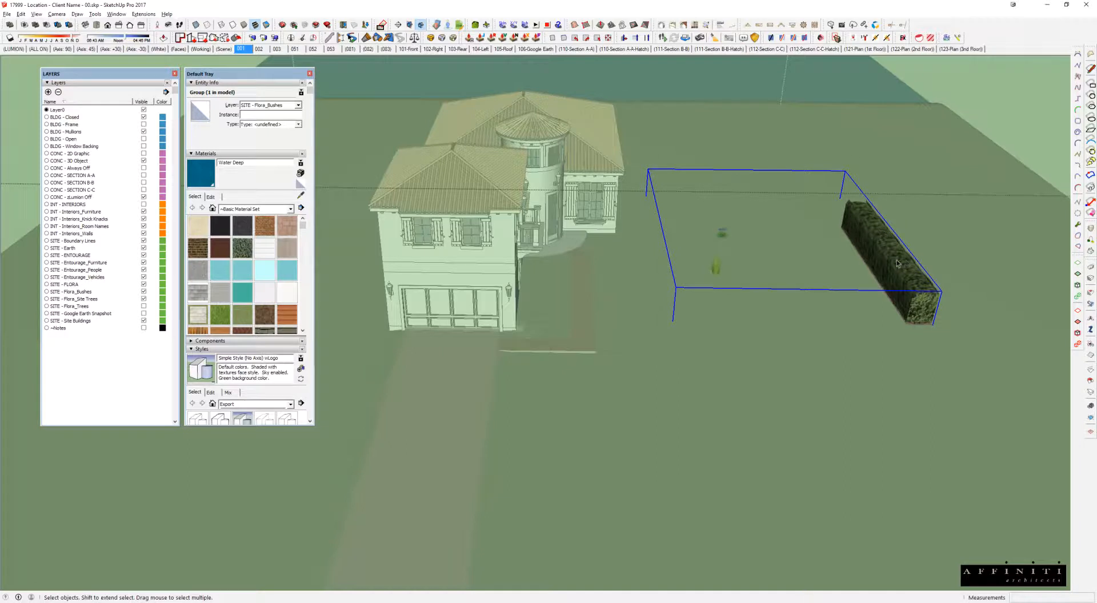
double_click(897, 263)
middle_drag(872, 331, 831, 355)
scroll(886, 353, up, 4)
click(894, 330)
key(m)
click(914, 371)
scroll(762, 388, down, 3)
shift+middle_drag(763, 389, 789, 269)
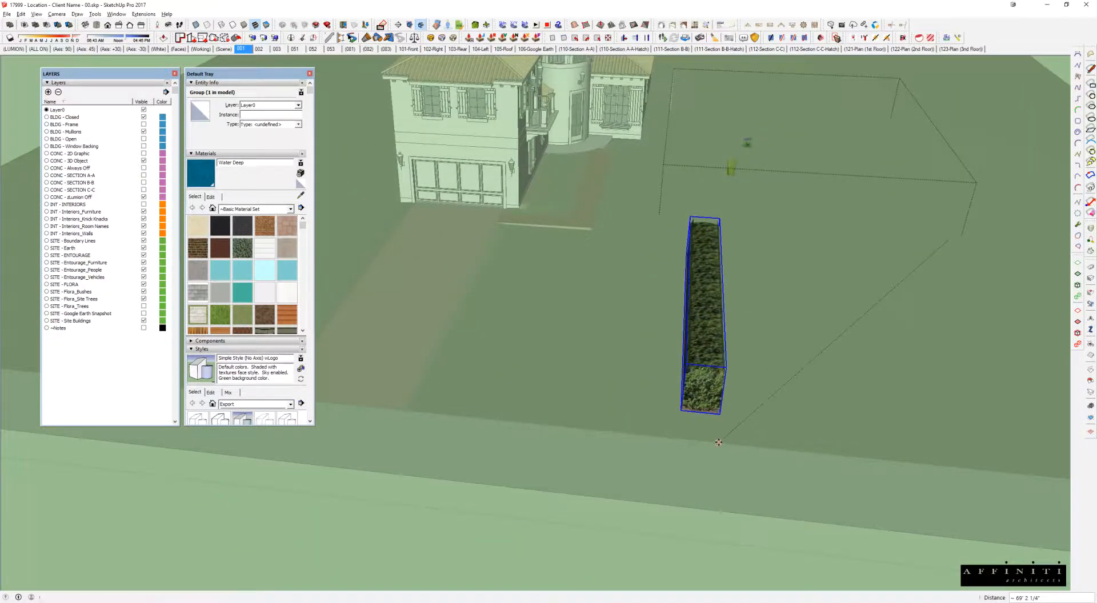
click(755, 316)
middle_drag(755, 316, 503, 288)
key(space)
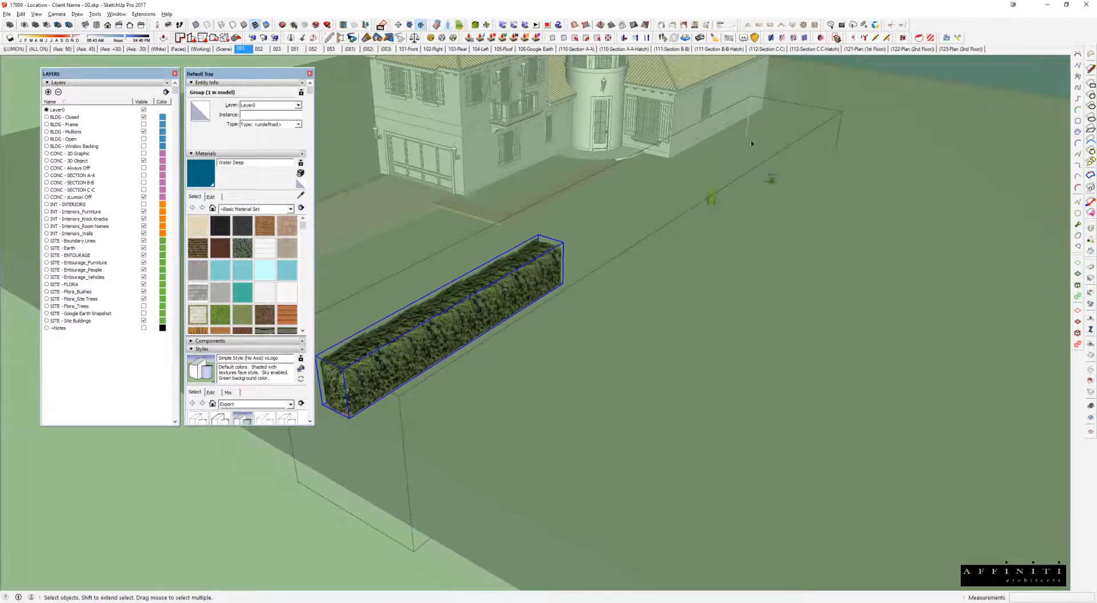
- Try to stretch the hedge lengthwise toward the rear of the lot with the Scale tool
shift+middle_drag(529, 252, 642, 291)
key(s)
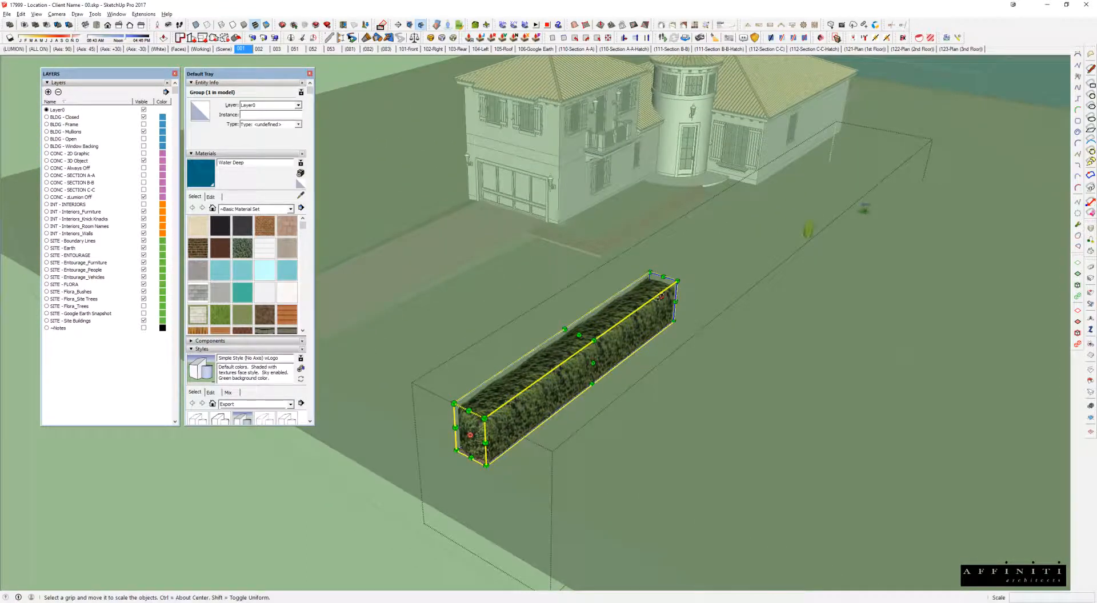
drag(662, 296, 944, 96)
key(space)
scroll(694, 330, up, 6)
middle_drag(674, 329, 515, 287)
- Clear the floating trays off the drawing area and open the hedge group for editing
drag(241, 78, 0, 69)
drag(103, 77, 0, 74)
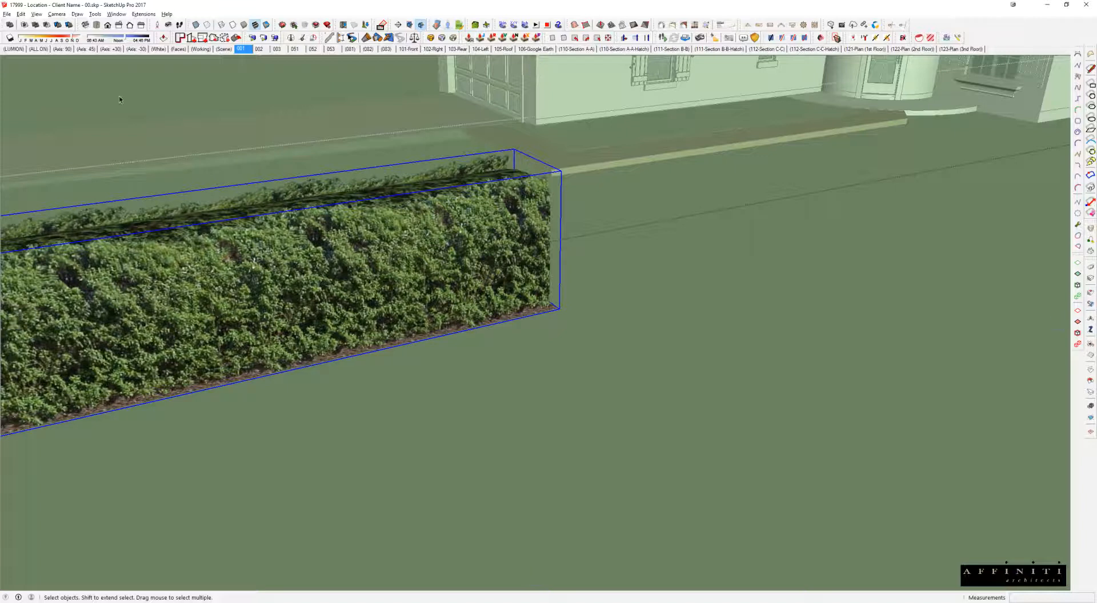
double_click(444, 245)
middle_drag(445, 245, 637, 329)
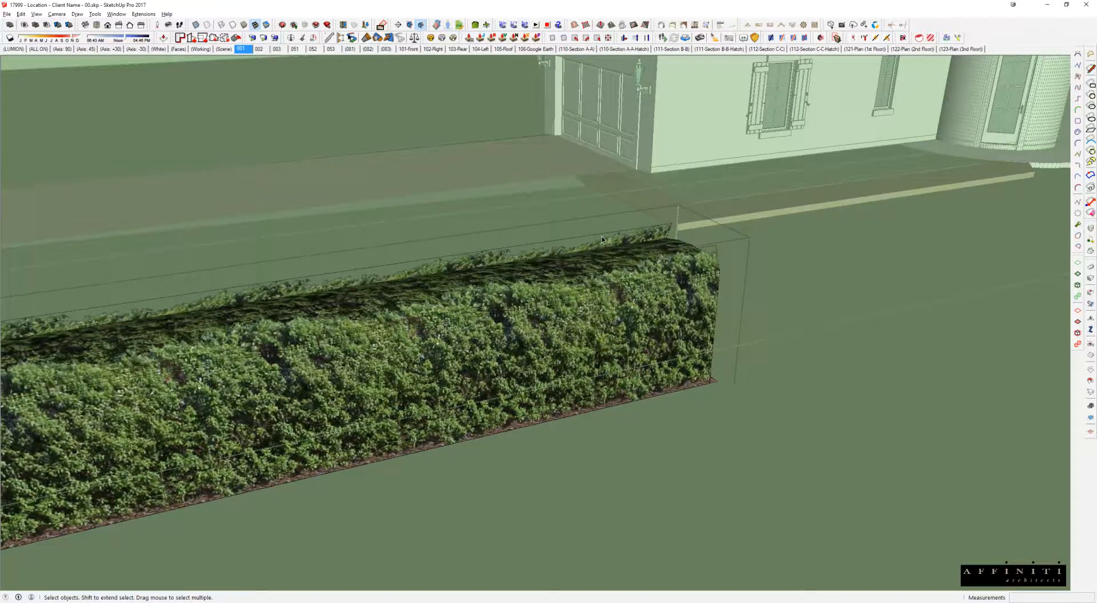
- Hide the rest of the model and examine the edges and leaf texture at the hedge's rear end
key(h)
middle_drag(656, 304, 584, 208)
scroll(584, 208, up, 2)
scroll(658, 193, up, 3)
scroll(575, 317, down, 3)
scroll(575, 317, up, 3)
middle_drag(578, 320, 591, 288)
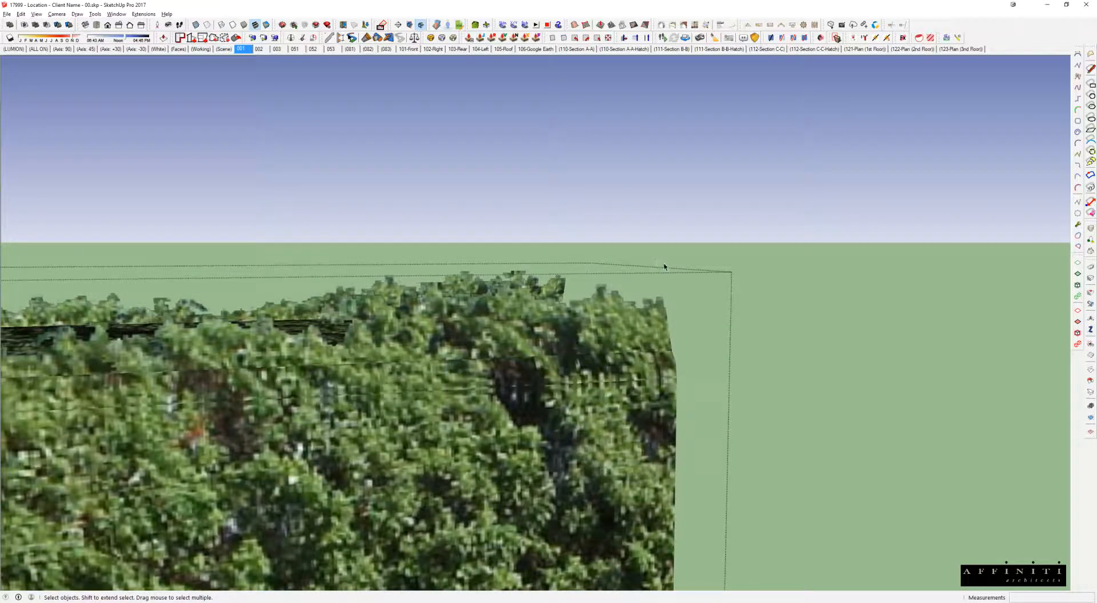
click(615, 281)
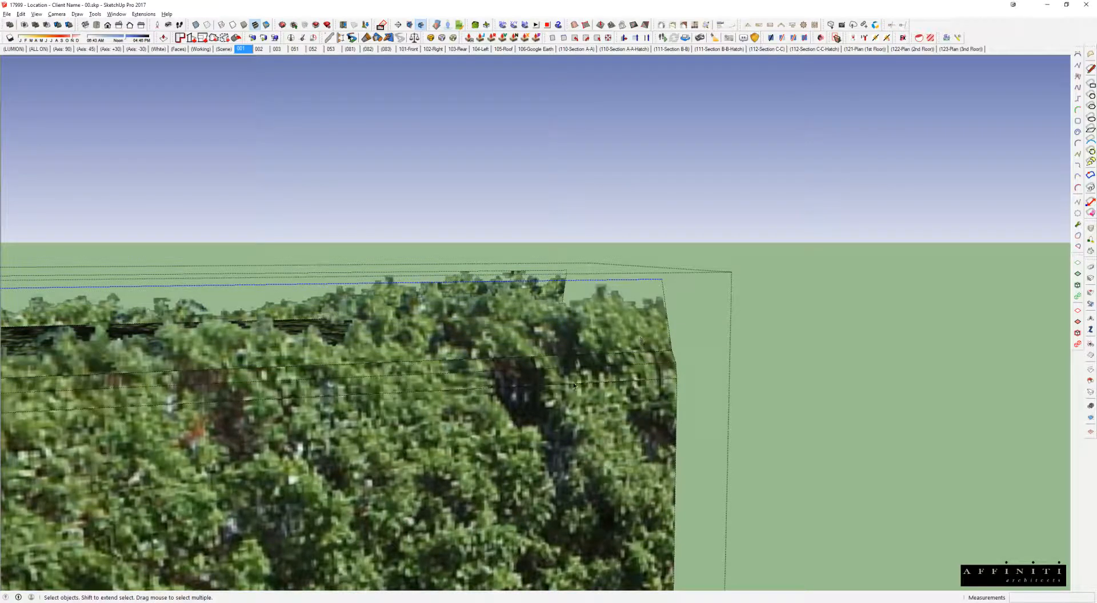
- Lengthen the hedge by moving all the geometry of its rear end about 123' along its length toward the water
scroll(553, 431, down, 4)
middle_drag(553, 431, 685, 366)
scroll(629, 280, down, 3)
drag(495, 230, 860, 493)
middle_drag(674, 318, 361, 300)
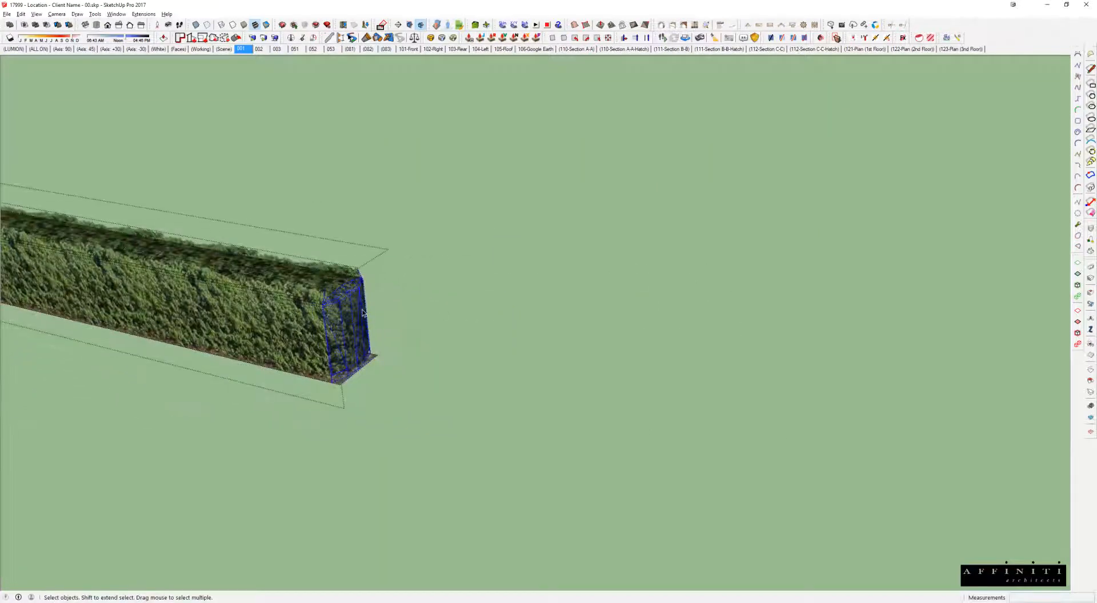
scroll(361, 300, up, 2)
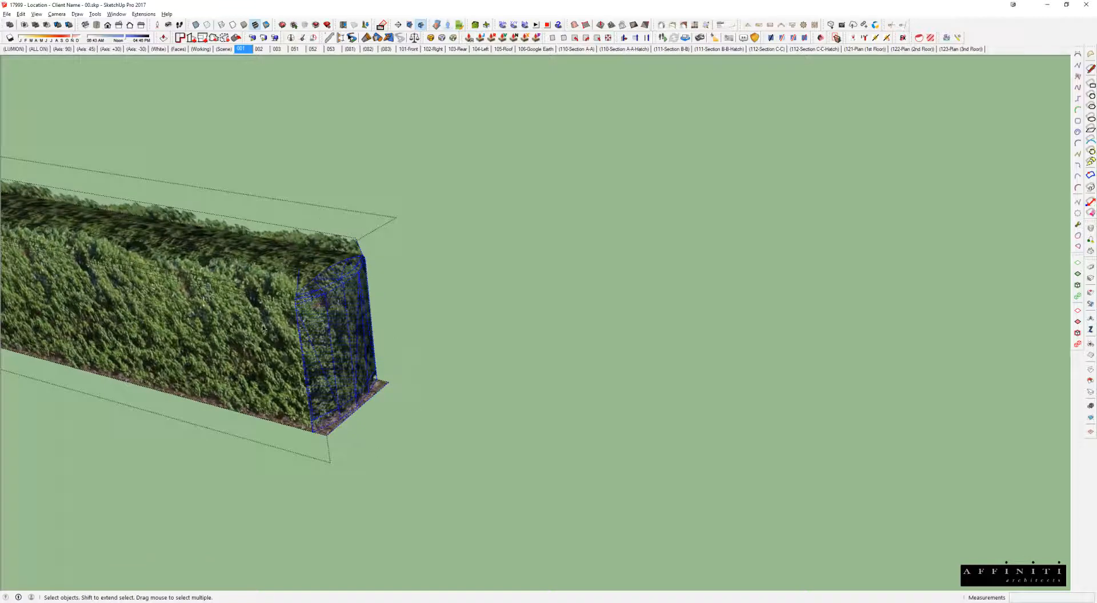
middle_drag(463, 323, 646, 410)
scroll(651, 411, down, 2)
key(m)
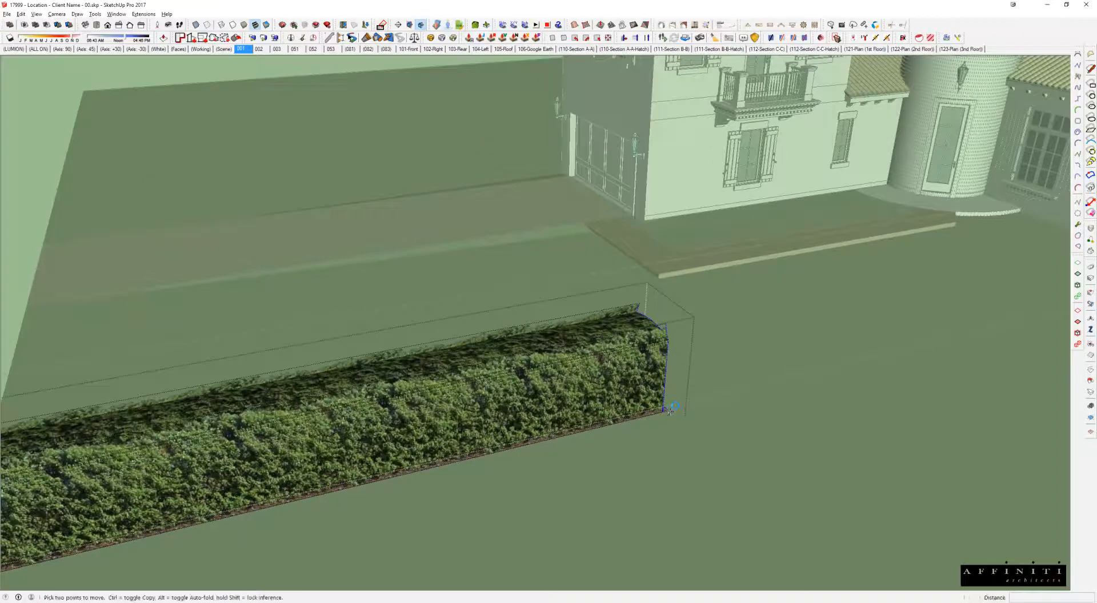
click(667, 411)
middle_drag(765, 375, 597, 493)
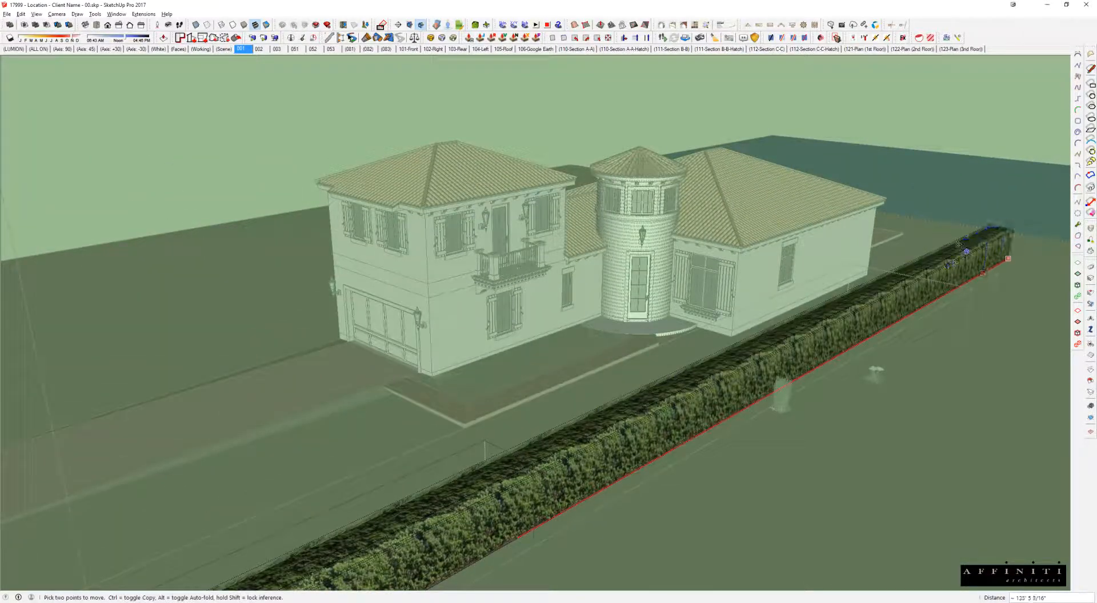
click(932, 236)
scroll(914, 241, down, 2)
middle_drag(893, 265, 1023, 281)
key(space)
click(1024, 282)
- Copy the lengthened hedge across the front of the lot to the opposite side boundary
click(808, 277)
middle_drag(805, 291, 748, 201)
key(m)
click(993, 450)
key(ctrl)
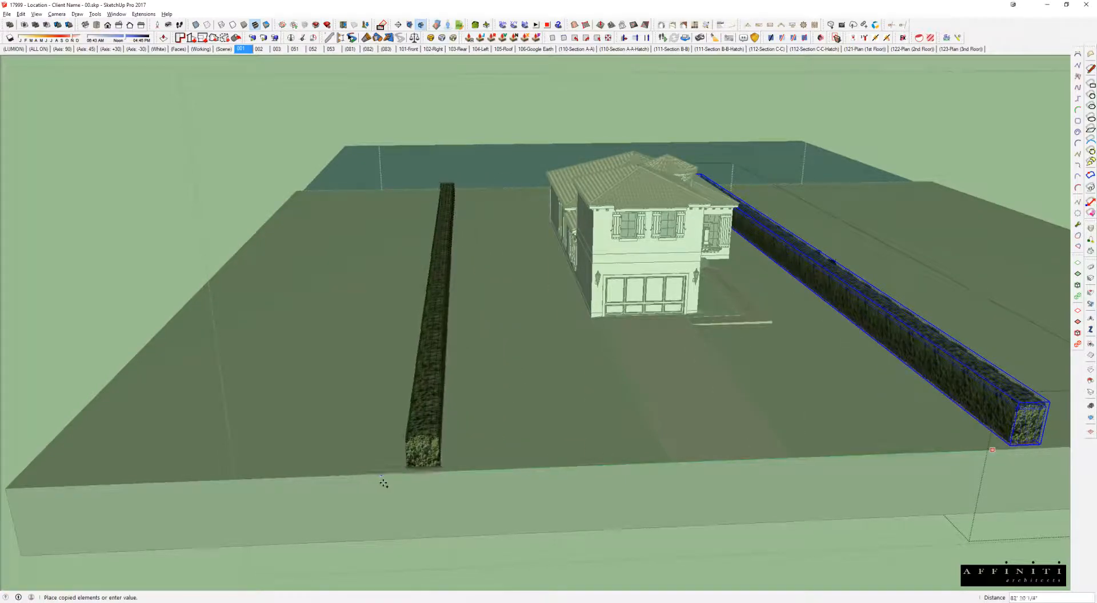
click(452, 475)
middle_drag(452, 474, 578, 309)
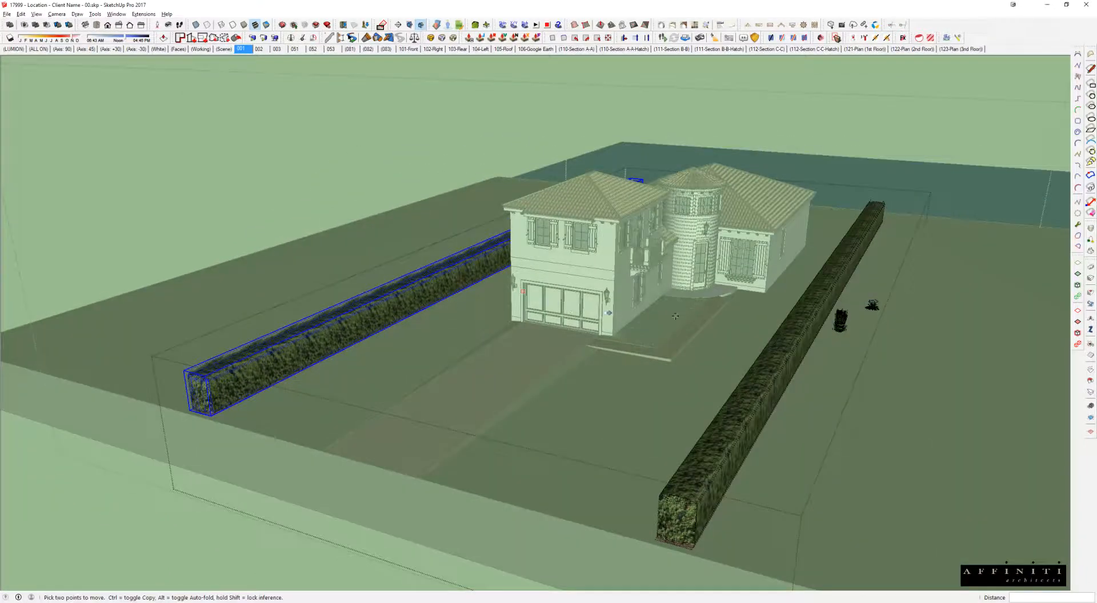
- Copy the hedge on the entry side inward, placing the copy between the boundary hedge and the house
click(763, 361)
scroll(764, 354, up, 3)
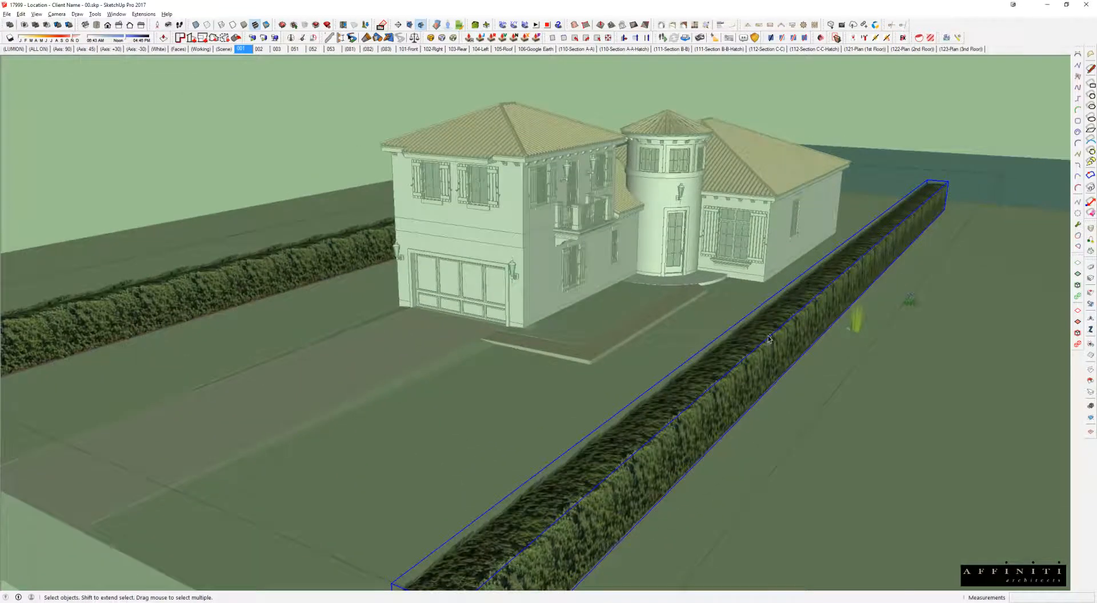
middle_drag(767, 336, 810, 345)
scroll(827, 325, down, 1)
key(m)
click(809, 347)
click(871, 329)
key(ctrl)
click(835, 431)
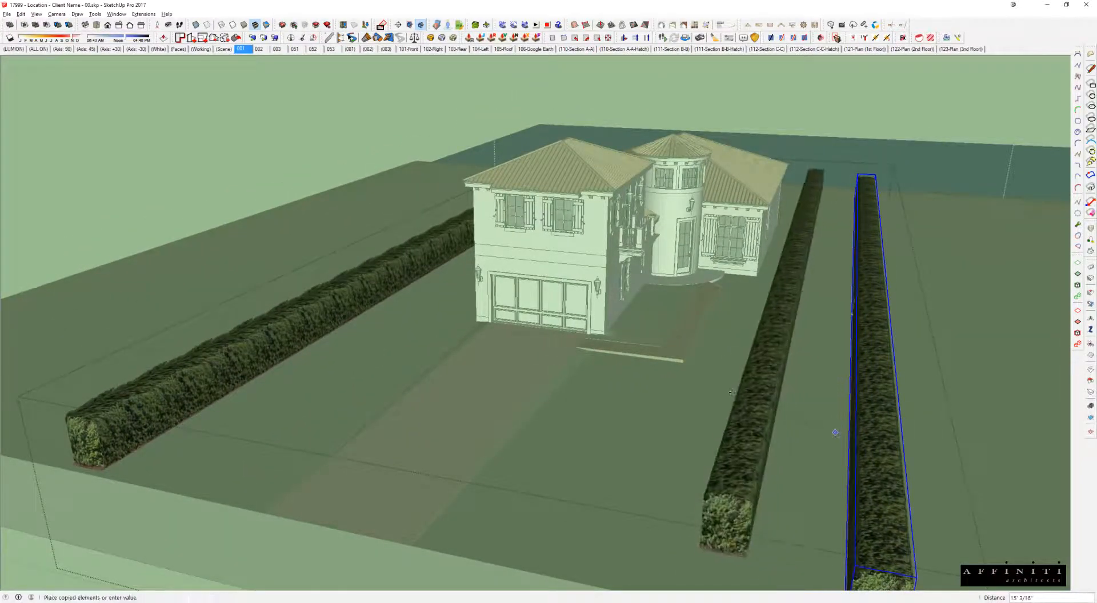
click(700, 414)
key(space)
- Open the inner hedge copy and scale it to 0.5 in height and about 0.72 in width
middle_drag(700, 414, 796, 240)
double_click(751, 285)
triple_click(752, 284)
scroll(732, 293, up, 3)
key(s)
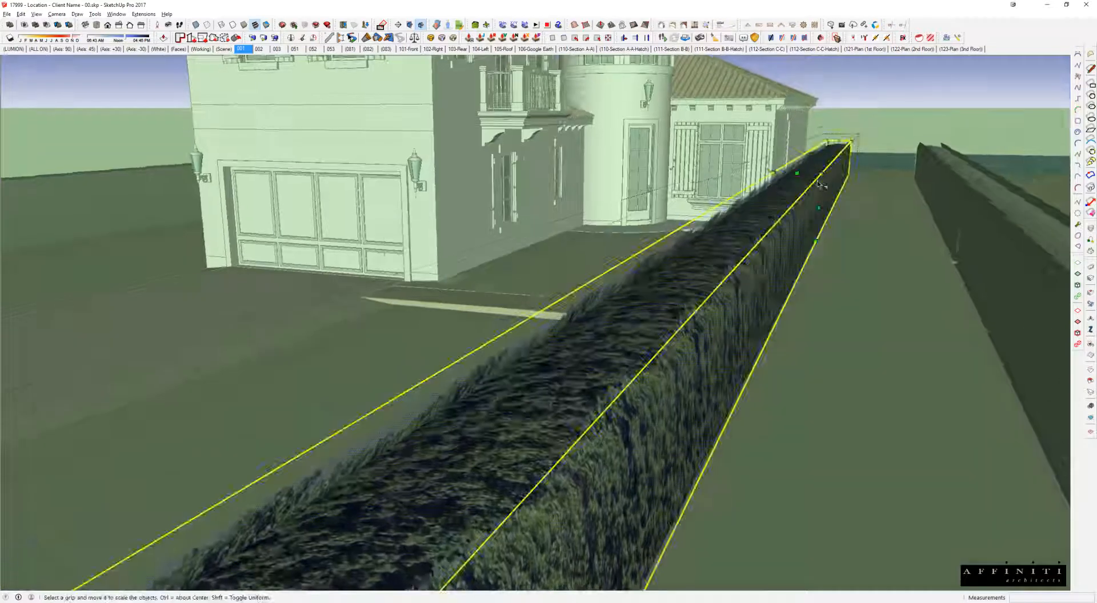
click(798, 173)
click(797, 189)
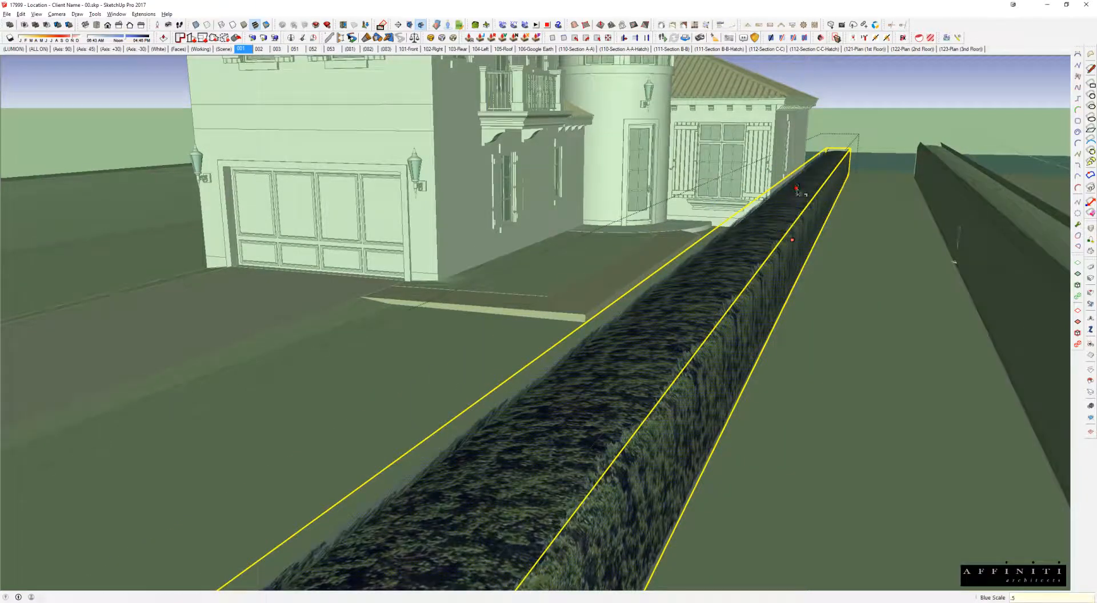
click(817, 225)
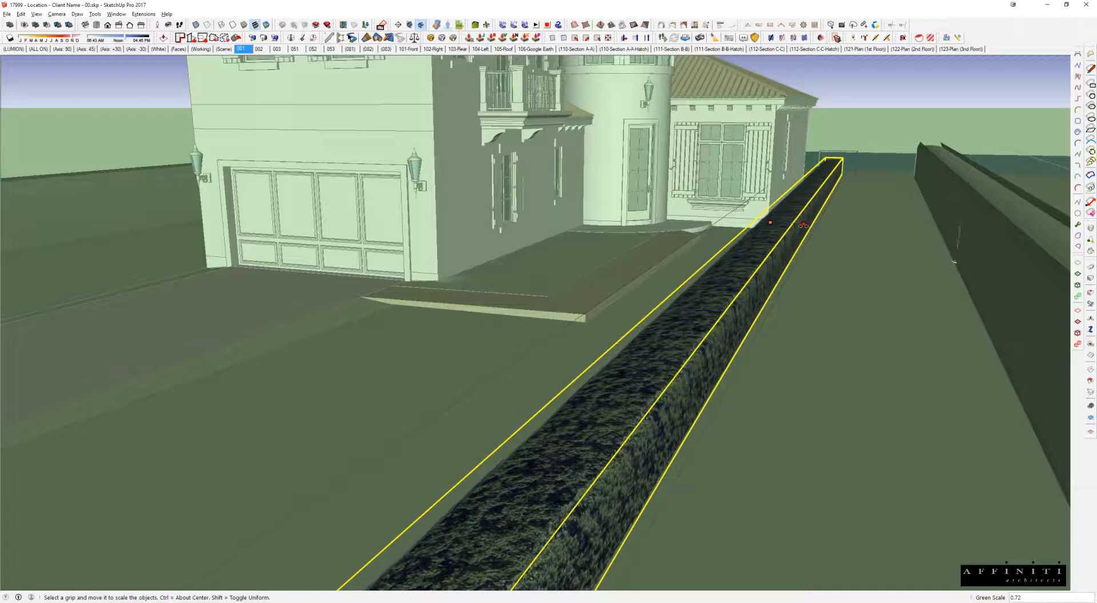
key(Return)
mouse_move(680, 287)
middle_down()
mouse_move(654, 299)
mouse_move(677, 297)
middle_up()
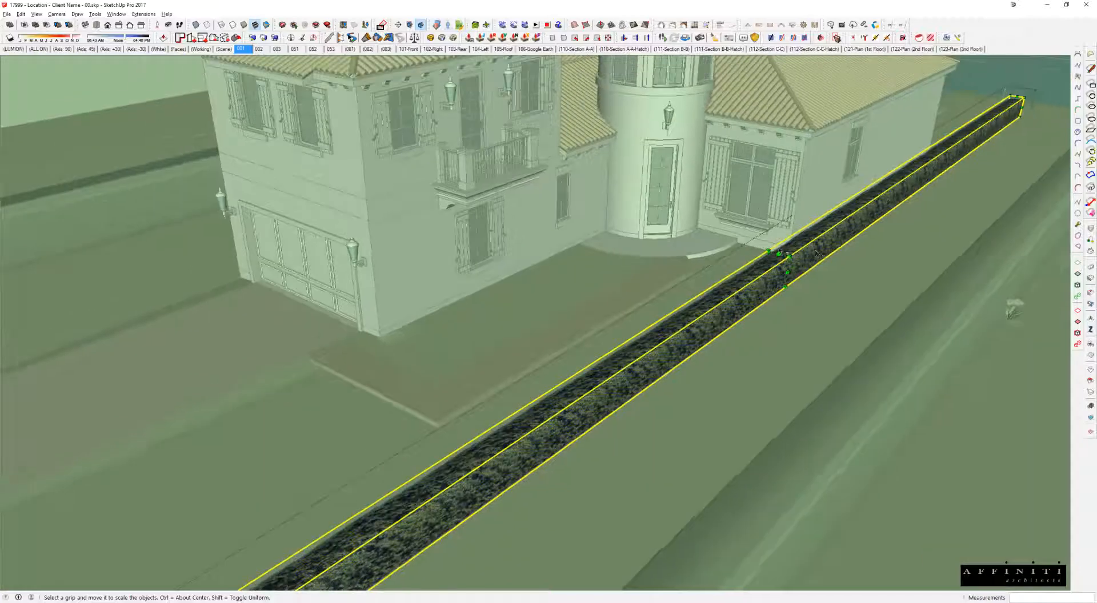
key(space)
- Shorten the low hedge by moving its rear end geometry back to the rear corner of the house
shift+middle_drag(910, 176, 800, 267)
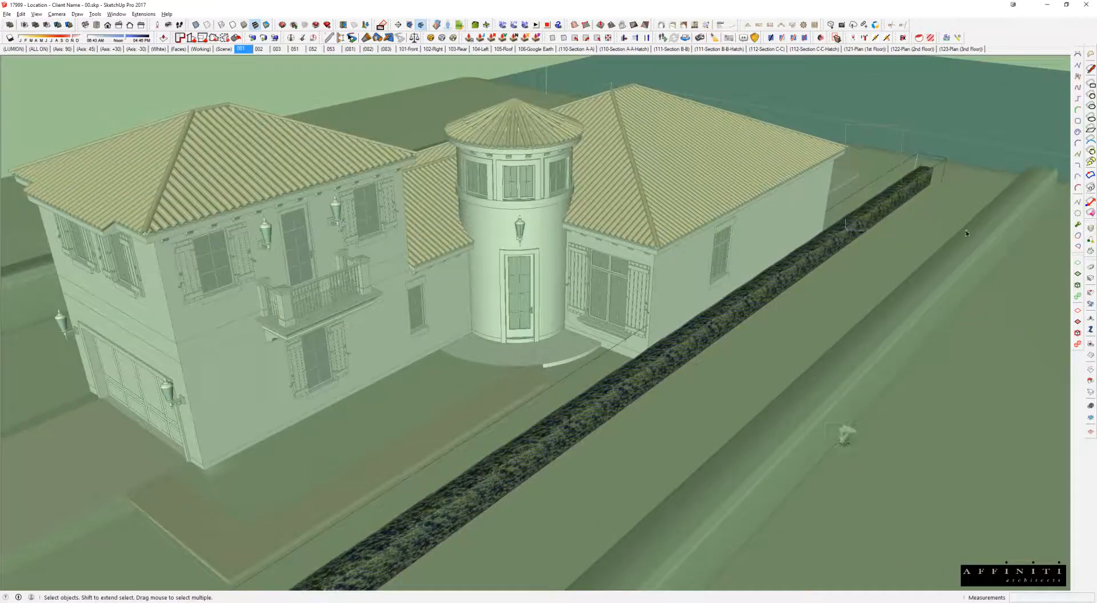
scroll(922, 198, up, 5)
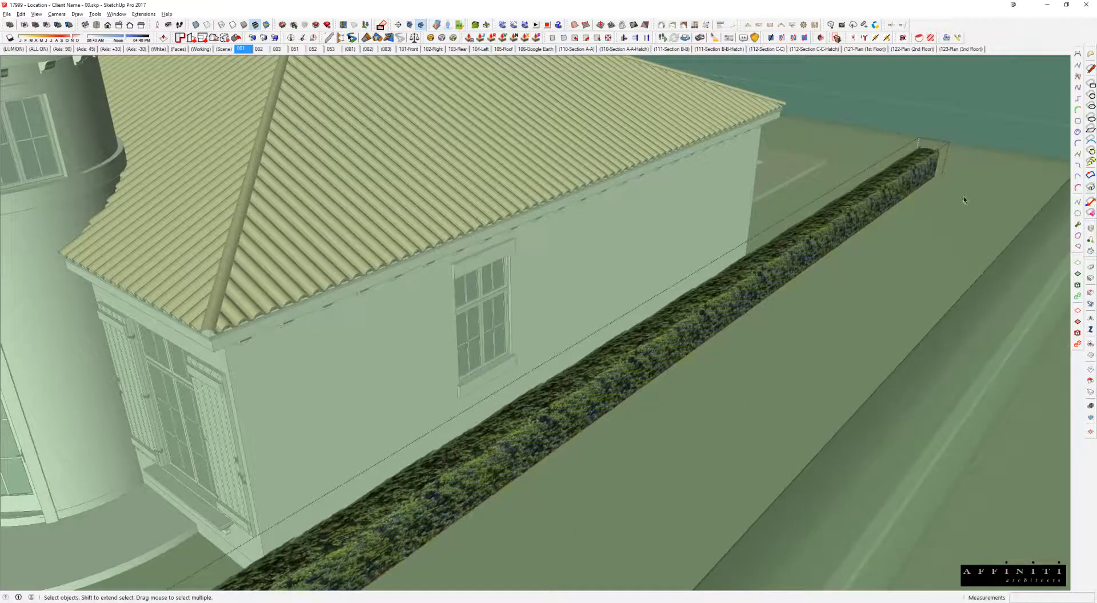
key(m)
click(937, 178)
click(771, 298)
scroll(756, 289, down, 3)
middle_drag(740, 295, 367, 325)
key(space)
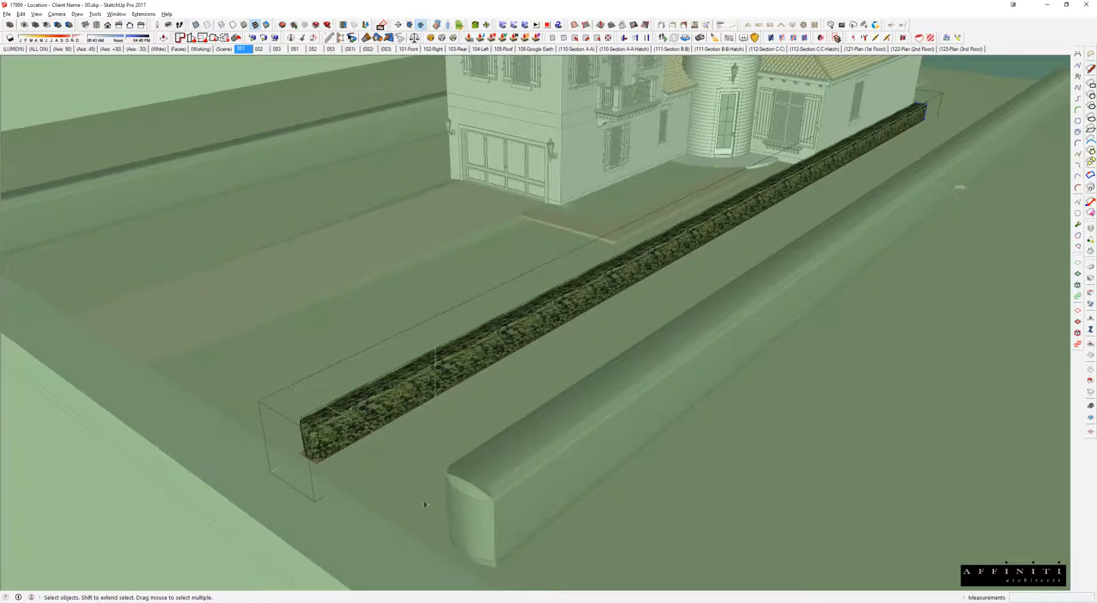
- Shorten the low hedge from the street side by moving its front end to the wall corner beside the entry window
middle_drag(386, 461, 665, 401)
scroll(666, 401, up, 5)
key(m)
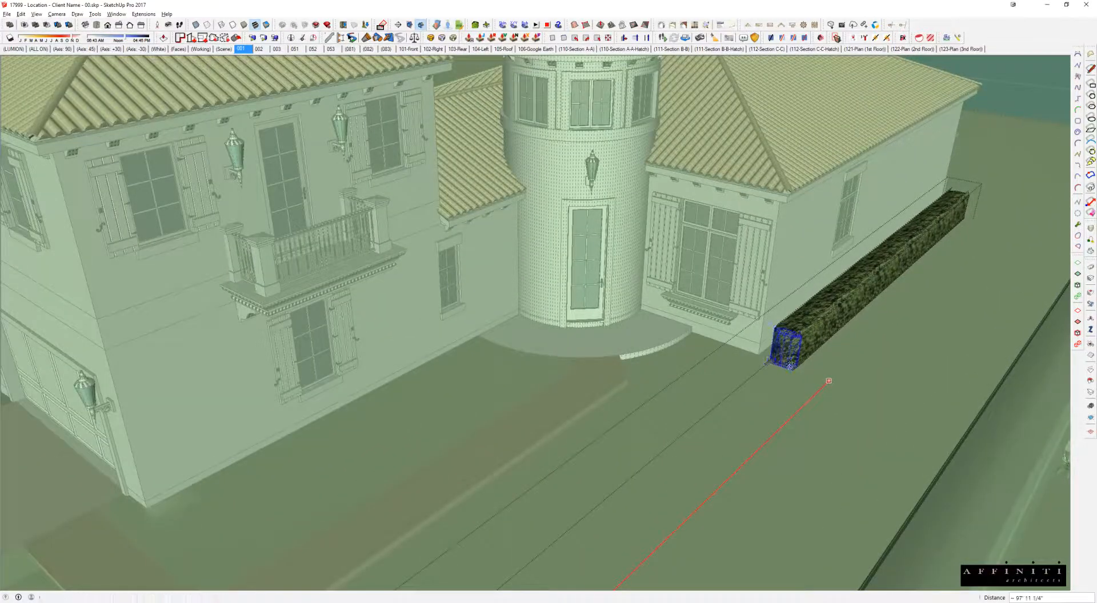
scroll(824, 386, up, 6)
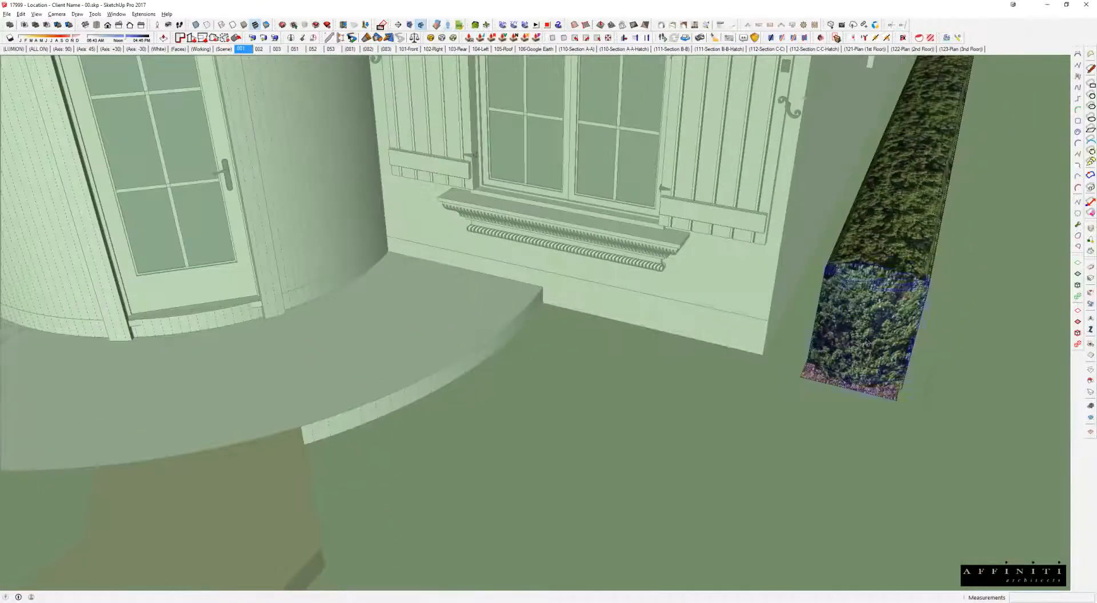
click(859, 406)
key(m)
click(852, 436)
scroll(816, 417, down, 10)
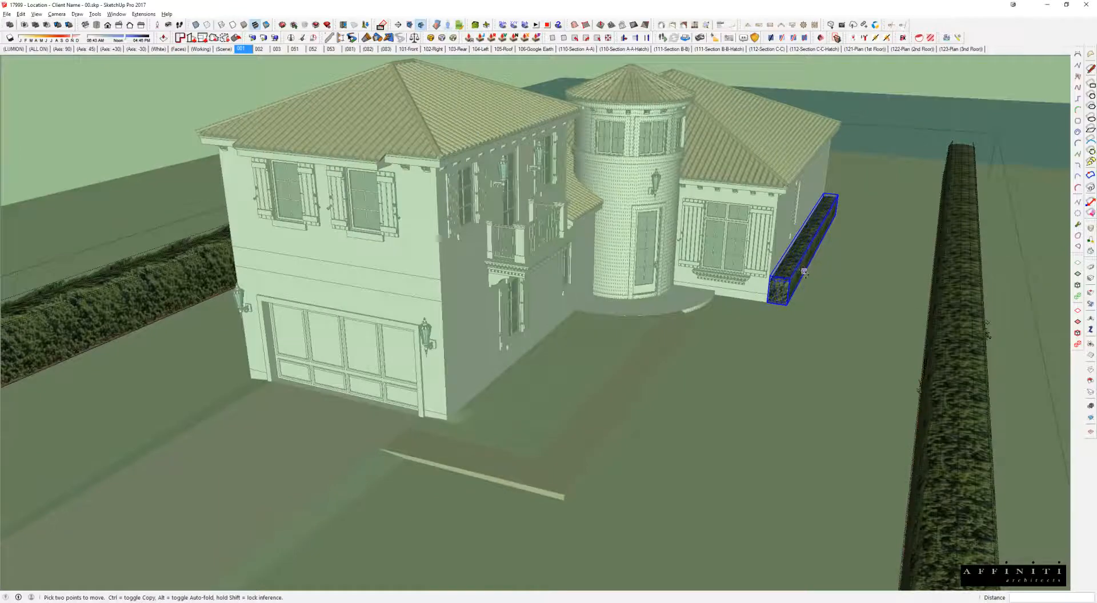
- Copy the shortened hedge about 60' across to the garage side wall, ending near the garage's front corner
click(789, 314)
middle_drag(688, 334, 983, 366)
scroll(823, 365, up, 3)
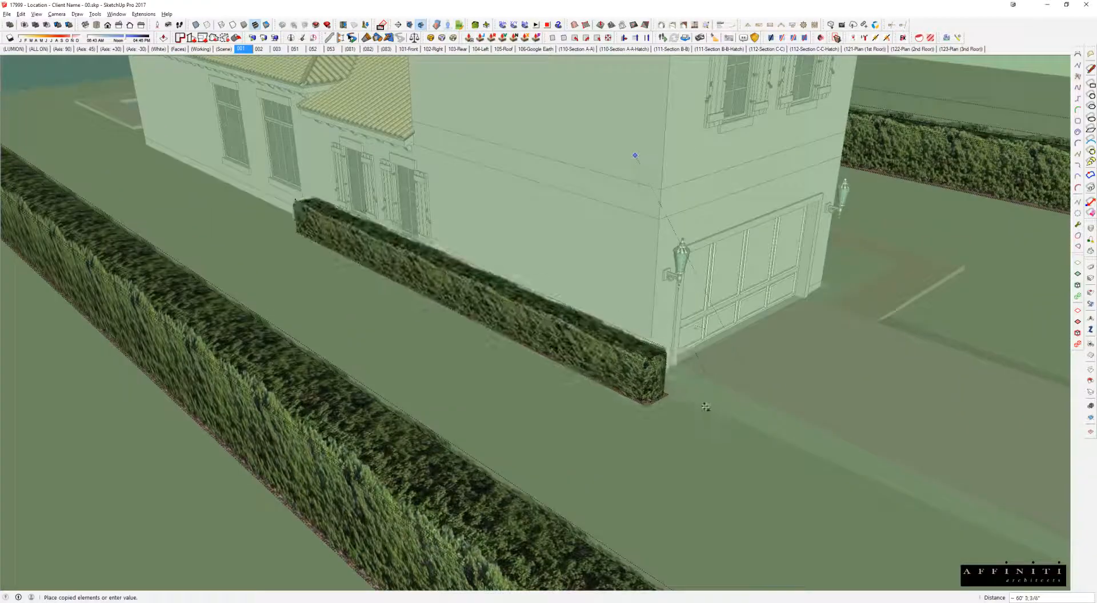
click(683, 396)
- Lengthen the garage-side hedge copy by moving its rear end geometry toward the back along the wall
key(space)
double_click(302, 210)
drag(241, 161, 360, 260)
middle_drag(400, 269, 812, 422)
key(m)
click(631, 359)
click(262, 362)
middle_drag(436, 282, 240, 211)
middle_drag(572, 274, 367, 214)
scroll(401, 278, up, 4)
scroll(366, 214, up, 2)
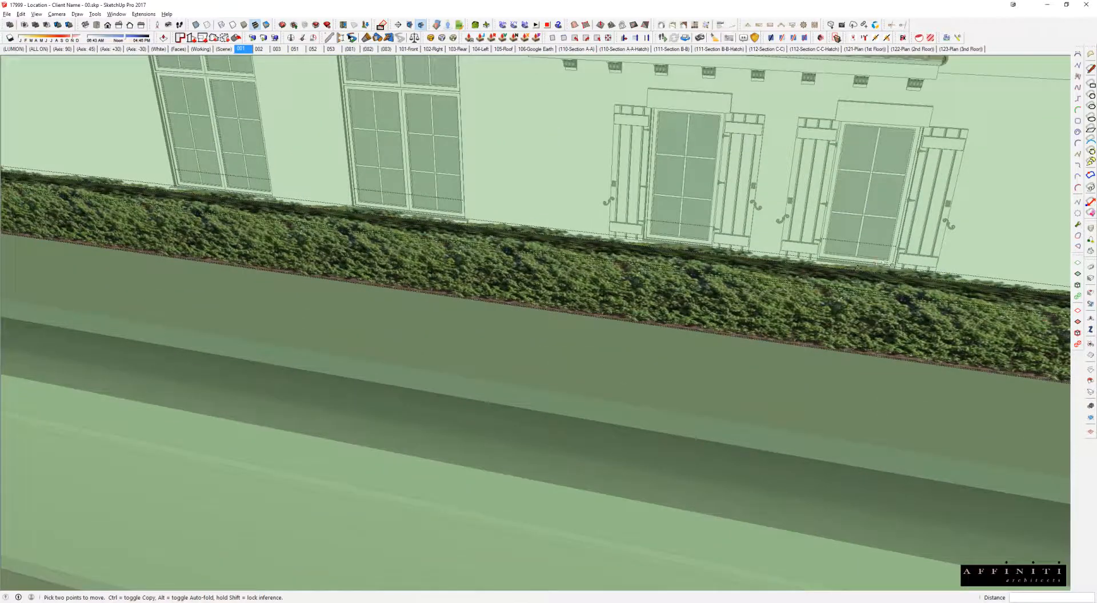
middle_drag(884, 263, 587, 279)
scroll(588, 280, down, 5)
middle_drag(809, 270, 542, 269)
key(space)
- Isolate the landscaping, move the loose grass clump and flowering plant beside the front walkway, and show the house again
scroll(541, 270, down, 1)
scroll(763, 310, down, 3)
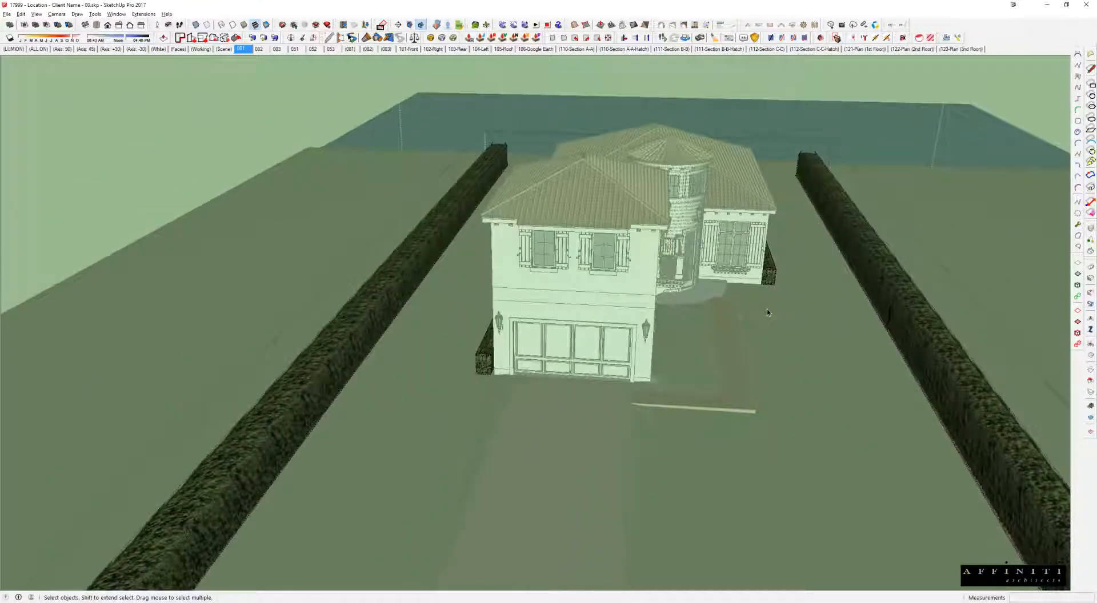
scroll(834, 336, down, 2)
middle_drag(834, 336, 657, 303)
key(shift+h)
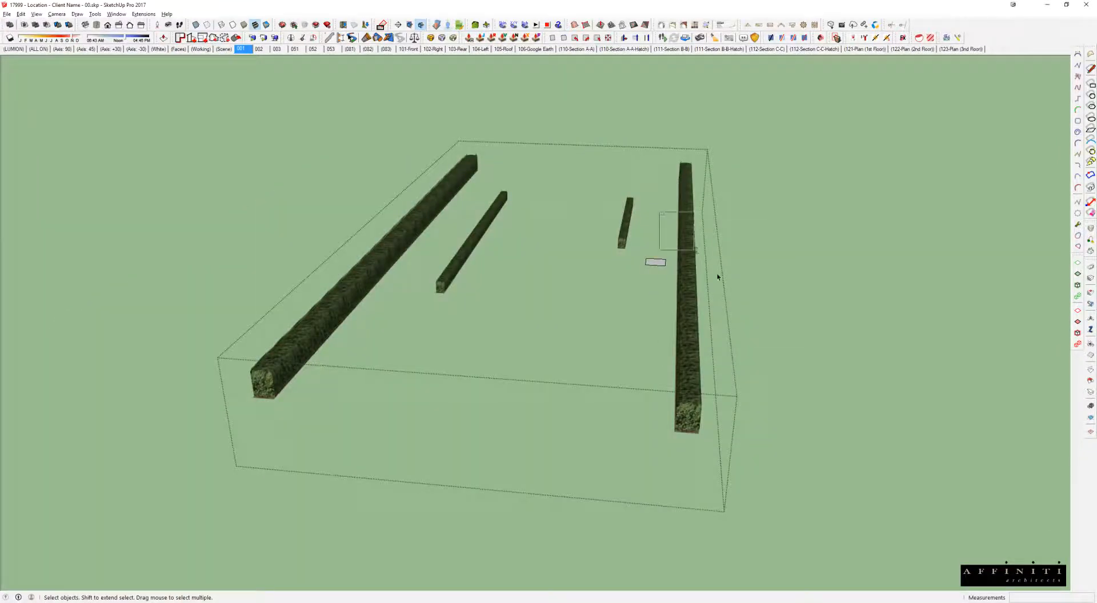
scroll(681, 240, up, 2)
key(m)
click(760, 320)
click(644, 356)
key(h)
key(space)
scroll(543, 316, up, 4)
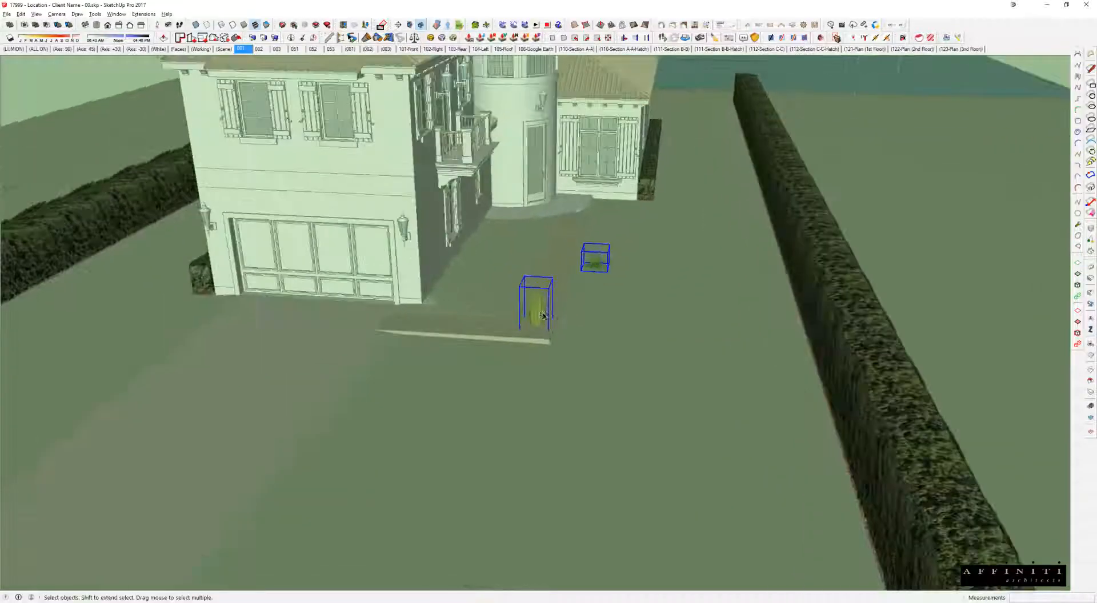
- Move the grass clump beneath the front window, beside the end of the low hedge
scroll(540, 316, up, 3)
key(m)
click(548, 412)
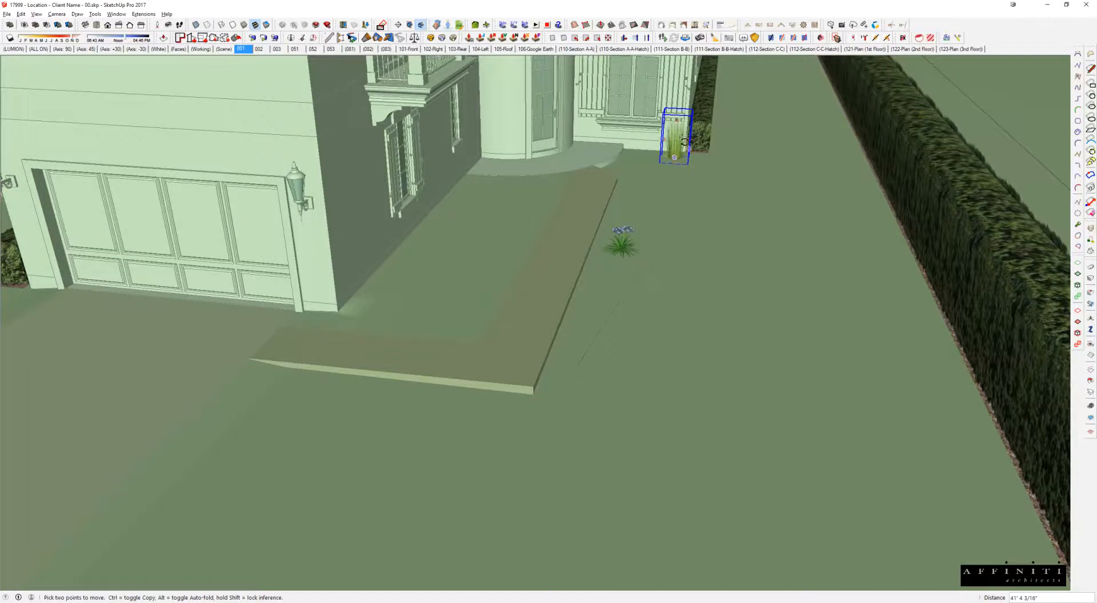
scroll(696, 160, up, 3)
middle_drag(680, 134, 466, 428)
scroll(740, 337, up, 3)
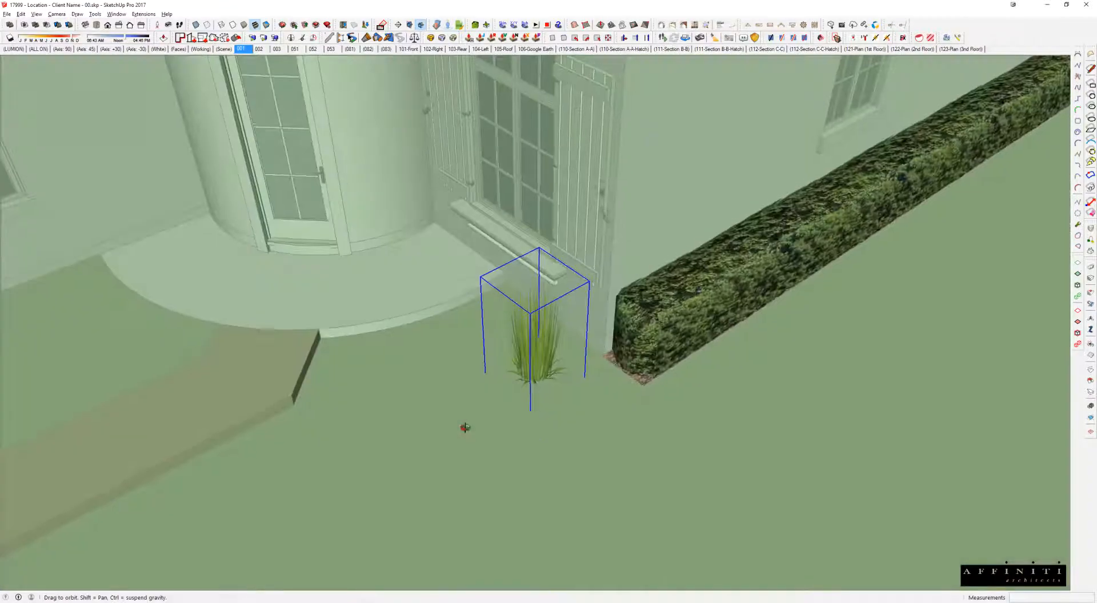
- Copy the grass clump along the wall beneath the front window as a 3x array
key(ctrl)
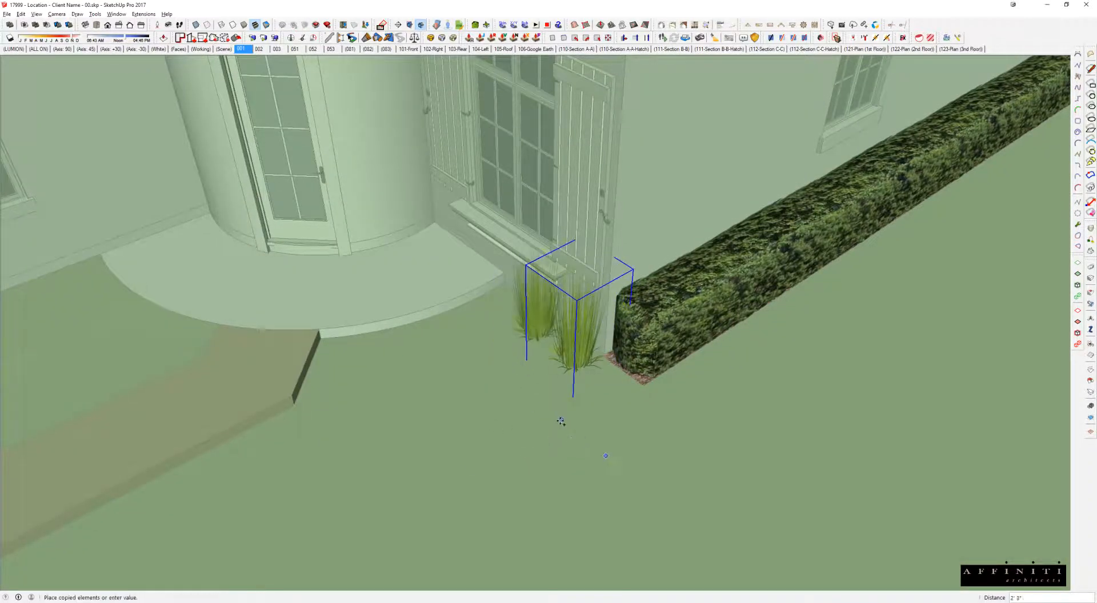
click(572, 431)
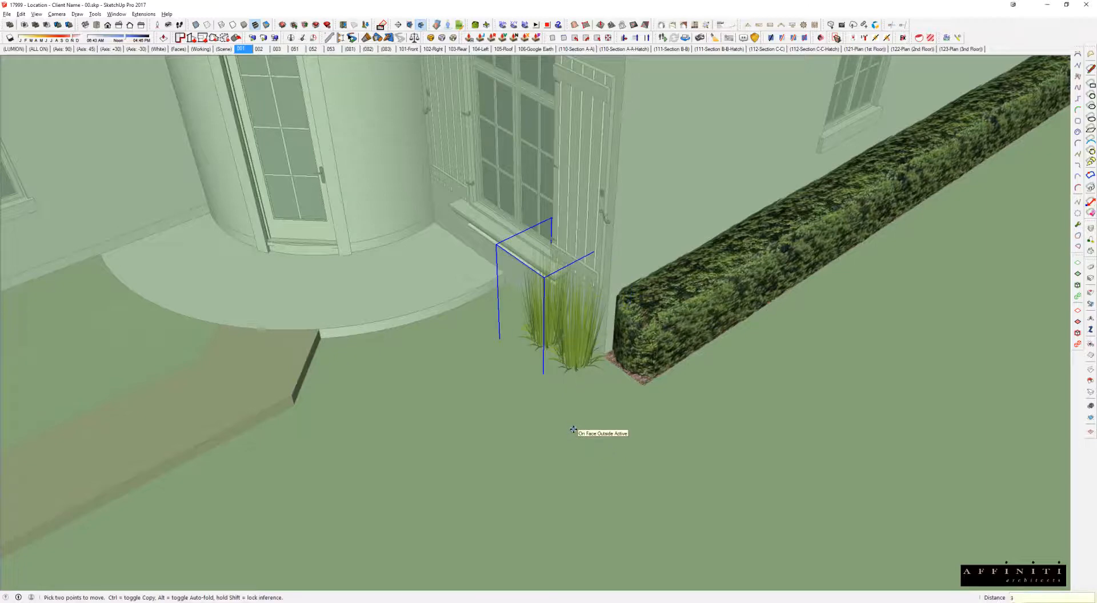
text(3x)
key(Return)
key(space)
- Make a rotated copy of the window's grass row, turned parallel to the garage's side wall
scroll(546, 379, down, 5)
middle_drag(616, 335, 789, 274)
scroll(817, 257, up, 3)
click(800, 228)
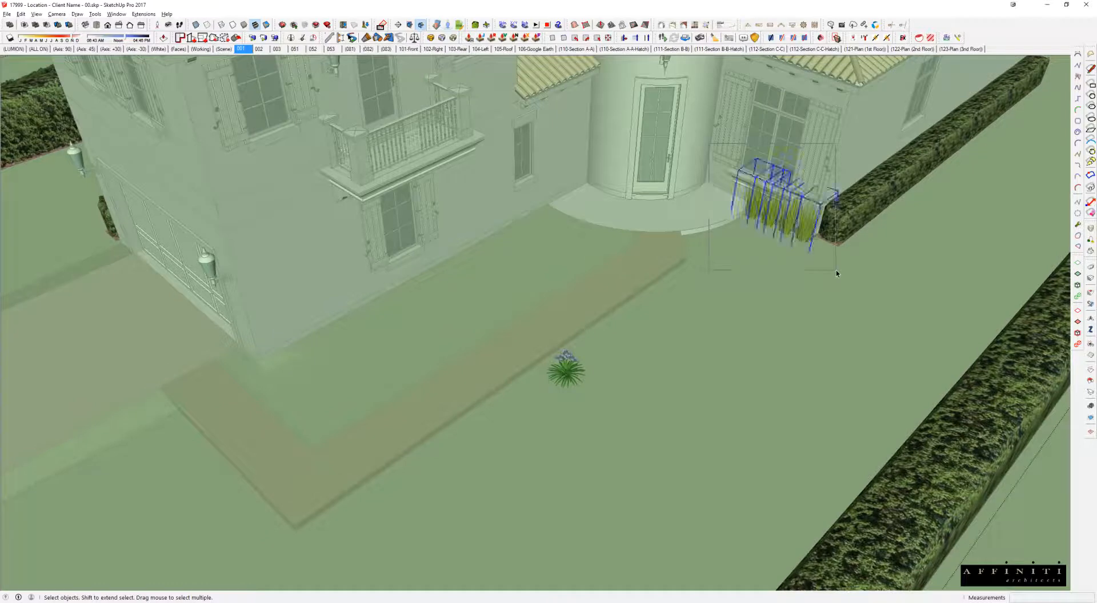
key(q)
click(736, 323)
click(781, 301)
key(ctrl)
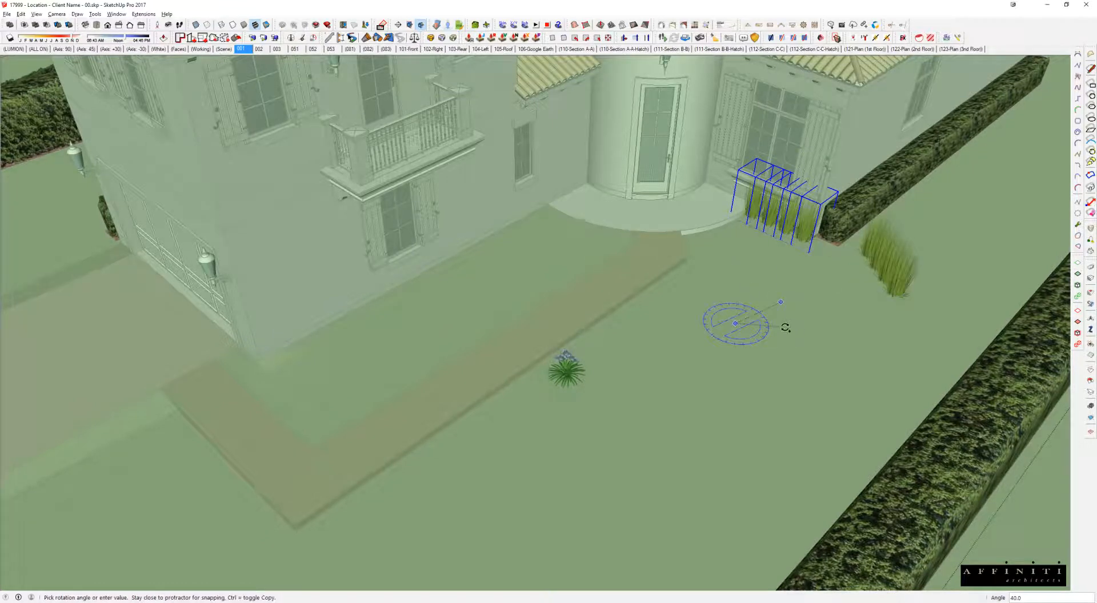
key(Return)
- Move the rotated grass row about 31' to the garage's side wall, beside the curved entry porch
key(m)
click(805, 394)
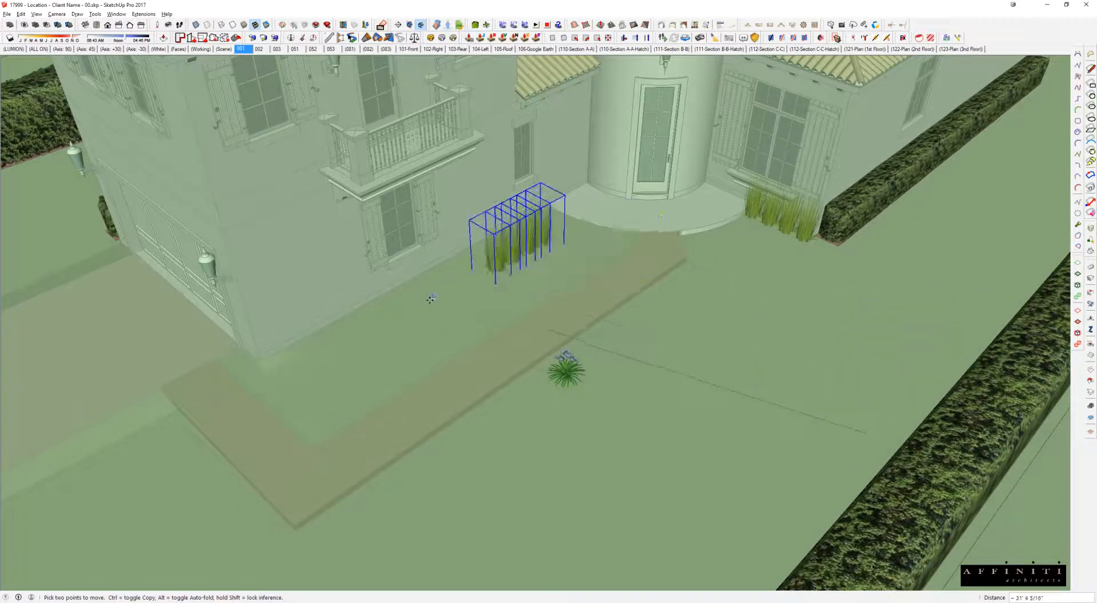
click(434, 294)
scroll(440, 292, up, 3)
scroll(496, 301, up, 2)
- Copy the grass row end to end along the garage's side wall as a 2x array
click(497, 300)
key(ctrl)
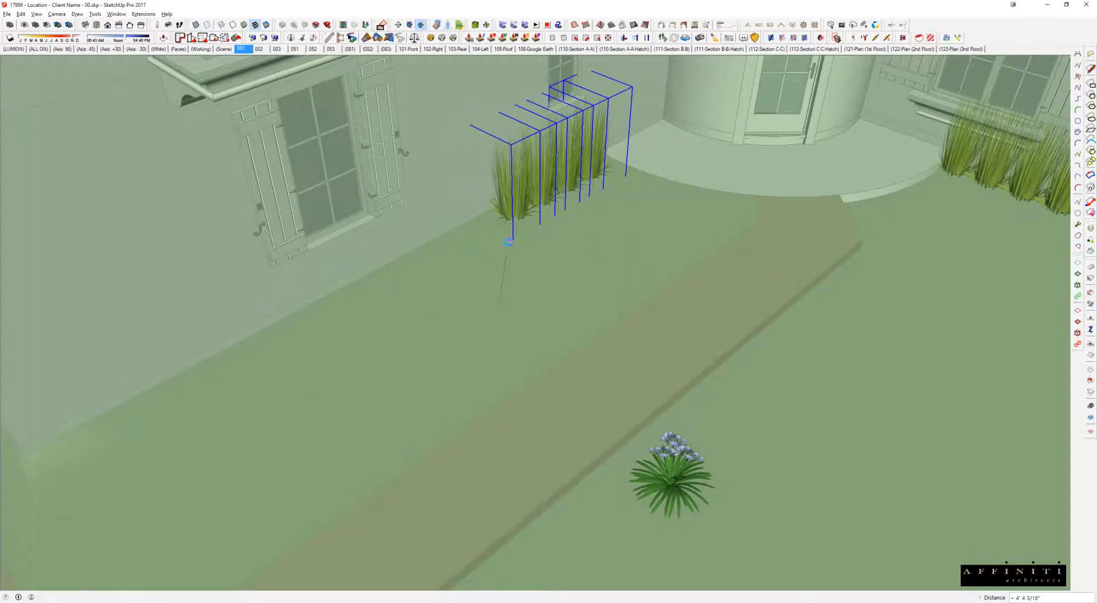
click(394, 303)
key(Return)
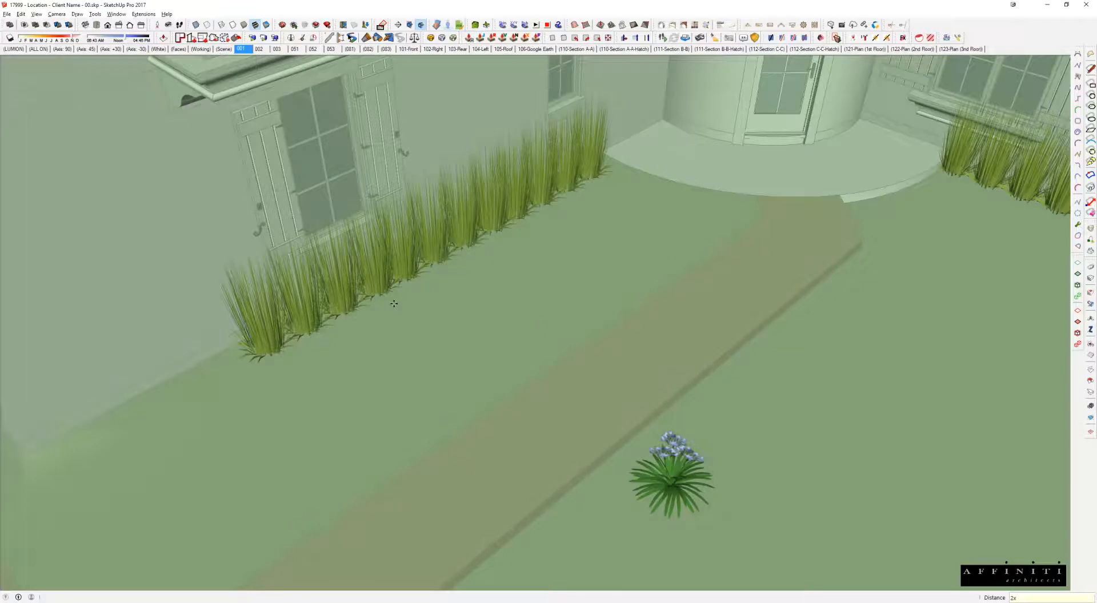
- Extend the grass row to the garage's front corner by copying its last clumps along the wall
key(space)
scroll(495, 251, down, 3)
shift+middle_drag(495, 240, 643, 149)
scroll(411, 274, up, 3)
click(390, 303)
key(m)
scroll(419, 336, up, 1)
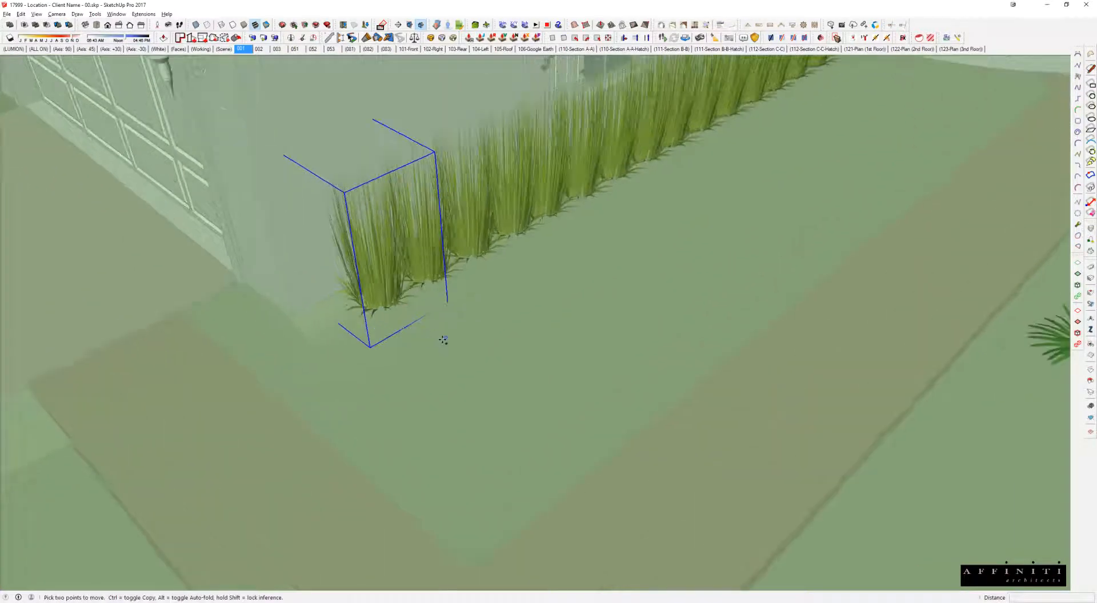
click(445, 338)
key(ctrl)
click(401, 365)
scroll(448, 315, down, 4)
middle_drag(448, 316, 554, 326)
key(space)
- Move the blue flowering plant to the edge of the curved entry porch and place a copy beside it
click(678, 366)
scroll(655, 349, up, 2)
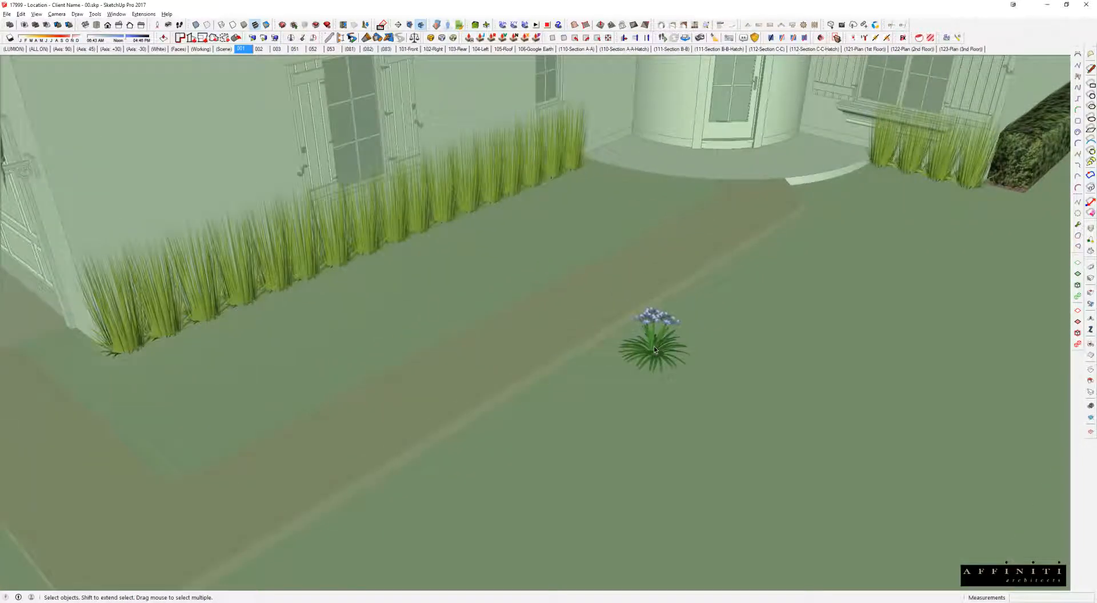
click(654, 347)
middle_drag(653, 347, 750, 429)
key(m)
click(891, 542)
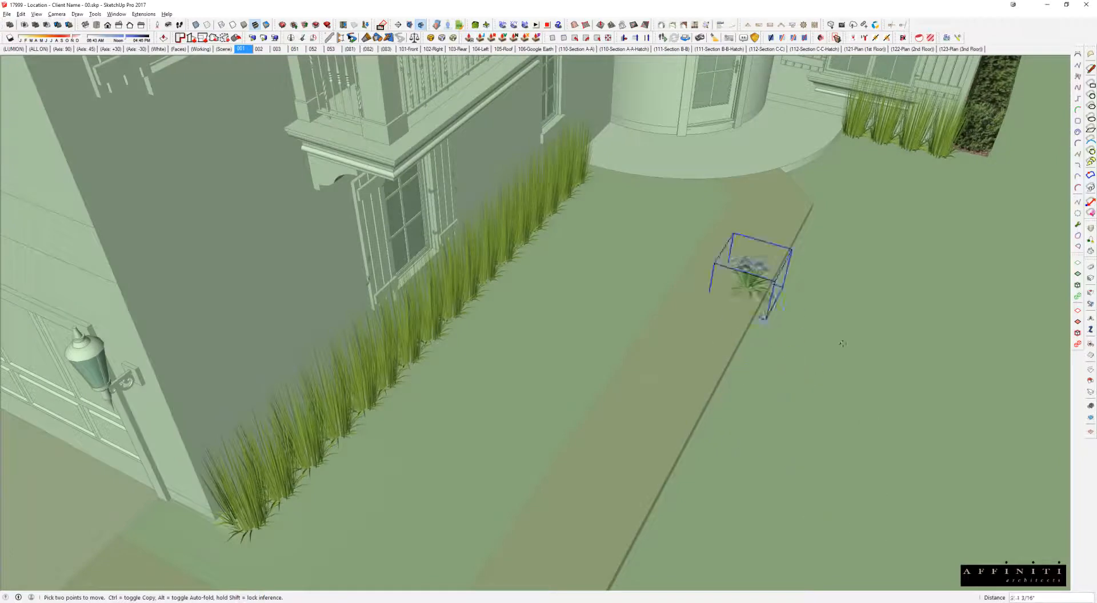
key(ctrl)
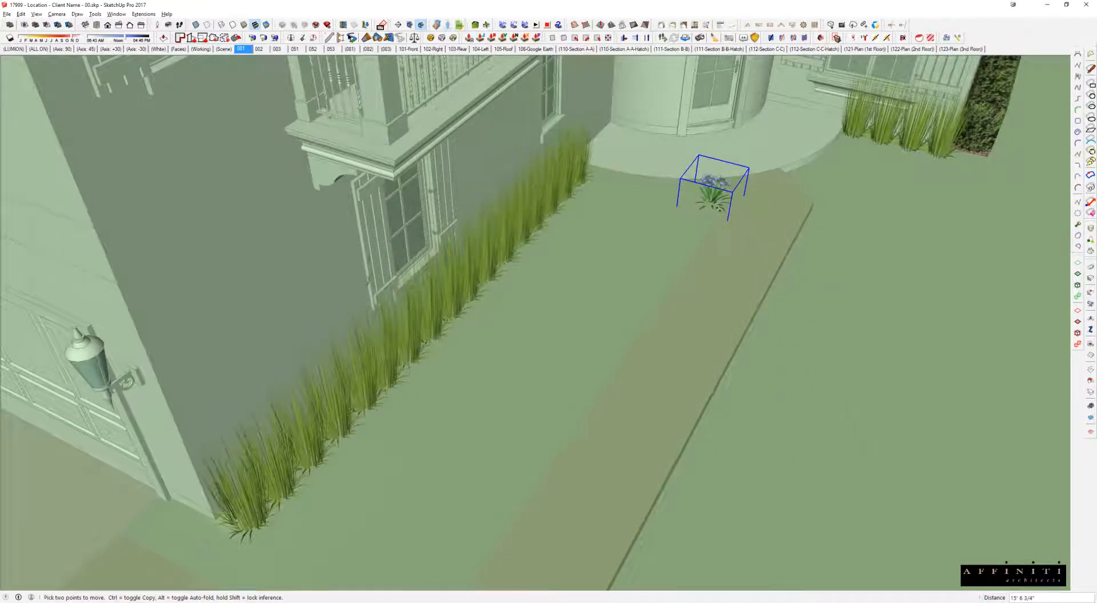
scroll(711, 194, up, 2)
click(627, 227)
middle_drag(627, 227, 644, 420)
key(space)
- Move the flowering plant nearest the walkway up against the porch's curved edge
click(649, 446)
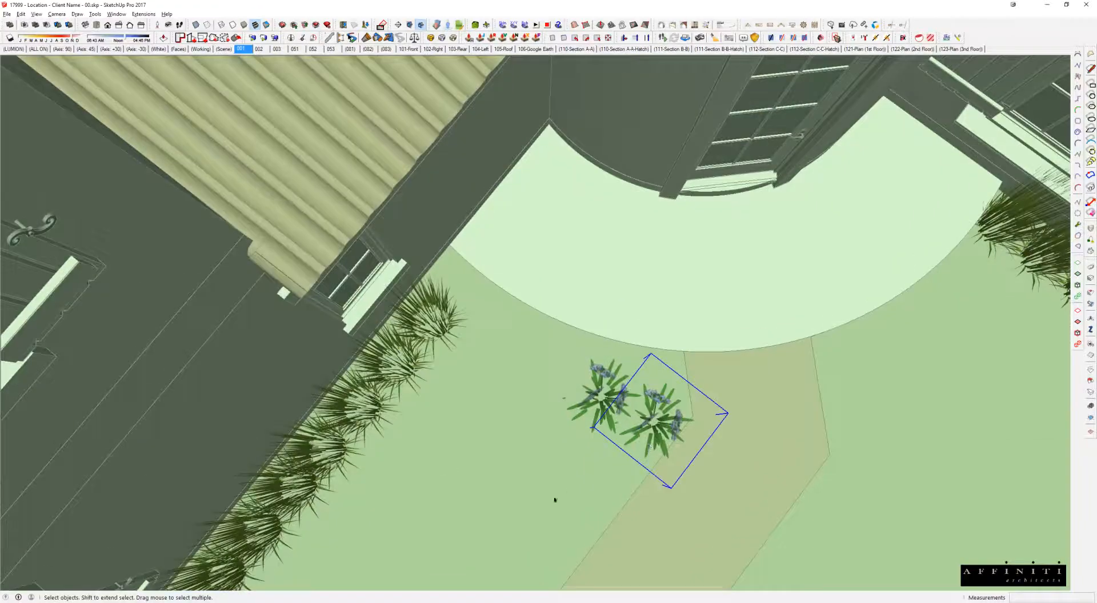
click(518, 523)
click(526, 474)
key(space)
- Move the second flowering plant against the porch's curved edge and copy it along the edge towards the garage wall
click(591, 422)
key(m)
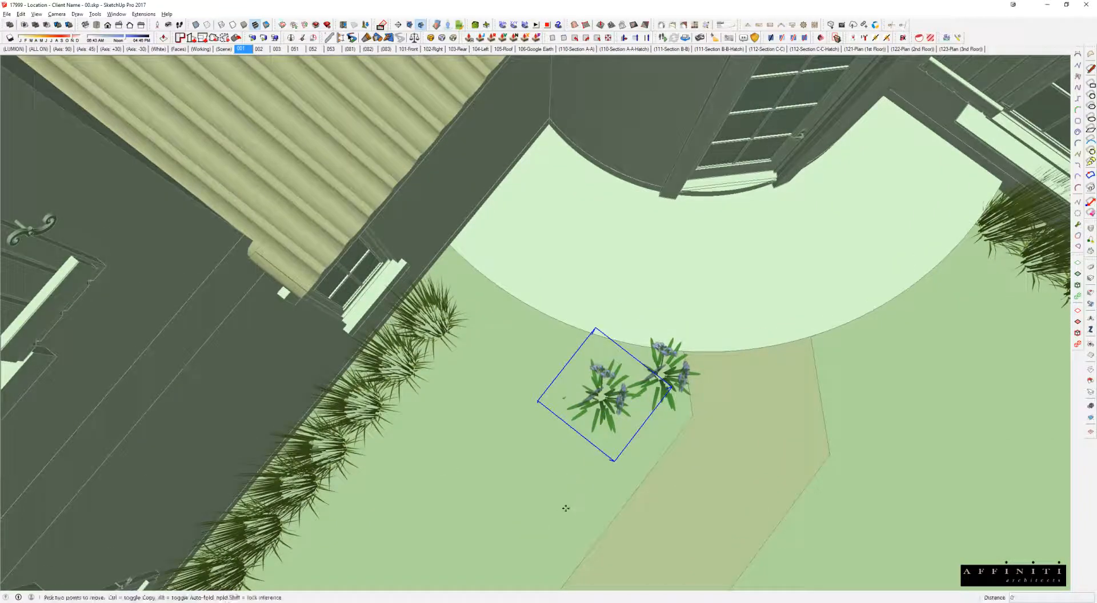
click(566, 508)
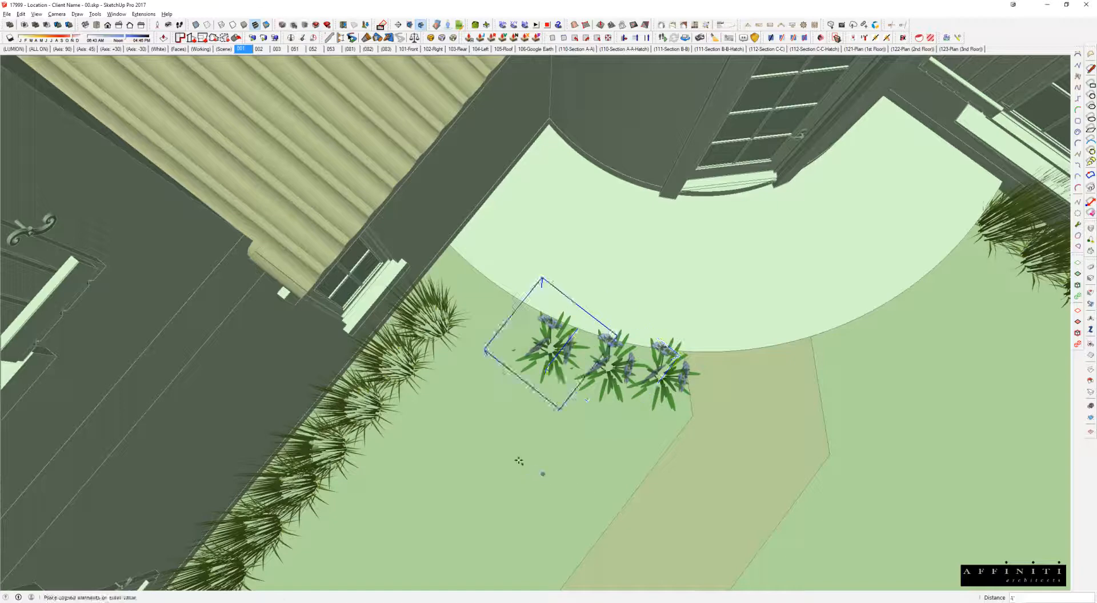
click(489, 452)
- Copy the end flowering plant across the walkway to the porch edge on its other side
key(ctrl)
click(480, 456)
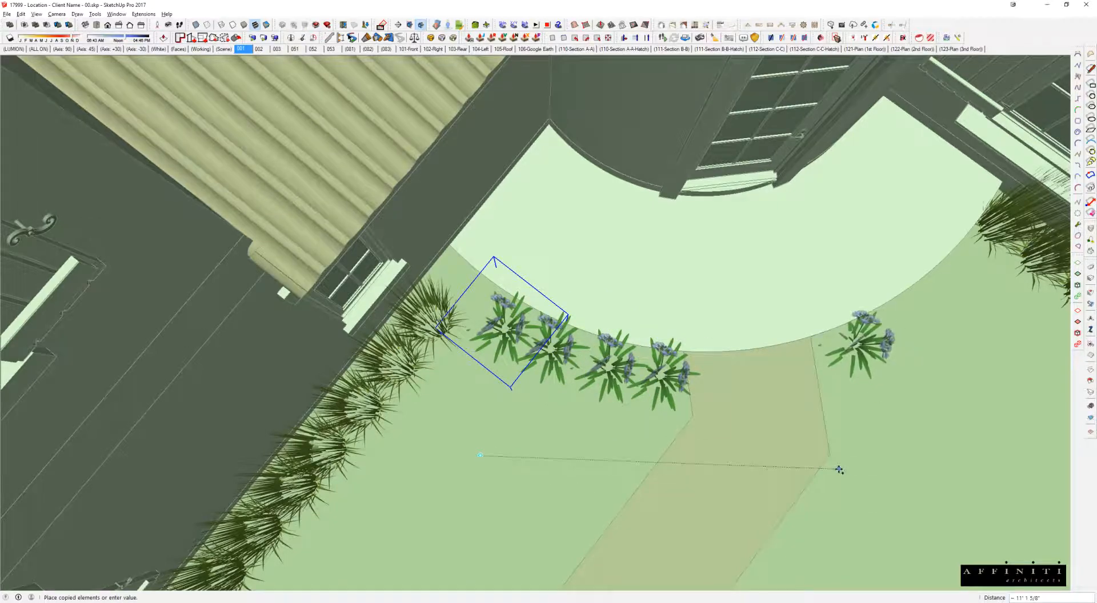
scroll(839, 470, down, 3)
click(537, 374)
- Place three further copies of the flowering plant along the porch's curve, from the walkway to the grasses under the front window
key(ctrl)
click(652, 397)
click(712, 379)
key(ctrl)
click(638, 390)
click(691, 368)
key(ctrl)
click(666, 375)
click(703, 336)
key(space)
- Open the lawn group for editing in a closer perspective view of the entry porch
middle_drag(594, 503, 747, 276)
click(746, 276)
scroll(749, 169, up, 3)
shift+middle_drag(749, 171, 789, 289)
scroll(684, 338, down, 3)
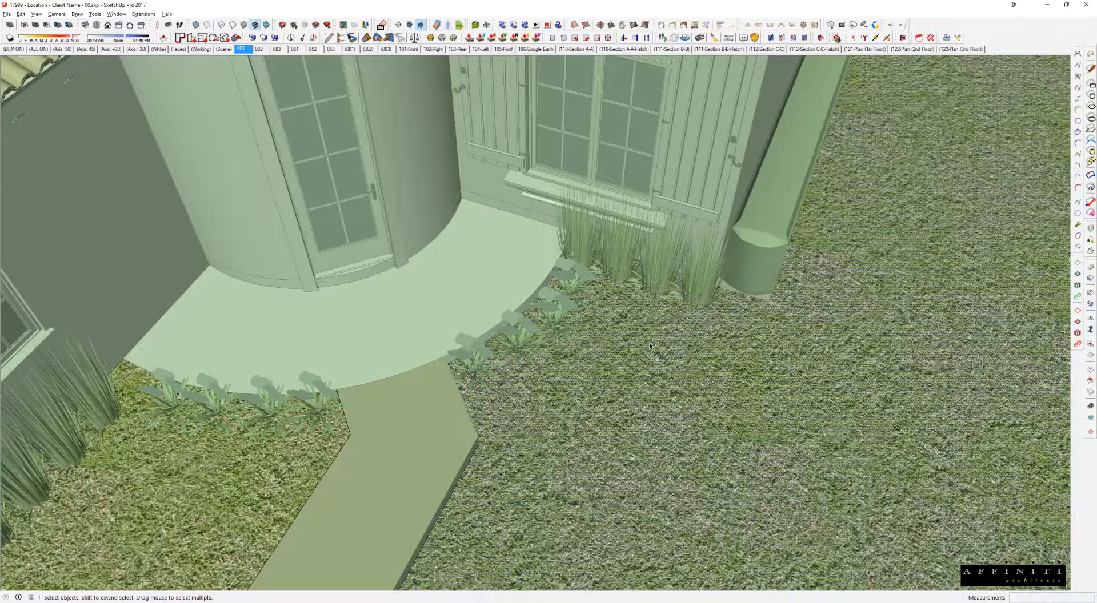
key(h)
middle_drag(649, 343, 767, 359)
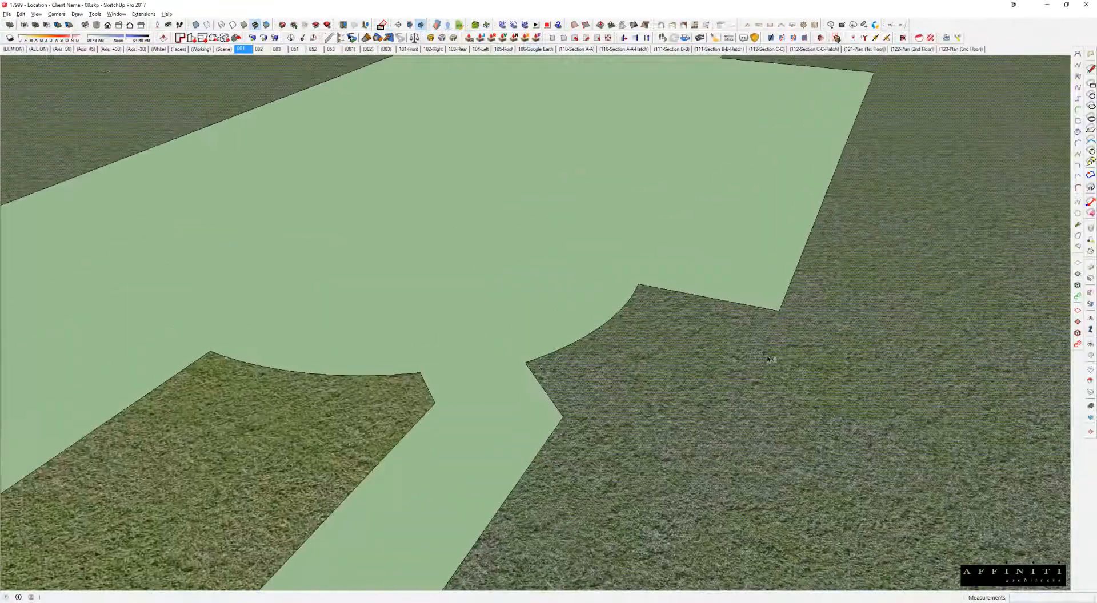
scroll(767, 359, down, 2)
scroll(679, 322, up, 2)
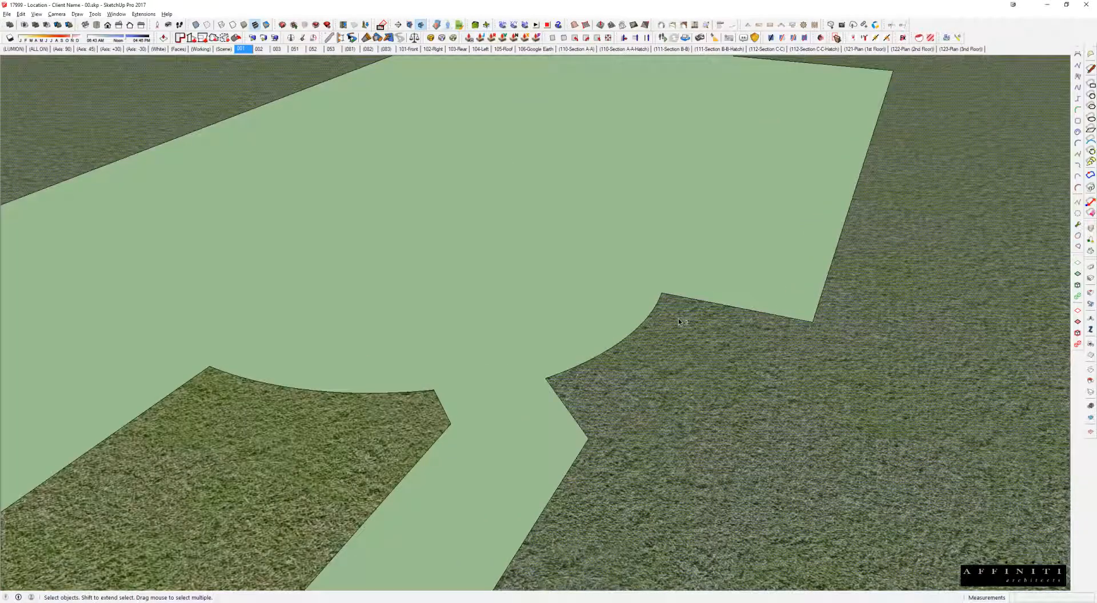
key(h)
middle_drag(682, 323, 646, 344)
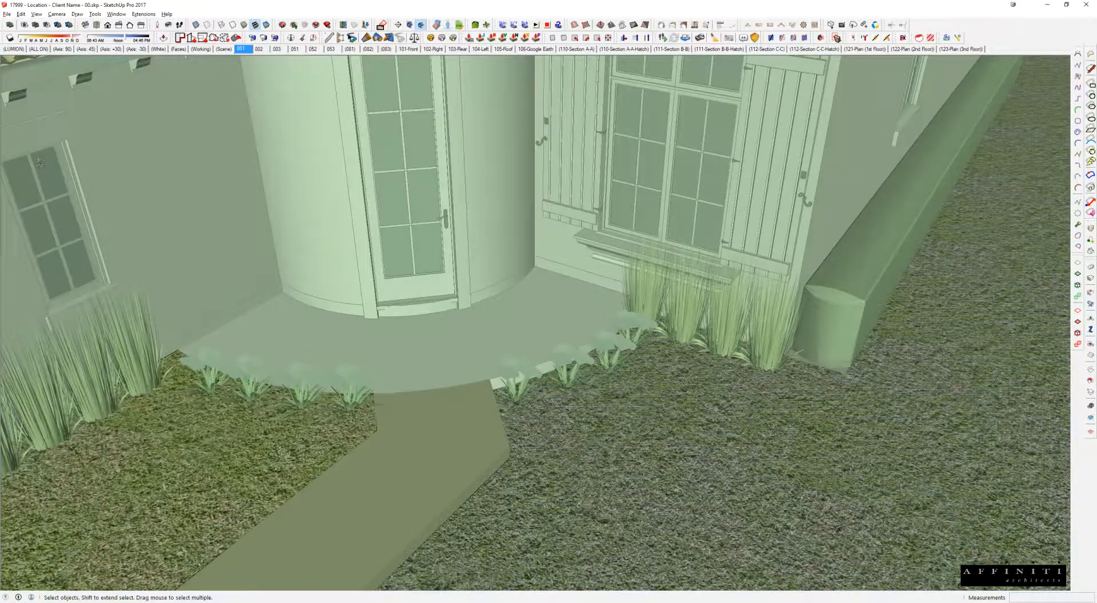
- Turn off the visibility of the SITE - FLORA layer
drag(0, 41, 636, 92)
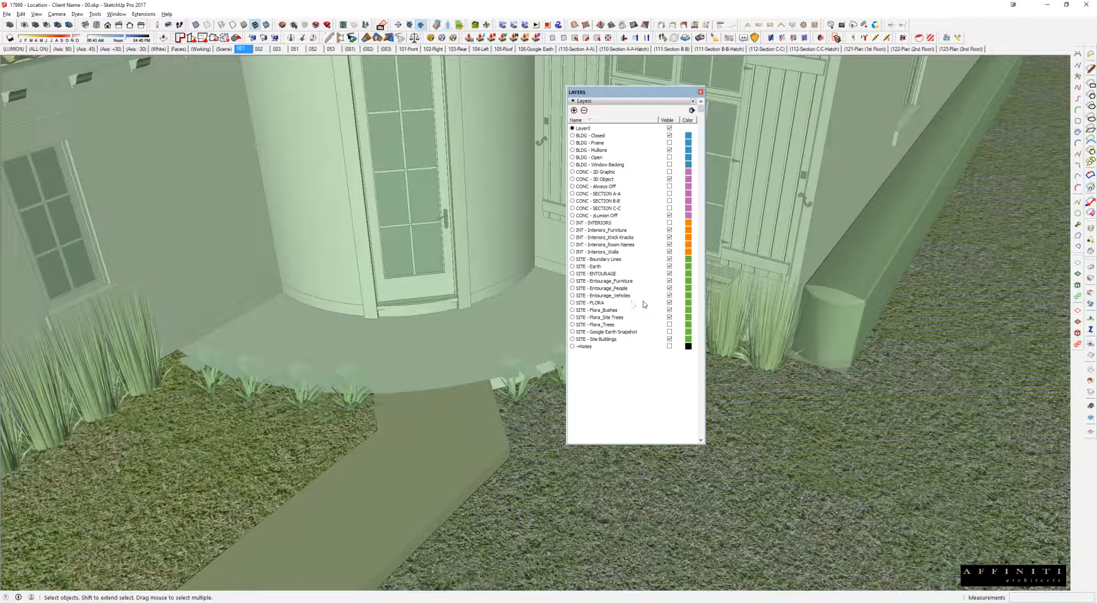
click(669, 303)
drag(627, 100, 0, 146)
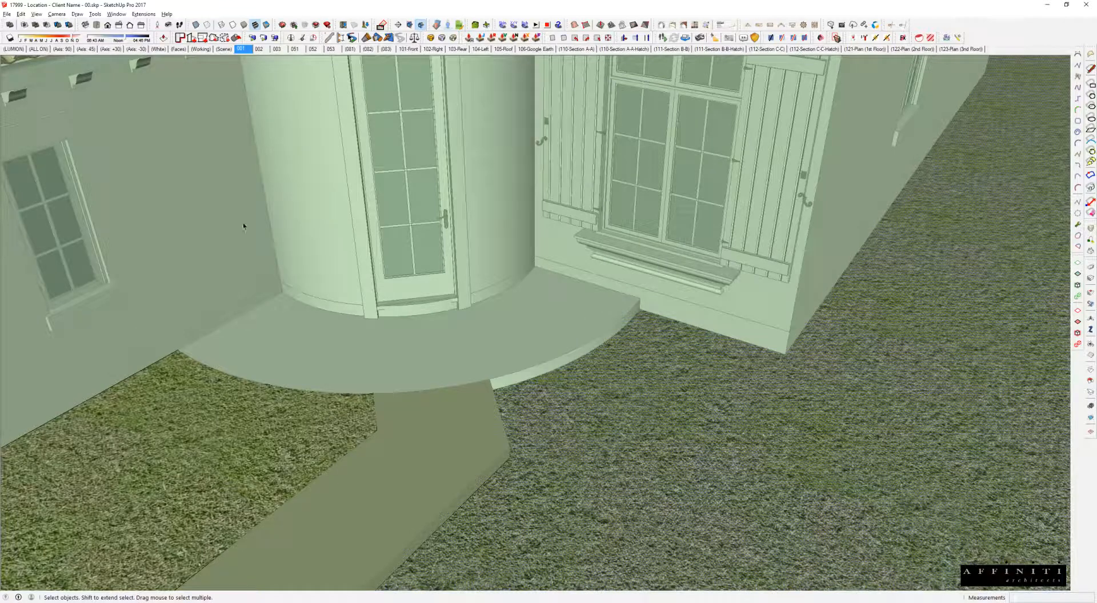
- With the rest of the model hidden, draw a freehand planting-bed outline on the lawn from the walkway edge around to the house's front corner
middle_drag(659, 332, 657, 334)
click(78, 14)
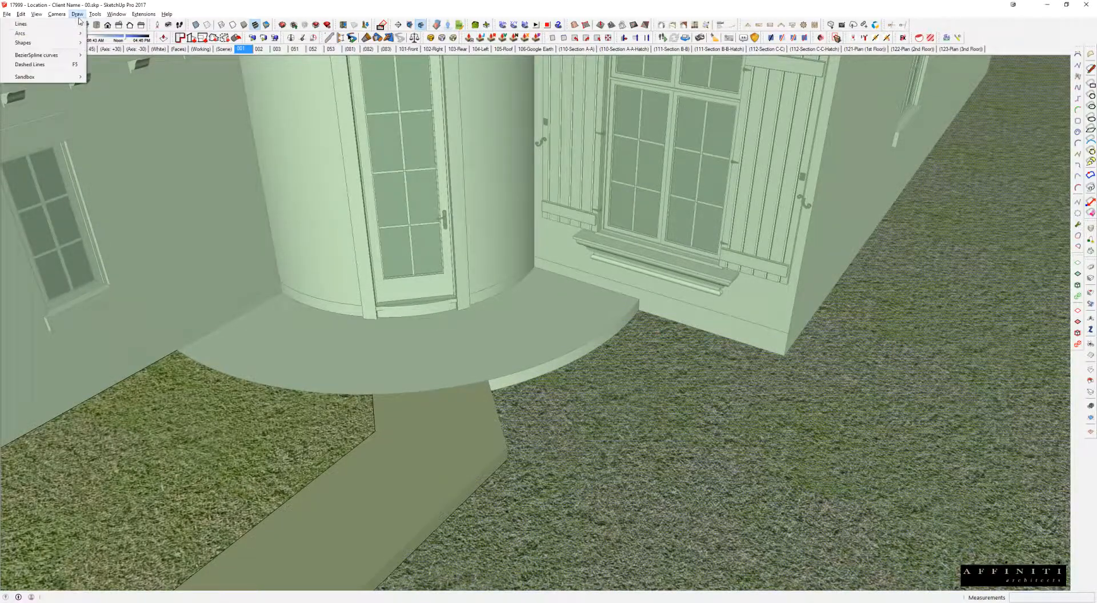
mouse_move(42, 29)
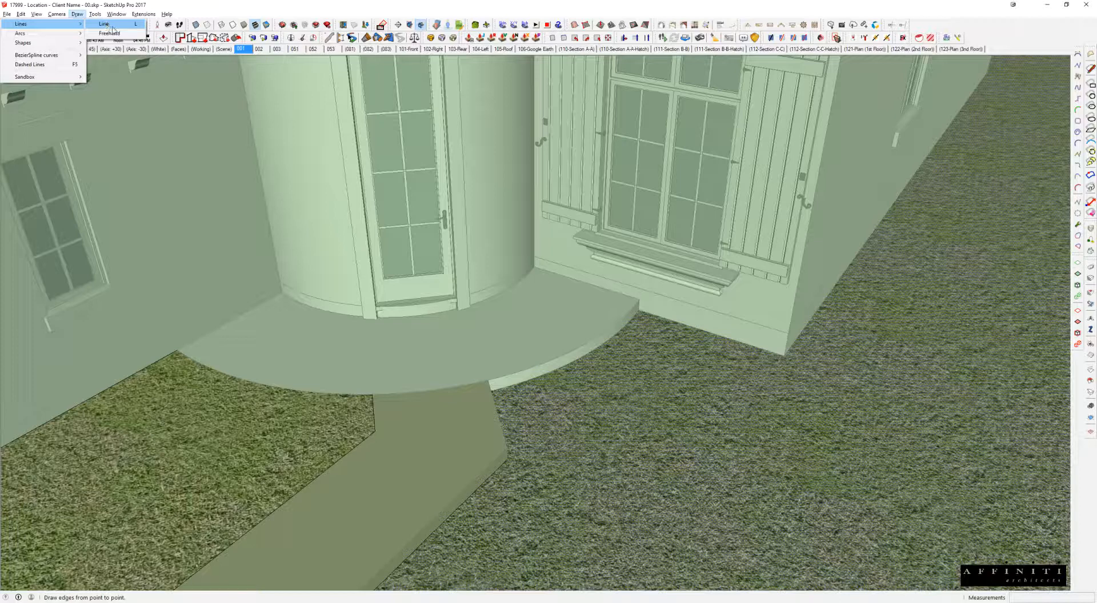
click(108, 33)
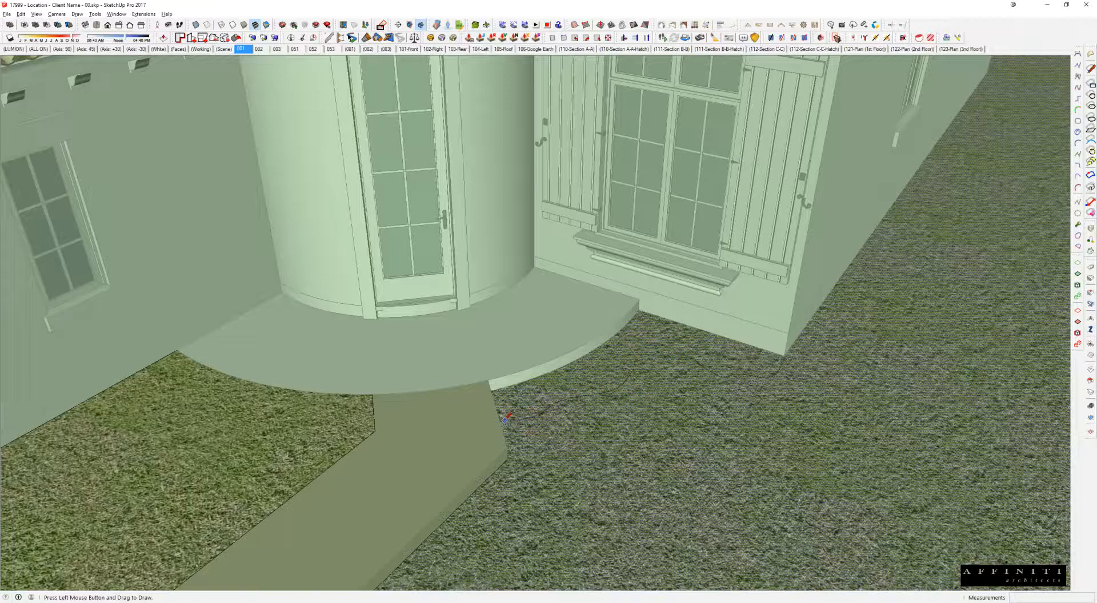
key(h)
scroll(620, 374, up, 7)
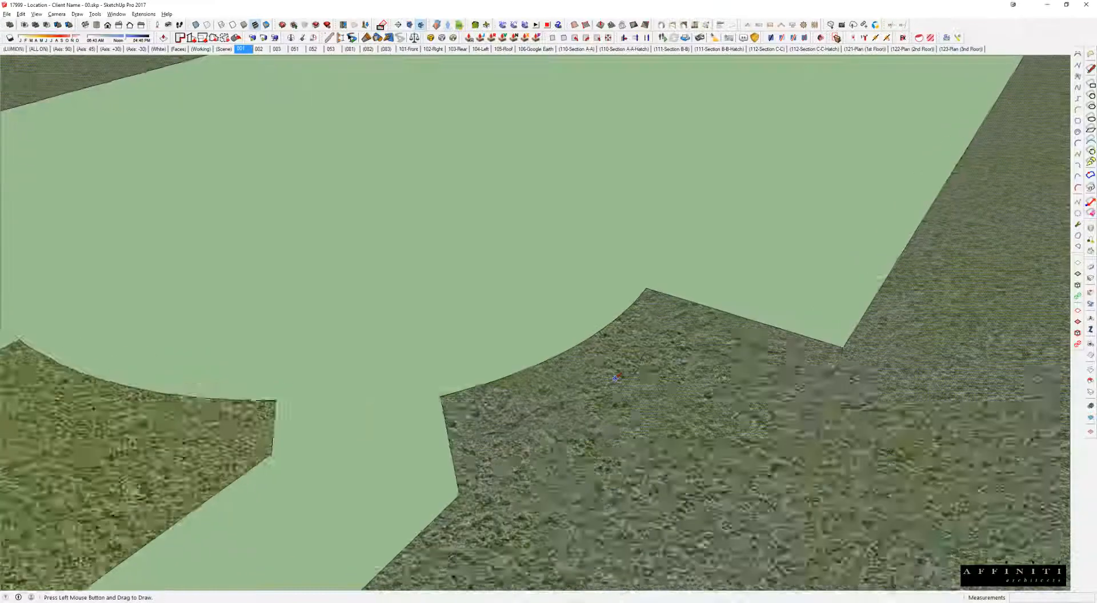
scroll(400, 444, up, 2)
- Move the bed outline's loose end onto the walkway edge to close off the bed as its own face
key(ctrl+t)
key(m)
click(389, 433)
click(347, 433)
scroll(777, 302, down, 7)
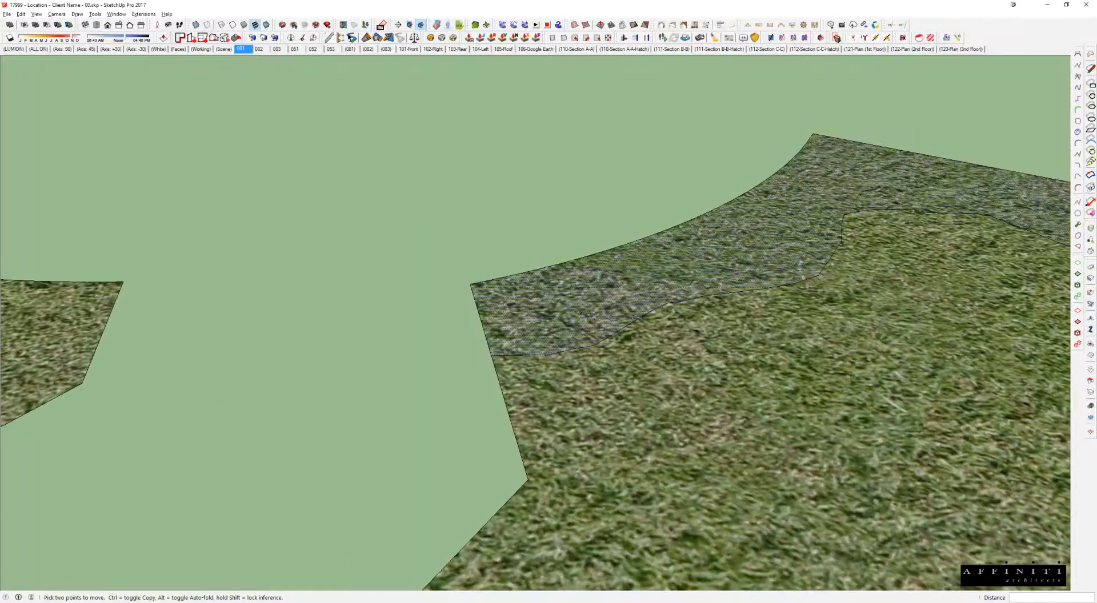
- Draw a freehand planting-bed outline on the lawn across the walkway, following the porch curve to the garage wall
middle_drag(746, 294, 757, 395)
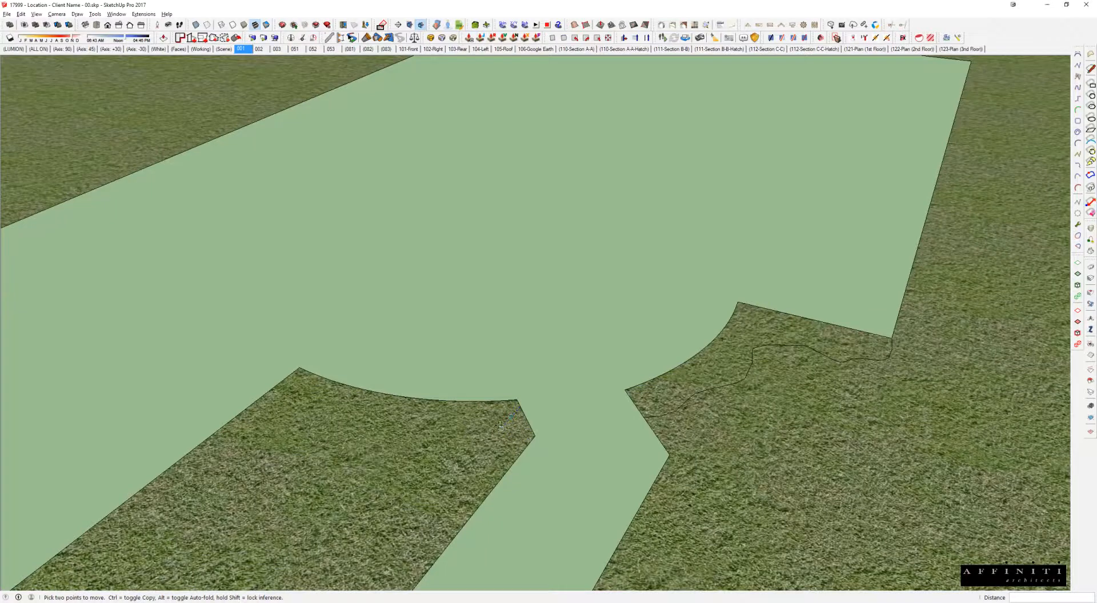
click(77, 14)
mouse_move(75, 24)
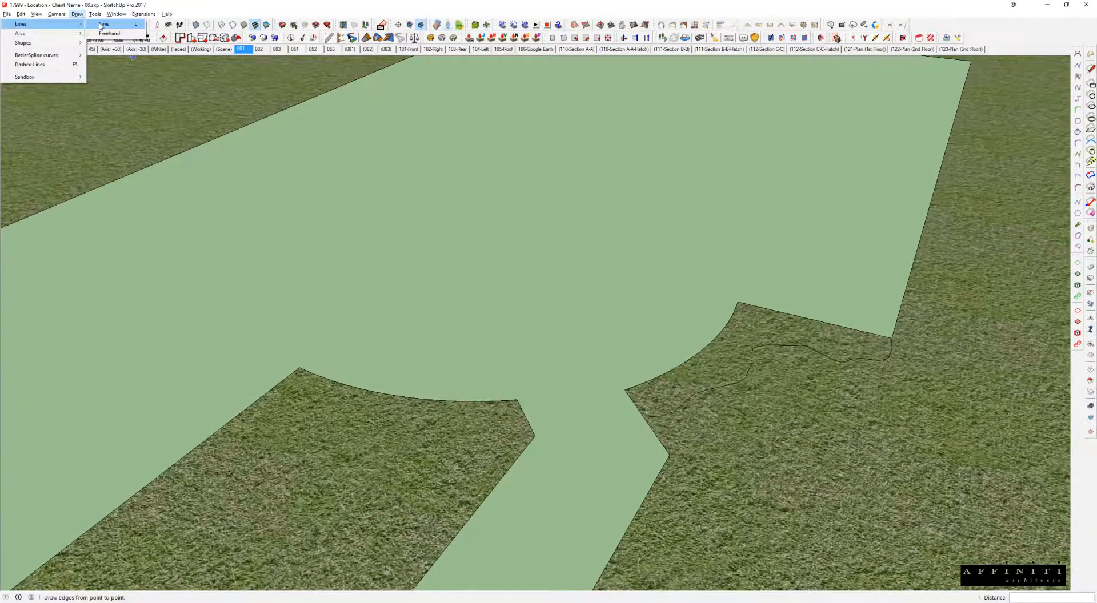
click(110, 33)
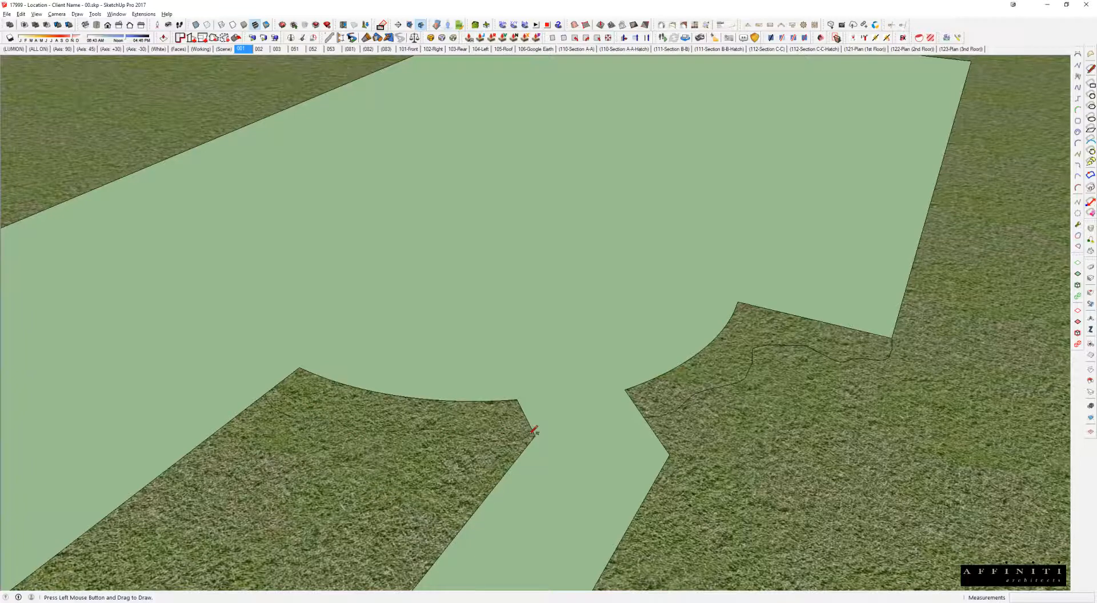
key(space)
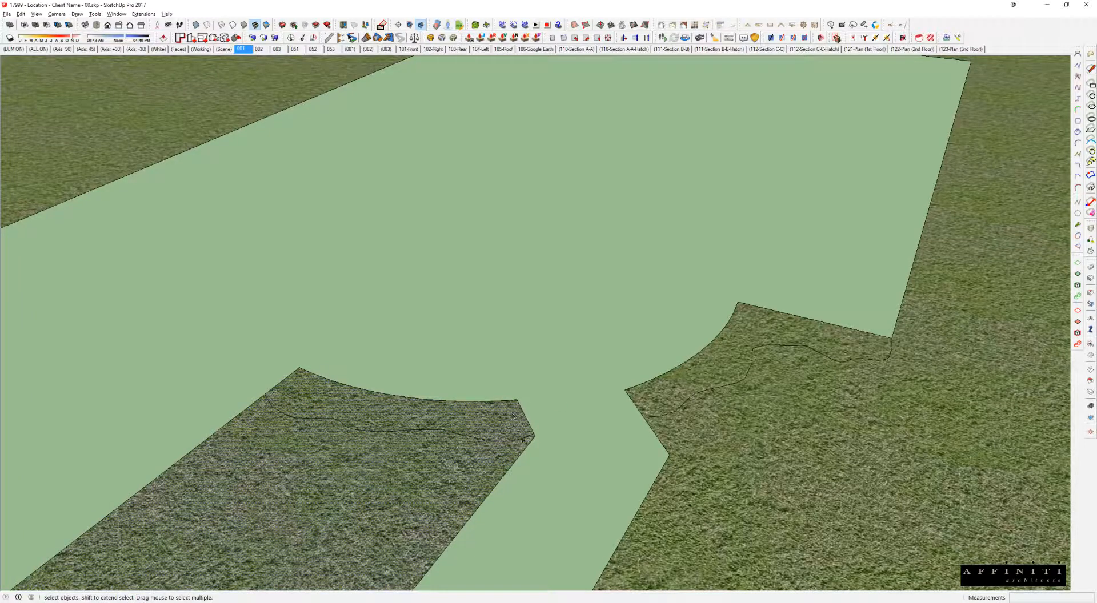
- Snap the second bed outline's loose end onto the walkway's edge
scroll(513, 415, up, 10)
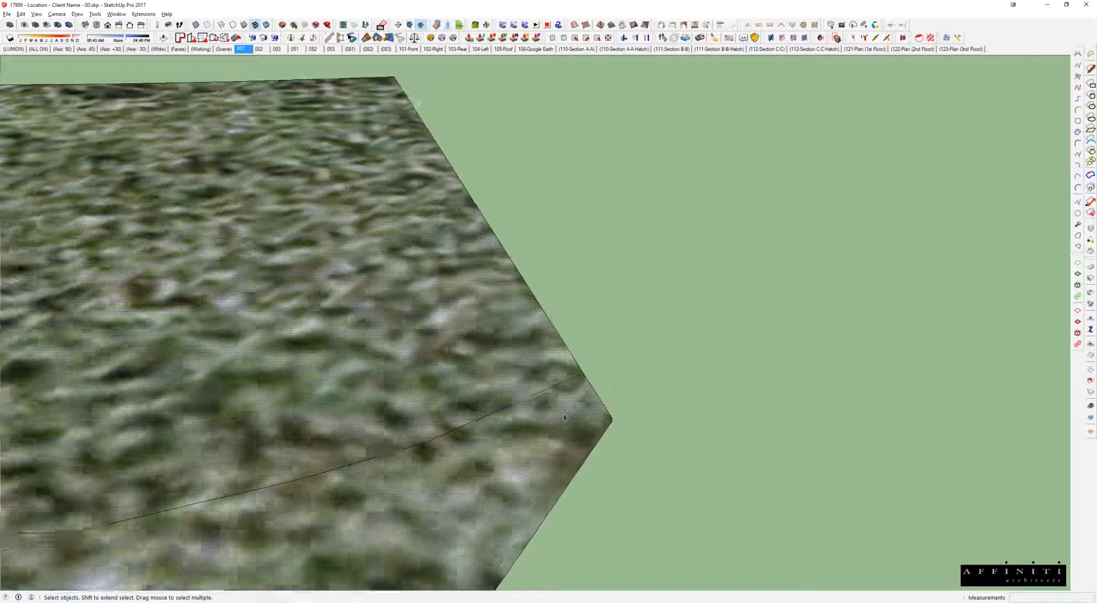
scroll(563, 417, up, 2)
key(m)
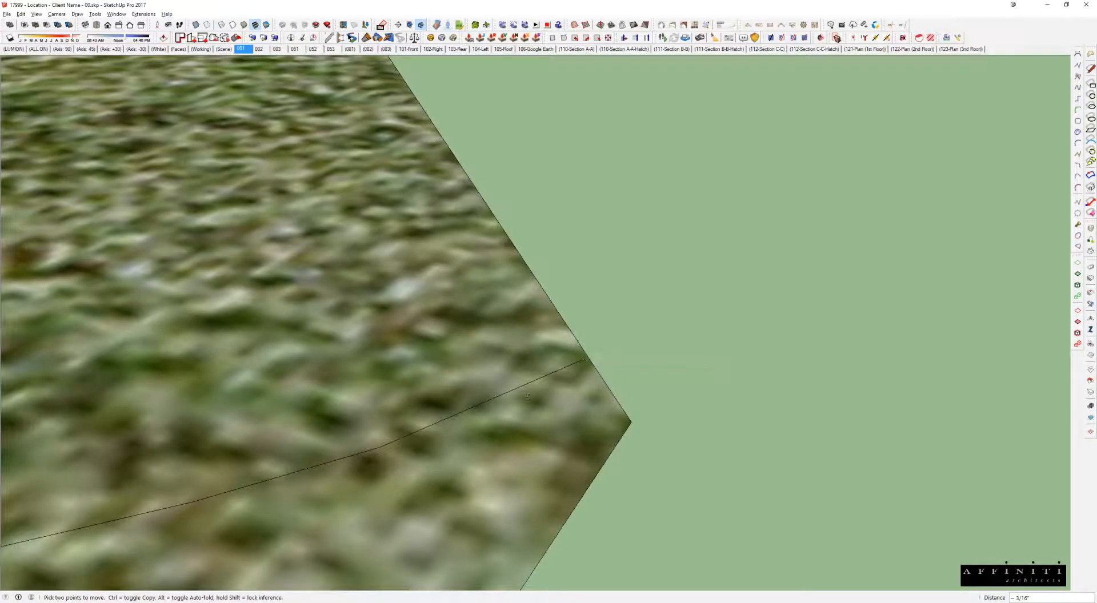
click(584, 359)
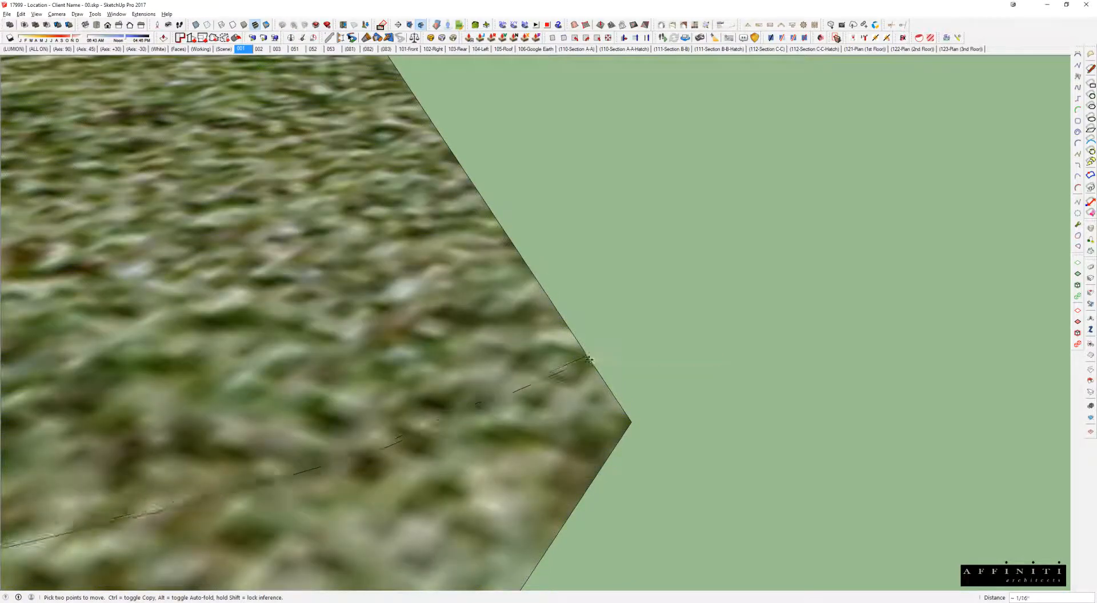
click(588, 360)
key(space)
- Inspect the second bed outline's other end at the garage wall and erase the outline
click(461, 367)
scroll(460, 366, down, 4)
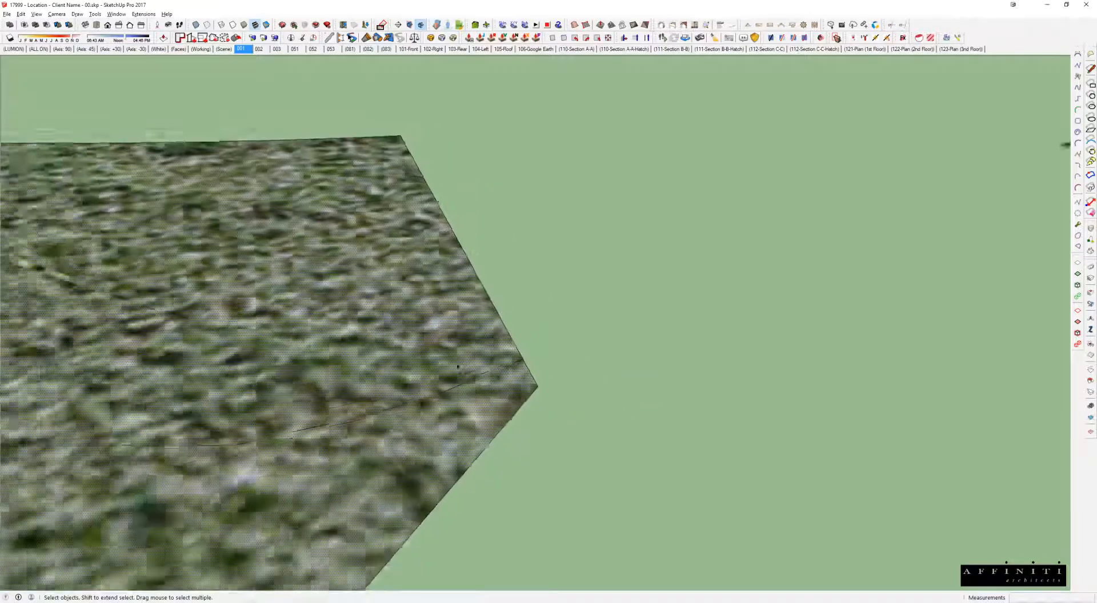
scroll(429, 368, down, 3)
shift+middle_drag(320, 308, 971, 320)
shift+middle_drag(122, 298, 803, 332)
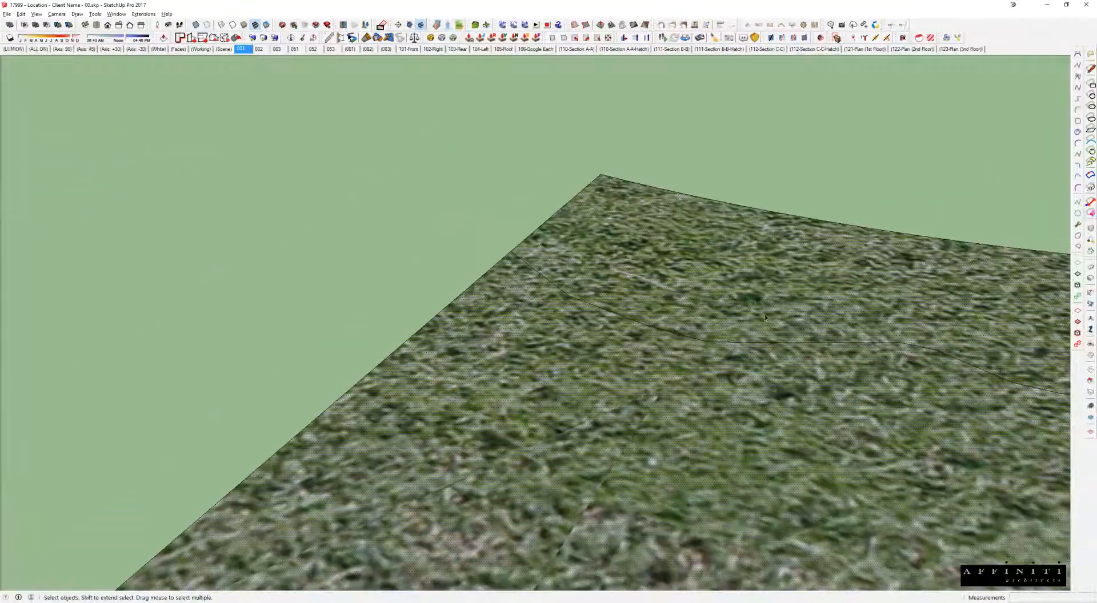
scroll(455, 251, up, 6)
click(441, 251)
key(e)
scroll(578, 321, down, 6)
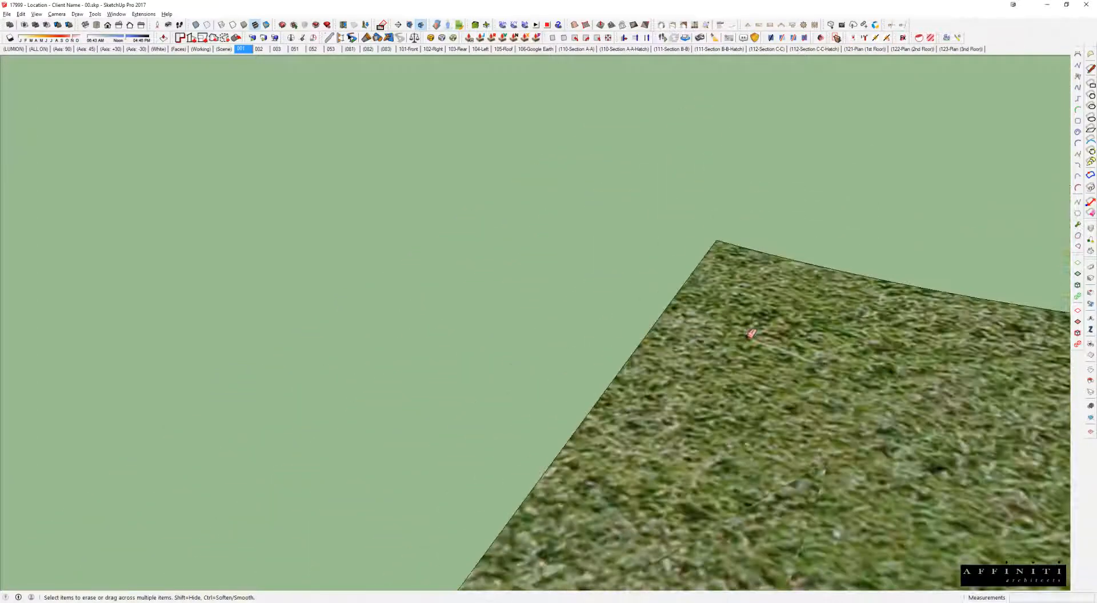
- Reveal the hidden edges of the lawn between the garage wall and walkway, and try drawing the bed outline freehand again
middle_drag(752, 333, 376, 138)
middle_drag(448, 364, 677, 364)
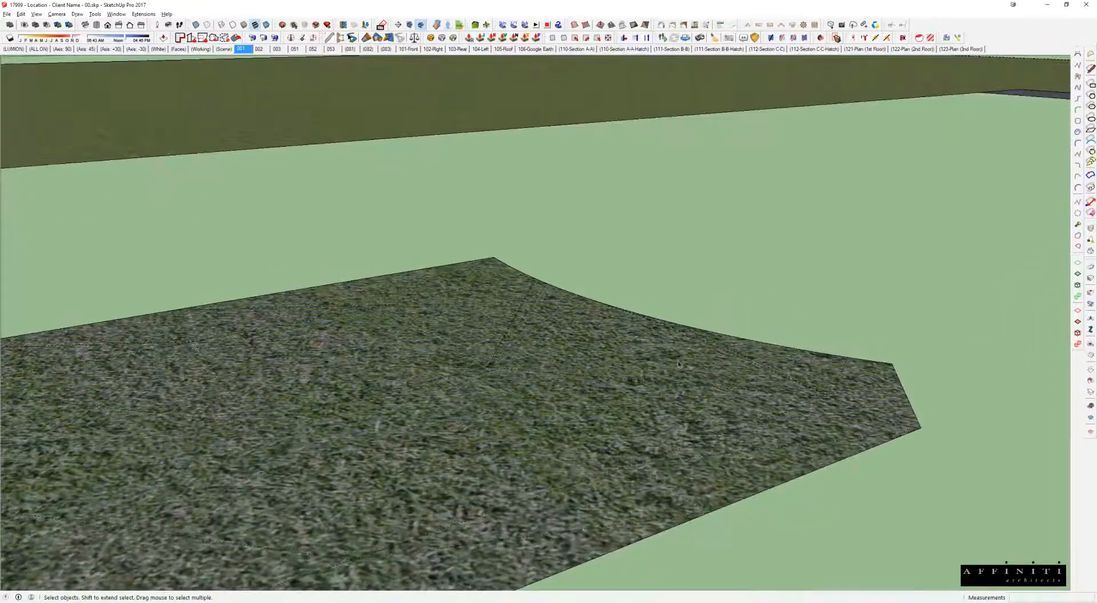
scroll(806, 397, up, 4)
middle_drag(816, 391, 726, 408)
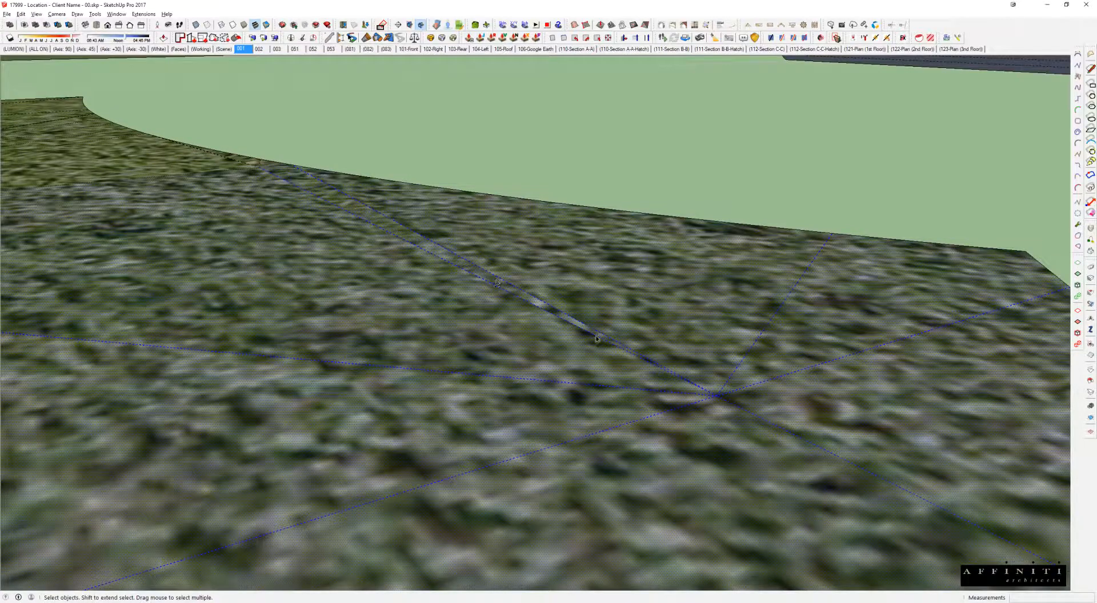
middle_drag(822, 441, 148, 57)
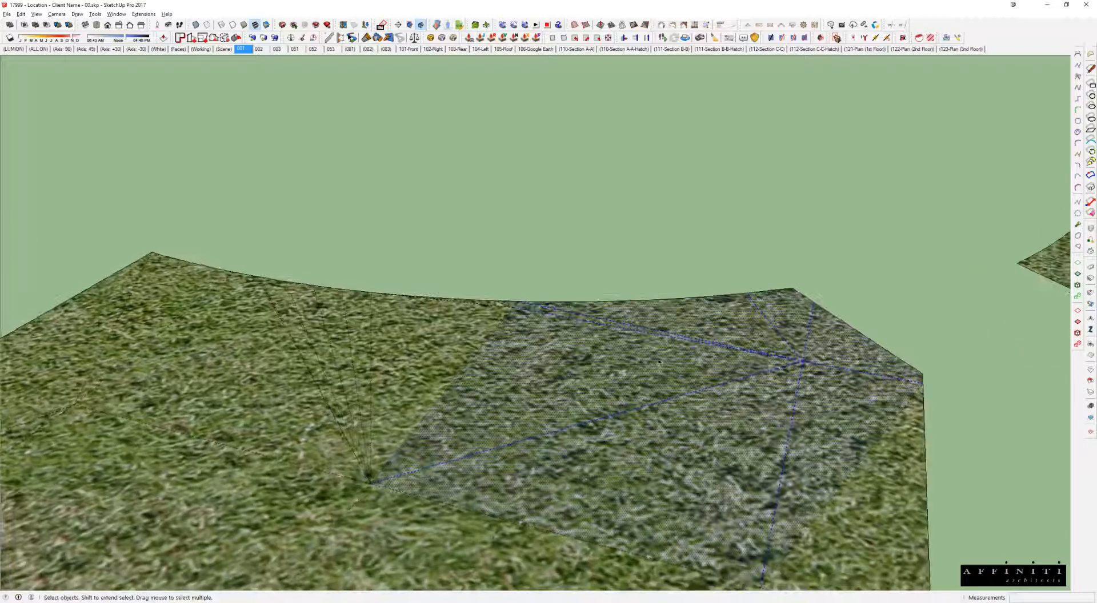
click(55, 16)
mouse_move(80, 18)
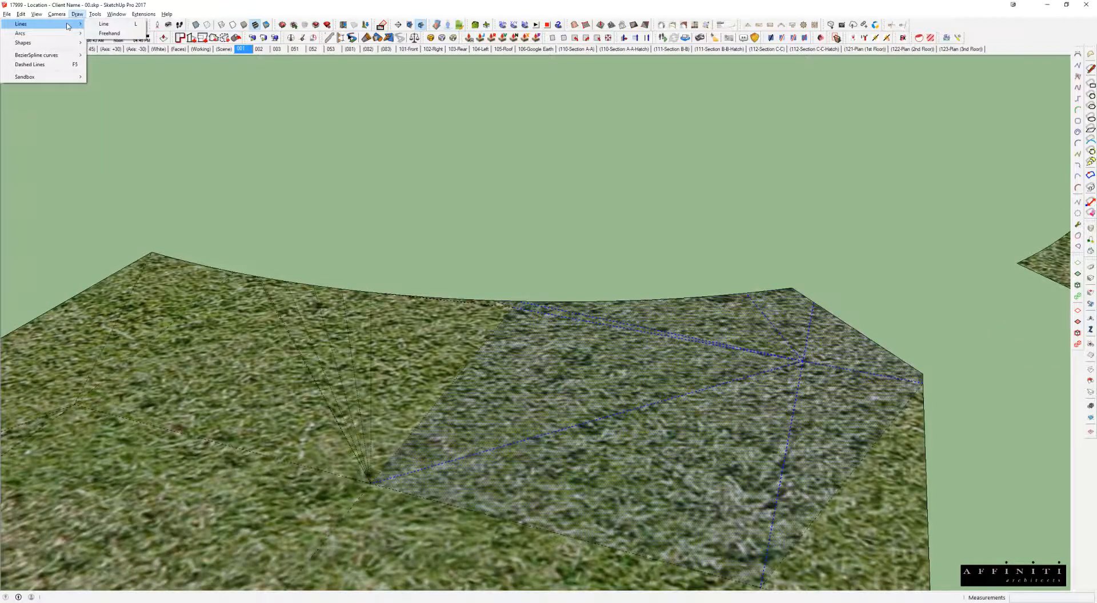
click(109, 33)
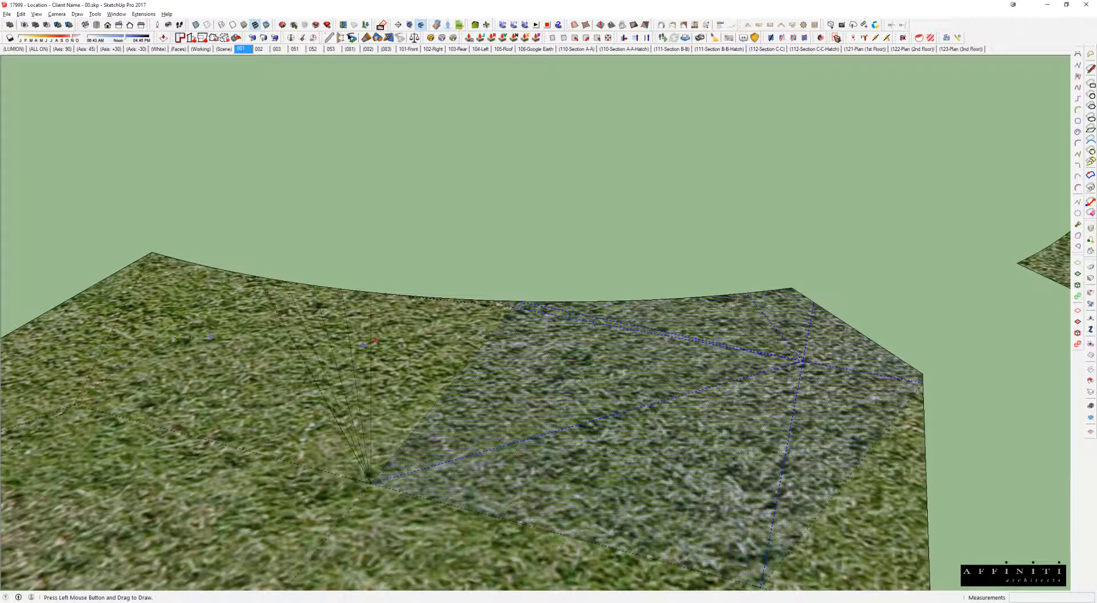
scroll(719, 330, down, 5)
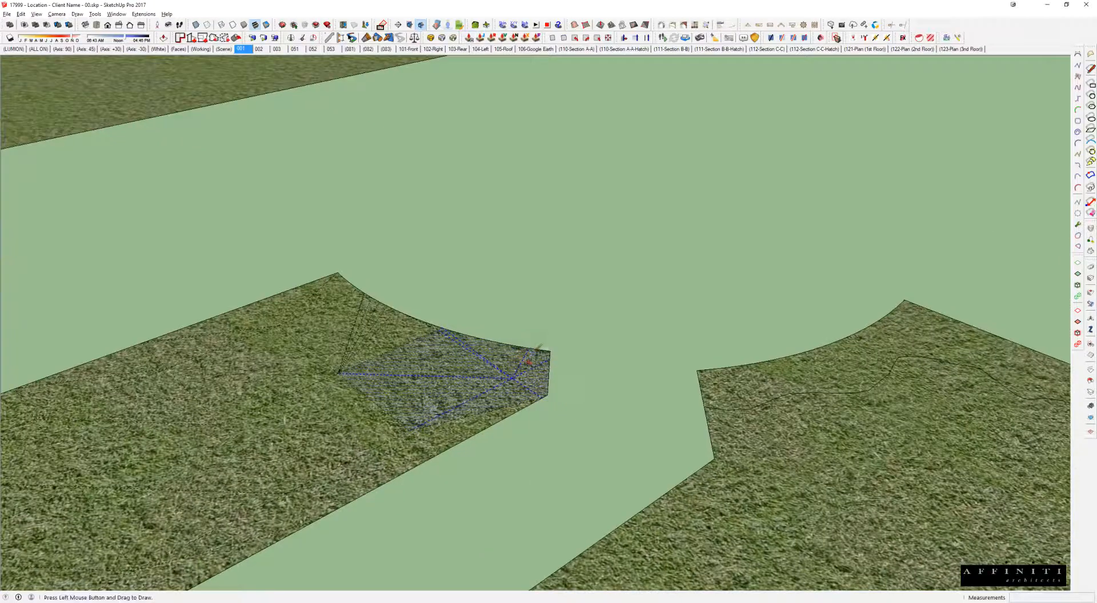
- Show the house and plants again around the open lawn group and select the finished planting-bed face
shift+middle_drag(919, 352, 674, 322)
key(i)
scroll(791, 332, up, 1)
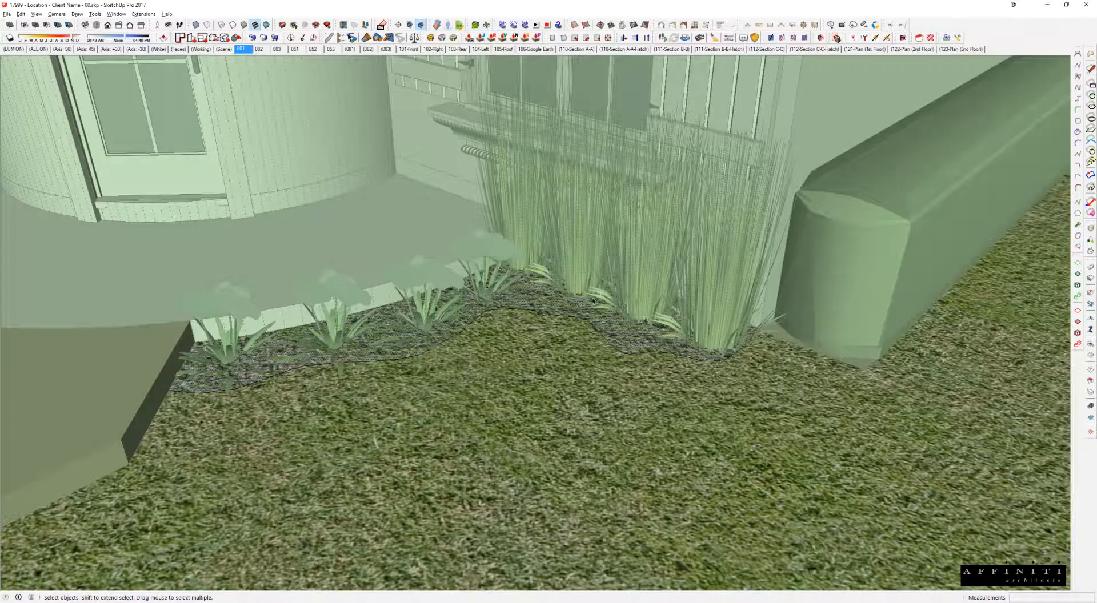
scroll(740, 278, up, 5)
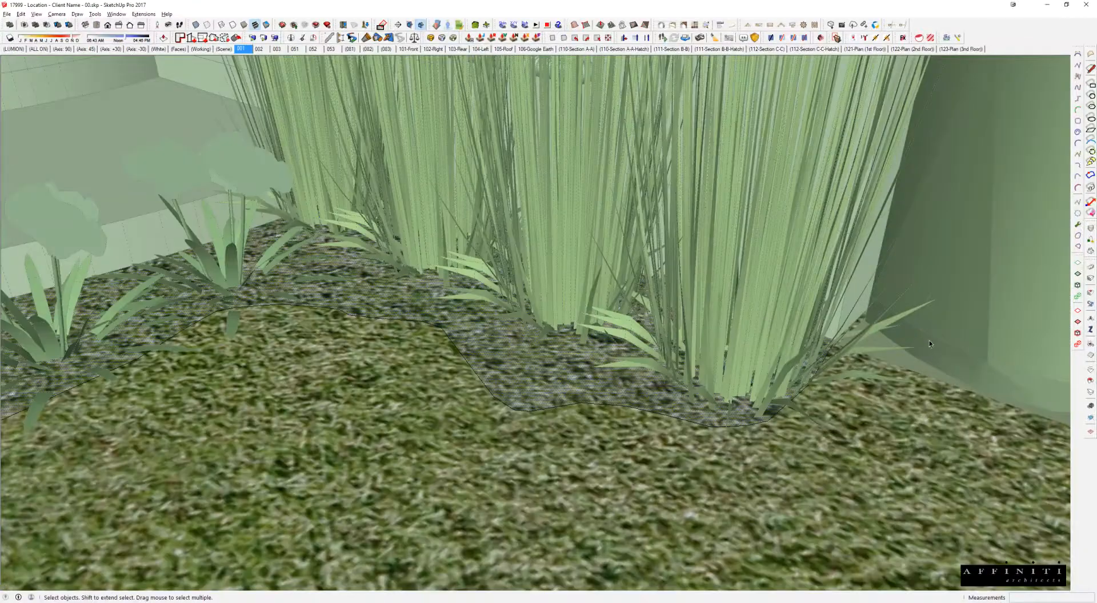
- Paint the planting-bed face beneath the flowers and grasses with a brown mulch material
shift+middle_drag(740, 278, 710, 267)
key(b)
key(alt)
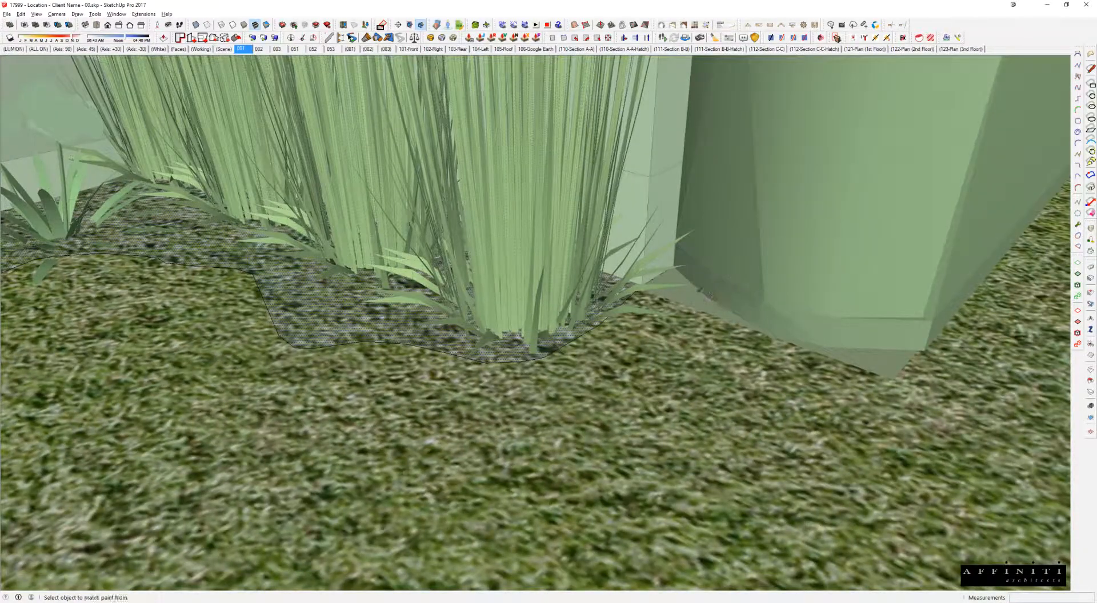
drag(0, 93, 345, 103)
click(466, 344)
middle_drag(465, 344, 431, 254)
drag(347, 104, 0, 73)
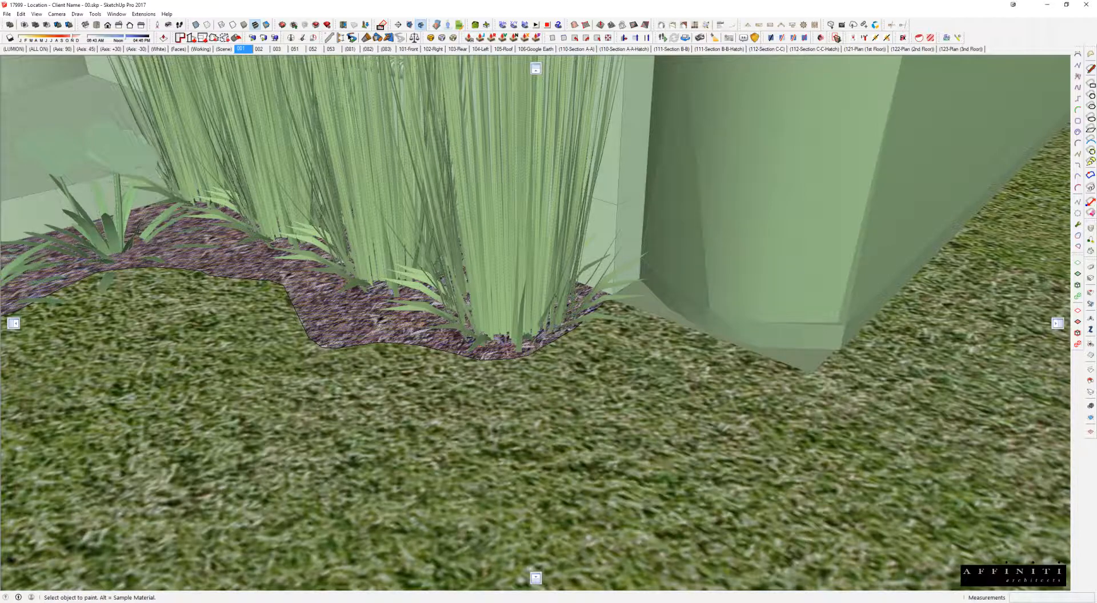
- Close the lawn group and review the mulched bed and plants around the entry porch
middle_drag(395, 243, 774, 337)
middle_drag(861, 268, 655, 310)
key(Escape)
scroll(773, 304, down, 3)
middle_drag(702, 343, 816, 367)
scroll(497, 303, up, 2)
scroll(486, 303, down, 2)
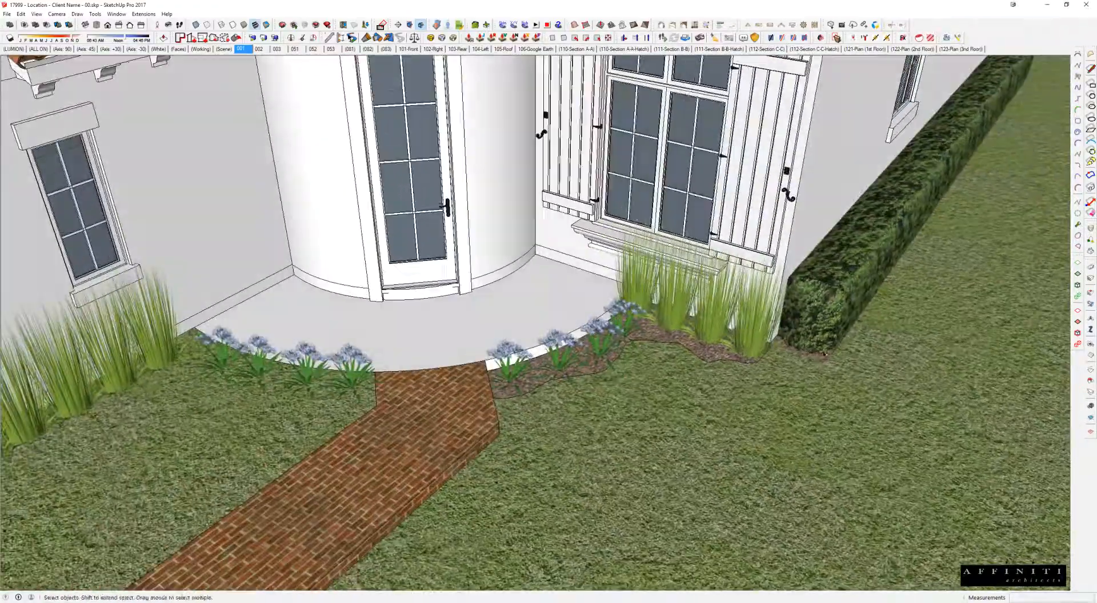
- Open the lawn group between the garage wall and the brick walkway, hiding the house and plants around it
scroll(660, 369, down, 2)
shift+middle_drag(660, 369, 783, 348)
scroll(435, 384, up, 2)
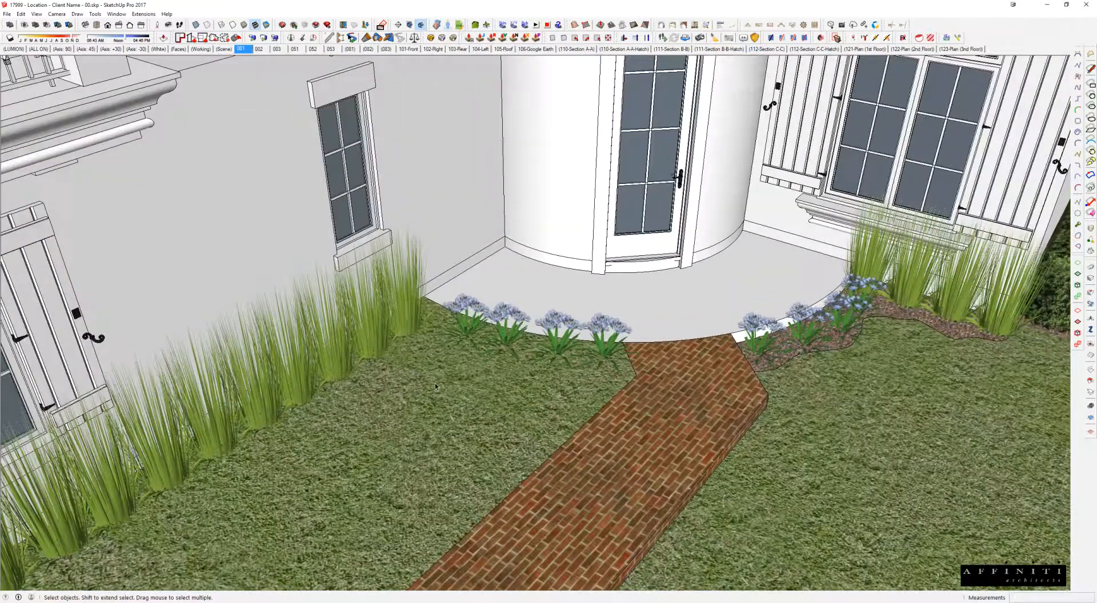
double_click(470, 392)
double_click(470, 392)
double_click(470, 383)
key(h)
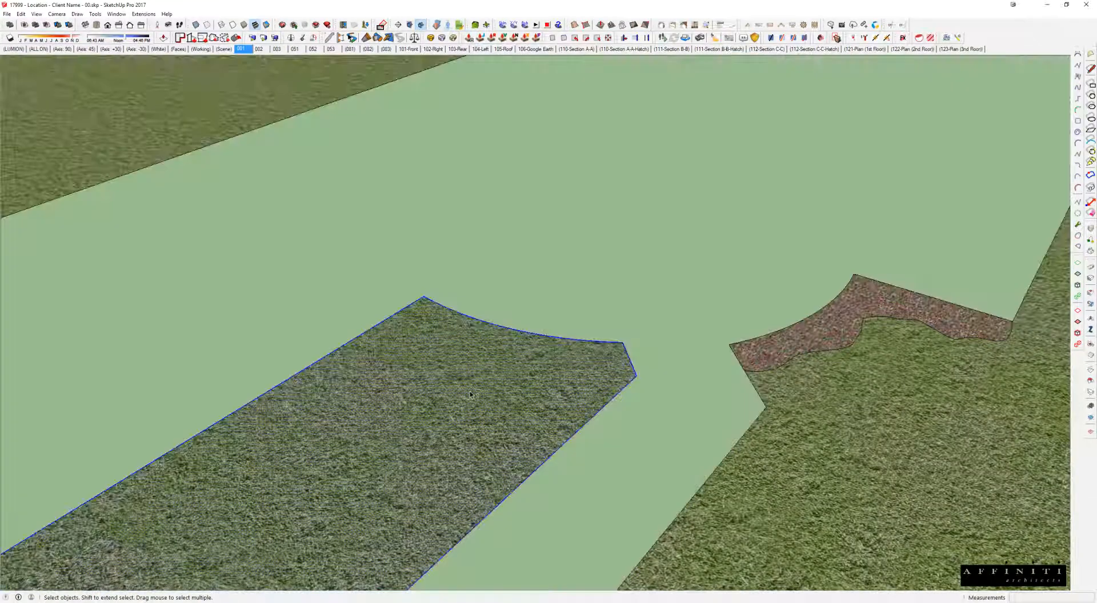
scroll(463, 369, up, 2)
middle_drag(511, 371, 515, 368)
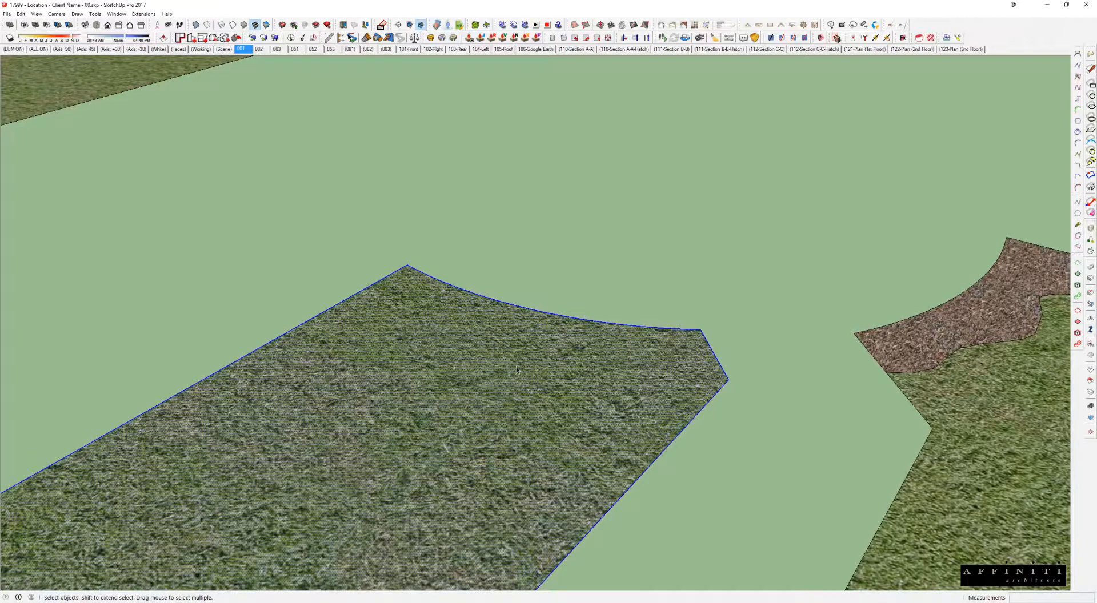
- Reveal the lawn's hidden edges, select its connected geometry beside the porch curve and make it a group
middle_drag(608, 359, 551, 369)
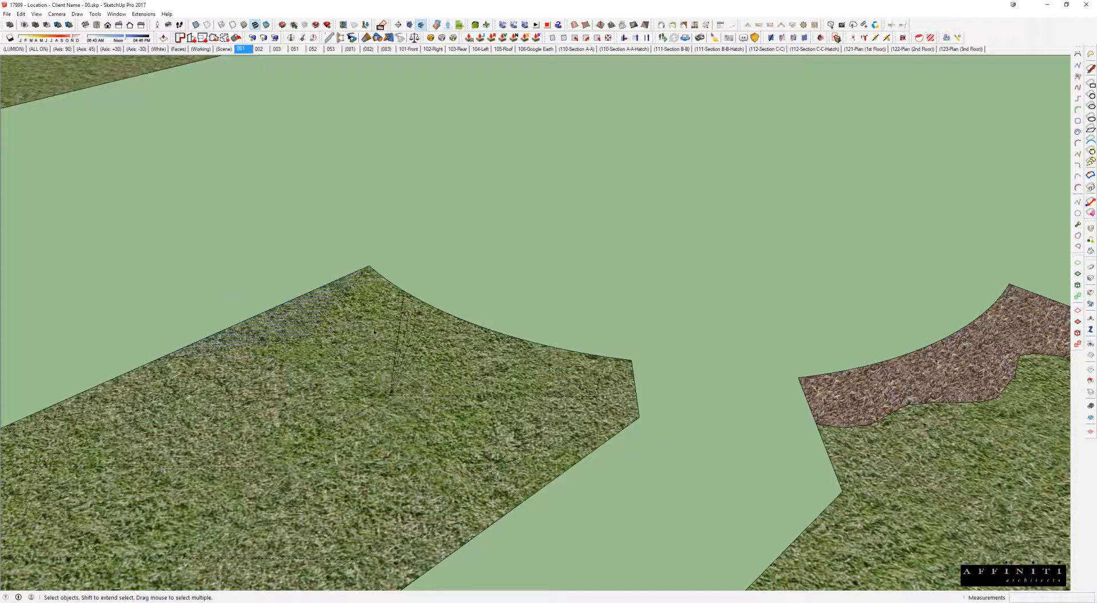
scroll(404, 329, up, 3)
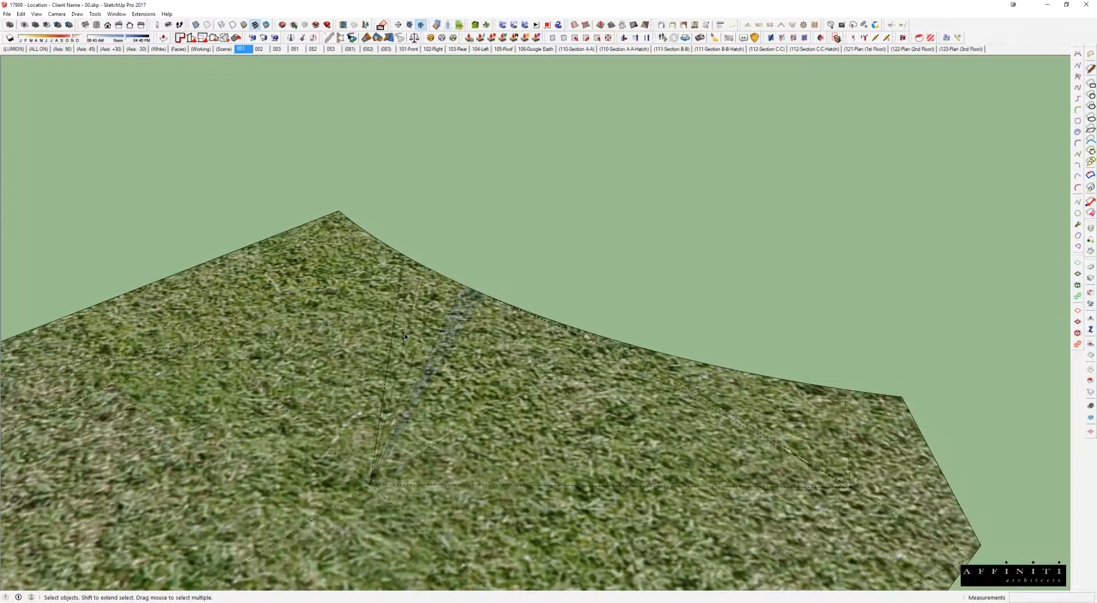
scroll(791, 350, down, 4)
drag(840, 445, 400, 275)
scroll(616, 351, up, 2)
middle_drag(605, 364, 688, 296)
middle_drag(657, 330, 610, 260)
middle_drag(848, 304, 503, 373)
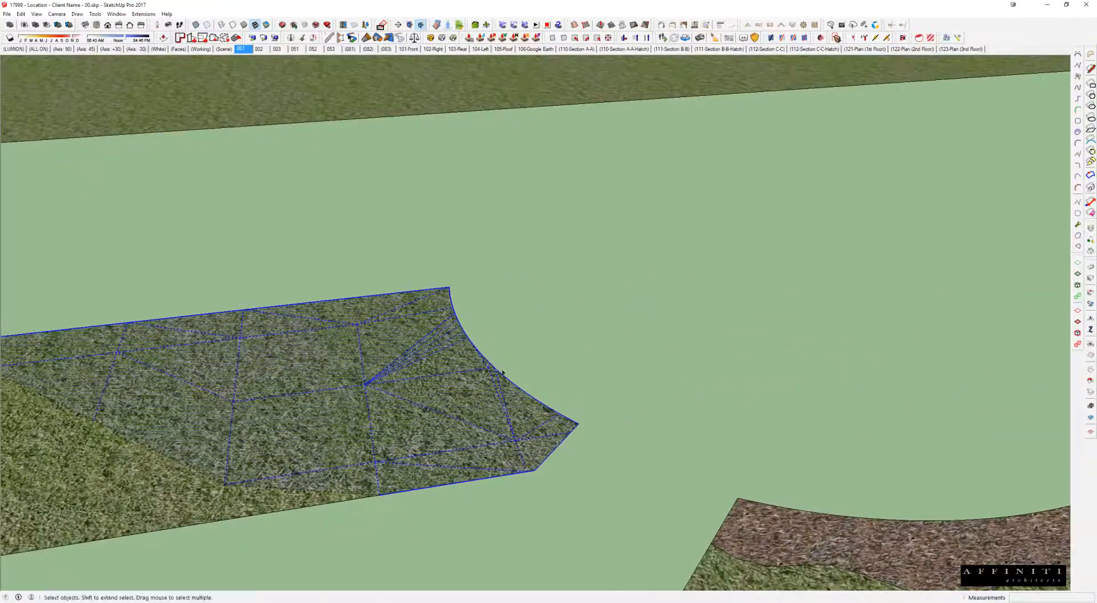
triple_click(395, 322)
key(ctrl+g)
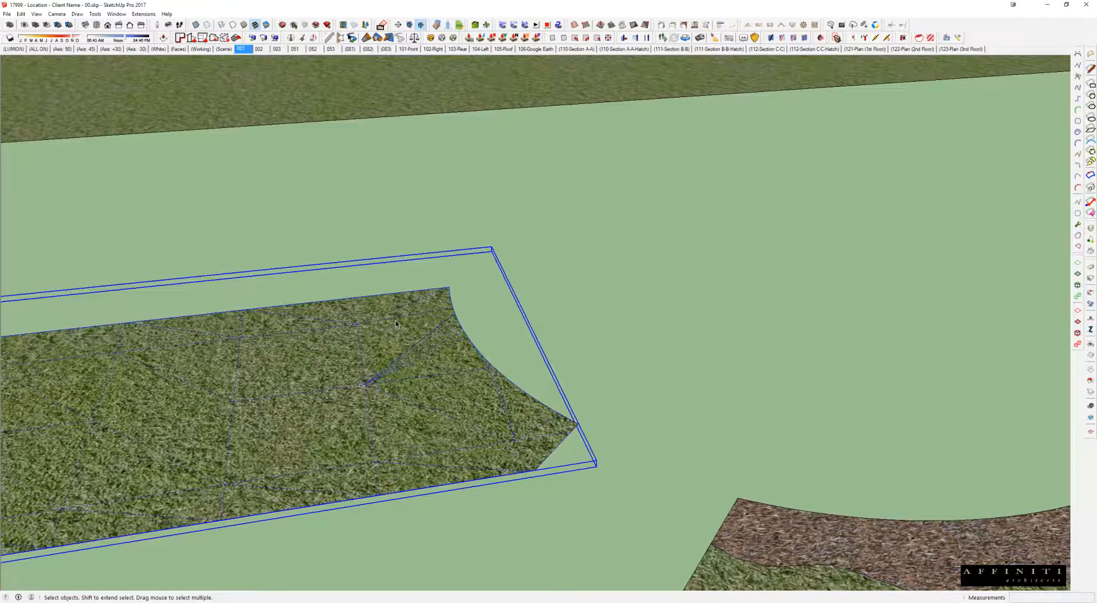
- Draw a rectangle over the lawn's porch end and explode the temporary lawn group
key(r)
click(255, 307)
click(697, 503)
middle_drag(580, 400, 571, 372)
key(space)
double_click(631, 354)
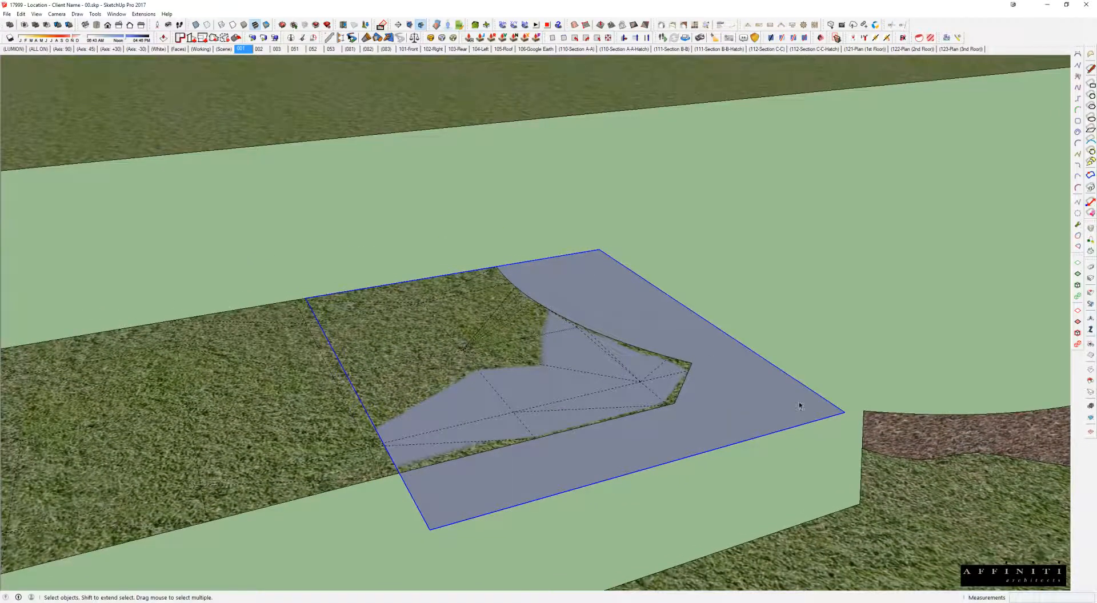
click(299, 422)
key(shift+x)
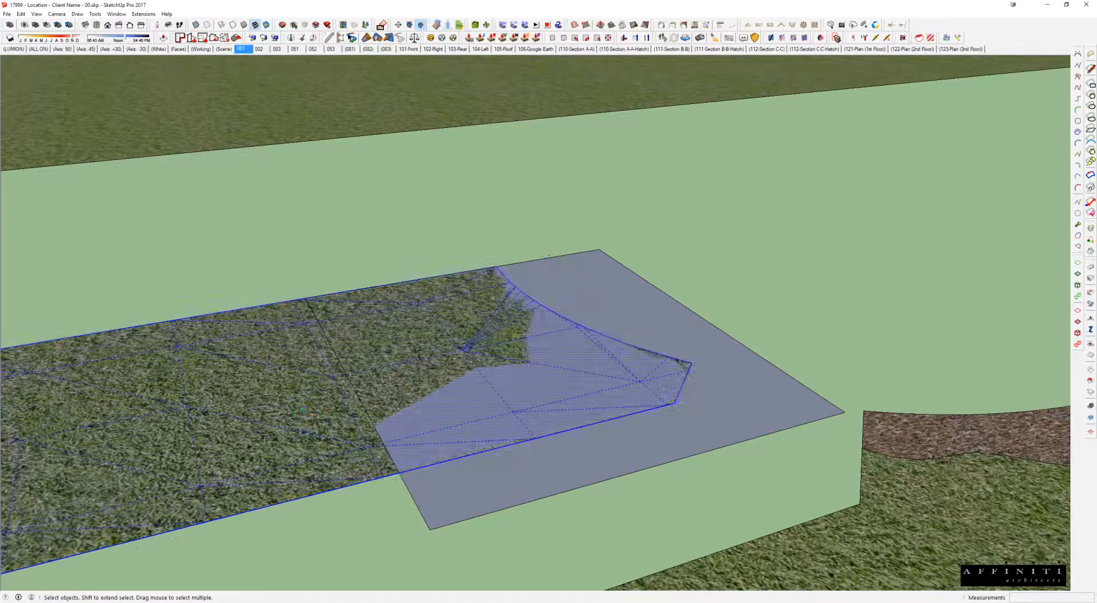
- Draw a wavy freehand bed outline across the rectangle from the wall edge past the walkway edge, and delete the rectangle
click(588, 309)
click(77, 13)
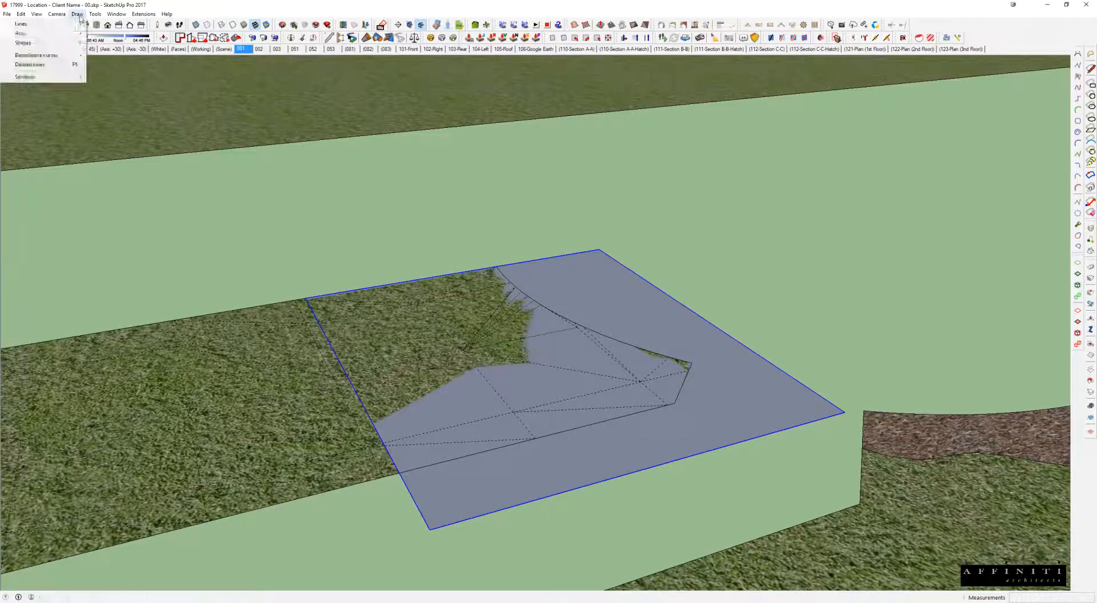
mouse_move(35, 23)
click(109, 33)
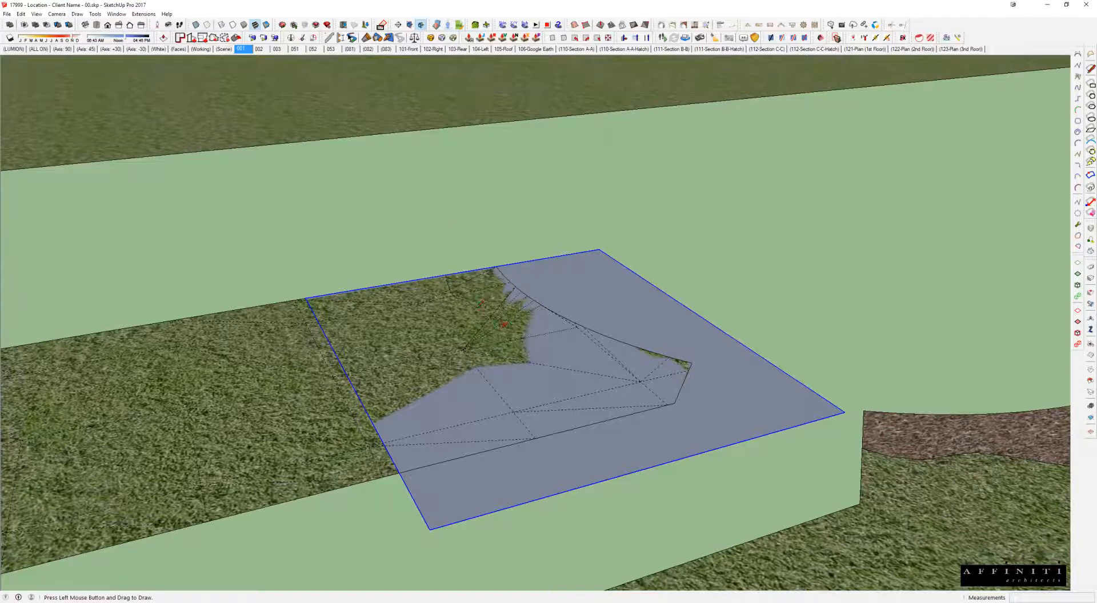
mouse_move(626, 367)
mouse_down()
mouse_move(707, 394)
mouse_move(756, 389)
mouse_up()
key(space)
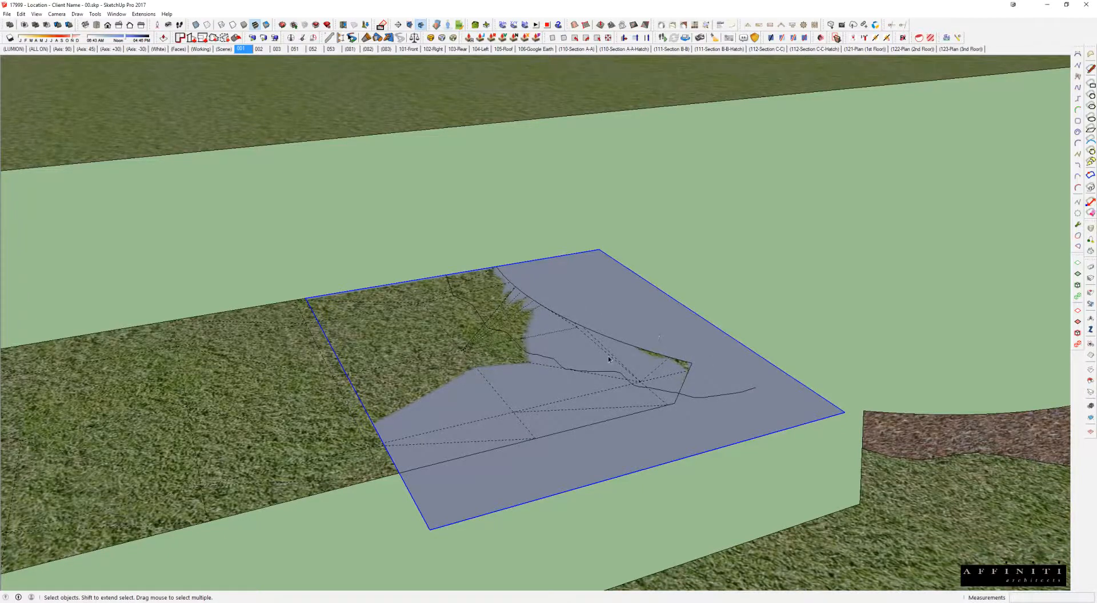
scroll(621, 362, up, 2)
key(Delete)
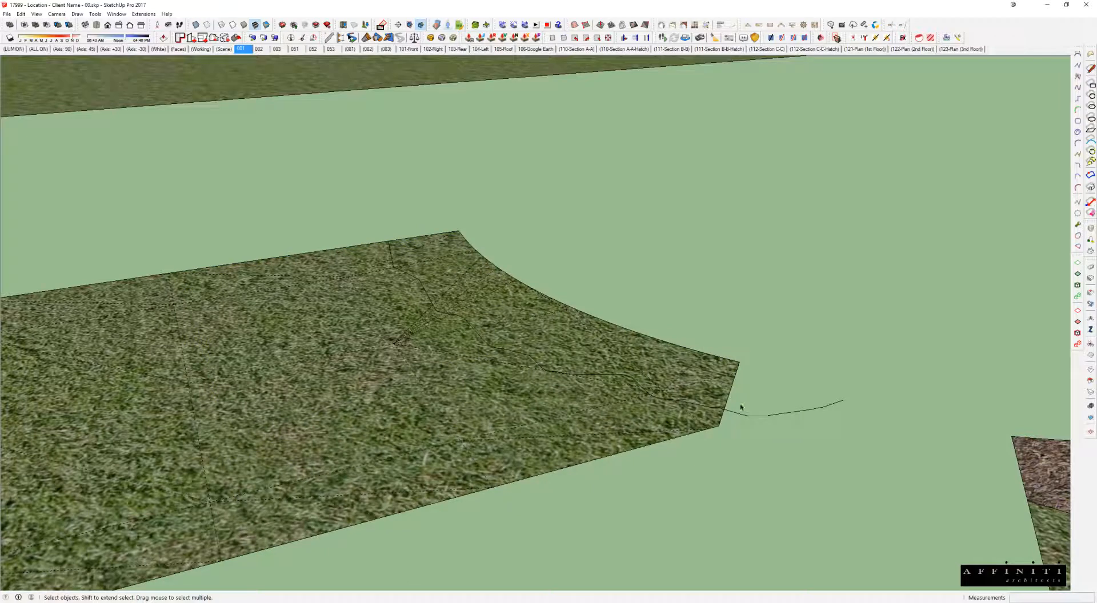
- Extrude the freehand bed outline about 1' 4" downward into a vertical surface with the Push Line tool
click(746, 417)
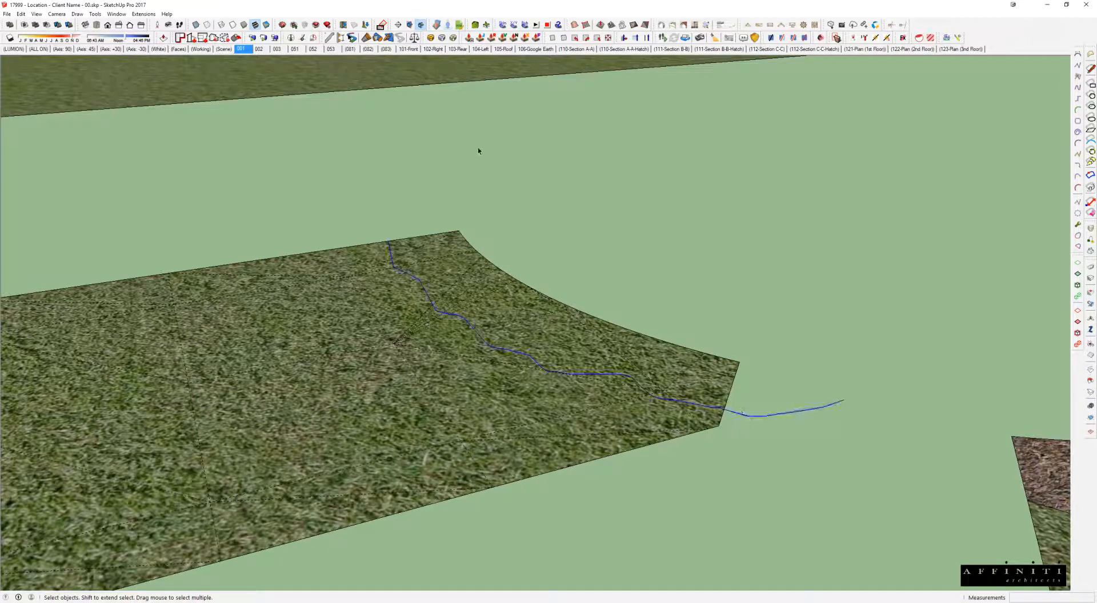
click(164, 38)
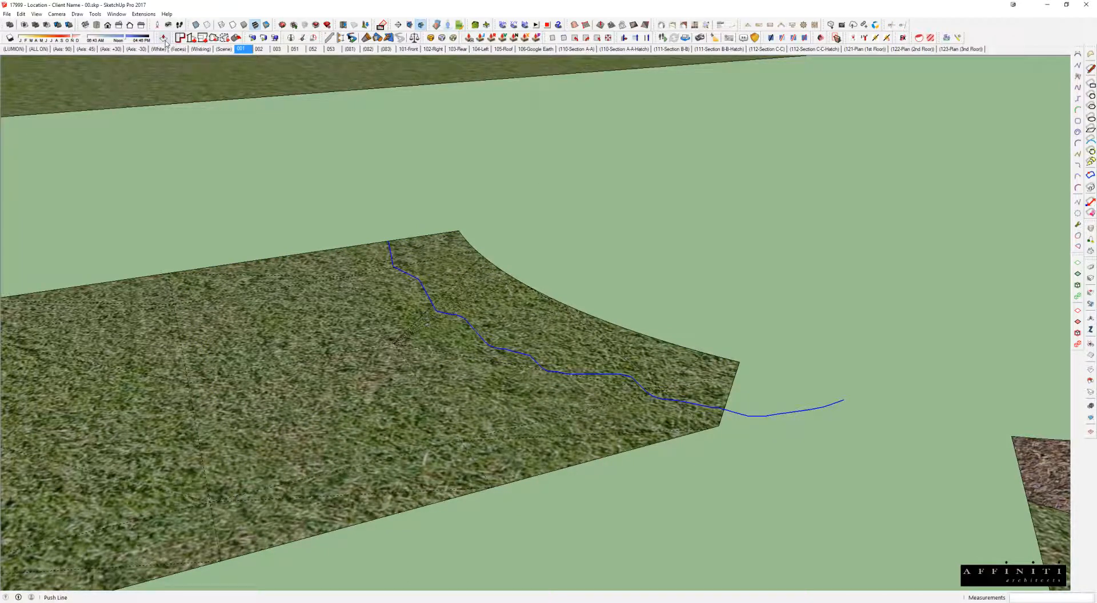
click(756, 418)
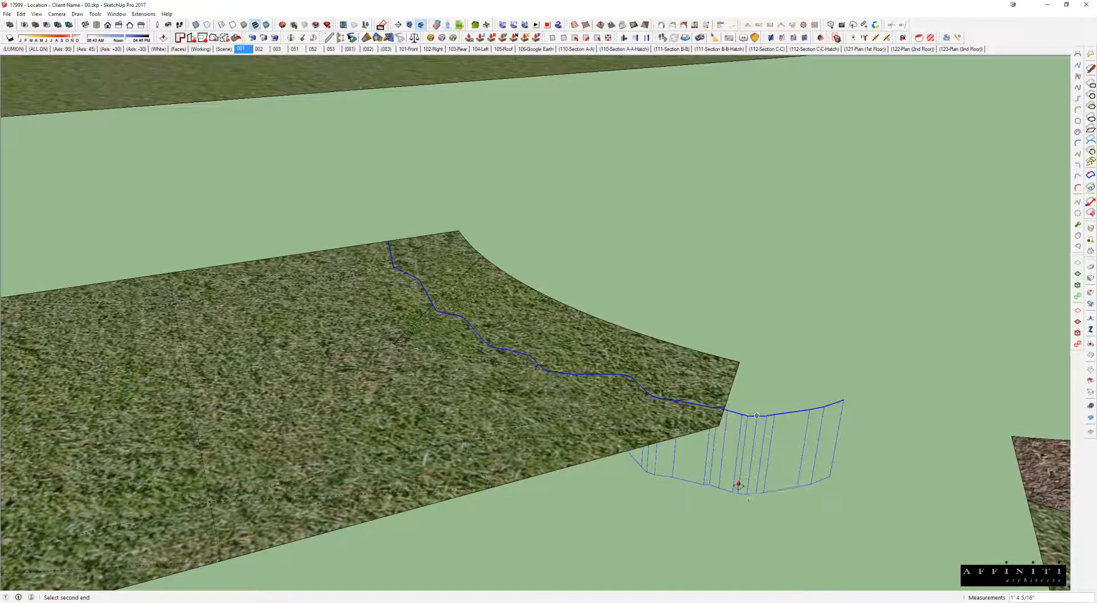
click(739, 487)
- Select the lawn's porch end with the extruded surface and intersect their faces with the selection
drag(362, 230, 348, 224)
right_click(411, 266)
mouse_move(465, 351)
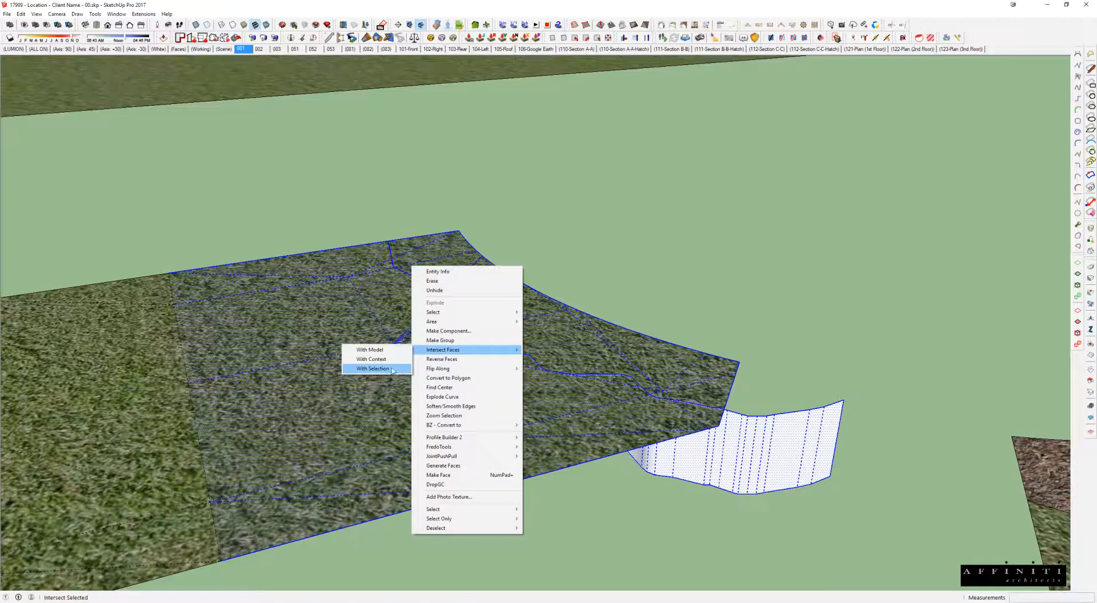
click(380, 369)
- Try deleting the extruded surface, undoing the removal of its connected edges and deleting only the face
middle_drag(709, 444, 786, 448)
click(786, 450)
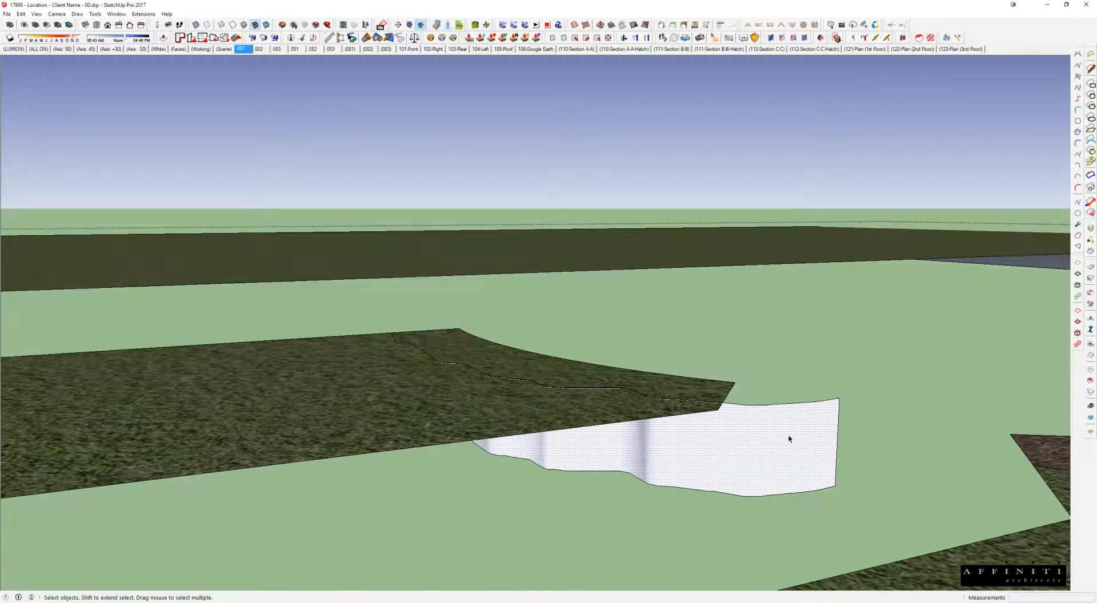
double_click(787, 461)
key(Delete)
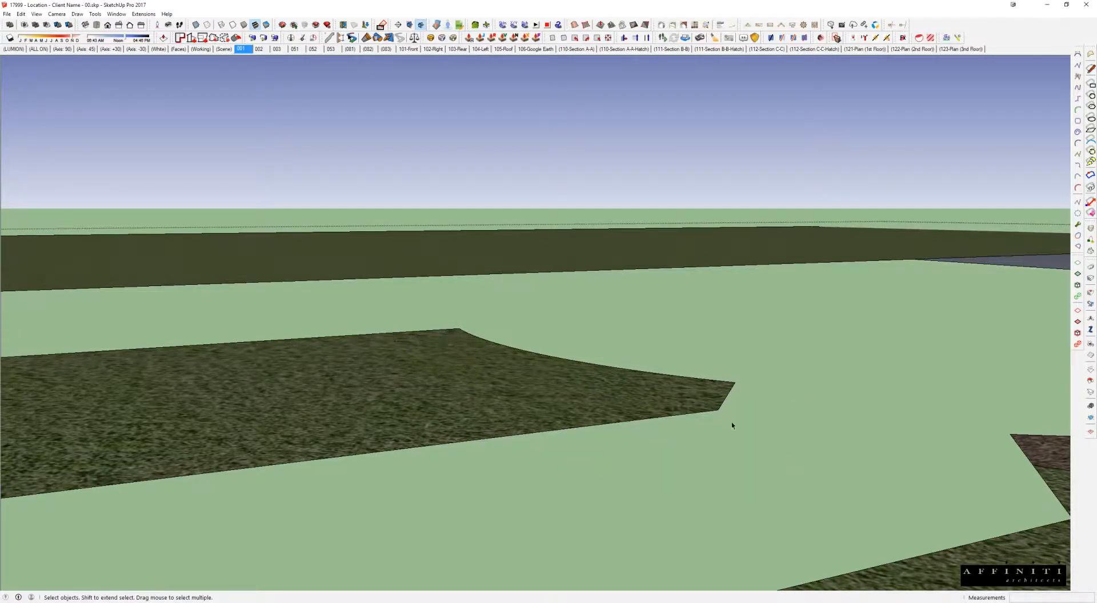
middle_drag(657, 416, 652, 441)
key(ctrl+z)
click(755, 477)
key(Delete)
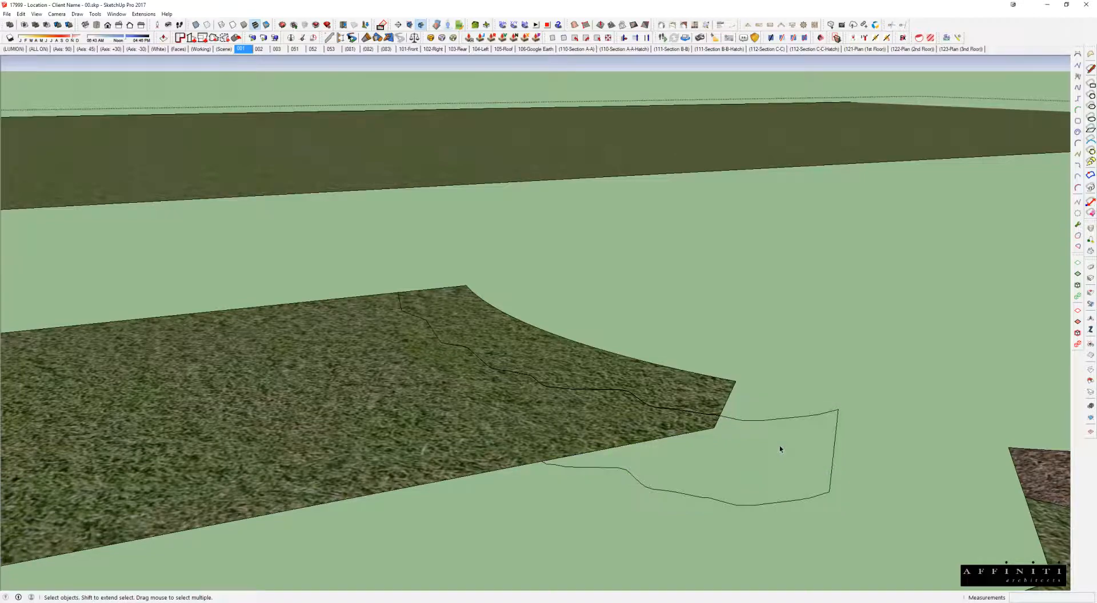
- Inspect the outline along the lawn and try to close it with a line at the wall-side edge
scroll(710, 424, up, 5)
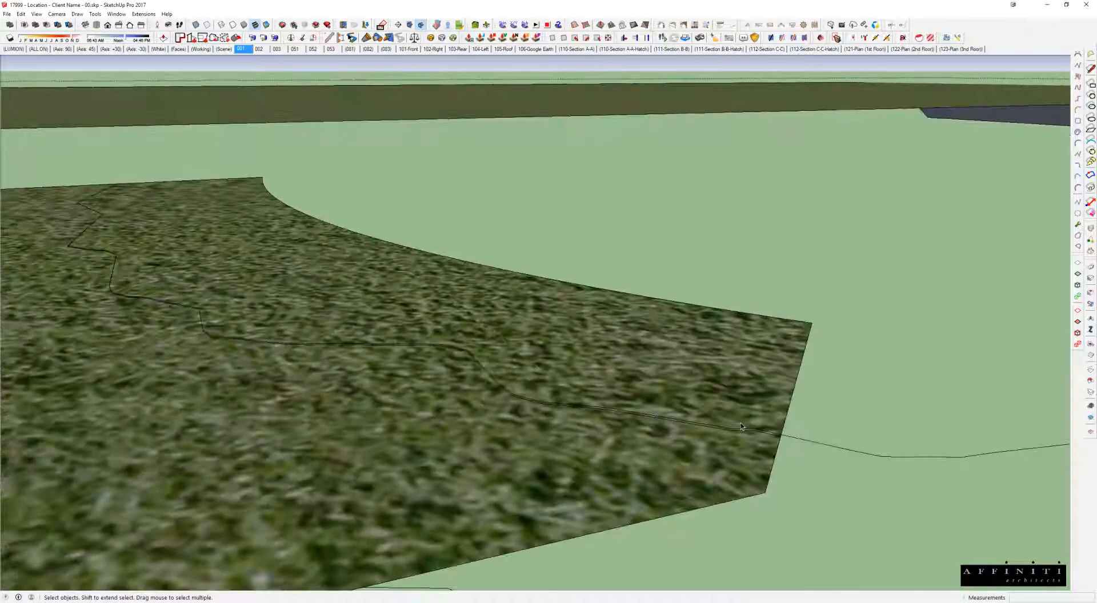
key(e)
scroll(737, 422, down, 3)
key(space)
scroll(680, 386, down, 2)
middle_drag(680, 386, 726, 434)
scroll(412, 321, up, 4)
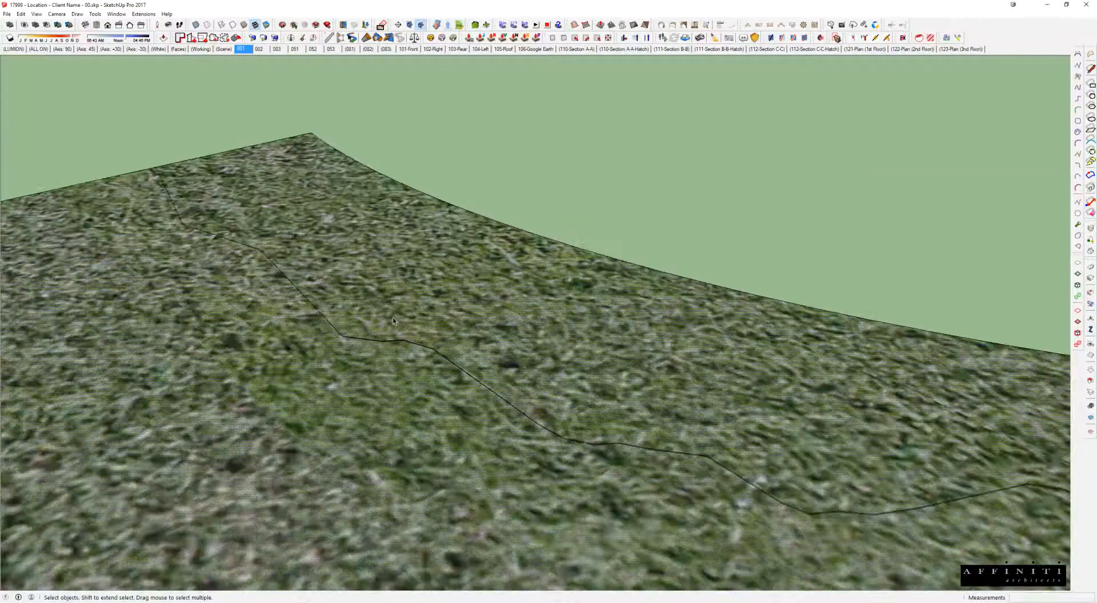
middle_drag(352, 283, 703, 437)
scroll(300, 257, up, 4)
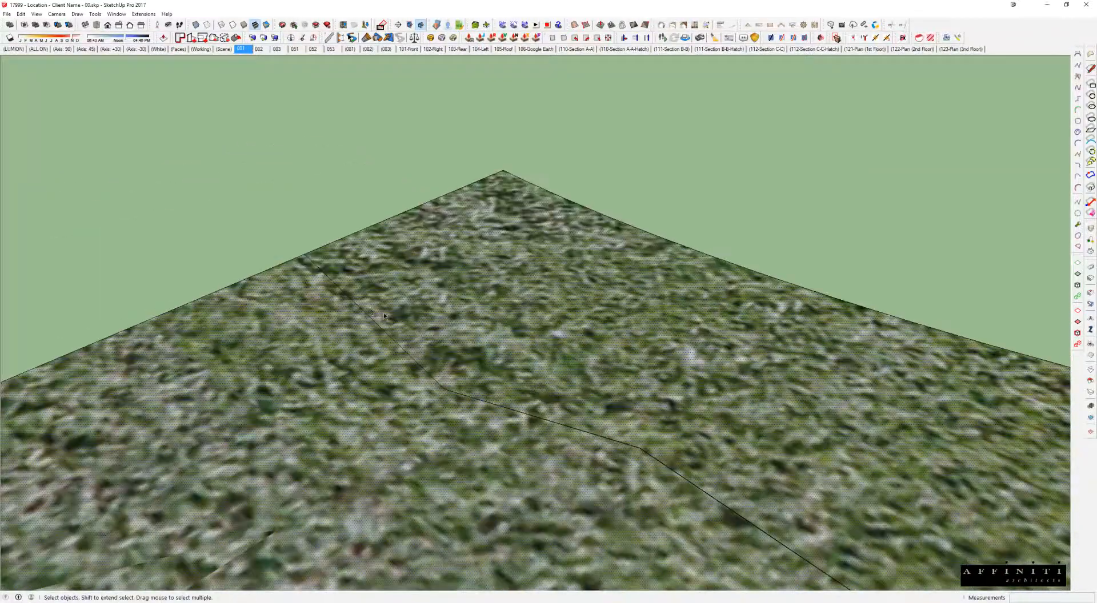
scroll(299, 253, up, 2)
key(l)
click(265, 212)
key(space)
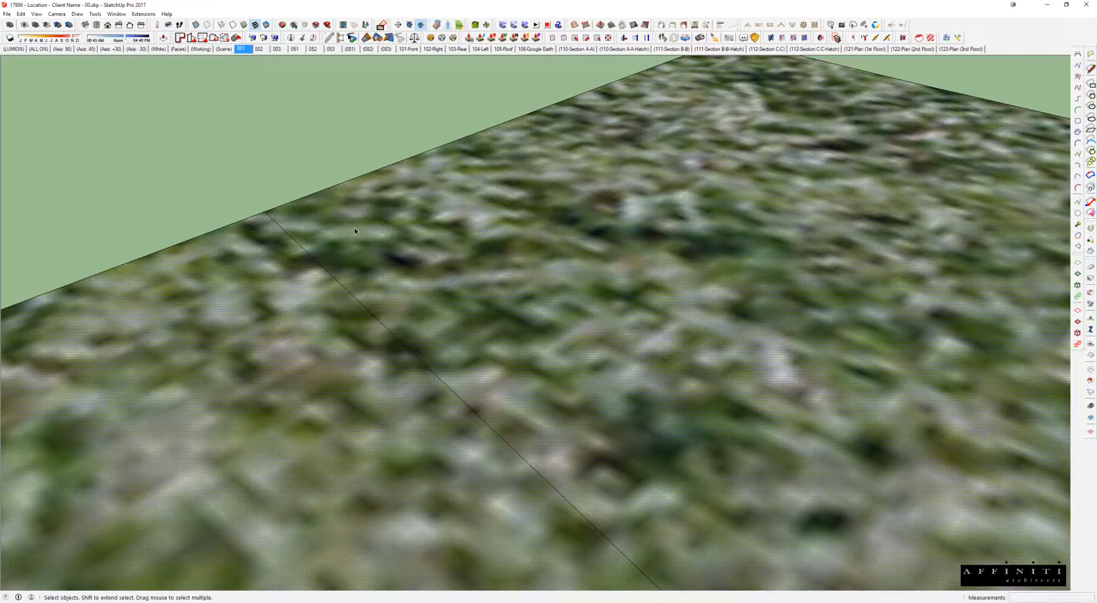
- Examine the outline where it crosses the lawn's walkway edge, and undo back to the extruded surface
scroll(362, 224, down, 5)
middle_drag(695, 386, 782, 405)
triple_click(777, 399)
click(778, 397)
scroll(780, 398, down, 3)
middle_drag(838, 402, 628, 381)
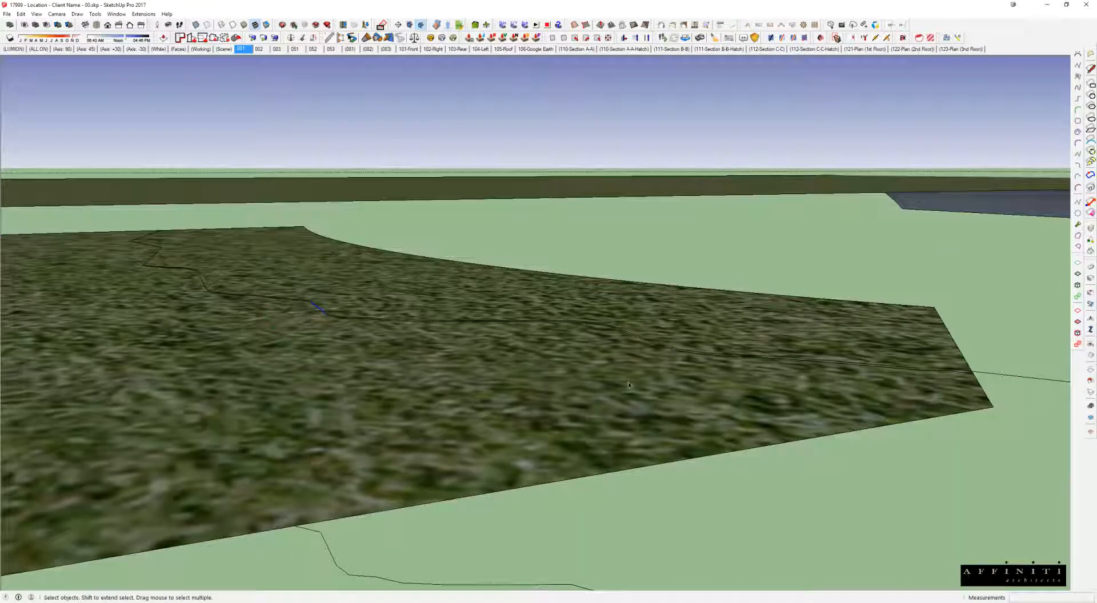
scroll(892, 371, up, 5)
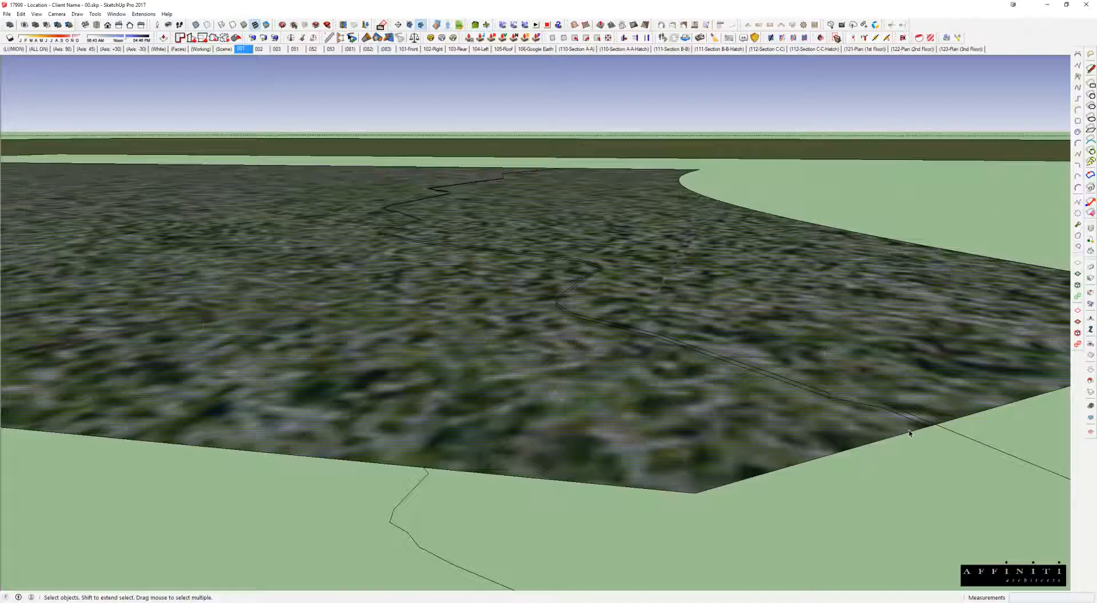
middle_drag(909, 433, 872, 454)
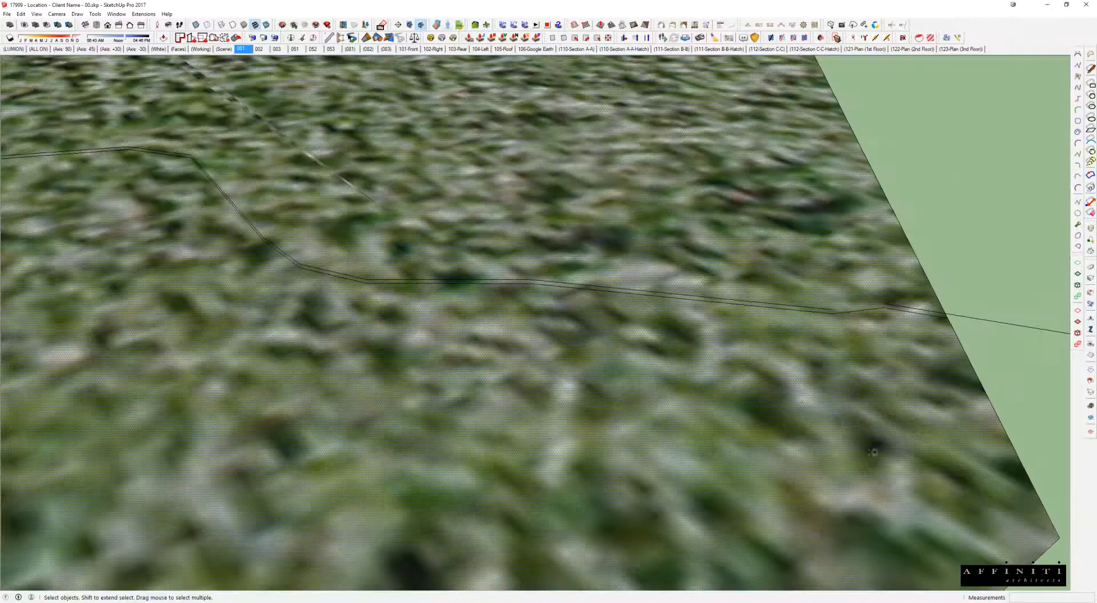
scroll(569, 314, down, 5)
scroll(563, 314, down, 3)
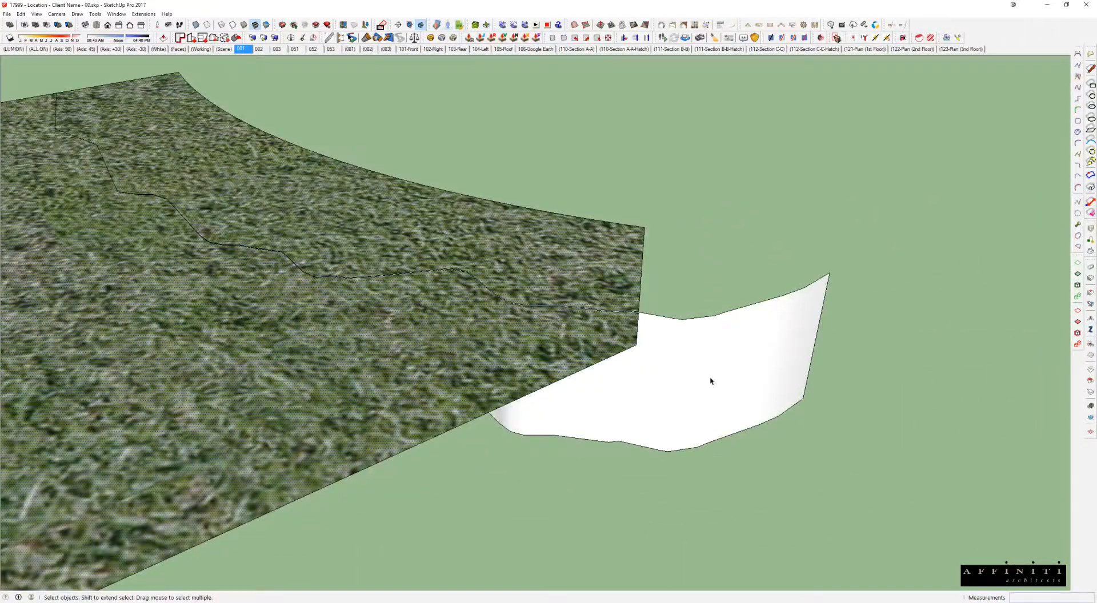
- Copy the extruded outline surface upward so that it passes fully through the lawn
scroll(687, 368, down, 2)
click(703, 361)
middle_drag(702, 361, 713, 307)
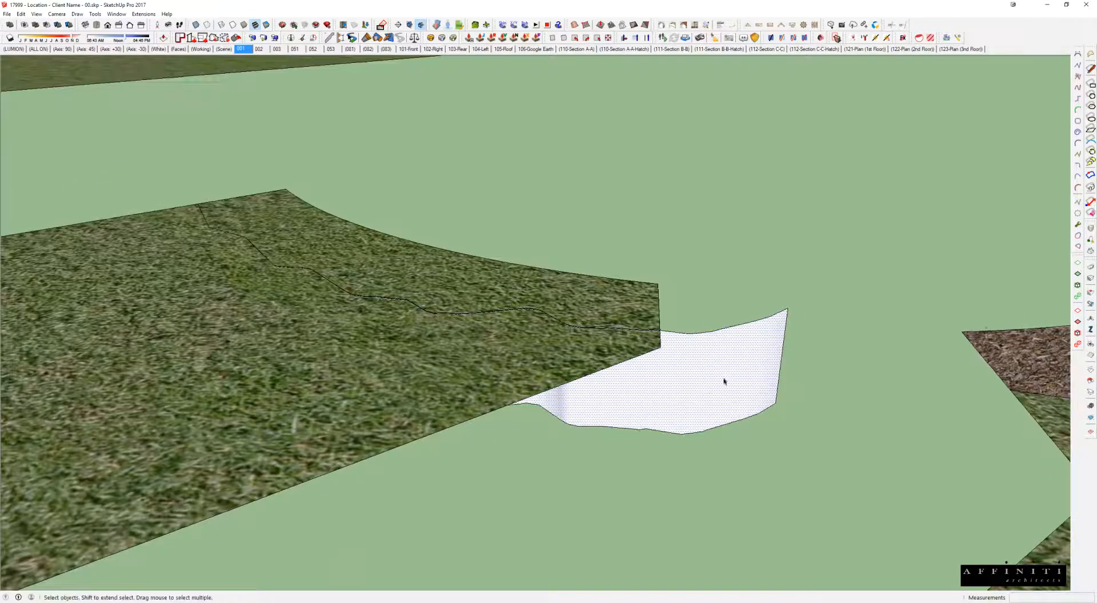
scroll(726, 382, up, 1)
key(m)
key(ctrl)
click(732, 400)
click(733, 369)
key(space)
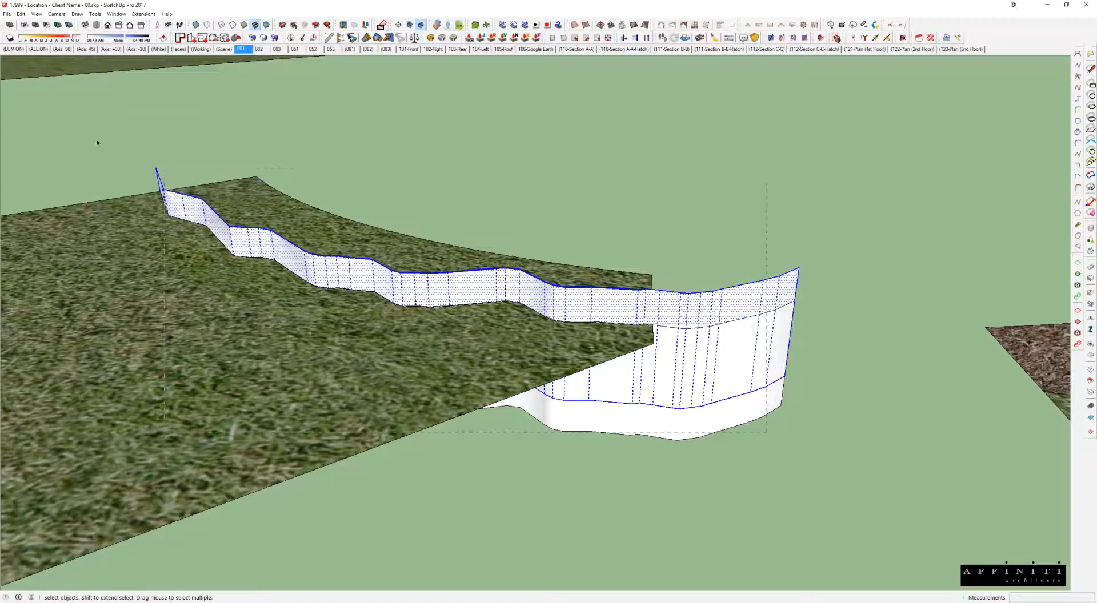
- Select the lawn together with both outline surfaces and intersect their faces with the selection
drag(98, 143, 97, 143)
right_click(286, 243)
mouse_move(324, 329)
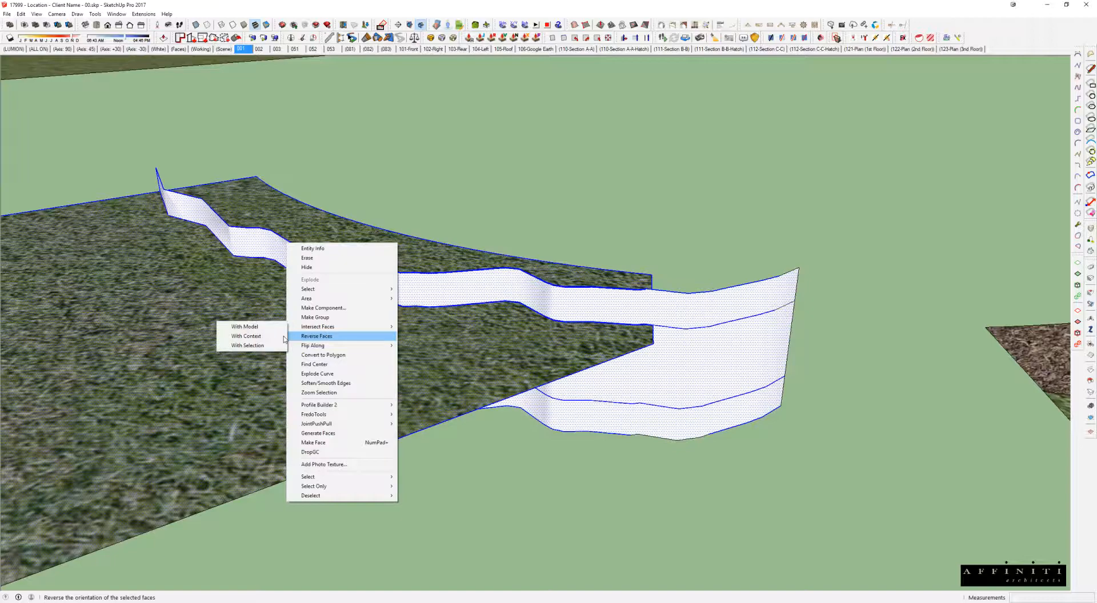
click(268, 345)
- Draw lines from the vertical surface's wall-side end to extend it beyond the lawn's edge
middle_drag(559, 275, 970, 336)
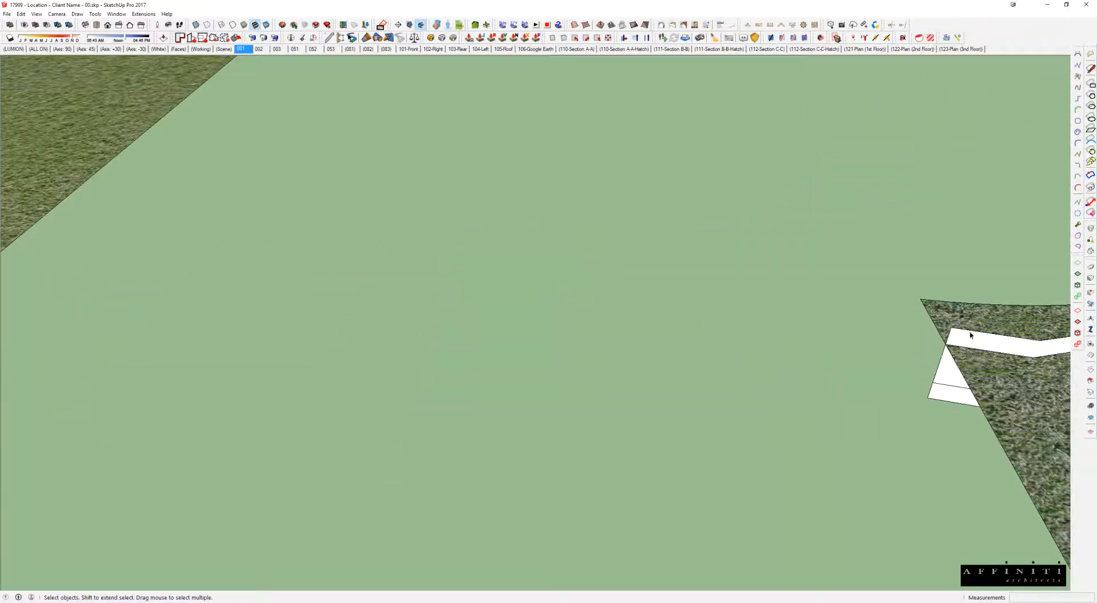
scroll(970, 335, up, 4)
key(l)
click(925, 285)
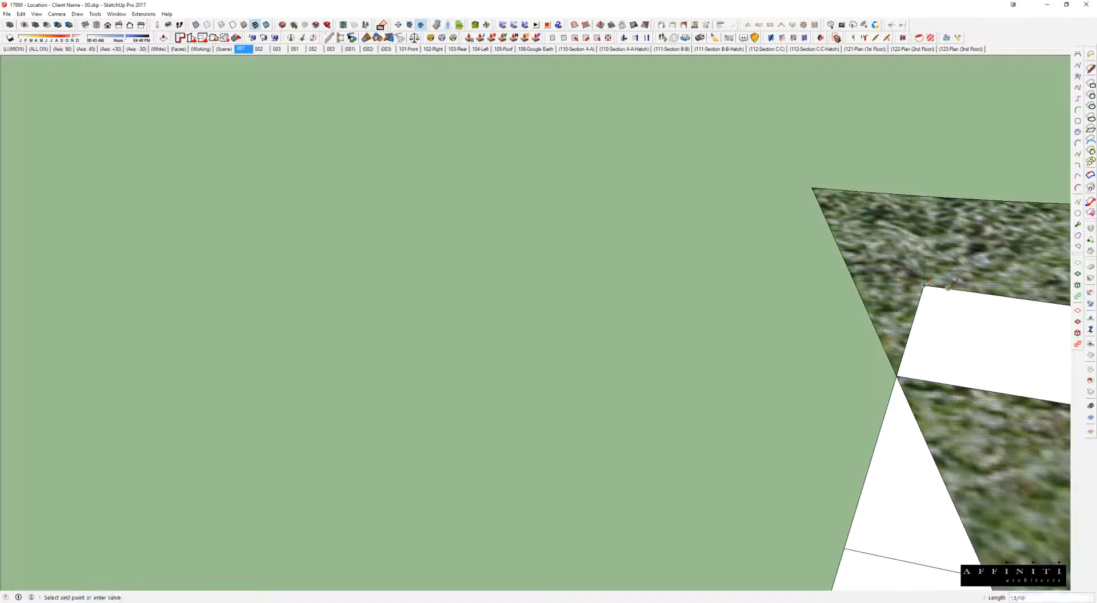
scroll(788, 309, down, 4)
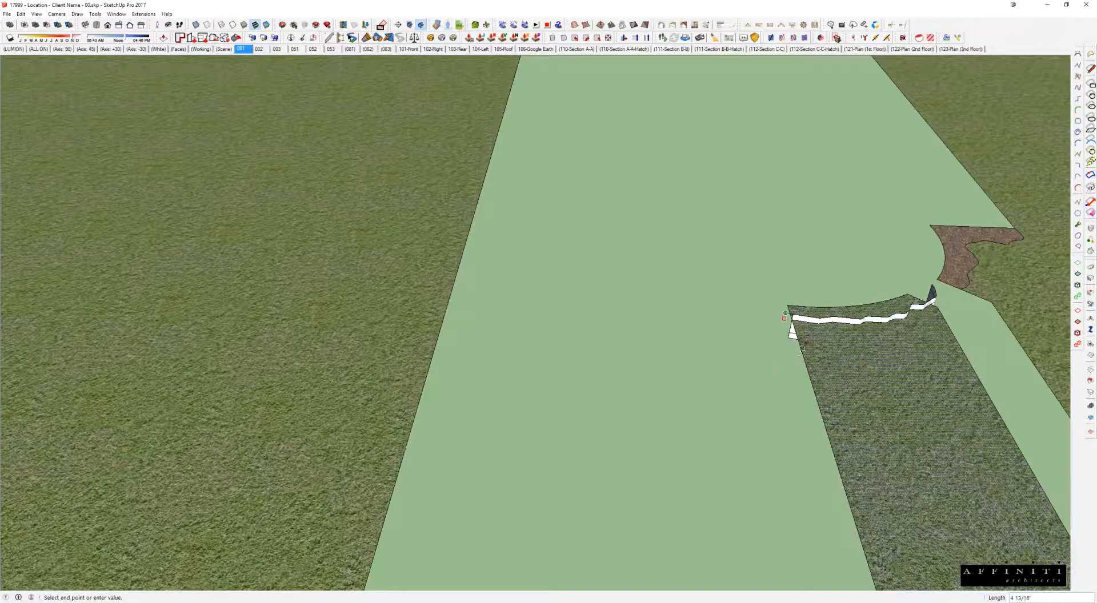
click(787, 319)
scroll(791, 317, up, 3)
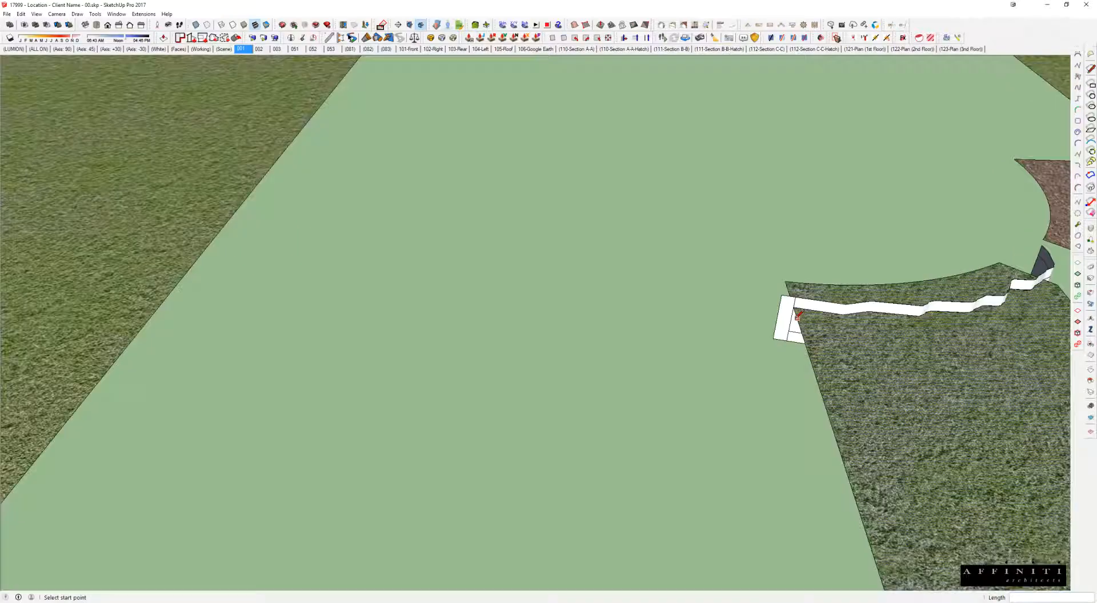
- Select the lawn with the extended outline surface and intersect their faces with the selection again
scroll(802, 316, up, 4)
middle_drag(803, 316, 488, 330)
scroll(488, 330, down, 2)
key(space)
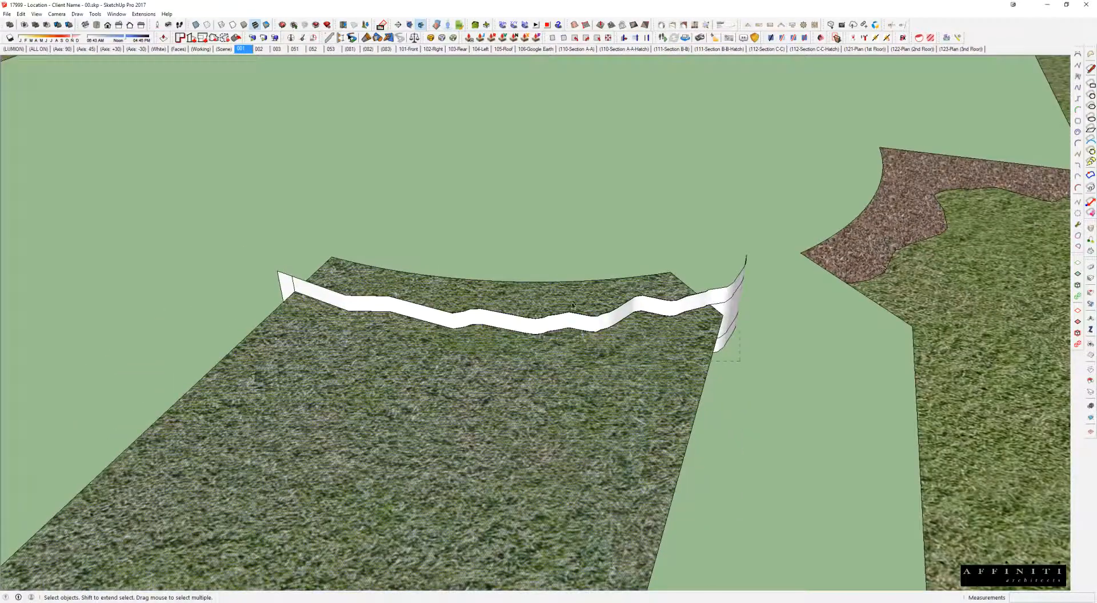
drag(253, 259, 253, 260)
right_click(345, 286)
mouse_move(401, 372)
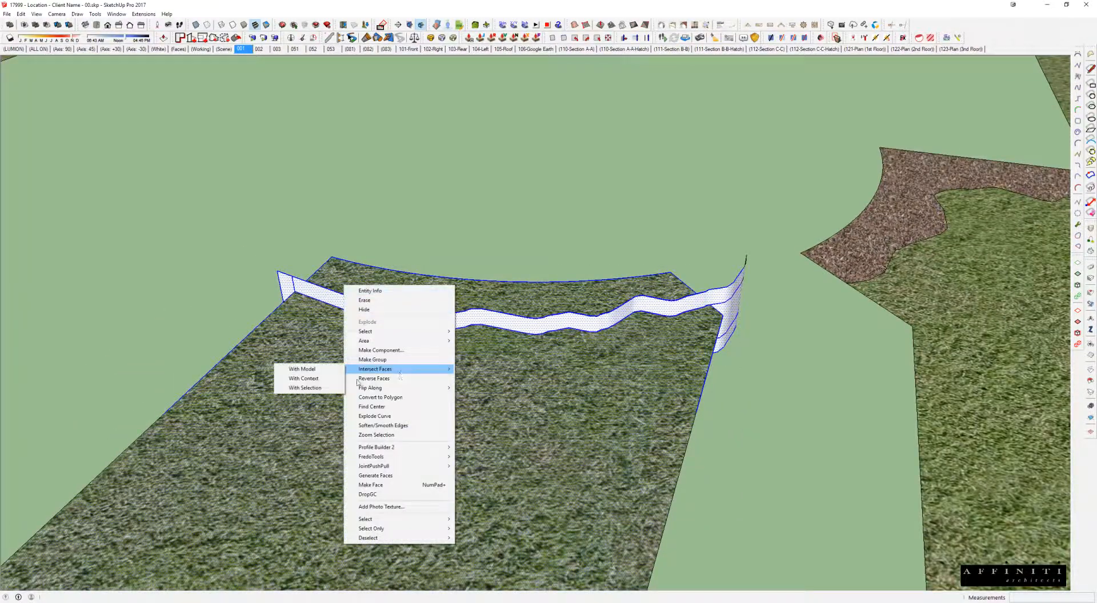
click(316, 388)
- Examine the intersected surface up close, along the lawn and where it passes the lawn's walkway-side corner
middle_drag(315, 389, 368, 346)
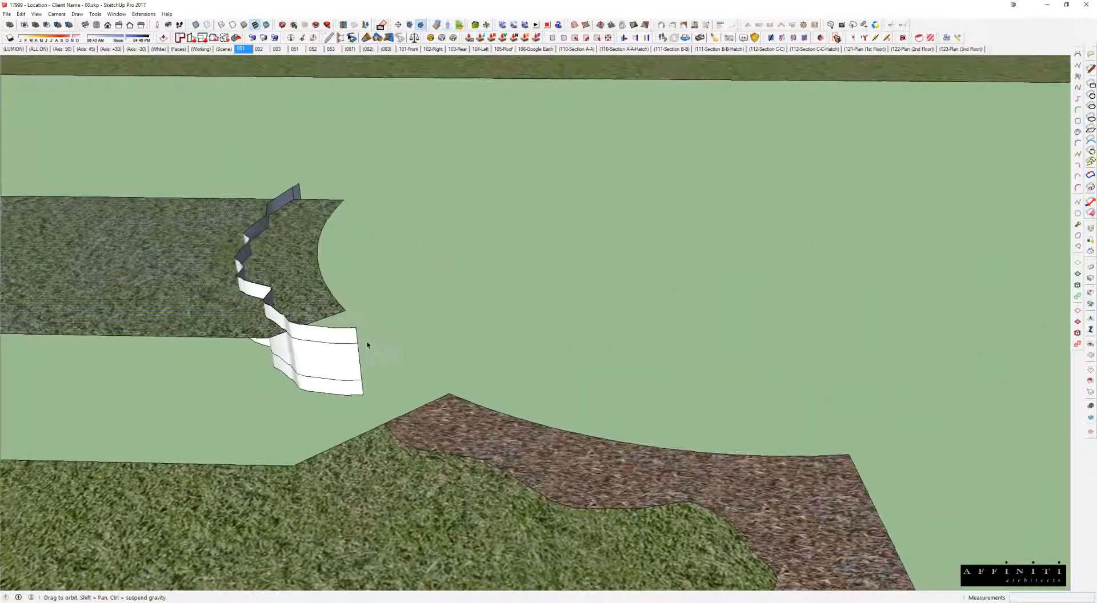
scroll(272, 288, up, 3)
scroll(352, 380, down, 3)
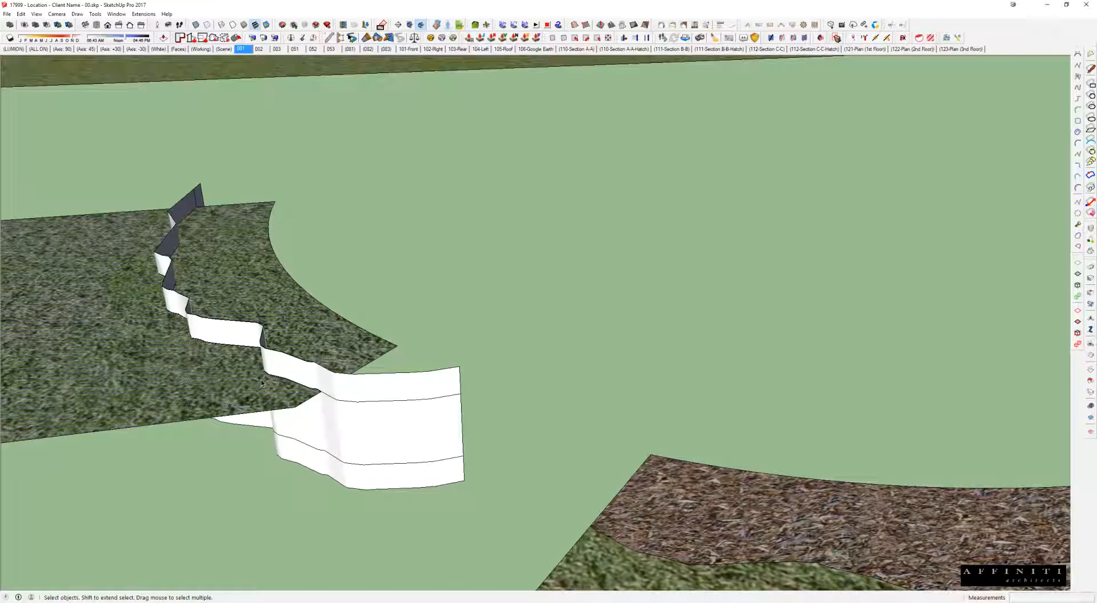
middle_drag(375, 384, 419, 278)
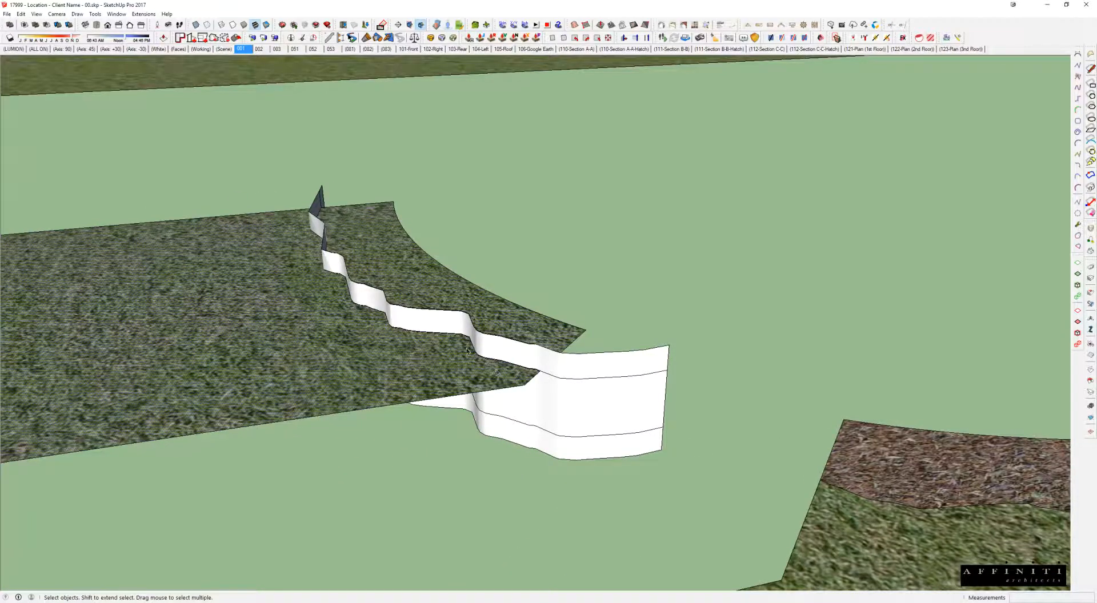
scroll(468, 351, up, 2)
scroll(571, 351, up, 6)
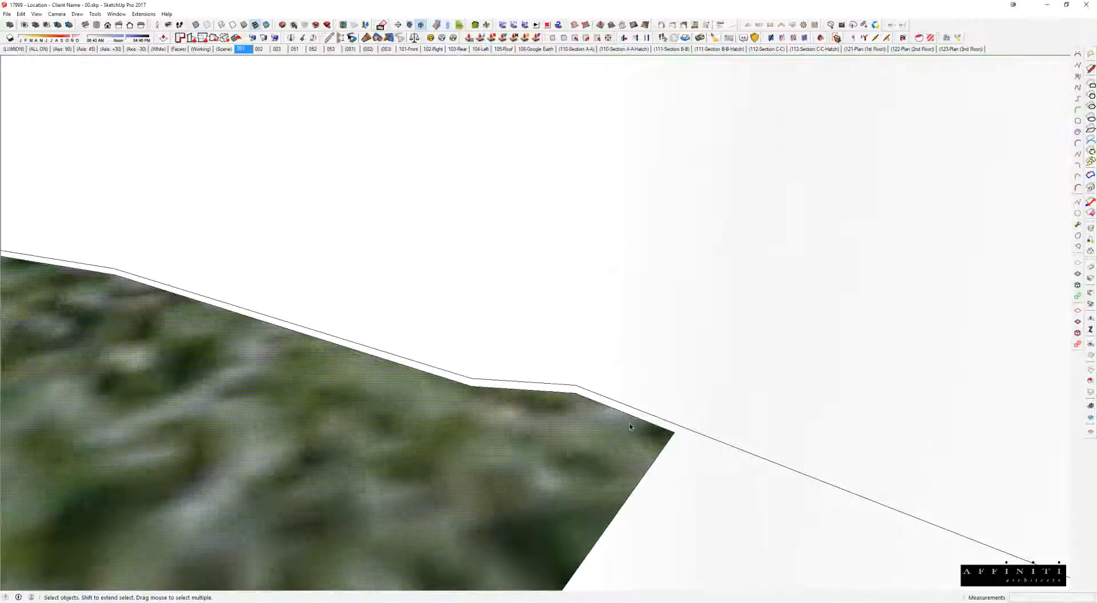
middle_drag(631, 427, 12, 350)
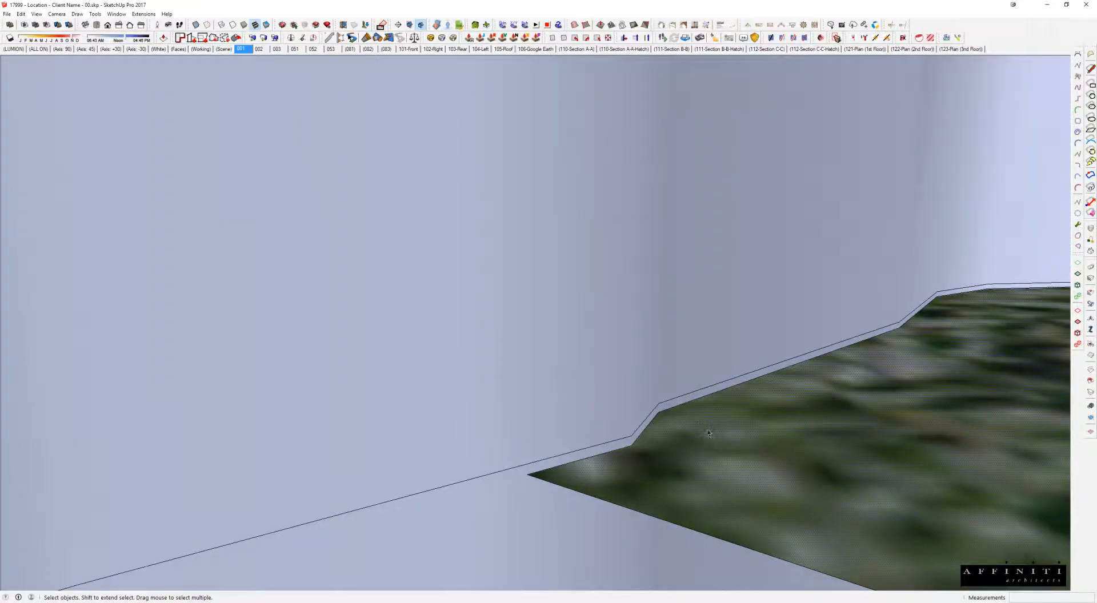
scroll(769, 387, down, 5)
scroll(769, 390, down, 3)
middle_drag(721, 372, 937, 417)
scroll(767, 279, down, 2)
middle_drag(766, 279, 891, 275)
scroll(521, 239, down, 2)
middle_drag(521, 238, 675, 320)
- Undo the second planting bed's outline and surface edits, back to the plain lawn on that side of the walkway
key(ctrl+z)
key(ctrl+z)
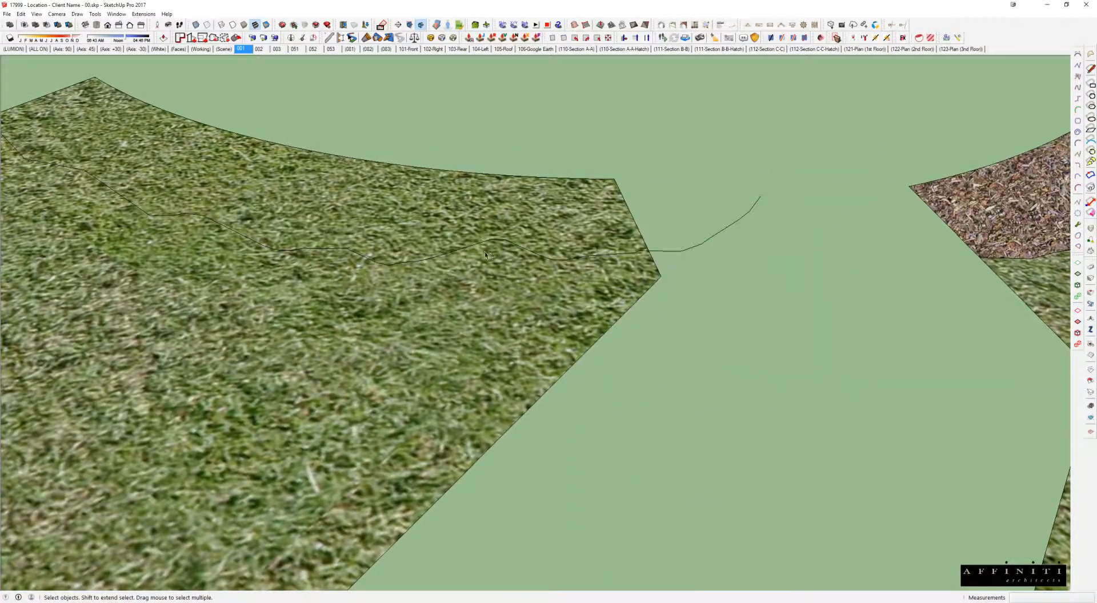
key(ctrl+z)
key(ctrl+z)
scroll(628, 246, down, 2)
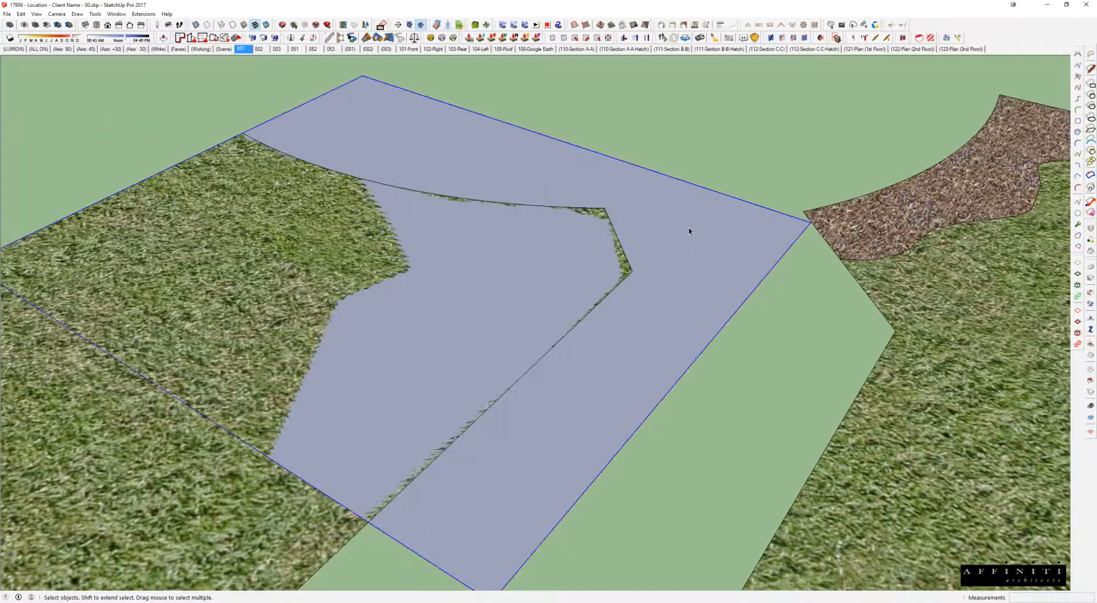
key(ctrl+z)
key(ctrl+z)
scroll(578, 260, down, 2)
key(ctrl+z)
key(ctrl+z)
middle_drag(826, 254, 712, 358)
scroll(712, 357, down, 4)
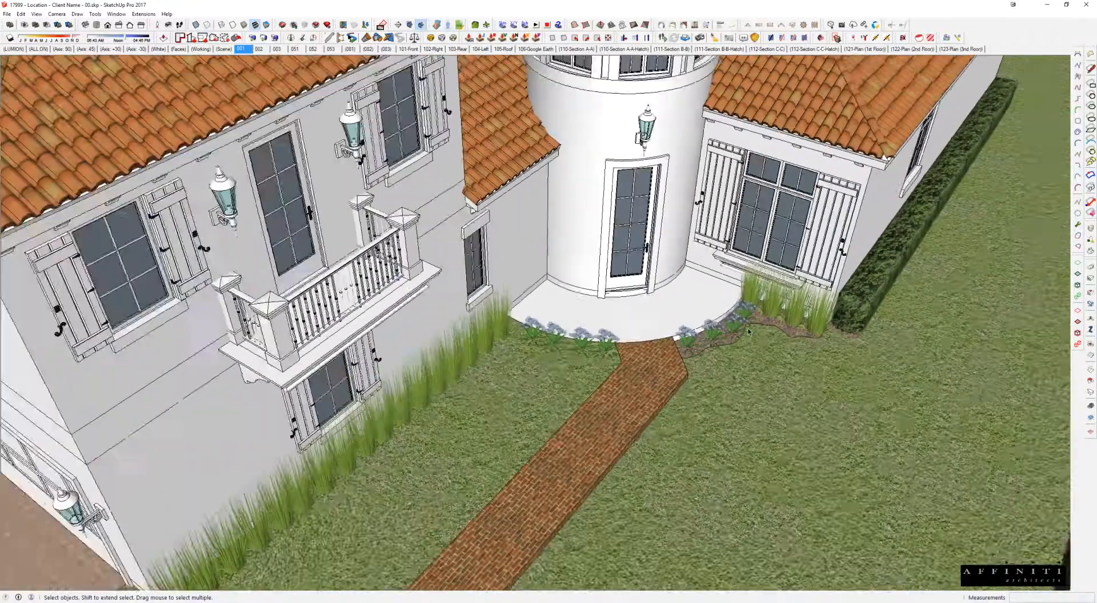
scroll(749, 328, down, 1)
middle_drag(729, 382, 721, 283)
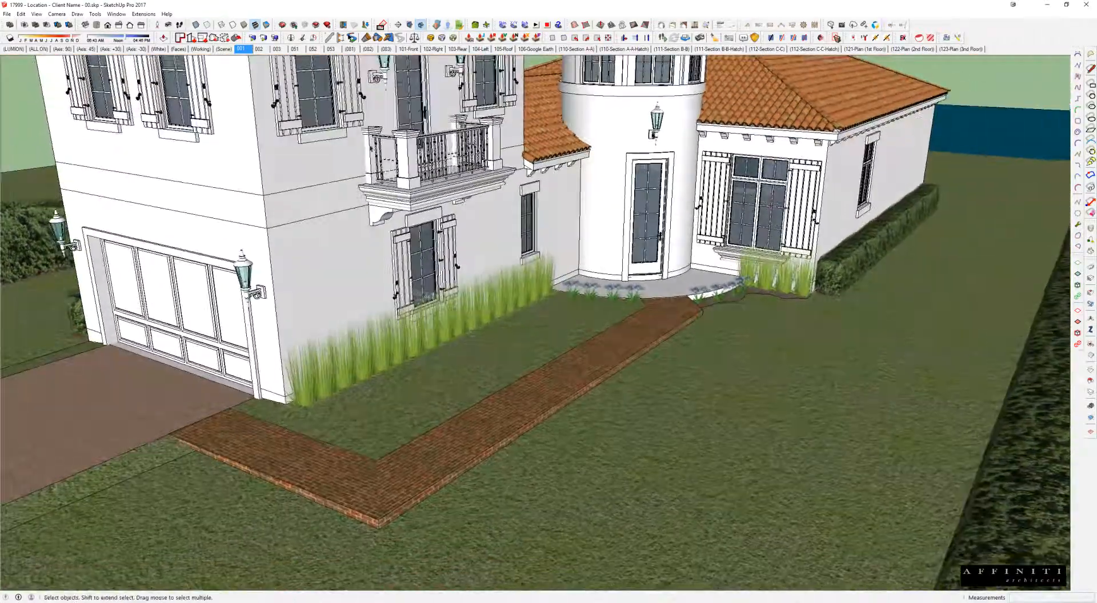
- Recall scene 001 and move the long boundary hedge on the entry side farther from the house, in between the palms
click(241, 49)
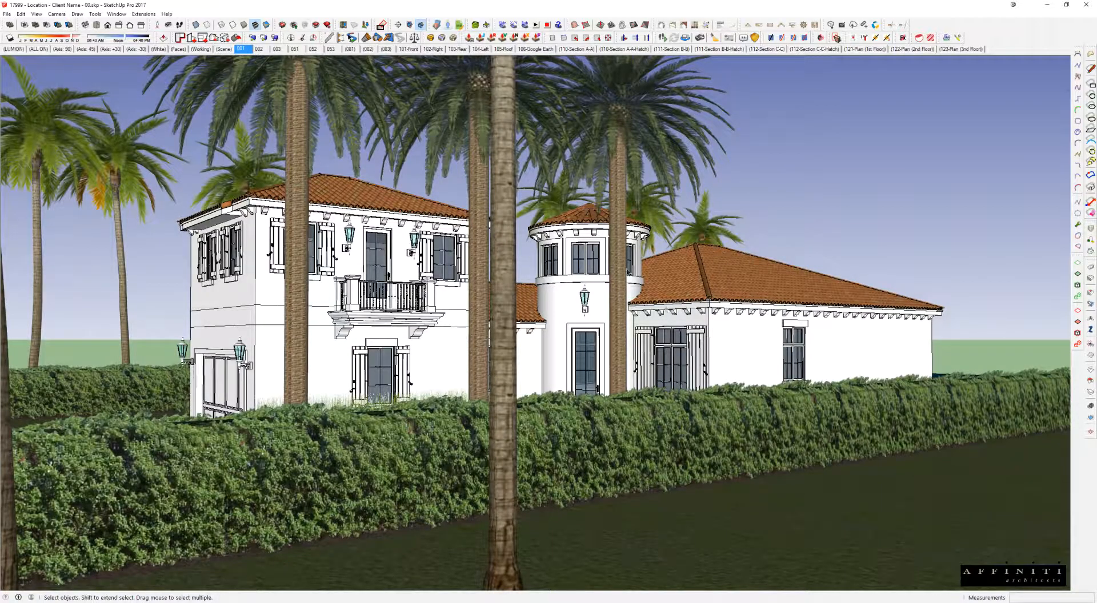
middle_drag(674, 406, 914, 400)
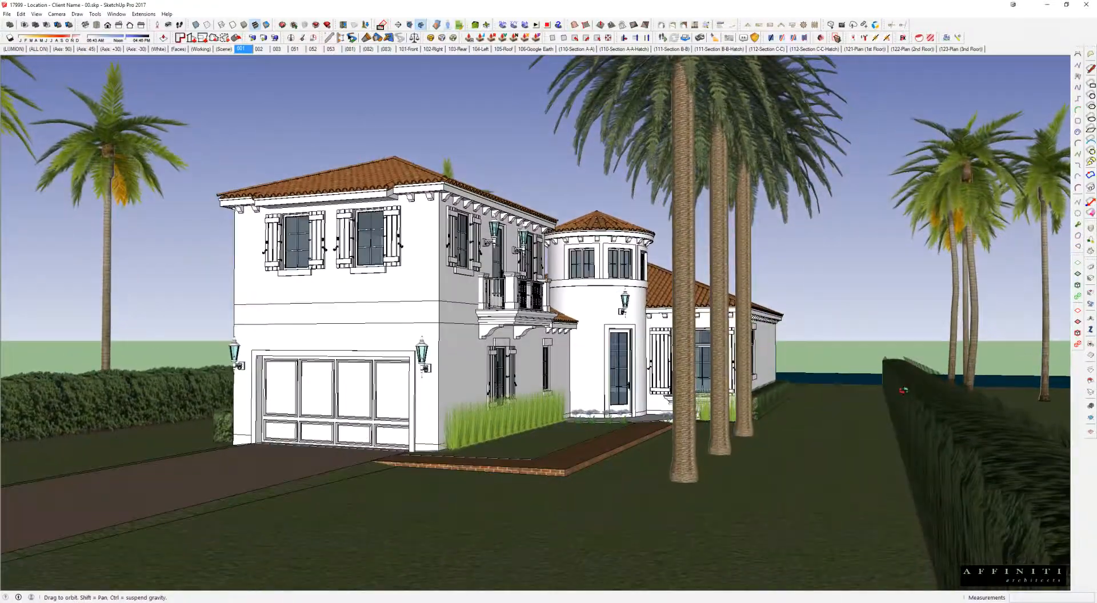
click(159, 26)
middle_drag(772, 325, 841, 404)
key(space)
scroll(841, 404, down, 3)
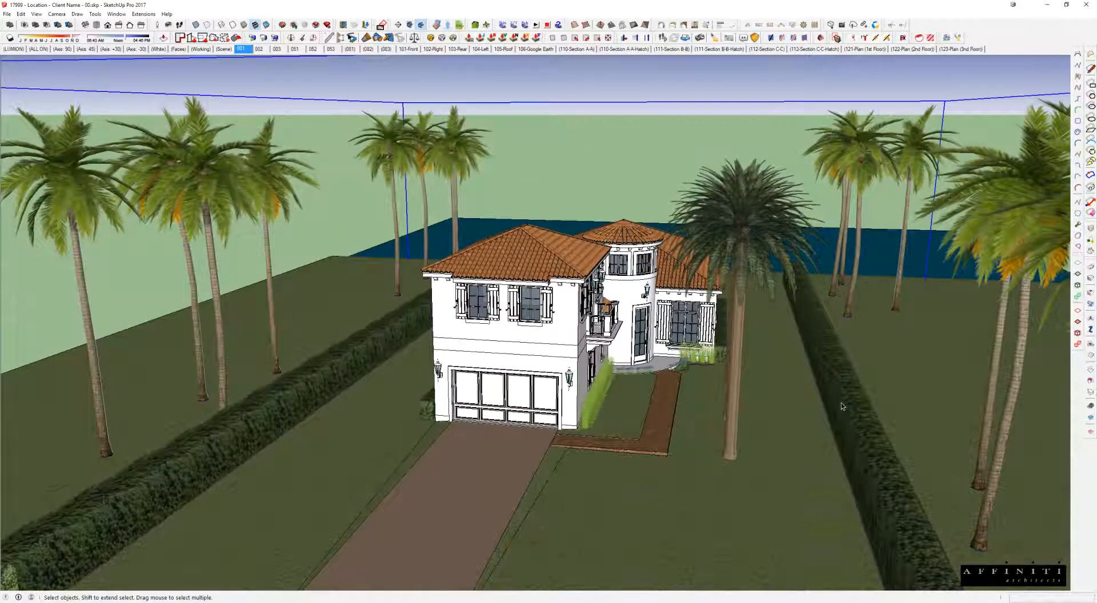
double_click(841, 403)
middle_drag(841, 403, 589, 294)
scroll(710, 430, up, 2)
key(m)
click(665, 422)
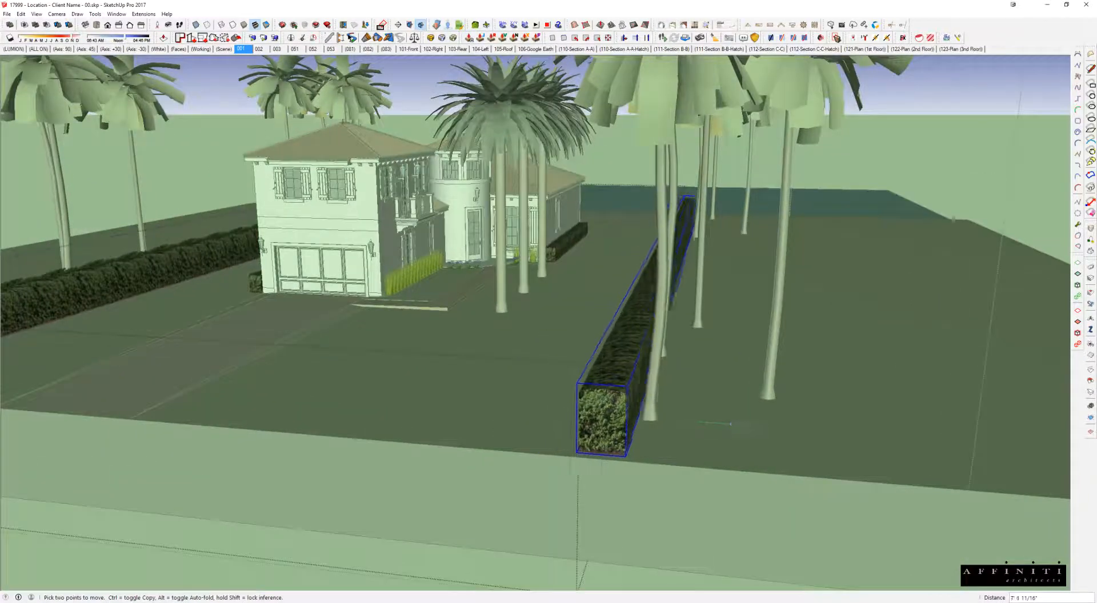
click(837, 431)
key(space)
click(836, 429)
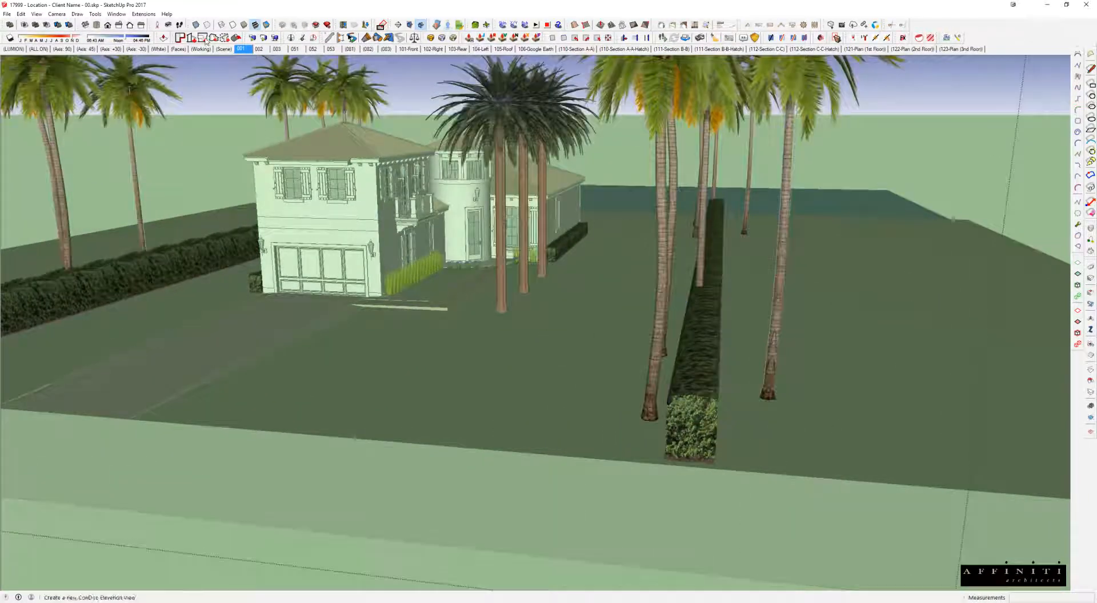
- Position the camera on the side lawn and frame the balcony, tower entry and foundation plants between the palm trunks
click(156, 25)
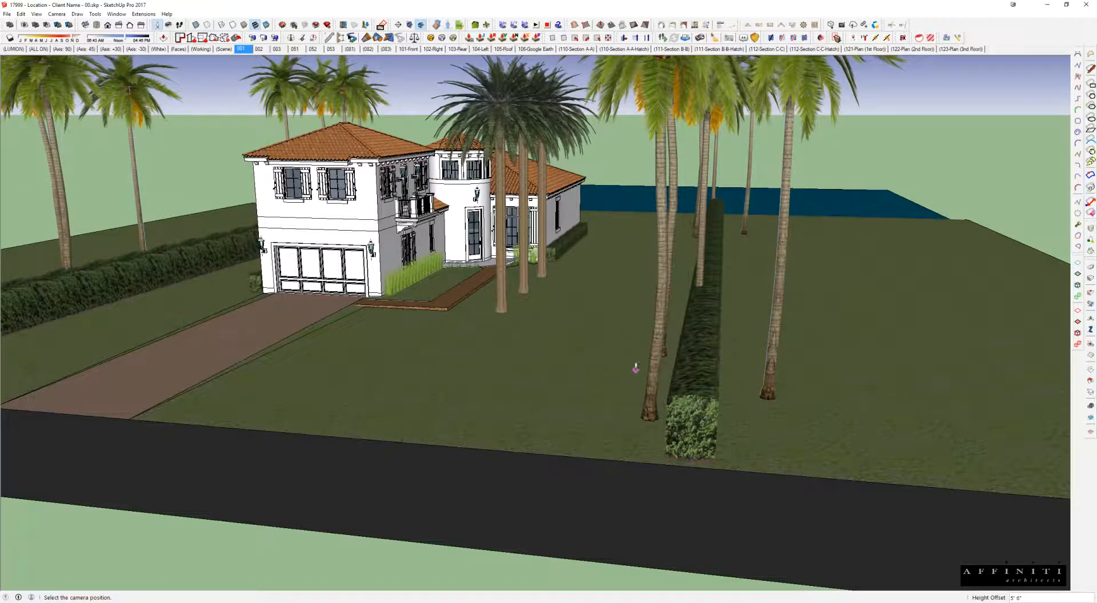
click(636, 368)
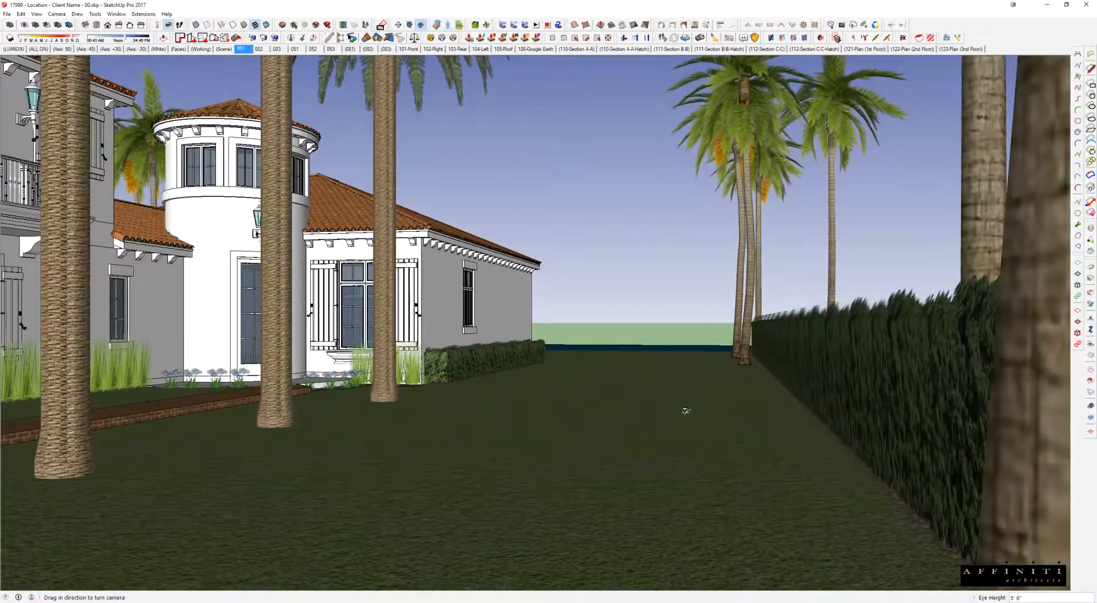
drag(686, 410, 476, 335)
middle_drag(477, 335, 420, 349)
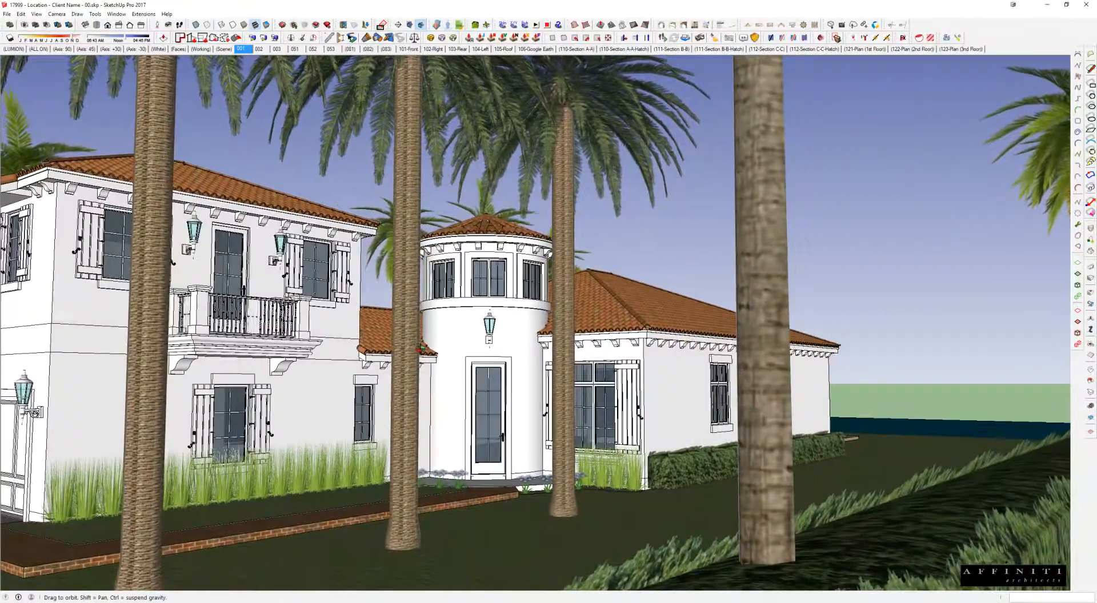
scroll(377, 384, up, 1)
shift+middle_drag(393, 390, 434, 379)
drag(434, 379, 307, 369)
scroll(592, 354, up, 1)
middle_drag(591, 355, 583, 351)
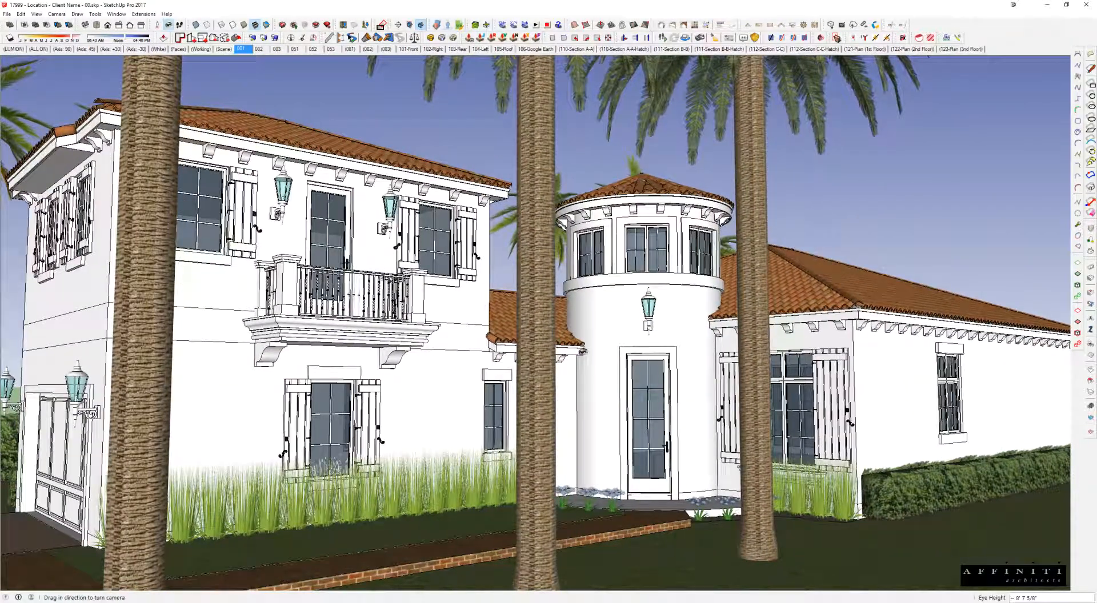
key(space)
- Update scene 001 with the current view, and check it by switching to scene 002 and back
right_click(241, 49)
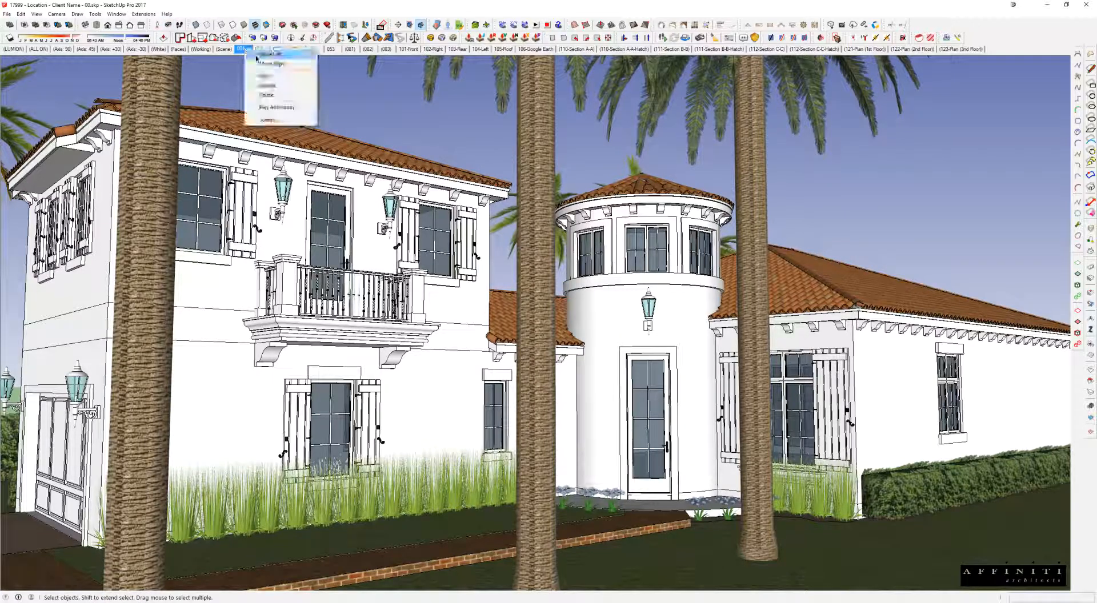
click(280, 85)
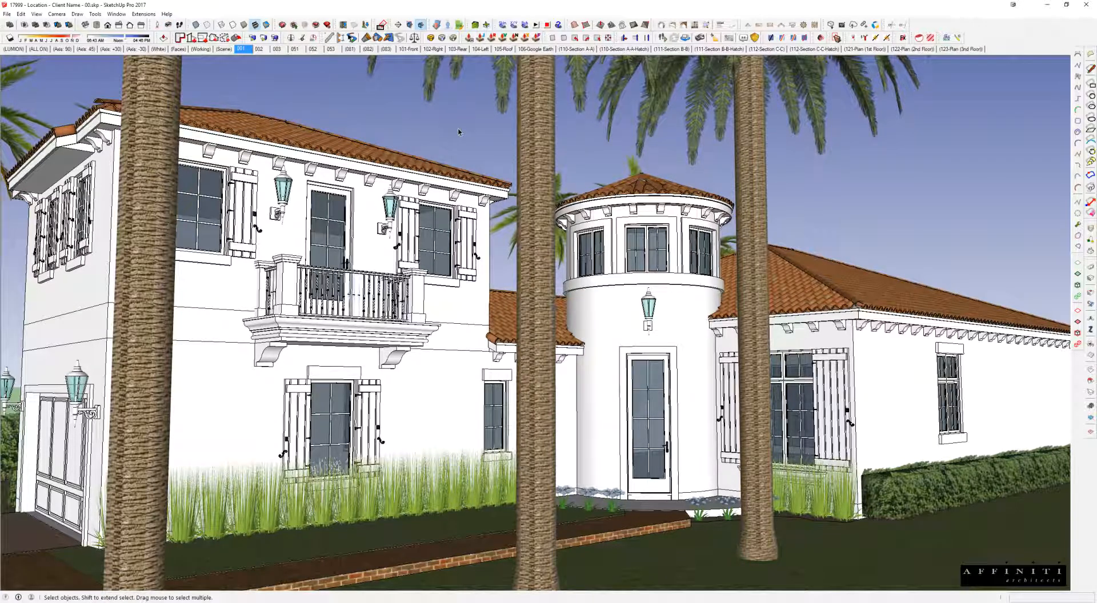
click(259, 49)
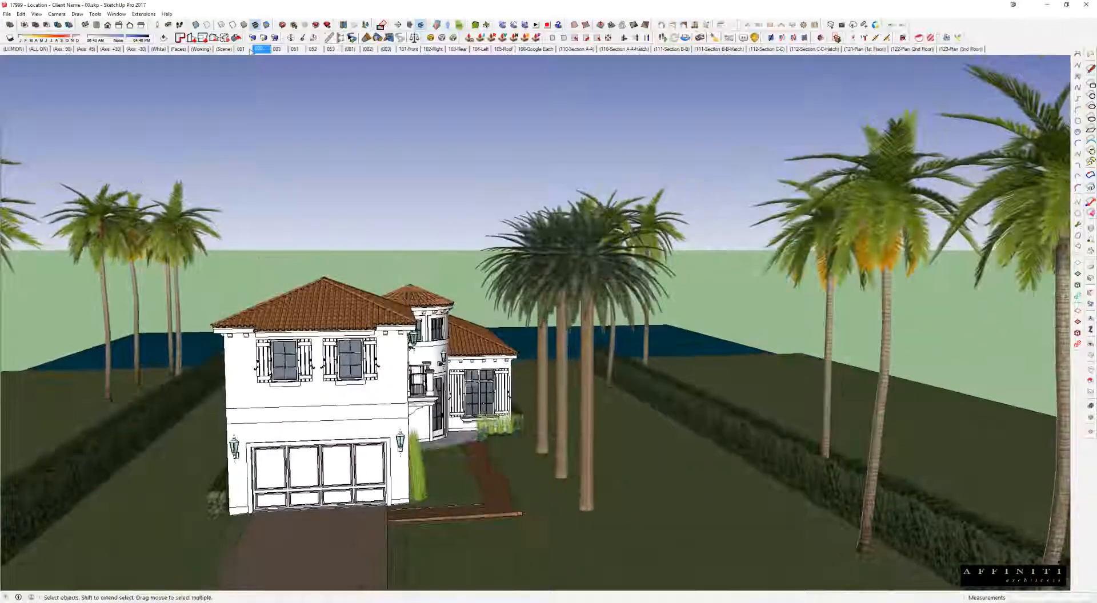
click(242, 50)
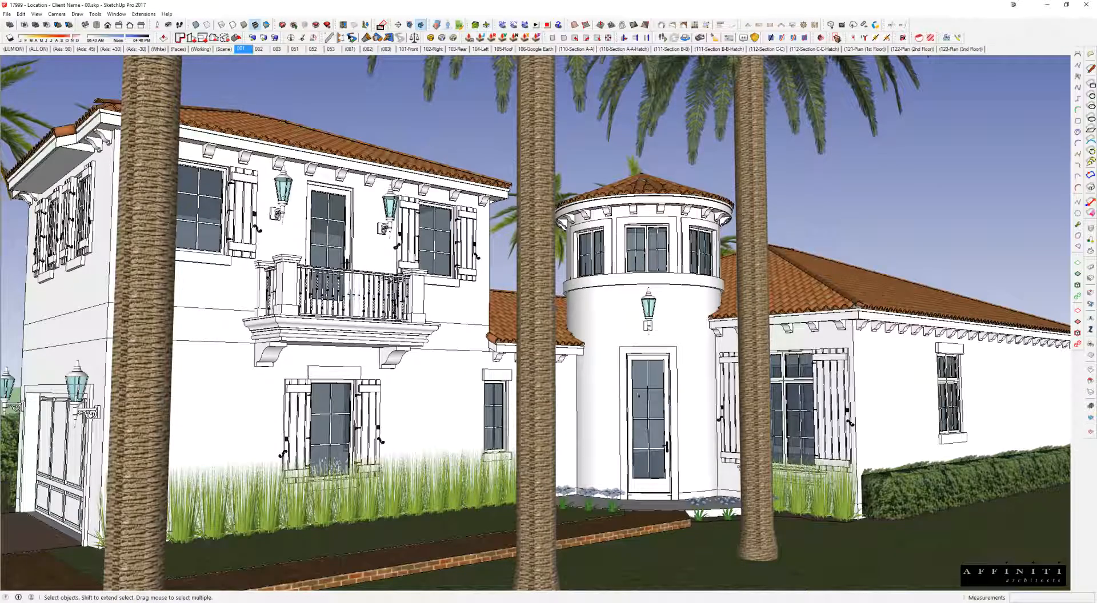
- Switch to the Good Landscaping model and look over its collection of hedges, grasses, flowering plants and trees
scroll(639, 396, down, 4)
scroll(585, 428, up, 1)
middle_drag(584, 427, 771, 449)
scroll(775, 329, down, 3)
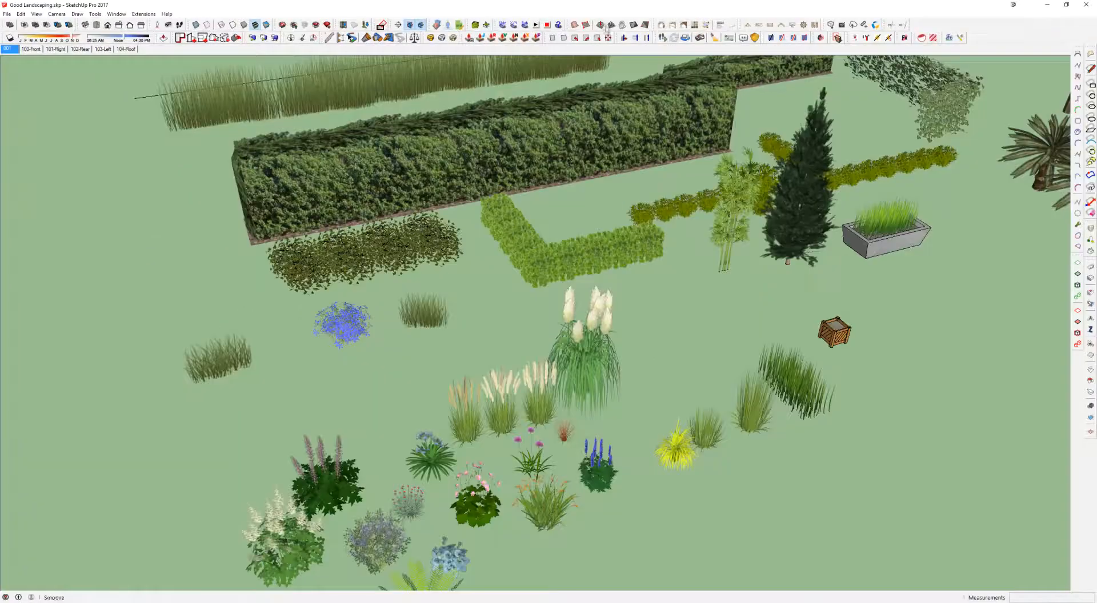
mouse_move(800, 212)
middle_down()
mouse_move(818, 209)
mouse_move(858, 229)
mouse_move(759, 303)
middle_up()
scroll(818, 209, down, 1)
scroll(811, 194, down, 1)
scroll(857, 228, up, 1)
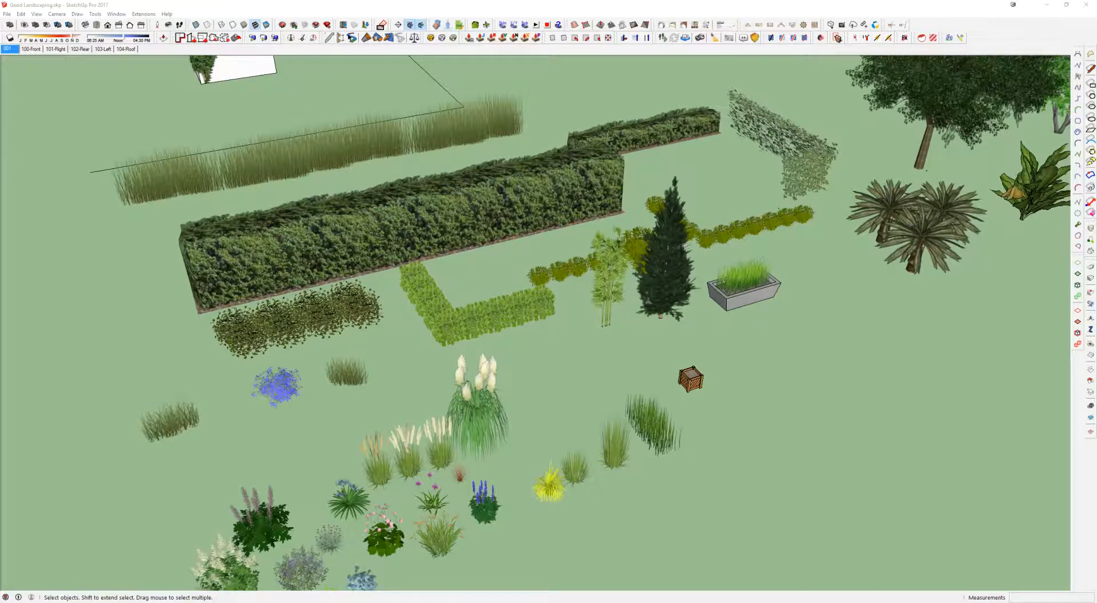
- Switch to File Explorer and open the DynaSCAPE Sketch3D folder under Library - SketchUp, SU BLOCKS on the M: drive
key(super+e)
double_click(791, 343)
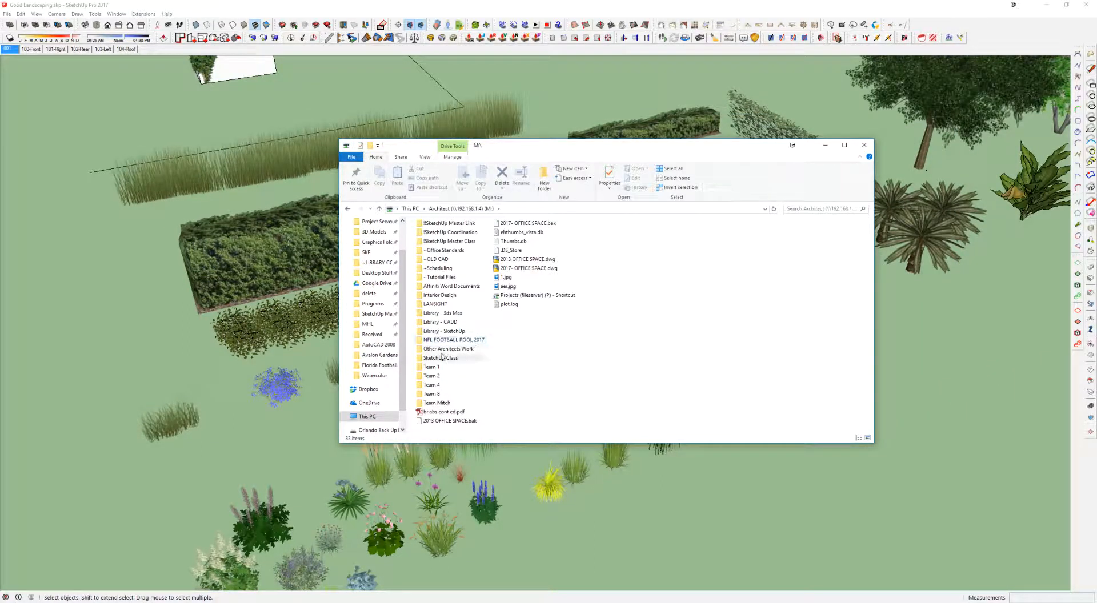
click(444, 332)
double_click(444, 331)
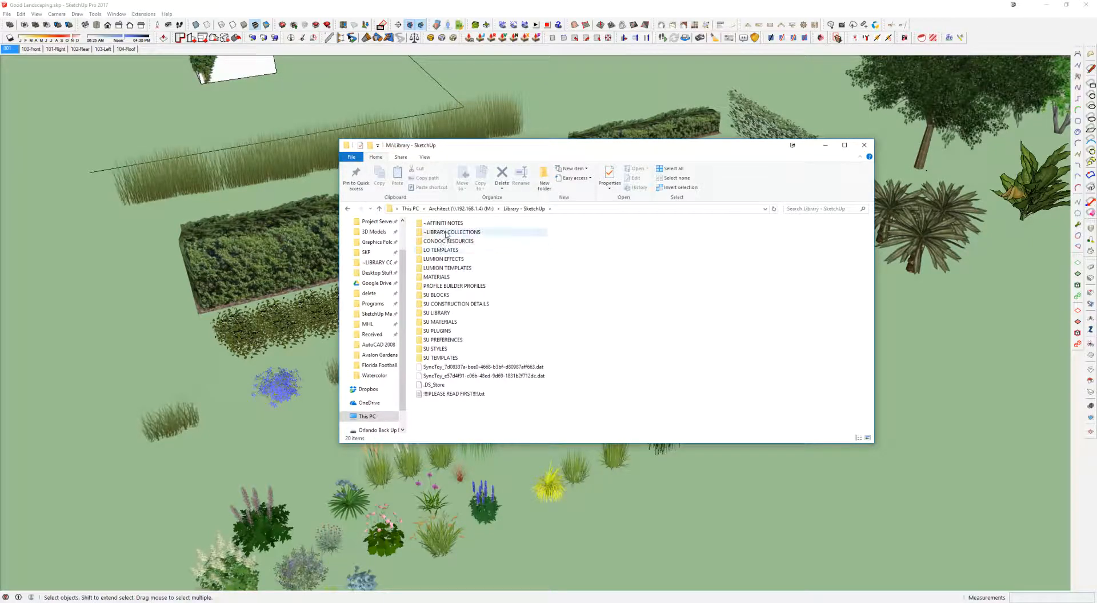
click(446, 233)
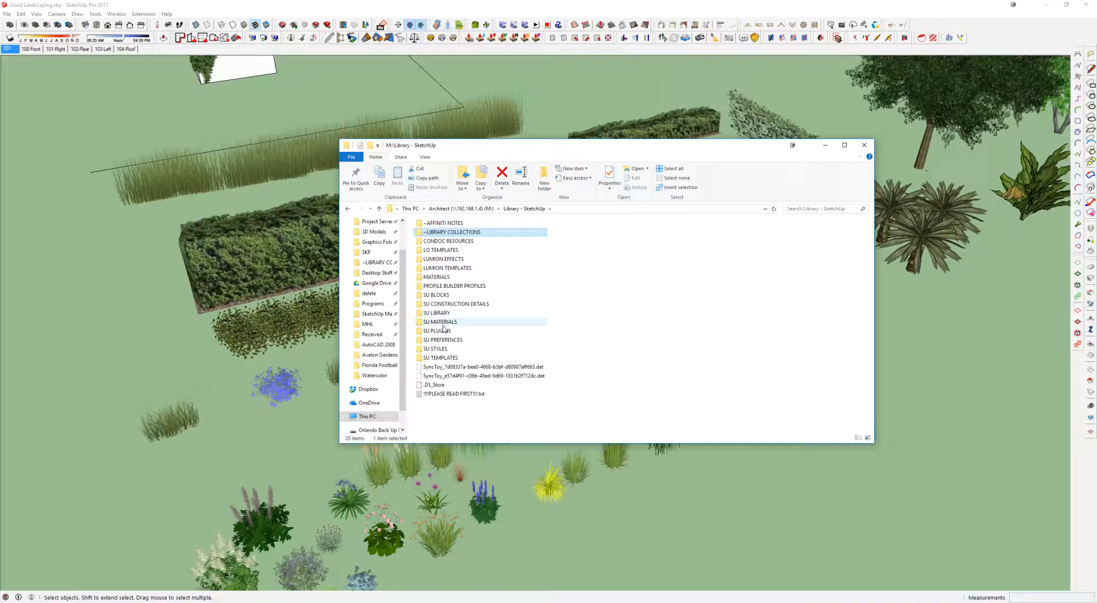
double_click(436, 295)
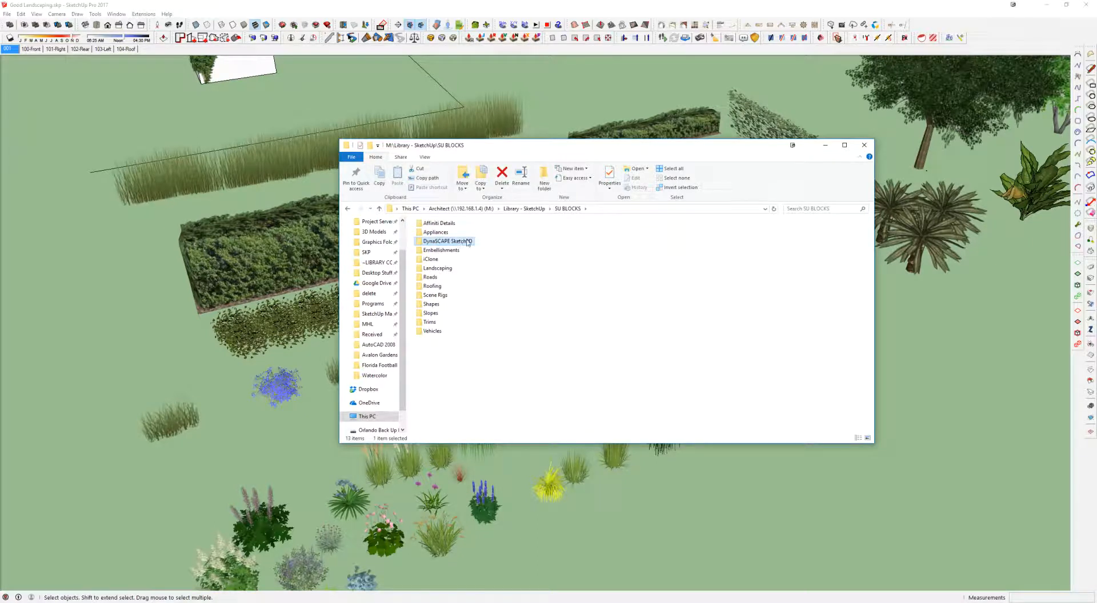
double_click(458, 241)
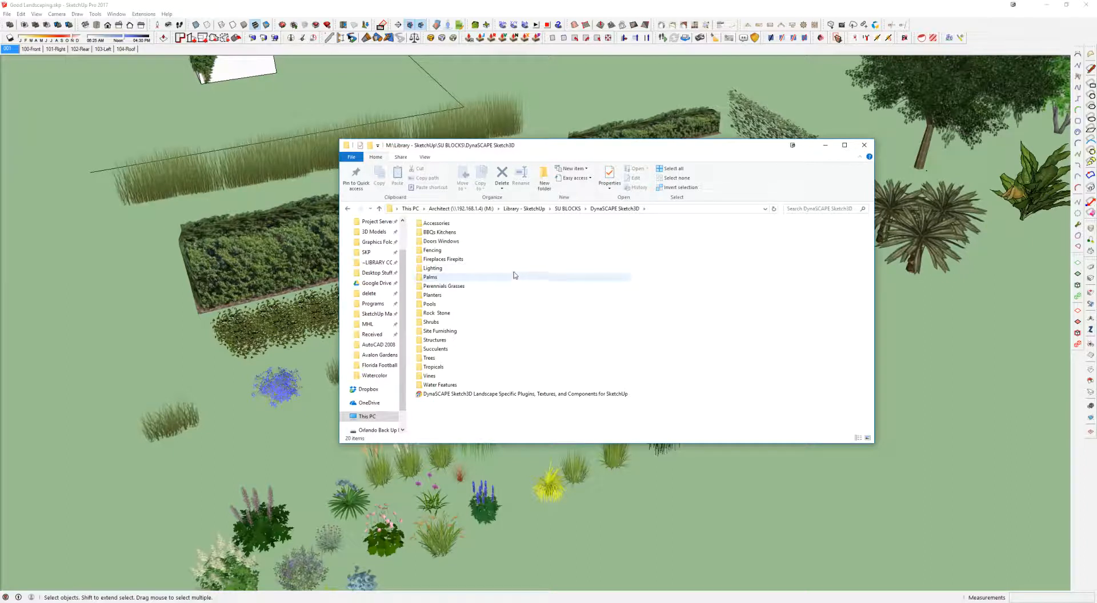
- Look over the DynaSCAPE Sketch3D library categories, including palms, perennials and grasses, planters, site furnishing, succulents, trees, tropicals and vines
click(437, 278)
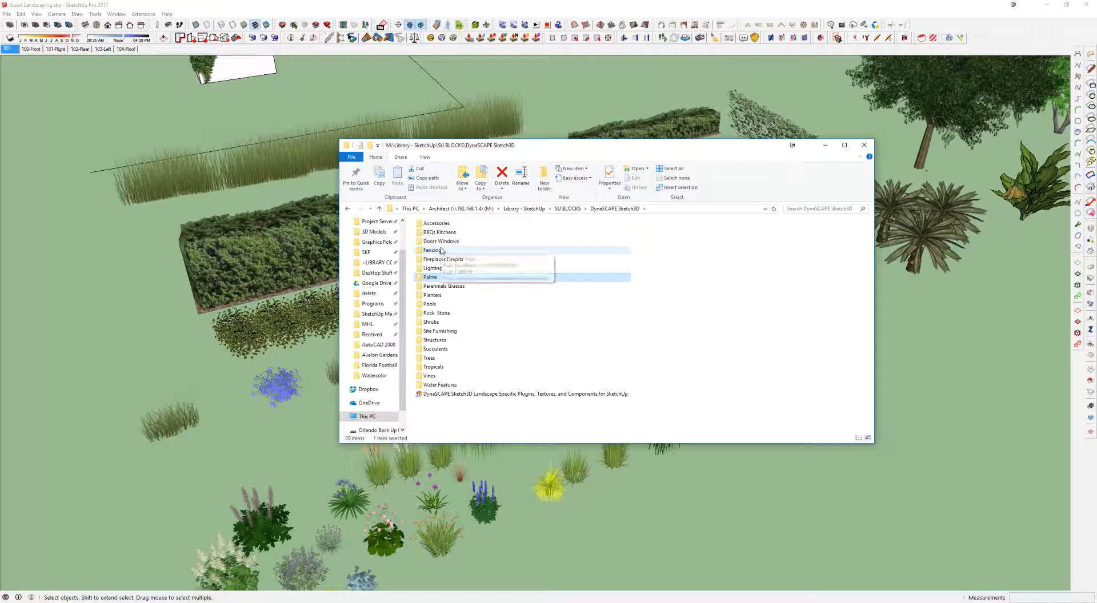
click(434, 287)
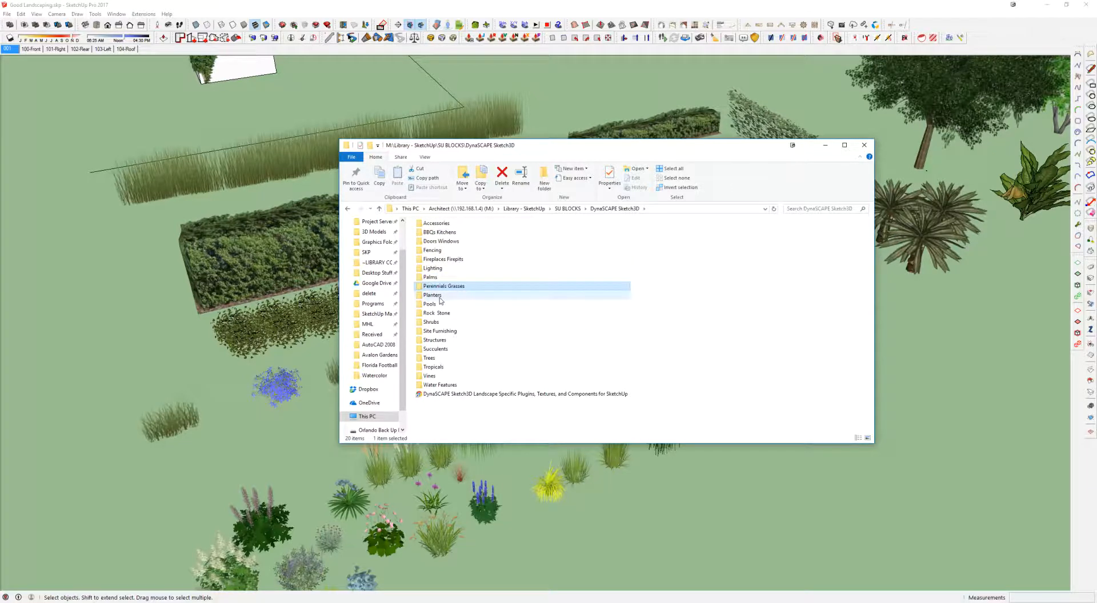
click(436, 295)
click(438, 331)
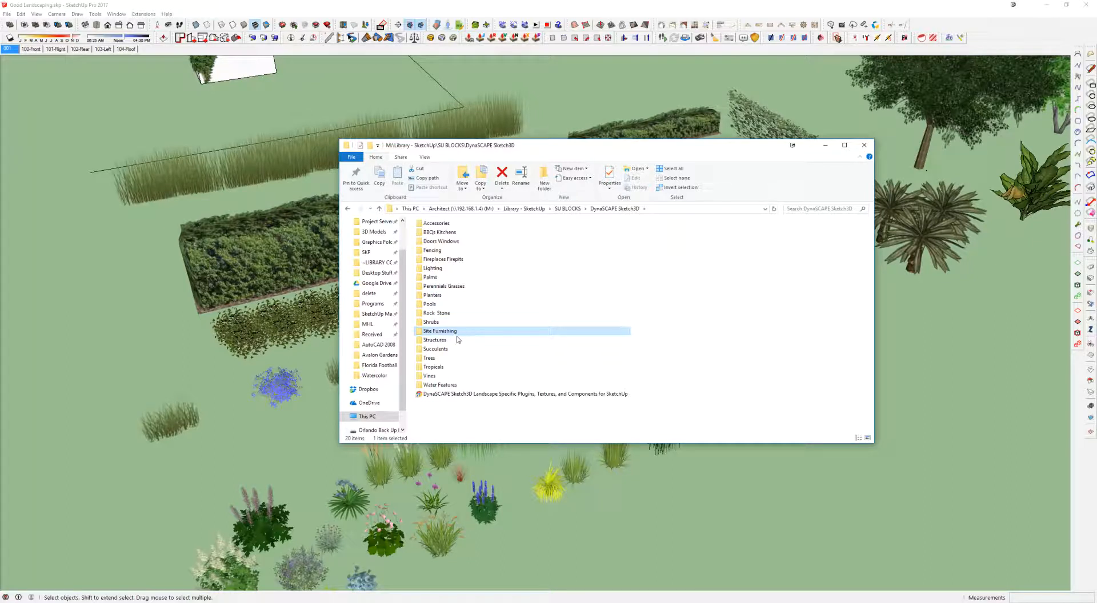
click(437, 350)
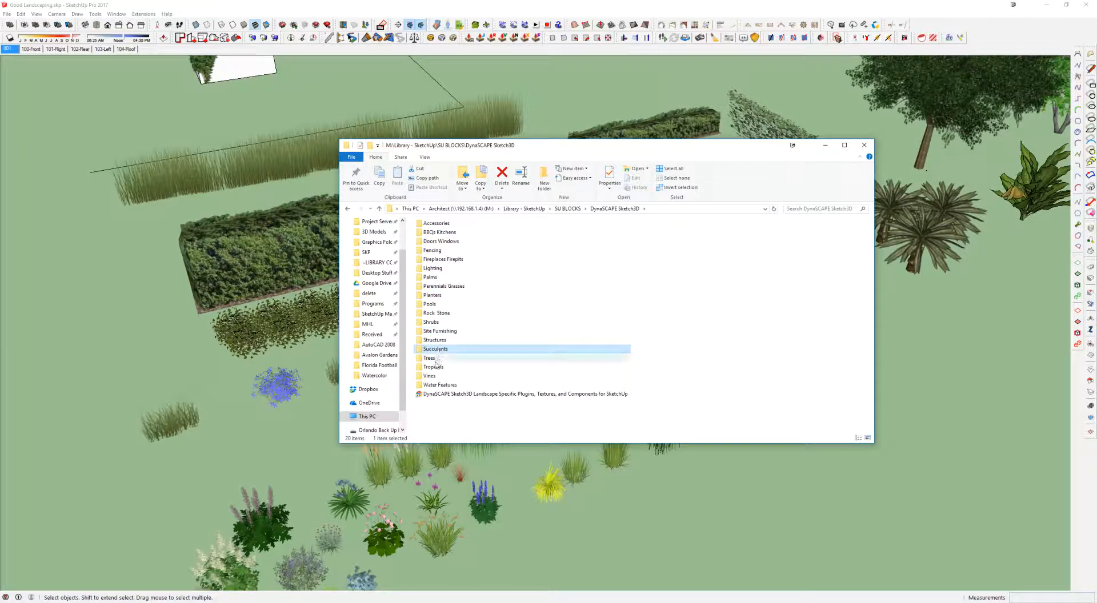
click(438, 359)
click(432, 368)
click(443, 376)
- Open the 3D subfolder of Vines and look over its wisteria, pergola and climbing hydrangea components
double_click(420, 375)
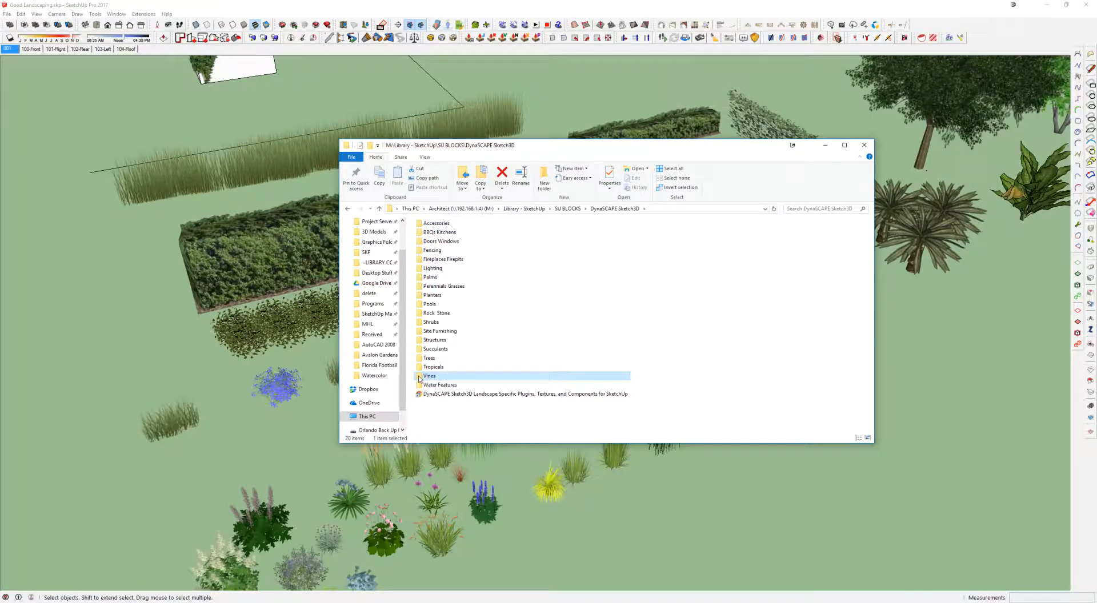
double_click(426, 233)
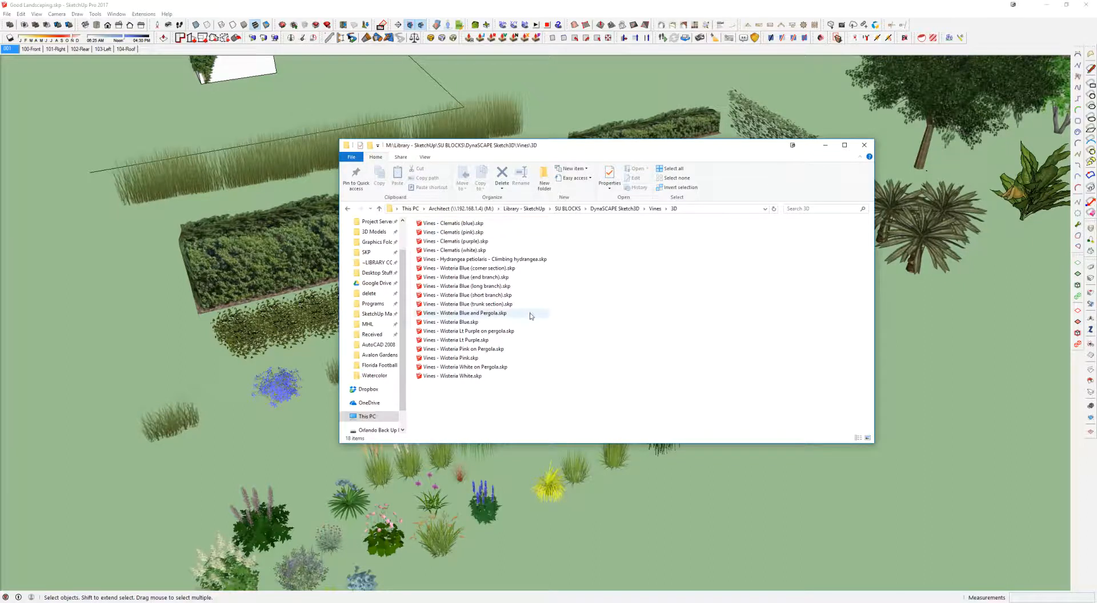
drag(547, 313, 515, 260)
click(486, 332)
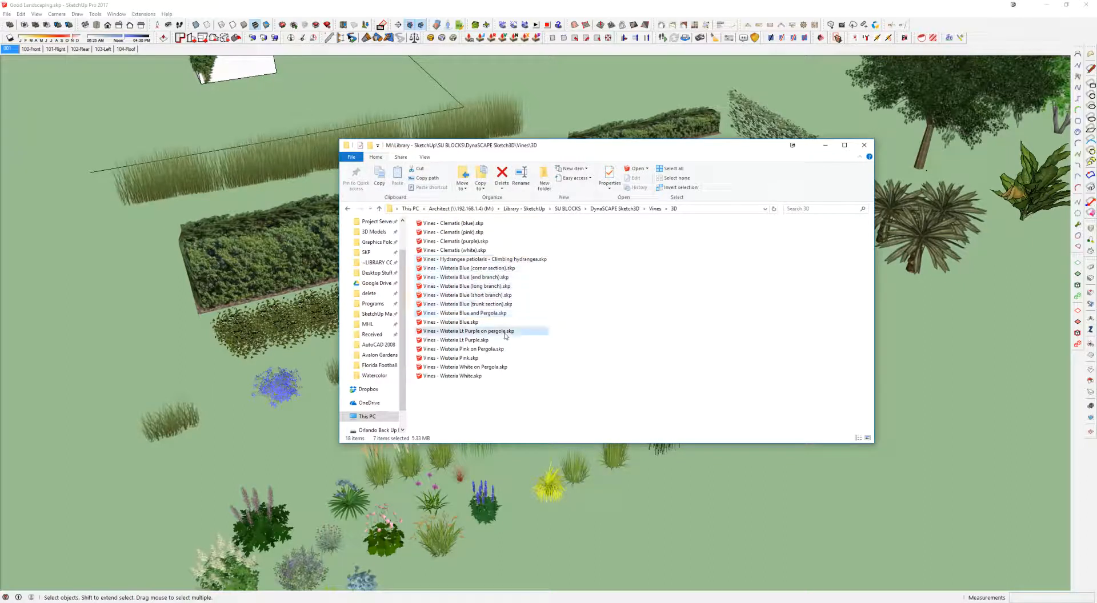
click(488, 349)
click(486, 367)
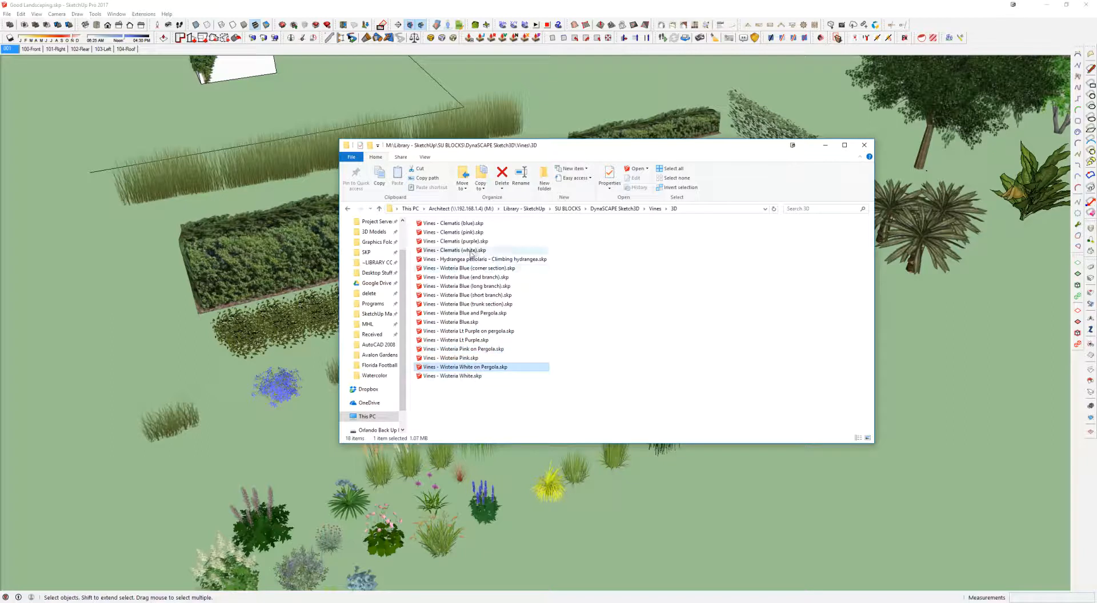
click(466, 260)
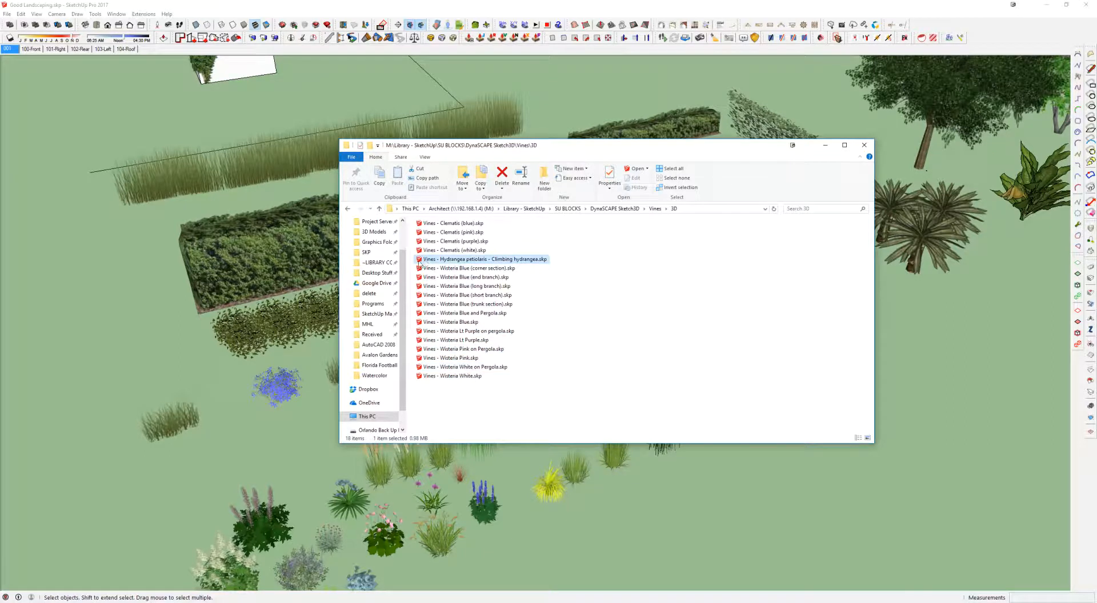
- Place the Vines - Clematis (white).skp component on open ground in the Good Landscaping model, inspect it up close, and undo the placement
click(459, 252)
drag(992, 453, 991, 453)
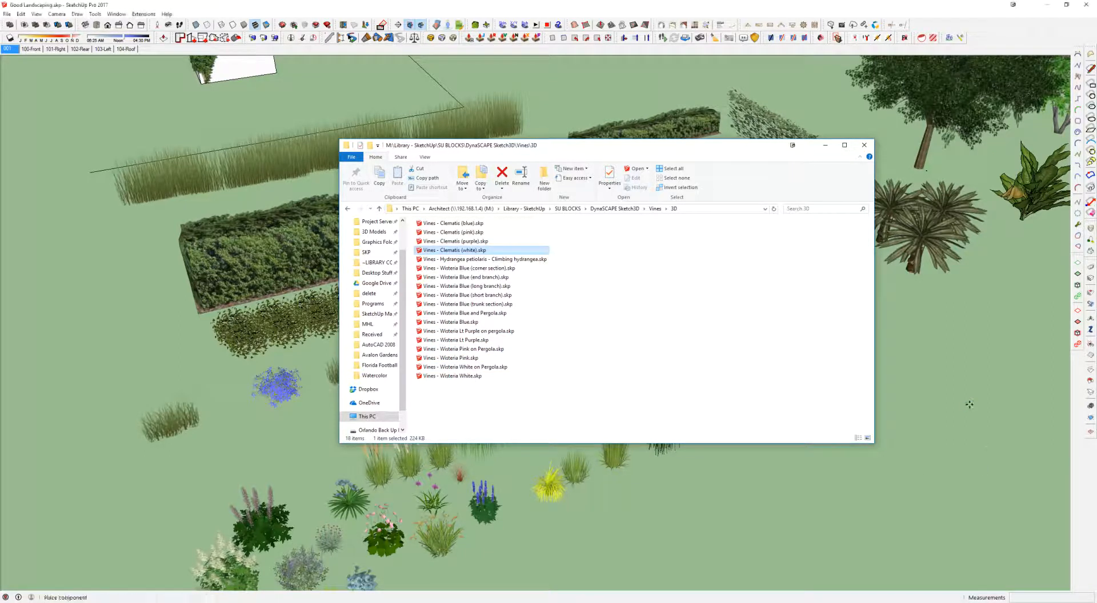
mouse_move(1004, 415)
middle_down()
mouse_move(903, 380)
mouse_move(724, 362)
middle_up()
scroll(679, 356, up, 5)
middle_drag(660, 345, 661, 370)
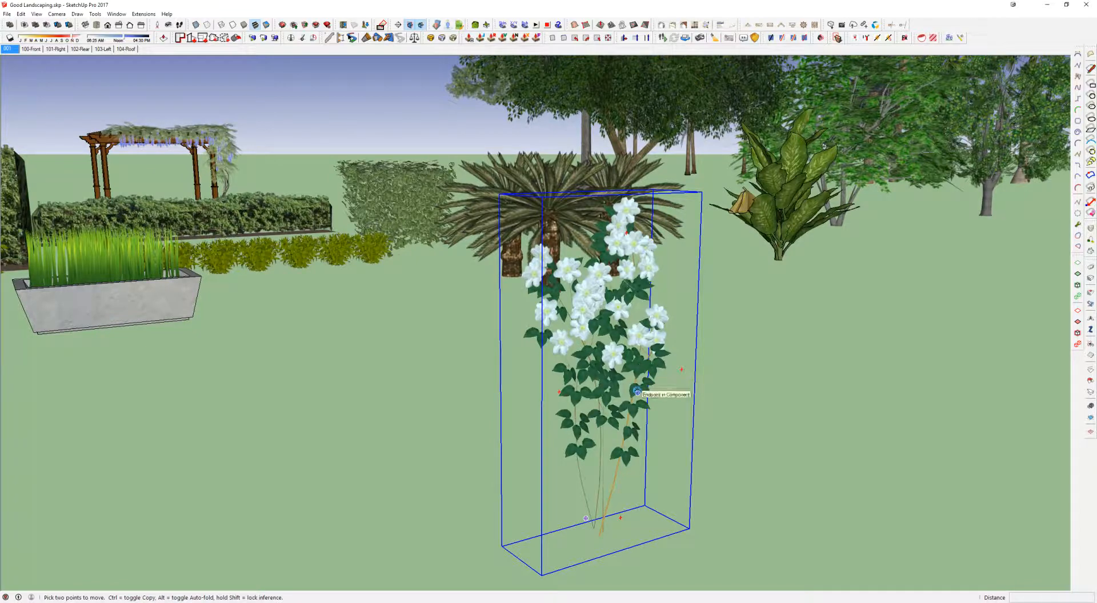
key(ctrl+z)
middle_drag(659, 370, 600, 272)
- Return to the Vines folder in File Explorer and insert Bougainvillea san diego red.skp from its 2D subfolder into the Good Landscaping model
key(alt+Tab)
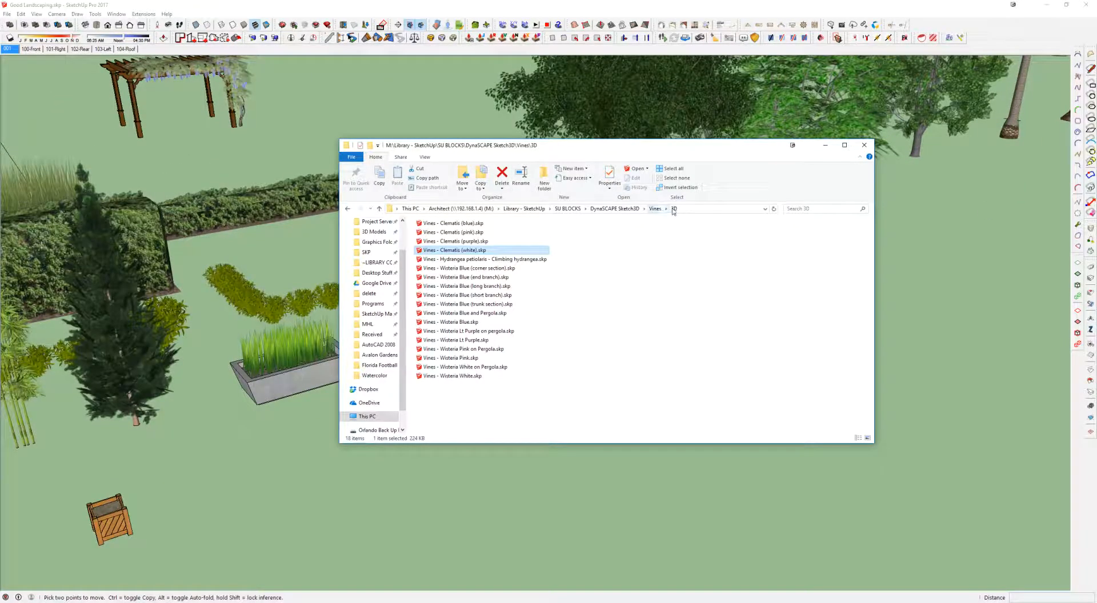
click(656, 209)
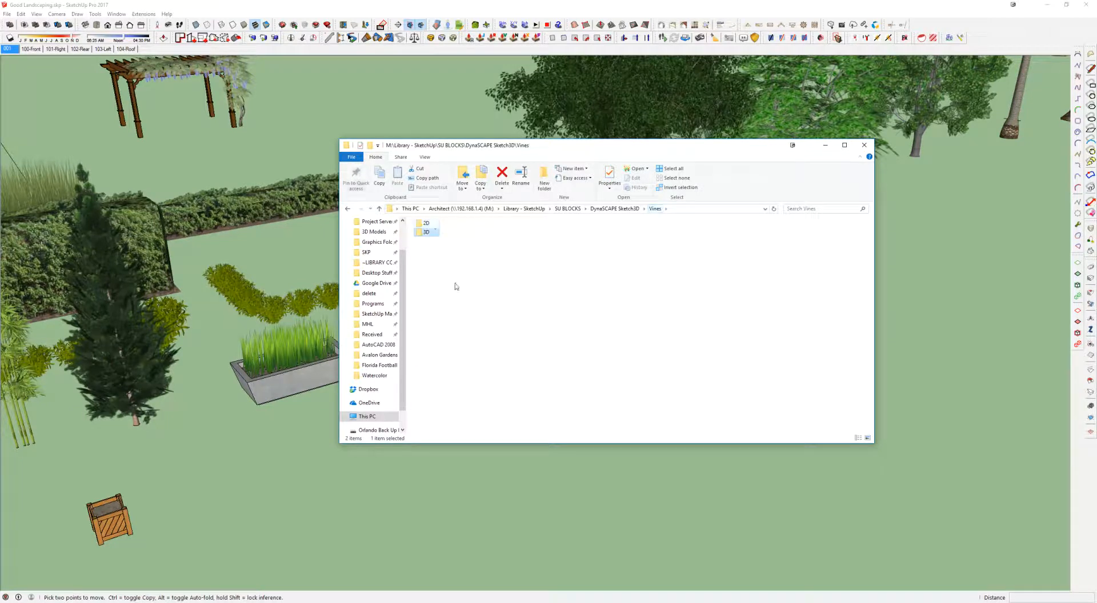
double_click(426, 223)
click(448, 233)
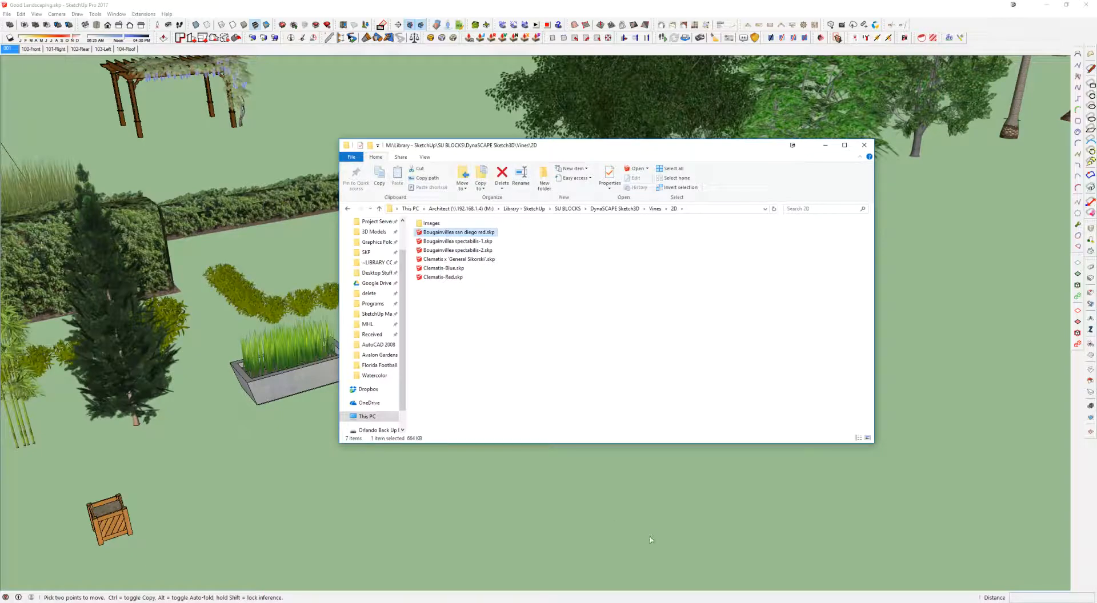
- Examine the flat 2D bougainvillea from overhead and from lower viewing angles
mouse_move(661, 476)
middle_down()
mouse_move(695, 458)
mouse_move(627, 329)
mouse_move(636, 262)
mouse_move(957, 297)
mouse_move(636, 303)
mouse_move(497, 578)
mouse_move(585, 456)
middle_up()
scroll(697, 458, up, 2)
scroll(628, 329, up, 2)
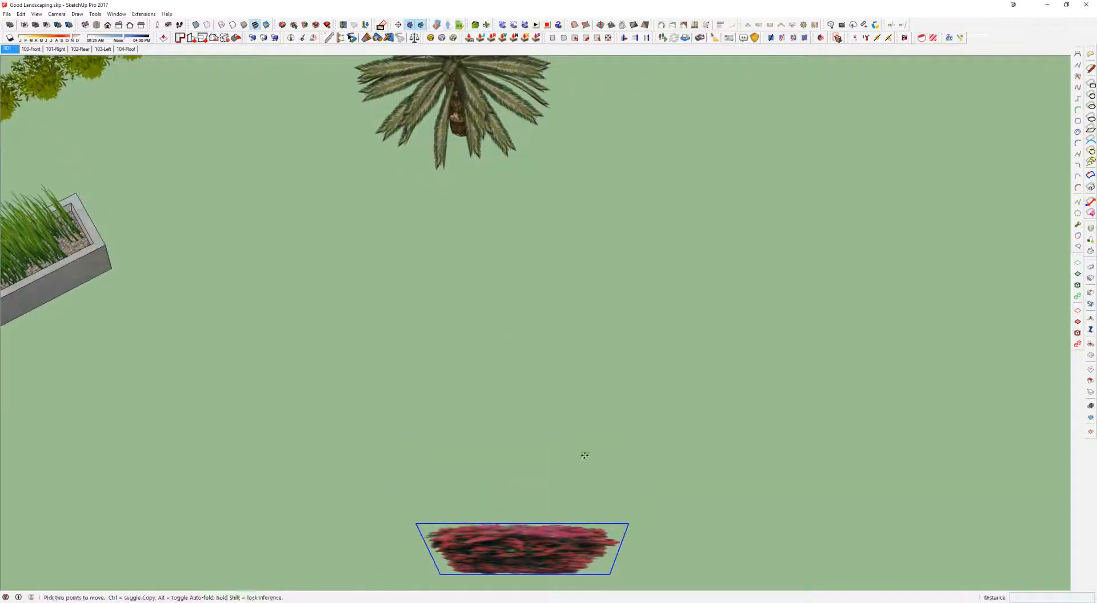
middle_drag(522, 554, 509, 463)
key(m)
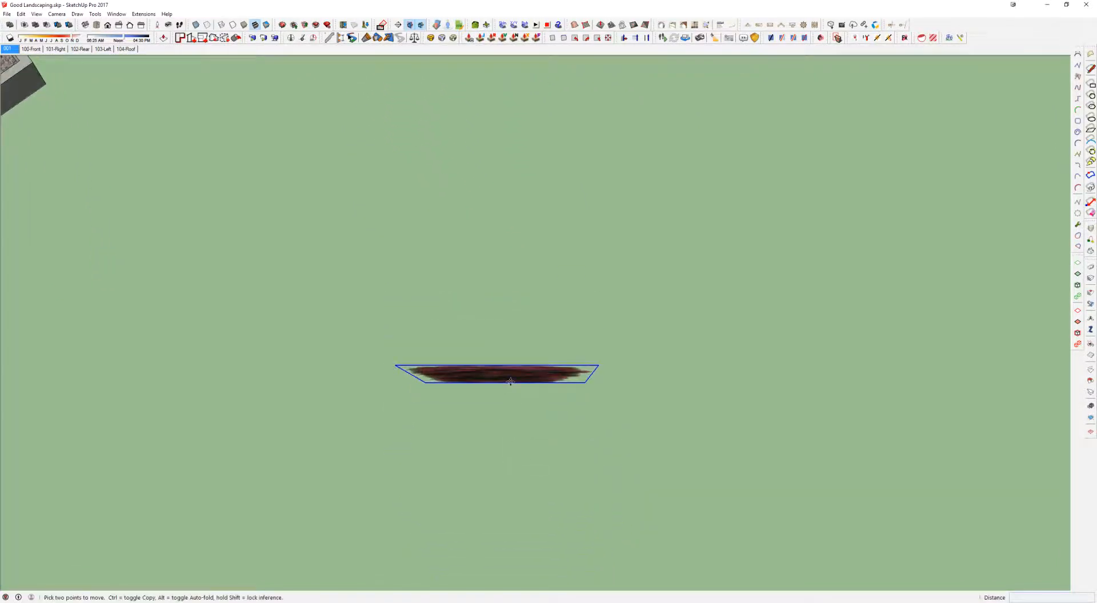
middle_drag(498, 389, 485, 320)
scroll(475, 363, down, 4)
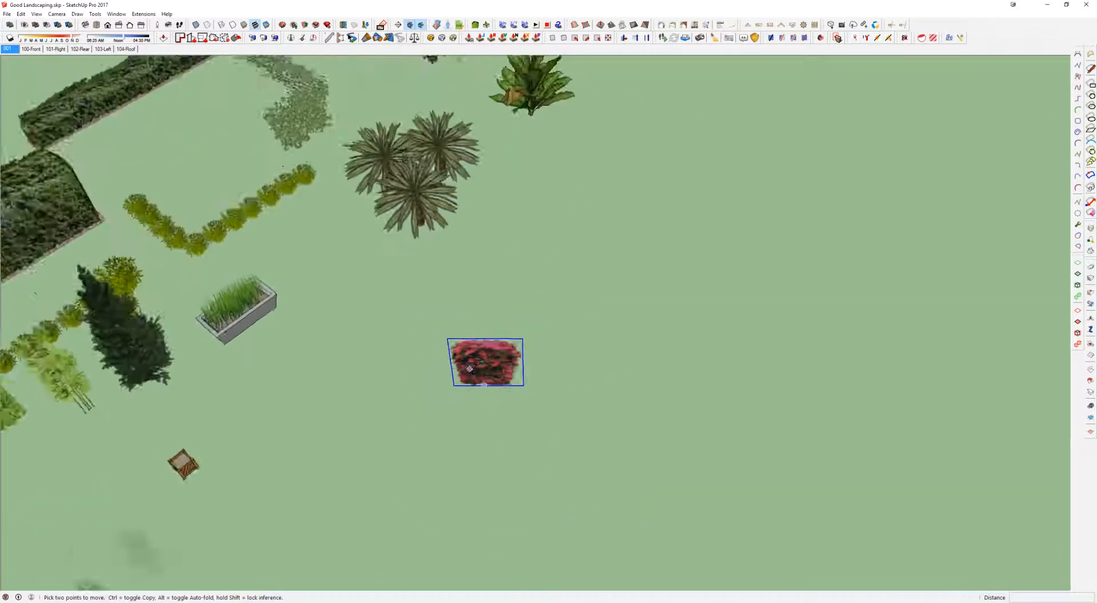
middle_drag(474, 363, 519, 262)
- Switch to File Explorer and open the 2D subfolder of Trees in the DynaSCAPE Sketch3D library
key(alt+Tab)
click(456, 170)
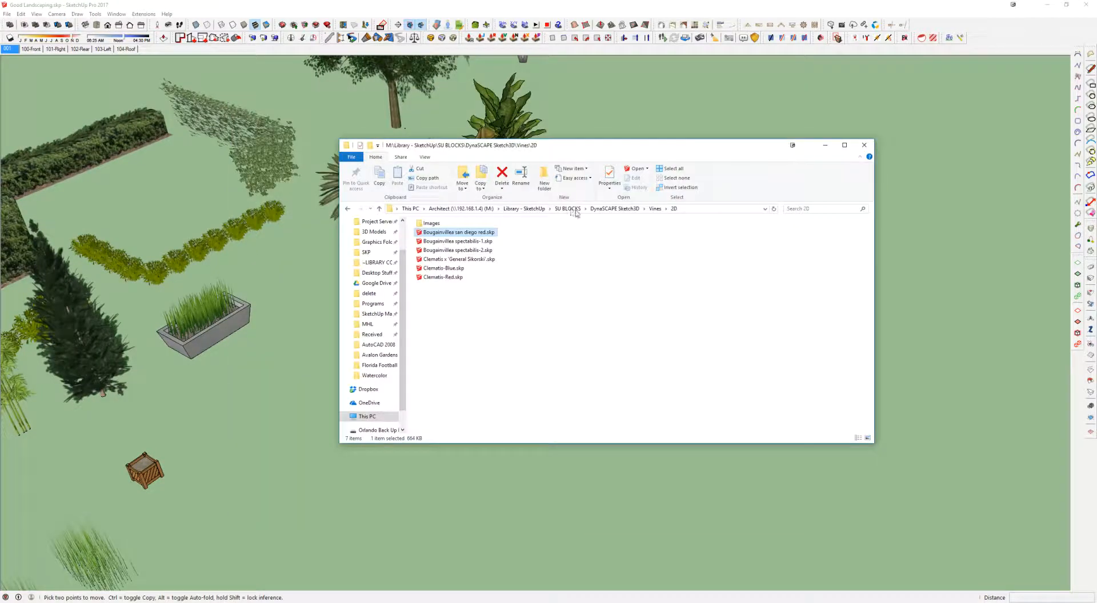
click(615, 209)
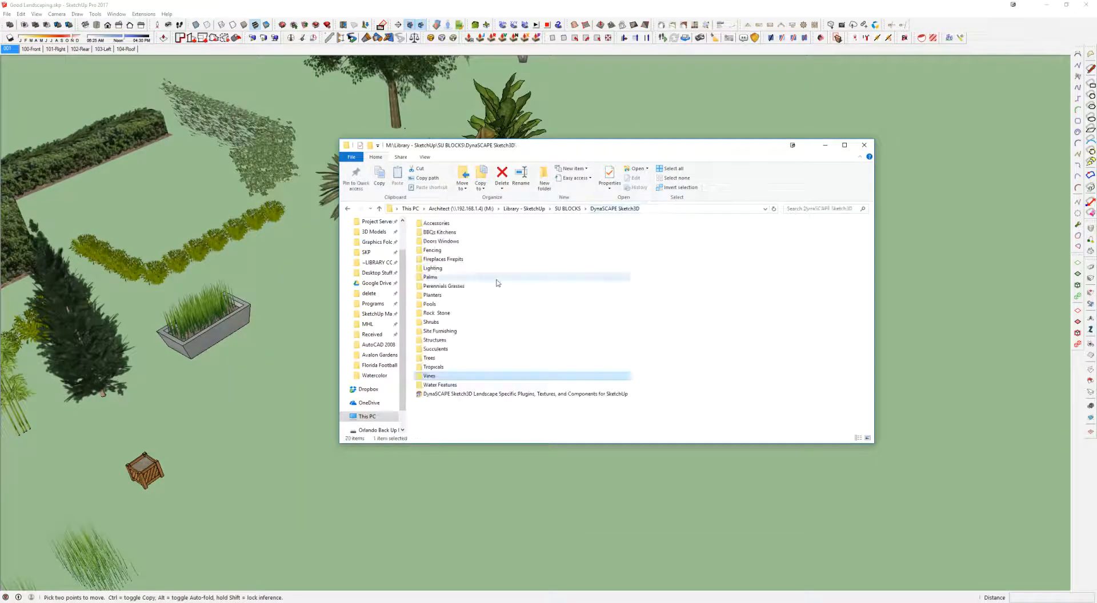
double_click(430, 359)
double_click(454, 225)
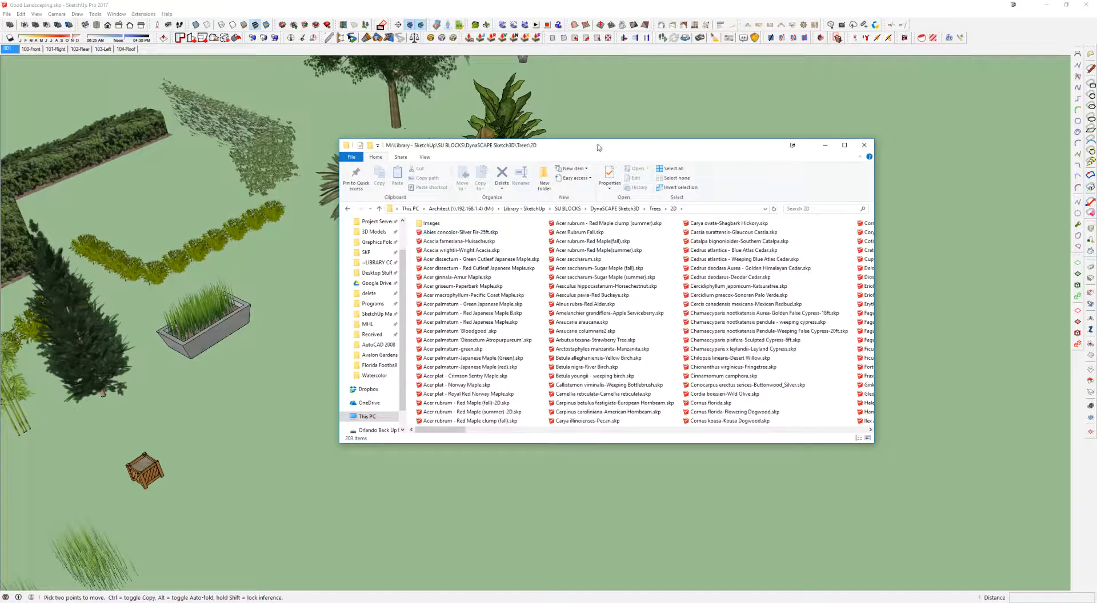
- Switch to the house model in SketchUp and hide the house and the site ground
click(583, 100)
key(space)
key(alt+Tab)
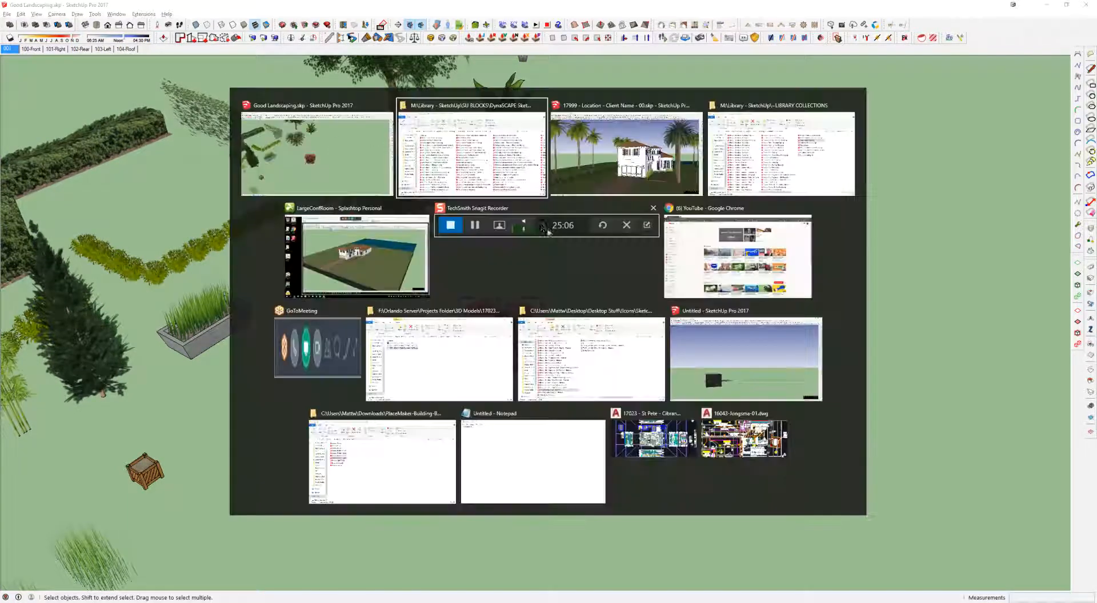
click(642, 166)
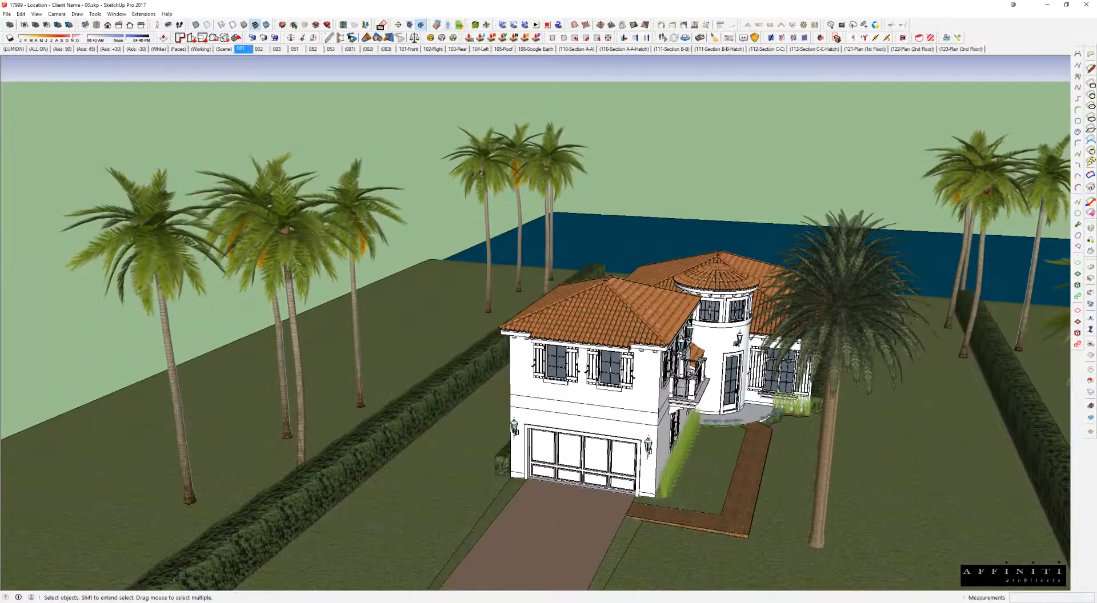
right_click(596, 378)
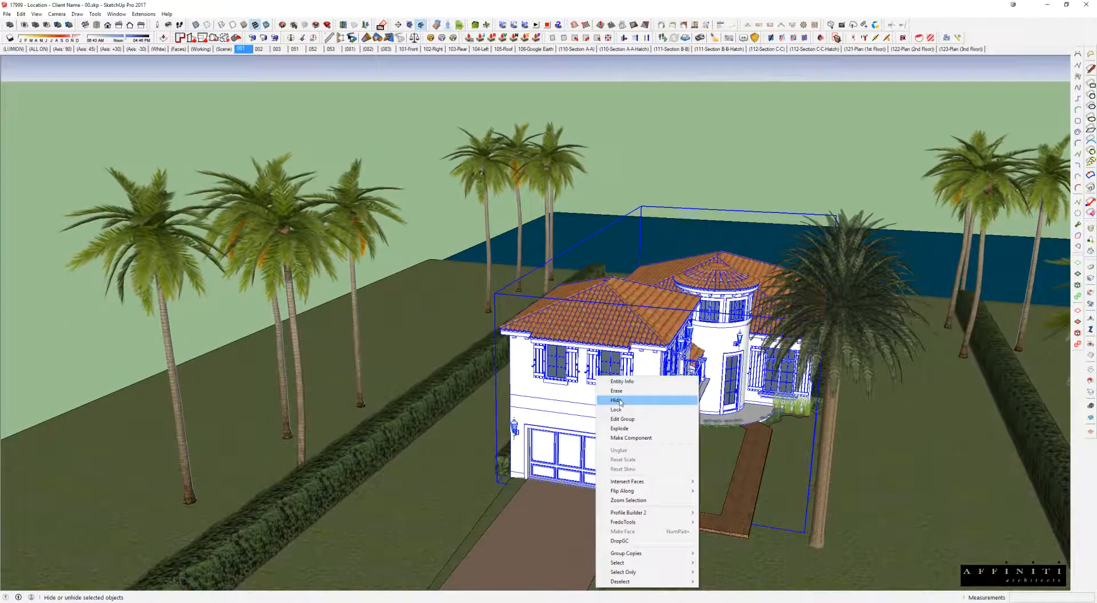
click(618, 401)
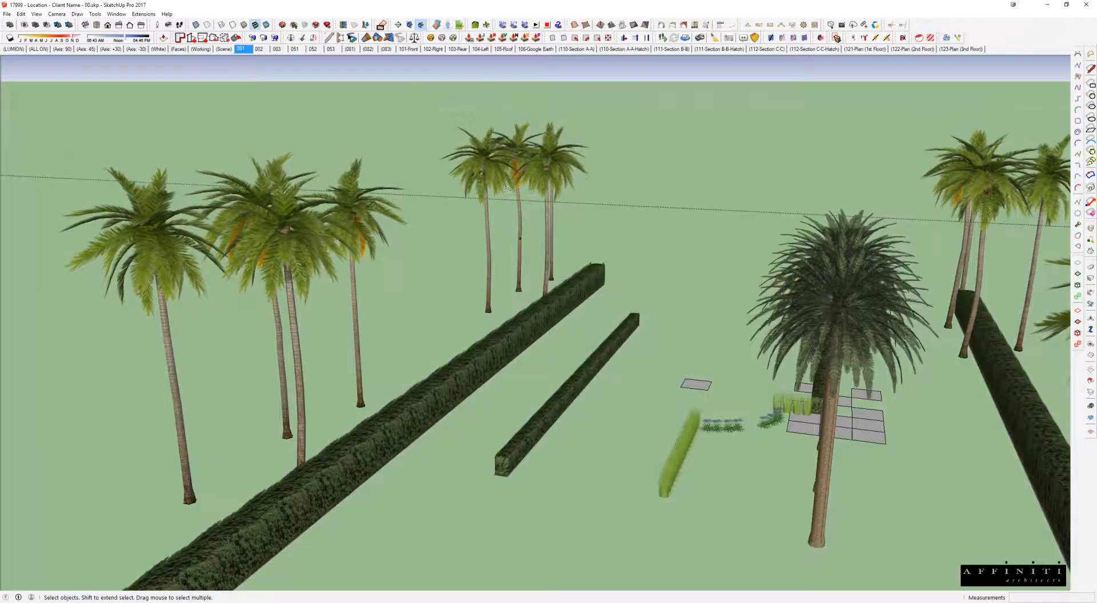
click(531, 179)
- Check the entity info and layer of the middle group in the row of three flat rectangles near the palms
middle_drag(725, 425, 457, 274)
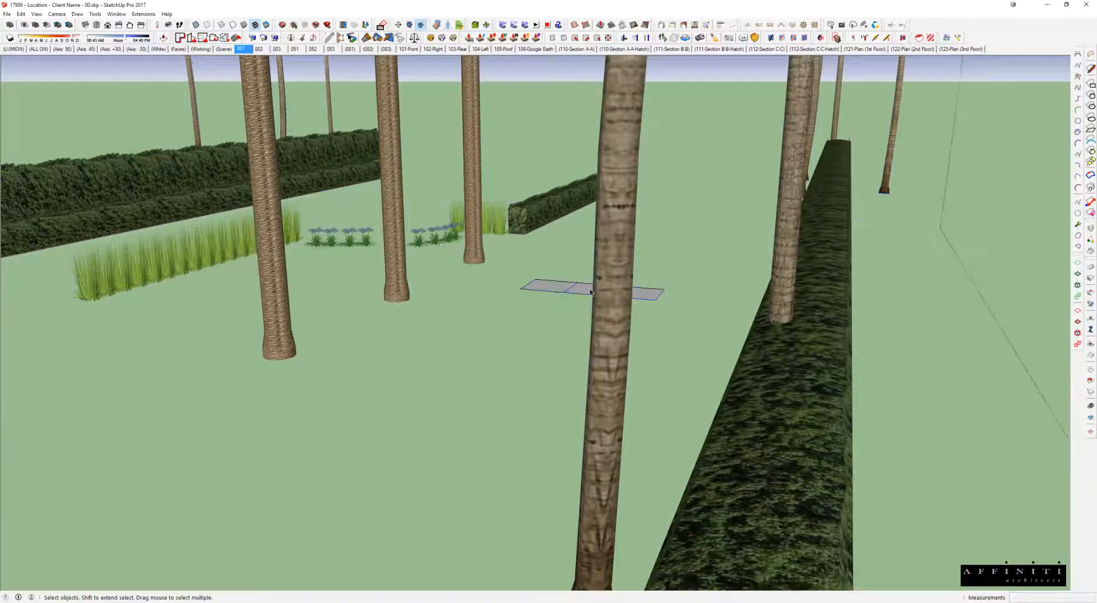
scroll(572, 292, up, 5)
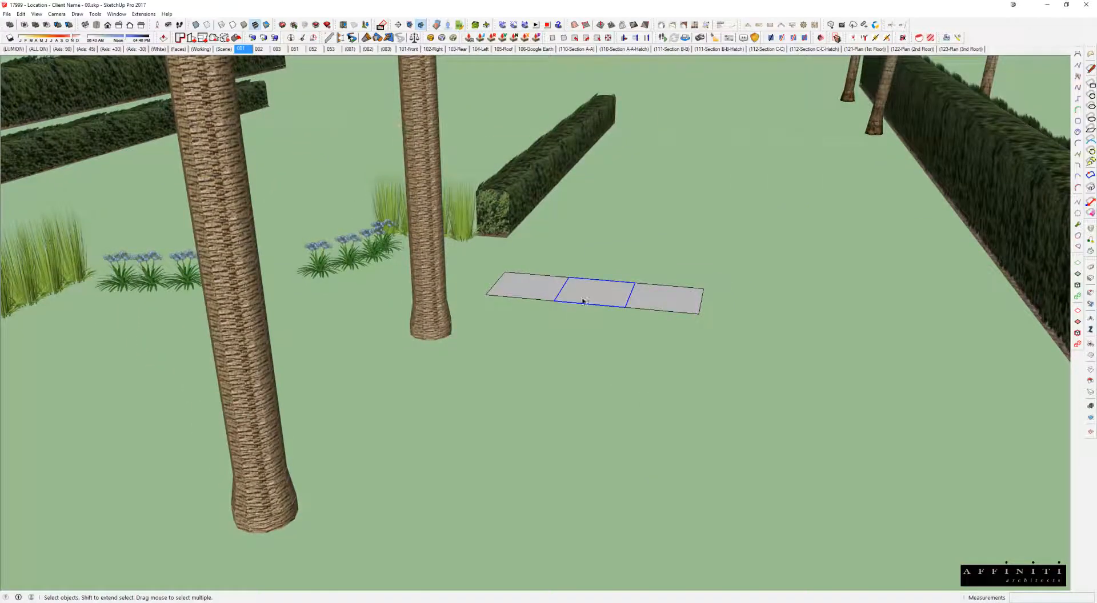
drag(1096, 116, 665, 116)
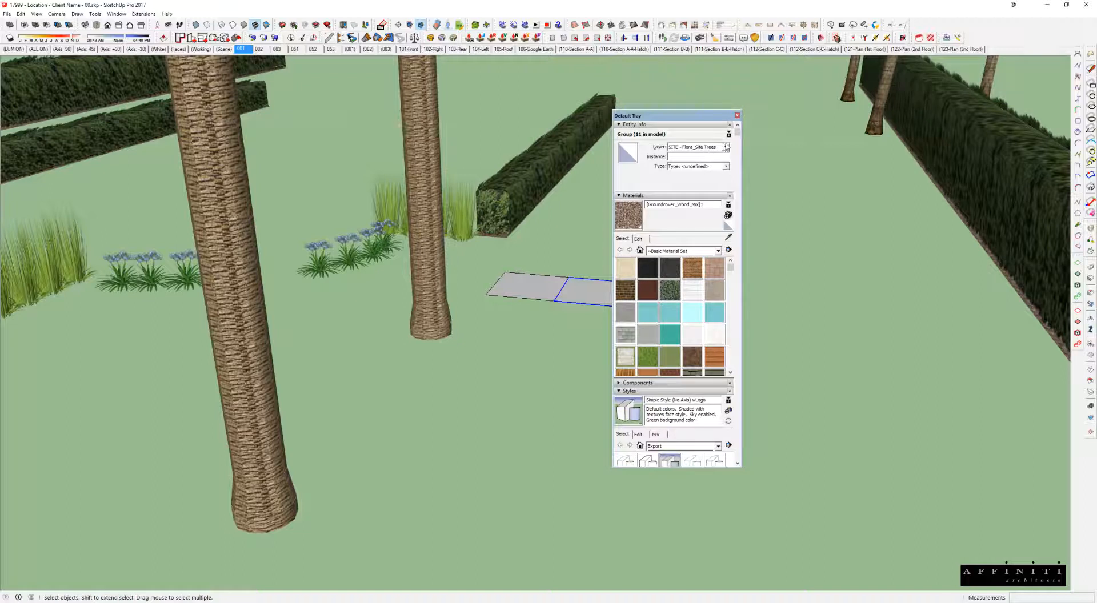
drag(710, 119, 0, 15)
- Open the middle flat rectangle group for editing, bring the house and ground back into view, and frame the whole site
middle_drag(563, 284, 596, 300)
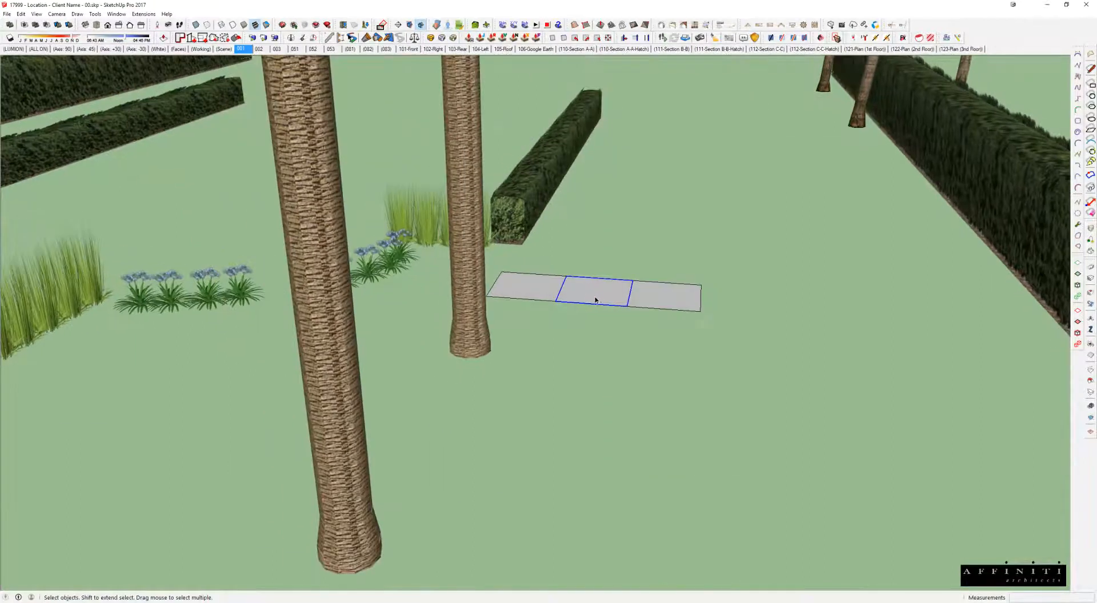
double_click(600, 299)
key(h)
scroll(600, 286, down, 6)
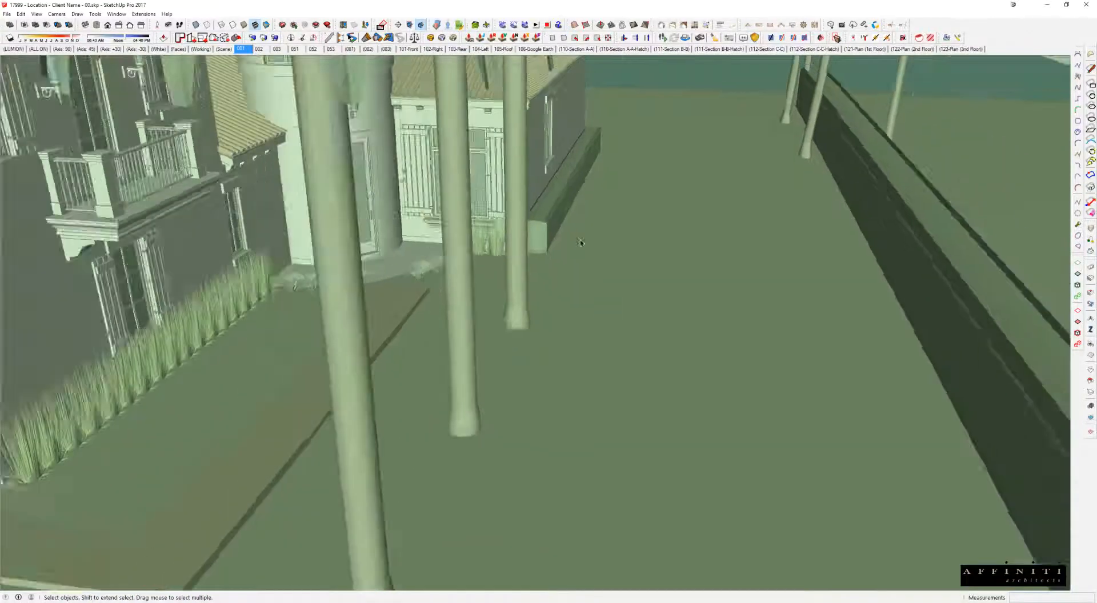
scroll(520, 216, down, 10)
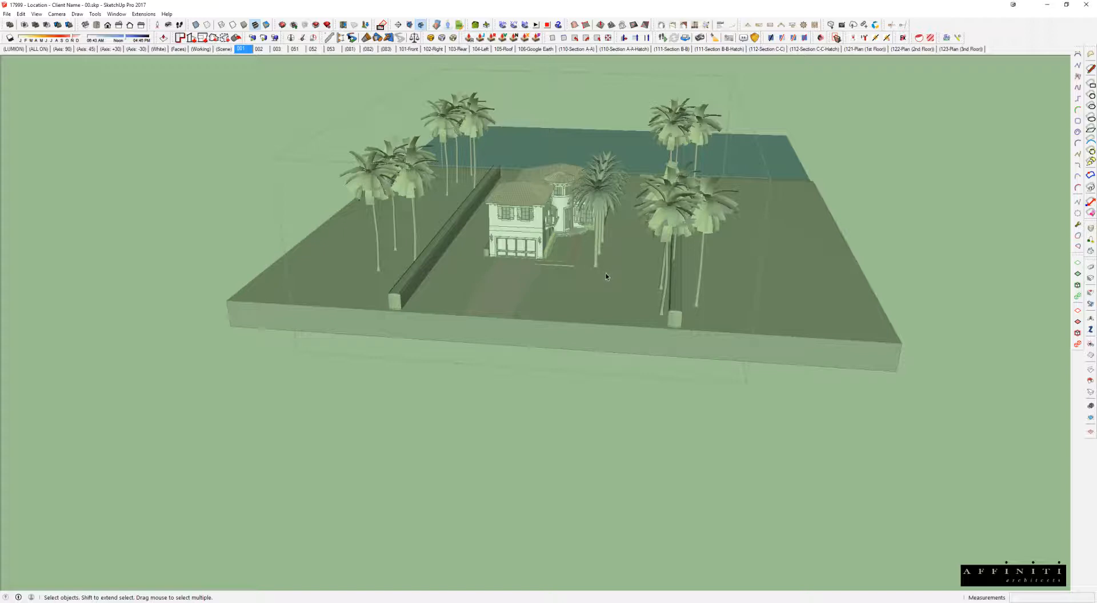
middle_drag(625, 248, 615, 280)
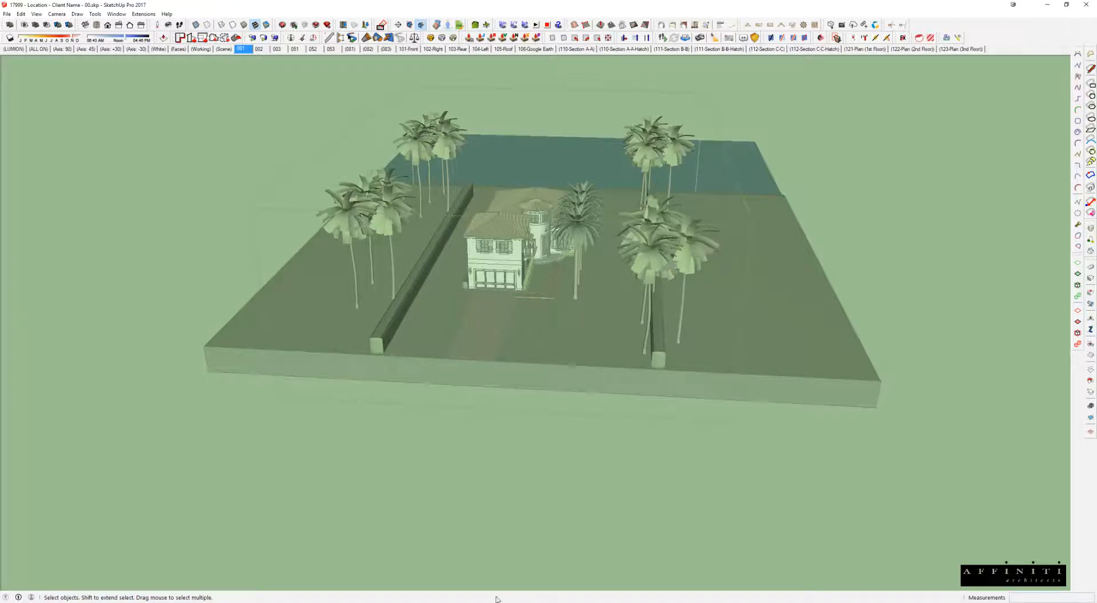
- Switch to File Explorer and insert Acer palmatum - Red Japanese Maple B.skp from the 2D trees folder onto the ground outside the side hedge
mouse_move(372, 602)
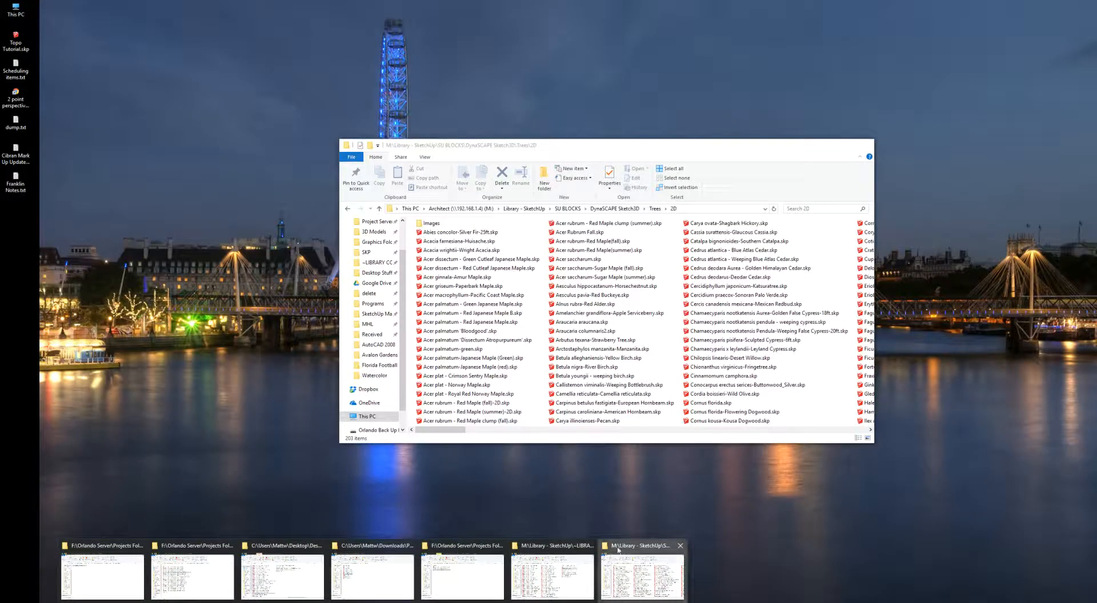
click(618, 550)
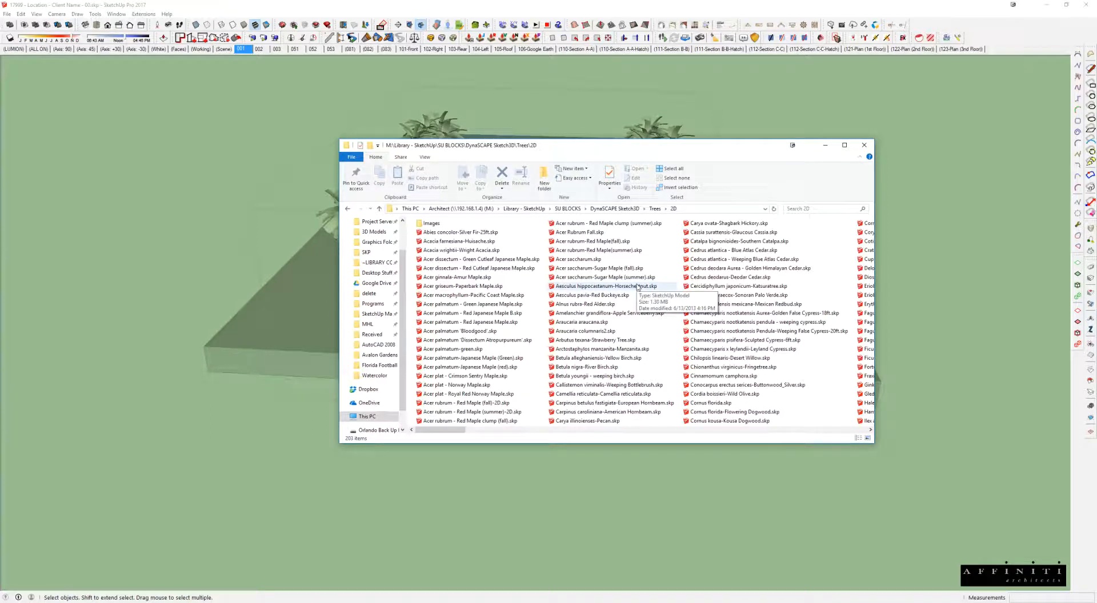
drag(653, 151, 381, 119)
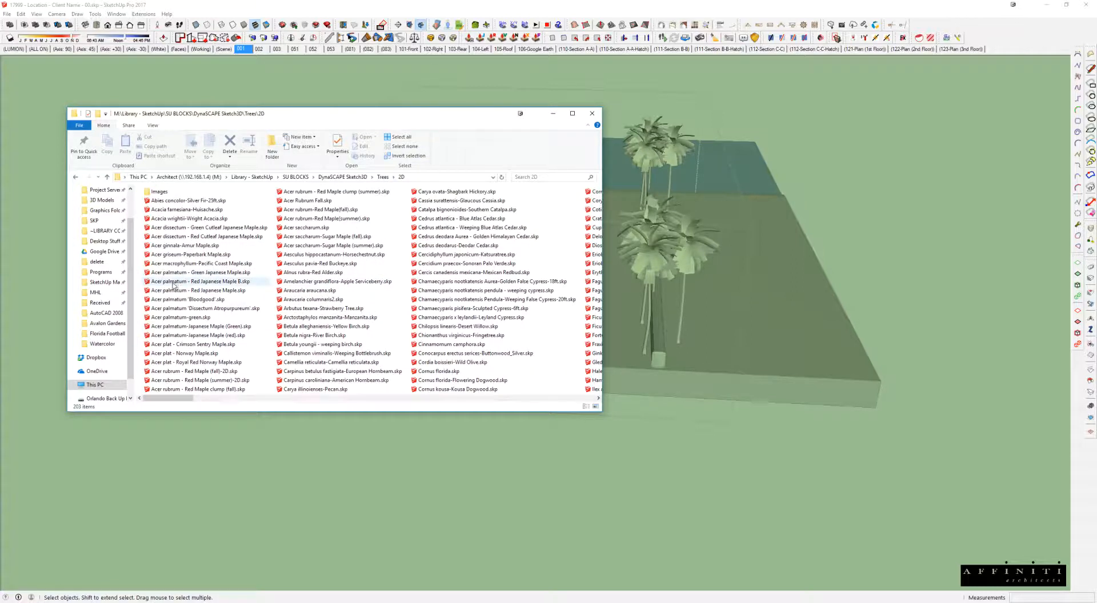
click(170, 281)
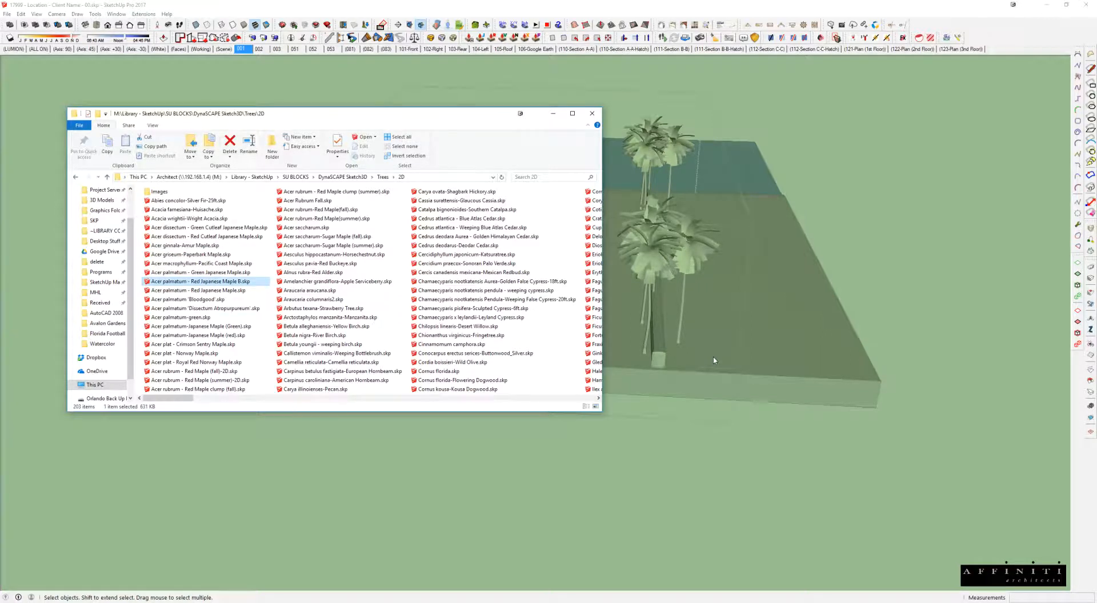
scroll(722, 338, up, 10)
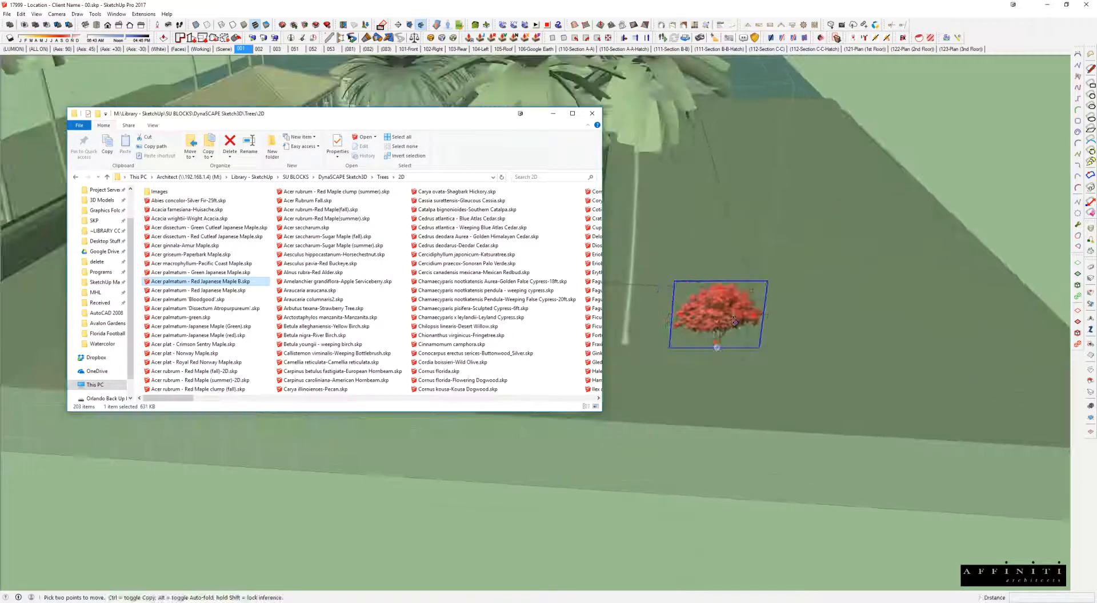
scroll(639, 269, up, 3)
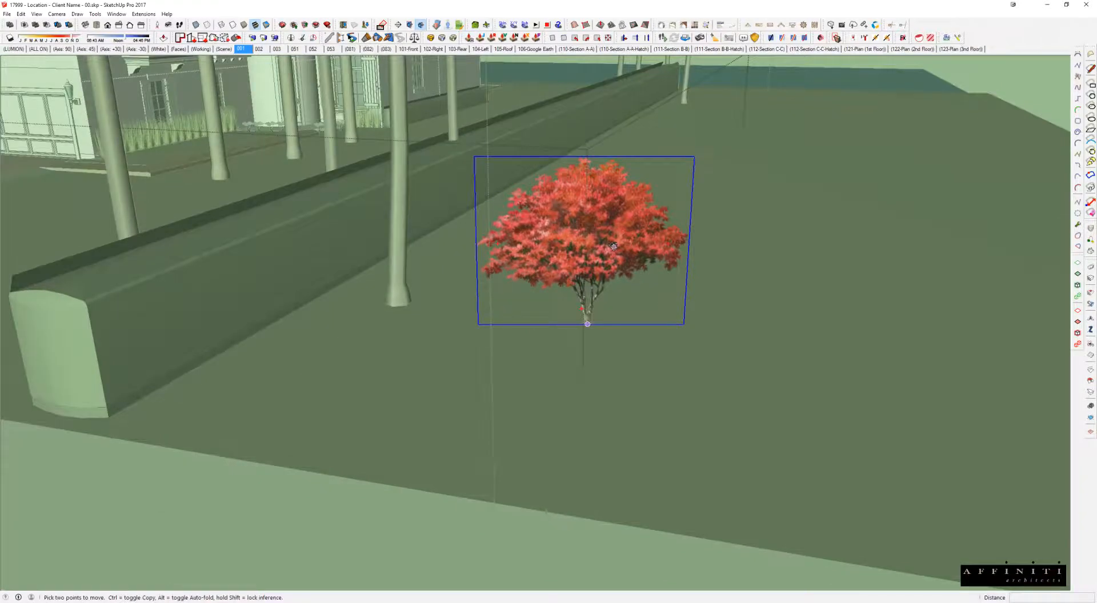
- Move the red maple into the front yard, between the ornamental grasses and the brick walkway near the entry tower
click(595, 328)
shift+middle_drag(282, 215, 960, 465)
scroll(634, 271, up, 2)
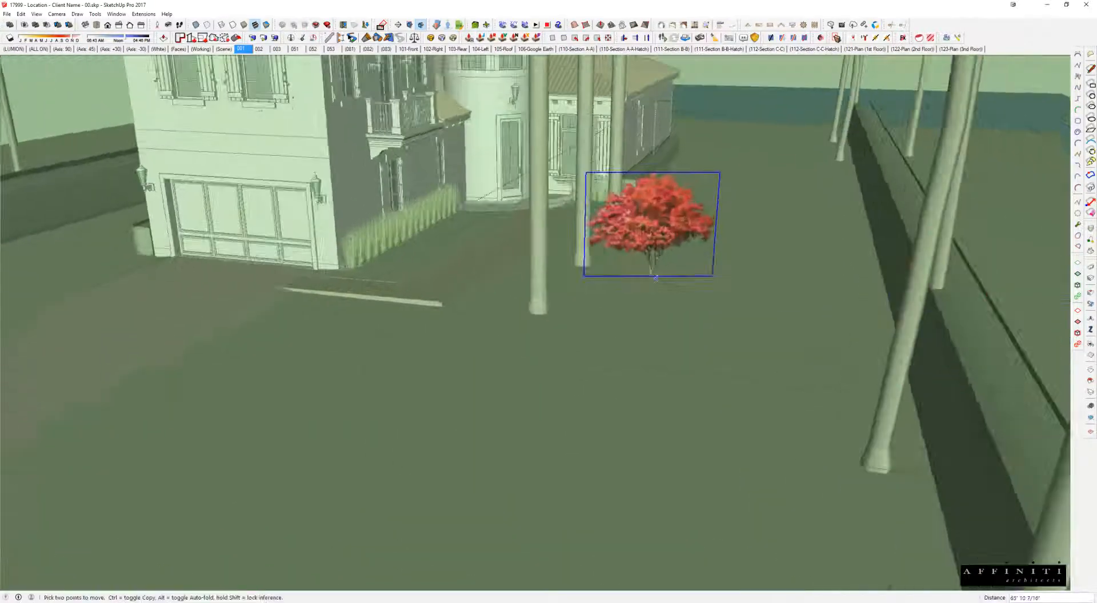
scroll(460, 234, up, 2)
click(500, 228)
key(space)
middle_drag(581, 213, 585, 252)
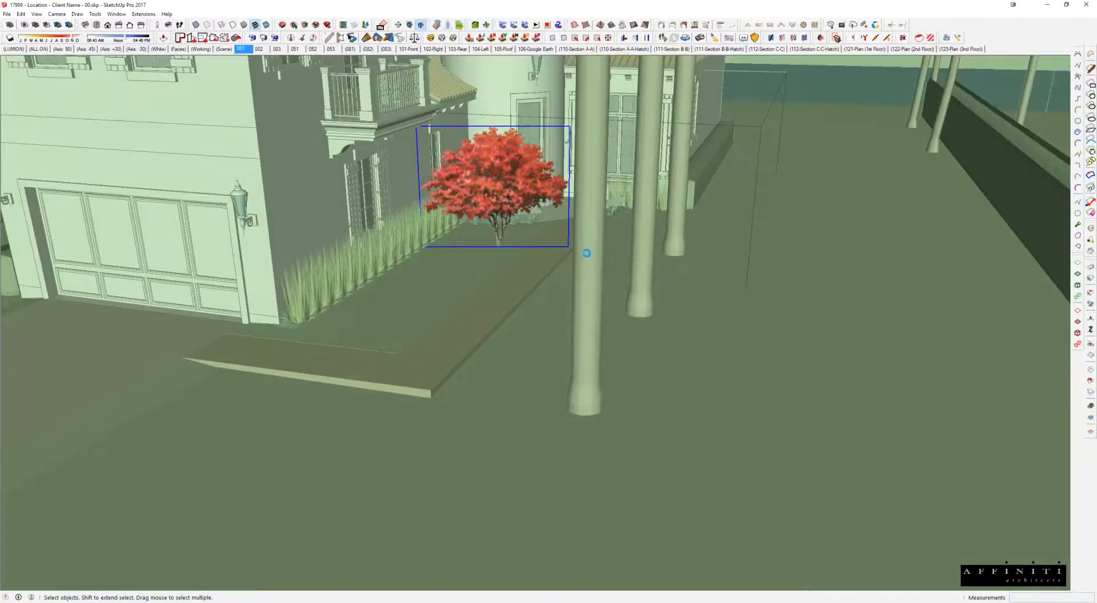
- Leave the group, restore scene 001 and view the front entry with the red maple
key(Escape)
click(246, 50)
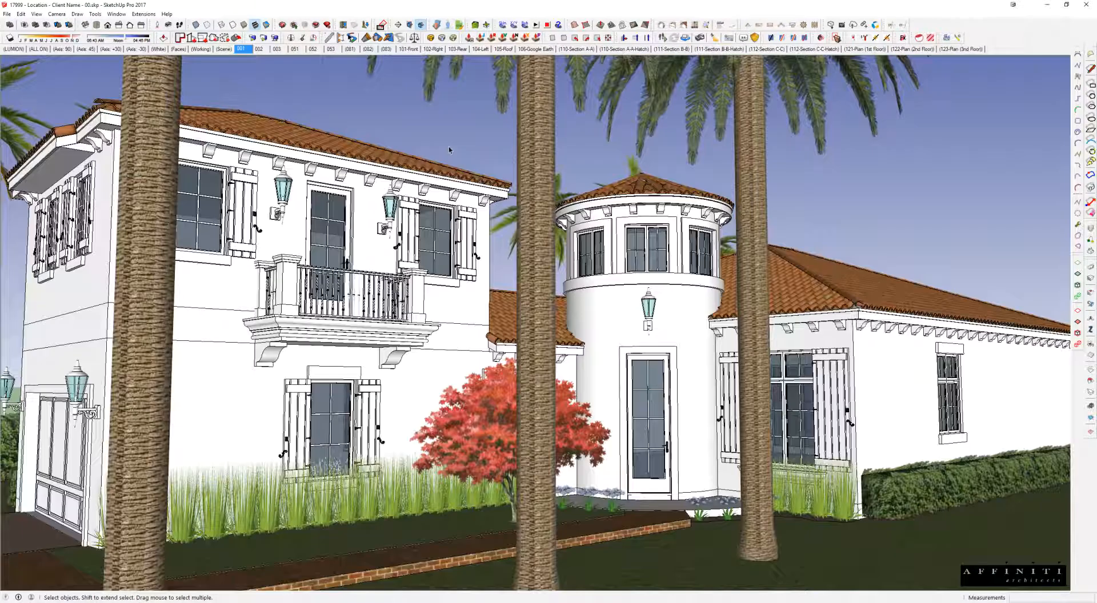
middle_drag(543, 403, 698, 148)
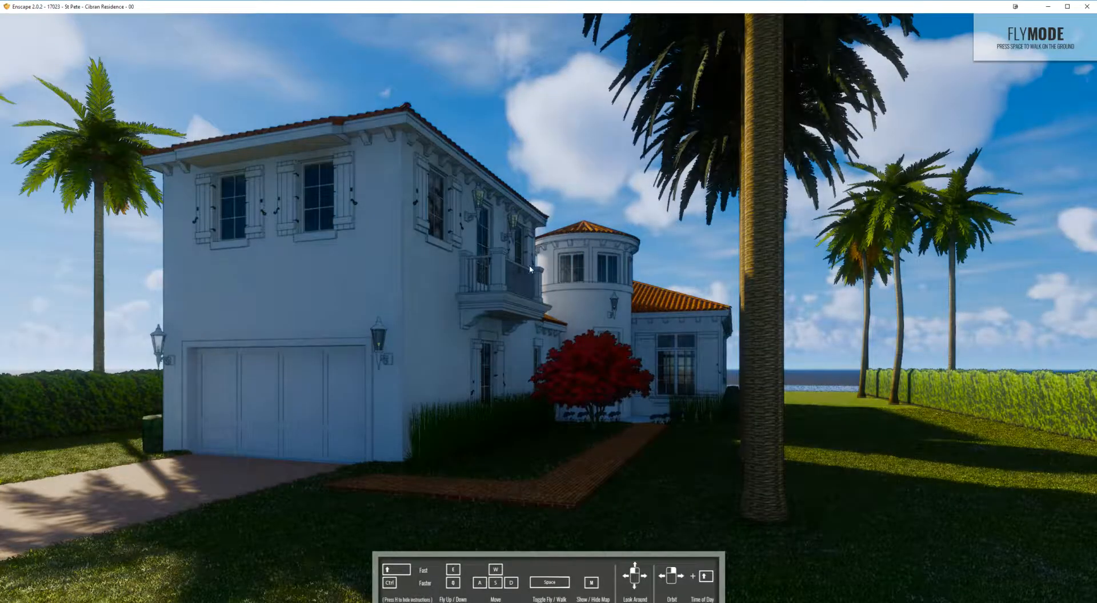
- Switch back to SketchUp, turn on shadows and shift the sun to an earlier time of day
key(alt+Tab)
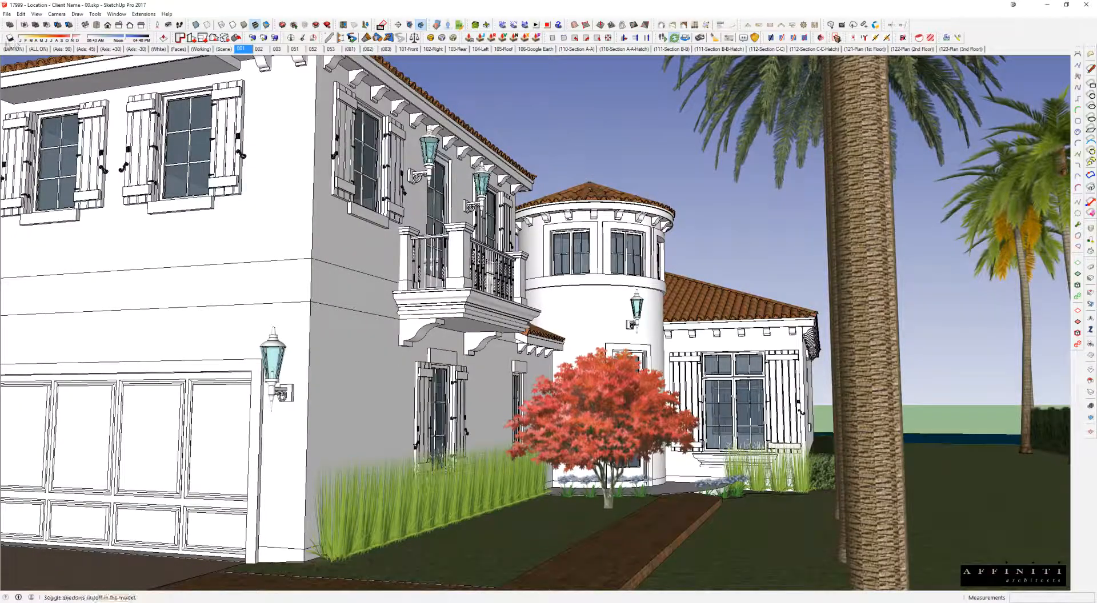
click(107, 39)
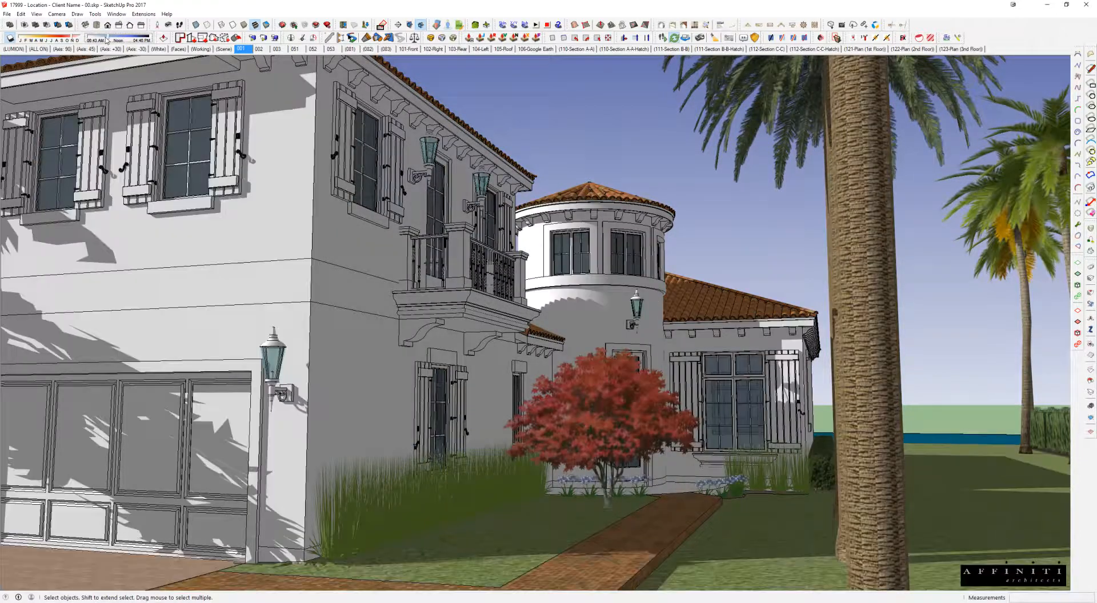
drag(101, 38, 98, 38)
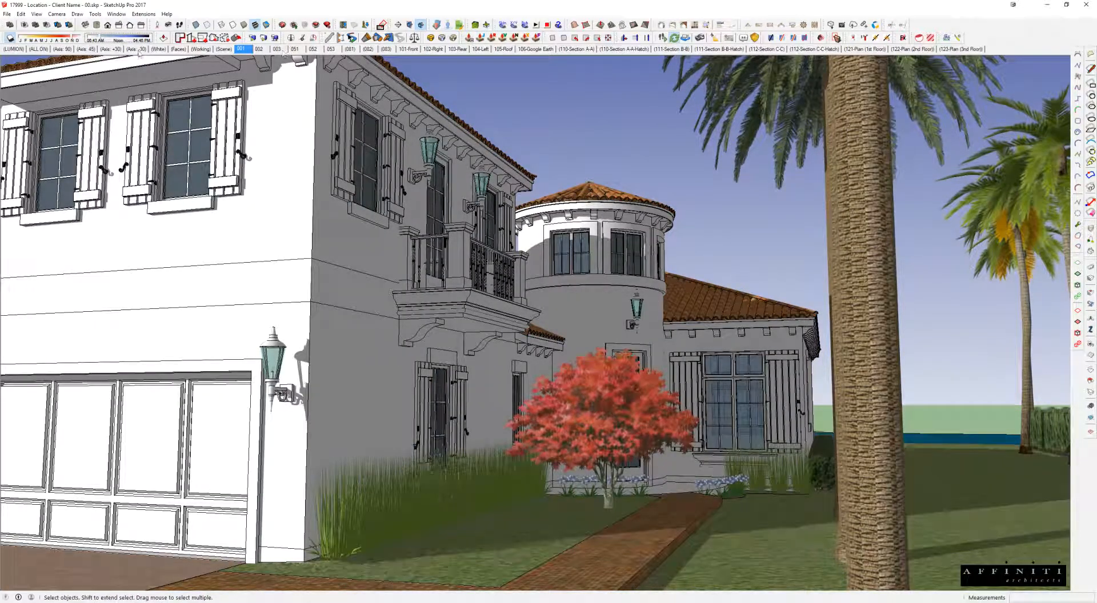
- Try north angles of 90 and 180 degrees, and settle on 270 degrees so the sun lights the front facade
click(313, 37)
text(90)
key(Return)
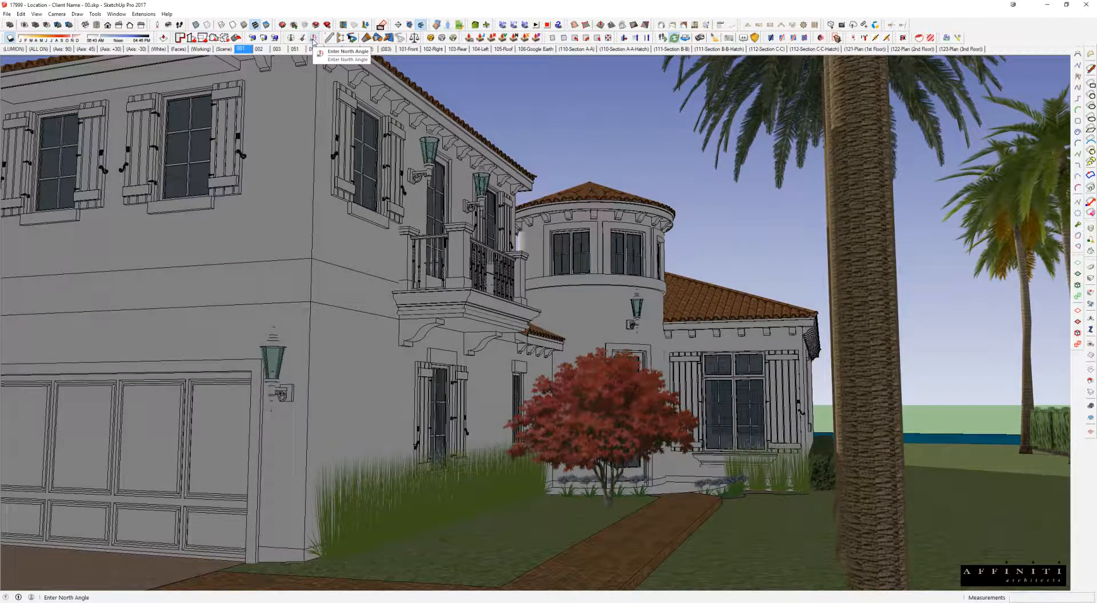
click(313, 38)
text(180)
key(Return)
click(314, 38)
text(270)
key(Return)
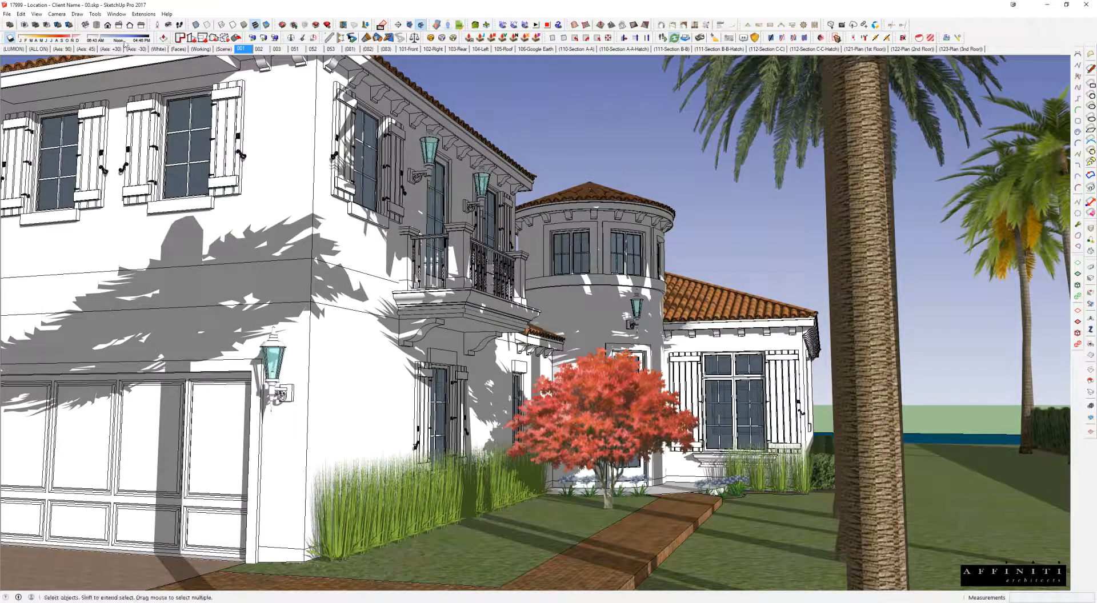
- Readjust the sun's time of day, turn the shadows off and update scene 001
click(110, 39)
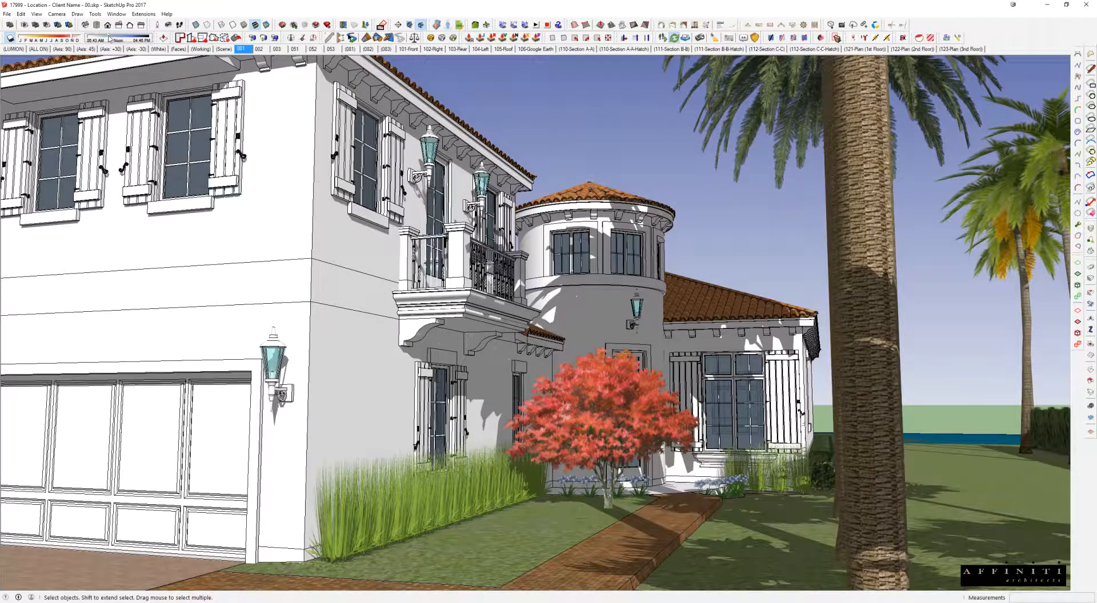
click(53, 40)
right_click(241, 49)
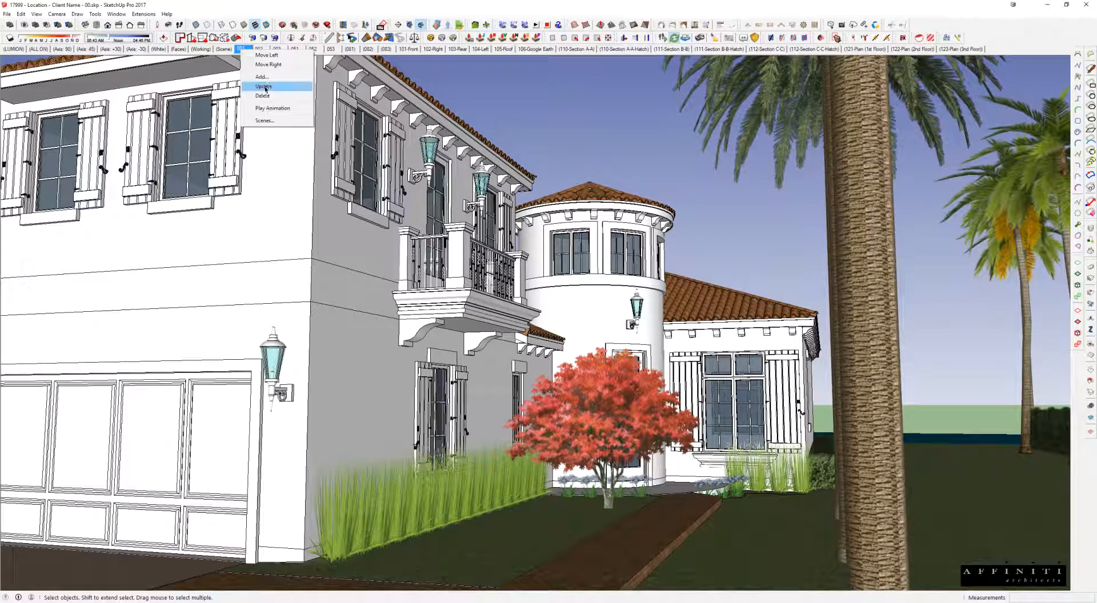
click(262, 77)
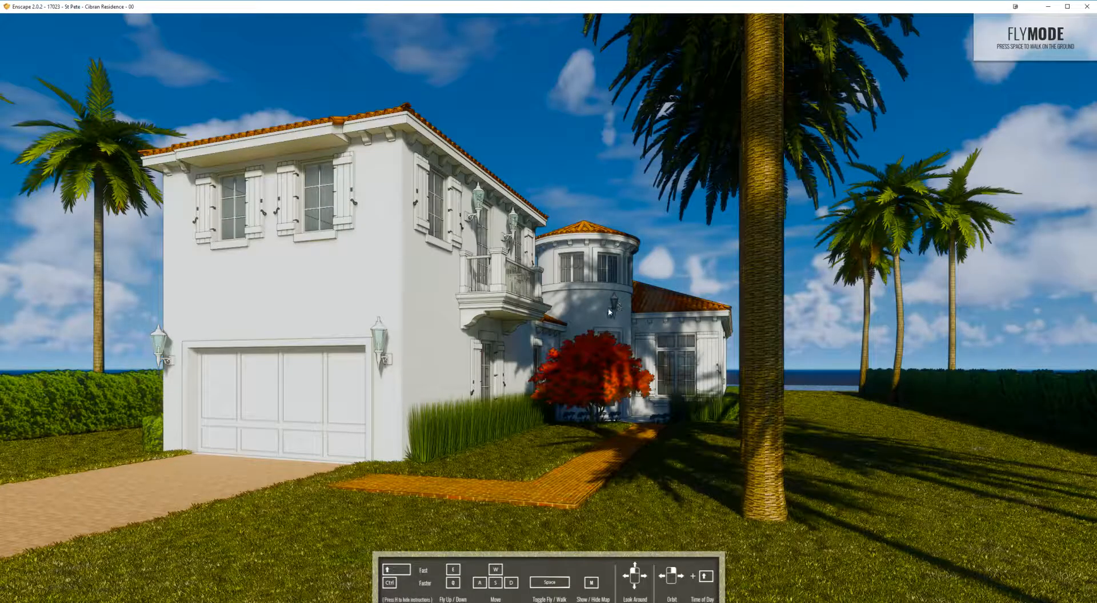
- Fly around the front yard in the Enscape render to examine the red maple, grasses and brick walkway in the sunlight
key(w)
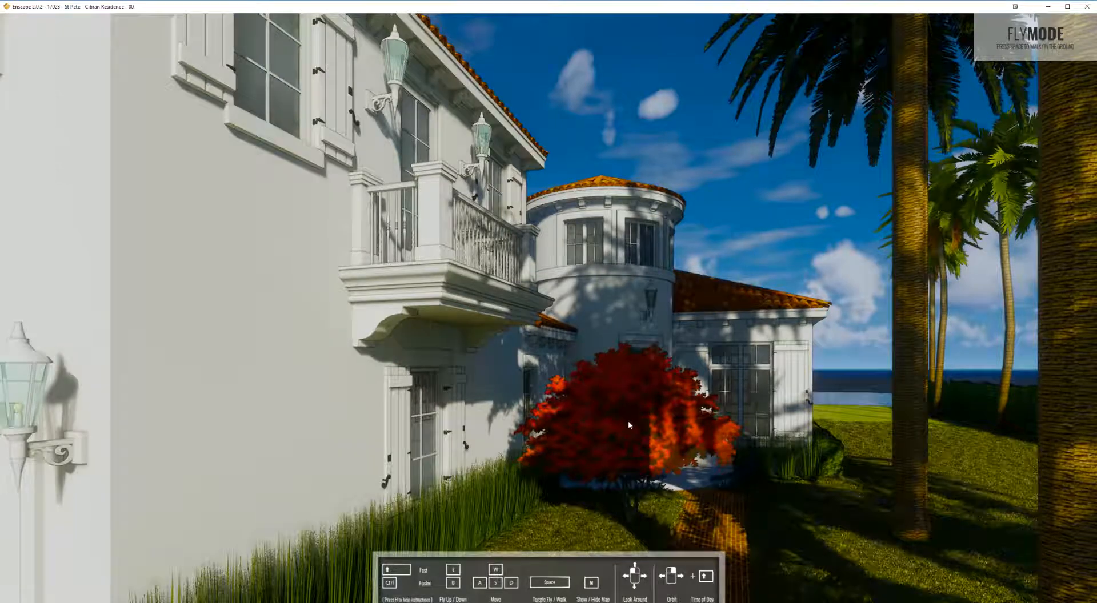
key(s)
drag(656, 438, 626, 403)
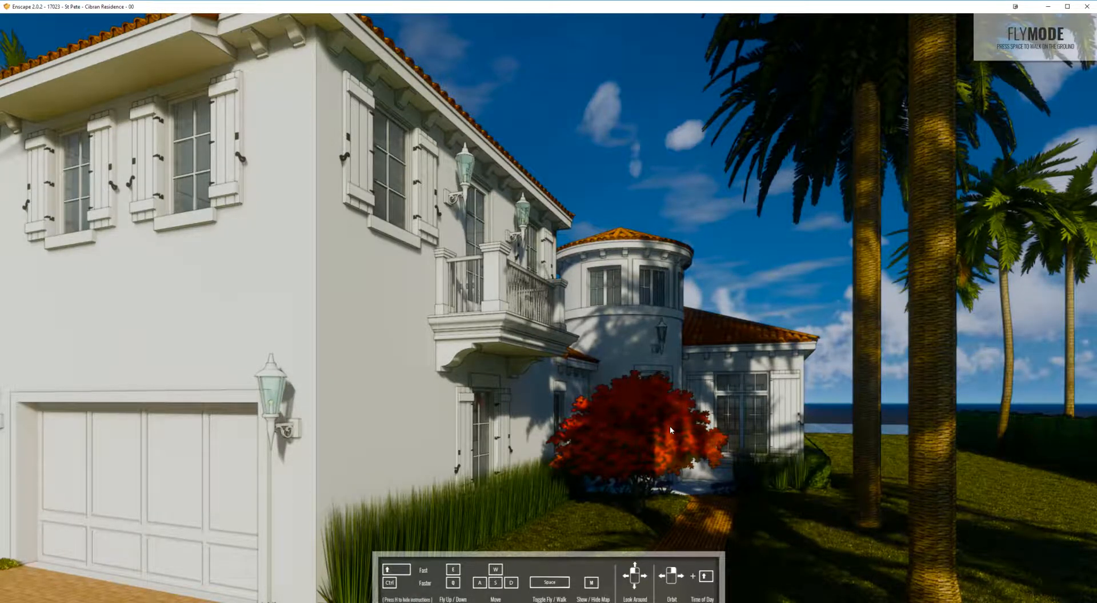
drag(670, 426, 654, 394)
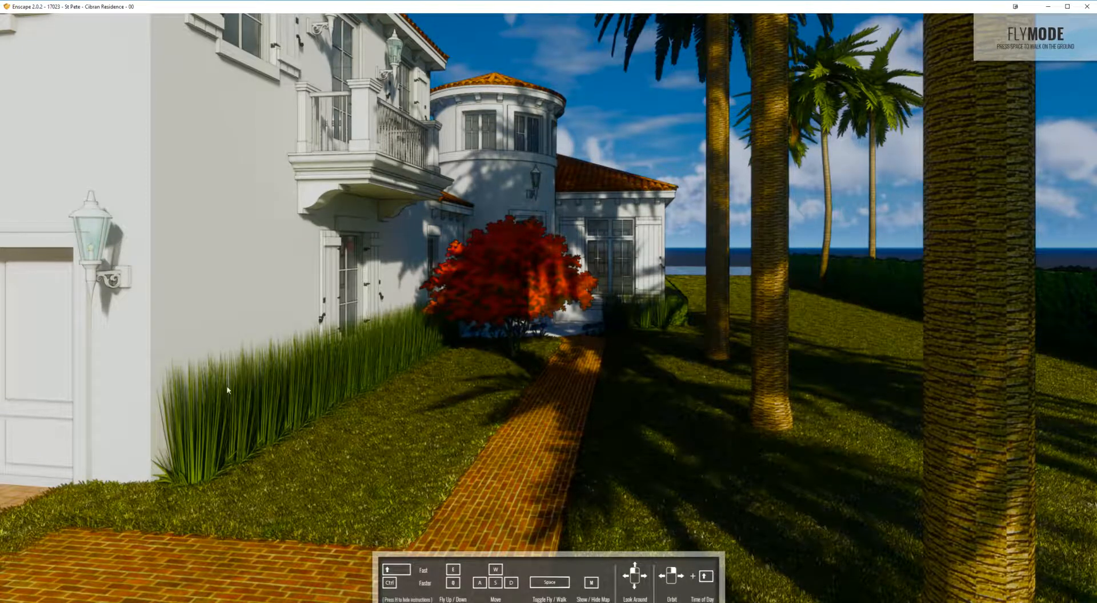
drag(530, 296, 587, 304)
key(s)
key(s)
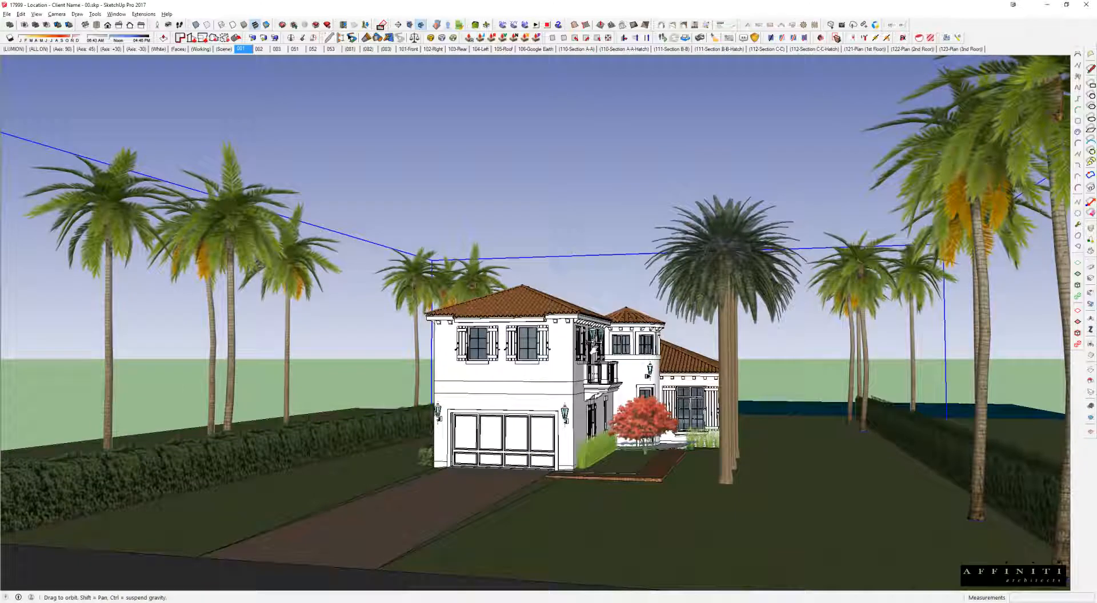
- Open the landscaping group in SketchUp and delete the red maple beside the front walkway
middle_drag(594, 349, 534, 389)
double_click(534, 389)
click(534, 390)
double_click(535, 389)
click(535, 390)
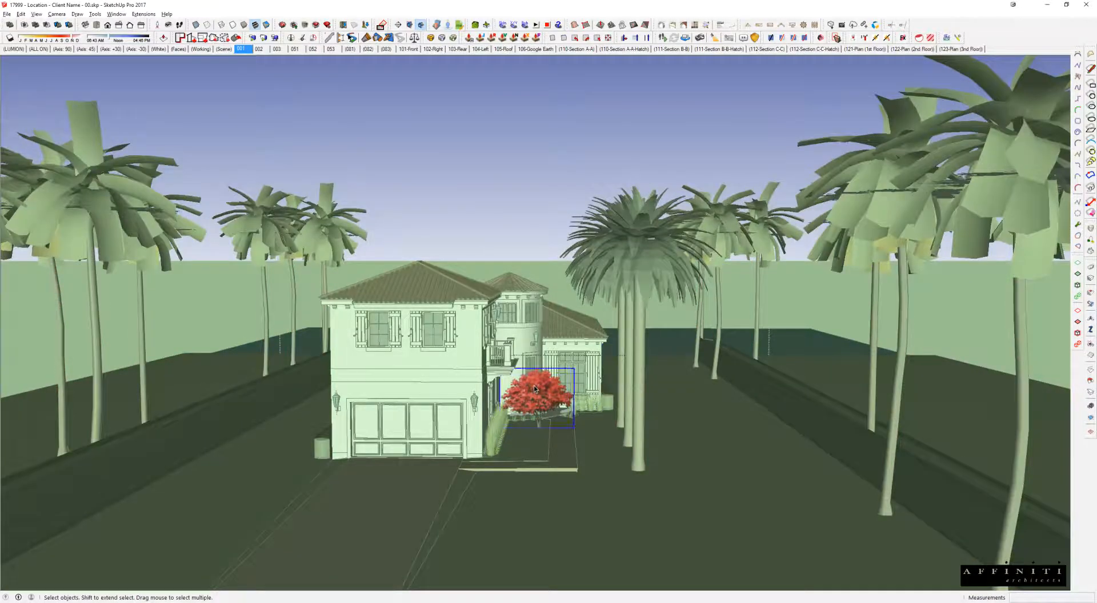
key(Delete)
- Switch to File Explorer and browse the 2D trees folder of the DynaSCAPE Sketch3D library for another tree component
key(alt+Tab)
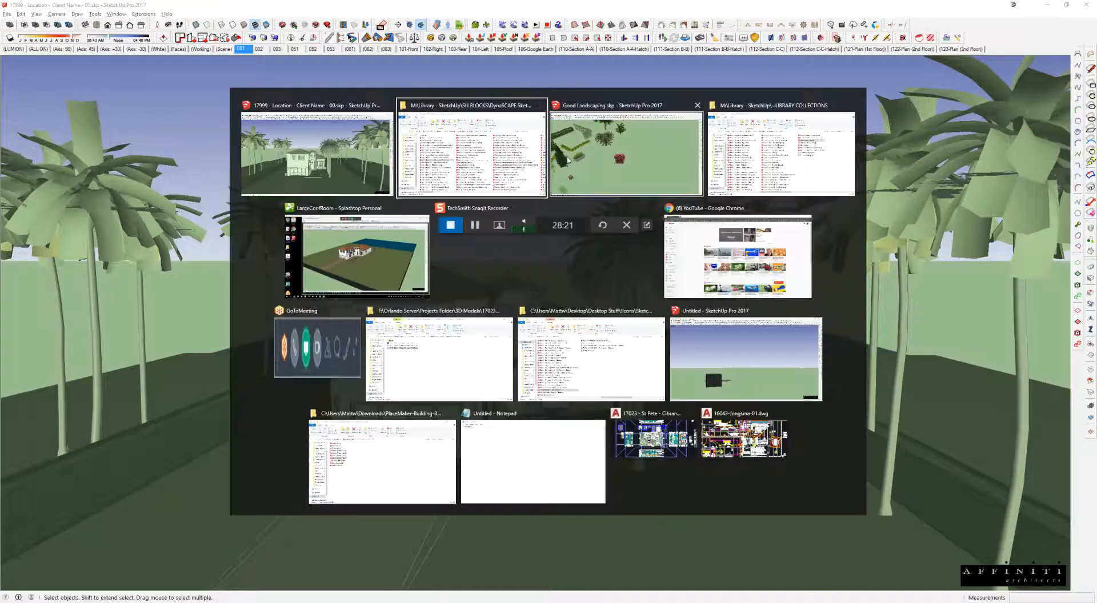
scroll(500, 217, down, 3)
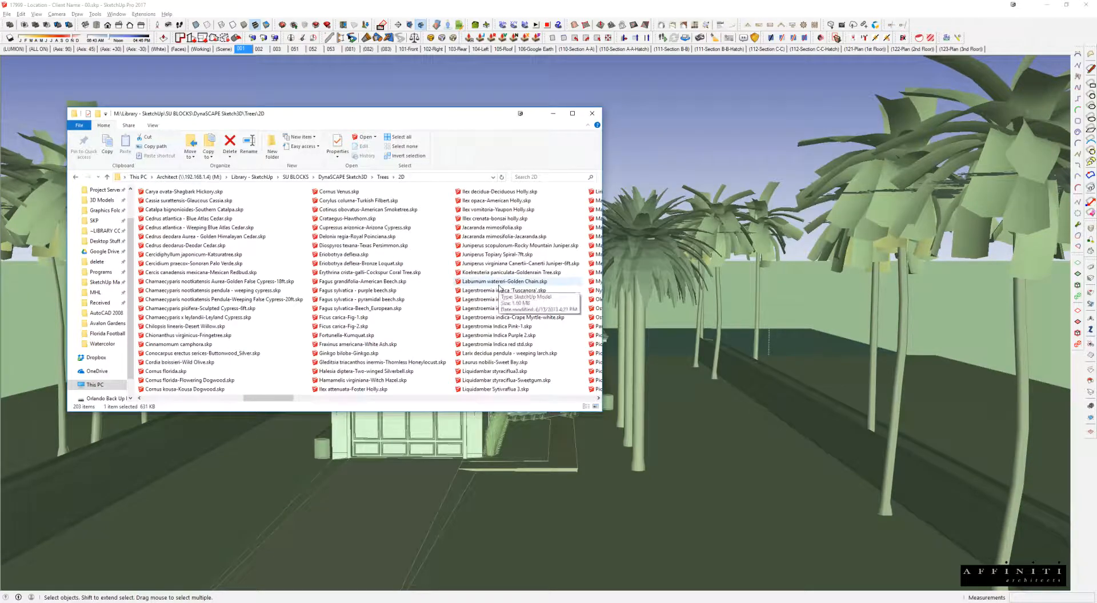
click(360, 178)
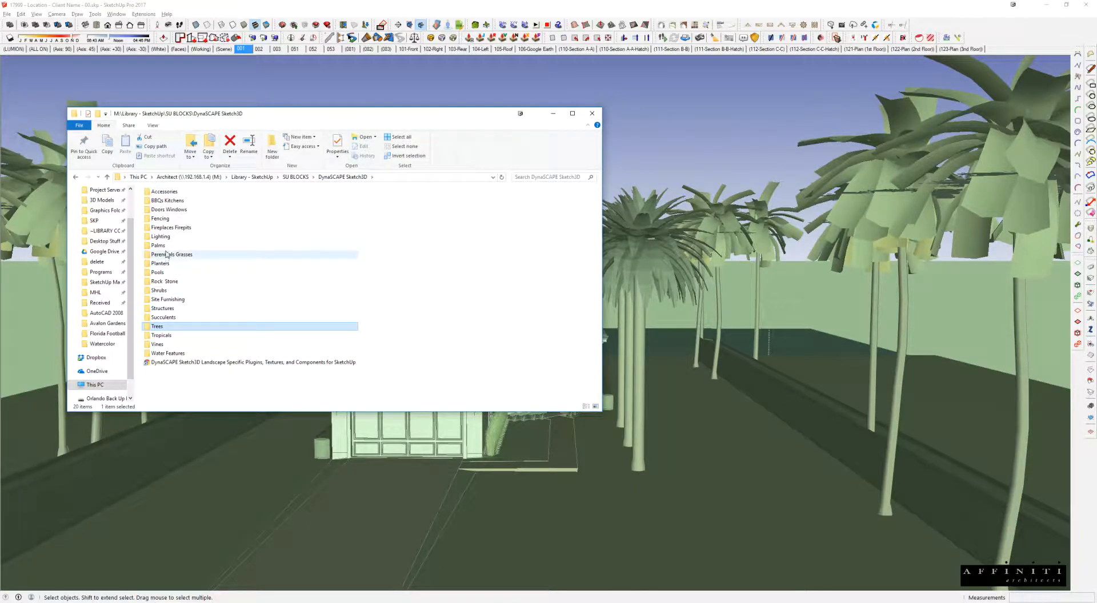
double_click(163, 326)
double_click(153, 192)
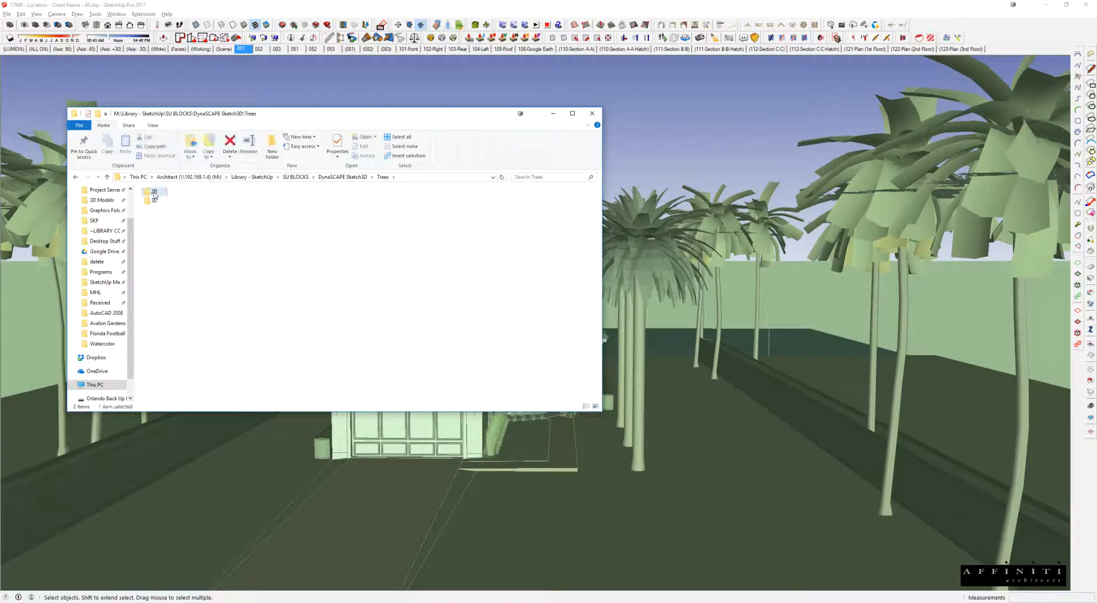
scroll(464, 273, down, 3)
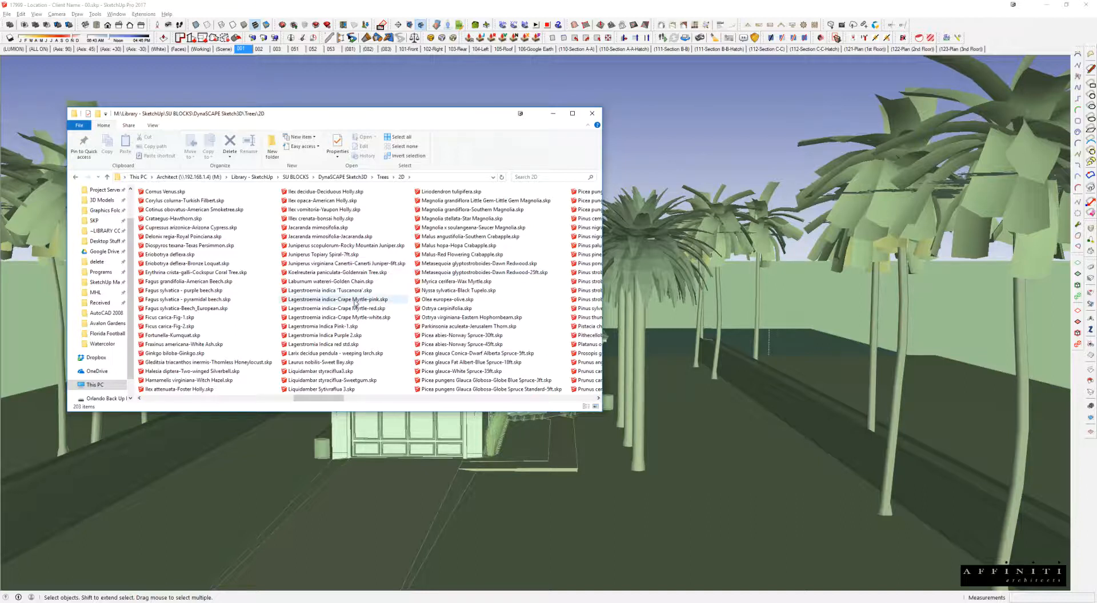
scroll(354, 301, down, 1)
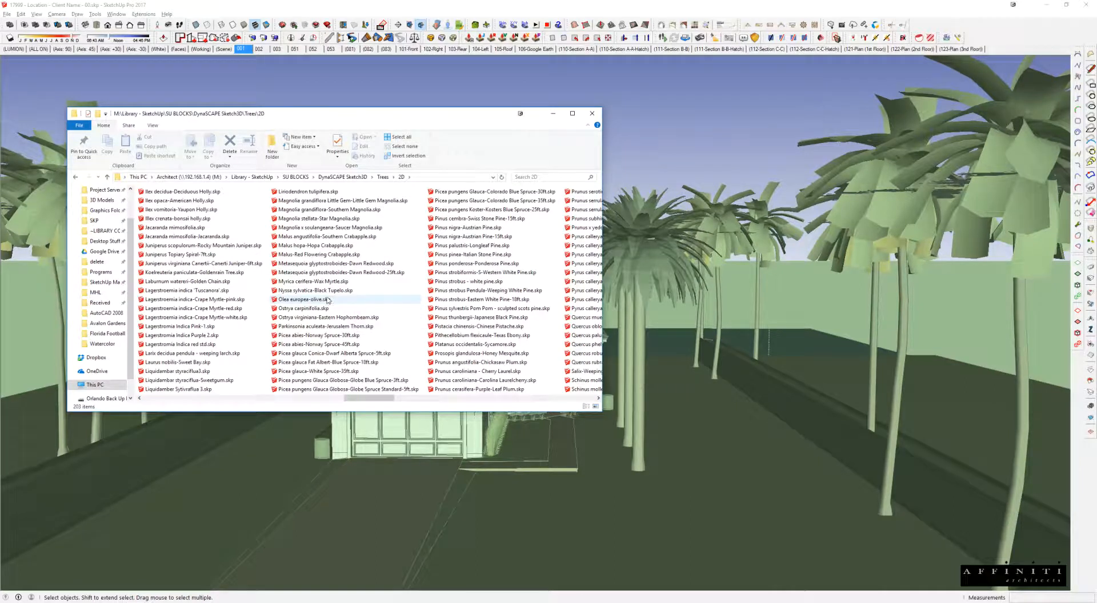
scroll(329, 299, down, 1)
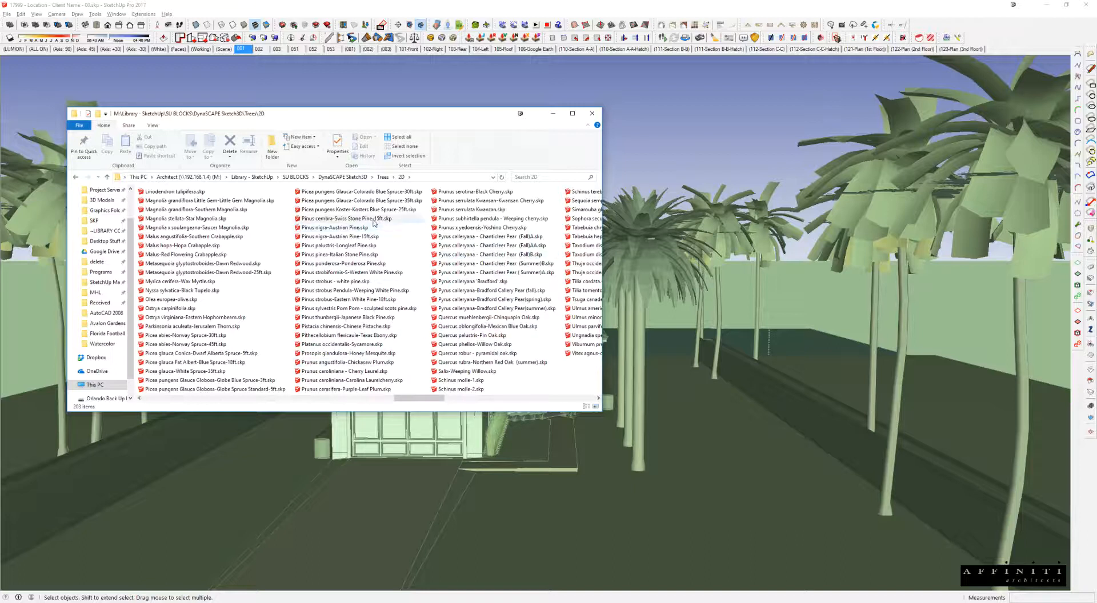
- Insert Picea pungens Glauca-Colorado Blue Spruce-30ft.skp and position it on the open ground outside the side hedge
drag(361, 195, 791, 421)
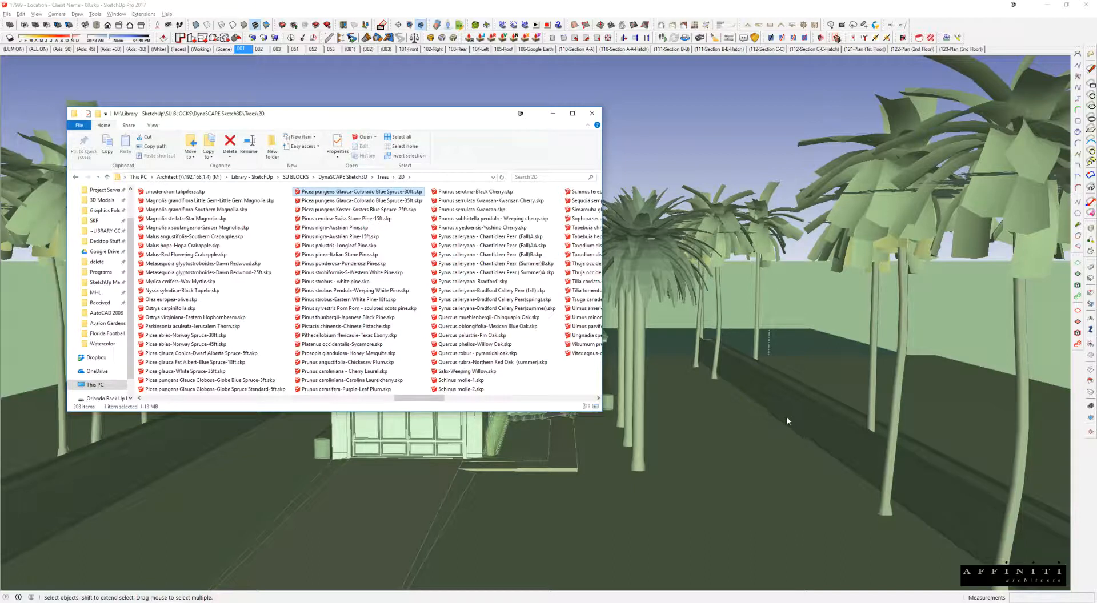
mouse_move(743, 403)
middle_down()
mouse_move(737, 421)
mouse_move(546, 349)
mouse_move(480, 368)
middle_up()
scroll(736, 421, down, 2)
click(479, 370)
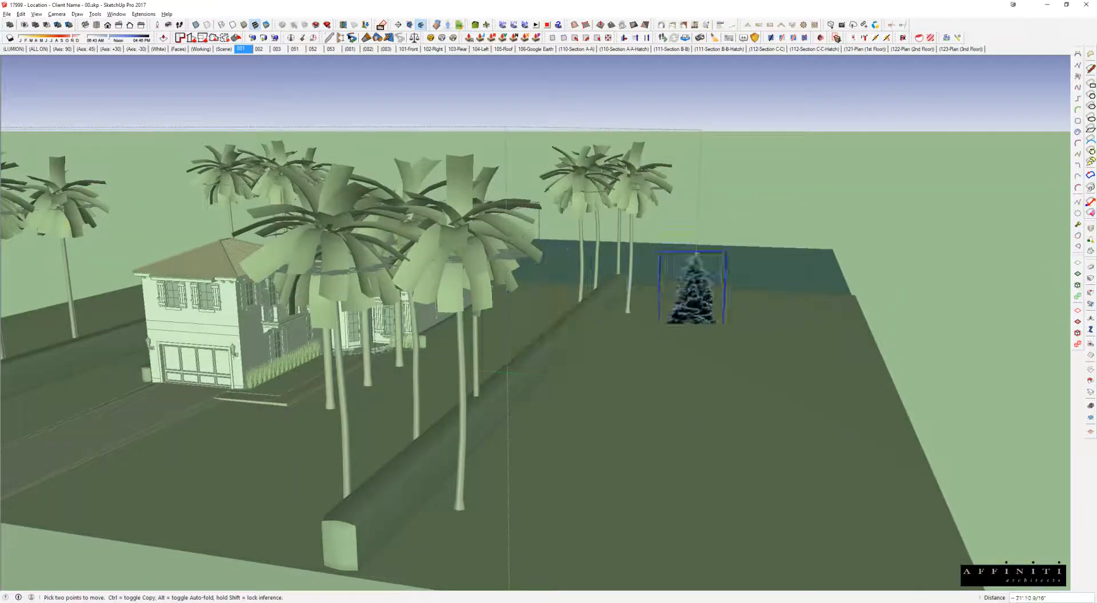
key(Escape)
click(552, 422)
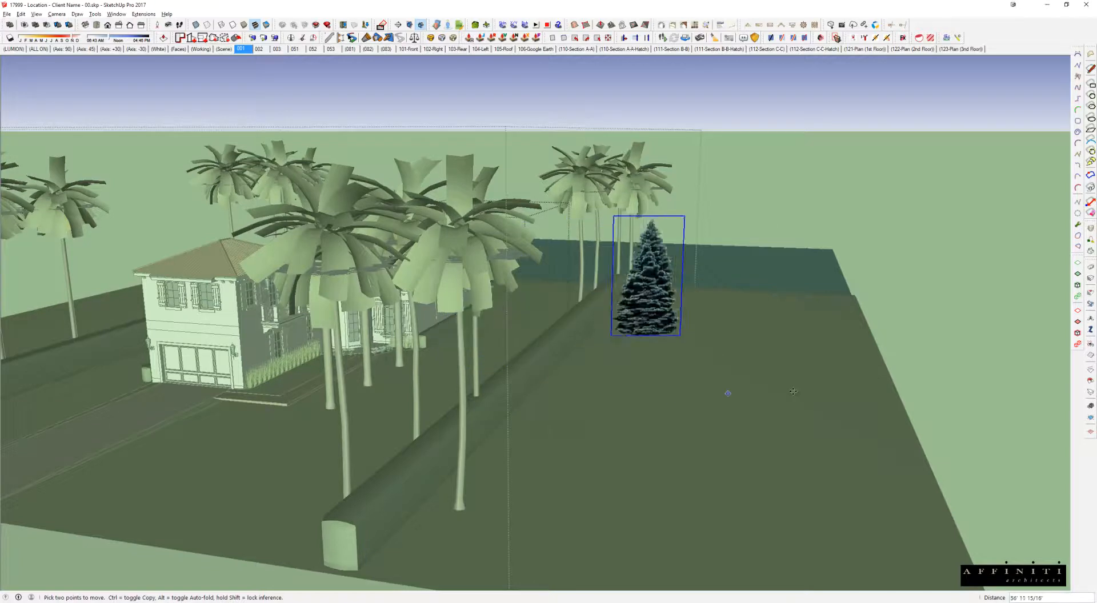
- Copy the spruce tree twice beside the original to form a staggered cluster of three on the lot next to the house
click(833, 377)
middle_drag(779, 400, 800, 451)
scroll(708, 343, down, 1)
click(701, 345)
key(ctrl)
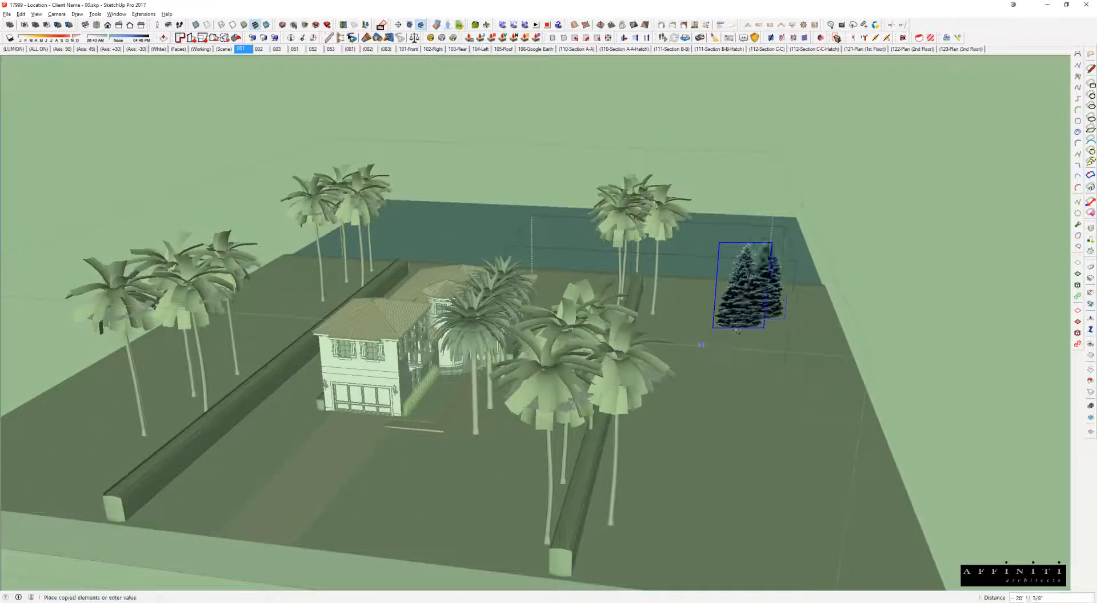
click(746, 339)
click(785, 355)
key(ctrl)
click(789, 385)
- Select all three spruces and copy the cluster twice toward the front of the lot, making nine trees
key(space)
key(ctrl+a)
middle_drag(760, 334, 750, 403)
scroll(750, 403, down, 1)
key(m)
click(774, 412)
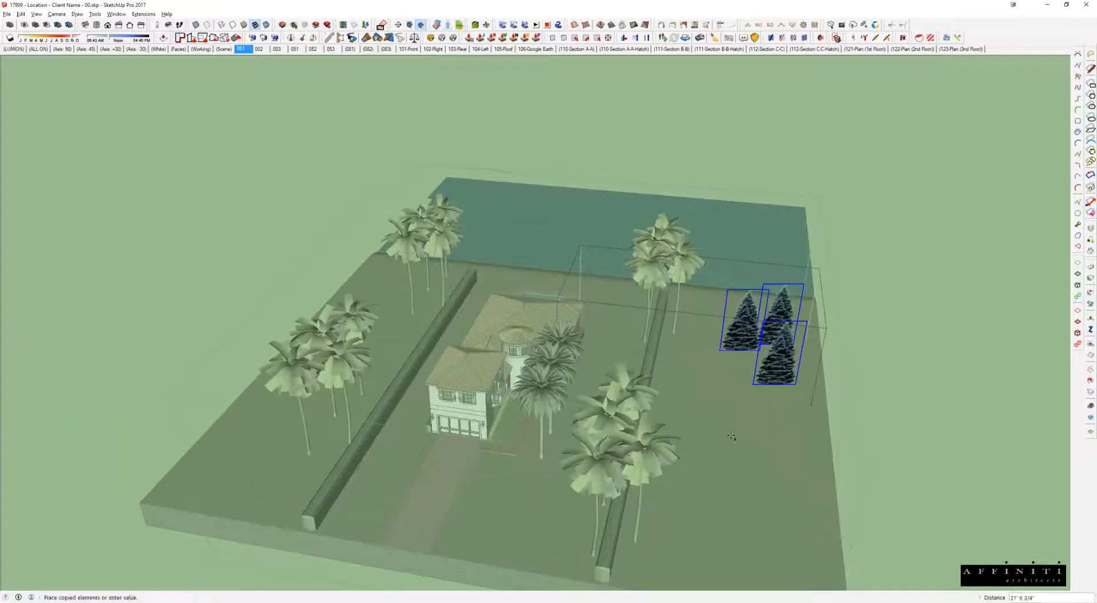
key(ctrl)
click(722, 438)
click(700, 440)
key(ctrl)
click(771, 492)
- Select all nine spruces and copy them as one set toward the front corner of the lot
key(space)
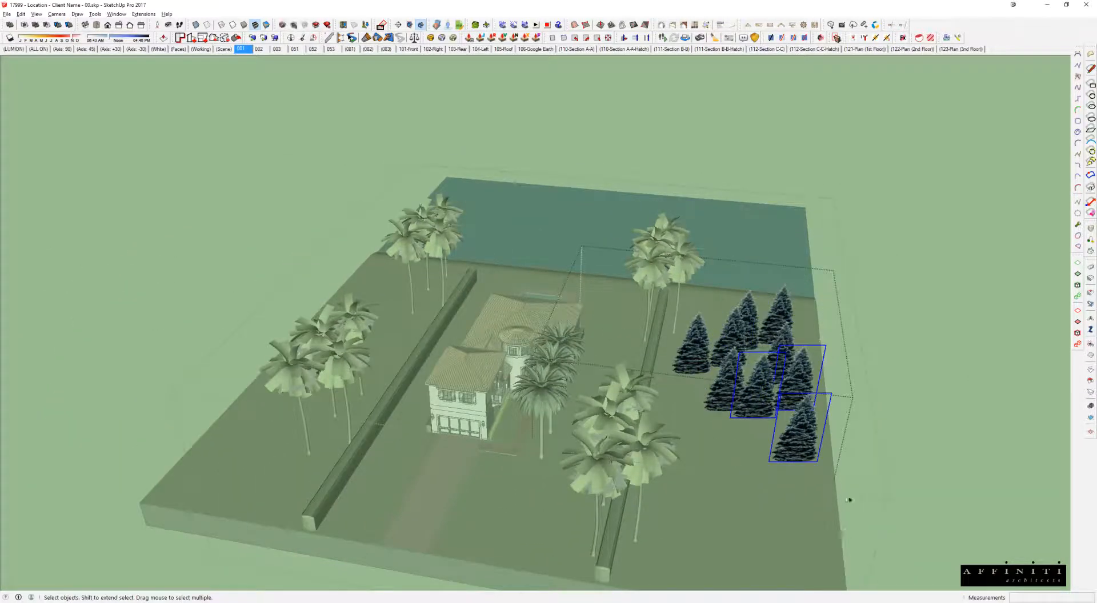
key(ctrl+a)
shift+middle_drag(779, 398, 572, 244)
key(m)
click(625, 214)
key(ctrl)
click(571, 340)
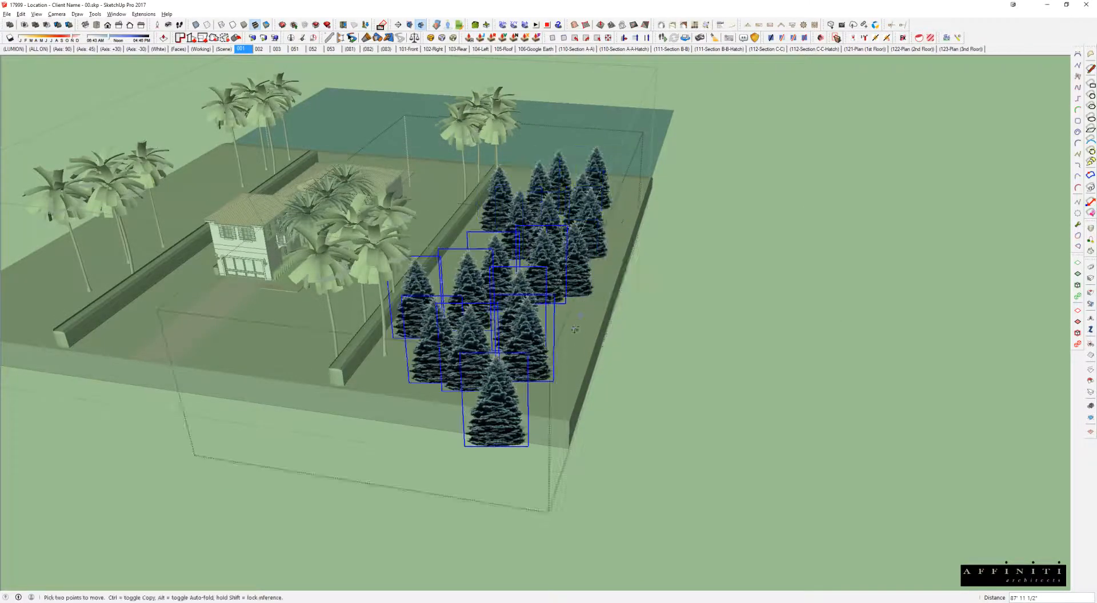
- Make a copy of the selected nine spruces rotated by 180 degrees and move it into place among the other trees
middle_drag(584, 406, 581, 458)
key(q)
click(519, 447)
click(506, 413)
key(ctrl)
text(180)
key(Return)
key(m)
click(772, 482)
click(765, 412)
- Select a large block of the spruces and copy it to the lot on the opposite side of the house
middle_drag(605, 309, 630, 284)
scroll(630, 284, down, 1)
key(i)
key(space)
scroll(605, 234, down, 2)
drag(478, 160, 711, 481)
key(i)
key(m)
key(ctrl)
click(616, 497)
click(283, 440)
- Close the spruce tree group and return to editing the whole site model
middle_drag(282, 440, 507, 243)
scroll(517, 265, up, 2)
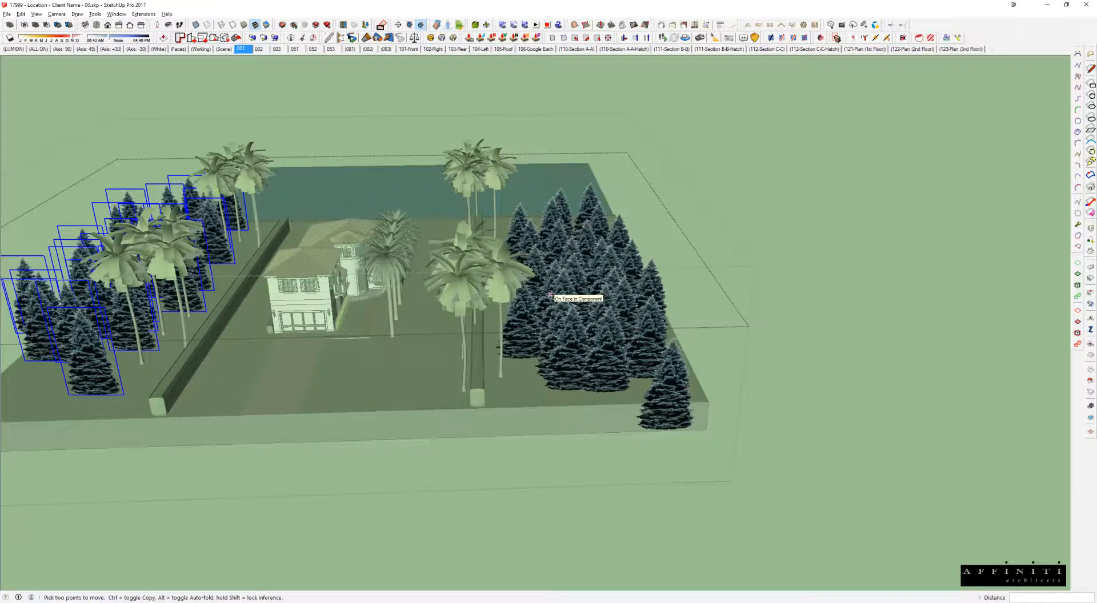
middle_drag(550, 296, 514, 289)
scroll(537, 277, up, 2)
key(space)
key(Escape)
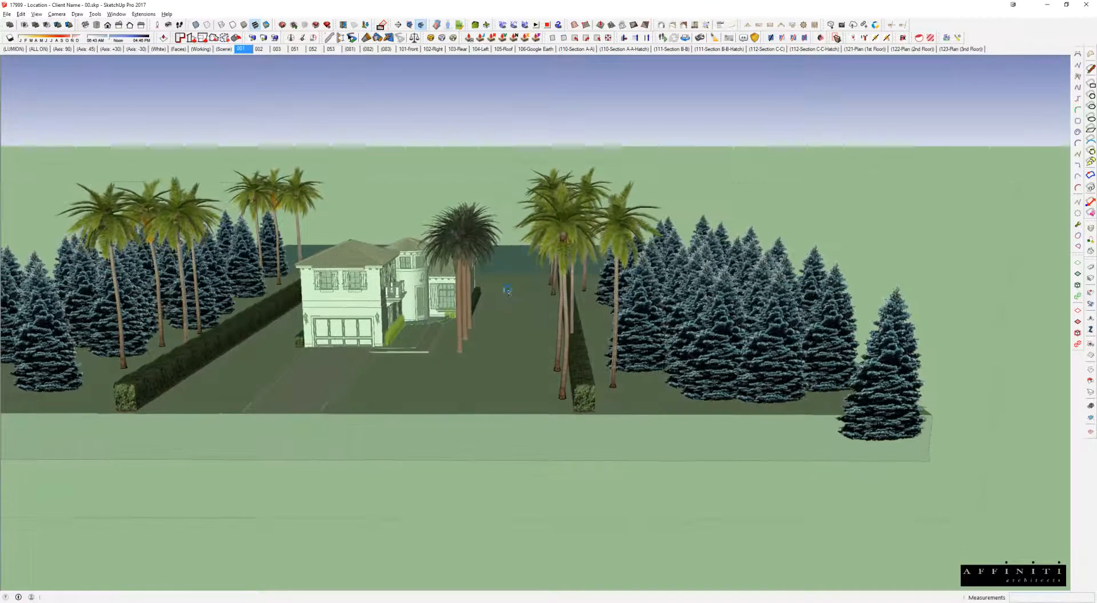
key(Escape)
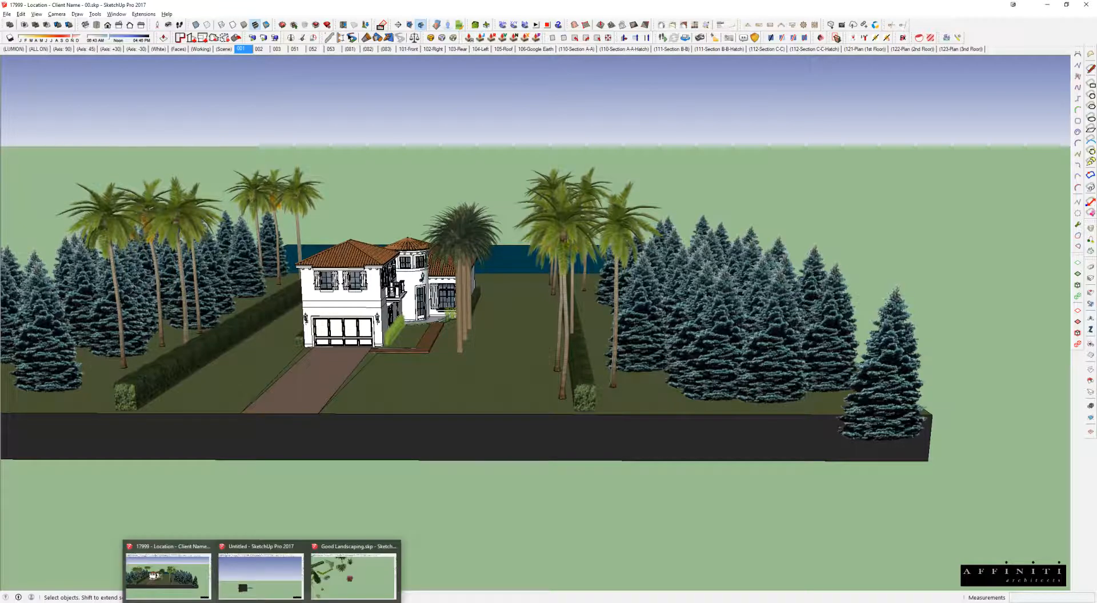
click(354, 569)
drag(536, 5, 537, 0)
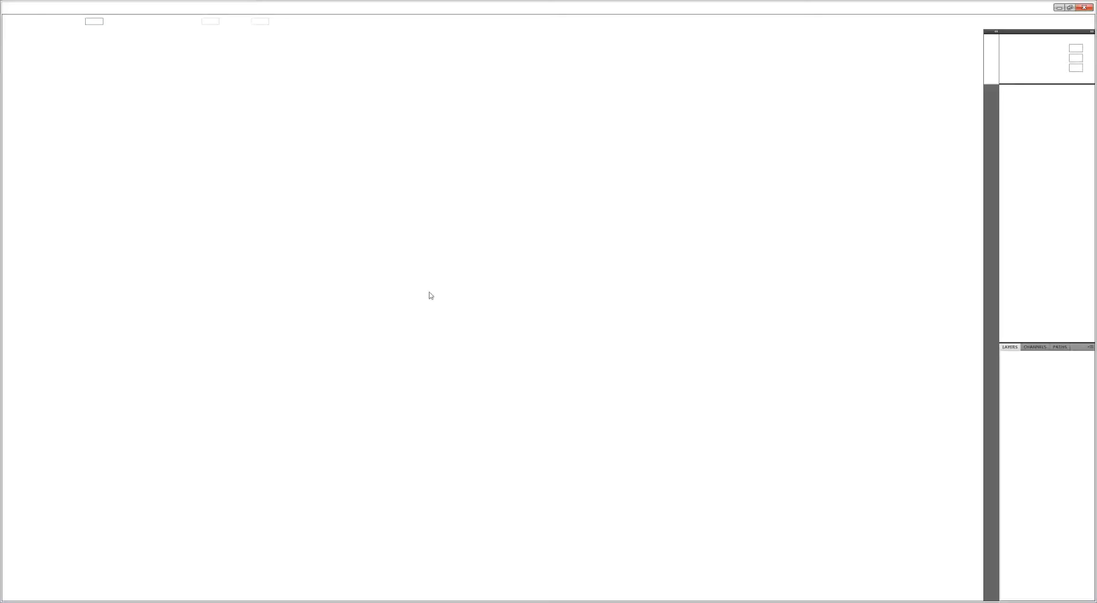
key(alt+Tab)
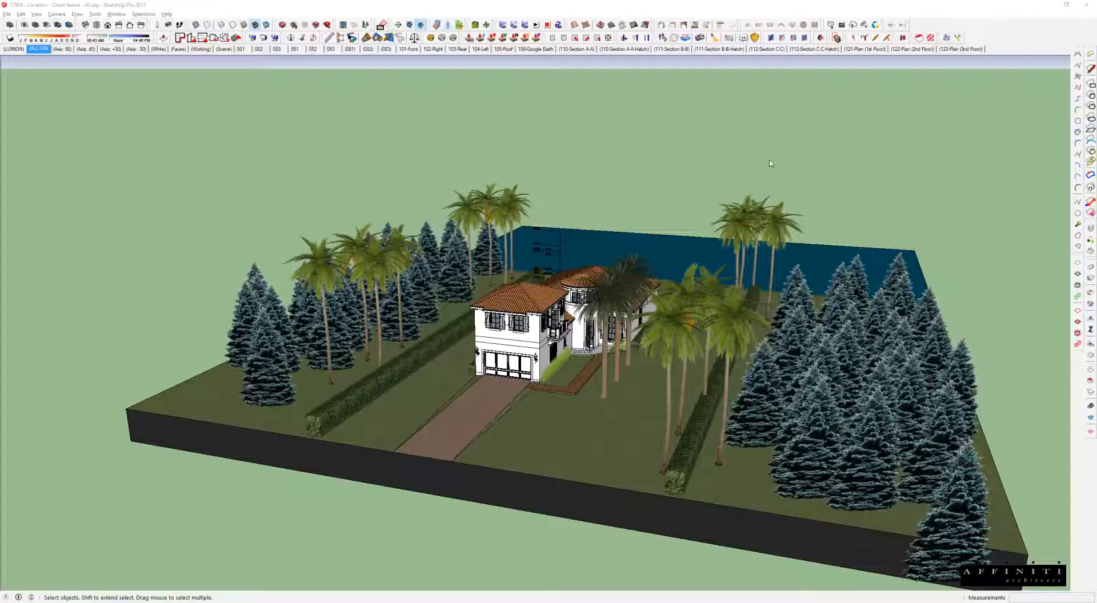
- Examine the spruces, palms and hedges around the house from above and from street level
middle_drag(834, 347, 737, 250)
click(719, 184)
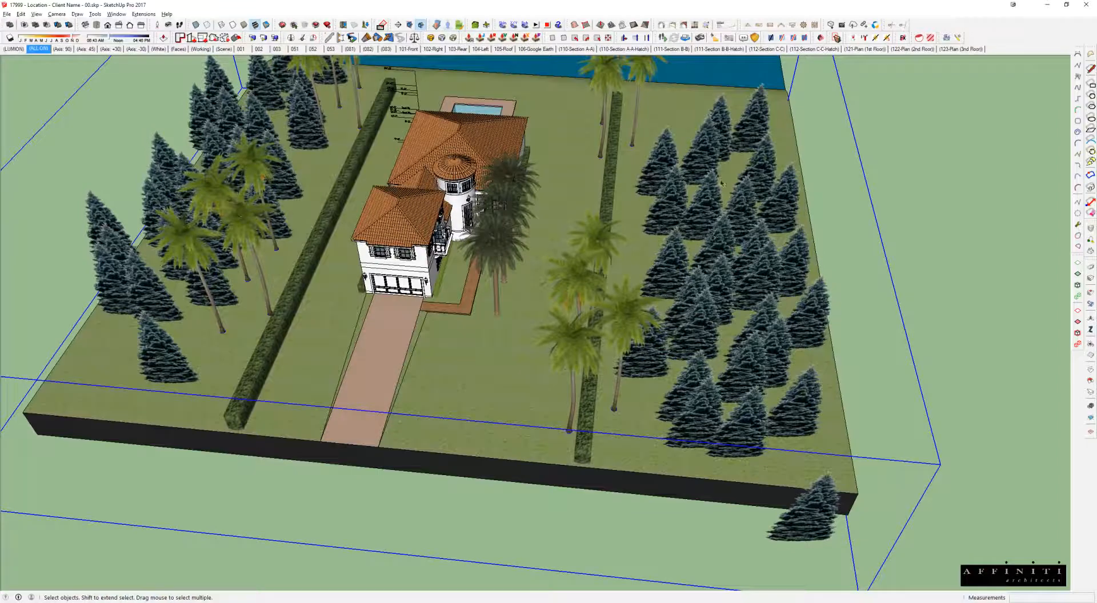
middle_drag(679, 203, 707, 199)
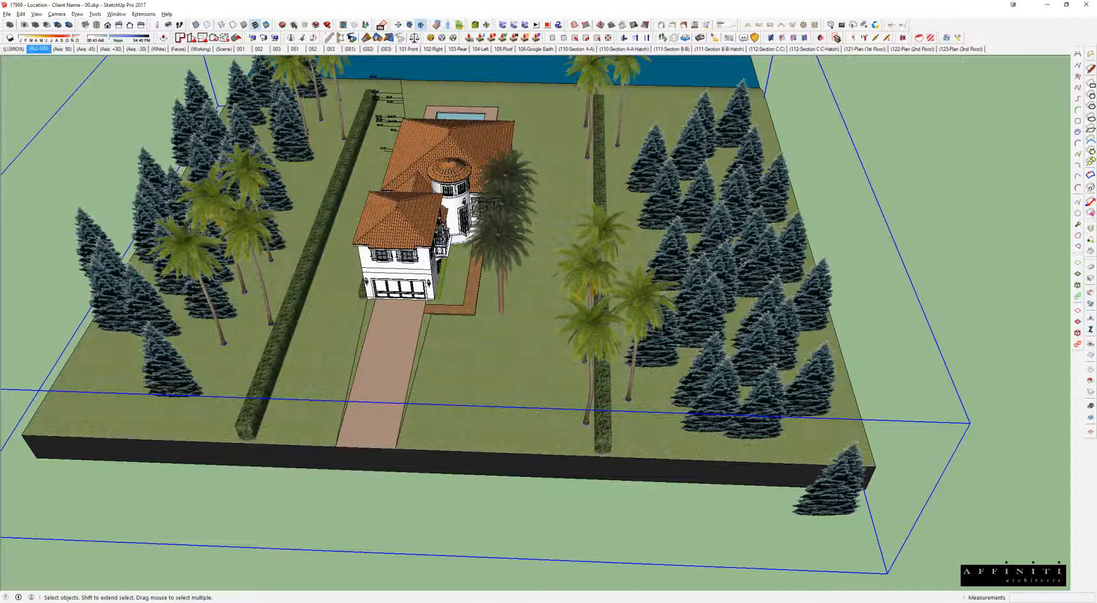
middle_drag(746, 255, 703, 264)
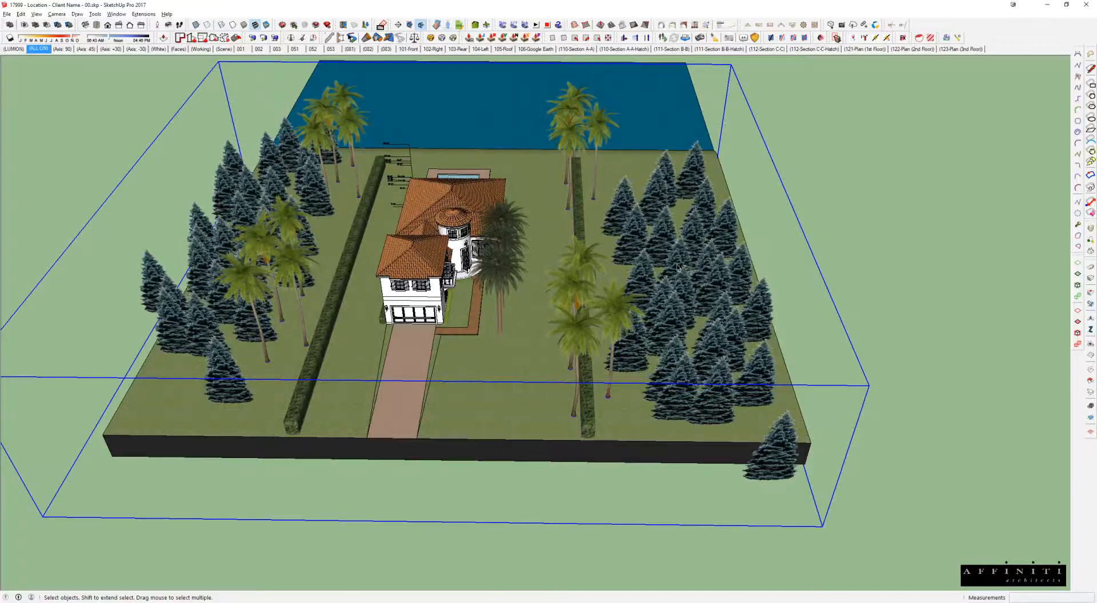
scroll(680, 285, up, 4)
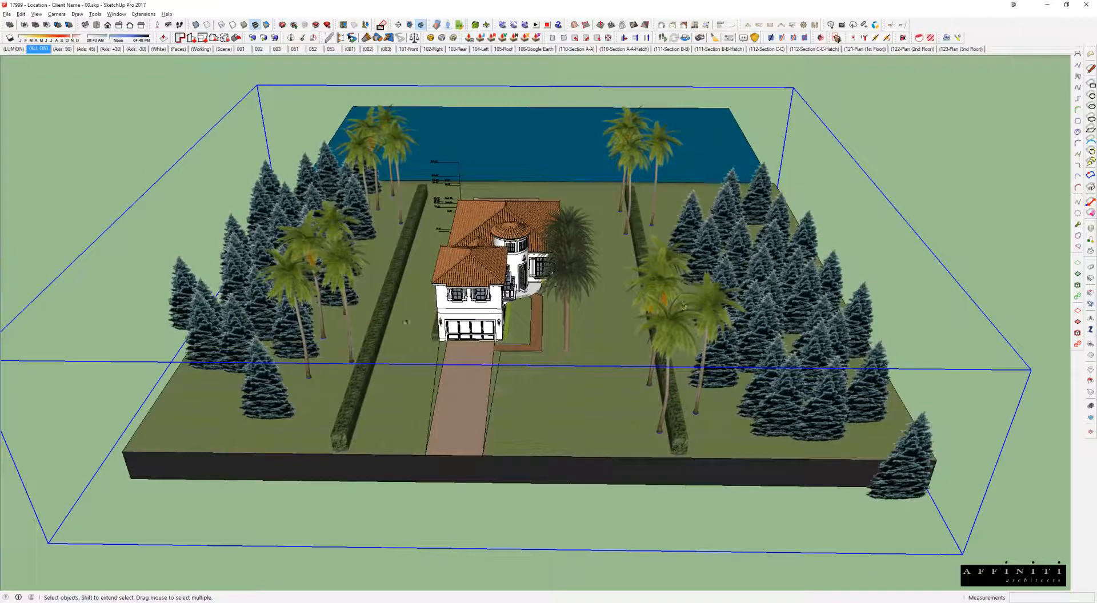
middle_drag(563, 257, 576, 117)
scroll(534, 220, up, 2)
scroll(535, 220, up, 1)
middle_drag(537, 225, 451, 265)
scroll(573, 220, up, 2)
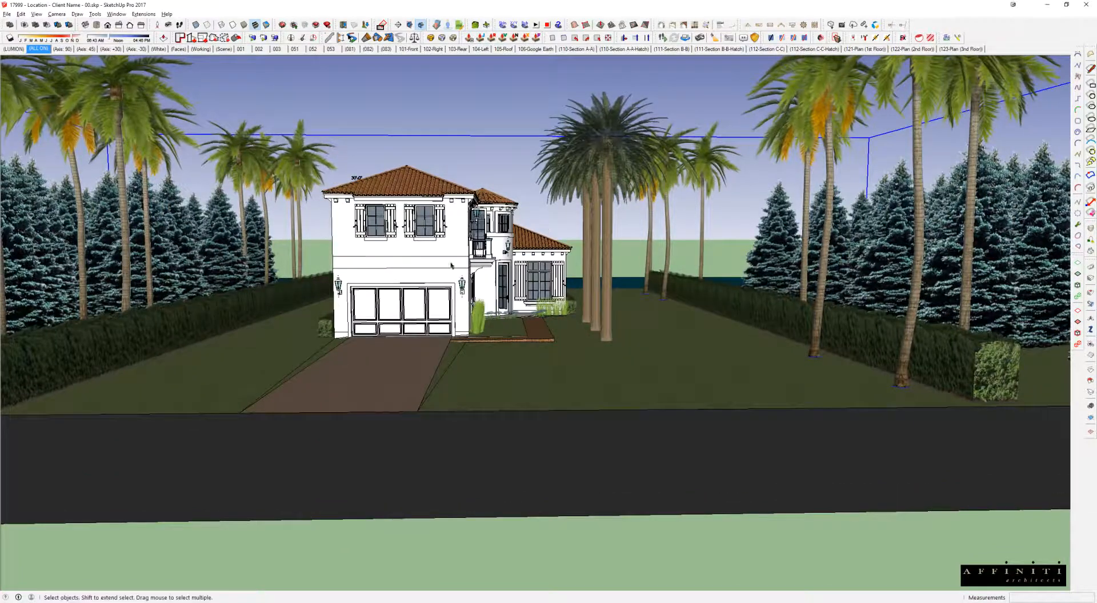
- Check the SITE - Flora_Site Trees layer by switching its visibility off and on, and highlight the SITE - Site Buildings layer
drag(1096, 83, 589, 111)
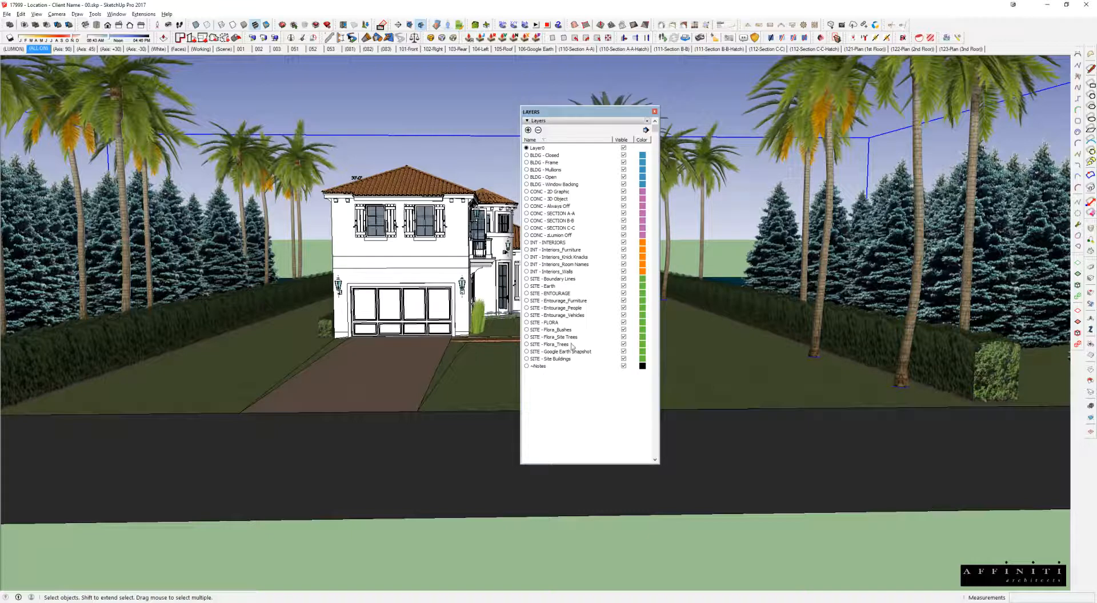
click(623, 337)
drag(576, 113, 104, 195)
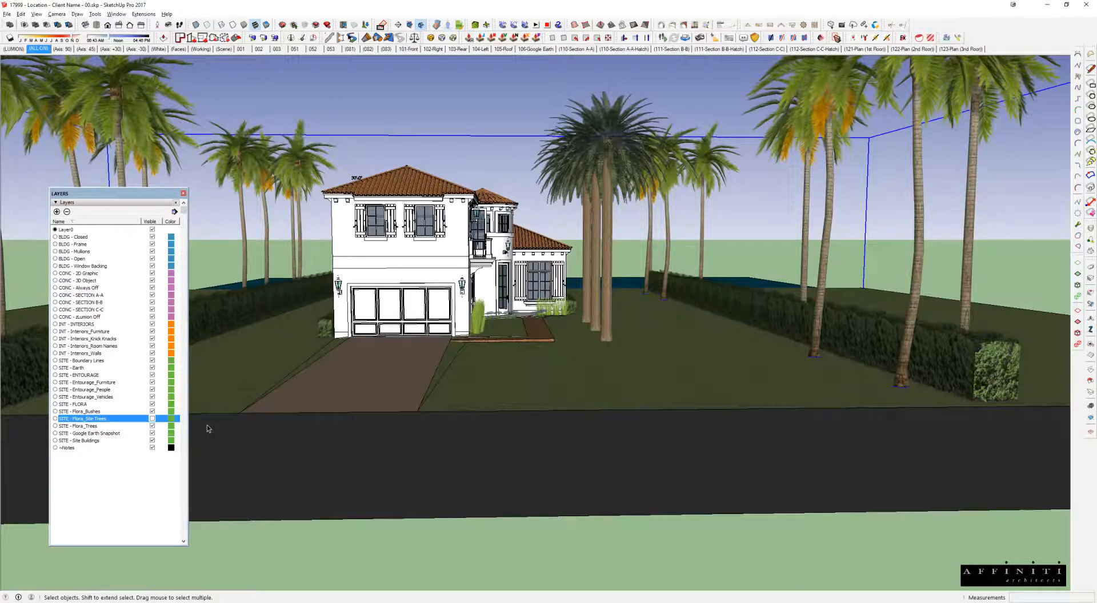
click(152, 419)
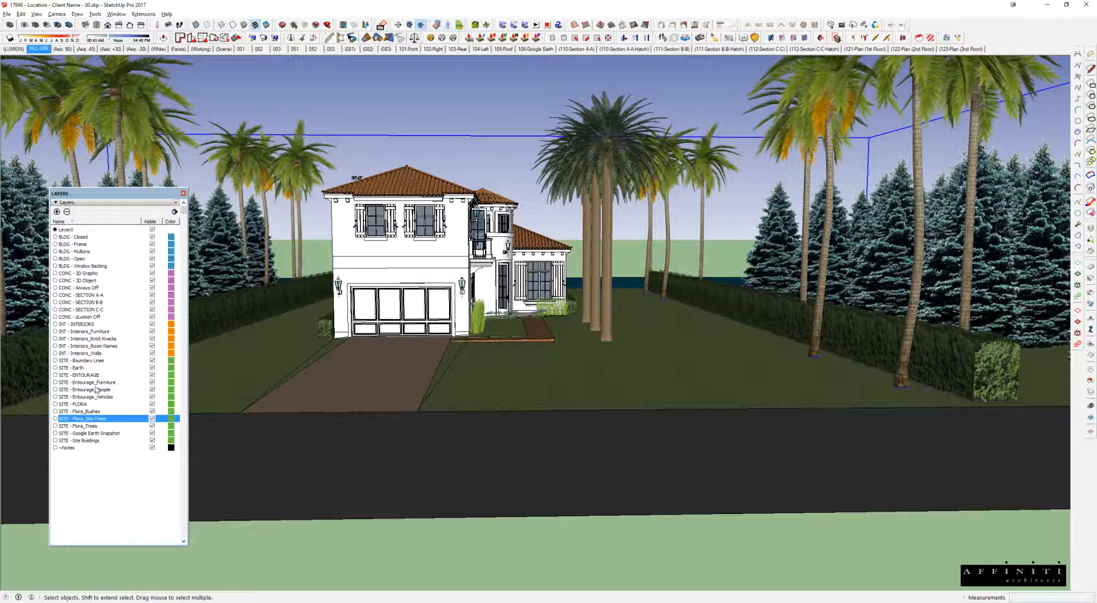
click(98, 441)
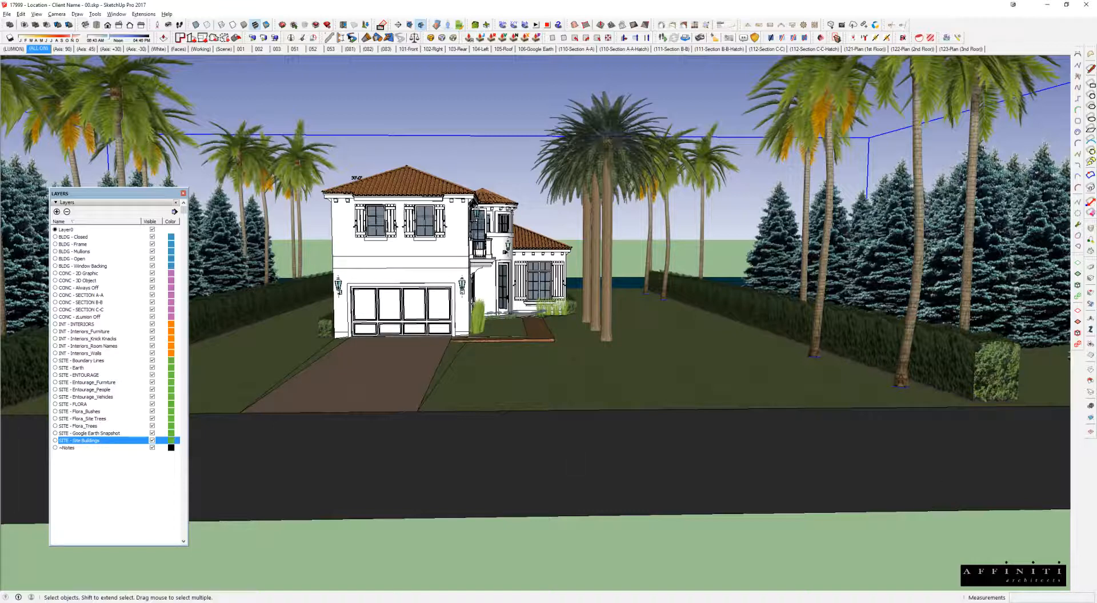
- In File Explorer, open Downloads > PlaceMaker-Building-Bundle-v1.0.0 > Detailed White Buildings and place the window beside the house
key(super+e)
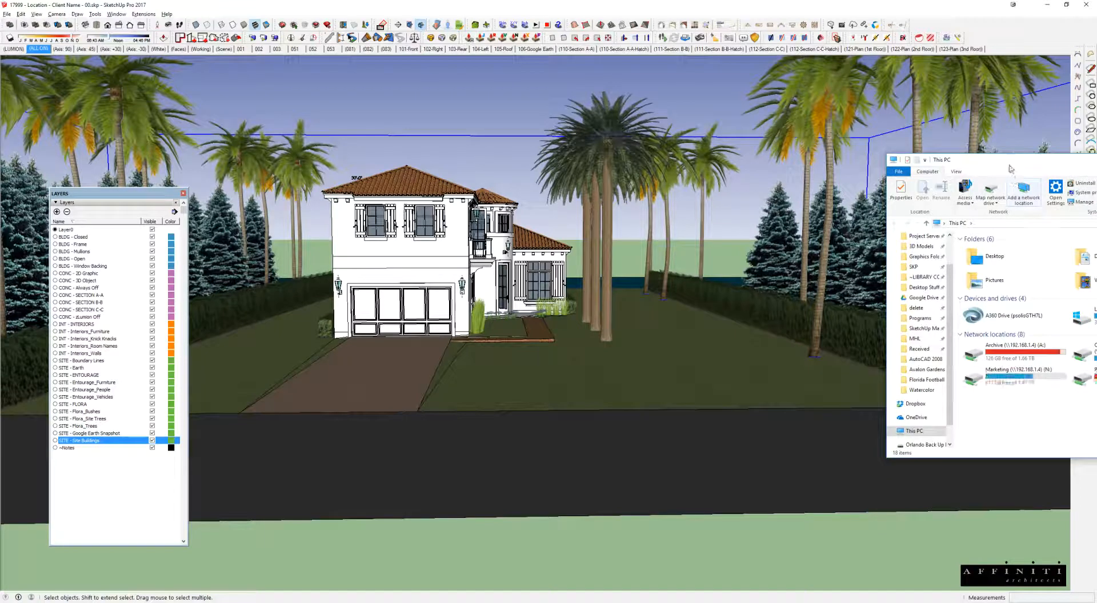
drag(1014, 166, 618, 161)
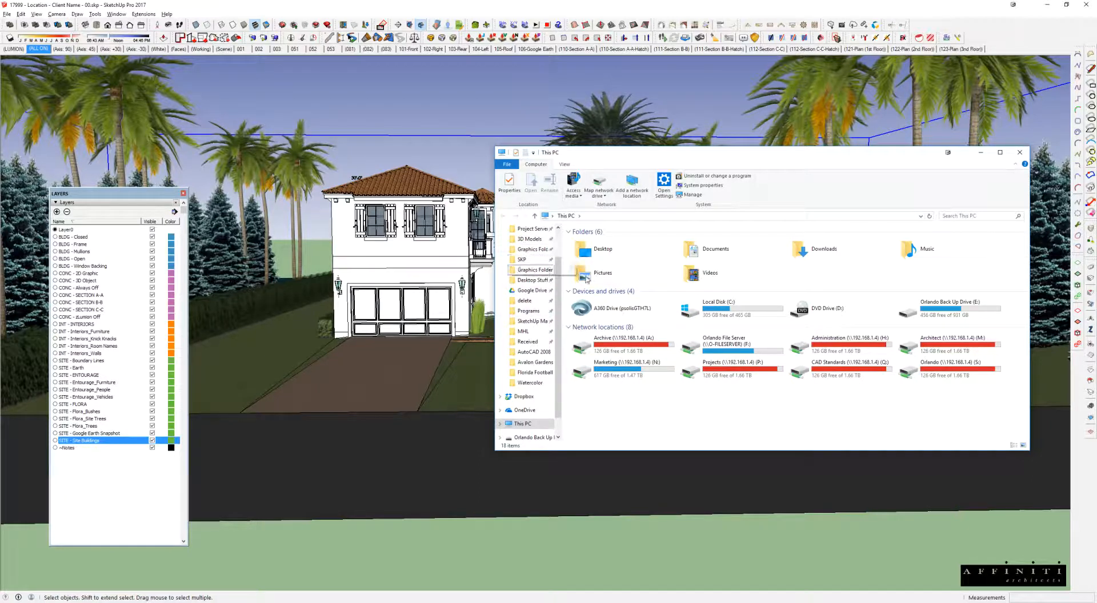
double_click(811, 249)
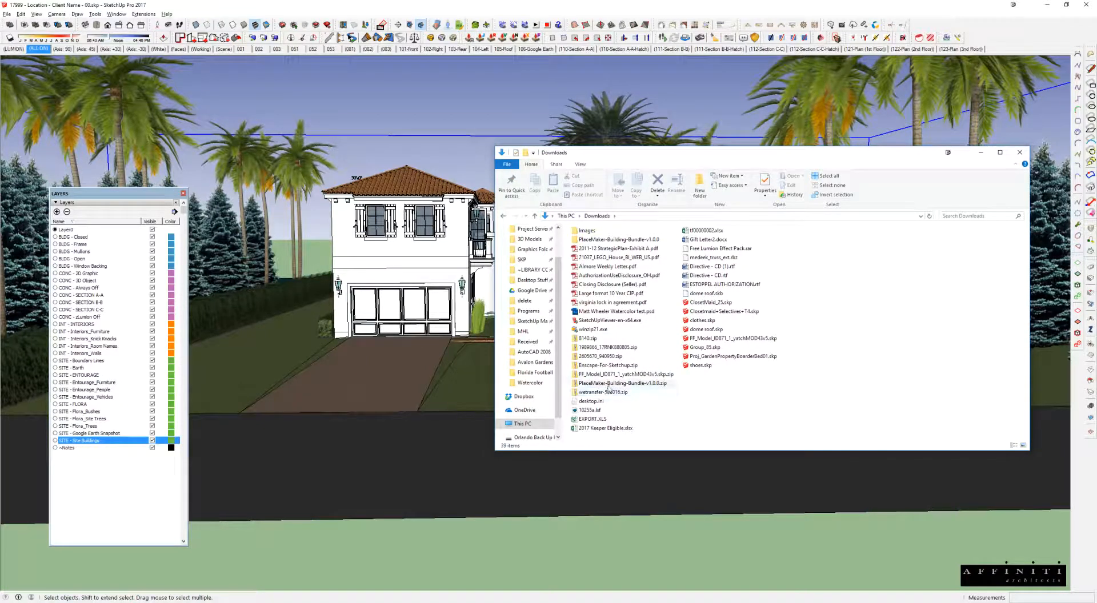
double_click(615, 240)
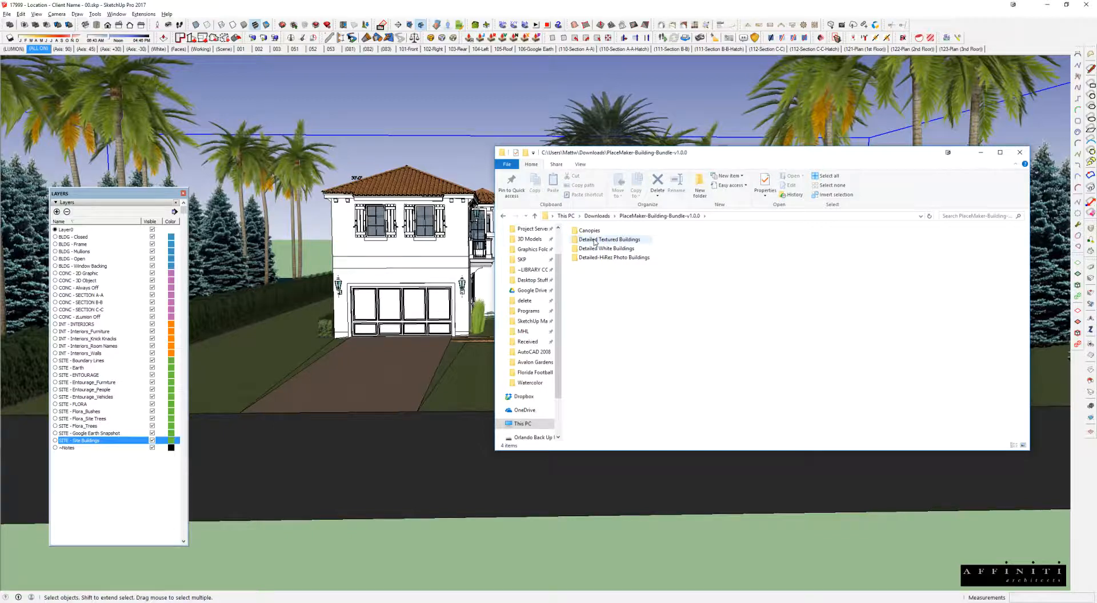
double_click(614, 252)
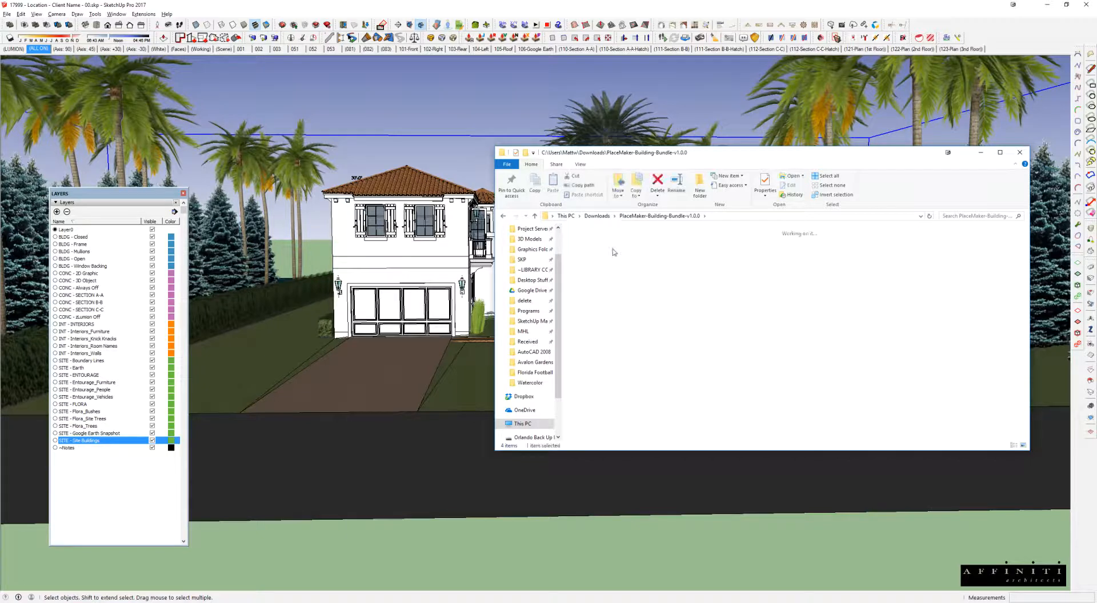
drag(693, 156, 921, 188)
- Hide the house group so the ground beneath it is exposed
middle_drag(330, 248, 343, 267)
scroll(424, 280, down, 2)
right_click(424, 275)
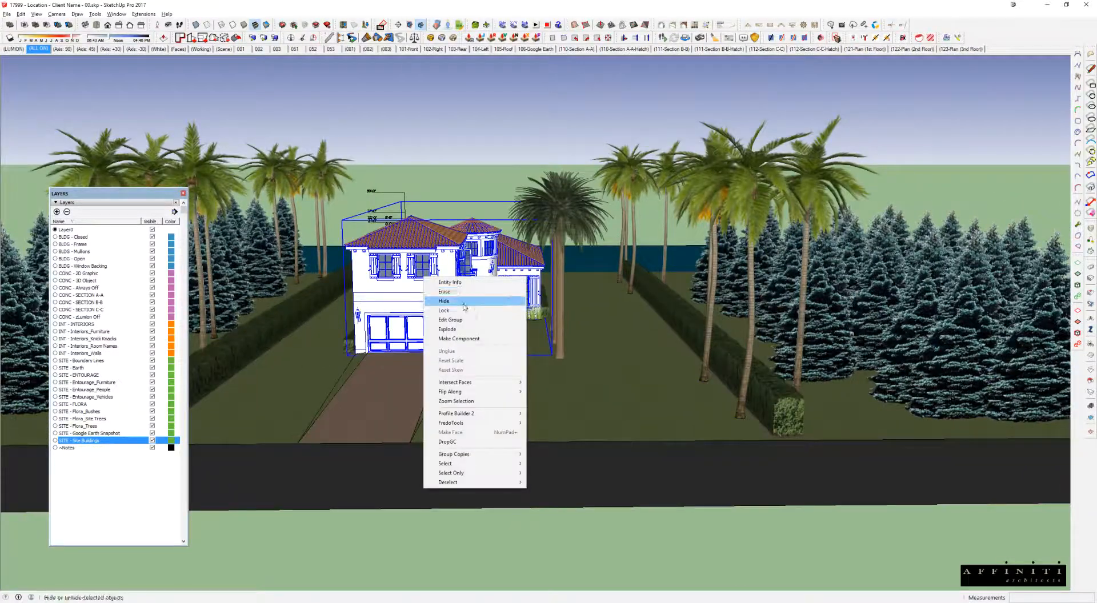
click(464, 308)
scroll(463, 316, up, 2)
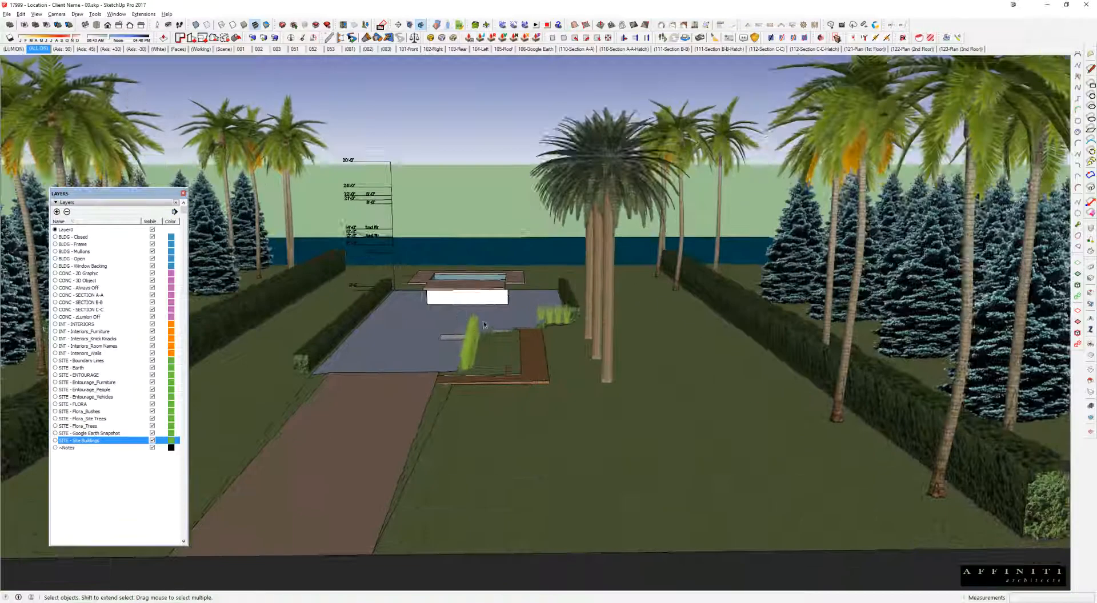
- Open the site group with the rest of the model hidden, and go into the entry paver group
middle_drag(483, 321, 517, 366)
double_click(553, 333)
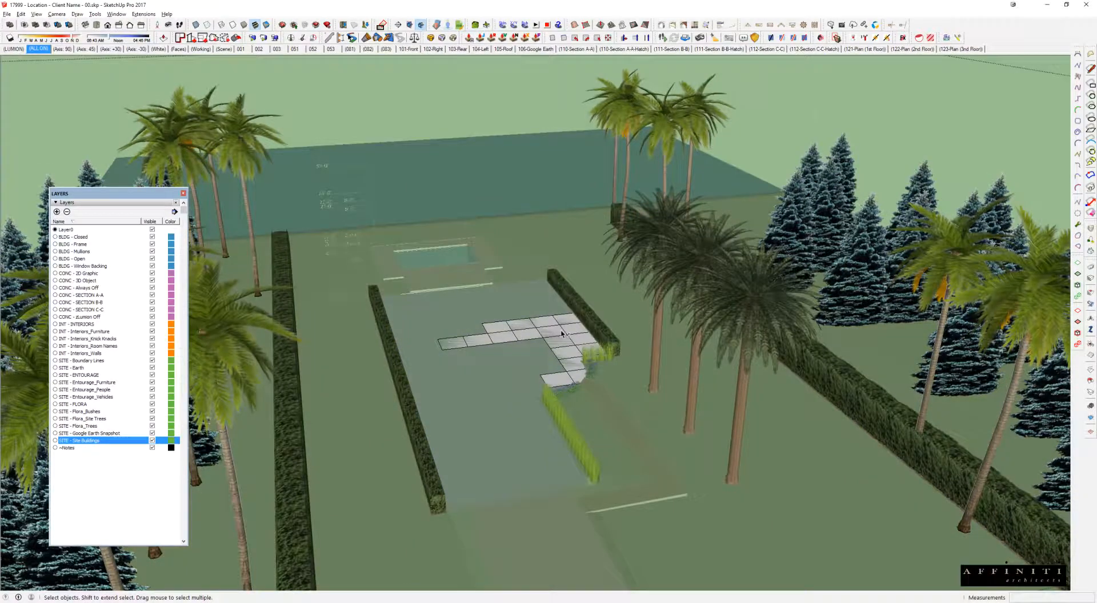
key(h)
double_click(561, 335)
key(Escape)
scroll(573, 364, up, 2)
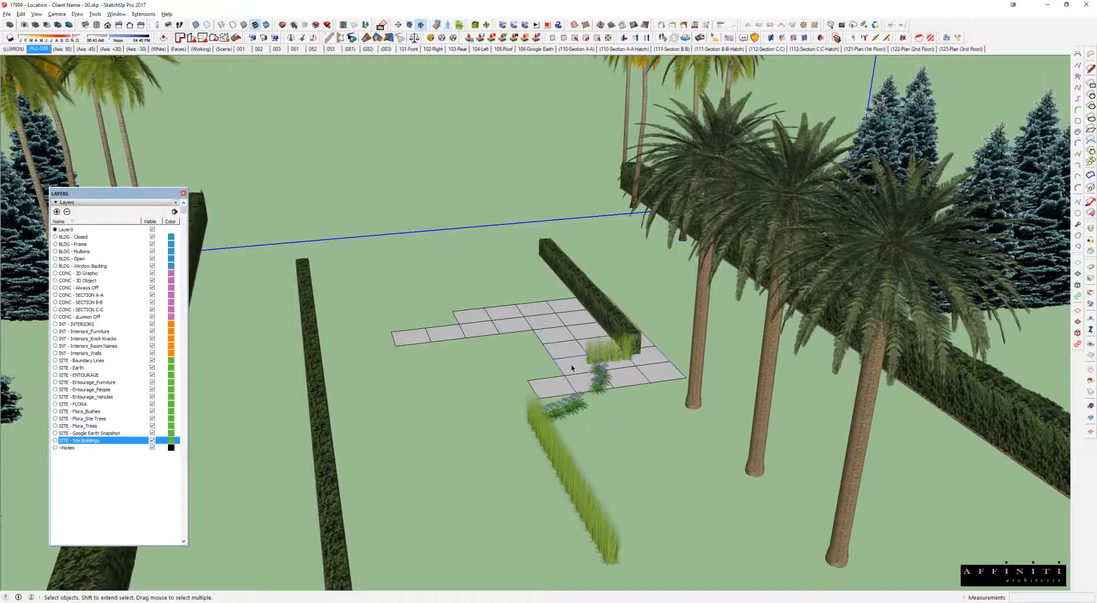
click(576, 385)
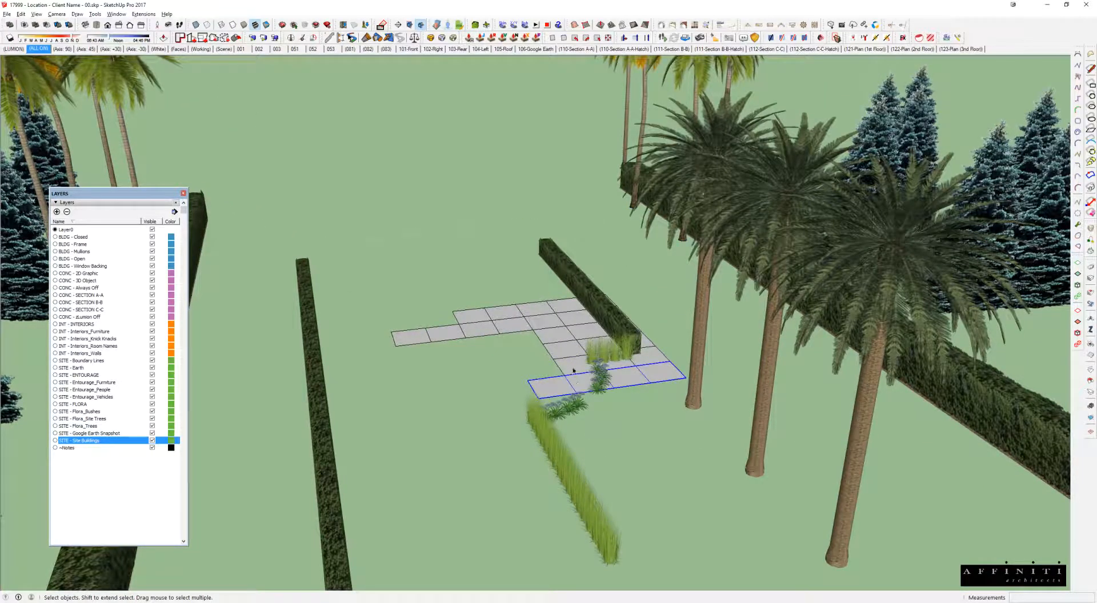
click(561, 338)
double_click(564, 352)
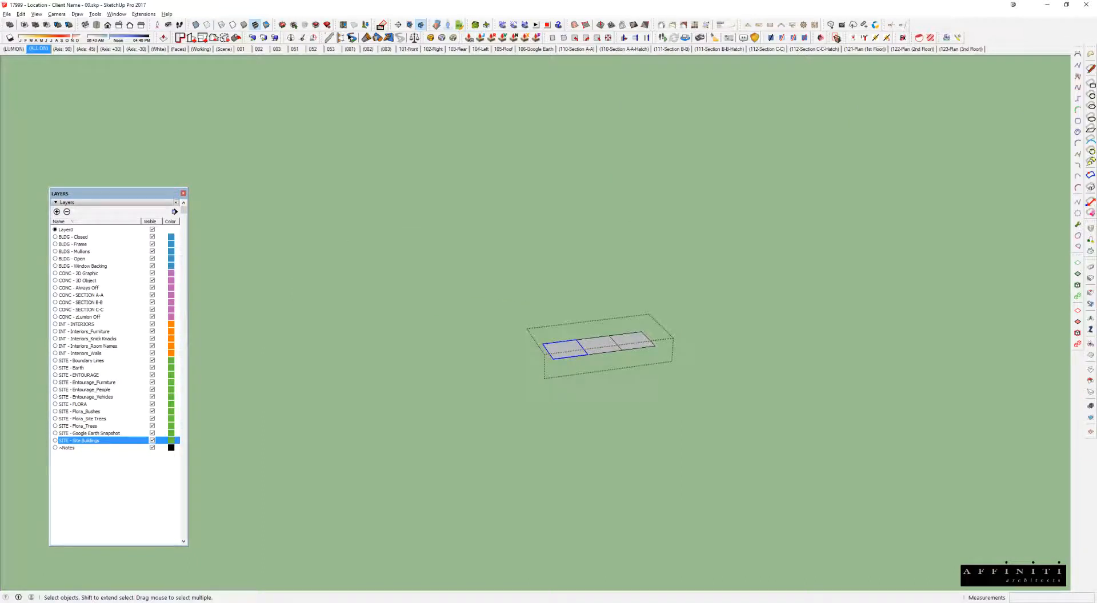
- Bring up Entity Info and inspect the layer assignment of the nested entry paver groups
drag(0, 134, 372, 133)
click(596, 349)
click(630, 347)
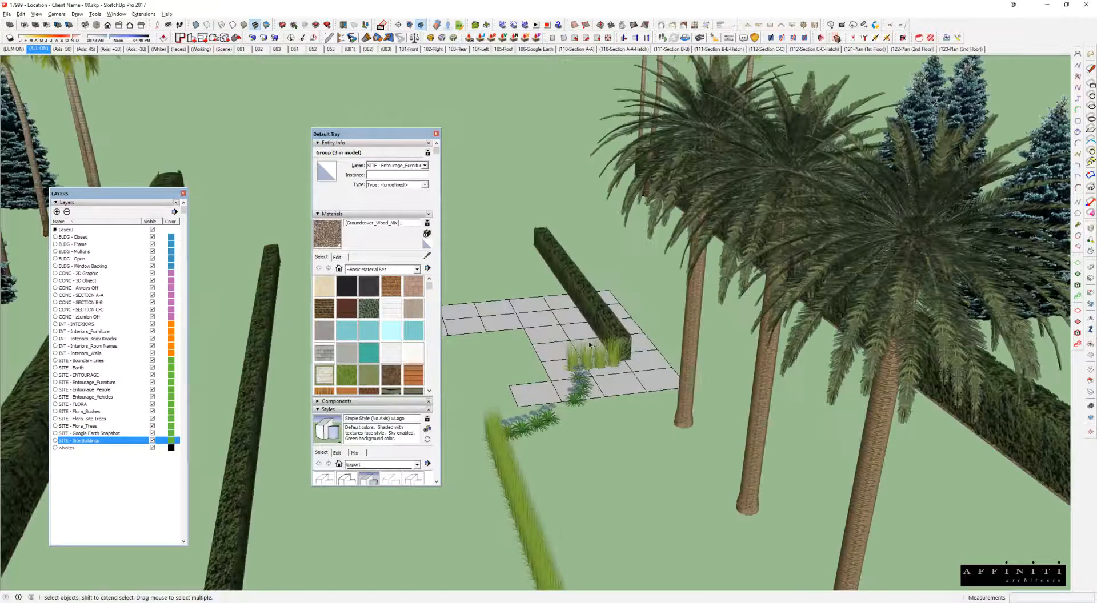
click(562, 334)
double_click(543, 336)
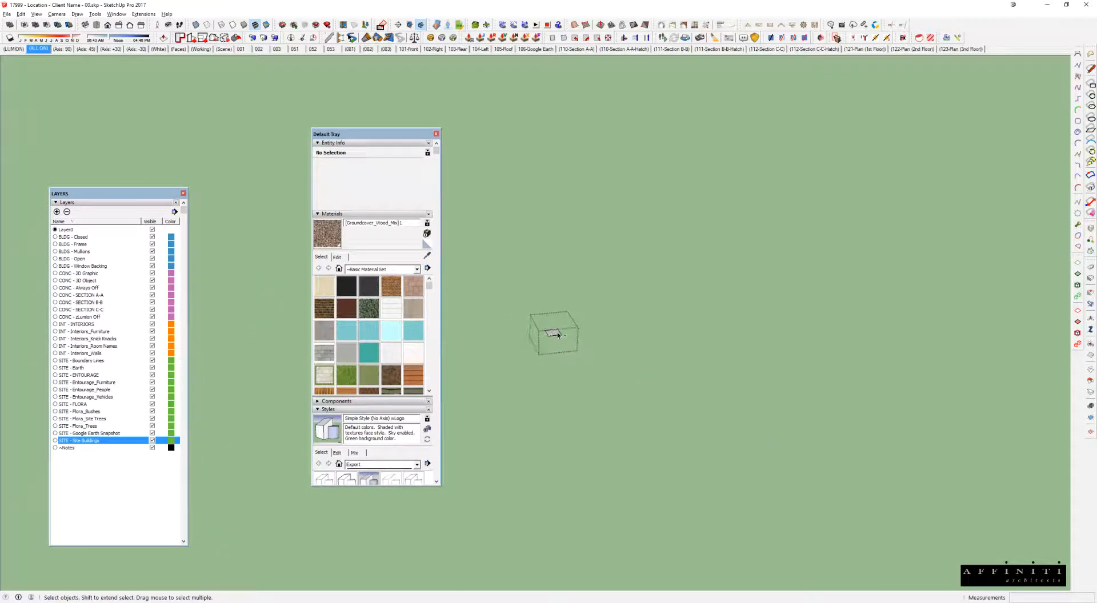
click(516, 335)
double_click(555, 329)
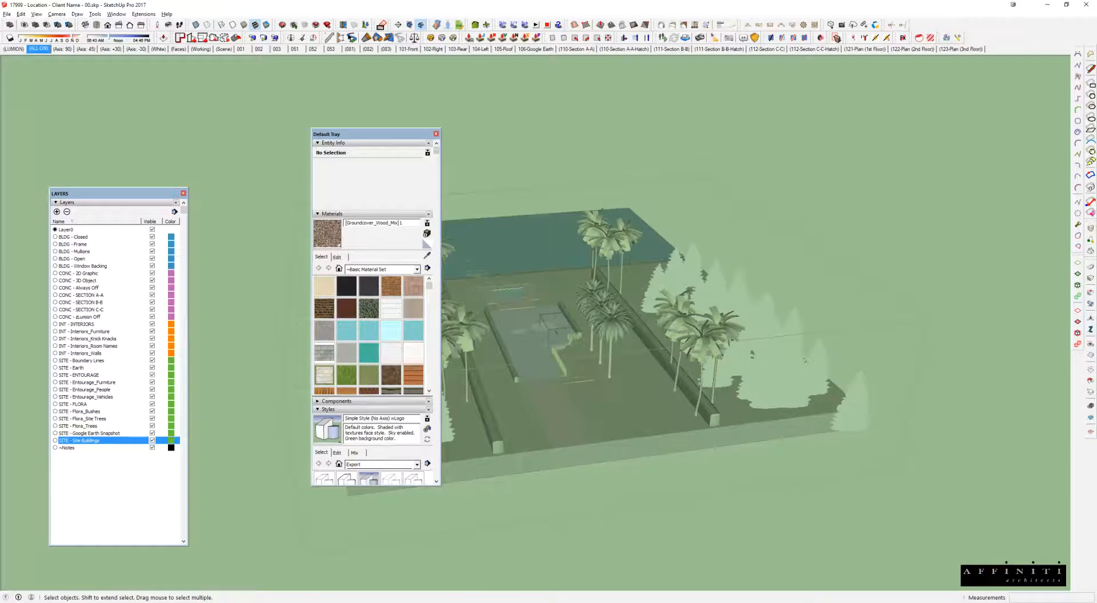
- Close the open site groups and frame the whole site next to the Detailed White Buildings file window
key(alt+Tab)
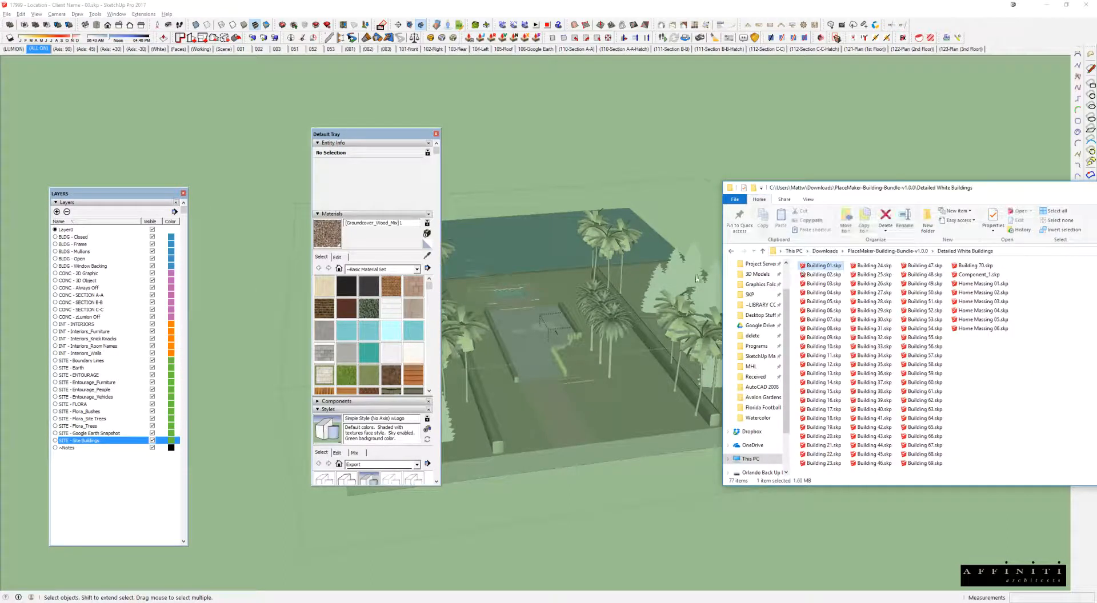
middle_drag(642, 274, 517, 311)
scroll(728, 326, down, 3)
key(alt+Tab)
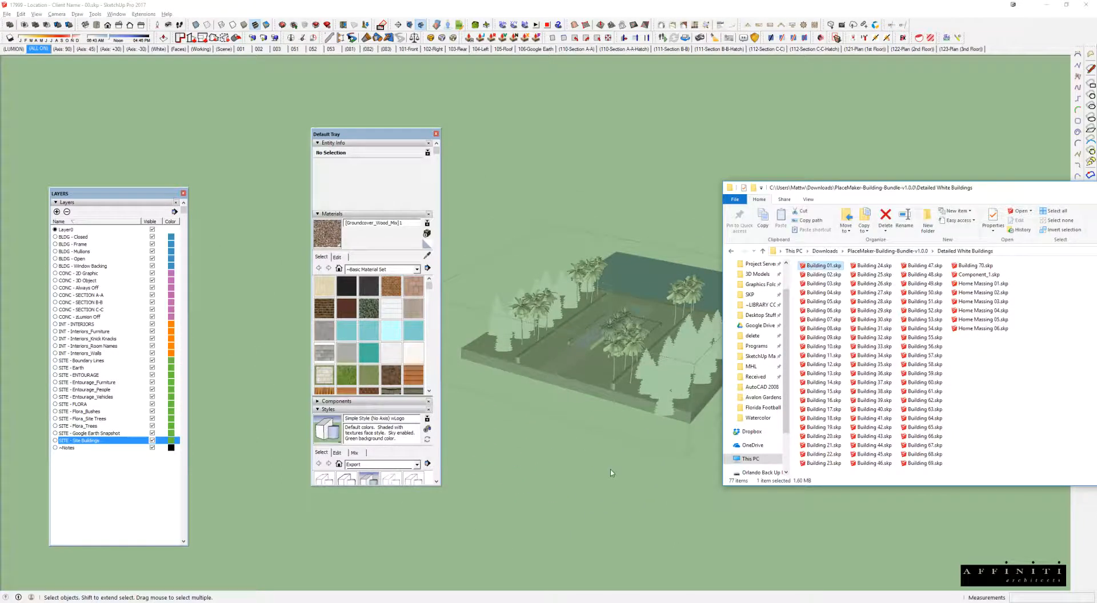
middle_drag(638, 368, 655, 368)
key(alt+Tab)
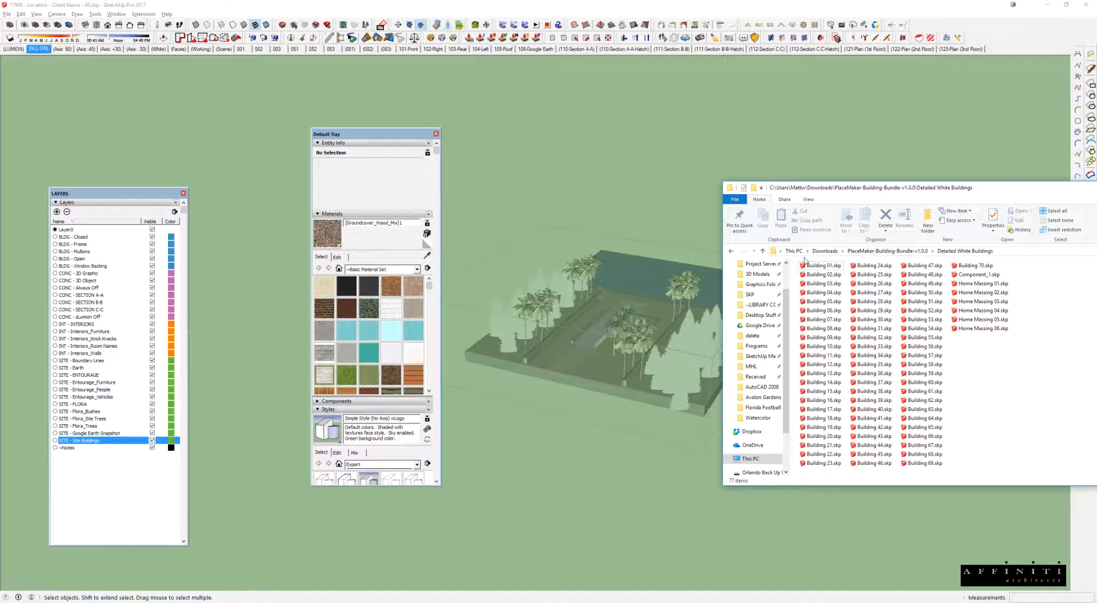
click(817, 275)
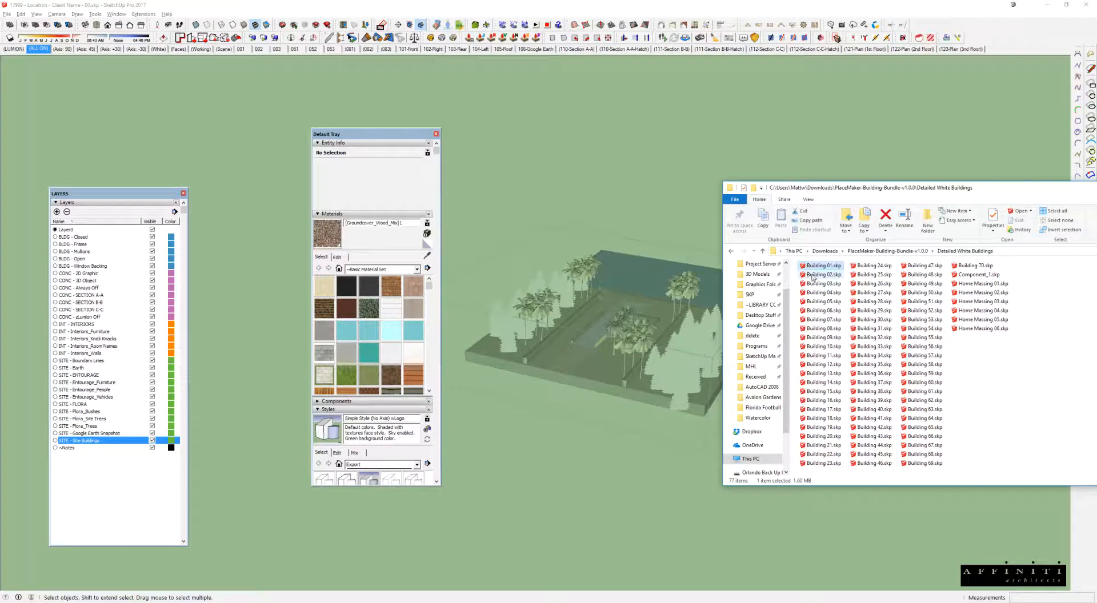
click(676, 223)
middle_drag(696, 259, 755, 280)
key(Escape)
scroll(756, 280, down, 2)
- Open Building 02.skp from the Detailed White Buildings folder as a separate model
key(alt+Tab)
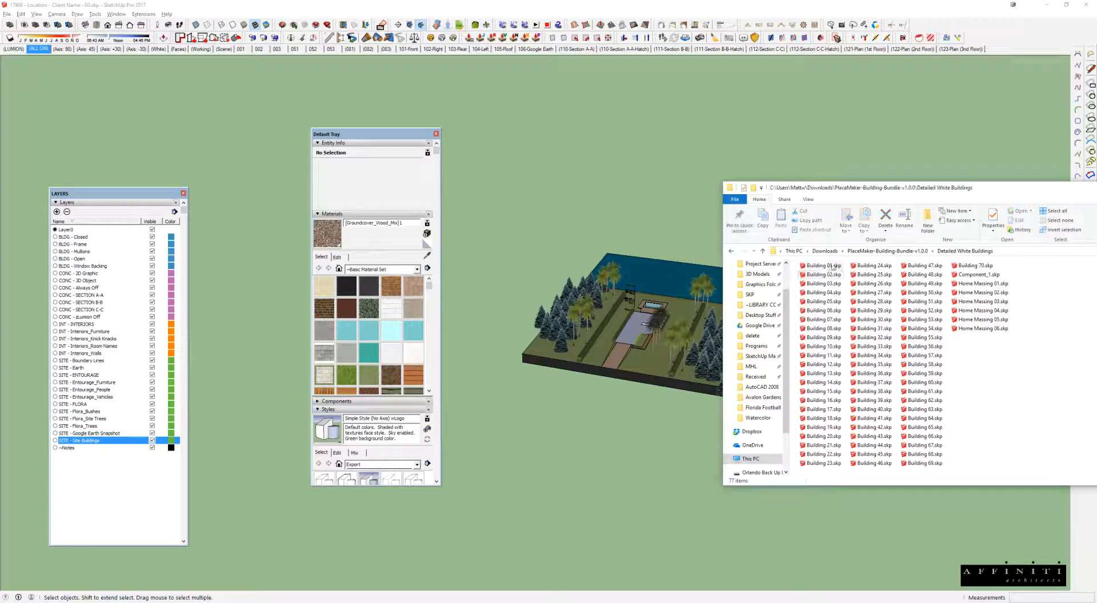
click(577, 459)
middle_drag(577, 460, 603, 411)
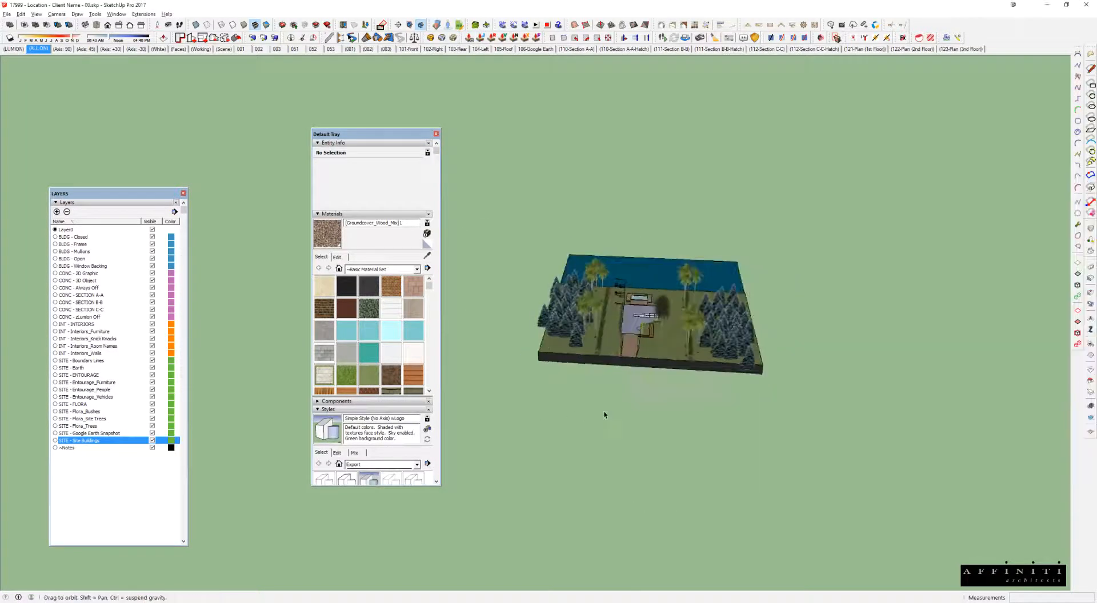
scroll(664, 337, up, 3)
mouse_move(664, 338)
middle_down()
mouse_move(794, 152)
mouse_move(817, 257)
middle_up()
key(alt+Tab)
click(832, 278)
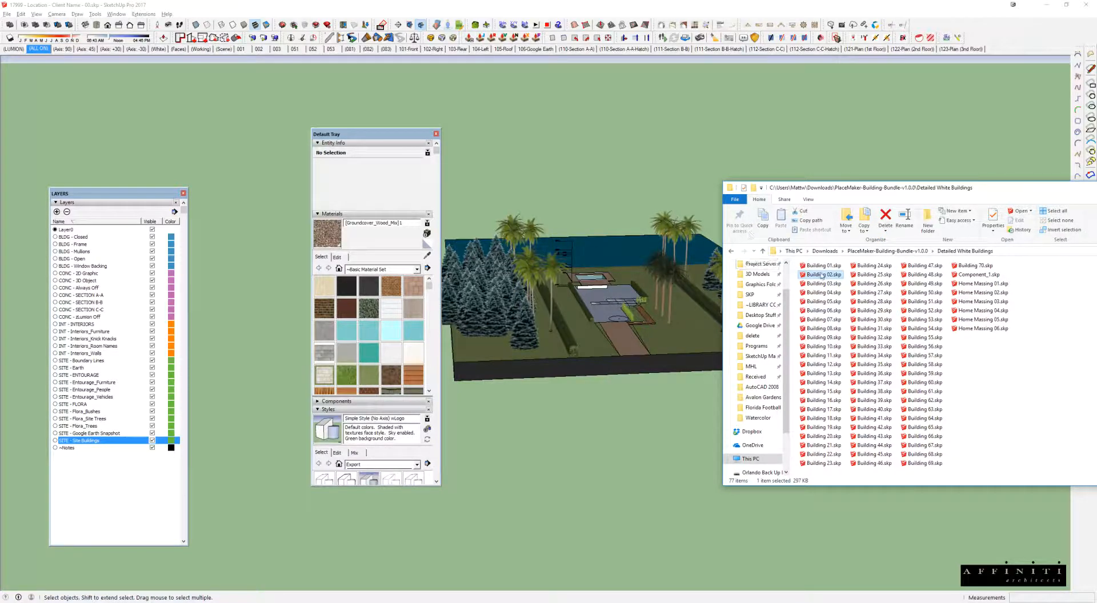
- Return to the site model and move the Default Tray away from the site, over the Layers window
click(680, 263)
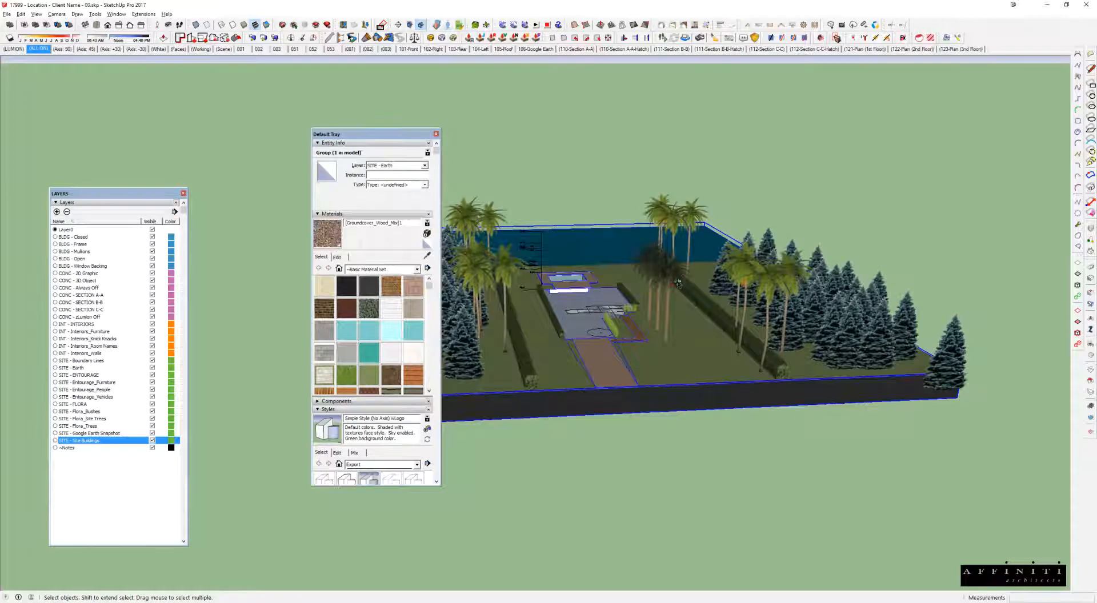
scroll(680, 281, up, 4)
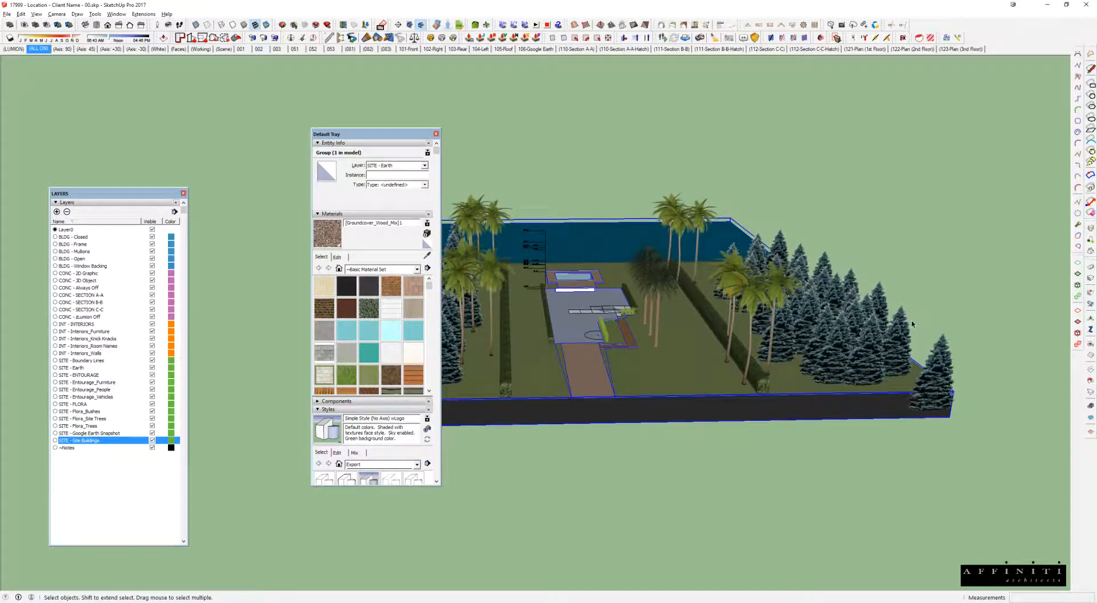
mouse_move(388, 136)
mouse_down()
mouse_move(257, 131)
mouse_move(85, 75)
mouse_move(120, 80)
mouse_up()
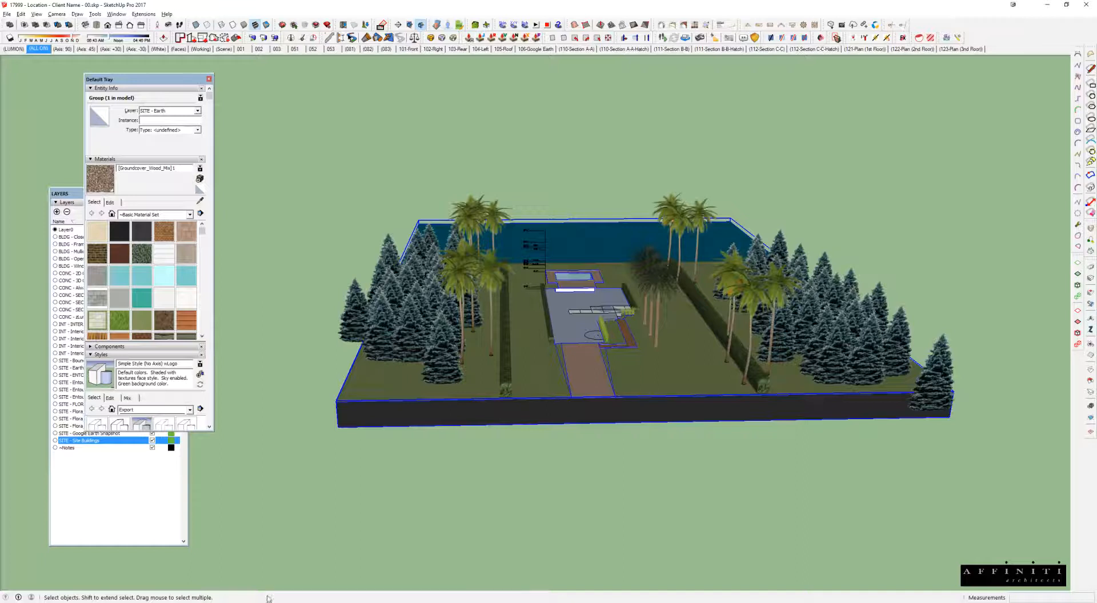
- Check the Building 02 model window and switch back to the site model
mouse_move(264, 602)
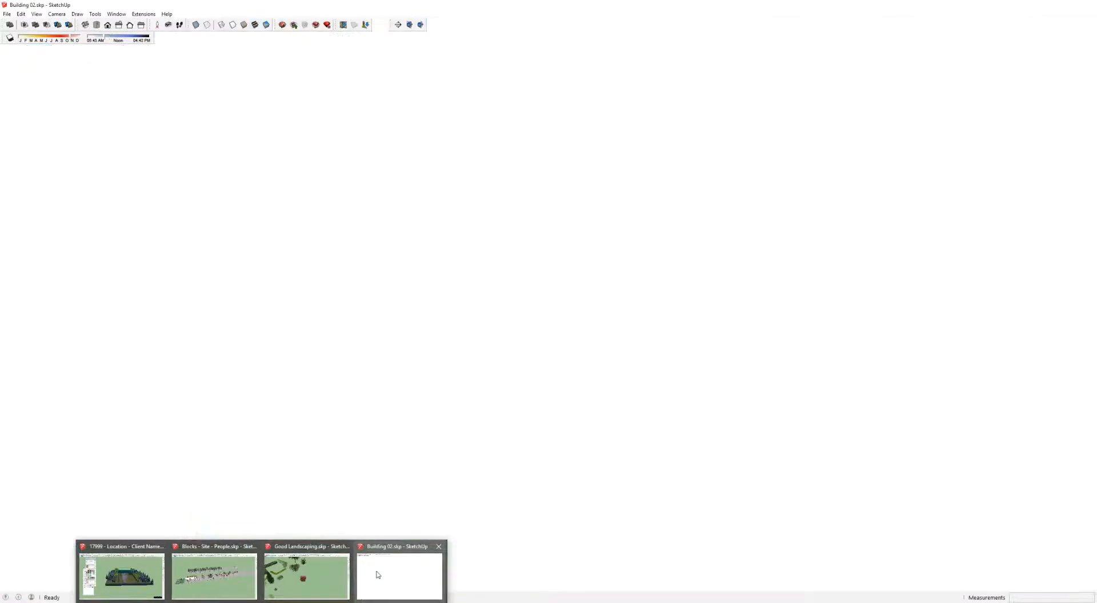
click(377, 574)
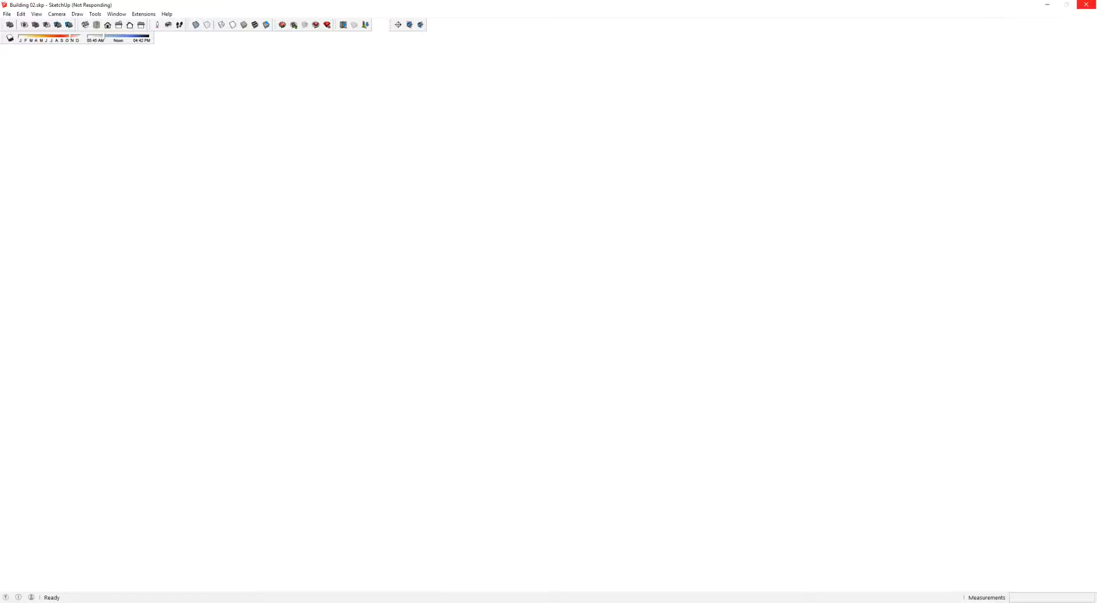
mouse_move(264, 602)
click(123, 573)
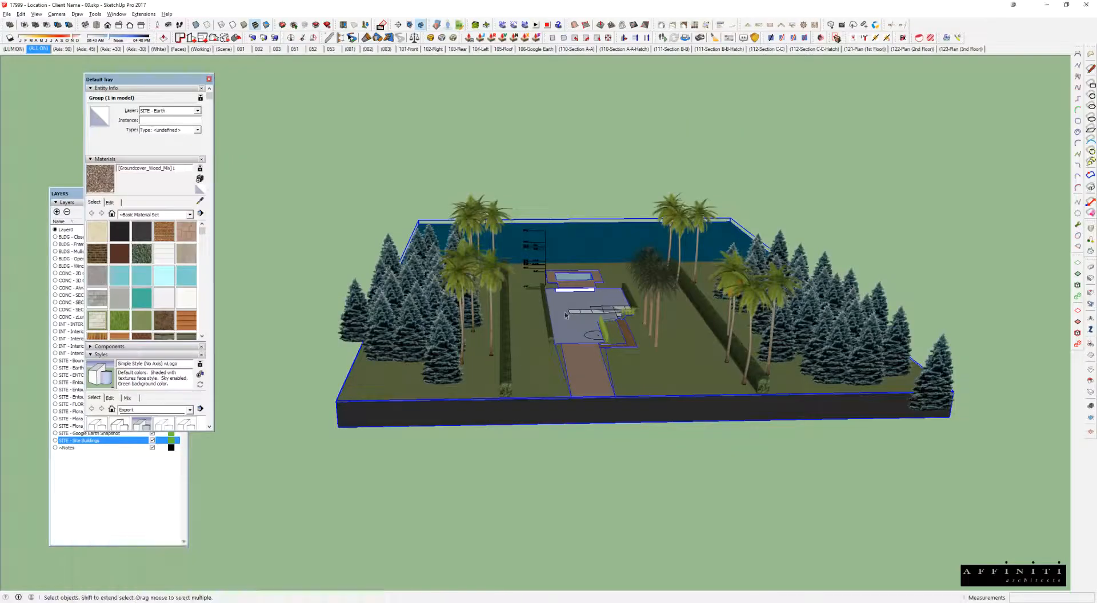
- Open the nested entry paver groups down to a single paver and inspect their layer assignments
scroll(614, 334, up, 5)
double_click(616, 295)
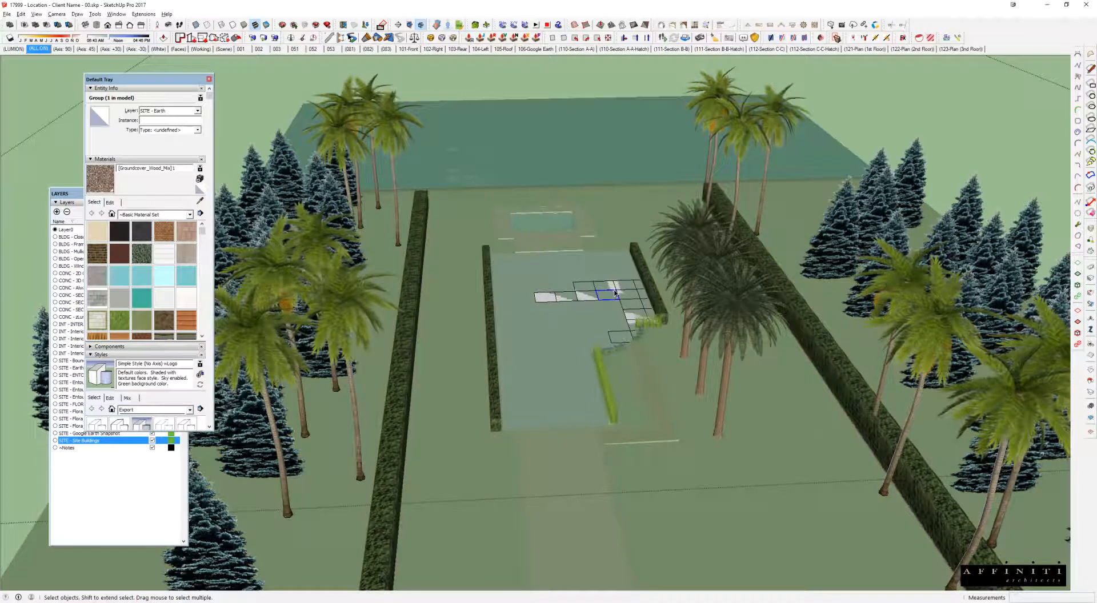
middle_drag(631, 297, 661, 326)
scroll(631, 333, up, 3)
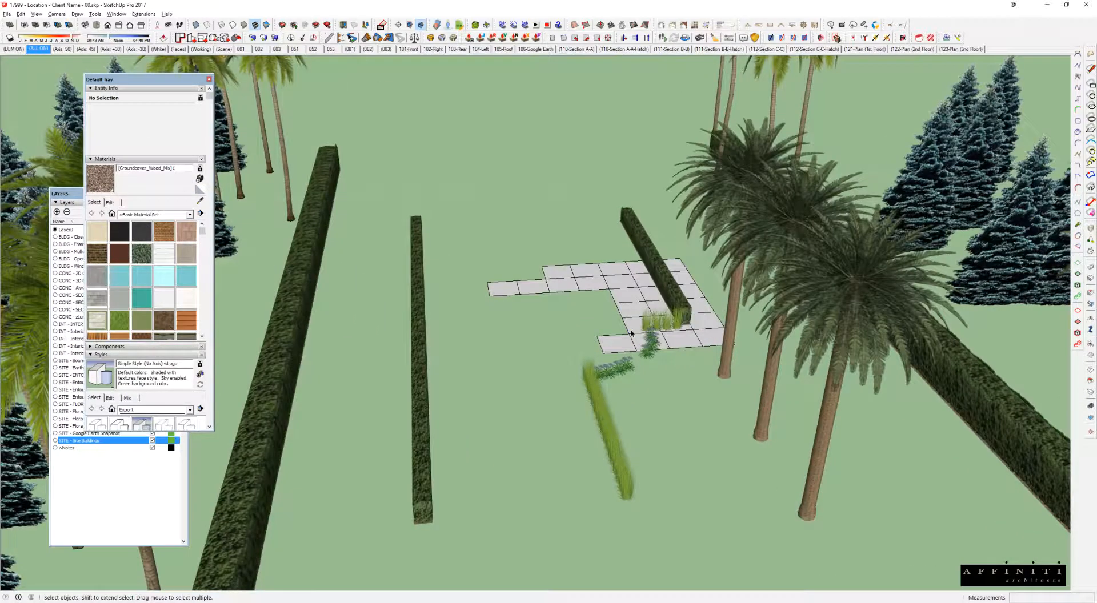
click(631, 334)
click(621, 345)
double_click(634, 309)
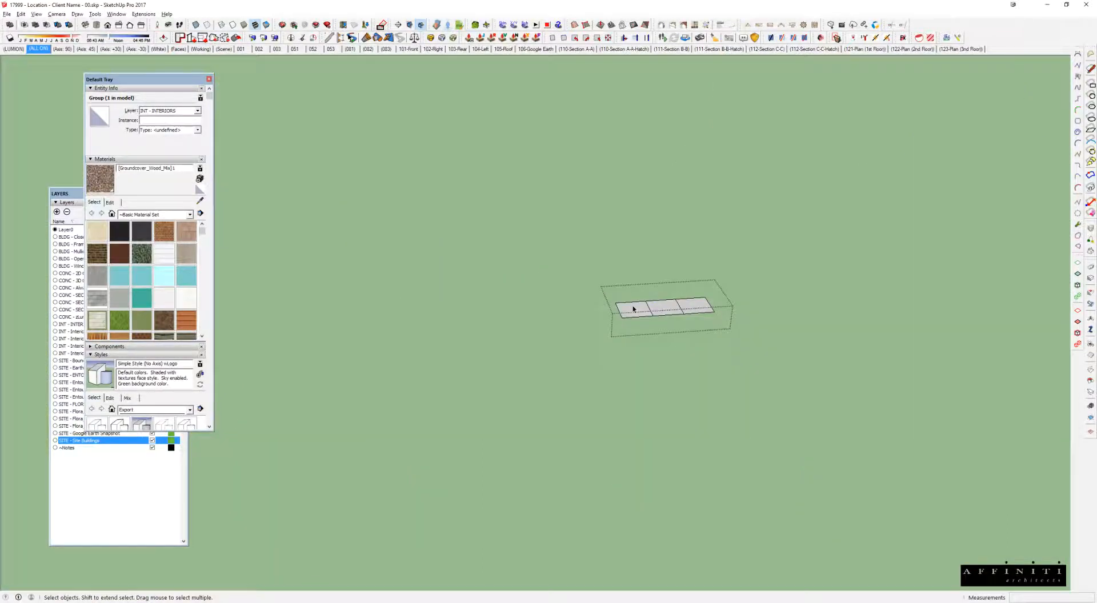
scroll(633, 309, up, 2)
click(633, 309)
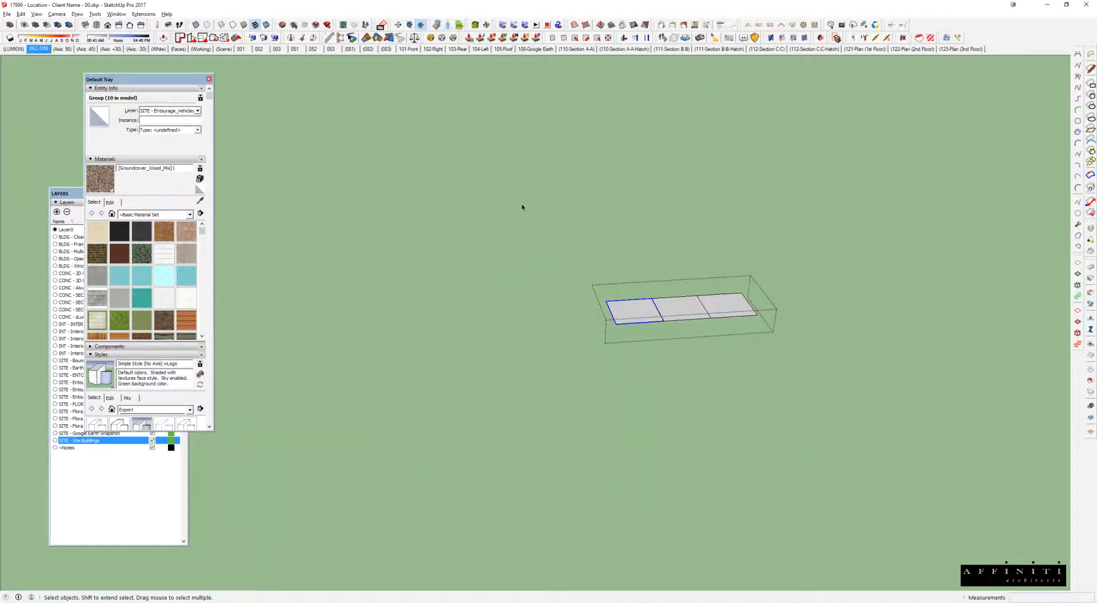
click(680, 311)
double_click(681, 311)
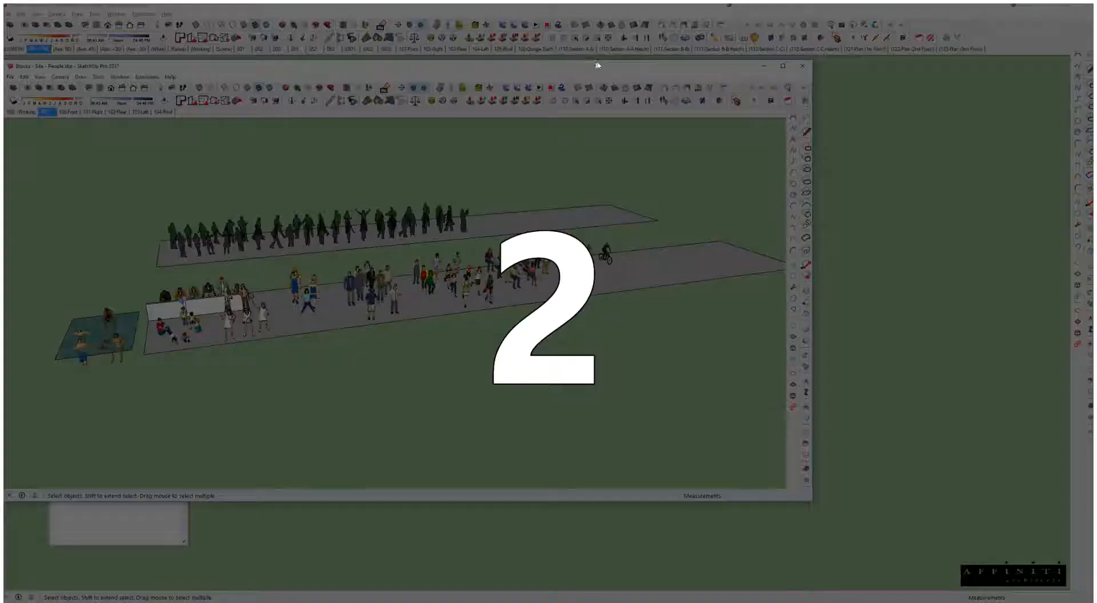
- Maximize the Blocks - Site - People library window and look over its groups of figures
drag(597, 64, 623, 7)
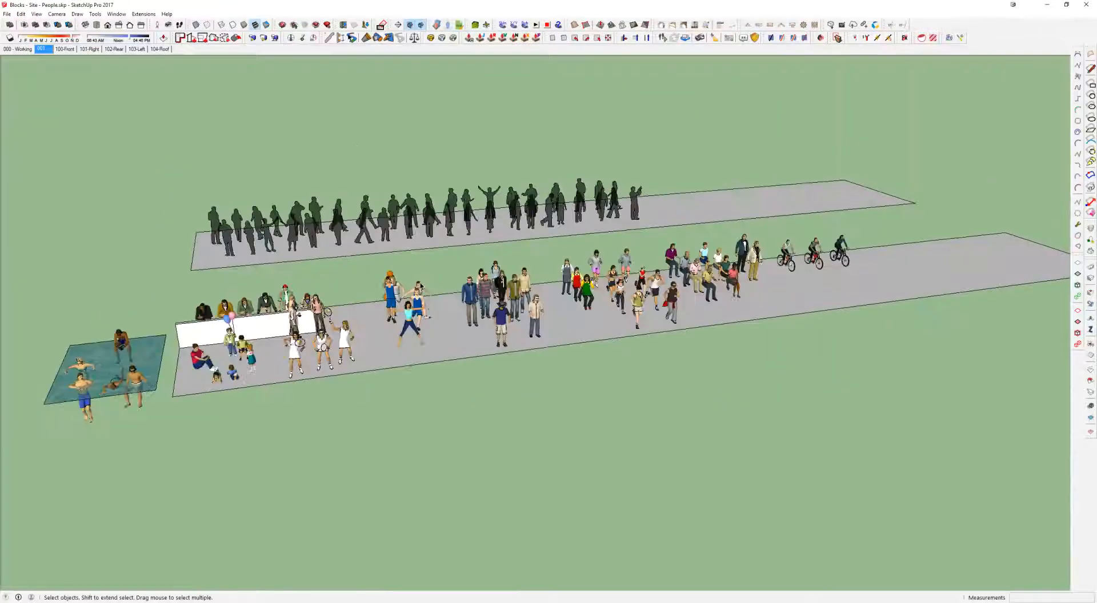
scroll(448, 342, up, 3)
shift+middle_drag(189, 388, 482, 297)
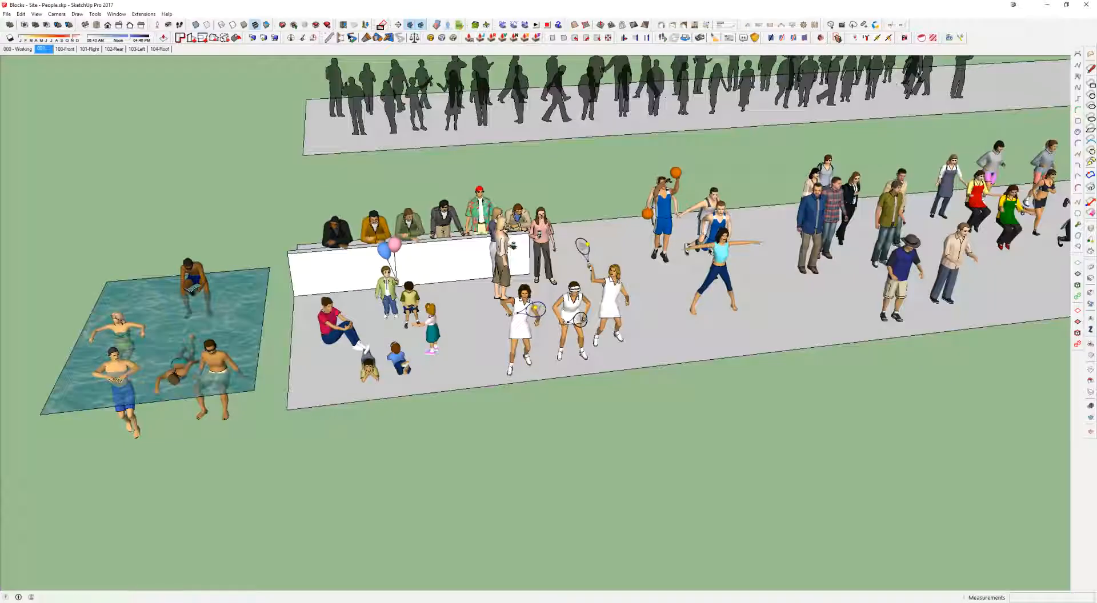
scroll(483, 297, down, 2)
middle_drag(743, 267, 602, 277)
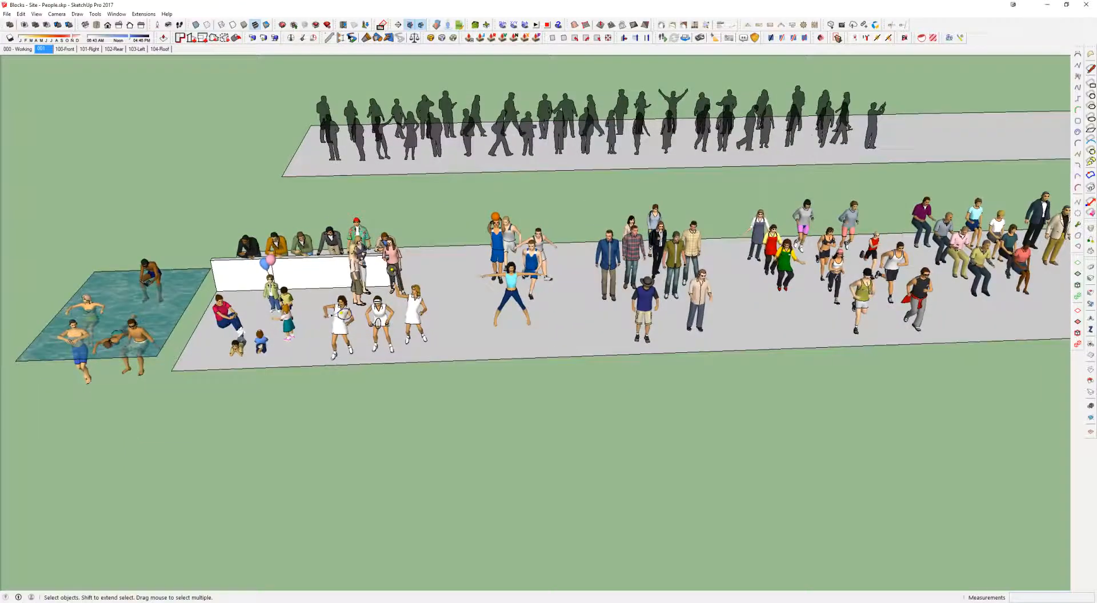
- Examine the row of silhouette figures in the people library, picking a few of them for a closer look
middle_drag(635, 179, 737, 197)
scroll(547, 118, up, 4)
click(547, 118)
scroll(547, 118, down, 3)
middle_drag(548, 118, 479, 251)
middle_drag(468, 114, 301, 209)
middle_drag(495, 217, 354, 217)
click(539, 210)
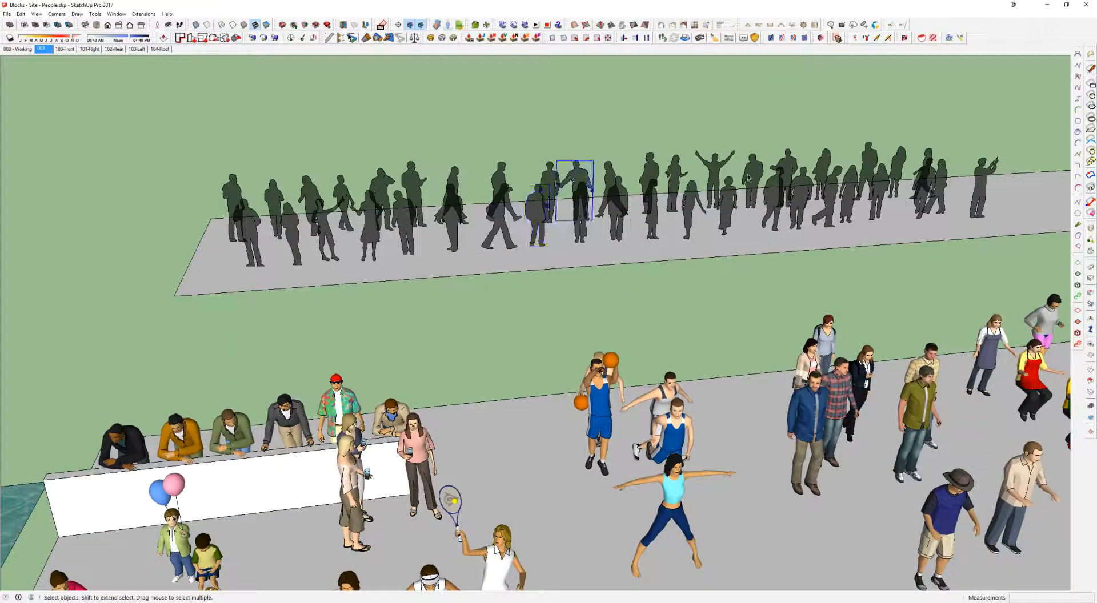
scroll(800, 240, down, 3)
click(894, 163)
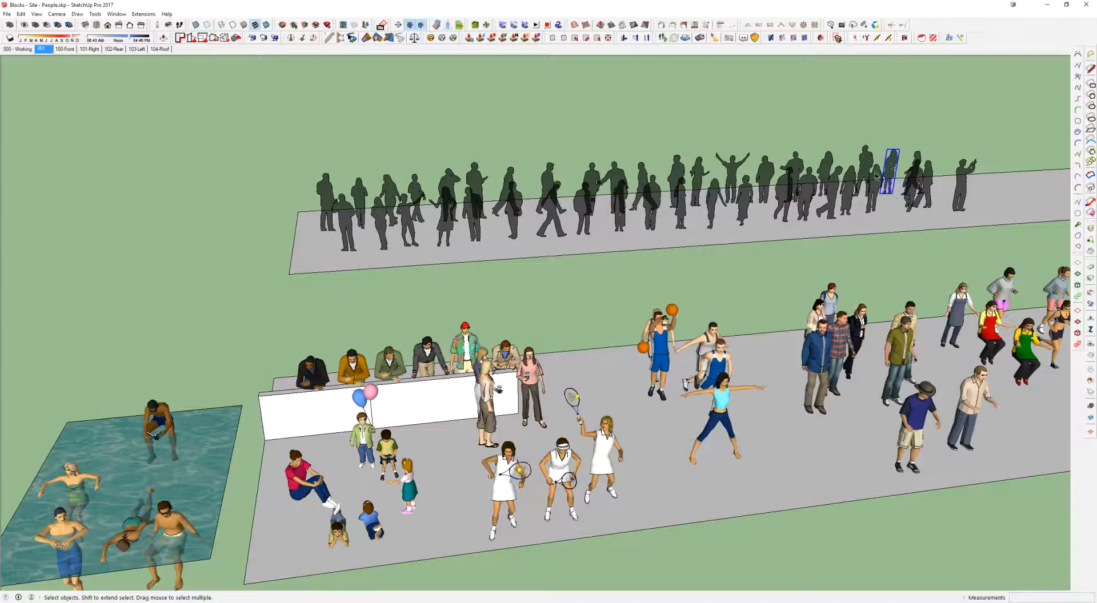
scroll(748, 200, up, 2)
scroll(763, 203, down, 2)
shift+middle_drag(837, 141, 724, 140)
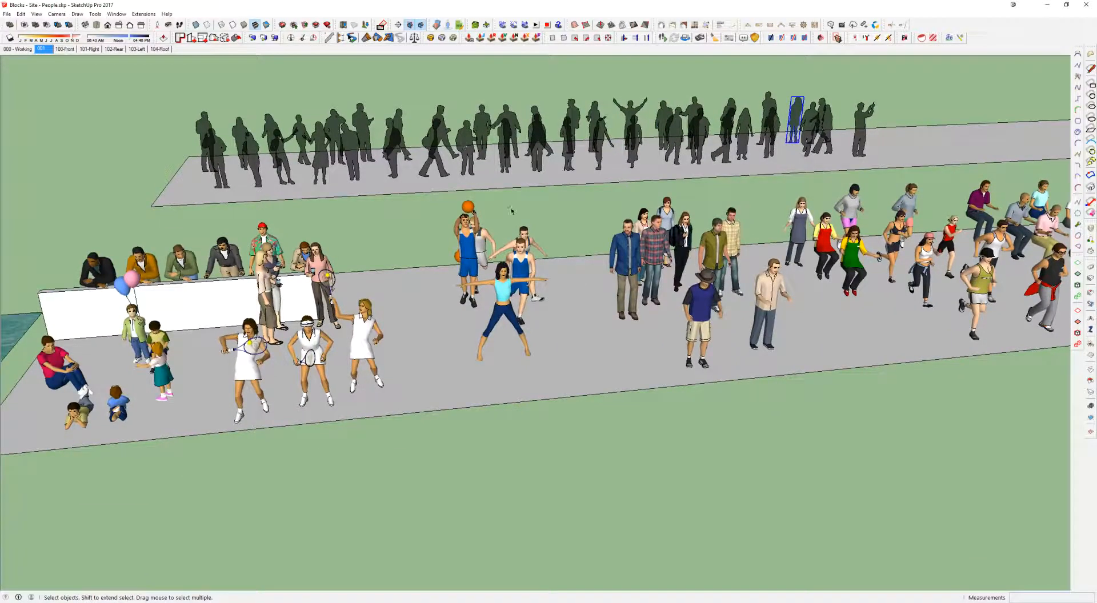
- Select two neighbouring seated figures near the cyclists in the people library
scroll(703, 324, up, 1)
scroll(709, 343, up, 1)
scroll(760, 257, down, 1)
middle_drag(766, 254, 646, 220)
click(959, 245)
middle_drag(761, 241, 908, 229)
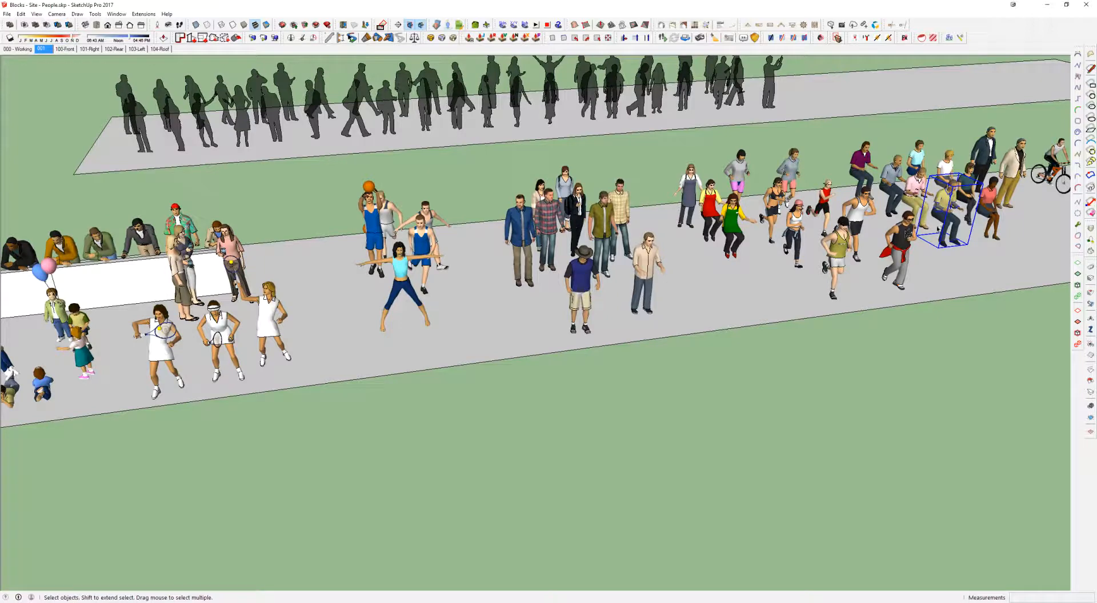
shift+click(988, 217)
- Add the three standing figures with drinks beside the white counter to the selection
shift+middle_drag(320, 269, 574, 264)
middle_drag(509, 224, 502, 254)
shift+click(467, 260)
scroll(419, 242, up, 5)
shift+click(420, 232)
shift+click(425, 250)
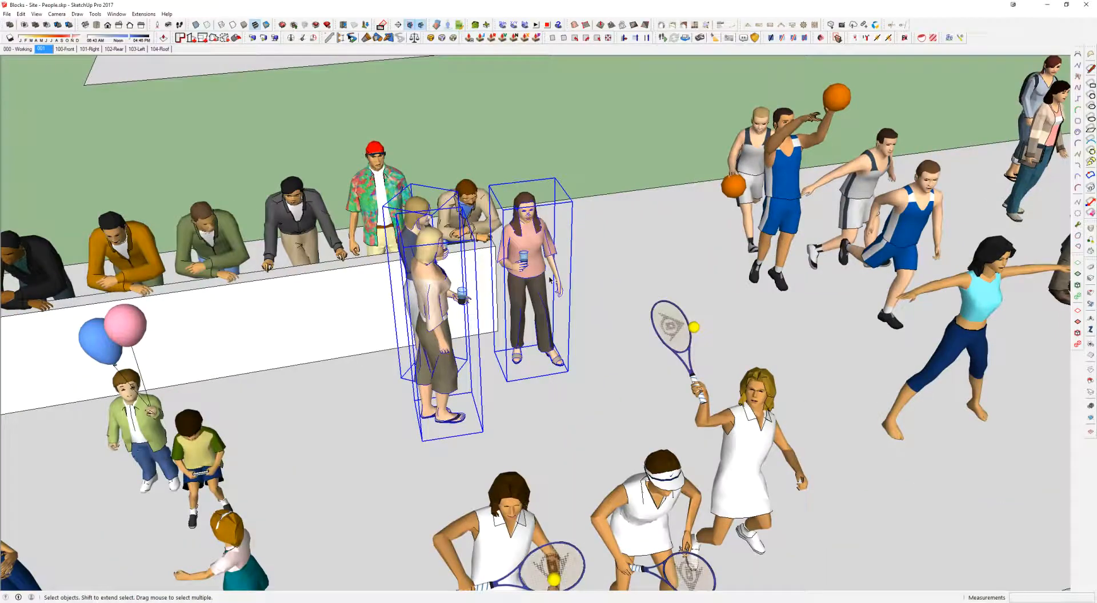
scroll(550, 280, down, 10)
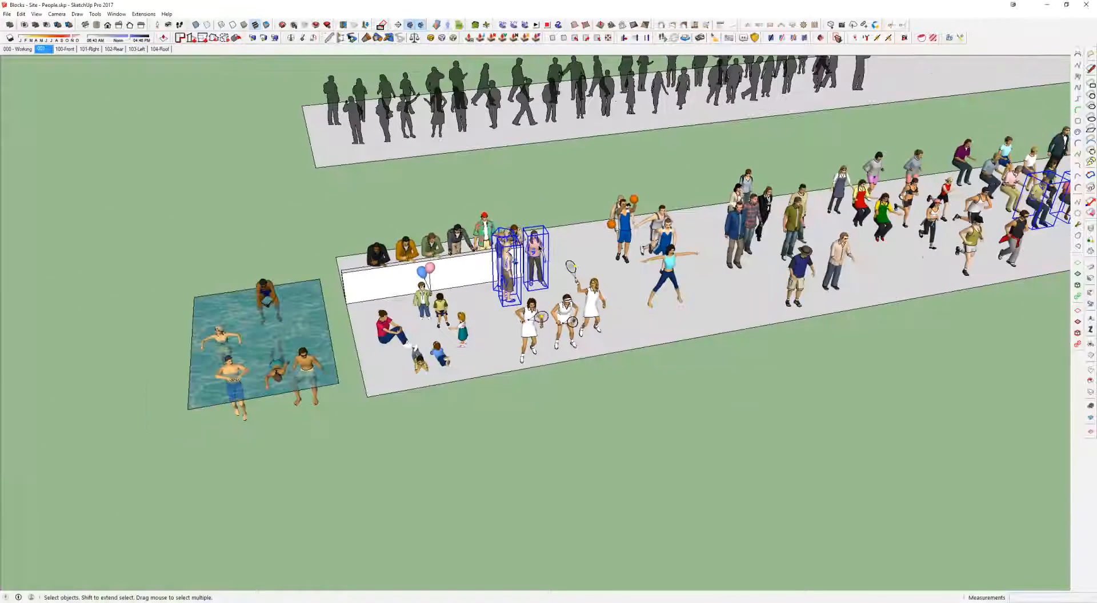
- Paste the copied people into the site model, placing the standing group on the deck beside the pool
key(alt+Tab)
click(480, 162)
middle_drag(575, 244, 578, 262)
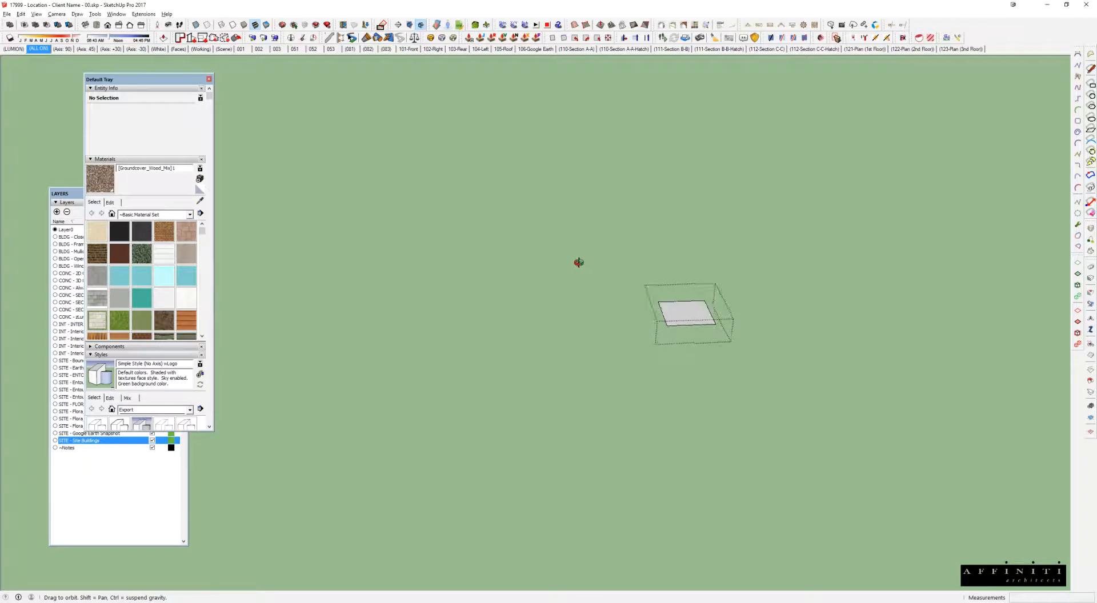
scroll(600, 263, up, 5)
scroll(627, 279, down, 2)
middle_drag(467, 205, 662, 343)
scroll(561, 294, up, 4)
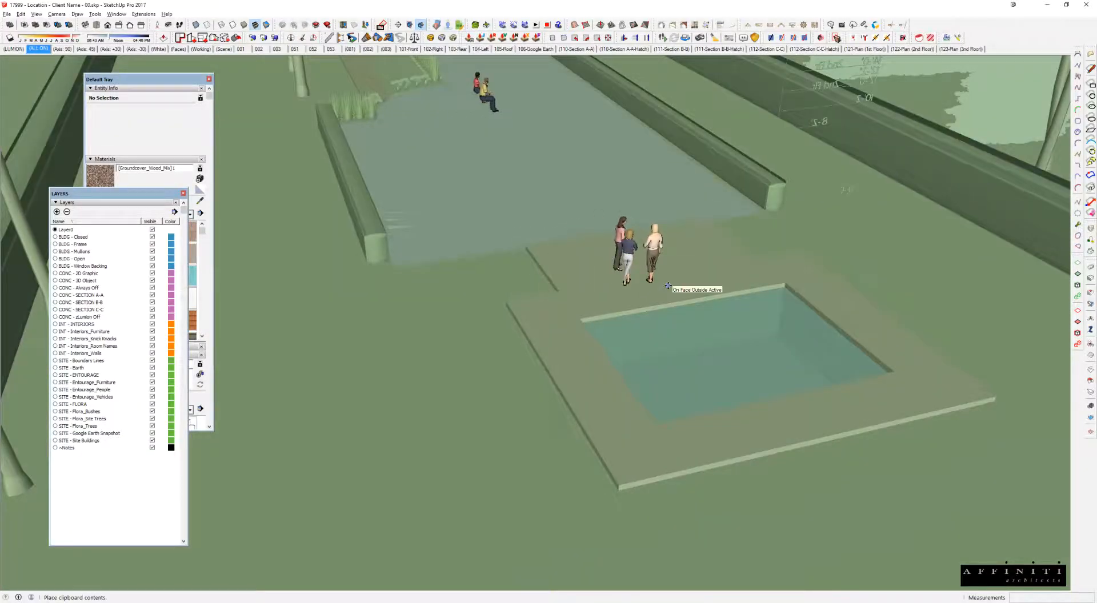
click(668, 285)
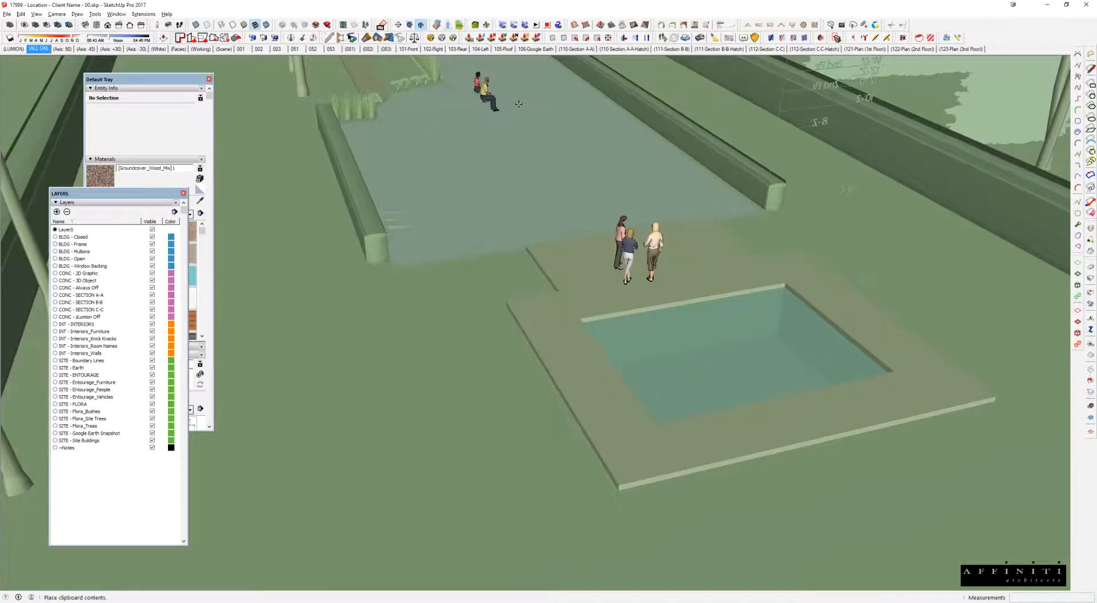
- Move the two seated figures from the house footprint to the lawn beside the pool deck
drag(492, 128, 470, 80)
key(m)
click(490, 152)
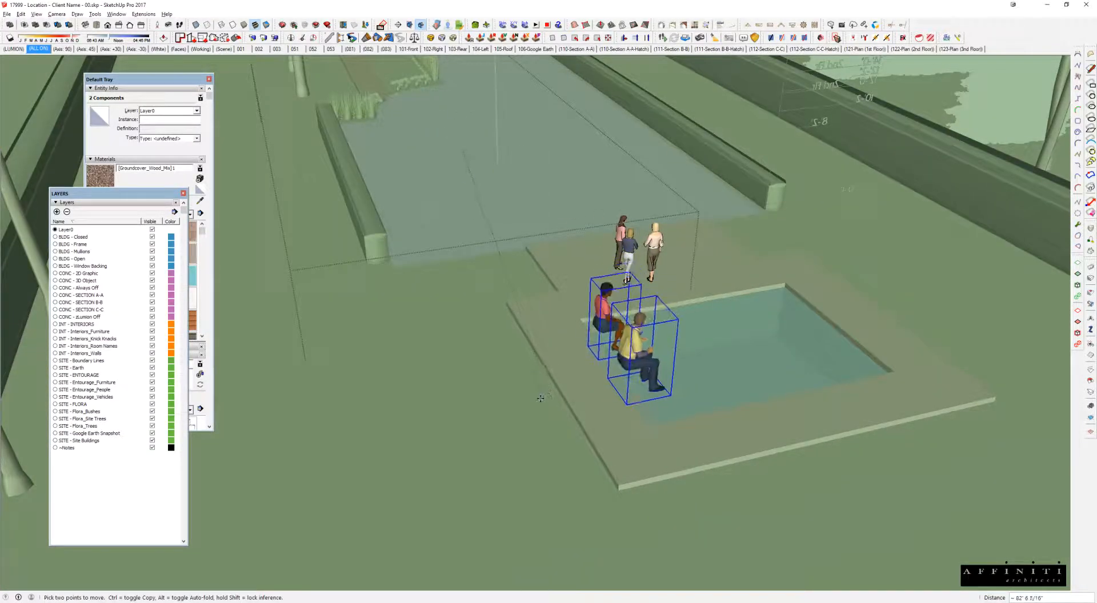
click(532, 451)
key(space)
middle_drag(715, 252, 634, 248)
click(634, 248)
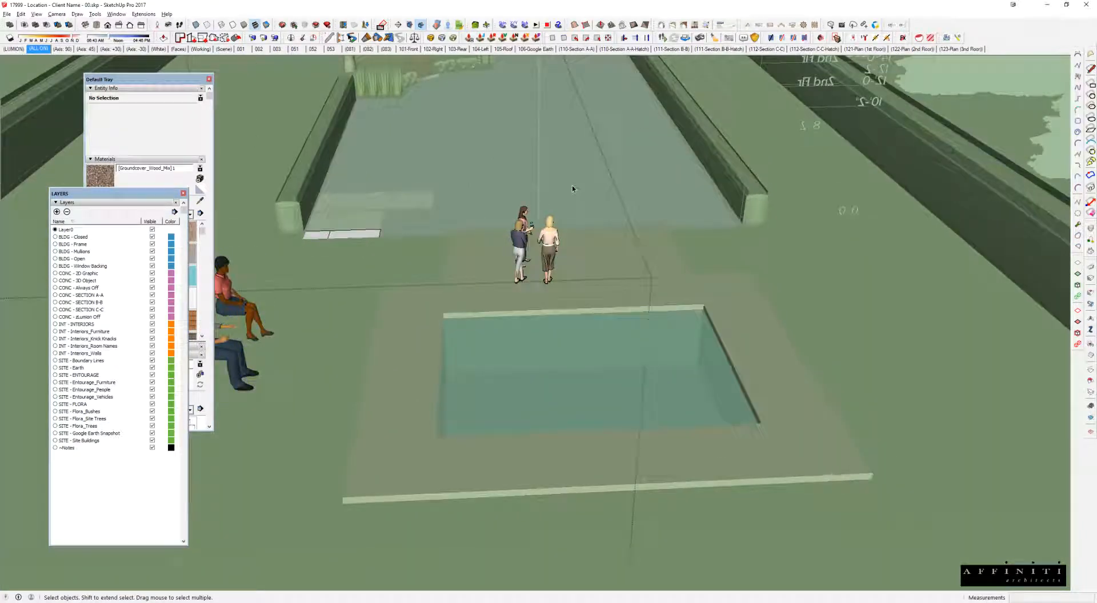
- Switch to the people library and bring up the file-open dialog at the ~LIBRARY COLLECTIONS folder
key(alt+Tab)
click(7, 14)
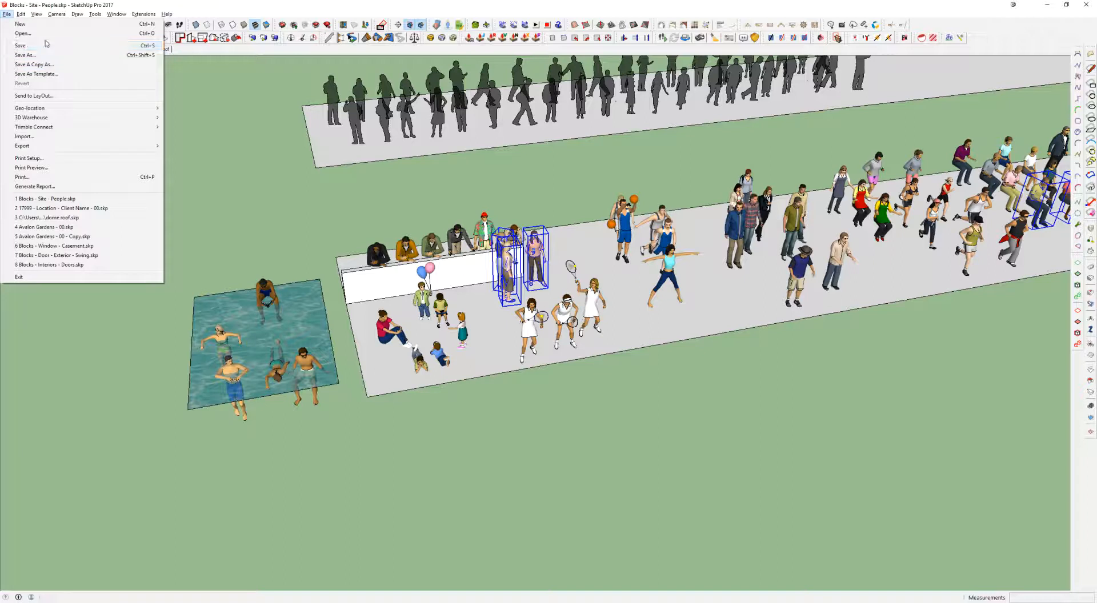
click(7, 13)
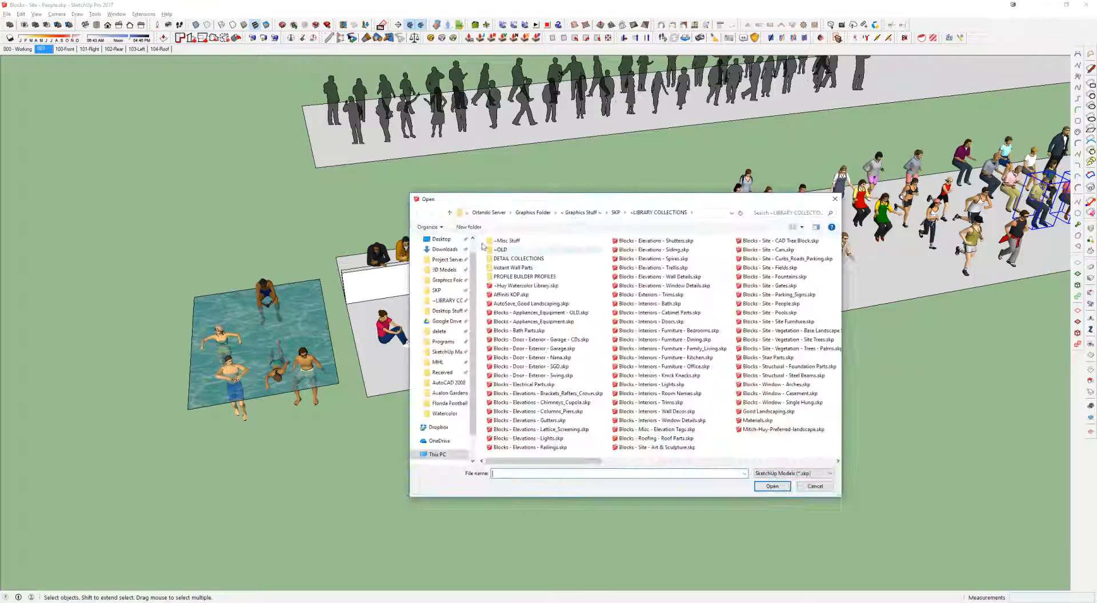
click(445, 303)
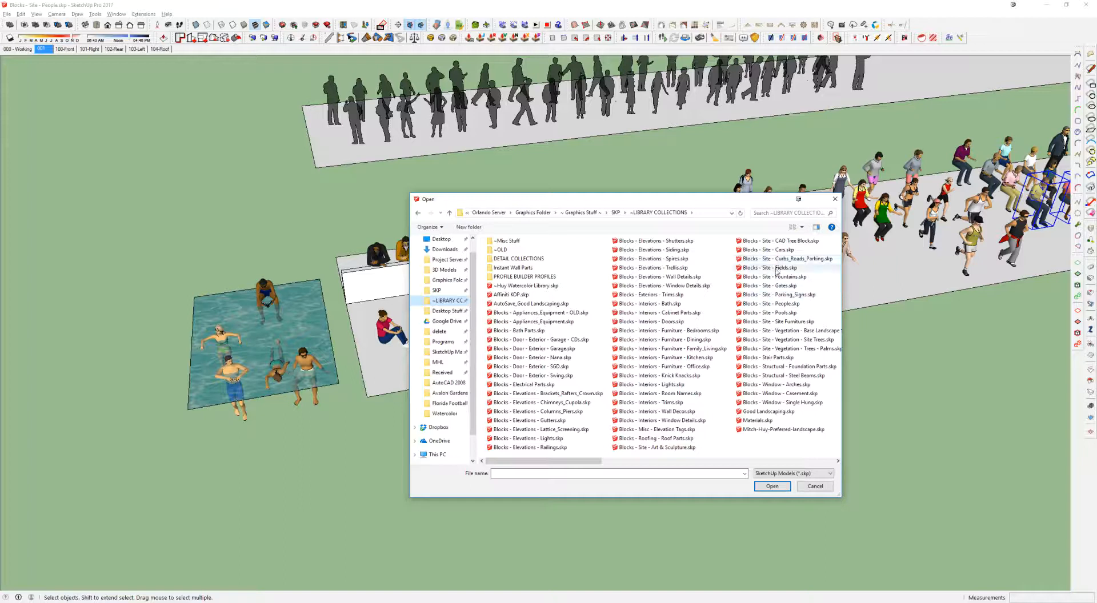
- Look through the interior and site block files and open Blocks - Site - Site Furniture.skp
click(765, 268)
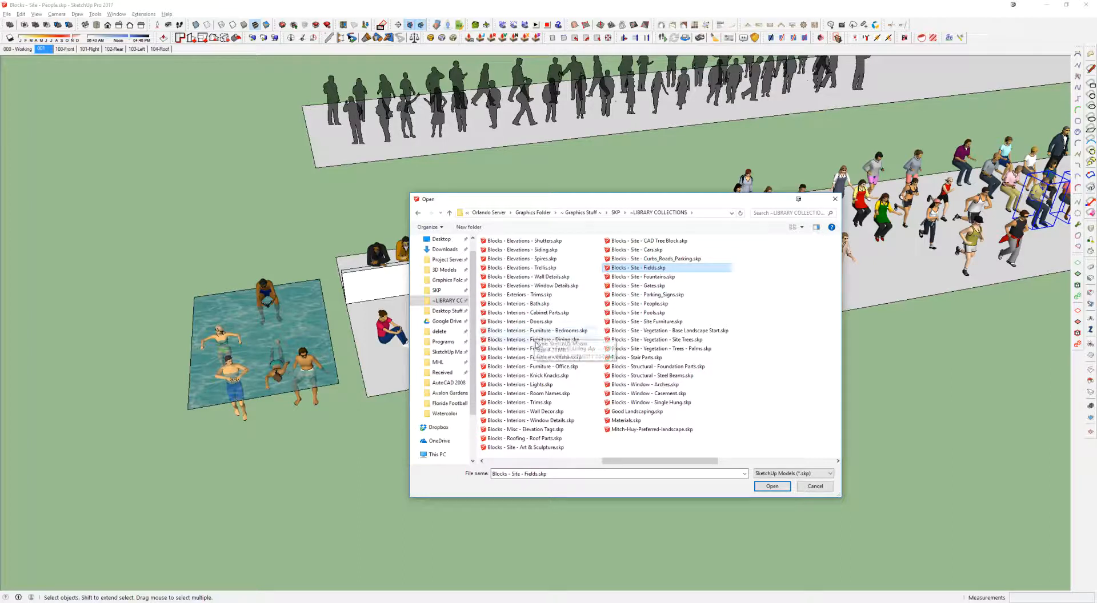
click(530, 331)
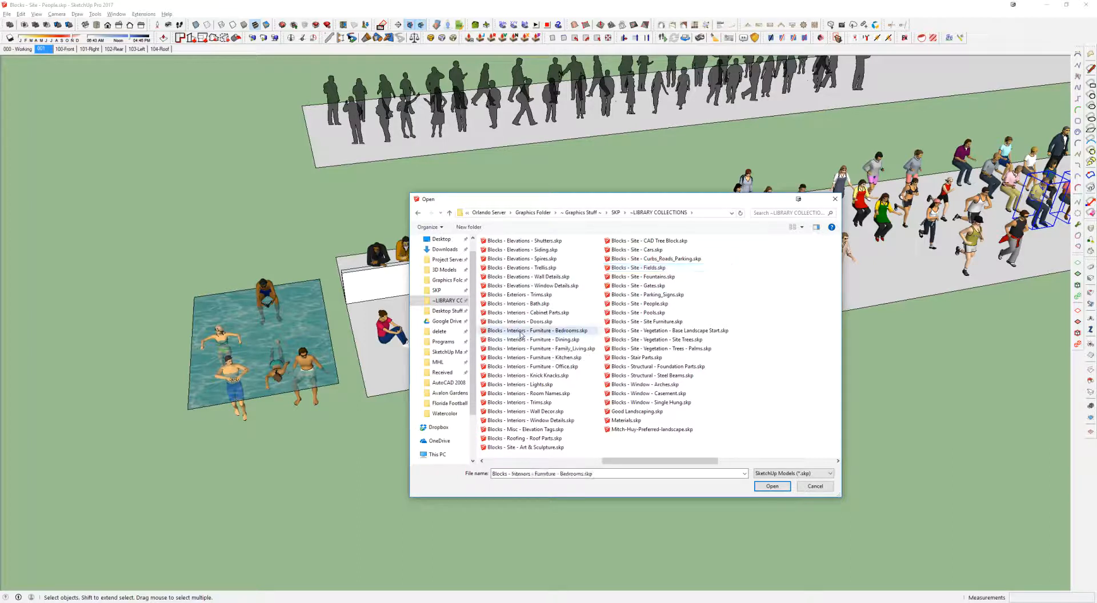
click(524, 447)
key(Down)
key(Down)
key(Down)
key(Down)
key(Down)
key(Down)
key(Down)
key(Down)
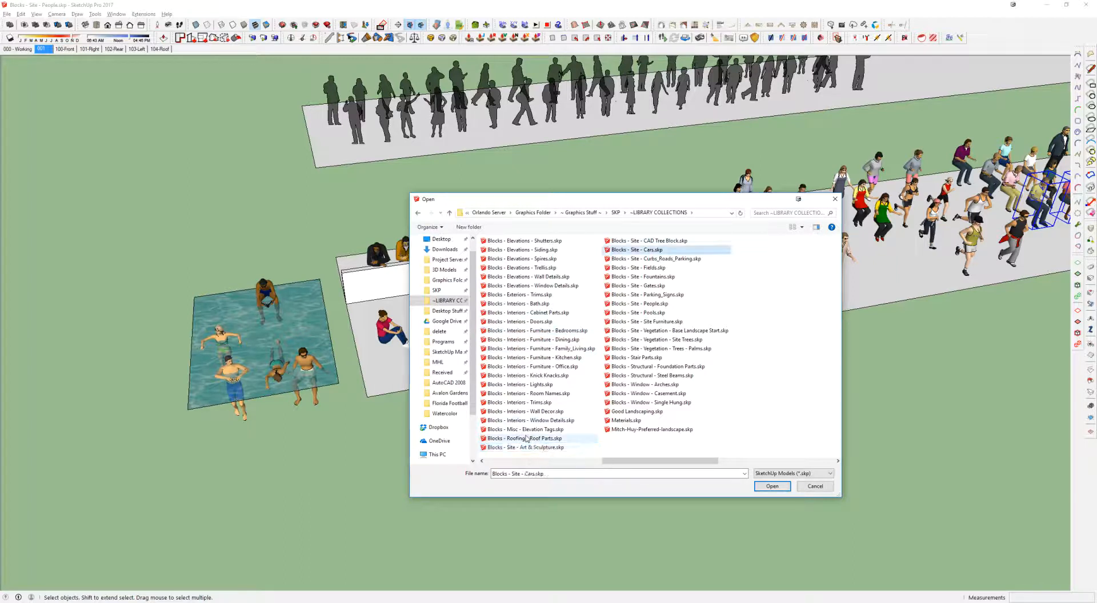
key(Down)
key(Down)
key(Down)
key(Down)
key(Down)
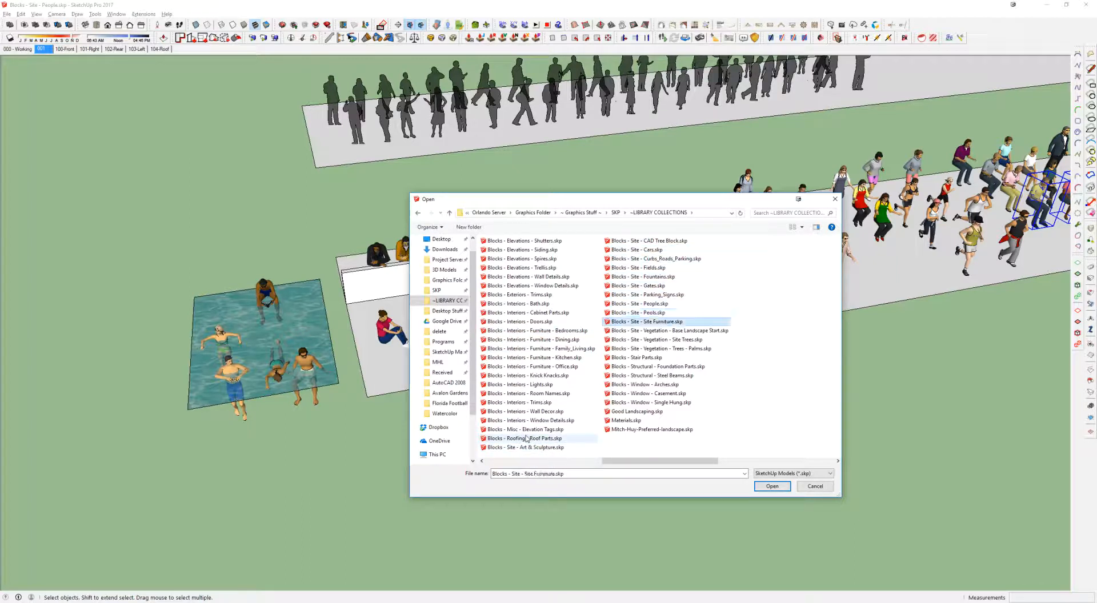
key(Up)
key(Up)
key(Up)
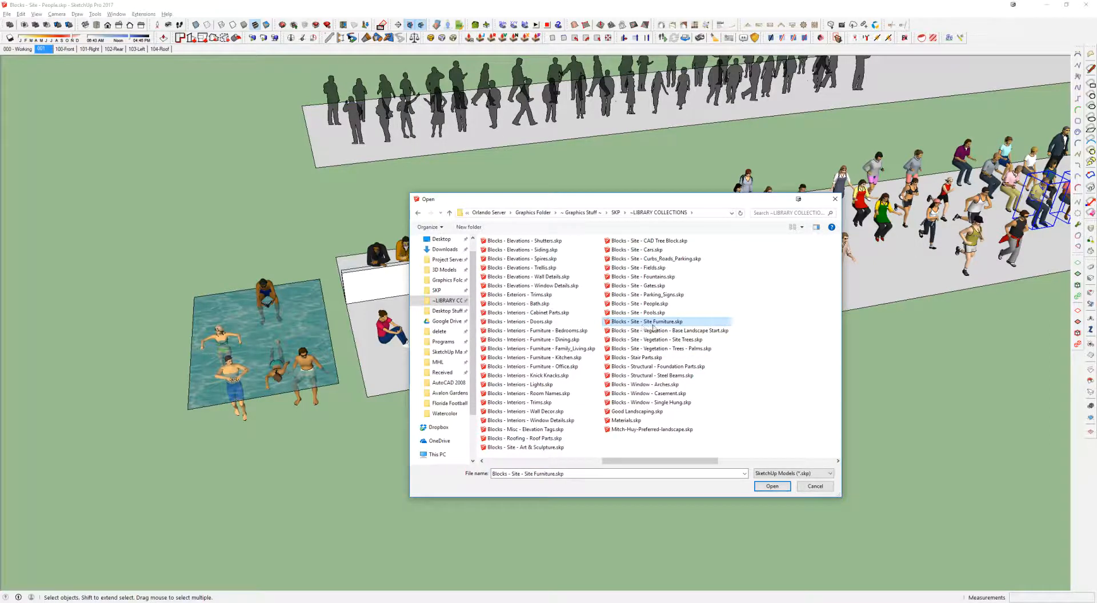
key(Down)
key(Down)
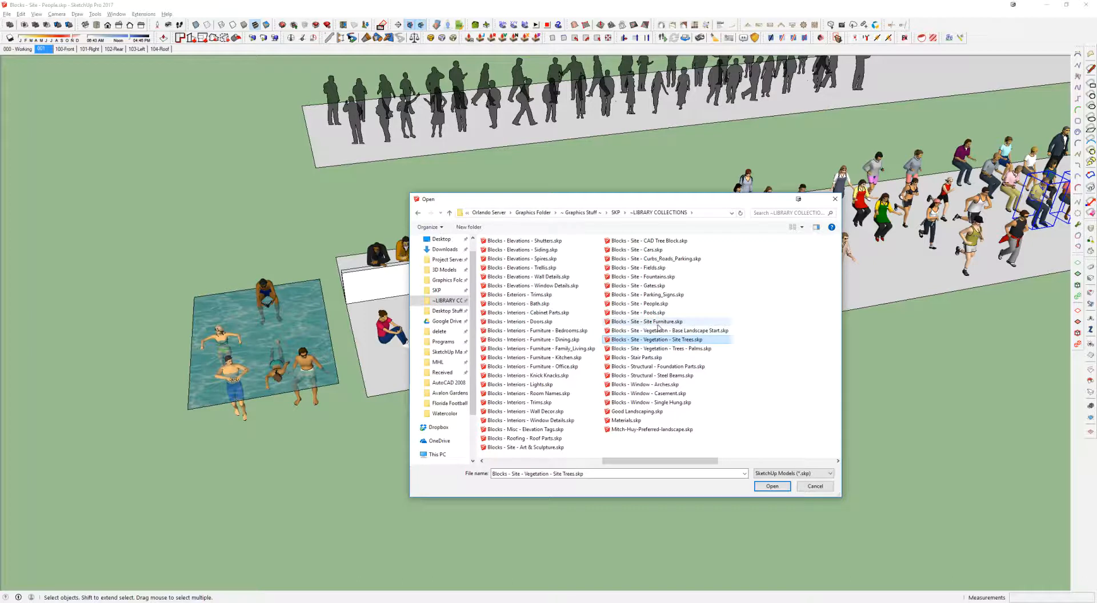
key(Return)
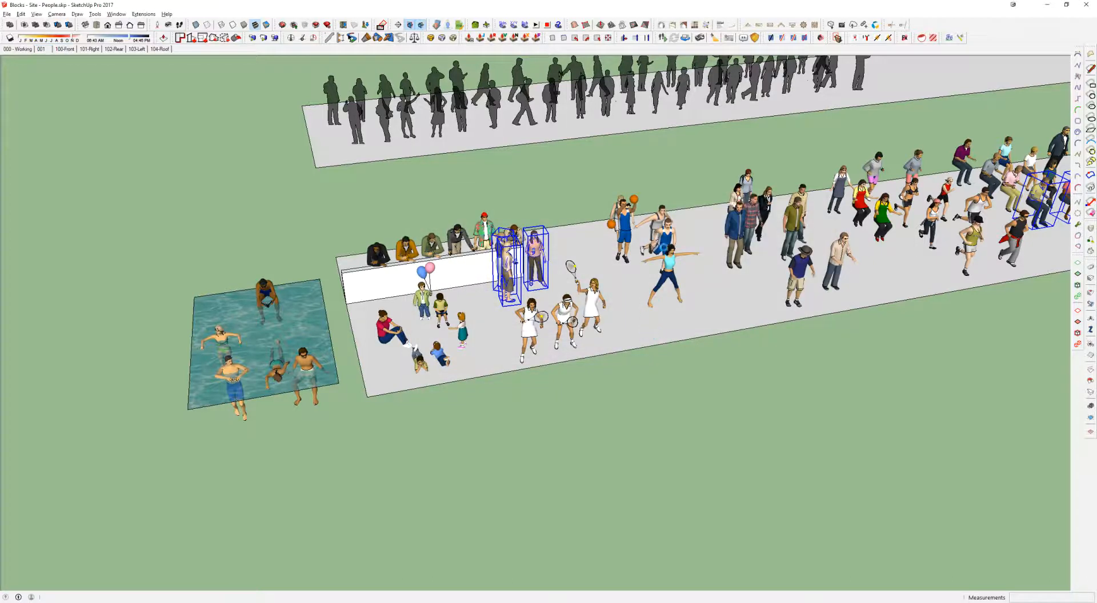
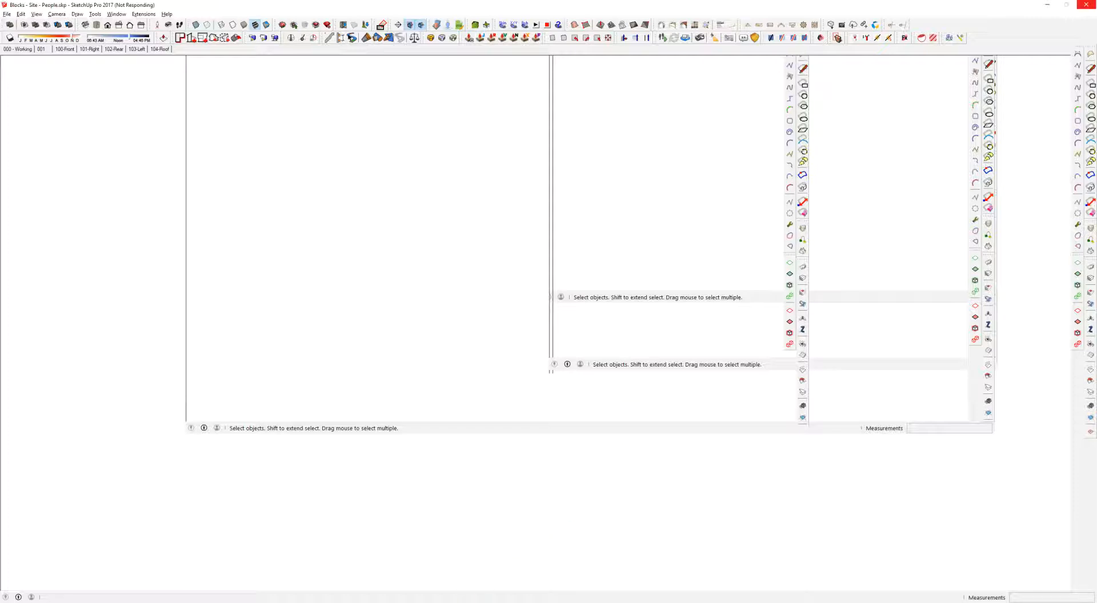
- Switch to Building 02.skp, copy the whole two-storey building and close that file
click(264, 602)
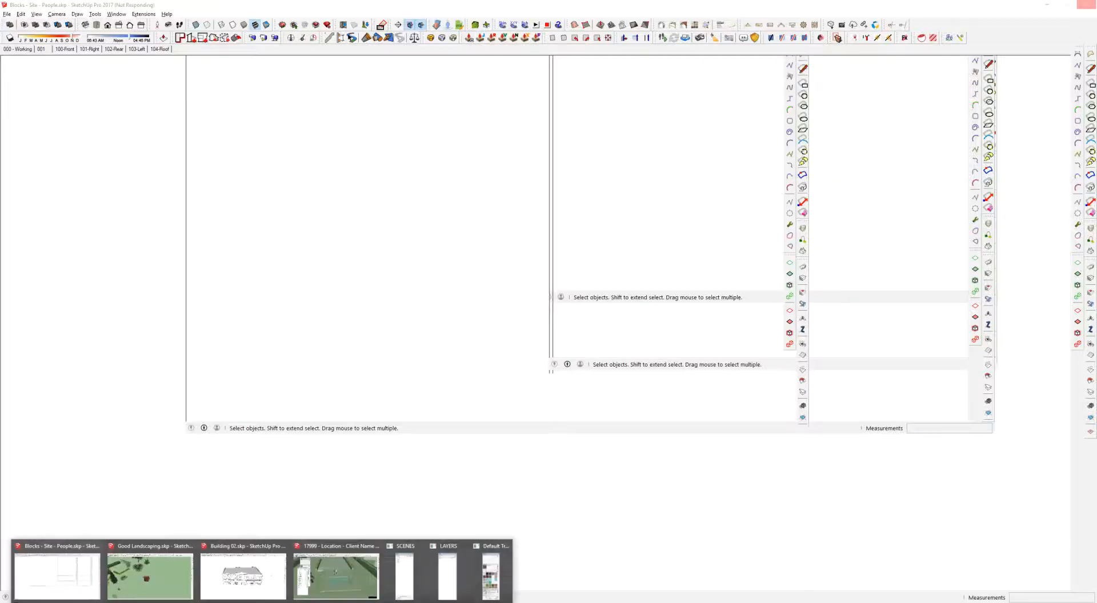
click(248, 575)
middle_drag(495, 318, 588, 281)
middle_drag(291, 247, 525, 280)
click(524, 280)
scroll(524, 281, down, 2)
drag(222, 163, 762, 440)
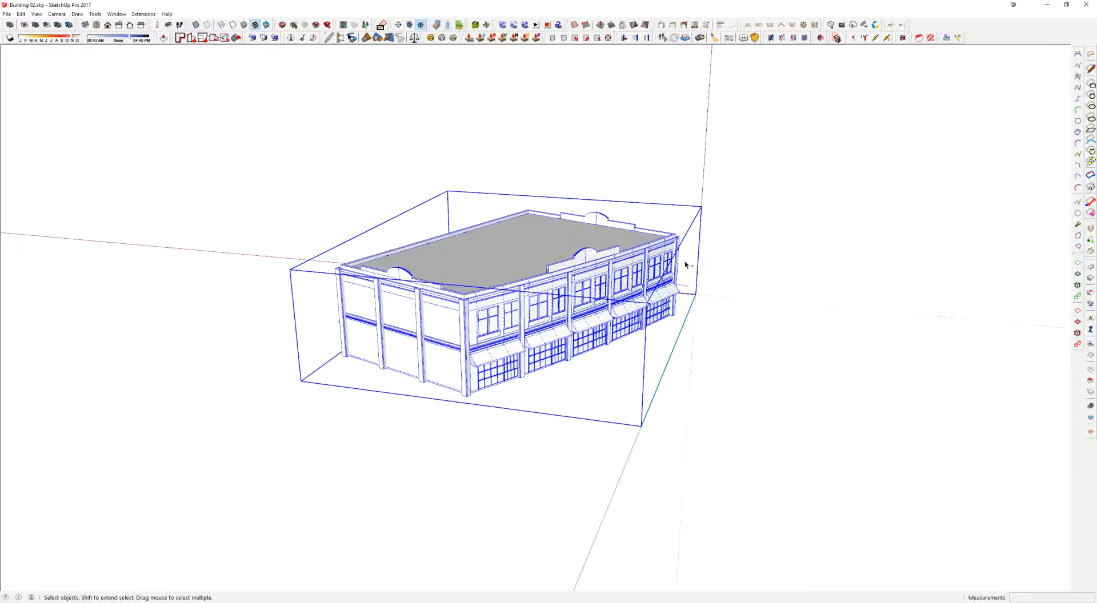
key(Delete)
click(1086, 5)
click(546, 322)
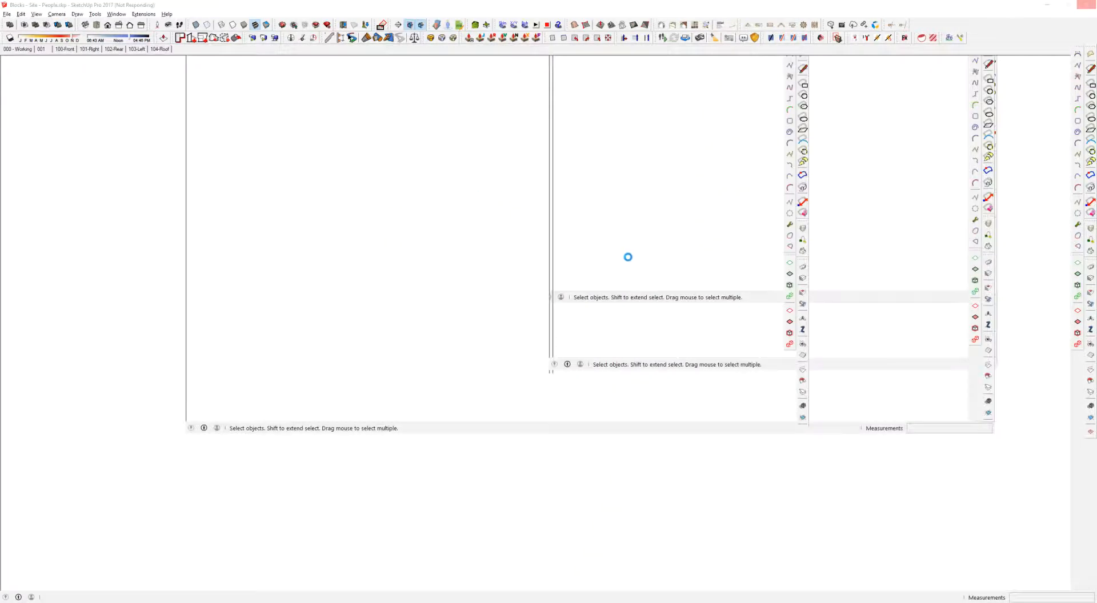
- Return to the site model and open the nested group of a white placeholder tile on the house footprint for editing
key(alt+Tab)
click(482, 164)
scroll(582, 212, down, 5)
middle_drag(547, 221, 514, 228)
scroll(494, 197, up, 3)
double_click(470, 231)
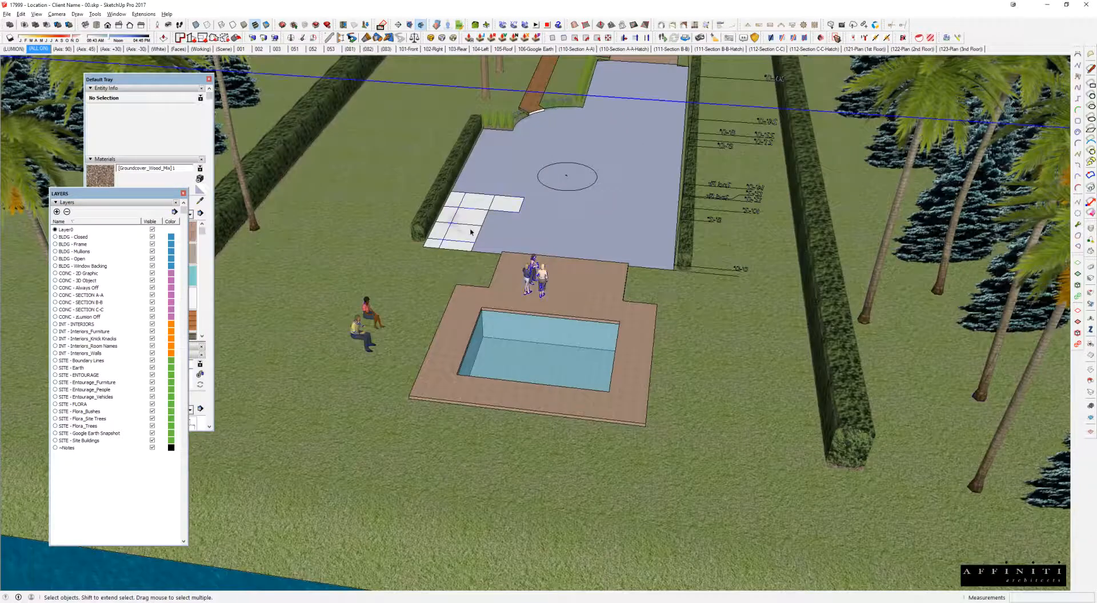
double_click(470, 231)
click(470, 232)
middle_drag(470, 233, 487, 244)
click(478, 234)
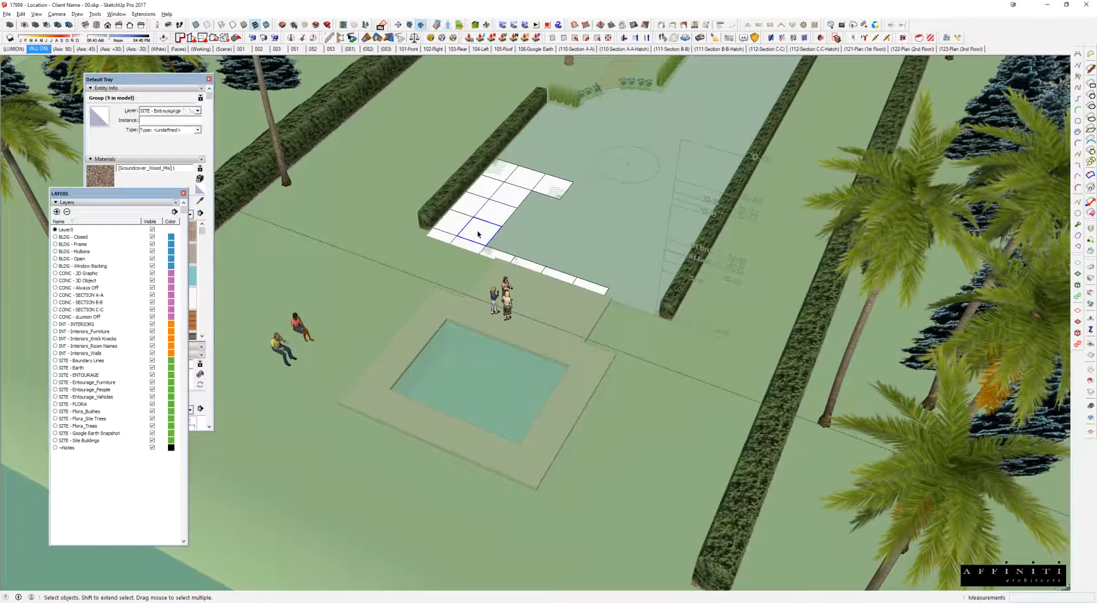
double_click(478, 234)
- Paste the copied building into the open group, placing it on the ground beside the site
scroll(524, 220, down, 6)
middle_drag(524, 220, 688, 184)
key(ctrl+v)
scroll(599, 227, up, 2)
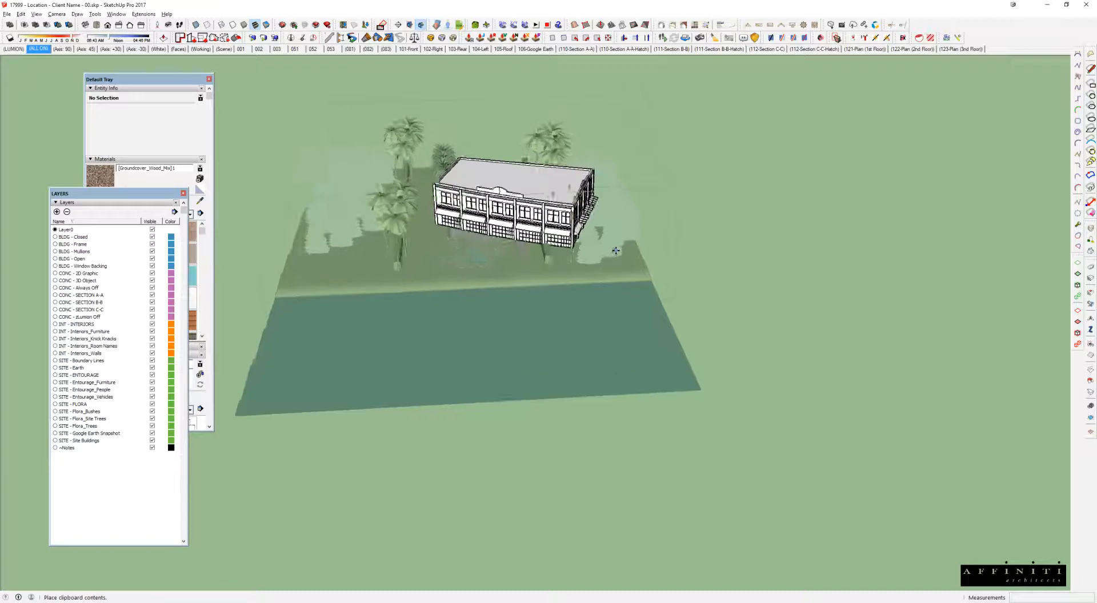
click(869, 231)
- Rotate the pasted building about a point on its roof to turn it relative to the site
middle_drag(869, 231, 857, 434)
scroll(928, 235, down, 1)
scroll(819, 238, up, 2)
key(q)
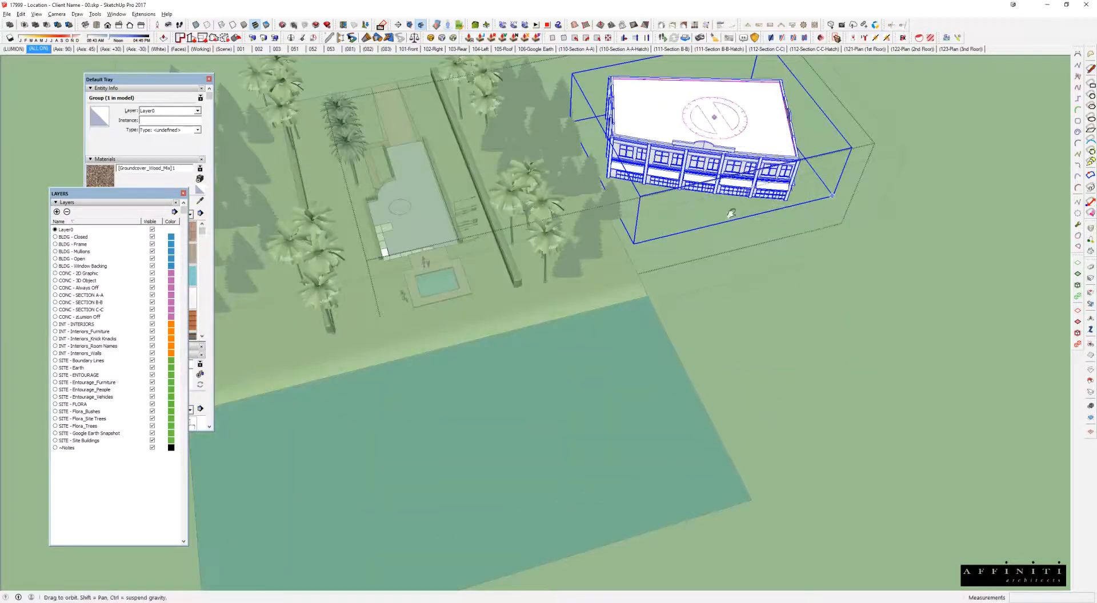
shift+middle_drag(723, 126, 754, 285)
click(752, 286)
click(641, 193)
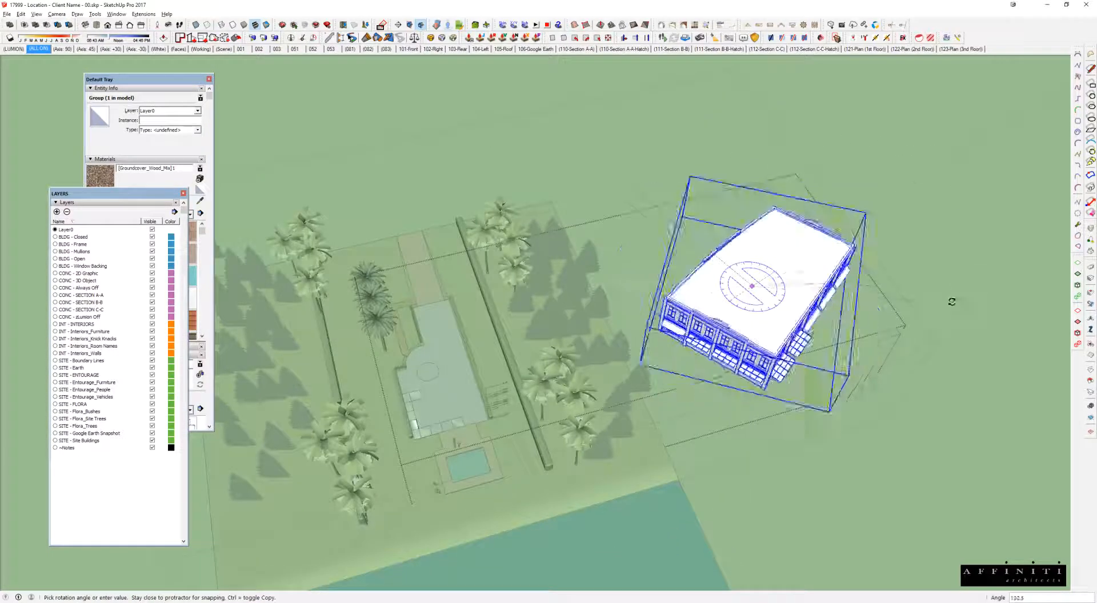
click(947, 311)
- Copy the rotated building to the opposite side of the site and leave the group
middle_drag(948, 311, 931, 189)
key(m)
click(863, 333)
shift+middle_drag(434, 403, 692, 282)
click(579, 359)
middle_drag(578, 359, 909, 154)
key(space)
click(909, 154)
- Select the site context group and toggle the SITE - Site Buildings layer off and back on
middle_drag(629, 298, 589, 310)
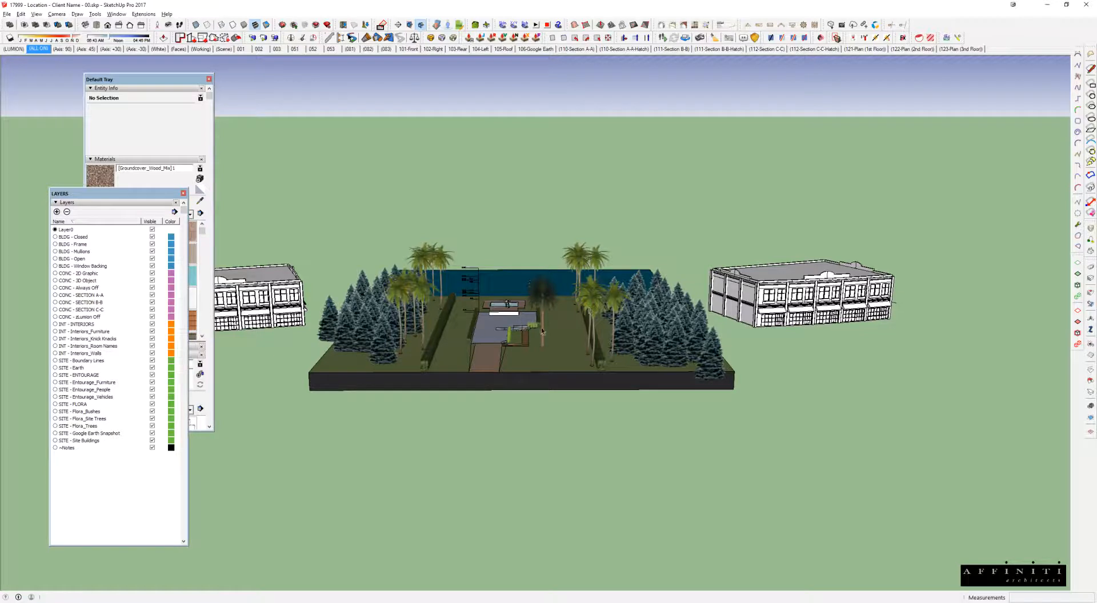
middle_drag(589, 311, 517, 327)
scroll(518, 327, up, 3)
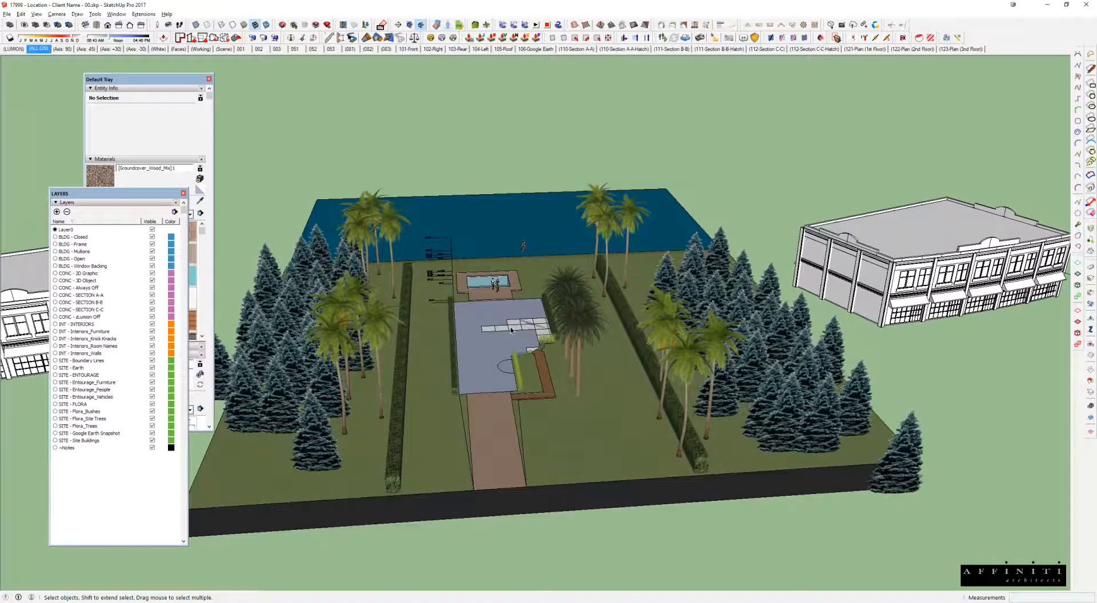
middle_drag(512, 332, 503, 324)
click(503, 325)
drag(127, 199, 401, 106)
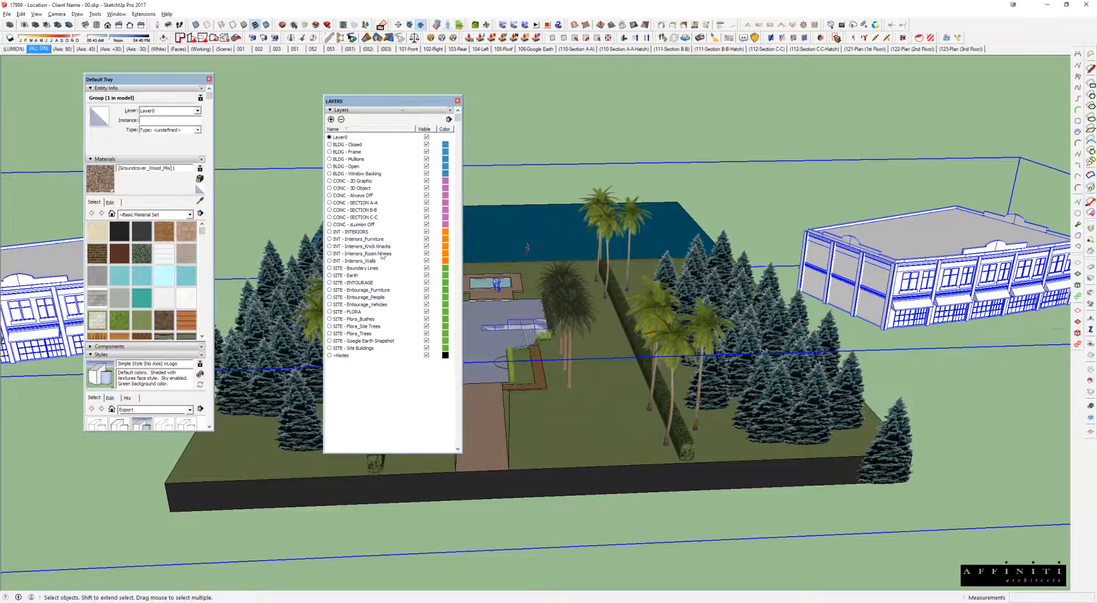
click(427, 348)
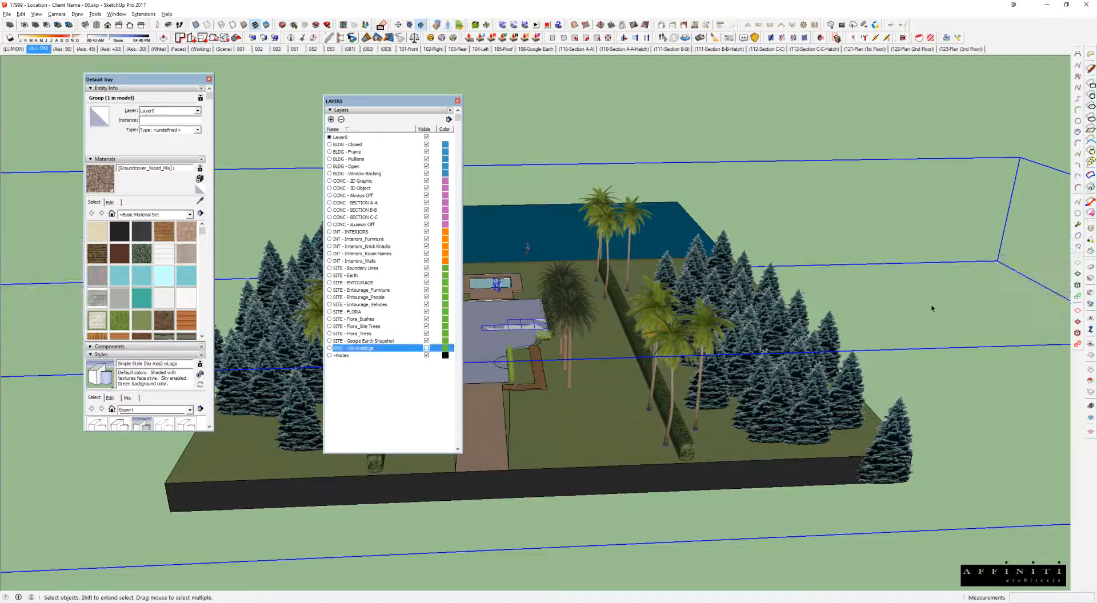
click(426, 348)
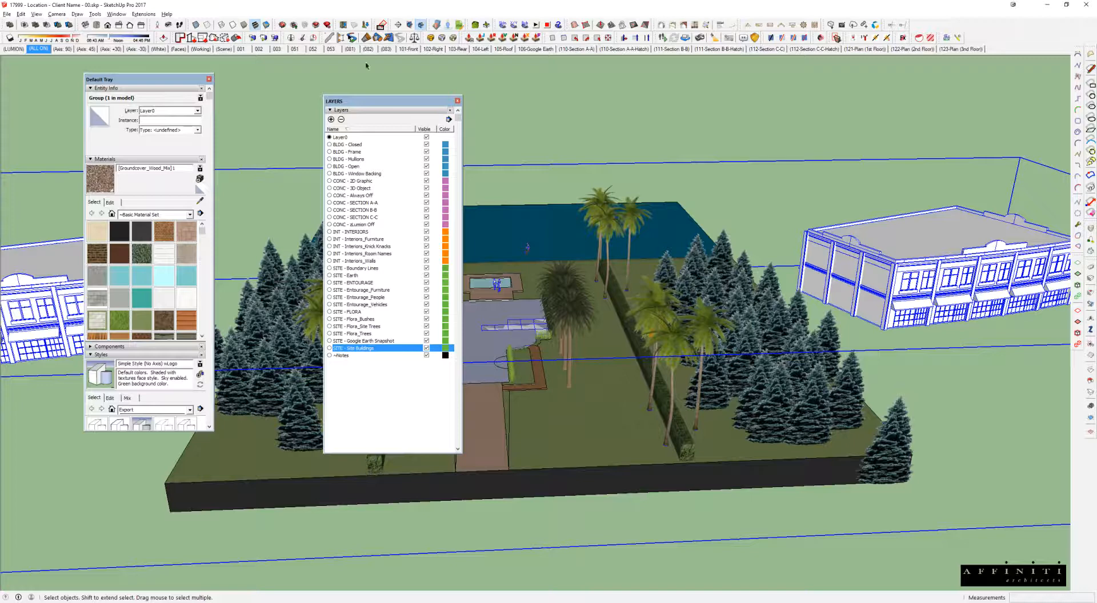
- Show scene 001 and examine the garage front of the house with the context building behind the trees
click(241, 49)
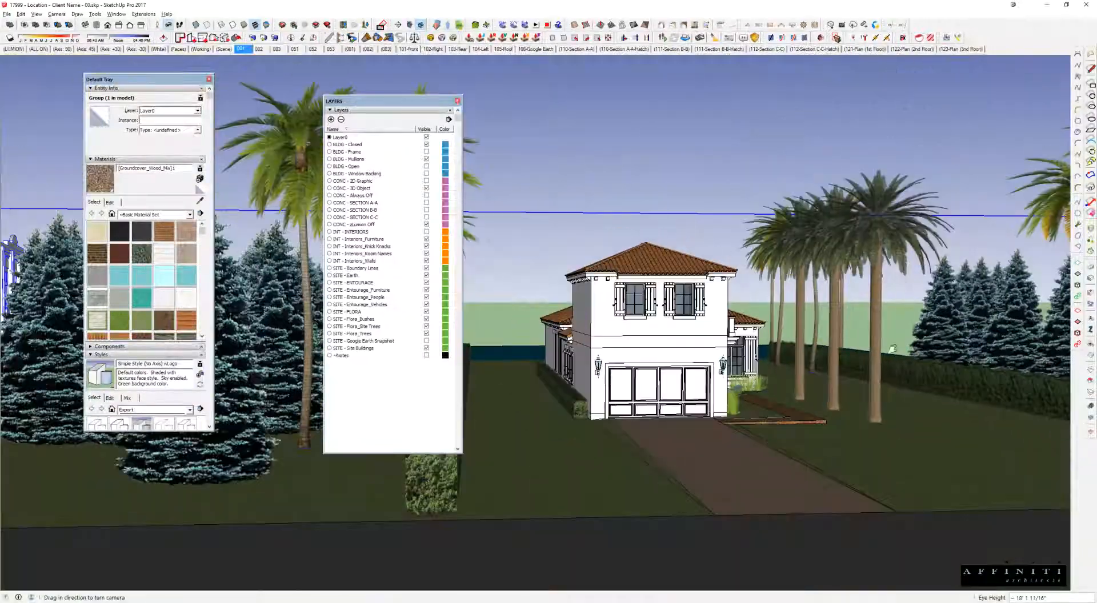
middle_drag(893, 348, 875, 281)
scroll(854, 316, up, 5)
scroll(854, 316, down, 3)
key(space)
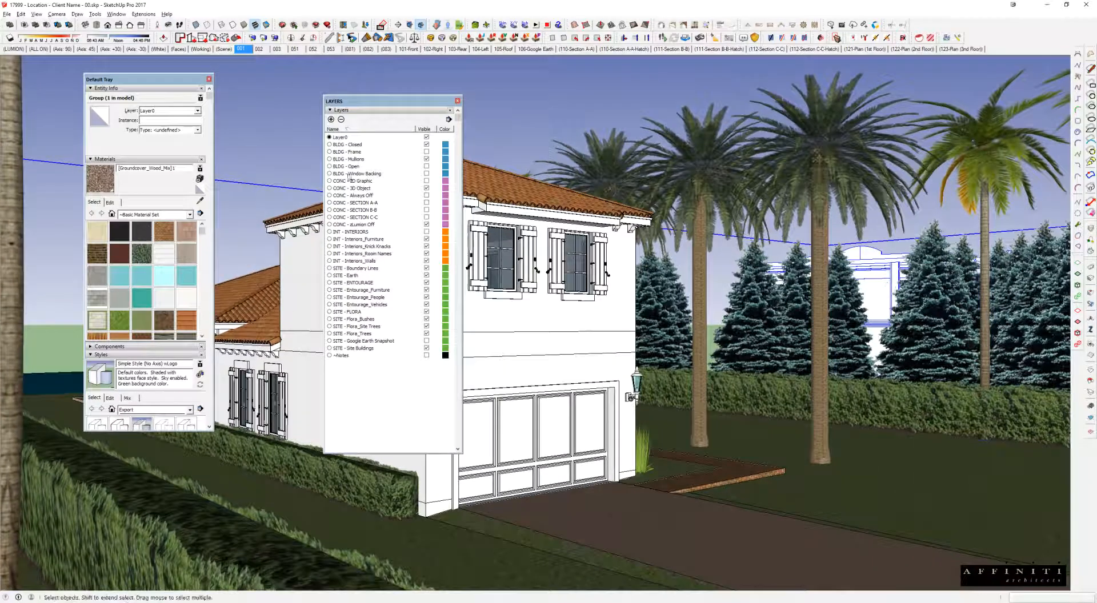
- Toggle the SITE - Site Buildings and SITE - Flora_Site Trees layers off and on to compare the background in this view
click(427, 348)
click(426, 349)
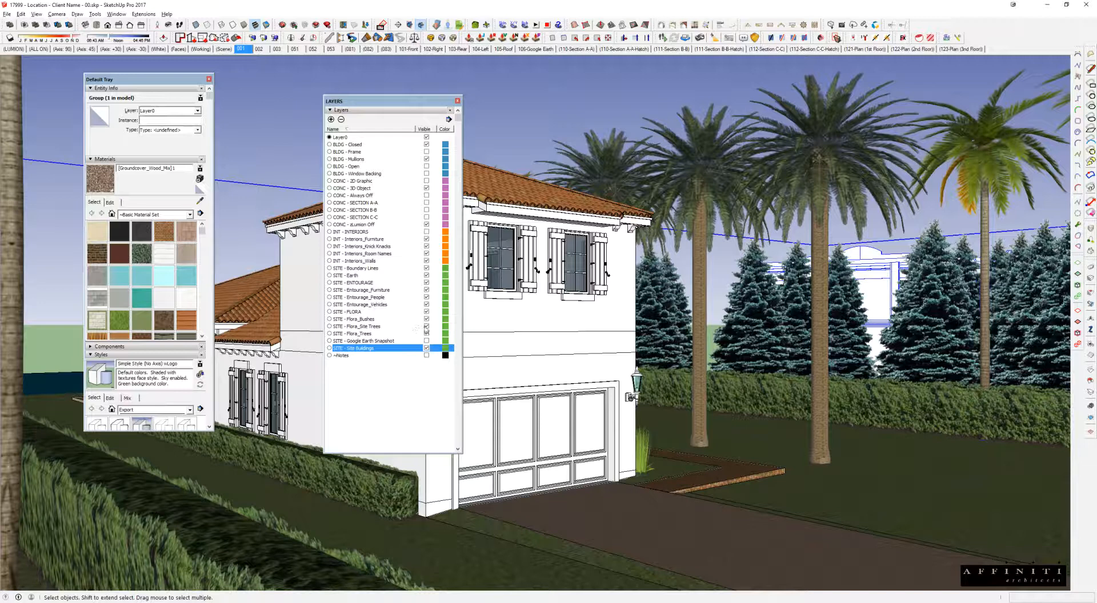
click(426, 326)
click(427, 348)
click(427, 349)
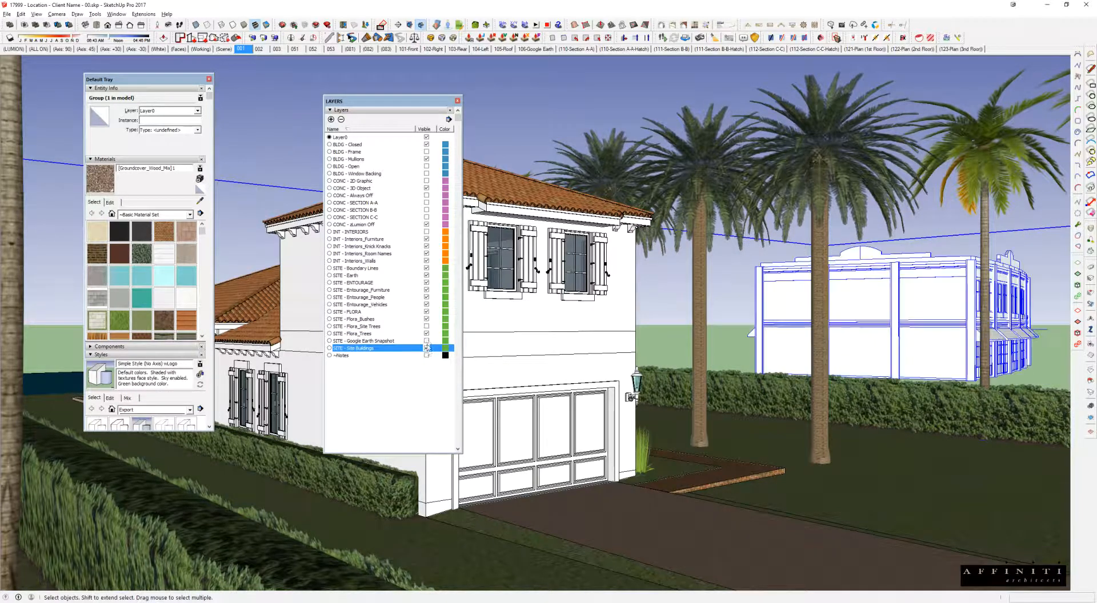
click(427, 326)
click(427, 326)
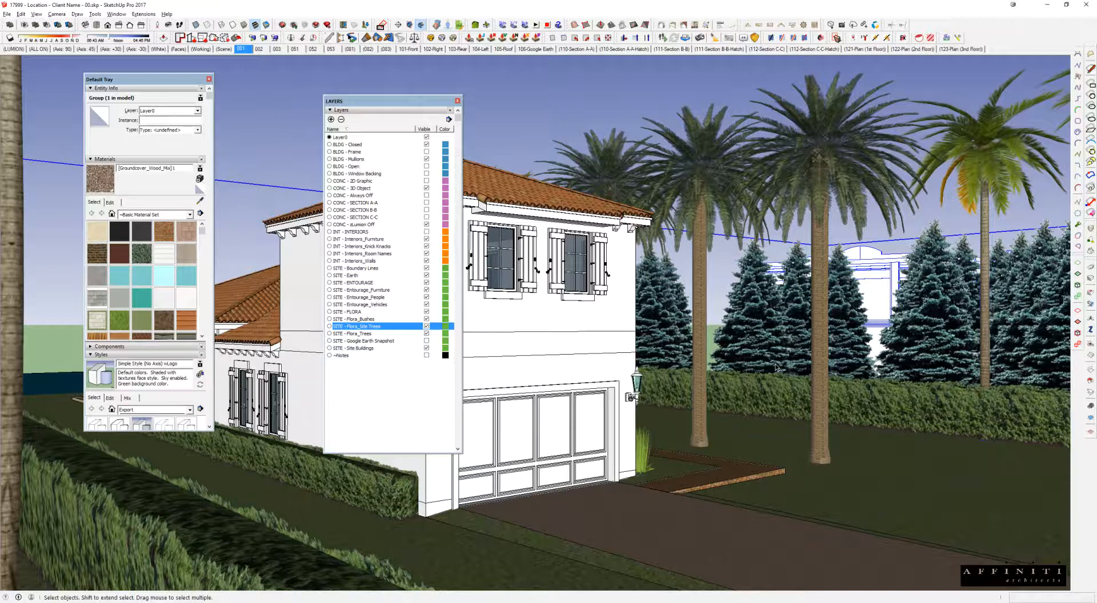
- Move the Layers window and the Default Tray off the model view
drag(385, 103, 0, 86)
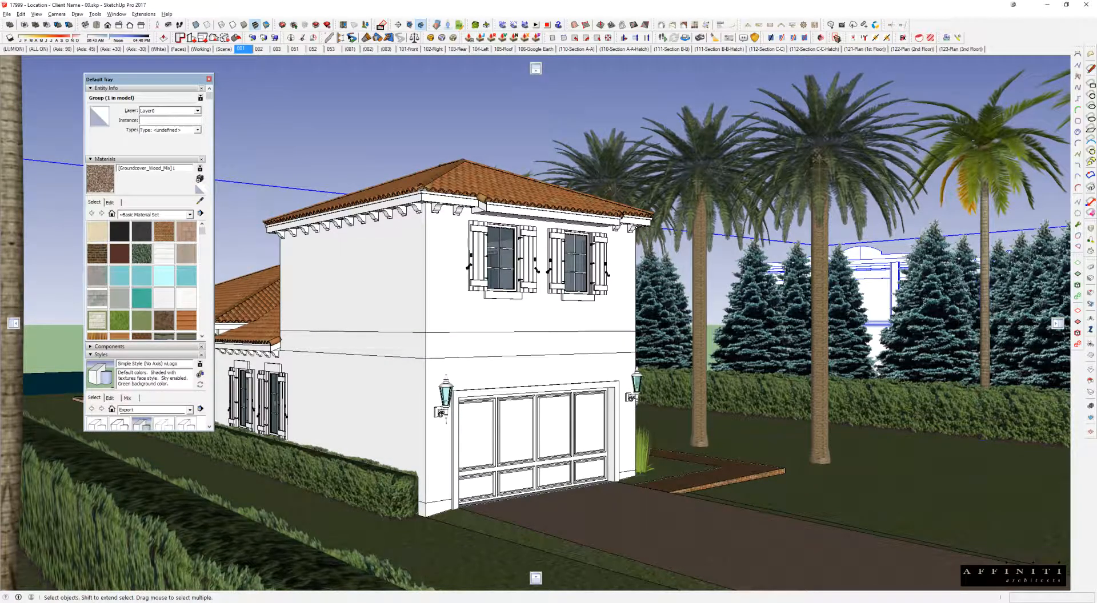
drag(104, 79, 0, 80)
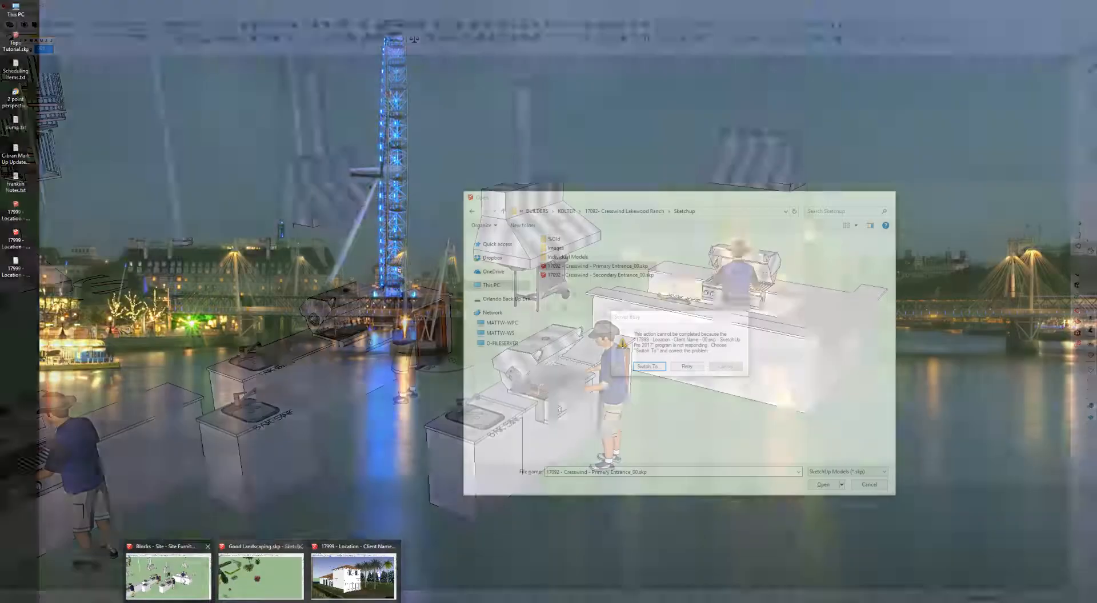
- Switch to the site furniture library and pick out the playground equipment and the two swing sets
click(260, 576)
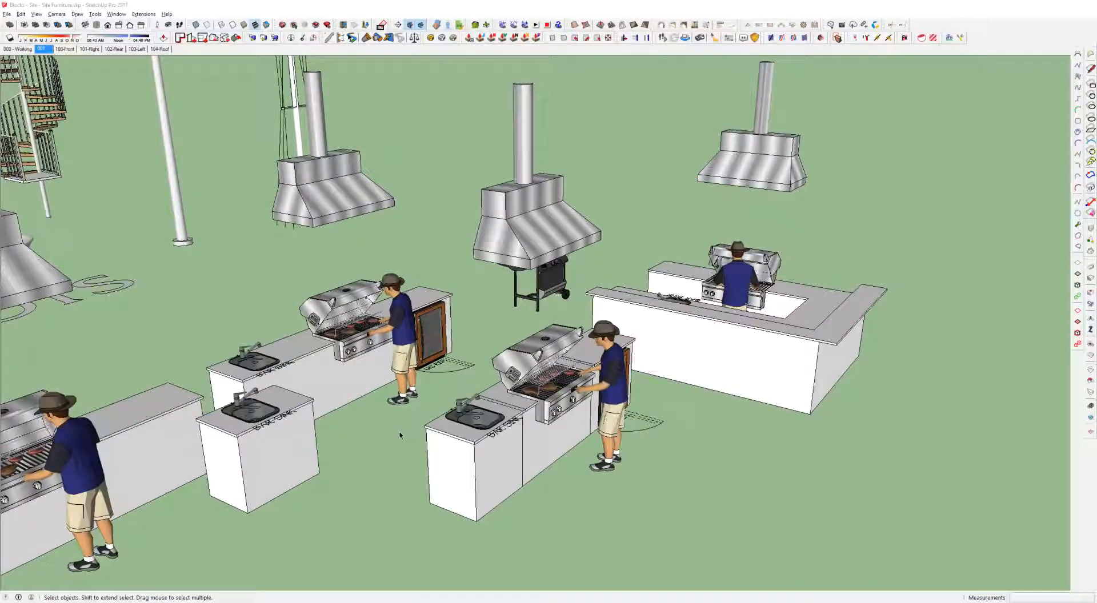
middle_drag(550, 229, 426, 292)
scroll(426, 291, down, 2)
scroll(742, 192, down, 1)
middle_drag(744, 191, 819, 268)
scroll(629, 226, down, 3)
scroll(629, 217, up, 3)
click(475, 242)
click(367, 249)
drag(195, 300, 169, 318)
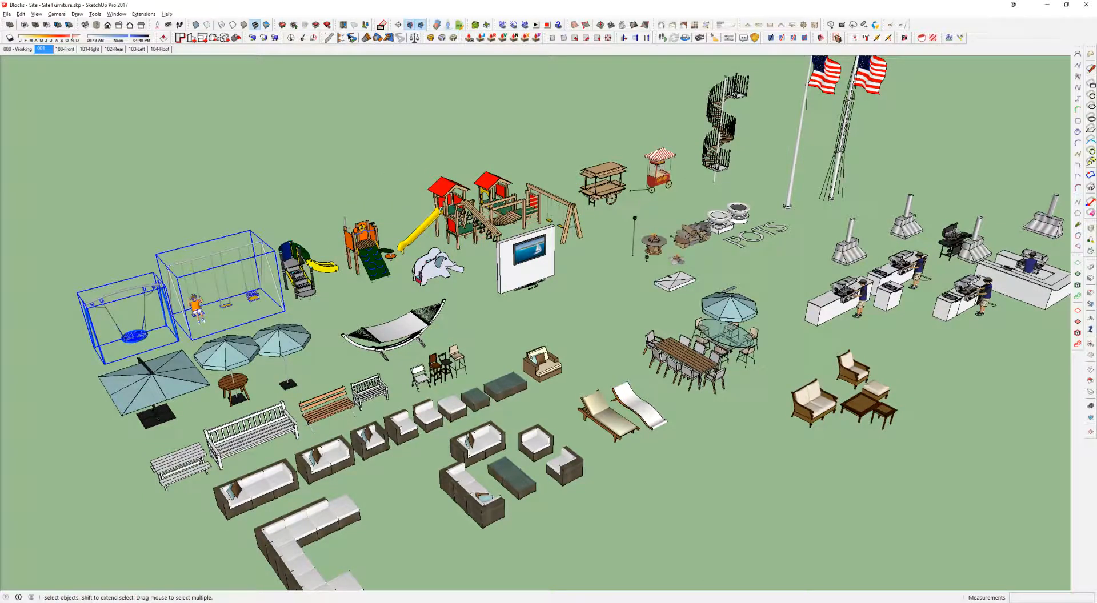
- Select the flagpole, the round umbrella table and the wicker sofa set with its coffee table in turn
click(849, 121)
click(734, 325)
middle_drag(754, 408, 735, 395)
scroll(478, 456, up, 1)
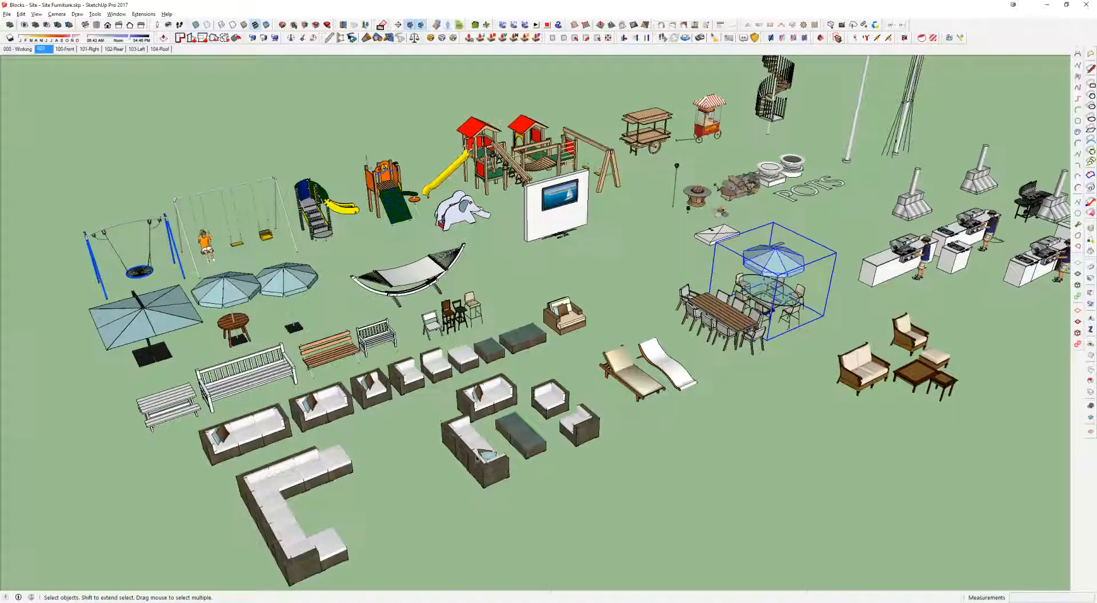
drag(469, 404, 468, 405)
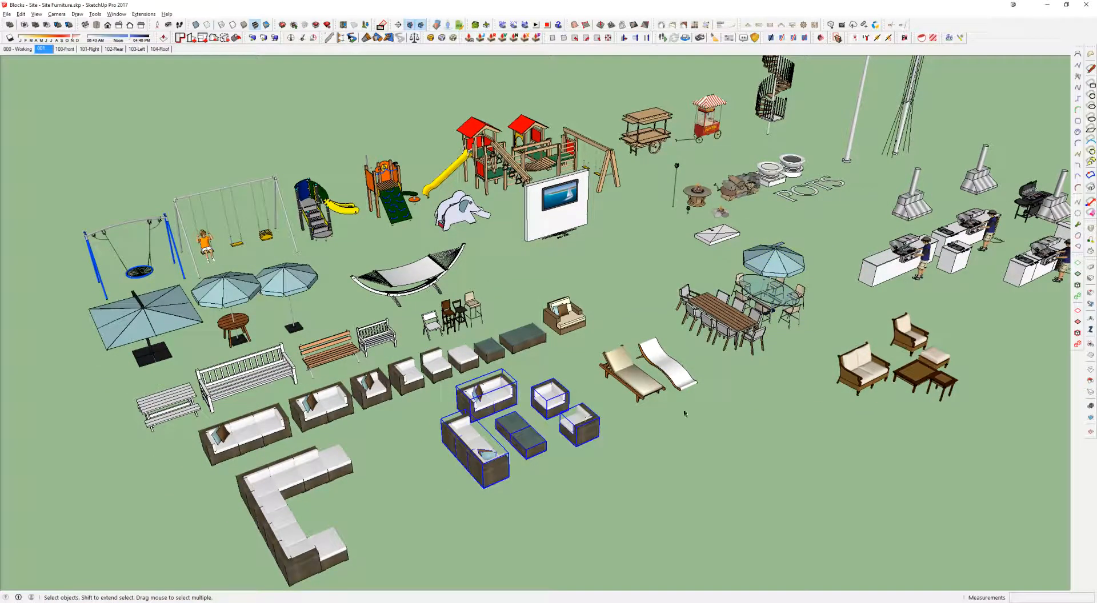
- Add the long dining table set and the square cantilever umbrella to the selection and return to the house model
shift+click(755, 334)
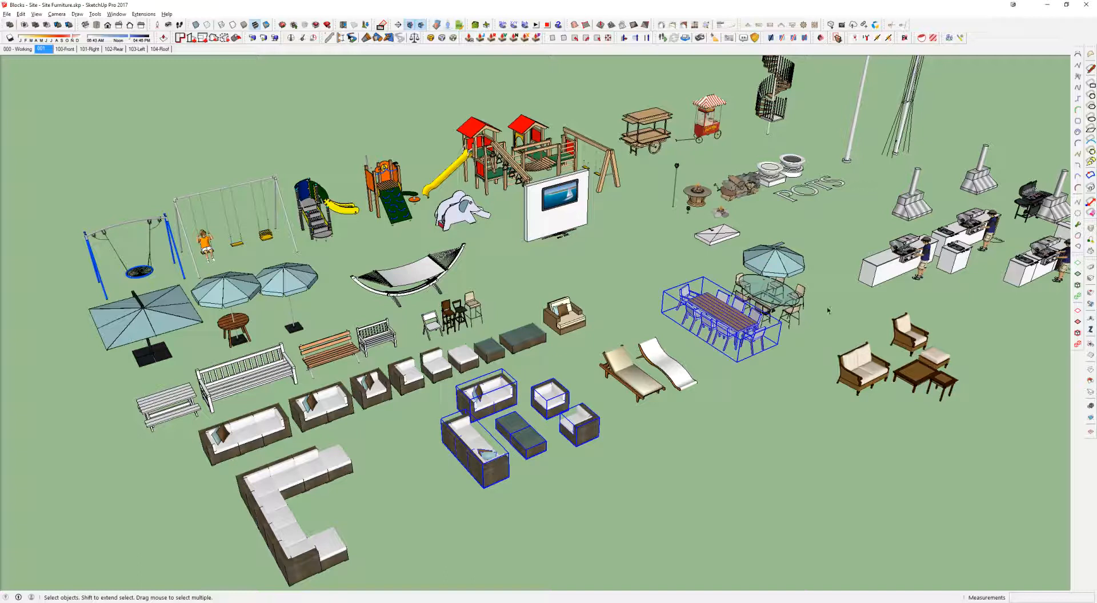
shift+click(152, 315)
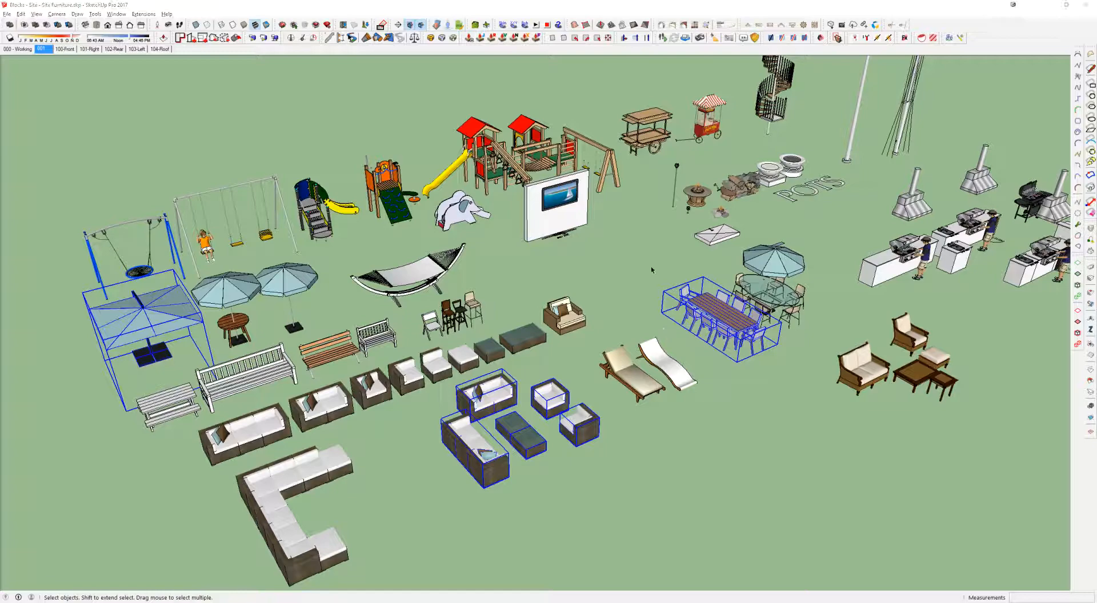
key(alt+Tab)
- Open the group of neighbouring buildings and delete the two white commercial buildings from the site
scroll(613, 306, down, 6)
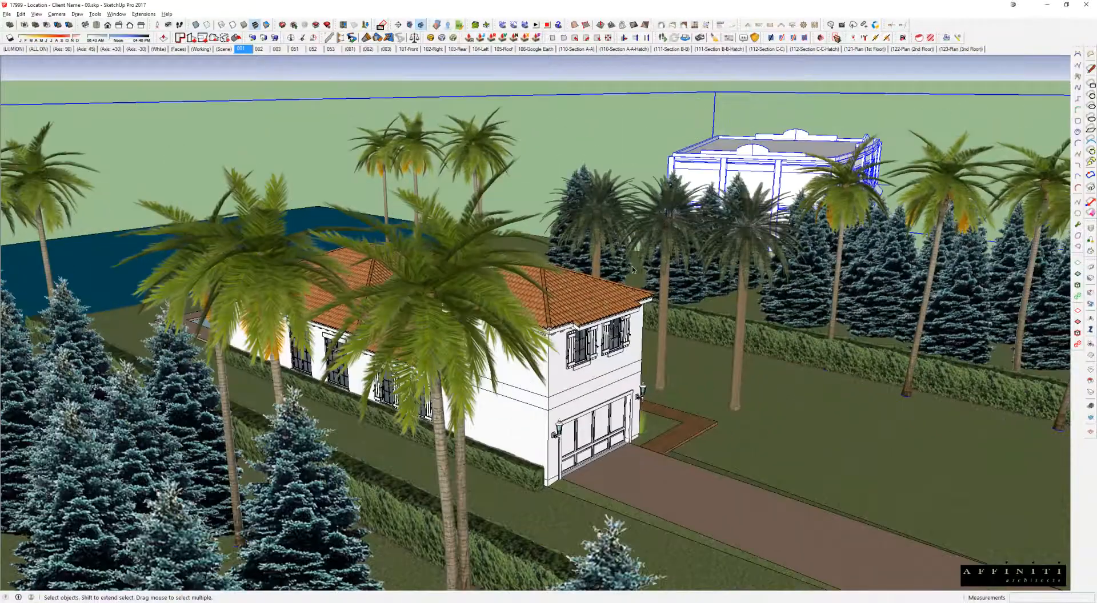
scroll(741, 189, down, 5)
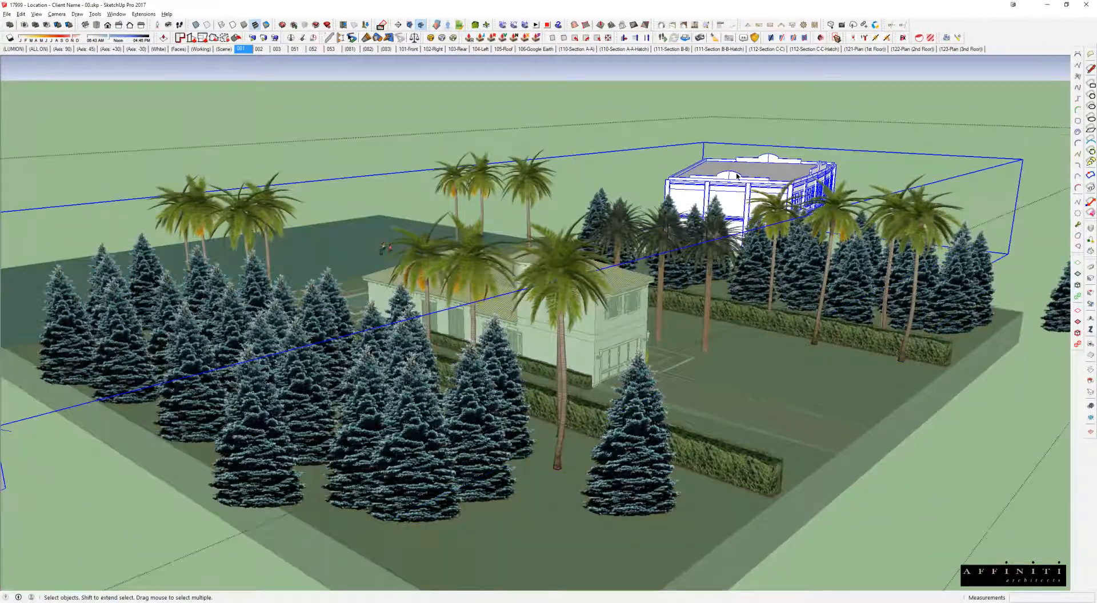
double_click(738, 176)
click(737, 176)
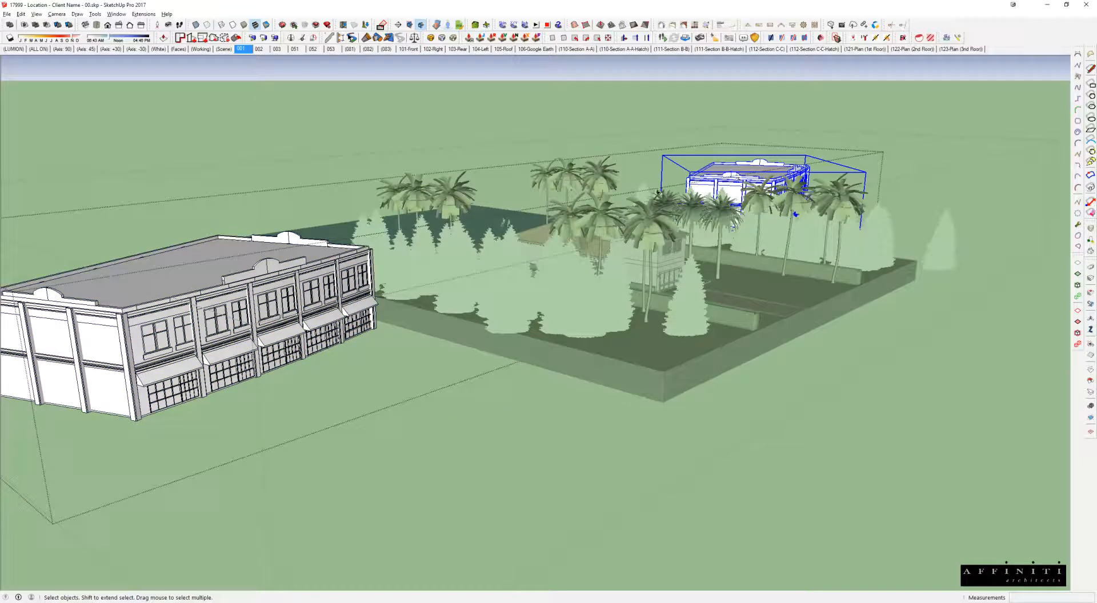
key(Delete)
click(348, 282)
key(Delete)
- Isolate the entourage from the house and terrain and open the group marked by white squares behind the house
middle_drag(511, 311, 718, 287)
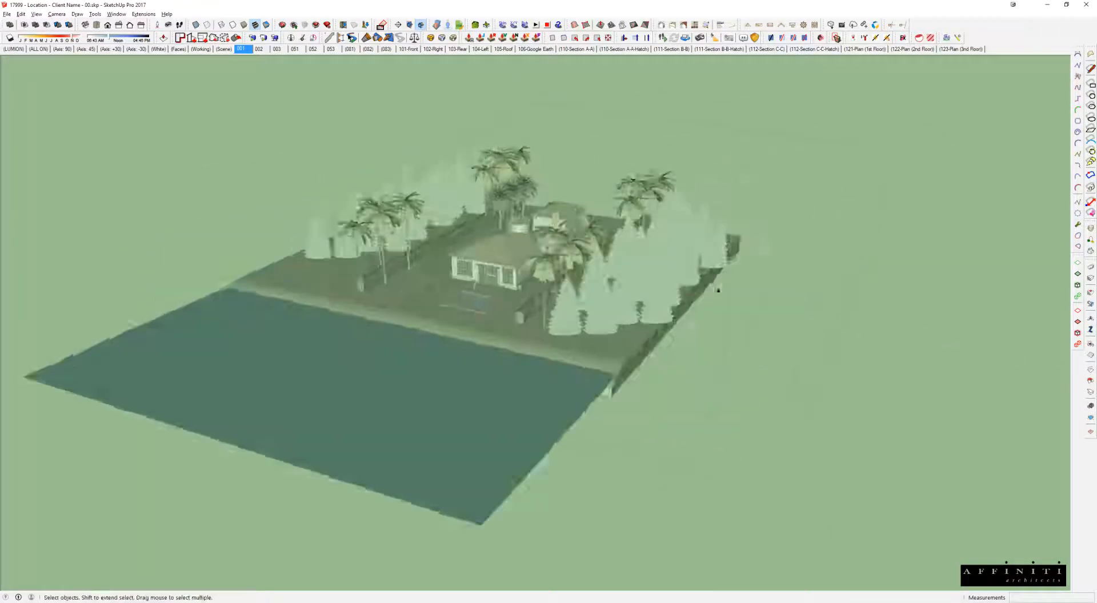
click(718, 288)
scroll(474, 305, up, 4)
middle_drag(474, 305, 649, 365)
click(608, 344)
key(Delete)
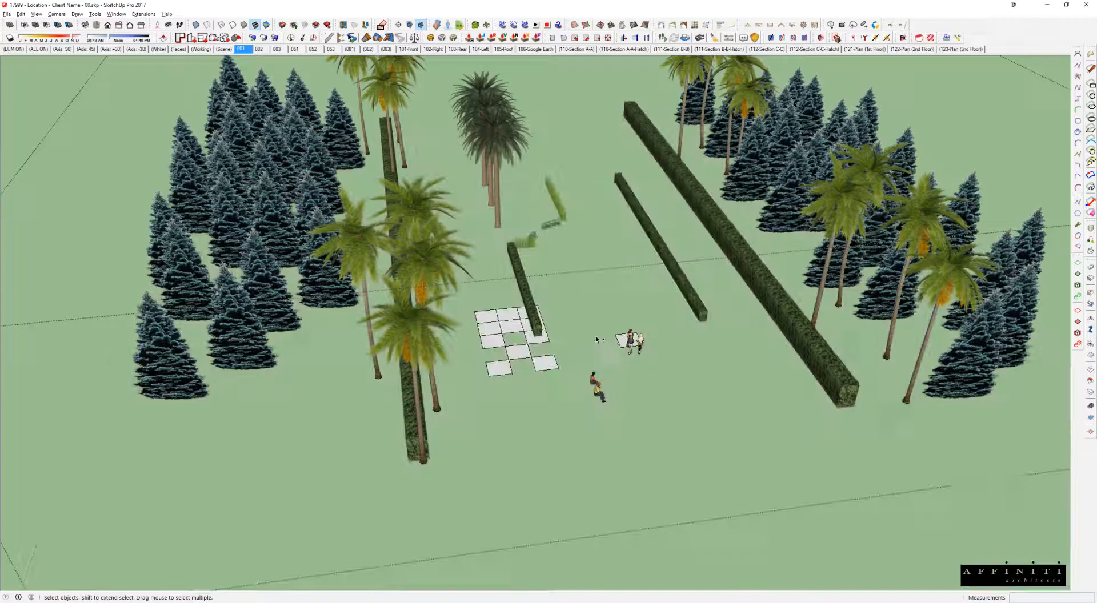
scroll(631, 338, up, 2)
click(470, 323)
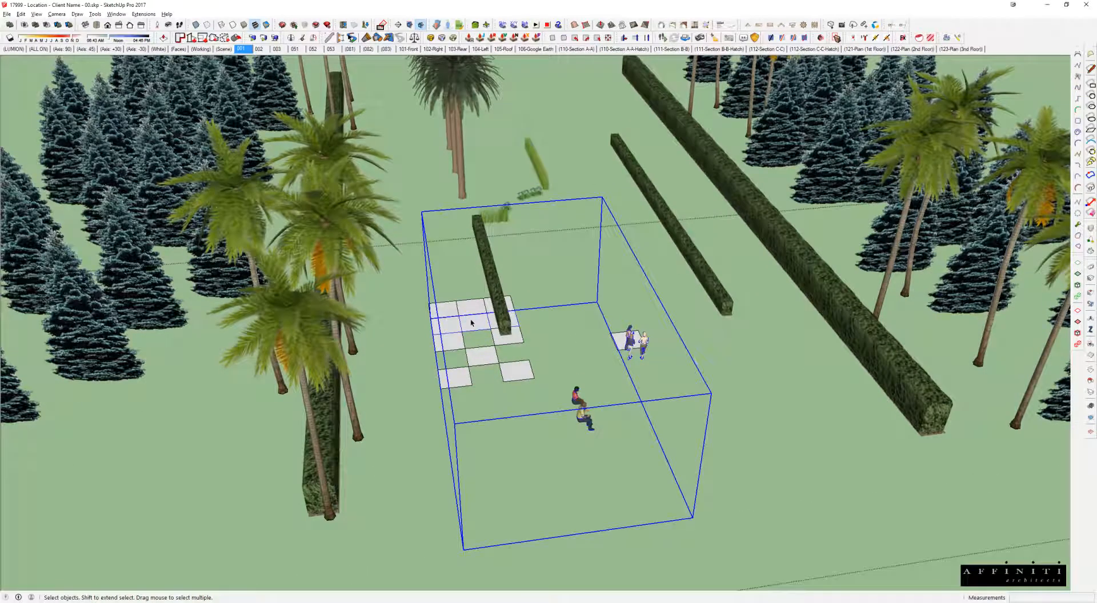
double_click(472, 324)
click(591, 421)
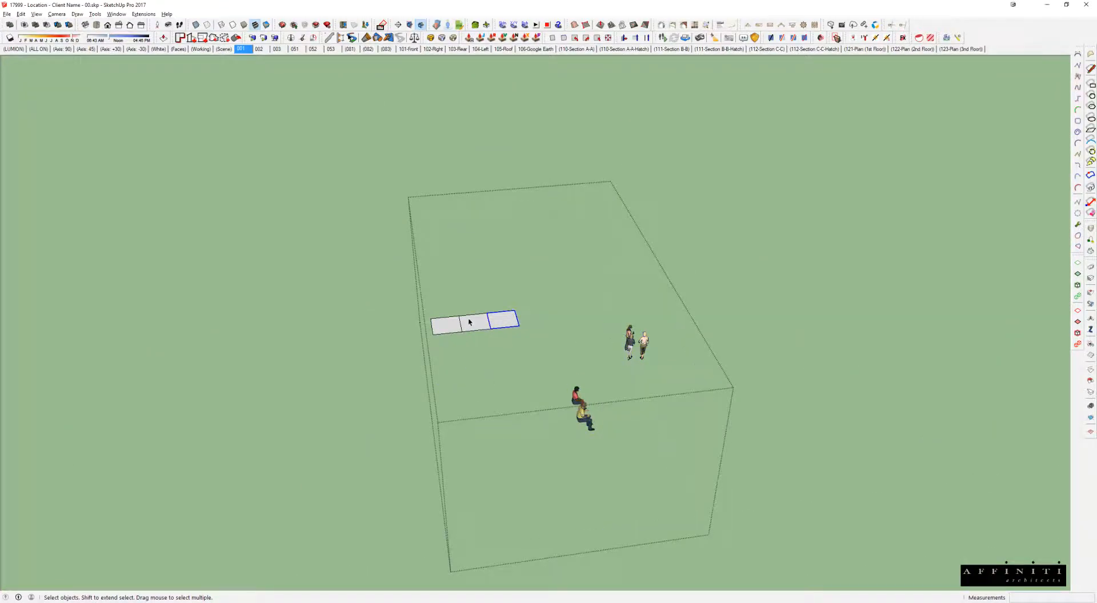
- Open the nested furniture group at its white placeholder square and show the rest of the model around it
click(511, 322)
click(441, 328)
double_click(440, 324)
key(h)
scroll(573, 341, down, 1)
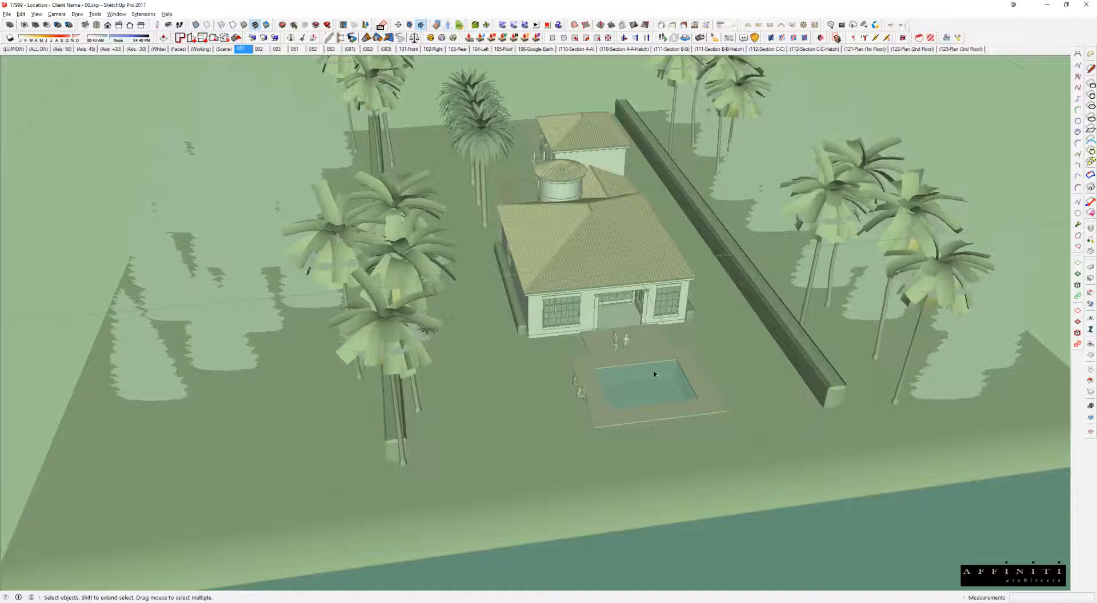
scroll(691, 369, up, 1)
- Paste the copied outdoor furniture into the open group and place it beside the pool
key(ctrl+v)
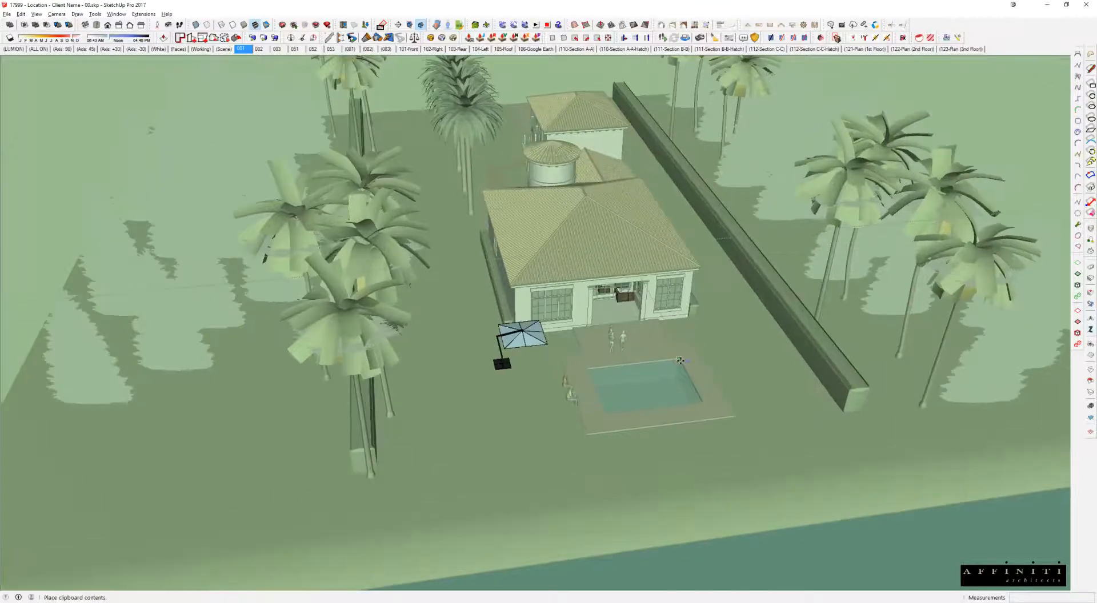
click(751, 346)
click(754, 335)
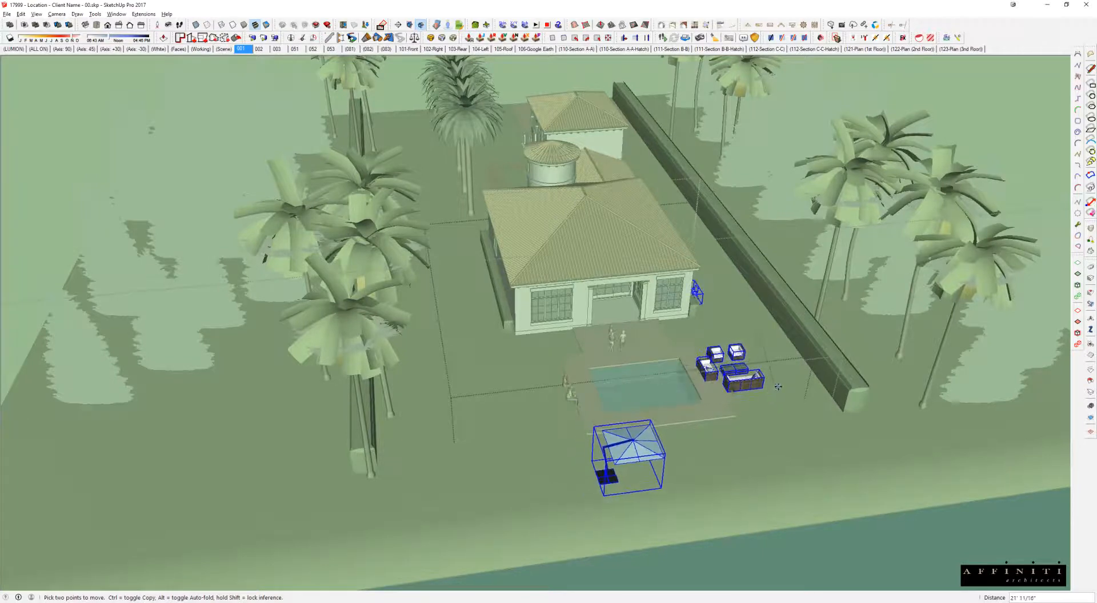
scroll(650, 351, up, 2)
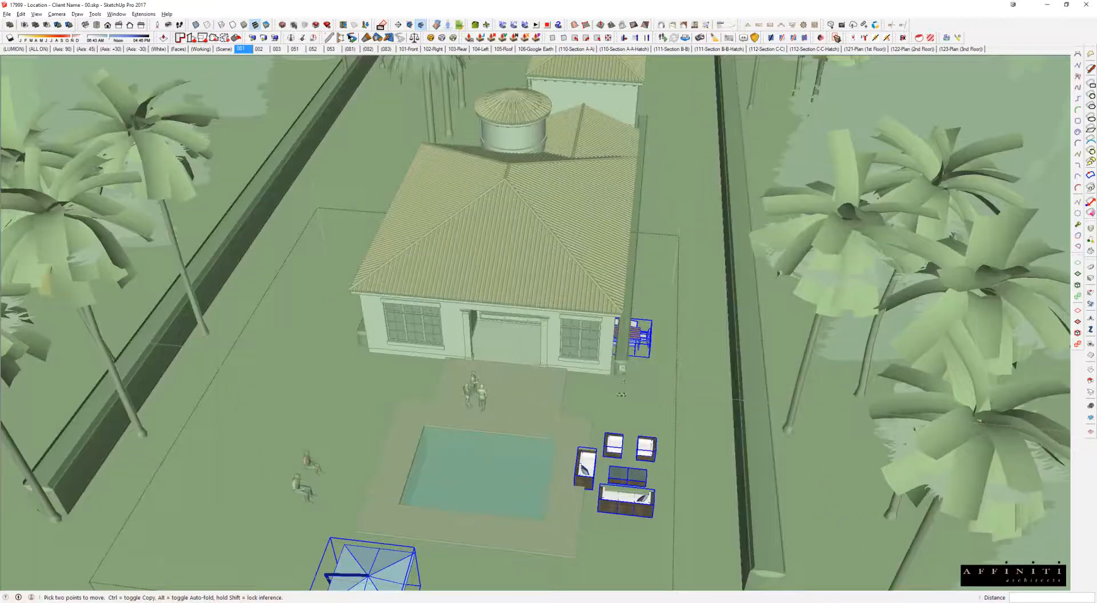
- Move the pasted furniture so the wicker sofa set sits on the patio between the pool and the rear doors
click(696, 477)
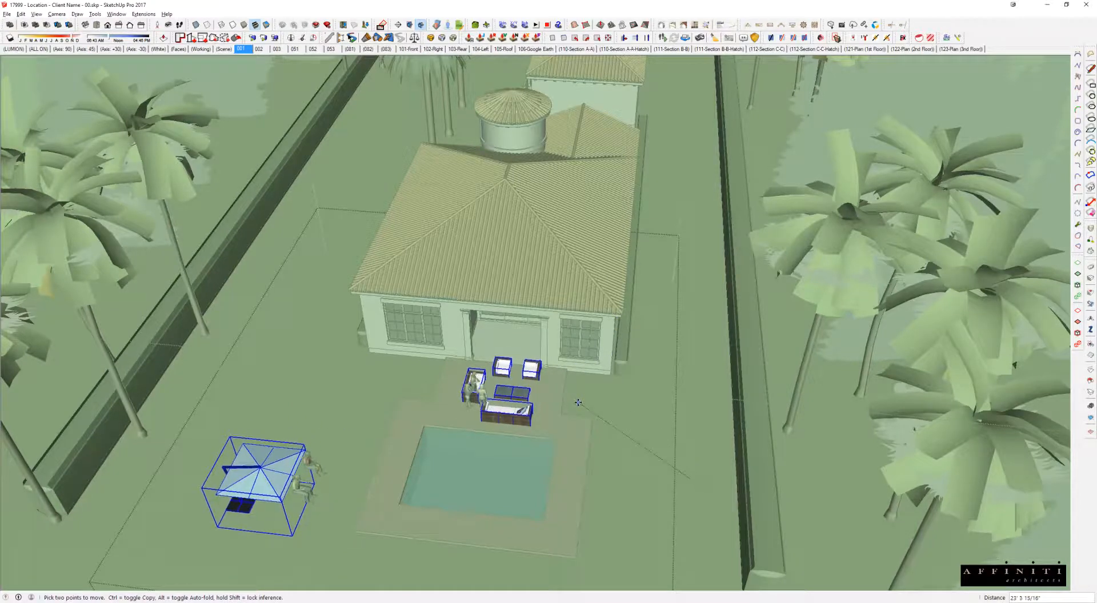
middle_drag(577, 402, 589, 317)
scroll(589, 318, up, 8)
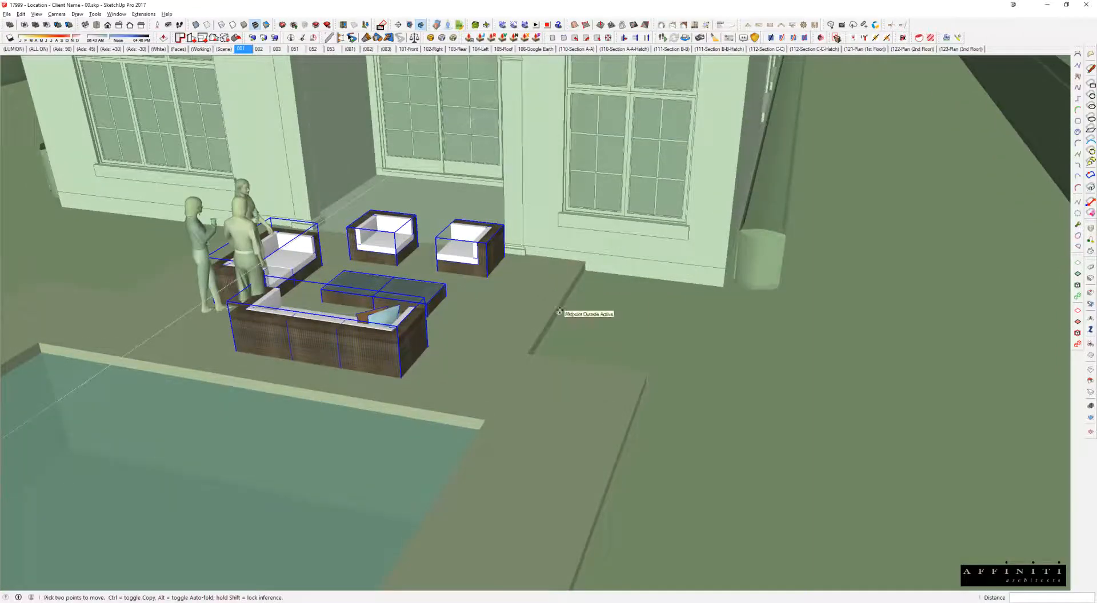
middle_drag(545, 337, 498, 365)
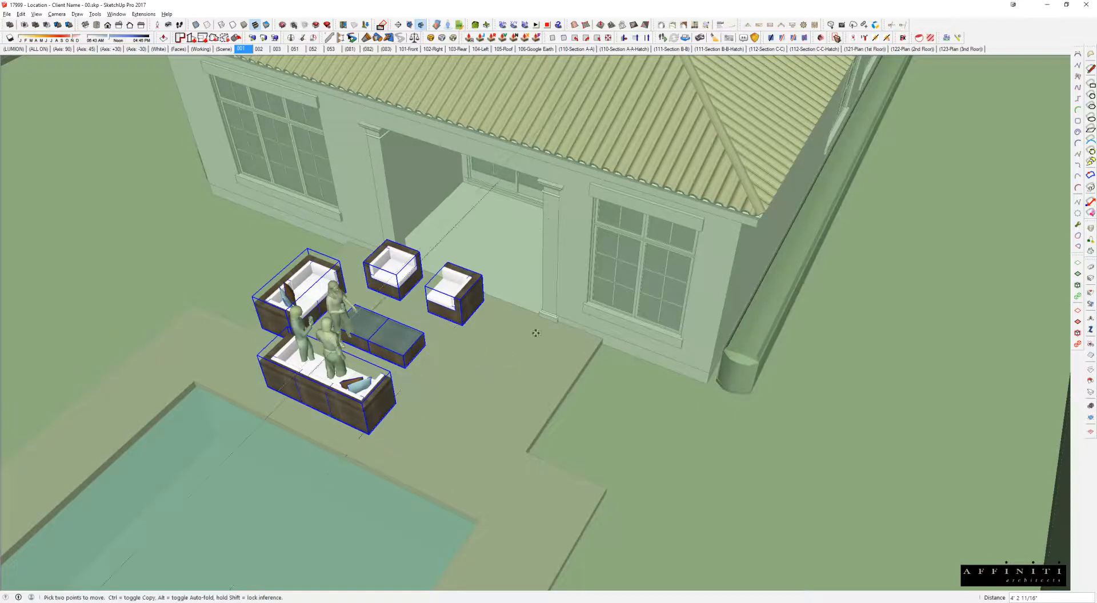
scroll(535, 333, down, 3)
middle_drag(534, 333, 634, 304)
- Move only the dining table set into the covered recess between the rear columns
key(i)
scroll(634, 304, down, 2)
key(space)
click(633, 214)
key(m)
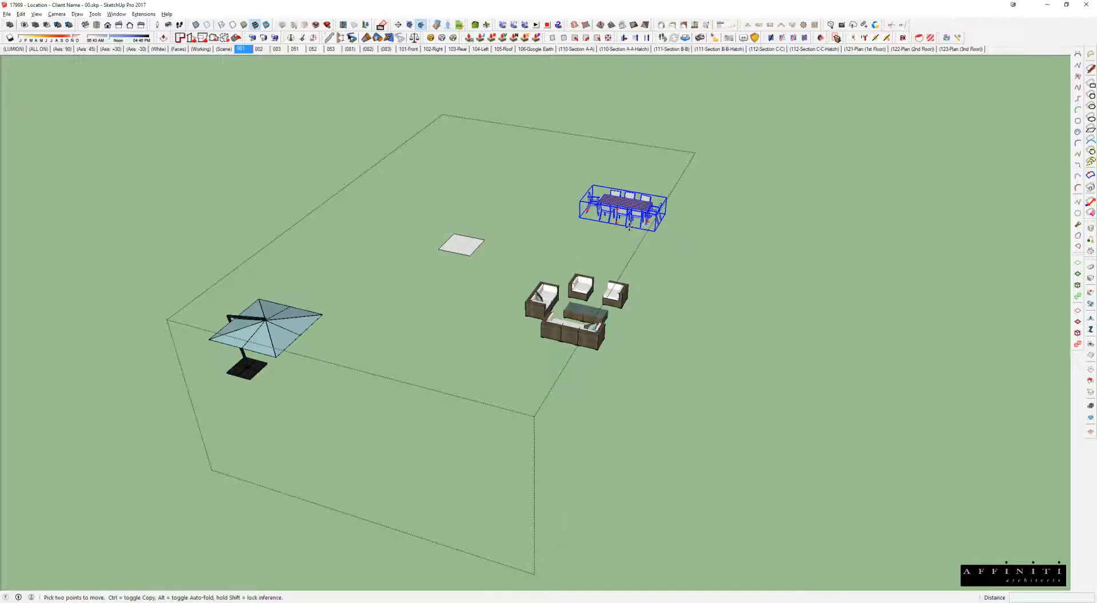
click(629, 226)
key(i)
scroll(632, 260, up, 4)
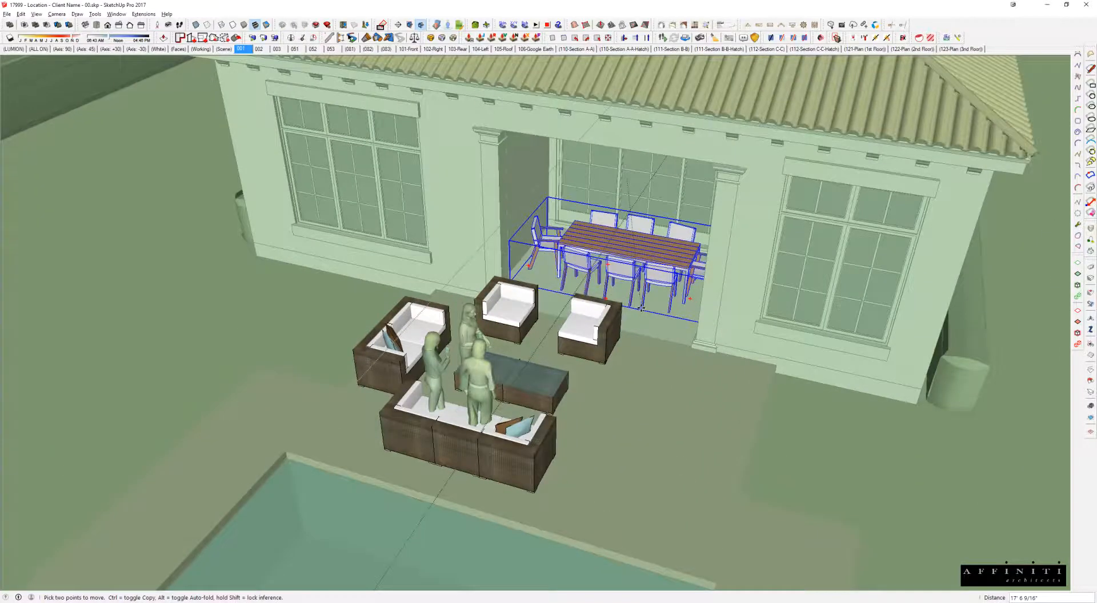
scroll(642, 309, up, 1)
middle_drag(642, 309, 742, 274)
scroll(738, 343, up, 2)
click(752, 352)
scroll(752, 352, down, 2)
key(space)
- Move the cantilever umbrella from the lawn onto the pool deck so its canopy reaches over the pool's edge
scroll(633, 286, down, 2)
scroll(409, 286, down, 2)
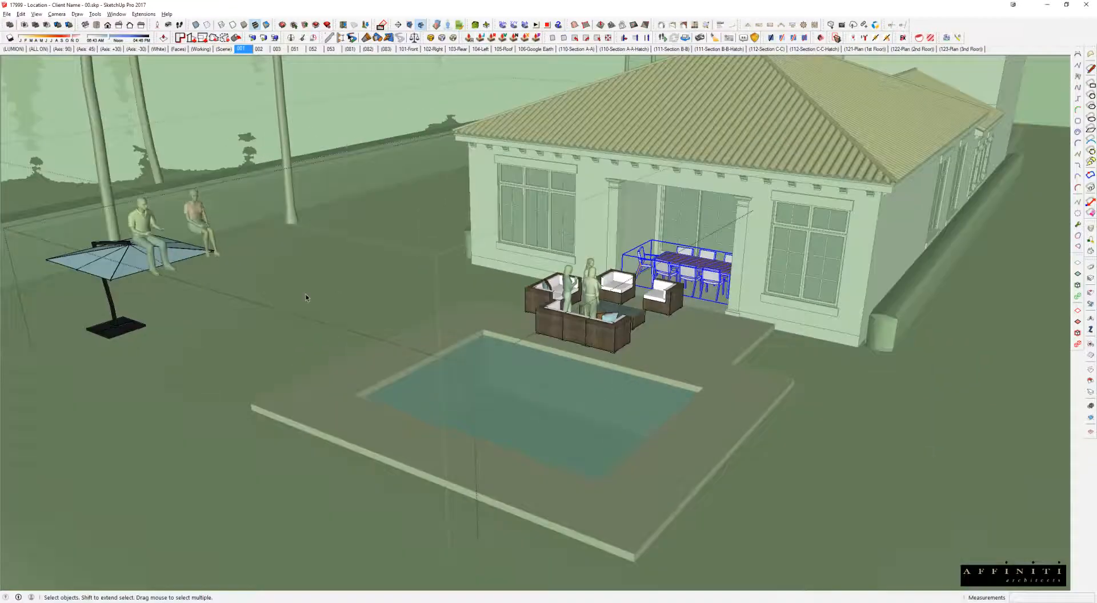
click(124, 267)
key(m)
click(117, 342)
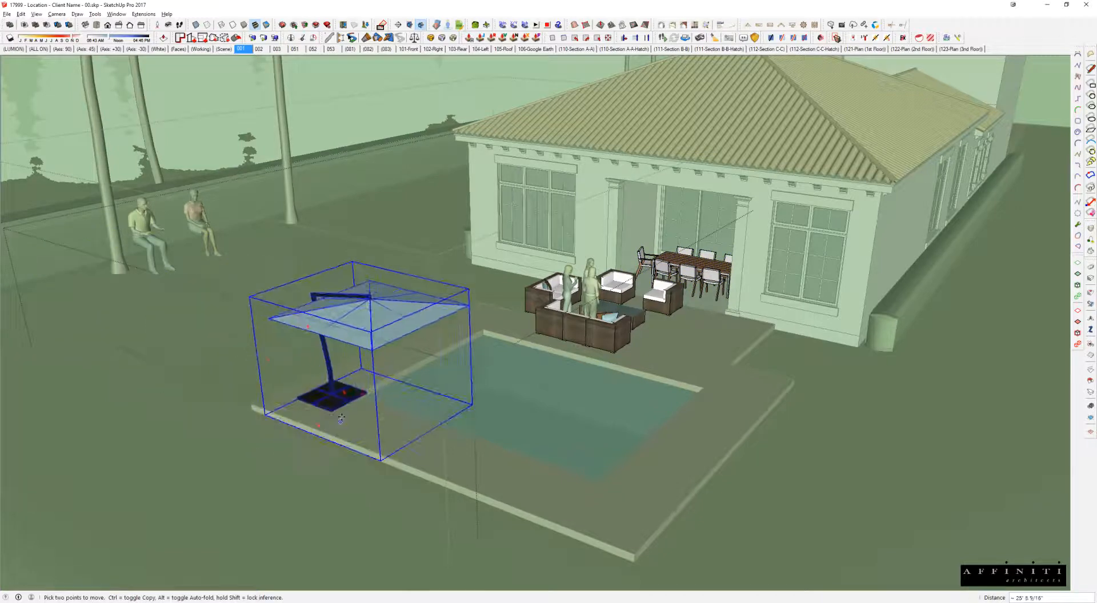
click(334, 416)
key(space)
- Open the people group and move the two seated figures together from the lawn to the armchairs on the patio
double_click(200, 221)
click(200, 222)
shift+click(148, 237)
key(m)
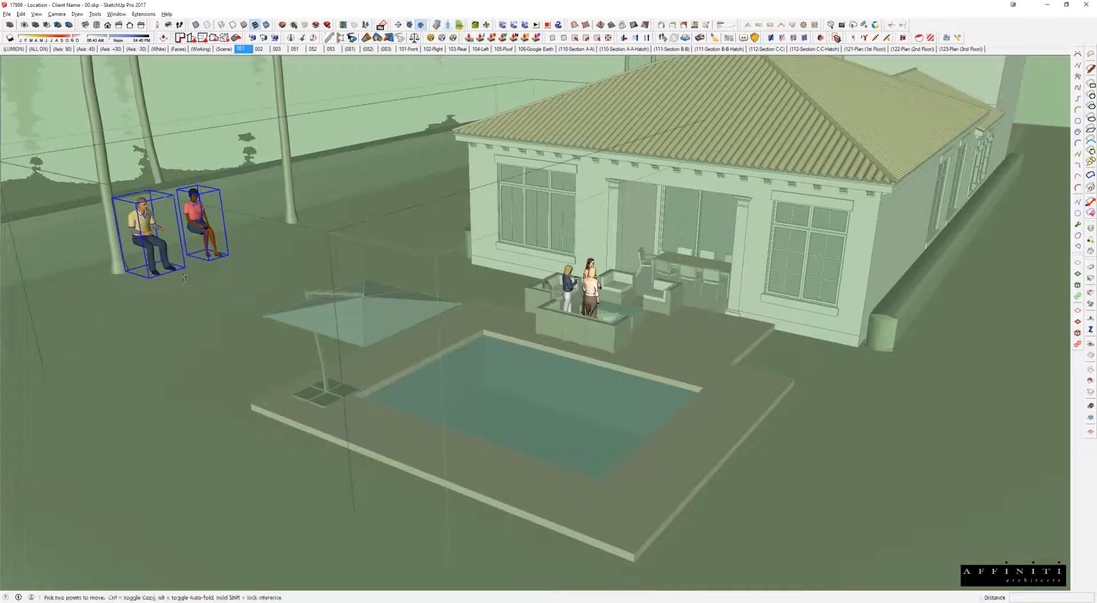
click(174, 270)
scroll(599, 305, up, 6)
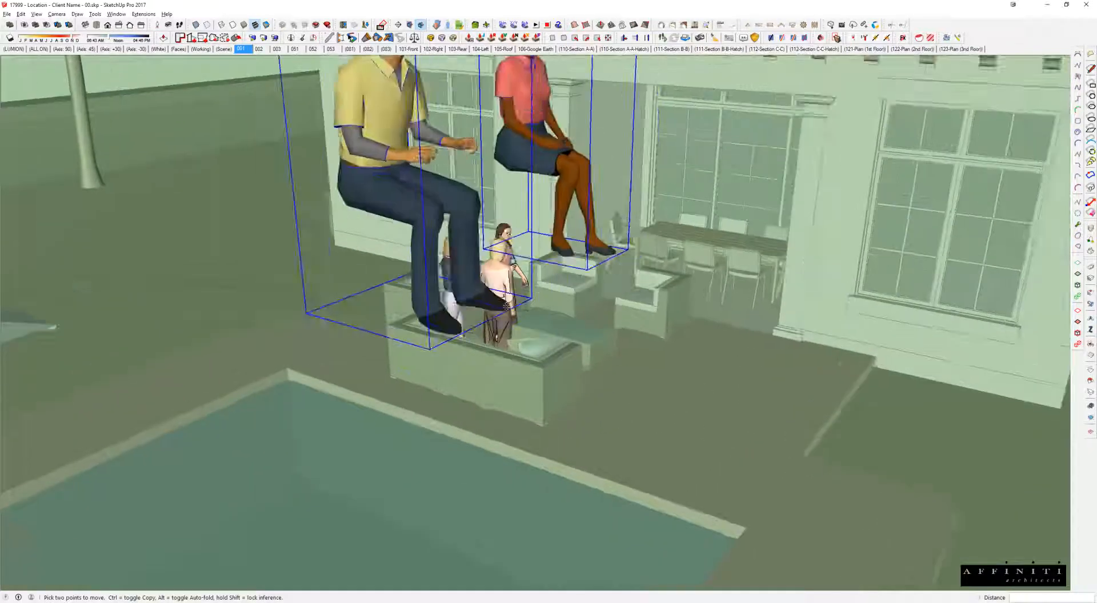
click(624, 299)
key(space)
middle_drag(625, 299, 651, 138)
- Move the seated woman in the red top from behind the armchairs onto the two-seat wicker sofa
click(524, 362)
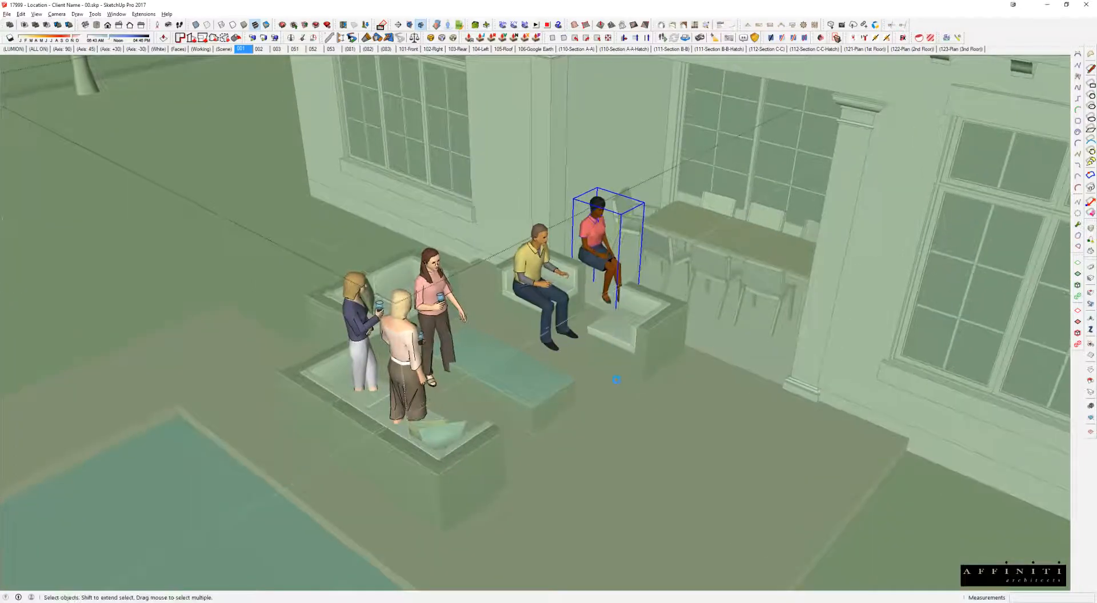
key(m)
click(755, 423)
middle_drag(693, 444, 478, 461)
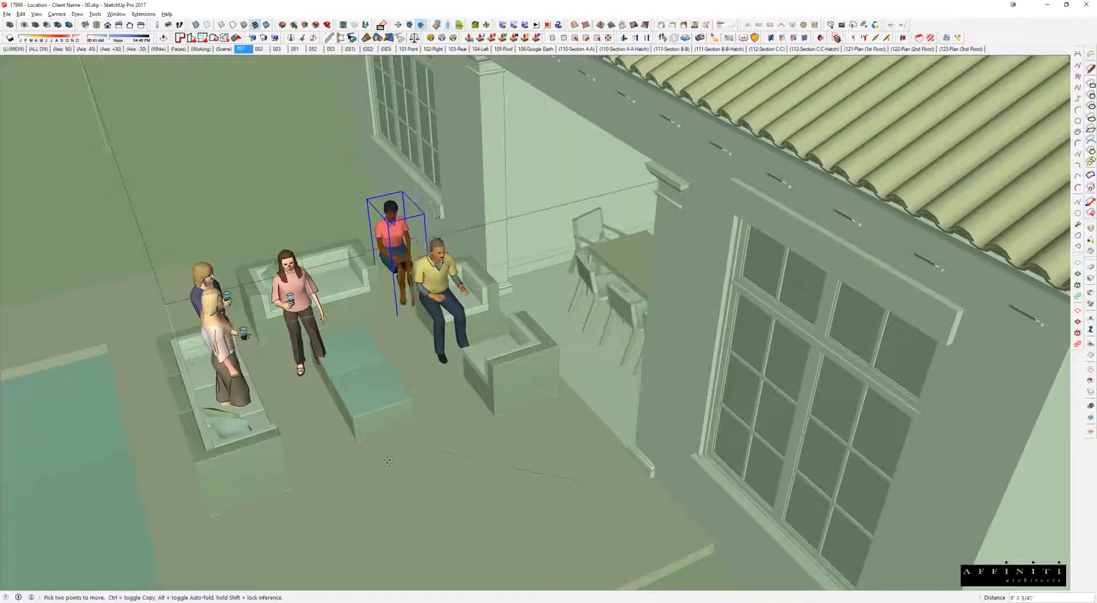
click(339, 495)
key(space)
- Move the three standing women off the sofa to the open patio beside the armchairs and rotate them as a group
click(289, 299)
key(m)
click(335, 453)
click(474, 530)
key(q)
click(440, 480)
click(543, 453)
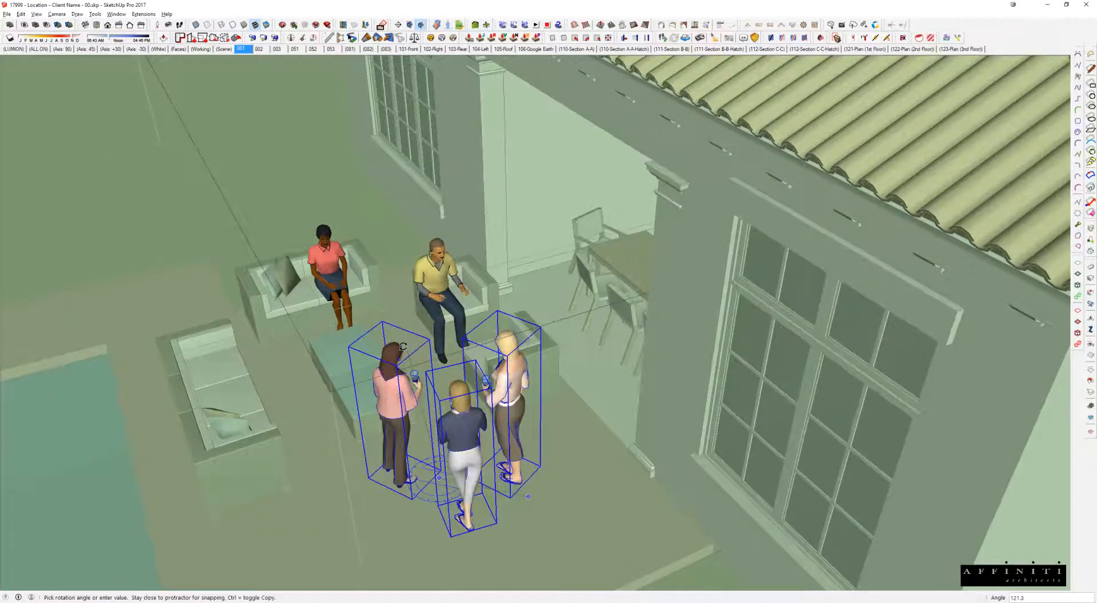
click(295, 368)
- Rotate the seated man about 46 degrees so he faces the coffee table
middle_drag(295, 367, 641, 363)
scroll(699, 291, up, 2)
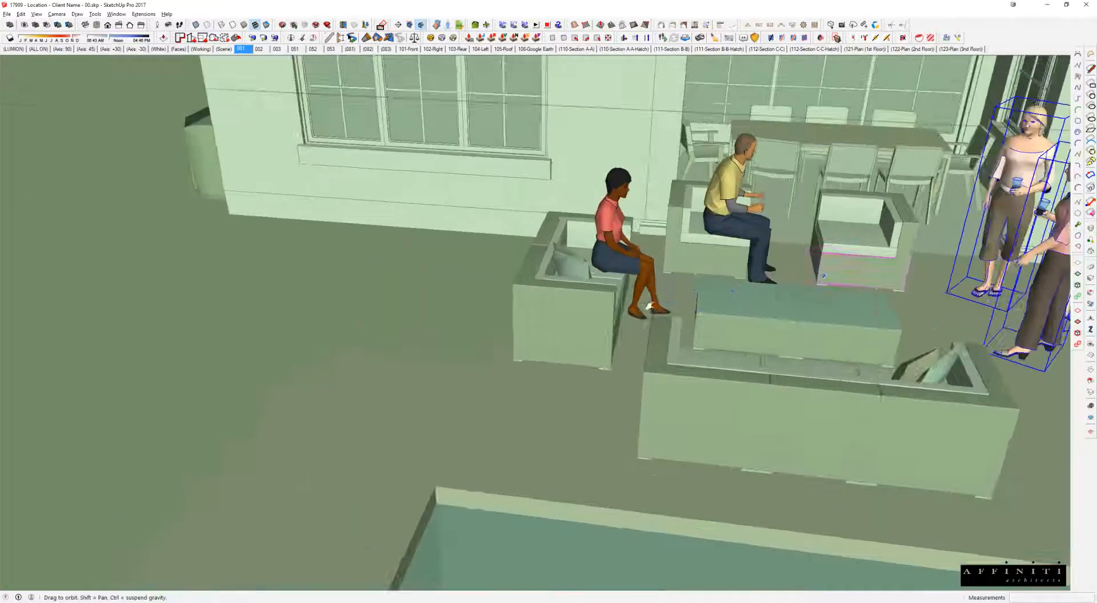
middle_drag(695, 293, 641, 271)
key(space)
click(642, 271)
scroll(642, 272, up, 4)
key(q)
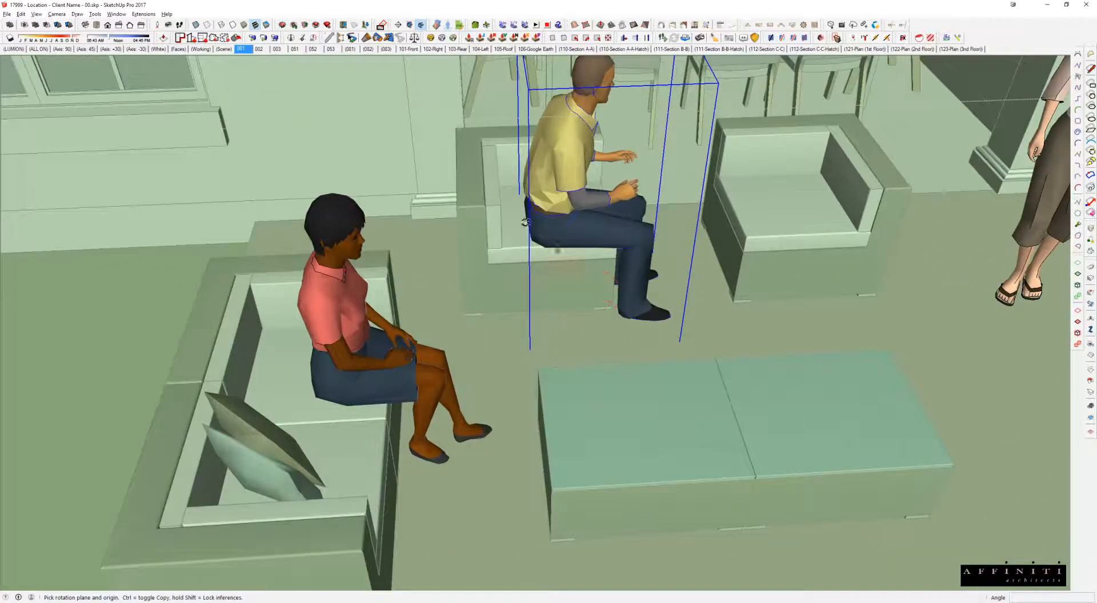
click(520, 221)
click(657, 184)
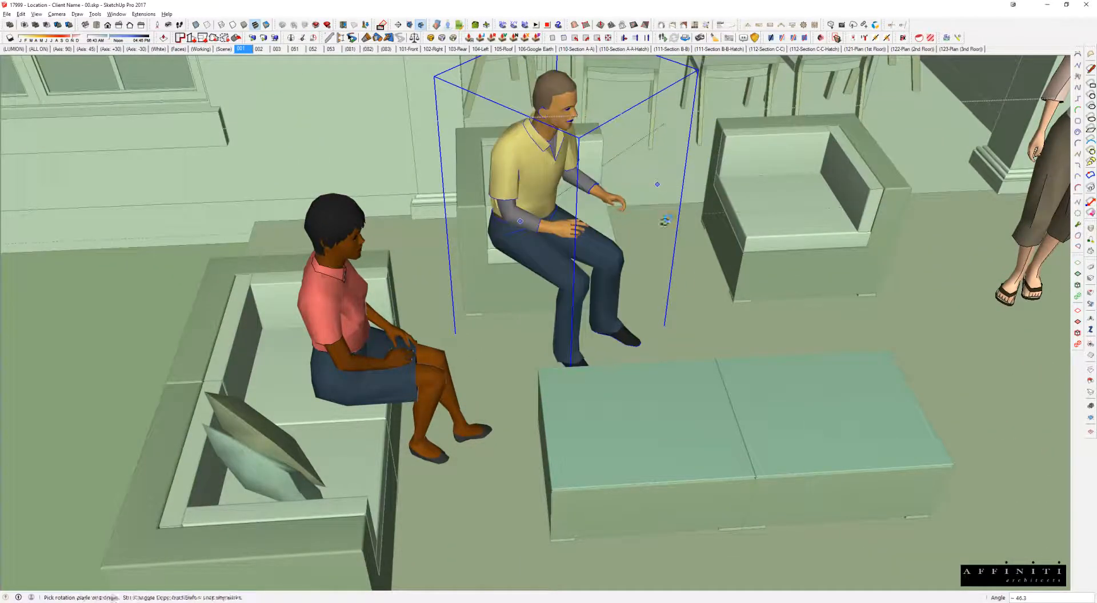
click(669, 219)
key(space)
- Move the rotated seated man back onto his armchair
key(m)
click(611, 295)
click(648, 276)
key(space)
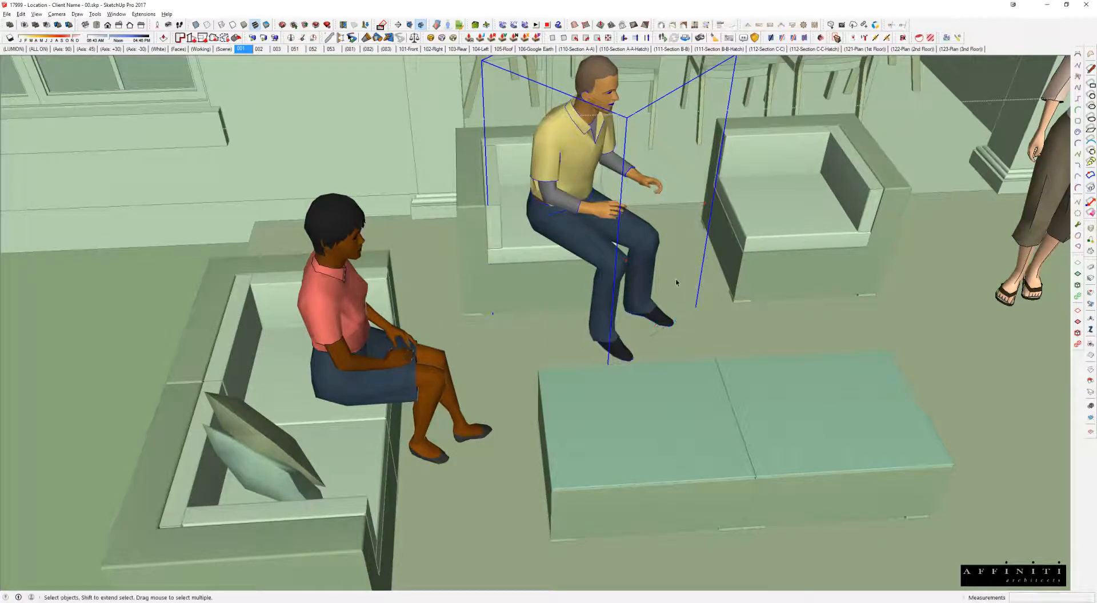
- Move the cantilever umbrella along the pool deck closer to the house and leave group editing
scroll(676, 283, down, 3)
middle_drag(705, 324, 661, 267)
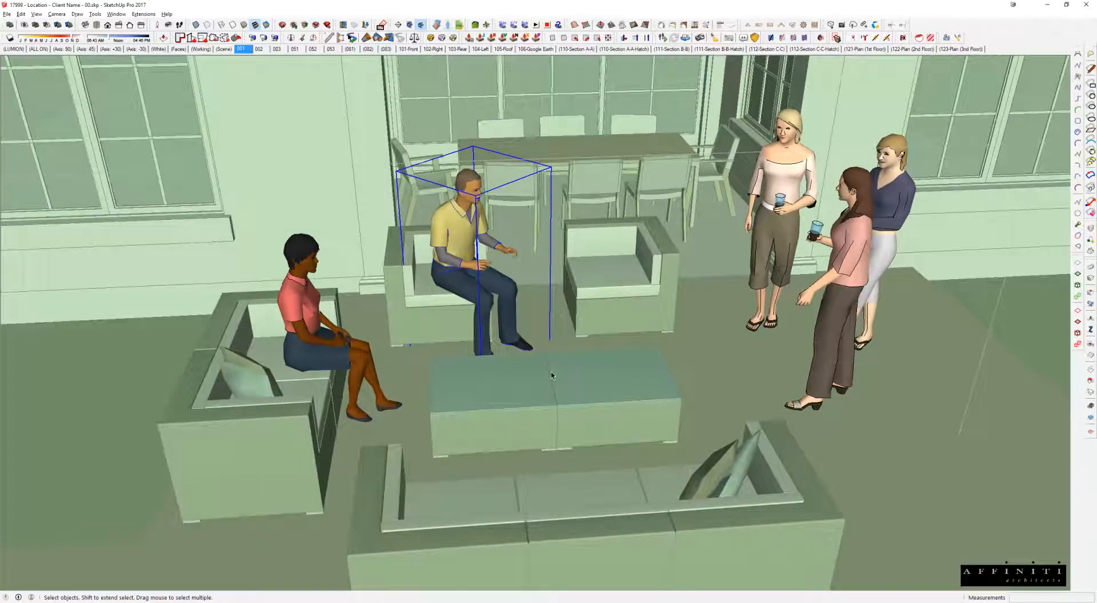
scroll(591, 398, down, 8)
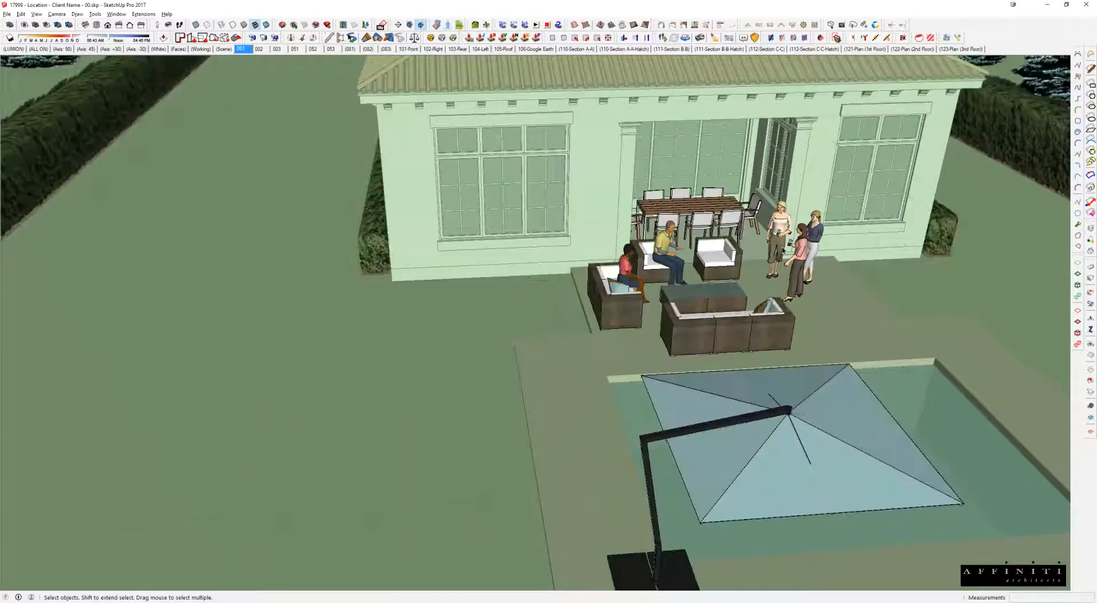
middle_drag(783, 250, 543, 263)
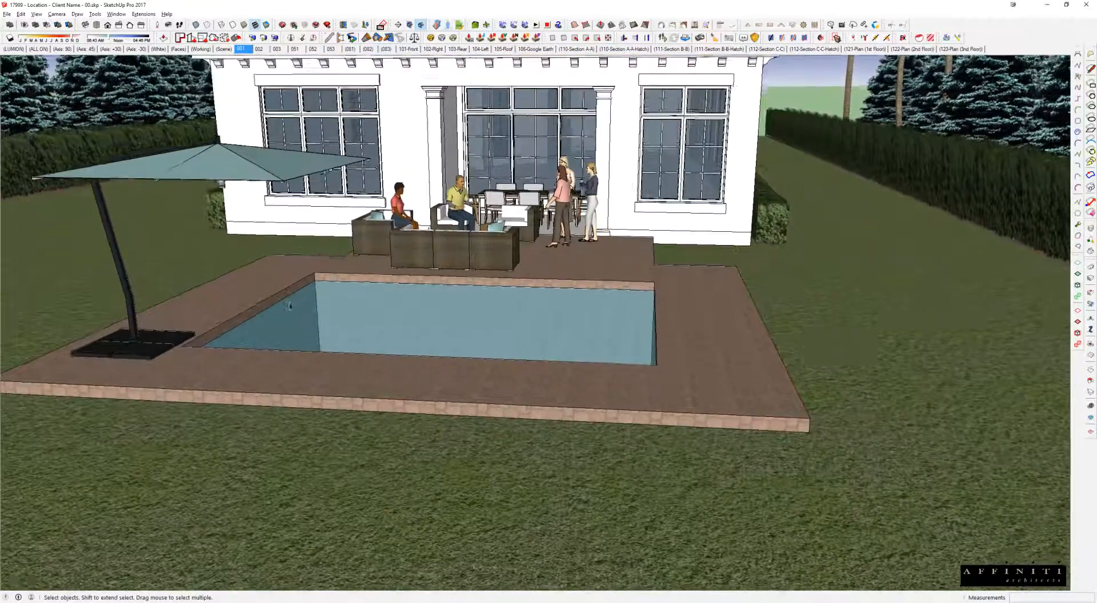
click(159, 356)
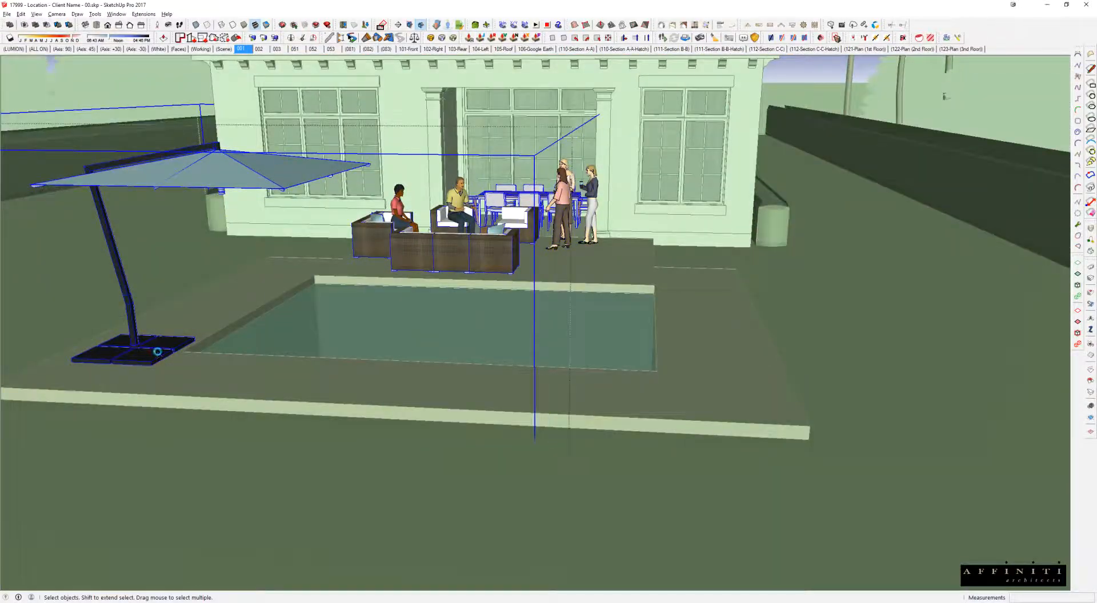
double_click(158, 353)
key(m)
drag(153, 350, 205, 326)
key(space)
key(Escape)
key(Escape)
key(Escape)
middle_drag(571, 257, 620, 327)
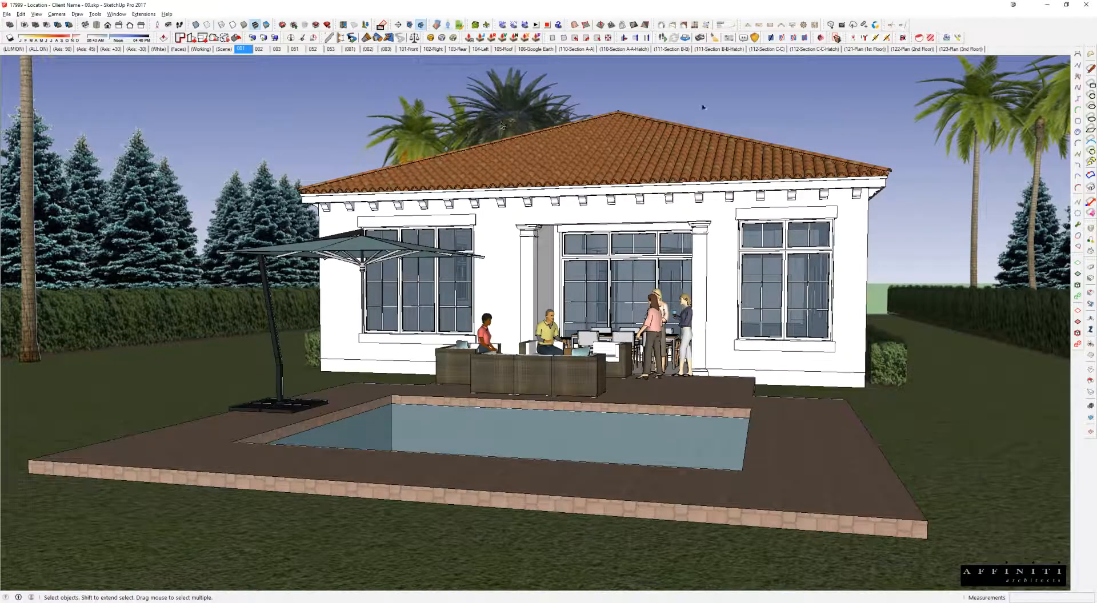
middle_drag(613, 345, 609, 287)
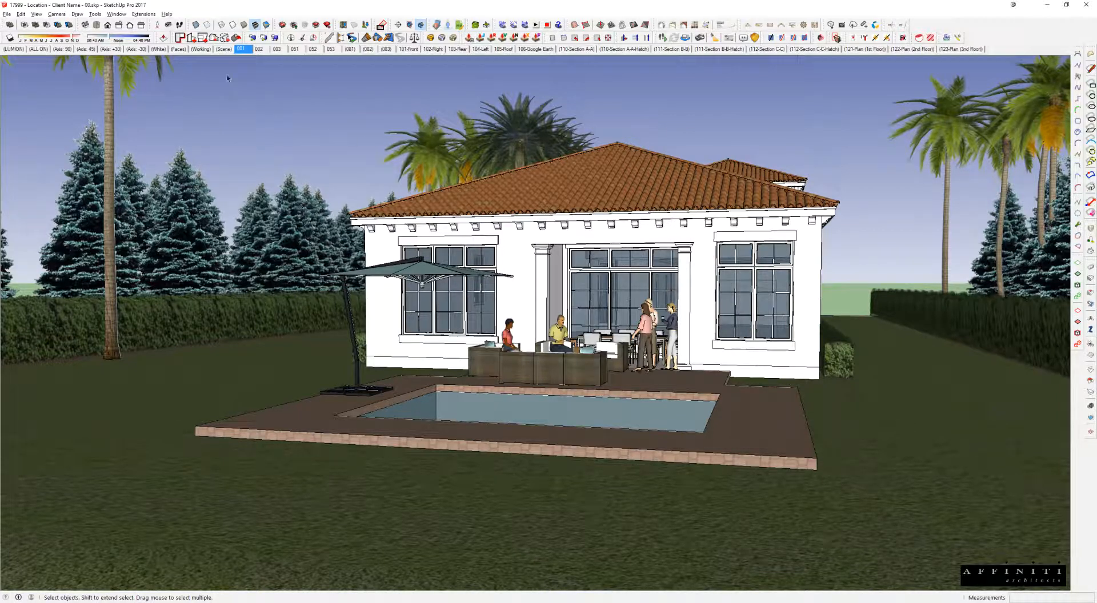
- Switch to the Working scene and examine the house's garage, entry and side elevations without the entourage
click(201, 49)
middle_drag(667, 193, 1057, 235)
middle_drag(565, 273, 611, 192)
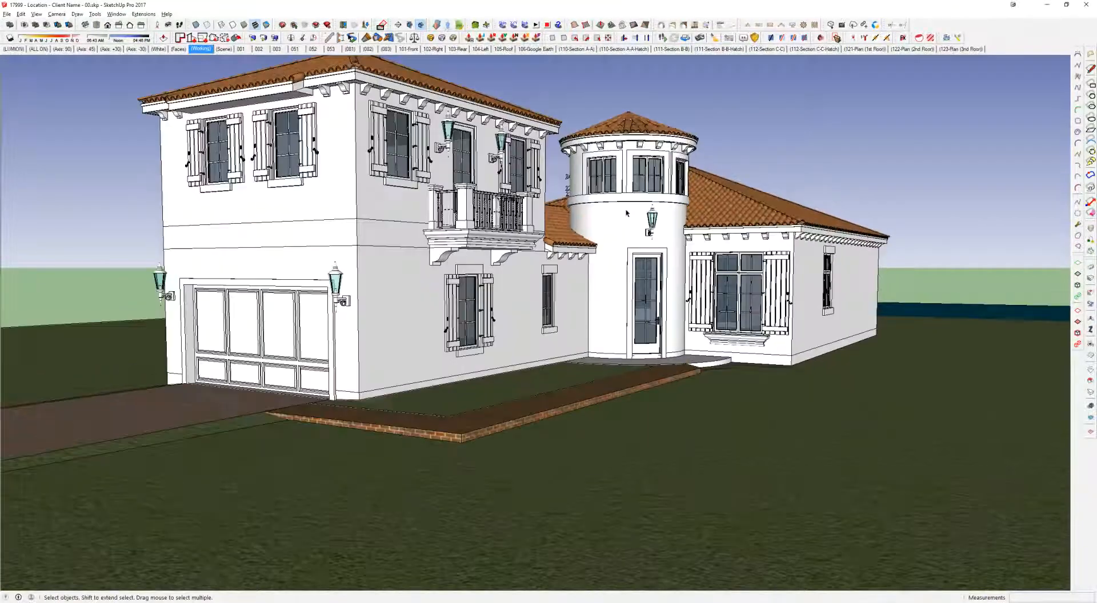
middle_drag(604, 244, 538, 327)
scroll(623, 337, up, 2)
shift+middle_drag(643, 355, 547, 355)
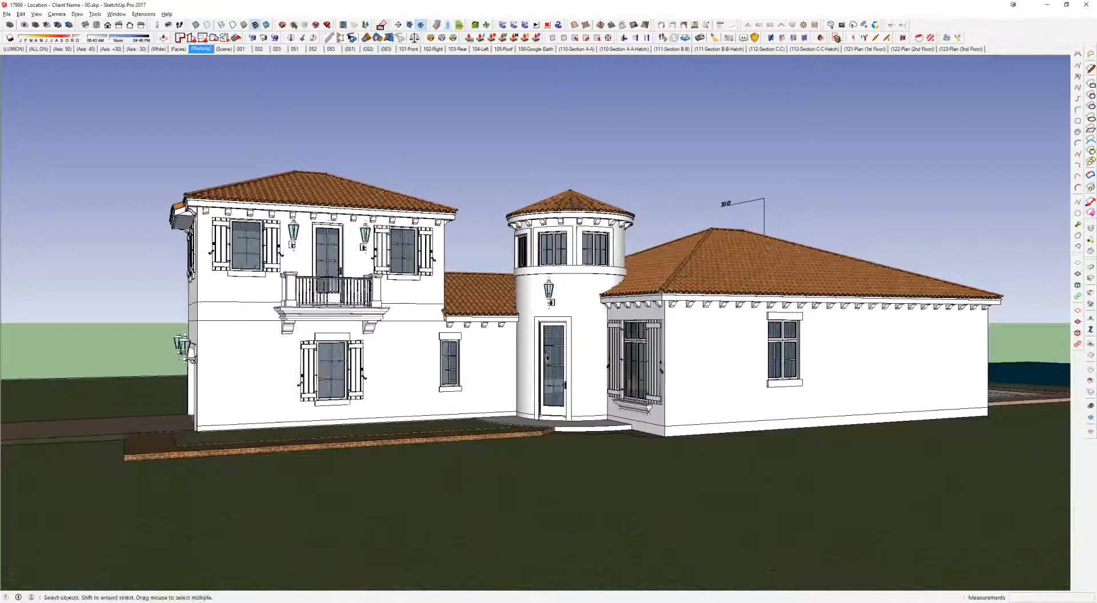
- Switch to the scene with the entourage, fit the whole model in view and examine the landscaped site from above
click(226, 49)
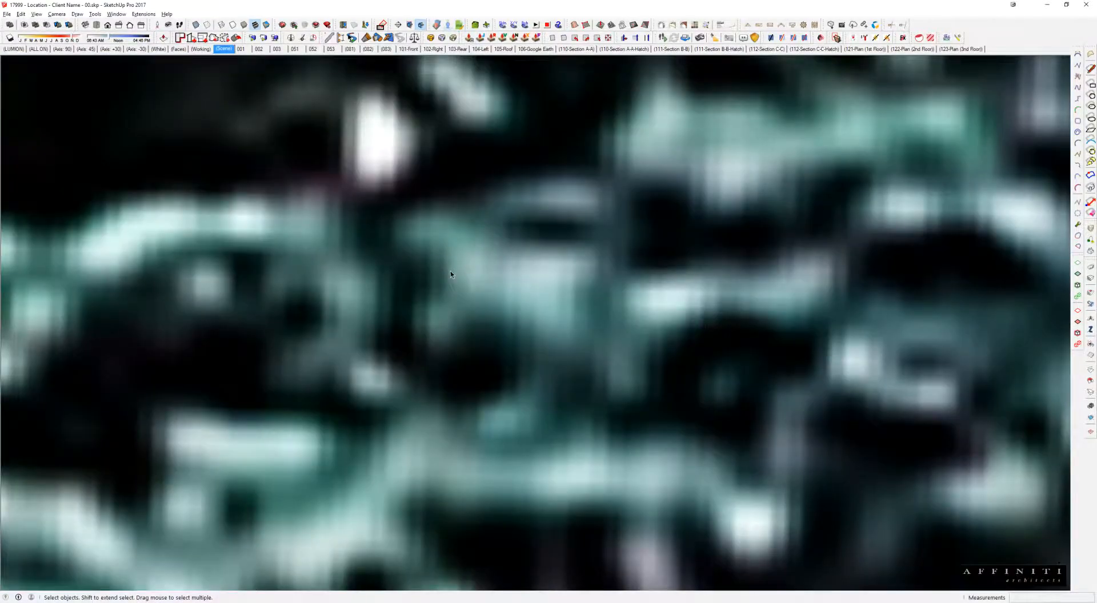
scroll(538, 254, up, 2)
key(shift+z)
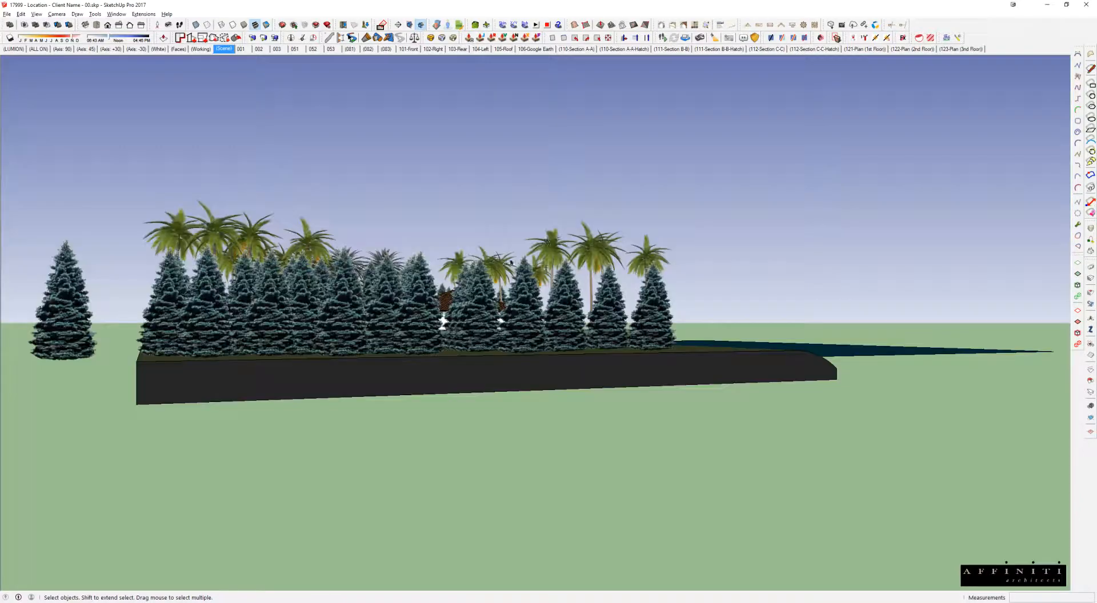
middle_drag(420, 255, 417, 320)
scroll(417, 320, up, 4)
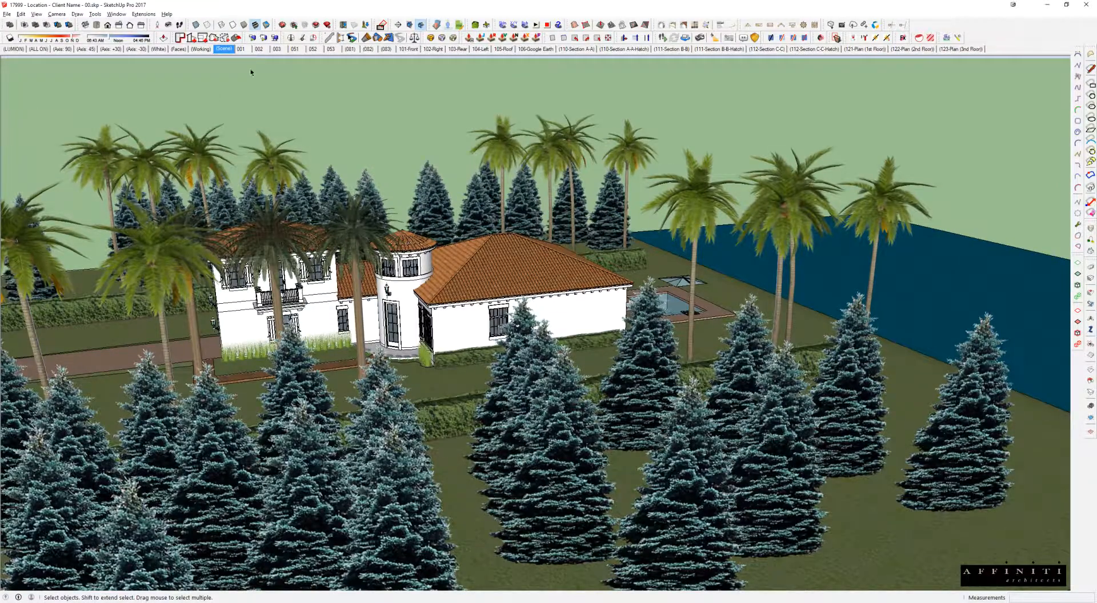
middle_drag(377, 264, 371, 220)
scroll(365, 257, up, 4)
click(224, 49)
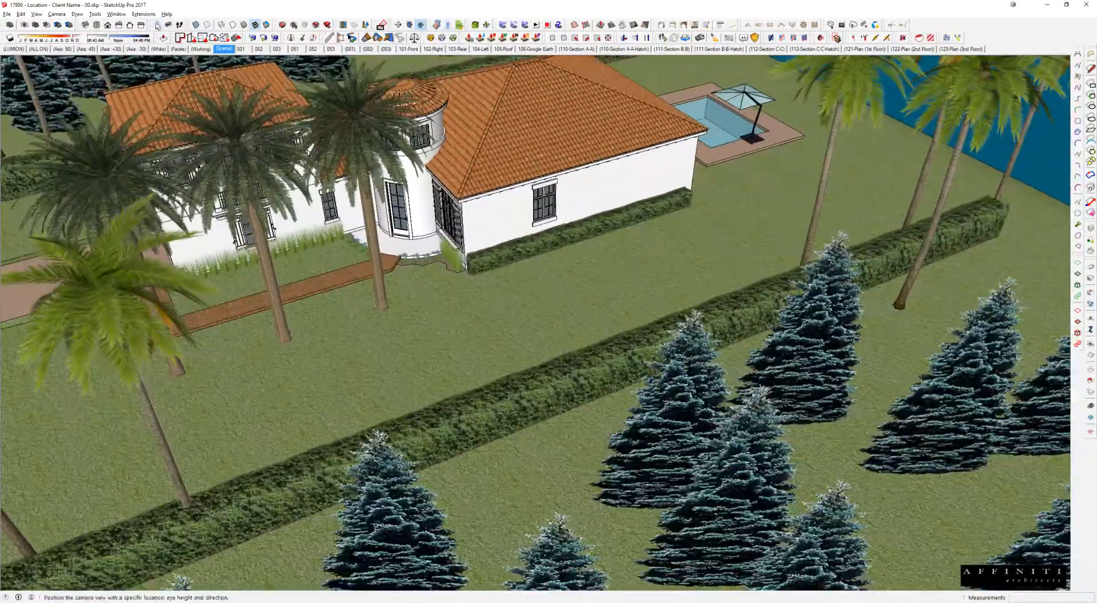
- Position the camera on the side lawn at 5' 6" eye height and look toward the house's front entry
click(158, 26)
middle_drag(406, 346, 572, 457)
click(572, 457)
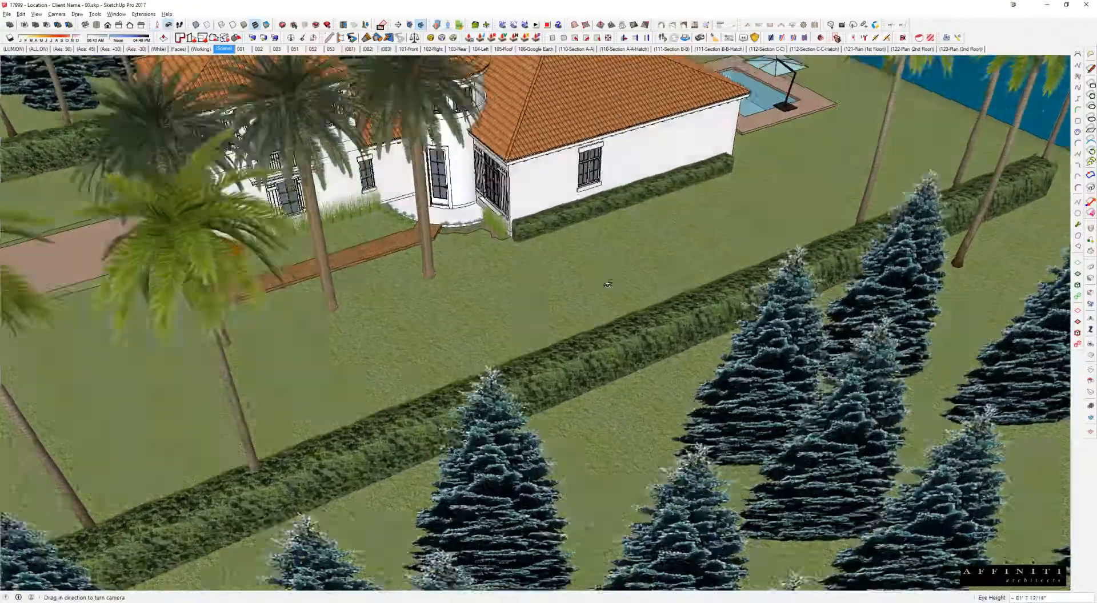
drag(498, 240, 382, 231)
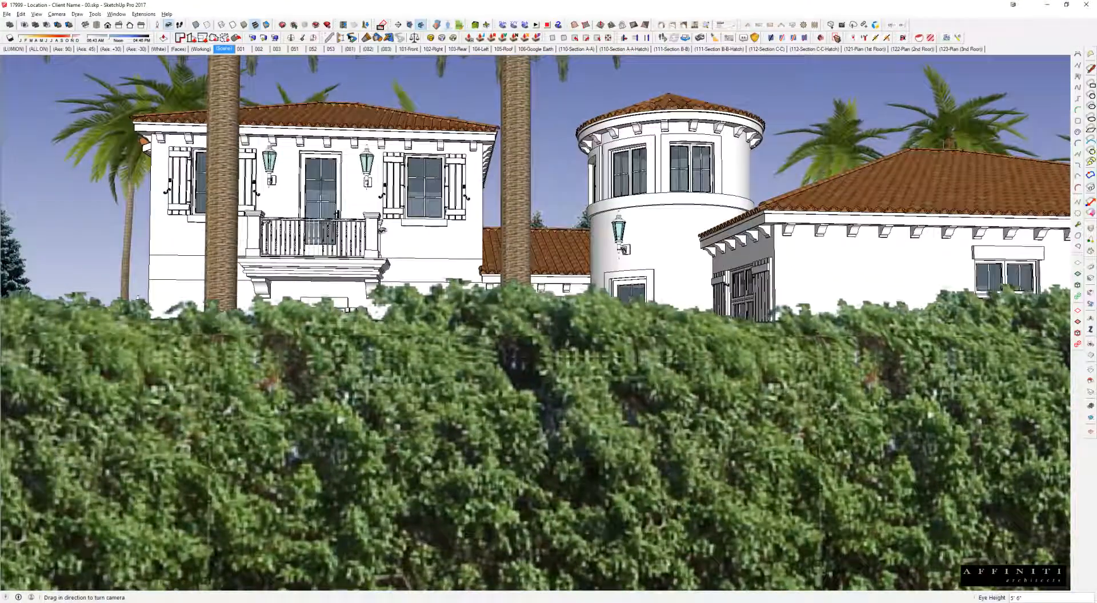
middle_drag(623, 260, 708, 287)
drag(523, 307, 612, 290)
key(space)
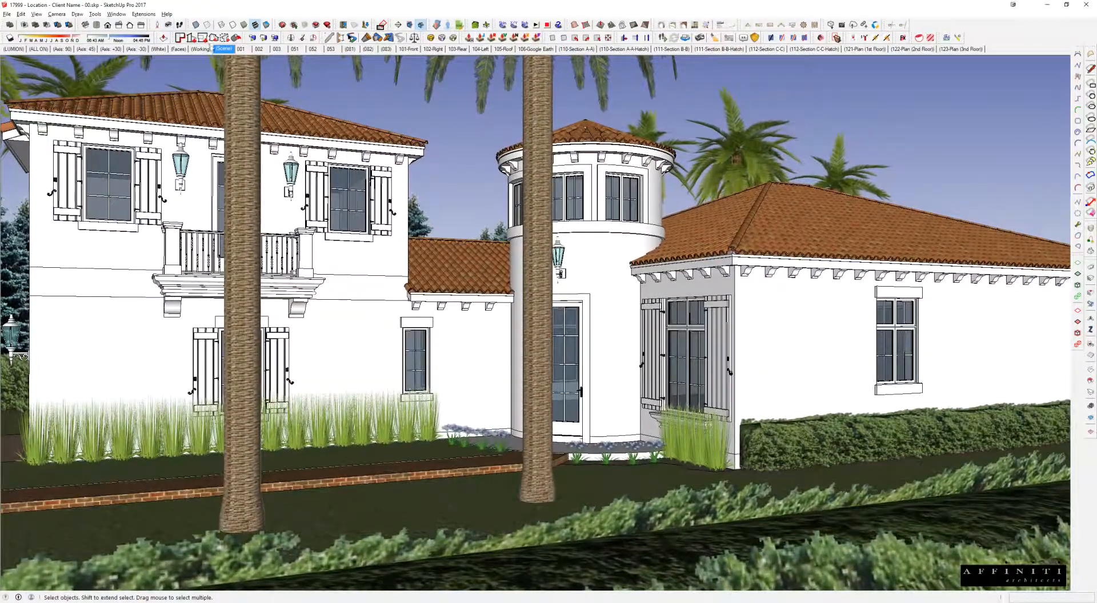
- Open the entourage group for editing and move the row of dark palms beside the front walkway farther out onto the lawn
click(225, 49)
click(225, 49)
middle_drag(503, 321, 675, 327)
scroll(686, 325, down, 2)
scroll(655, 330, down, 3)
scroll(658, 286, up, 3)
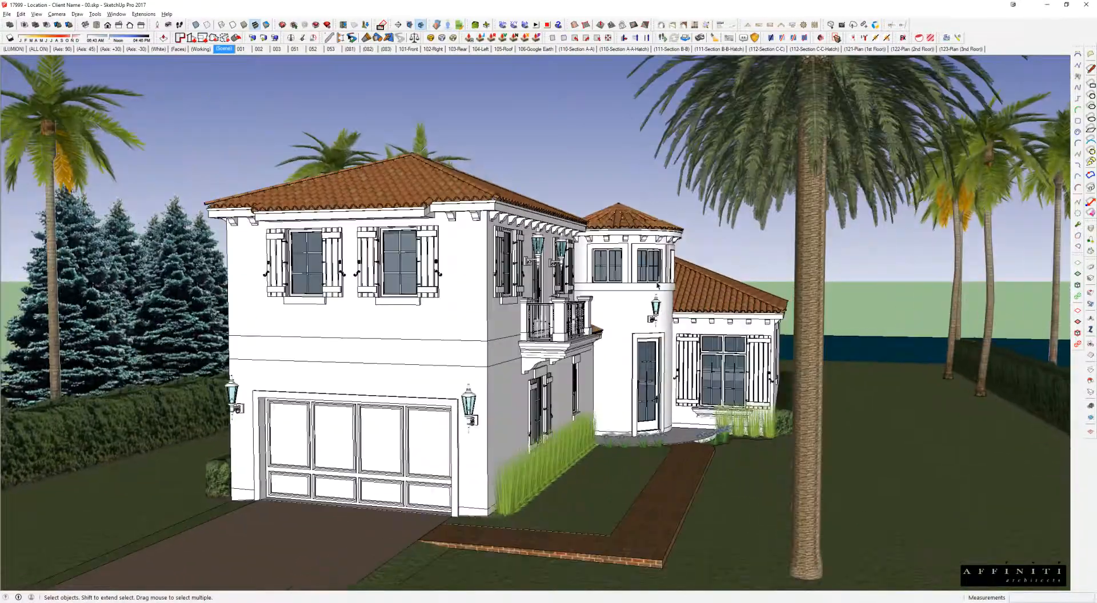
click(809, 314)
scroll(794, 286, up, 2)
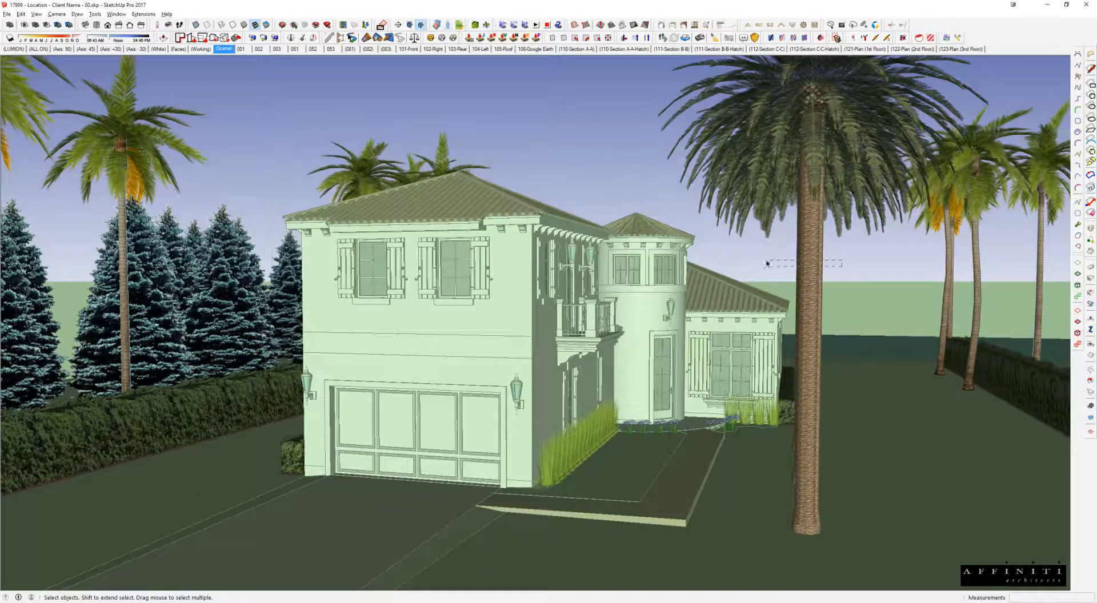
double_click(814, 267)
drag(859, 248, 760, 269)
scroll(832, 272, down, 2)
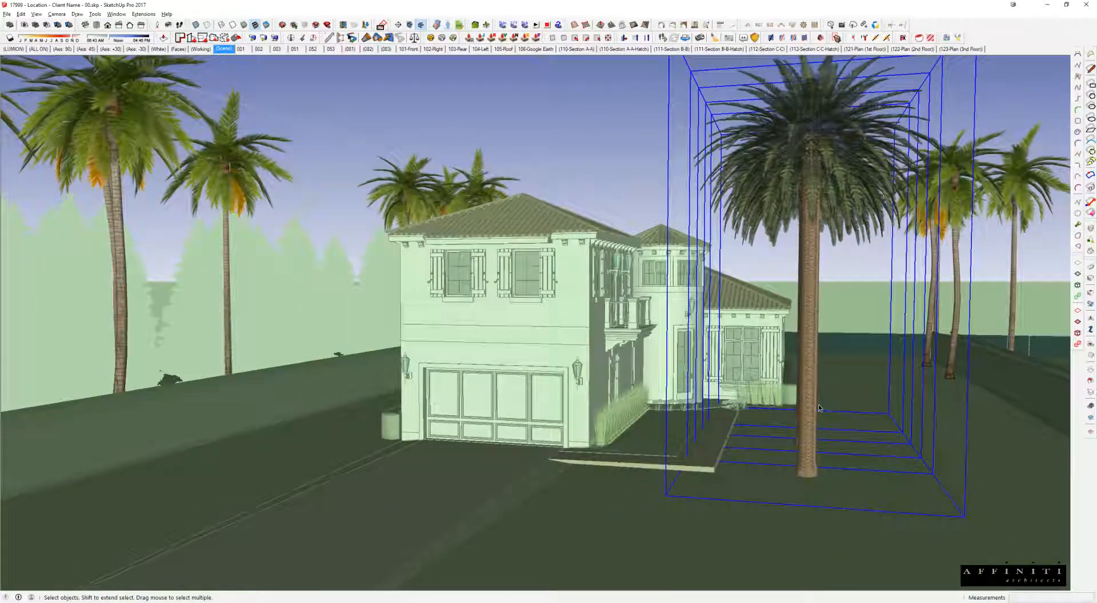
middle_drag(832, 272, 837, 461)
key(m)
click(778, 479)
click(855, 483)
- Copy the row of dark palms across the driveway to the hedge side of the garage and leave group editing
key(ctrl)
click(939, 524)
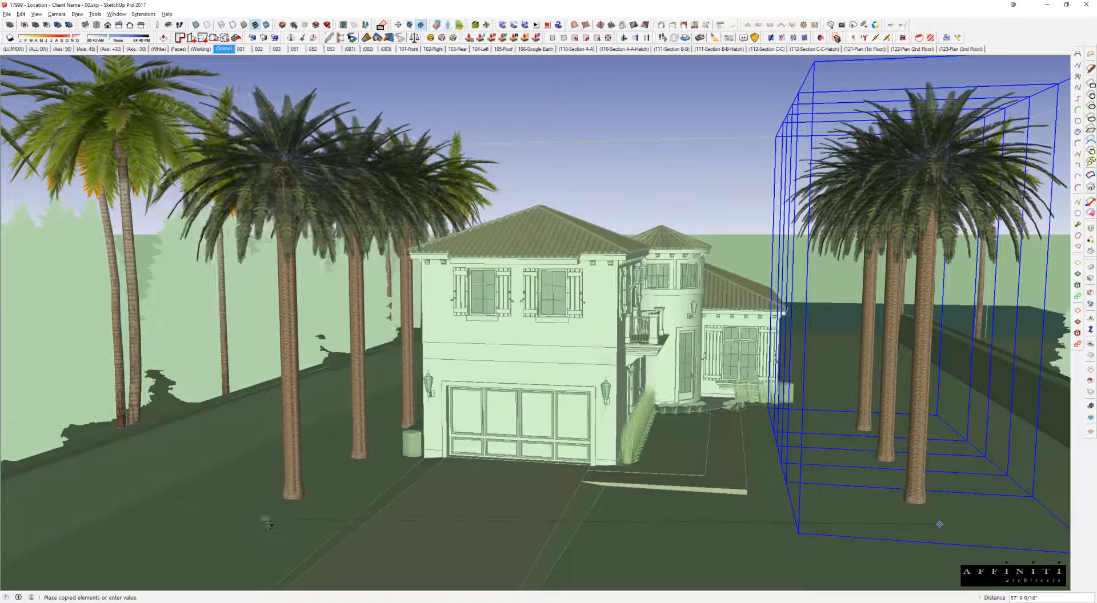
click(293, 481)
key(space)
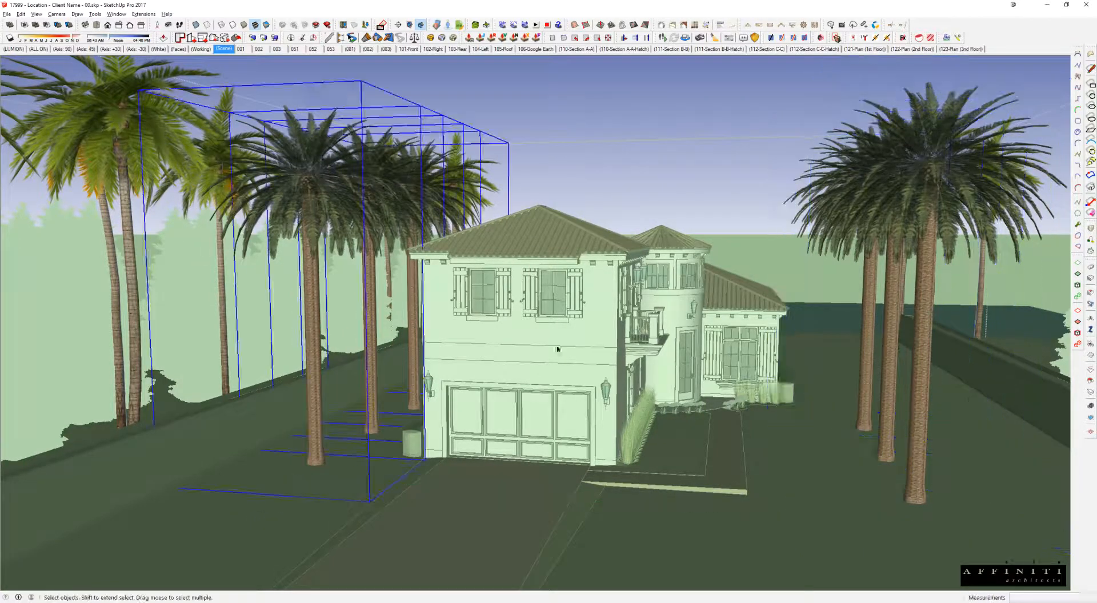
click(573, 188)
key(Escape)
scroll(595, 284, up, 2)
middle_drag(595, 284, 497, 289)
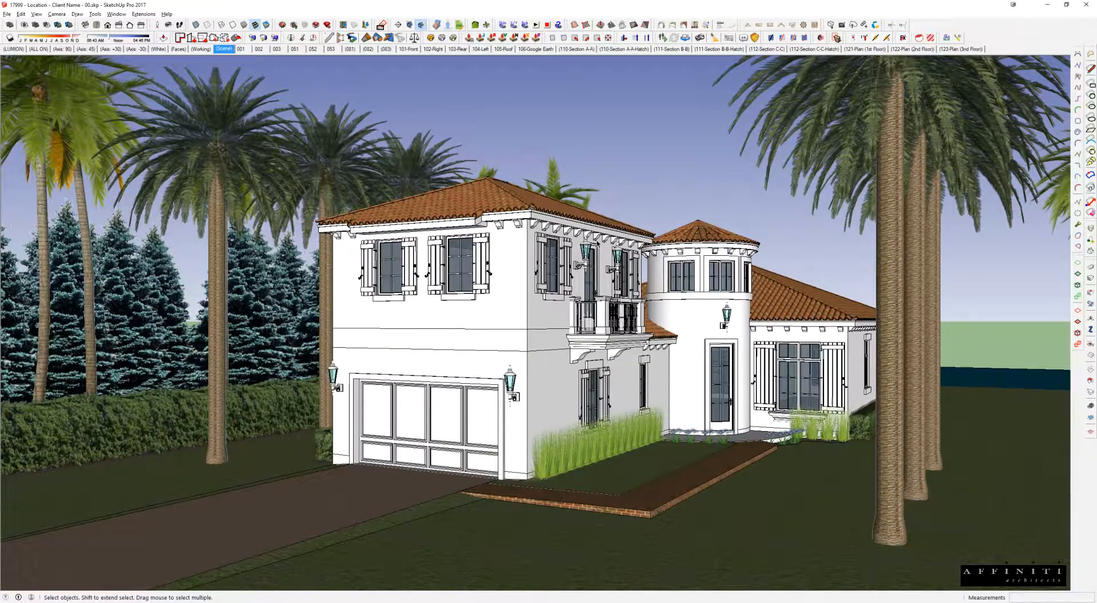
middle_drag(646, 159, 798, 284)
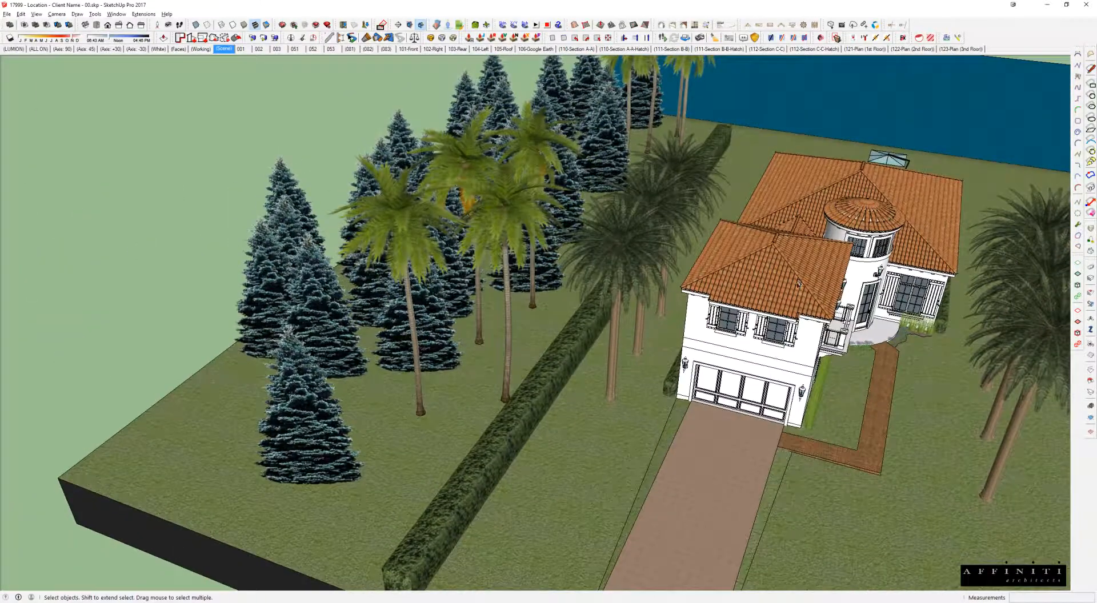
- Switch to File Explorer and open the SU BLOCKS folder in the SKP graphics library
middle_drag(503, 252, 917, 248)
key(r)
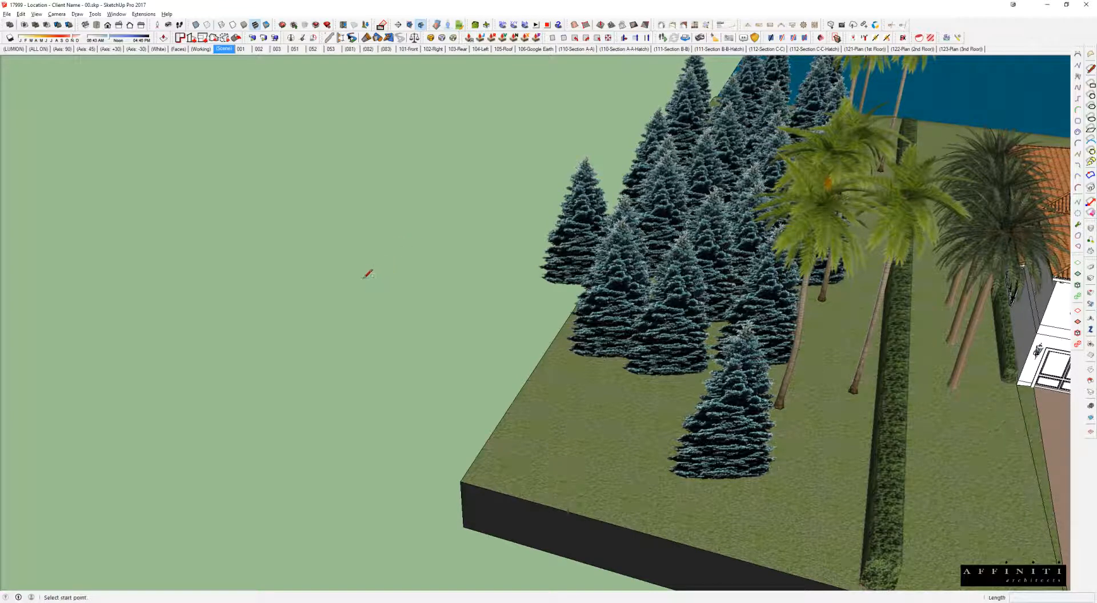
key(alt+Tab)
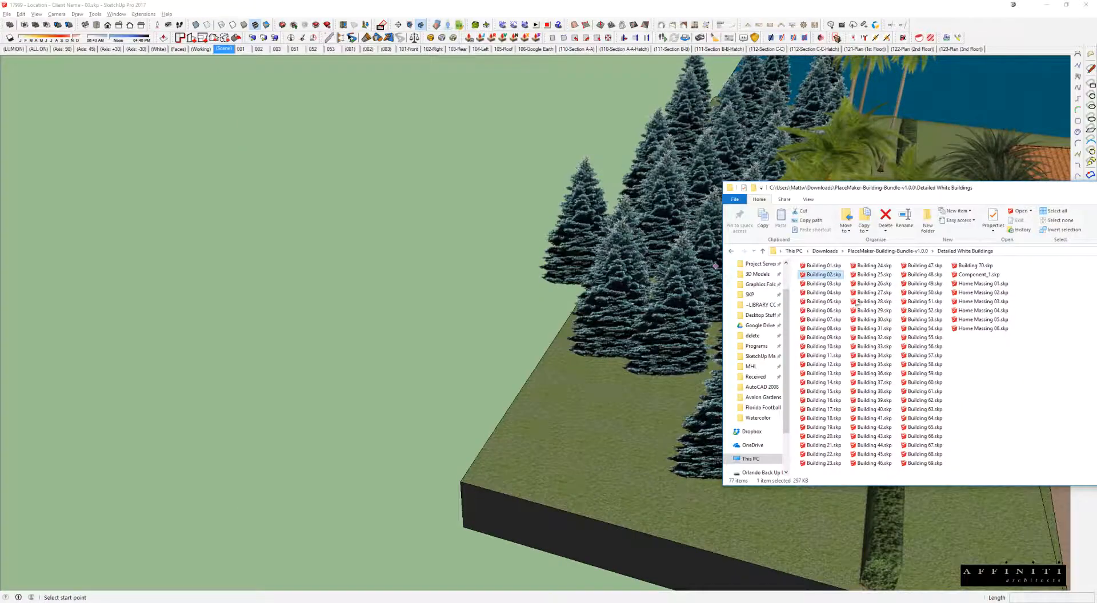
scroll(754, 286, up, 2)
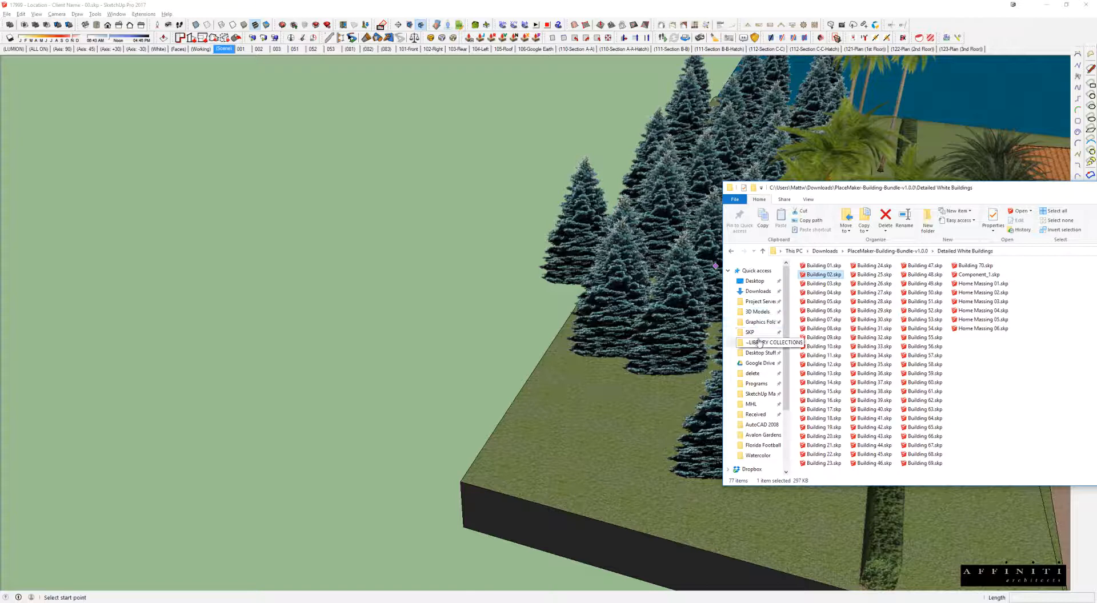
click(760, 342)
drag(1018, 190, 865, 167)
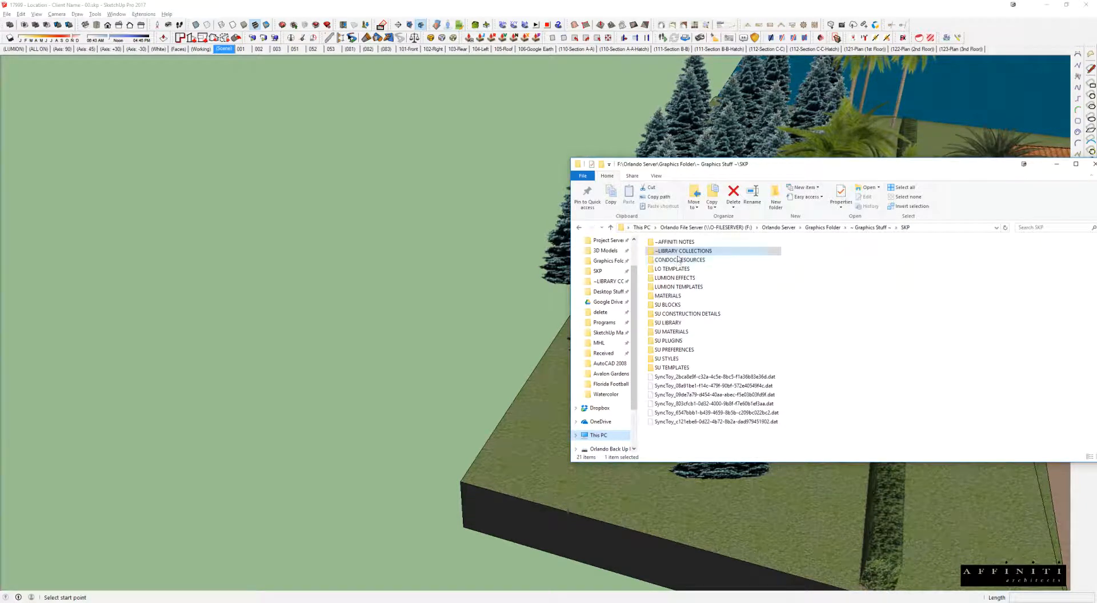
click(673, 305)
double_click(673, 306)
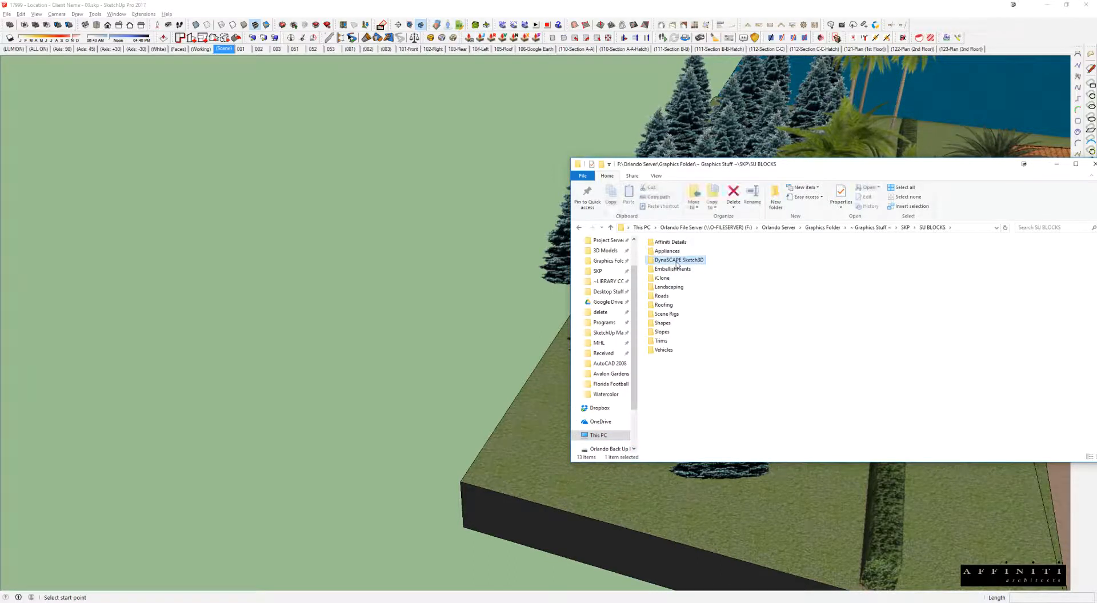
- Browse to the 2D Images folder of DynaSCAPE Sketch3D Tropicals and preview the Aglaonema commutatum 'Fransher' image
double_click(674, 262)
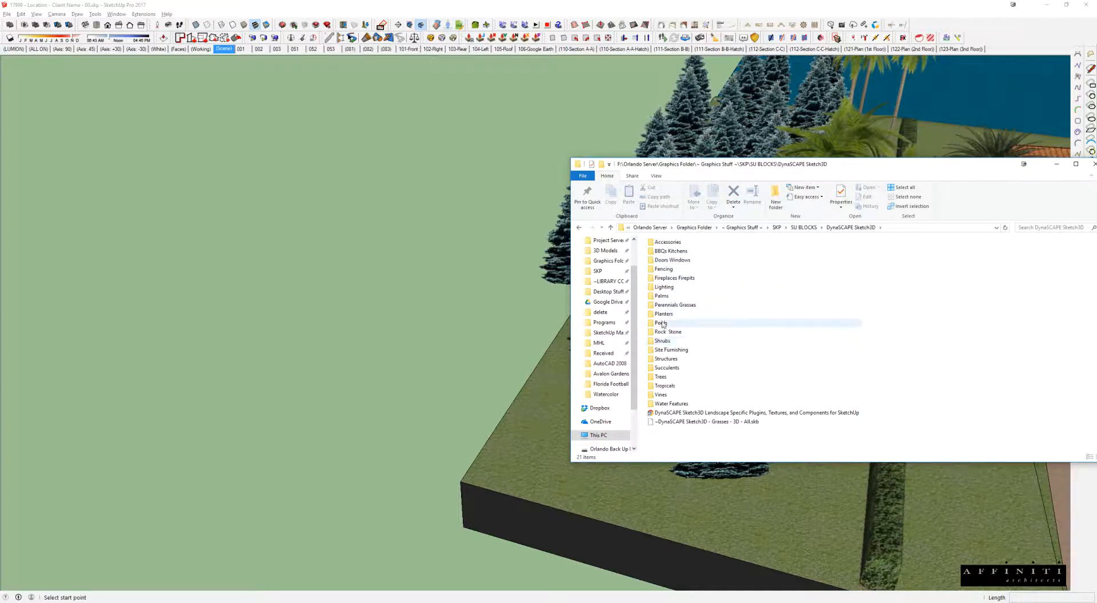
double_click(665, 386)
double_click(658, 243)
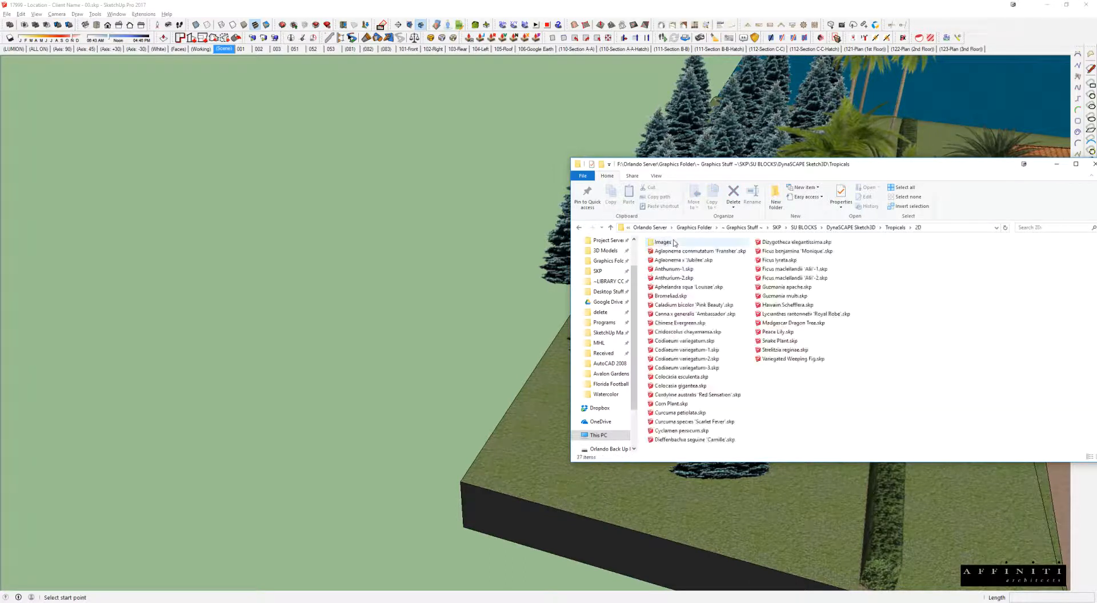
double_click(663, 243)
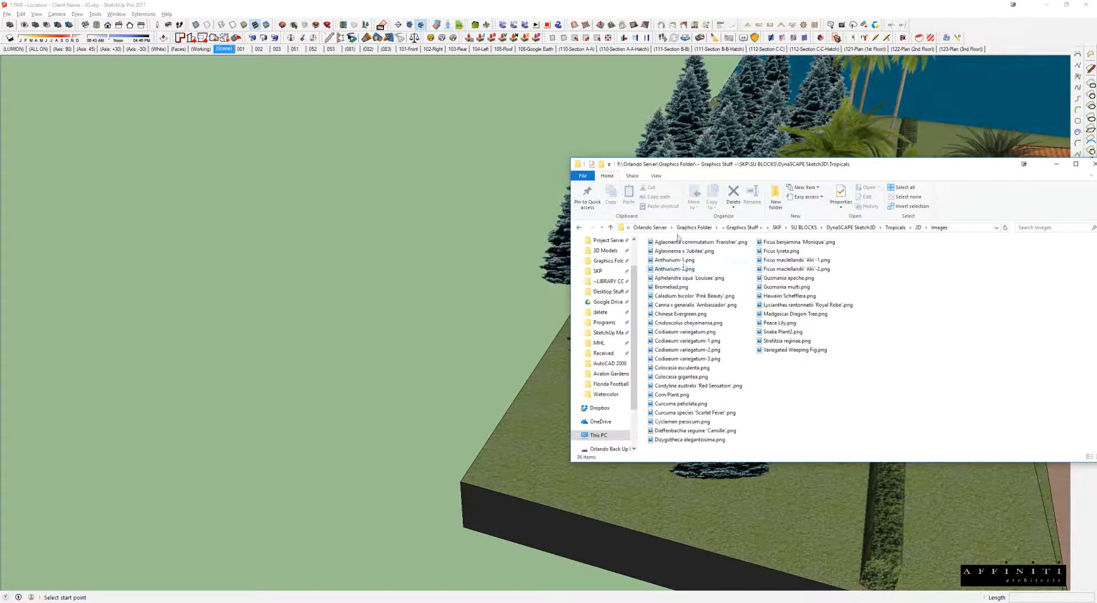
double_click(680, 242)
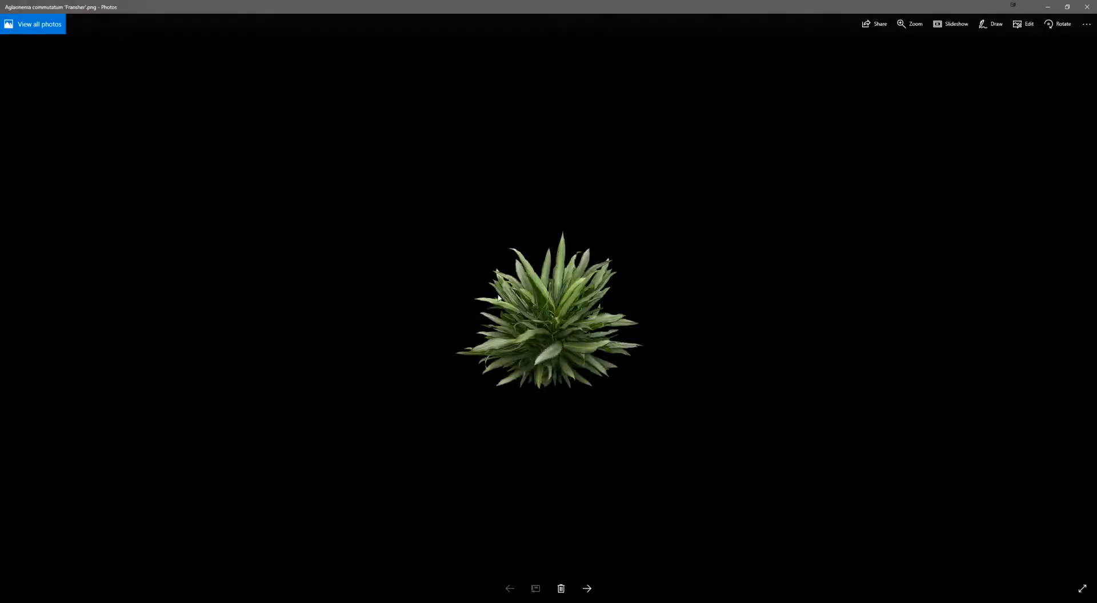
click(1086, 8)
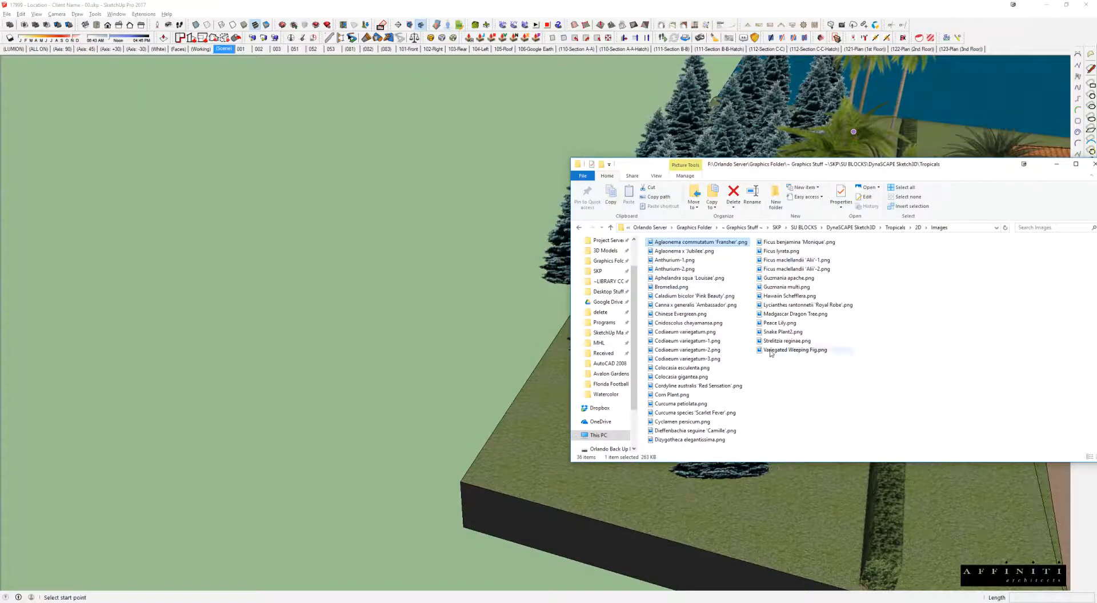
- Try to bring the Codiaeum variegatum-3.png image into the empty area beside the site
click(798, 350)
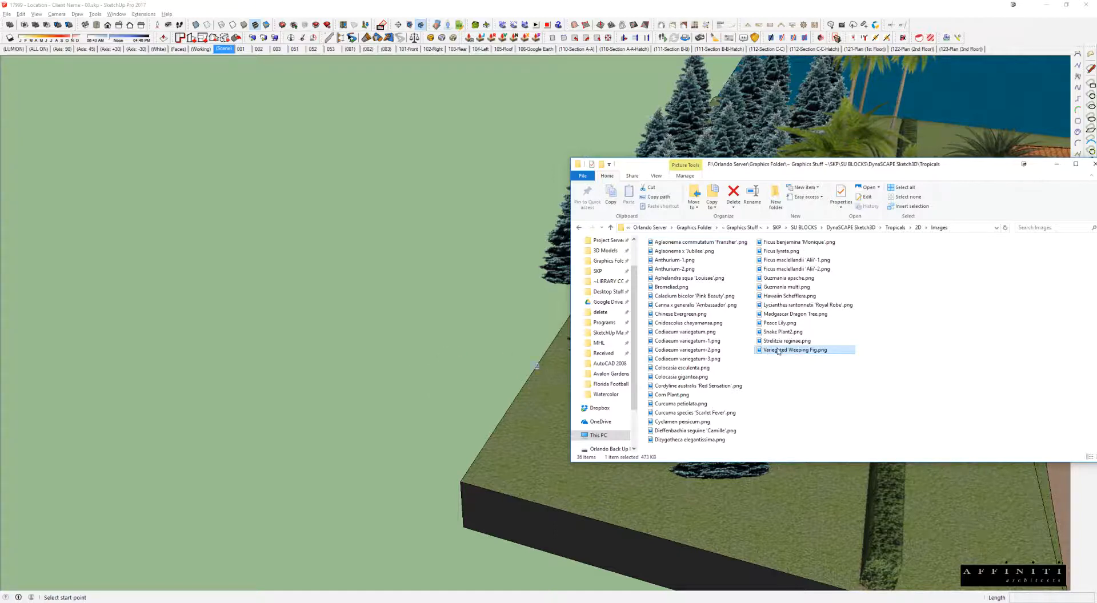
drag(722, 358, 373, 359)
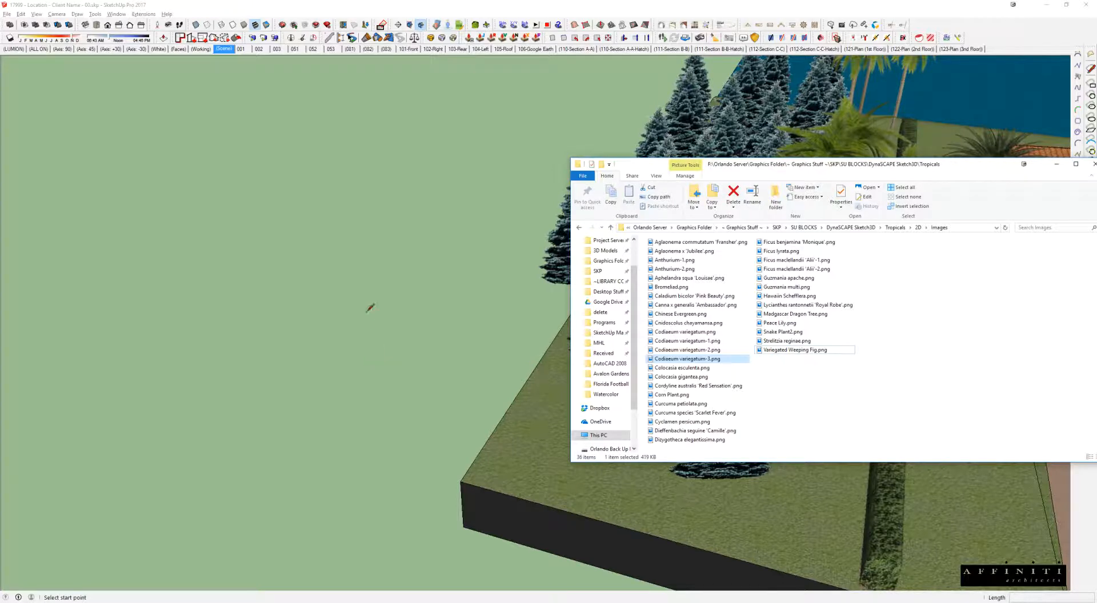
middle_drag(367, 312, 395, 337)
key(space)
middle_drag(485, 366, 558, 351)
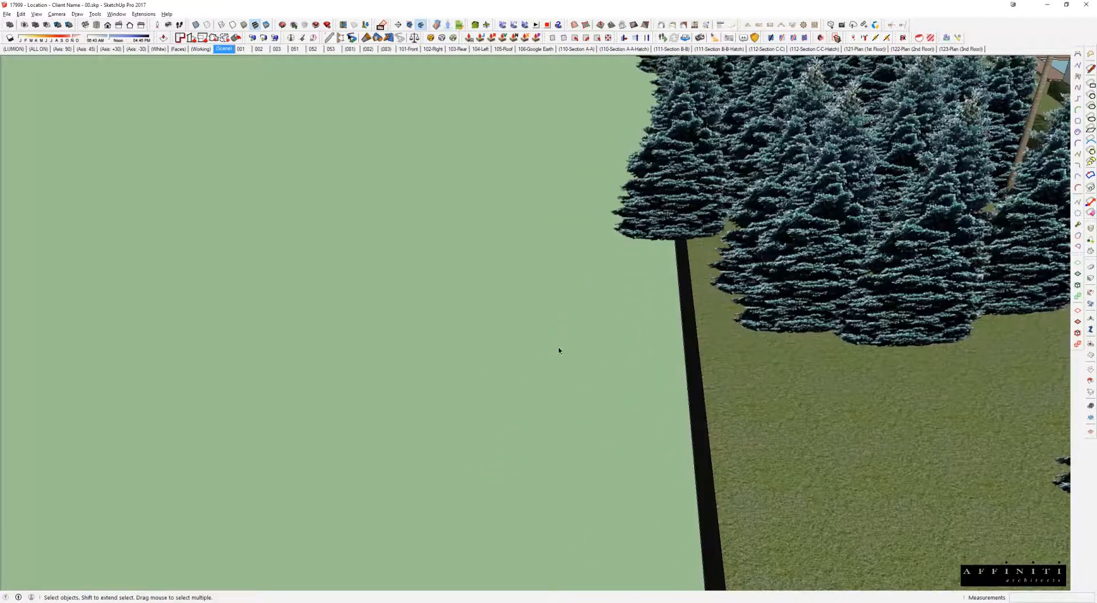
middle_drag(368, 355, 342, 352)
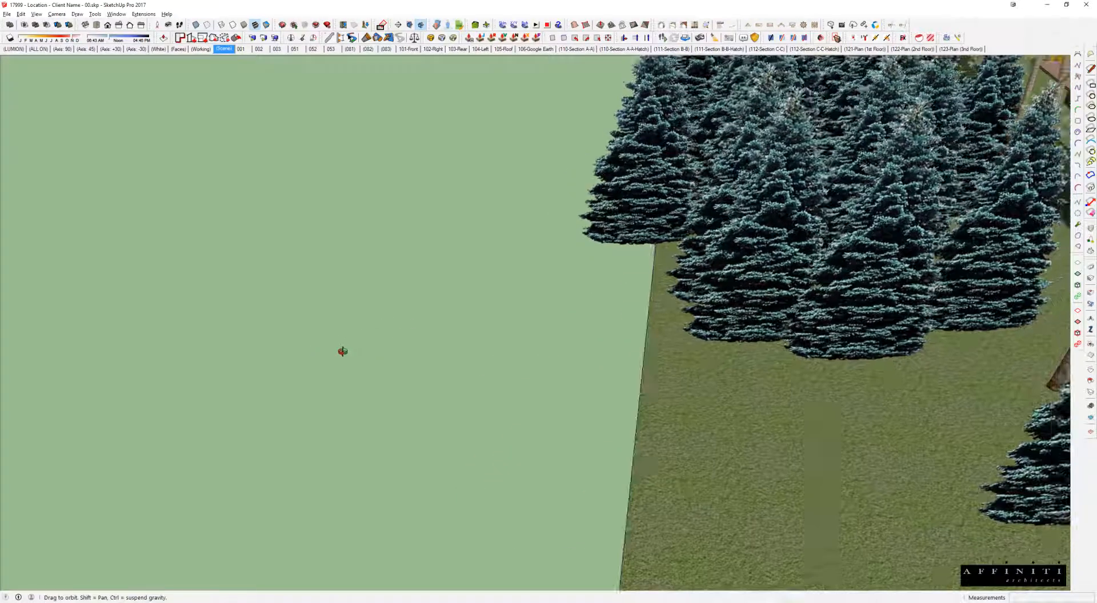
- Try to bring the Variegated Weeping Fig.png image from the Tropicals images folder into the empty area beside the site
key(alt+Tab)
click(760, 350)
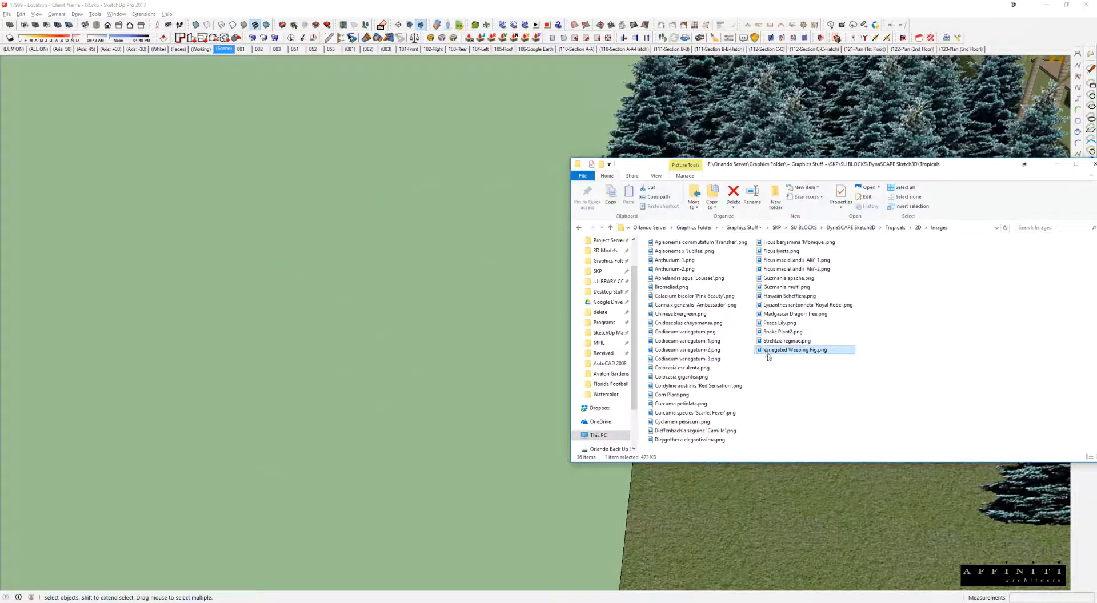
click(867, 330)
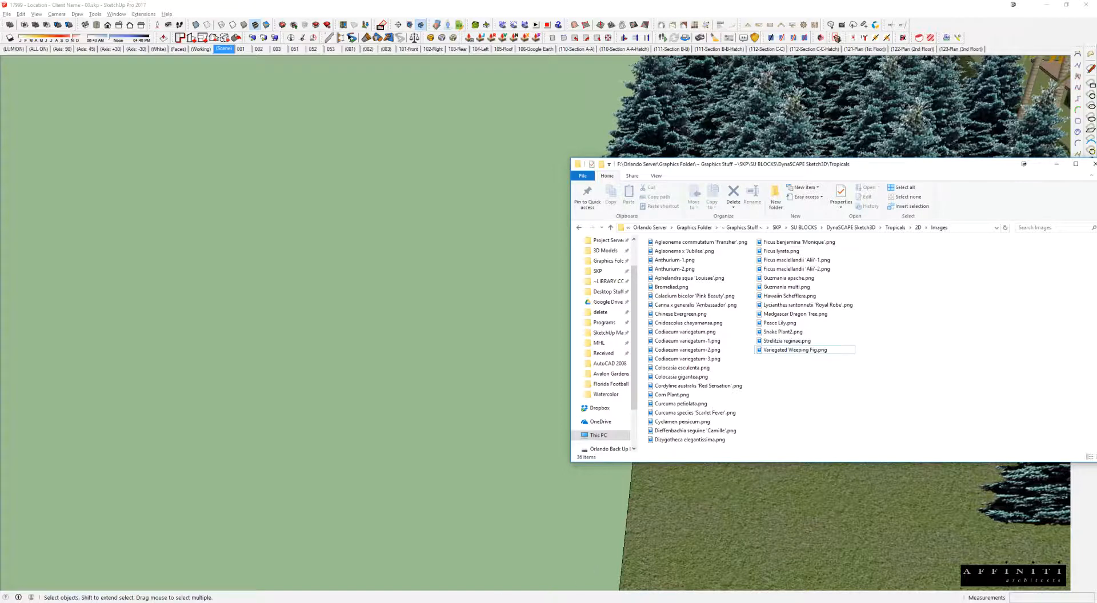
click(405, 602)
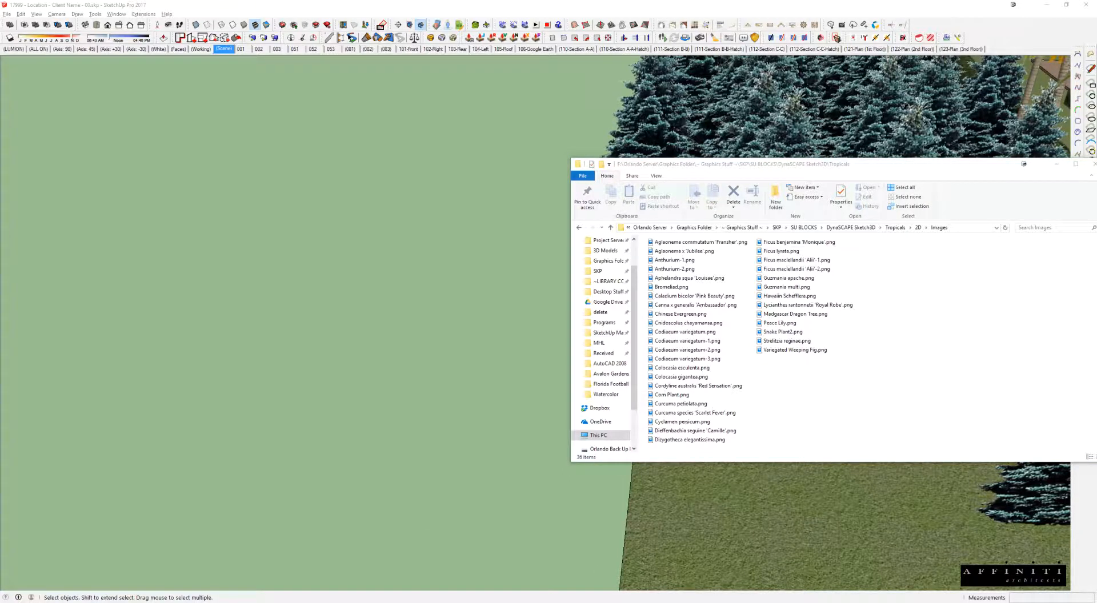
click(844, 343)
click(803, 351)
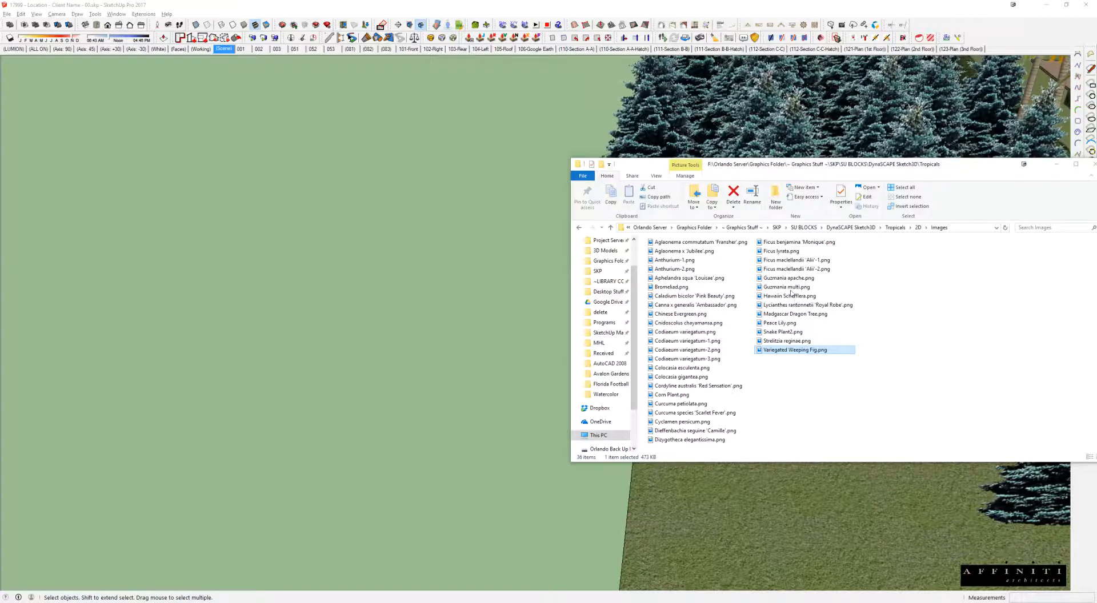
click(916, 412)
click(791, 352)
click(275, 352)
- Start an import and browse to the 2D Images folder of the DynaSCAPE Sketch3D Trees library
mouse_move(374, 332)
middle_down()
mouse_move(328, 319)
mouse_move(496, 218)
mouse_move(743, 240)
middle_up()
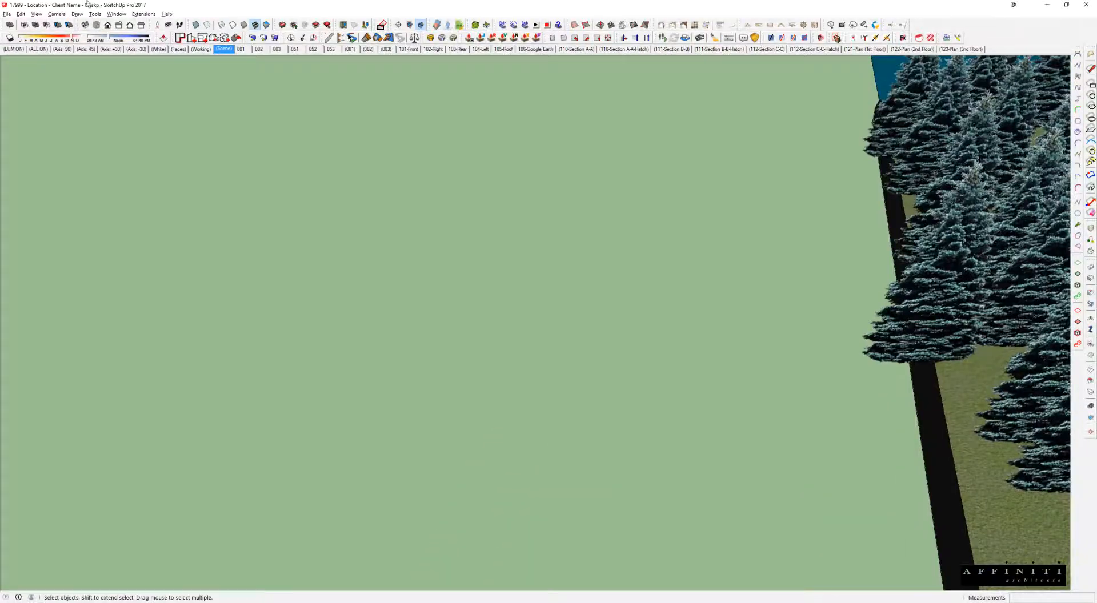
click(8, 15)
click(44, 139)
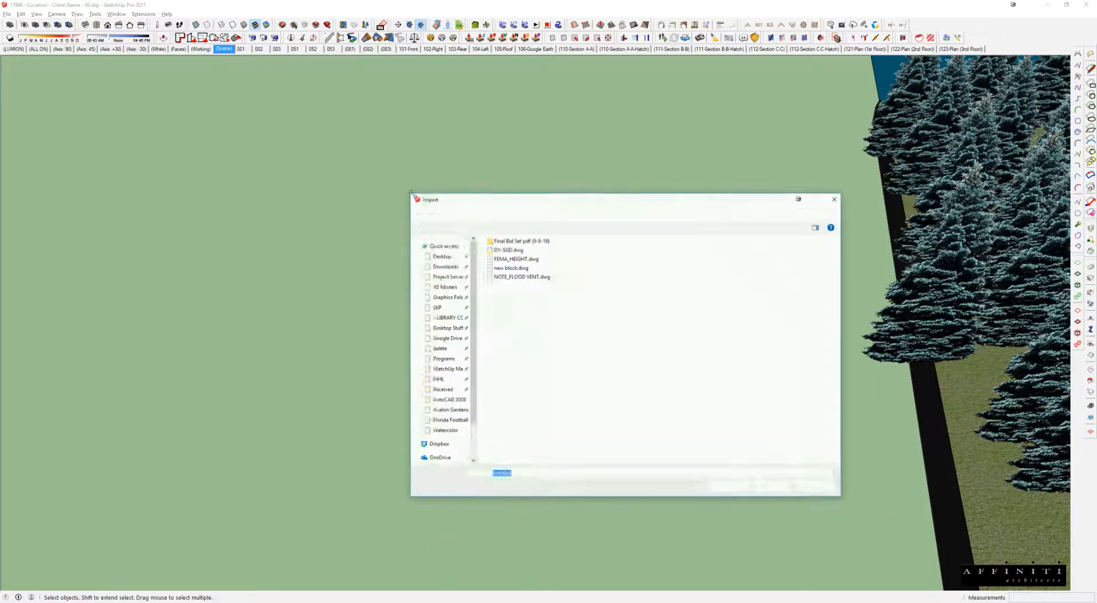
click(449, 301)
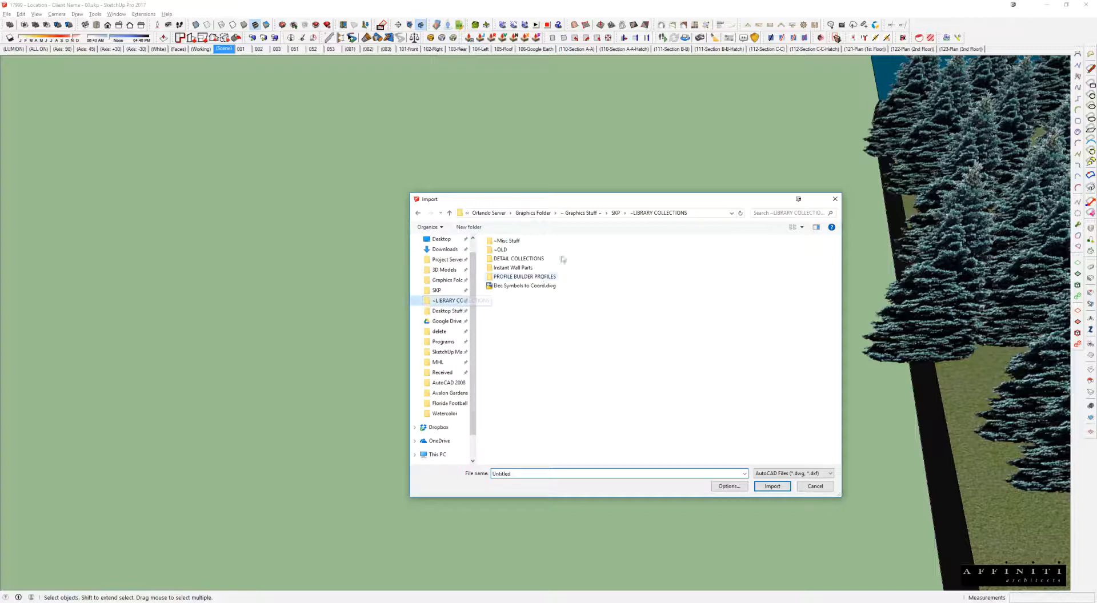
click(615, 213)
double_click(506, 304)
double_click(507, 259)
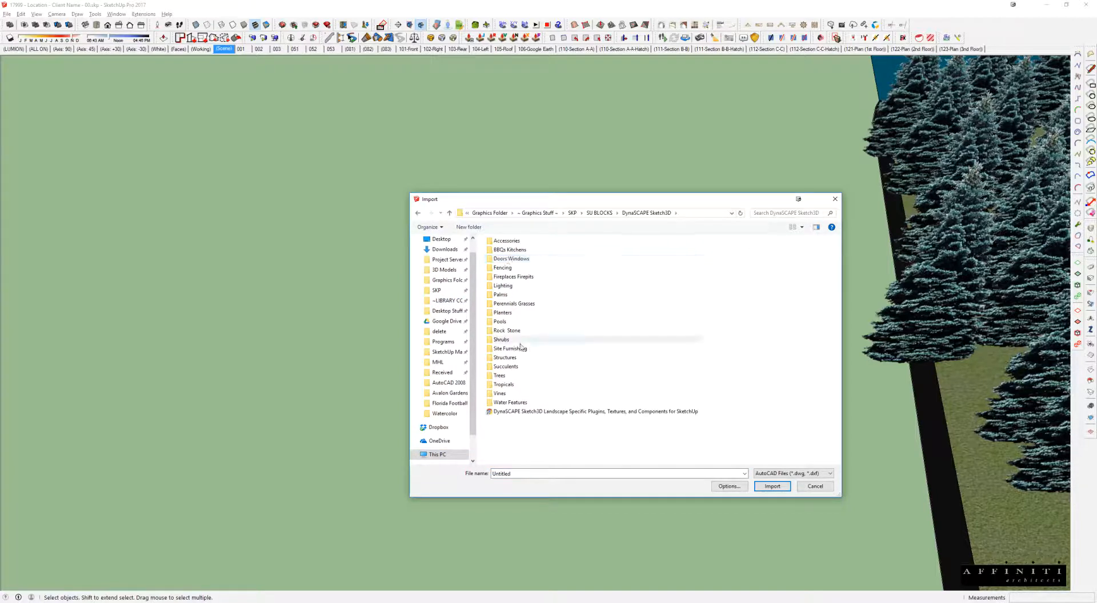
double_click(500, 376)
double_click(495, 242)
double_click(496, 244)
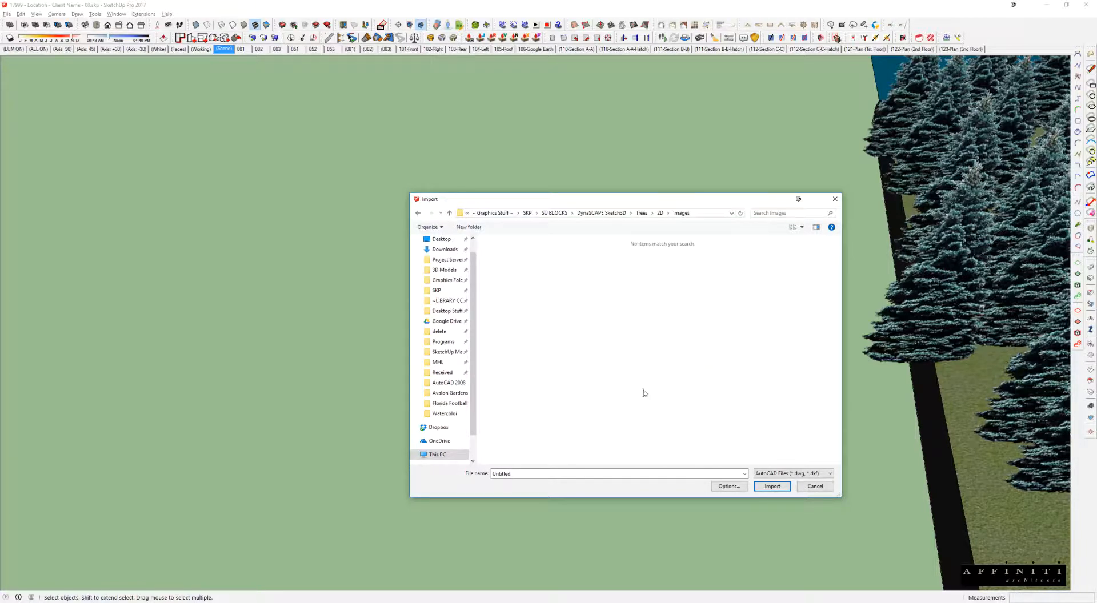
- Filter for Portable Network Graphics, import Abies concolor-Silver Fir.png as an image and place it flat on the empty ground beside the site
click(780, 474)
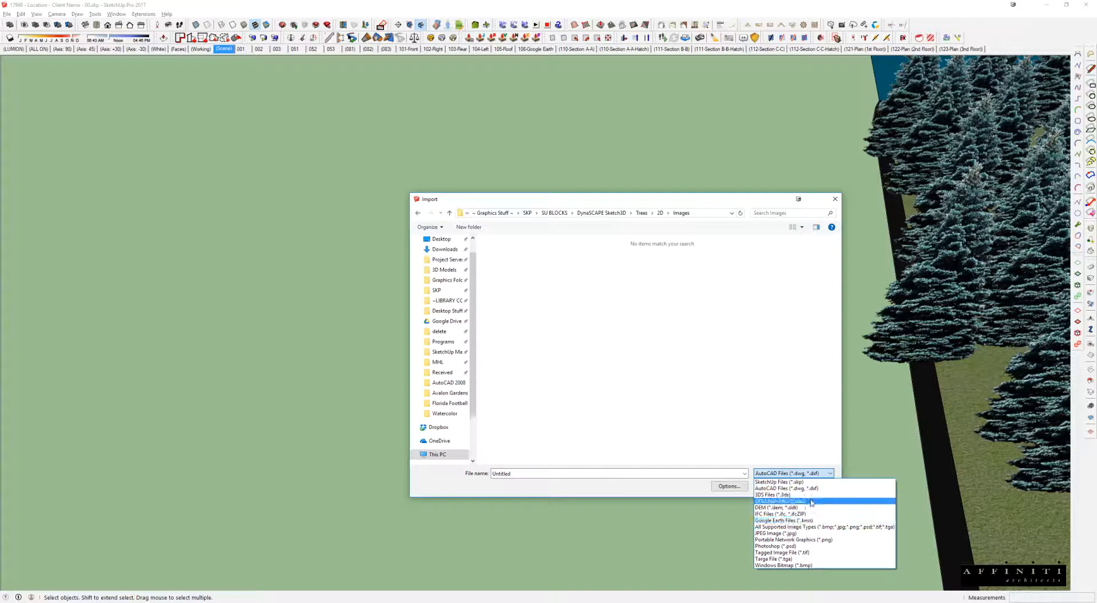
click(803, 540)
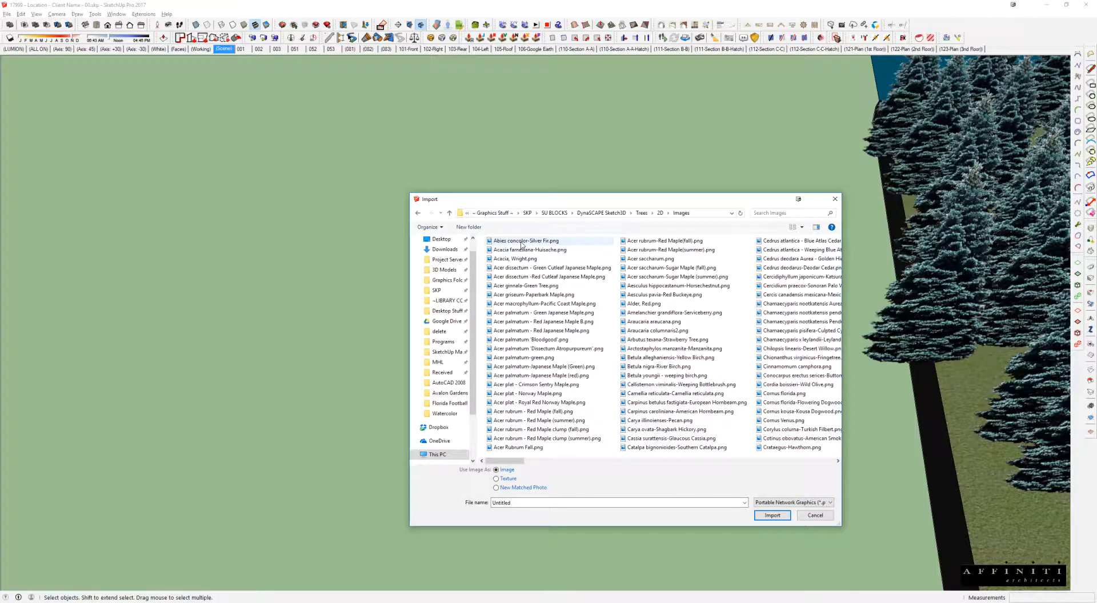
double_click(521, 242)
click(365, 278)
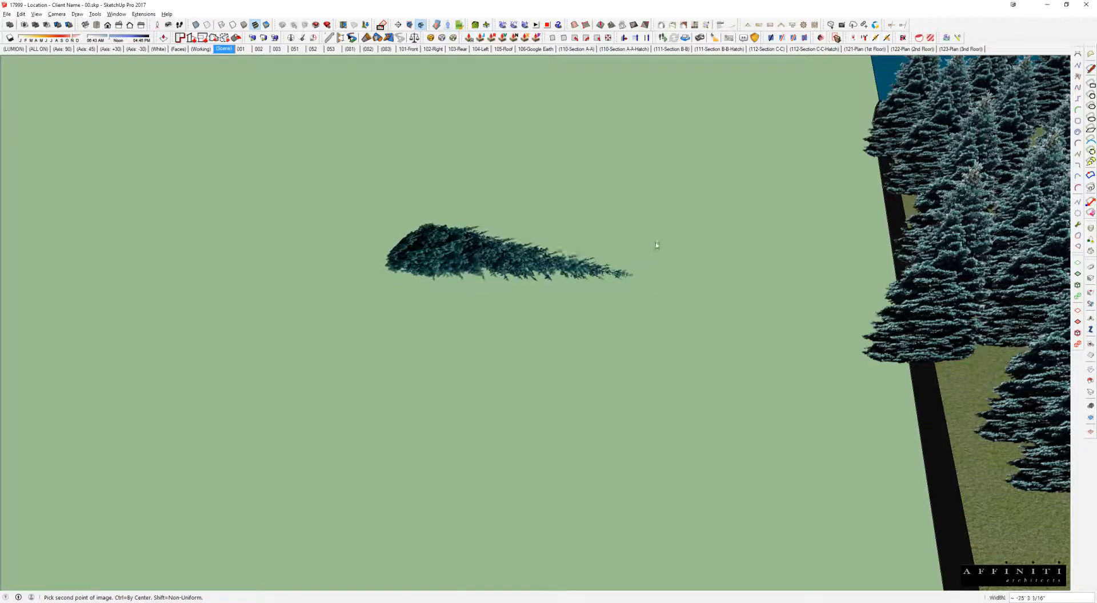
click(679, 238)
- Rotate the flat fir image on the ground so that its long side runs roughly along the site's edge
click(497, 242)
right_click(490, 241)
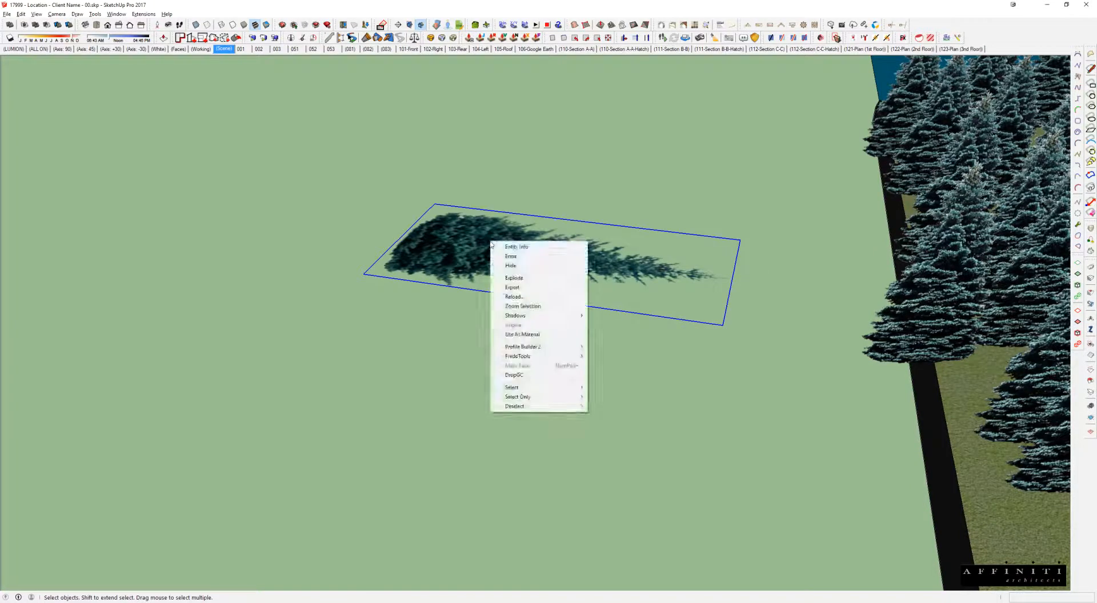
click(462, 264)
middle_drag(462, 264, 489, 262)
key(q)
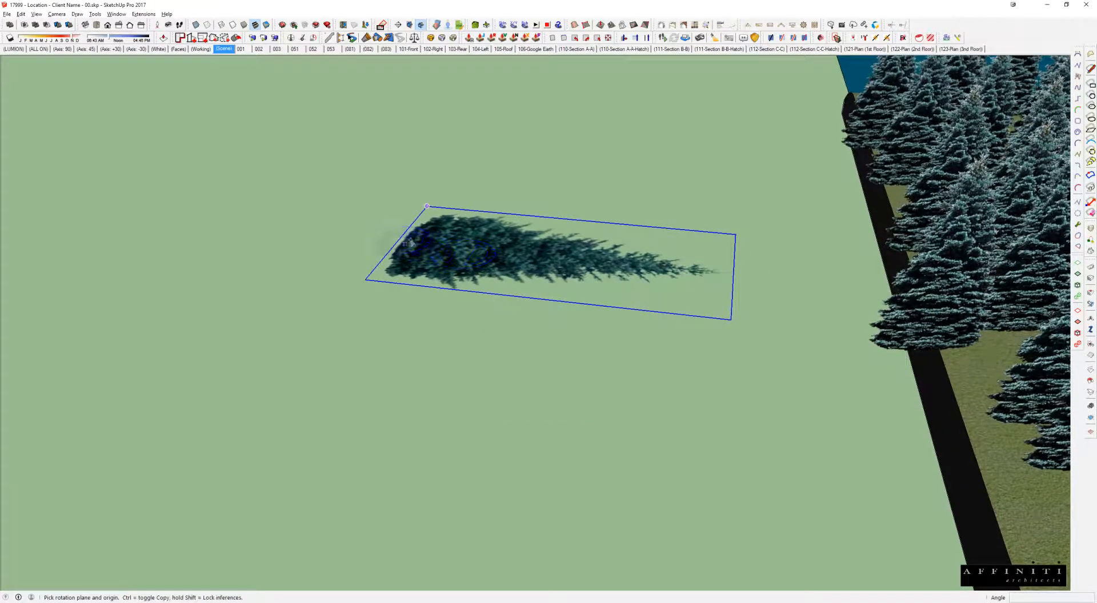
click(398, 240)
click(448, 255)
click(481, 199)
- Rotate the fir image 90 degrees about its base edge so that it stands upright
middle_drag(507, 200, 776, 203)
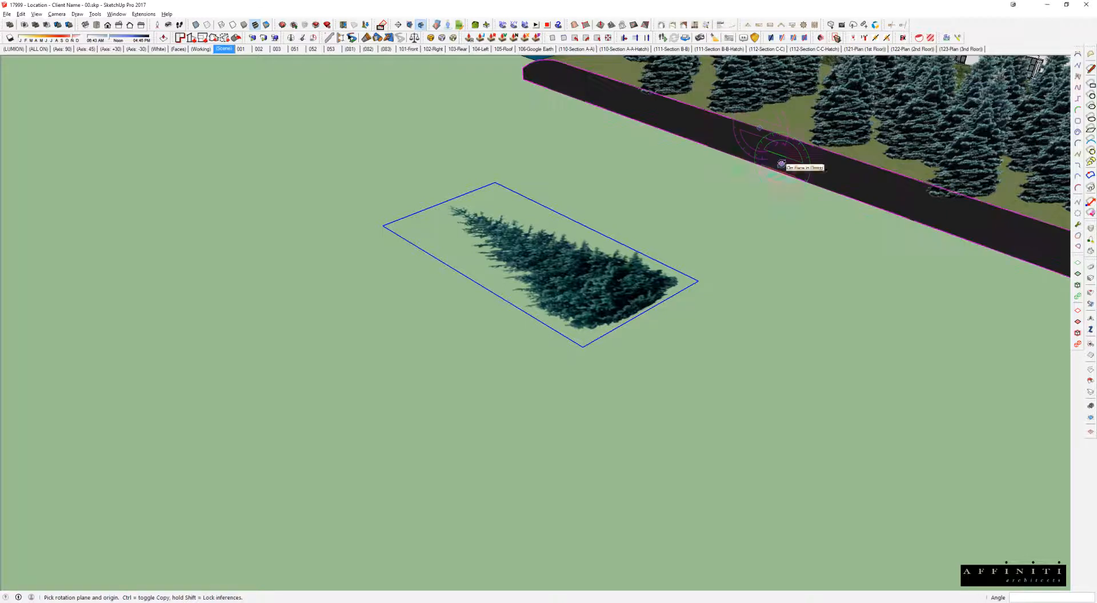
click(699, 279)
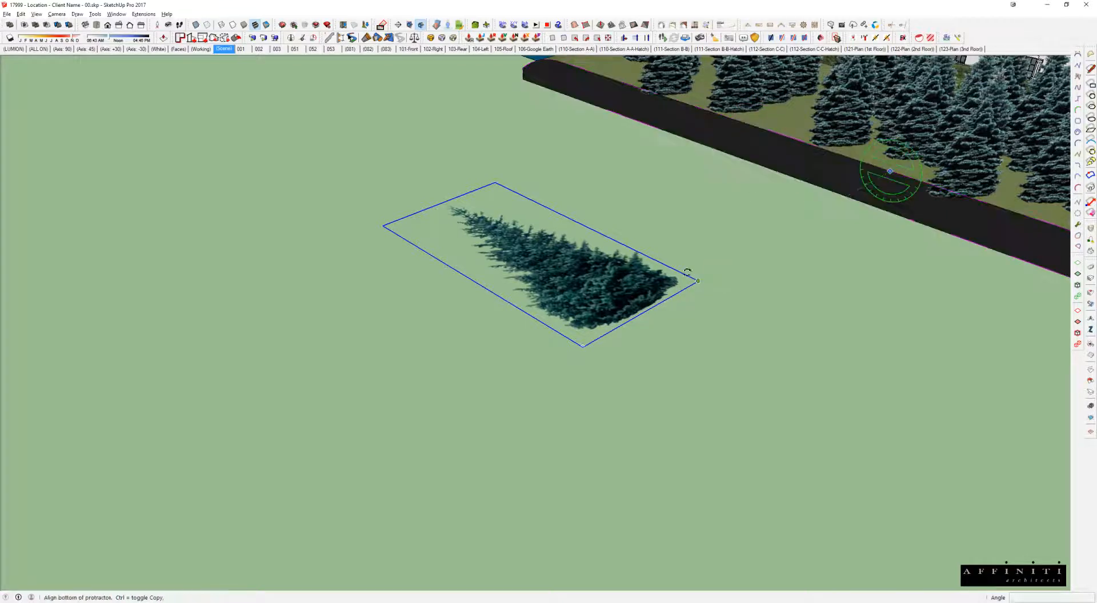
click(588, 224)
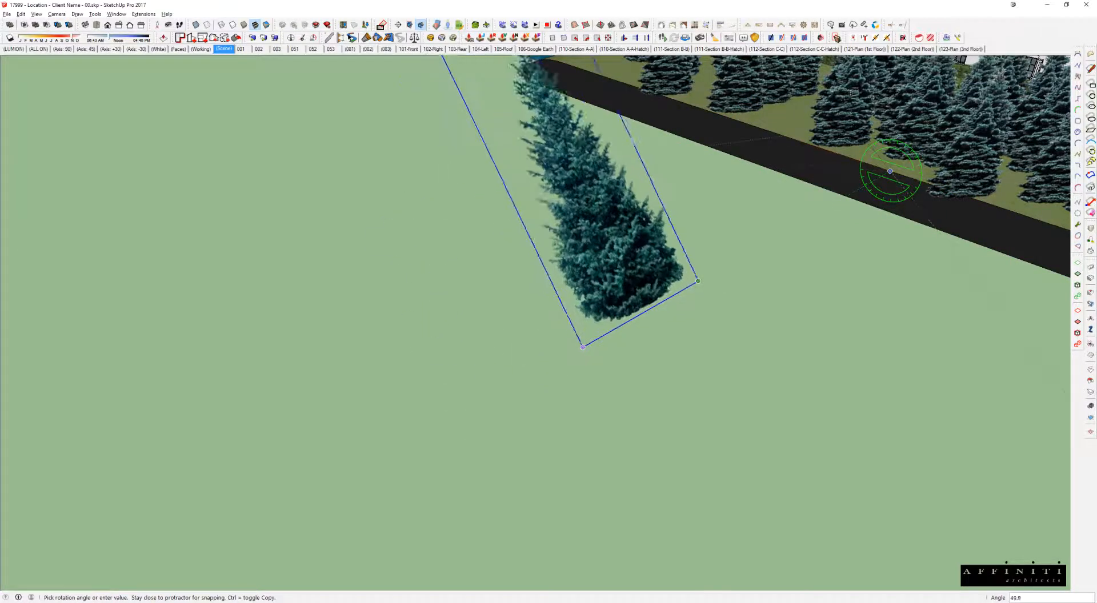
text(90)
key(Return)
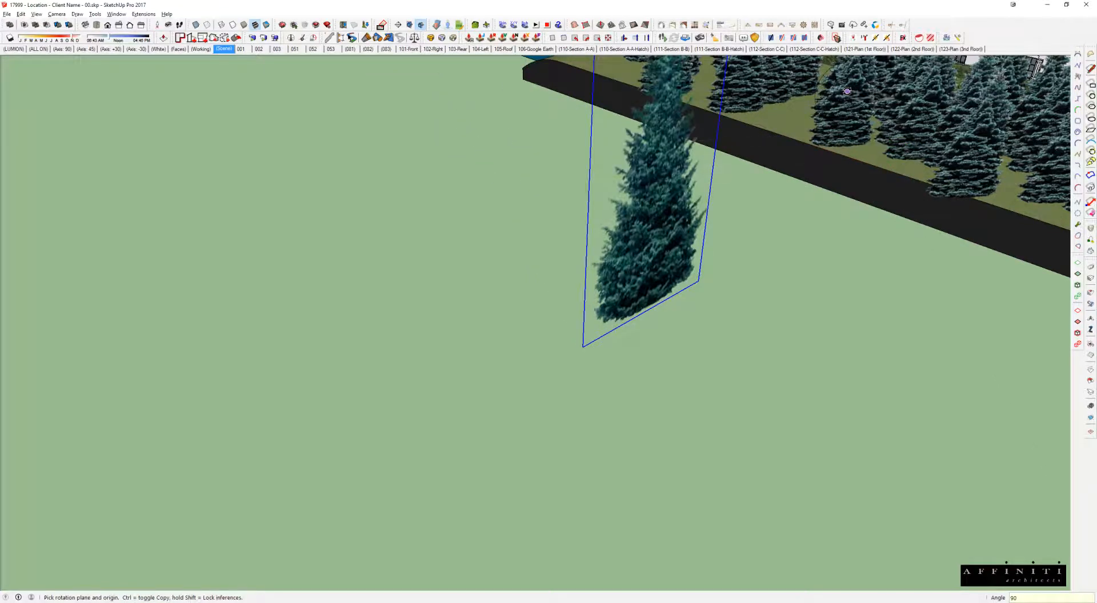
- Explode the upright fir image into an editable textured face
middle_drag(845, 122, 502, 324)
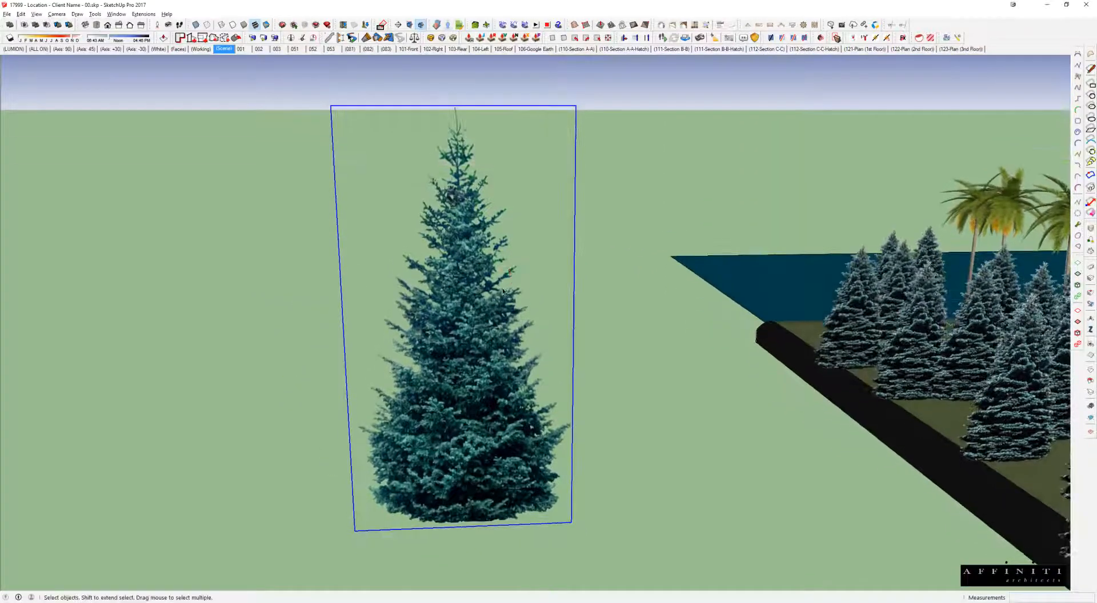
scroll(500, 326, down, 3)
right_click(492, 343)
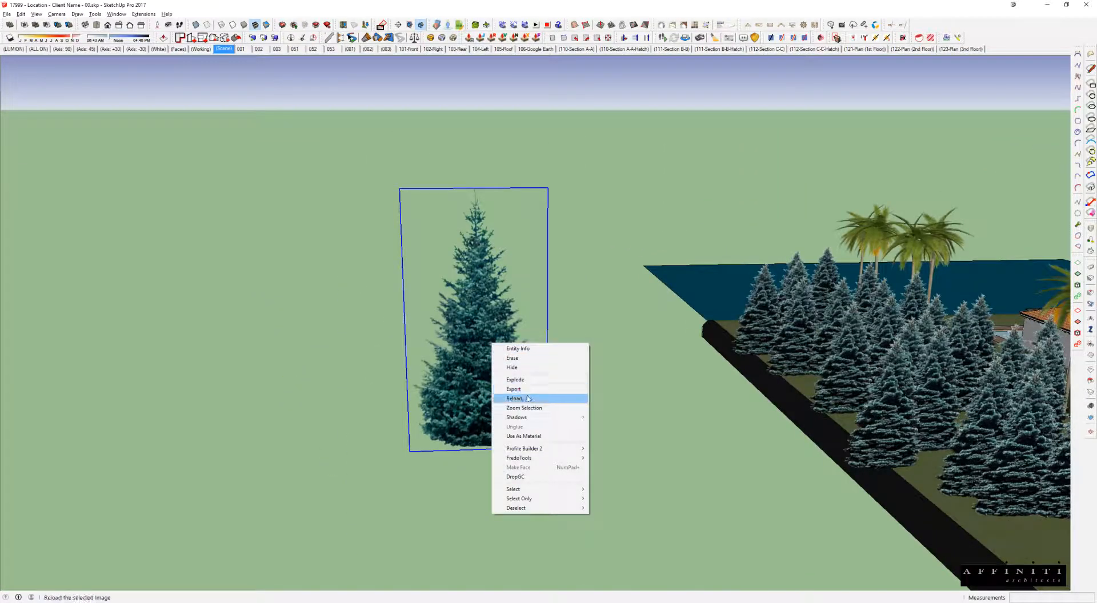
click(479, 299)
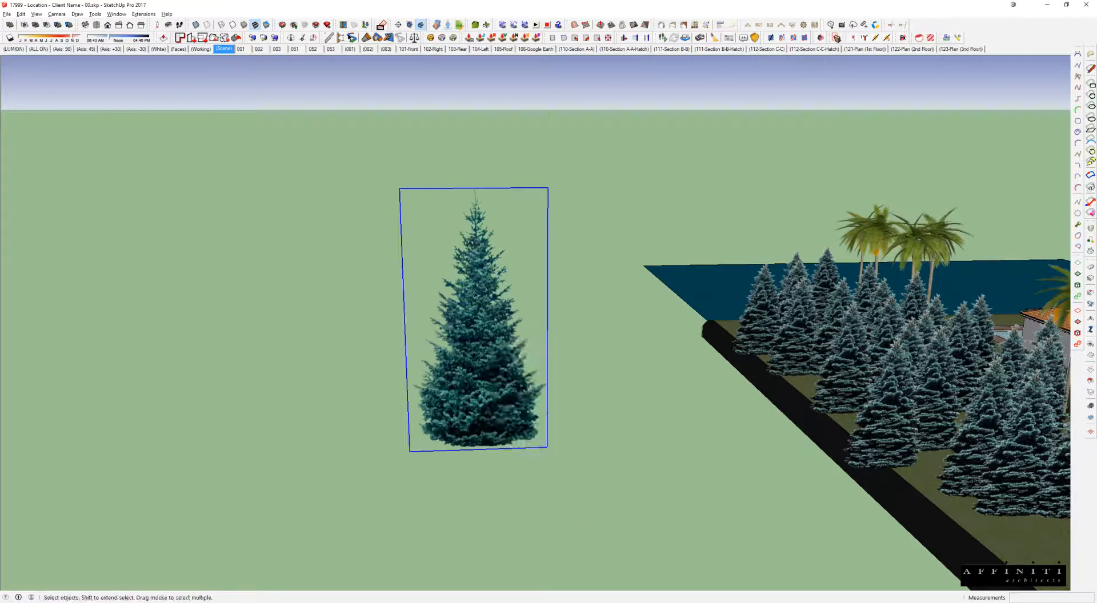
right_click(480, 301)
click(472, 287)
middle_drag(472, 288, 506, 410)
right_click(506, 410)
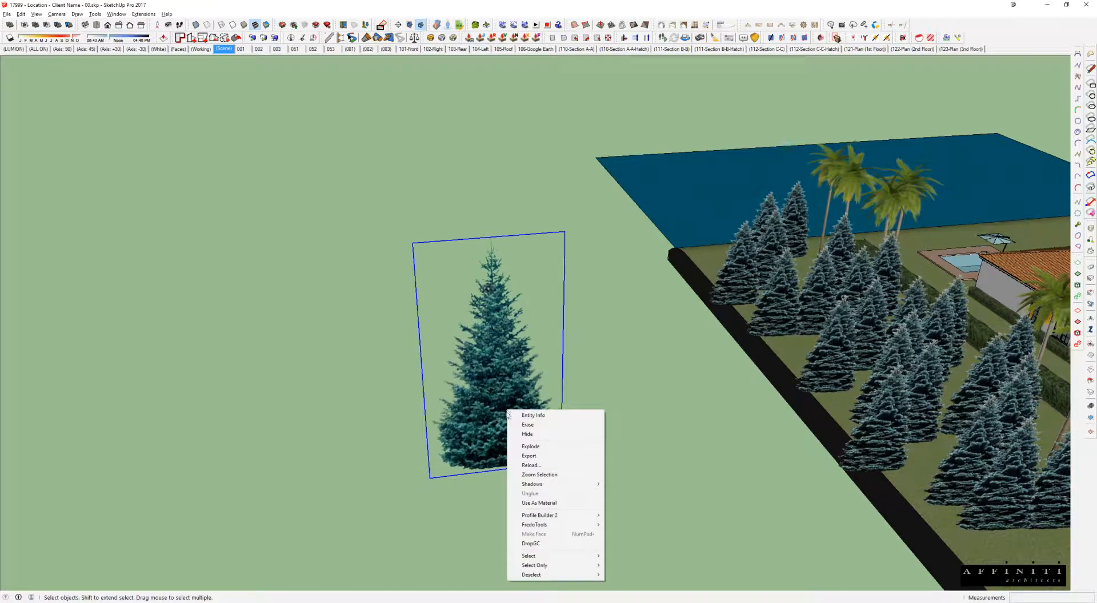
click(529, 447)
- Make the fir a component named Fir Tree 2 that always faces the camera, with shadows facing the sun
middle_drag(501, 368, 487, 377)
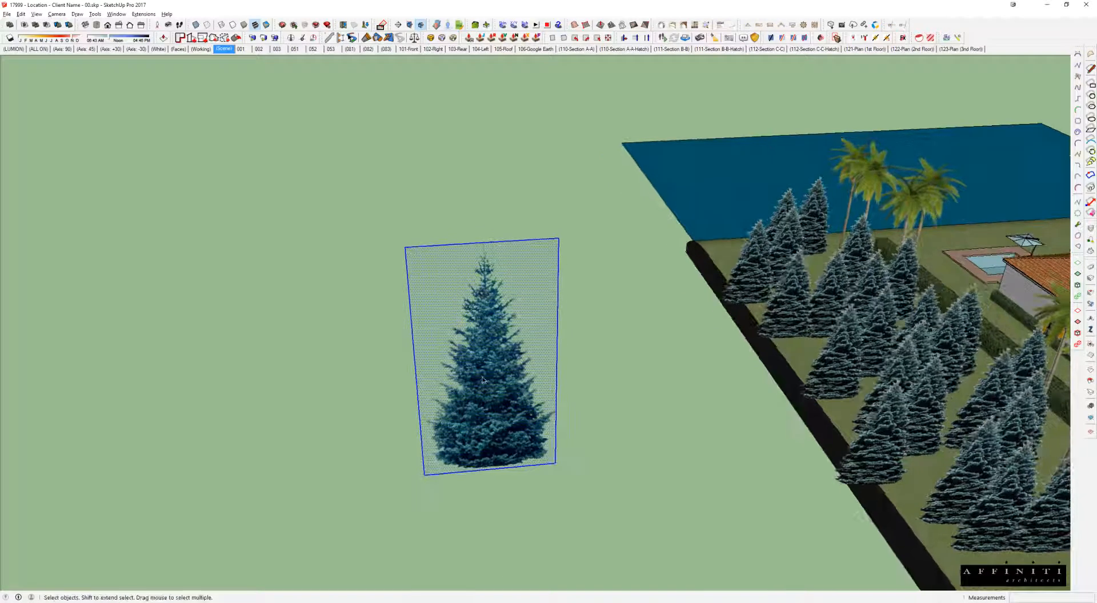
right_click(492, 340)
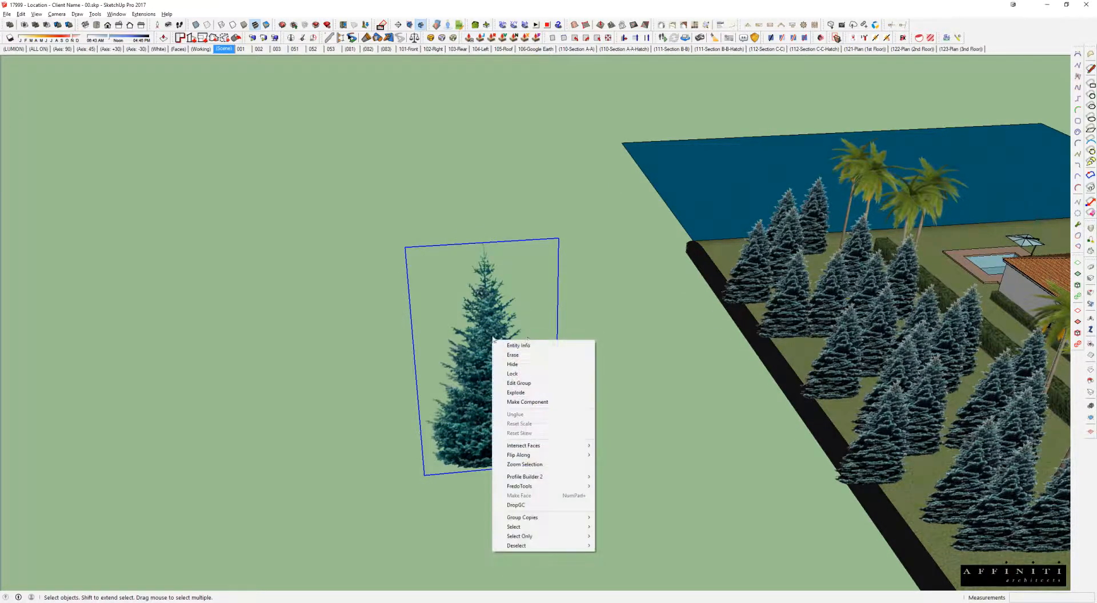
click(524, 403)
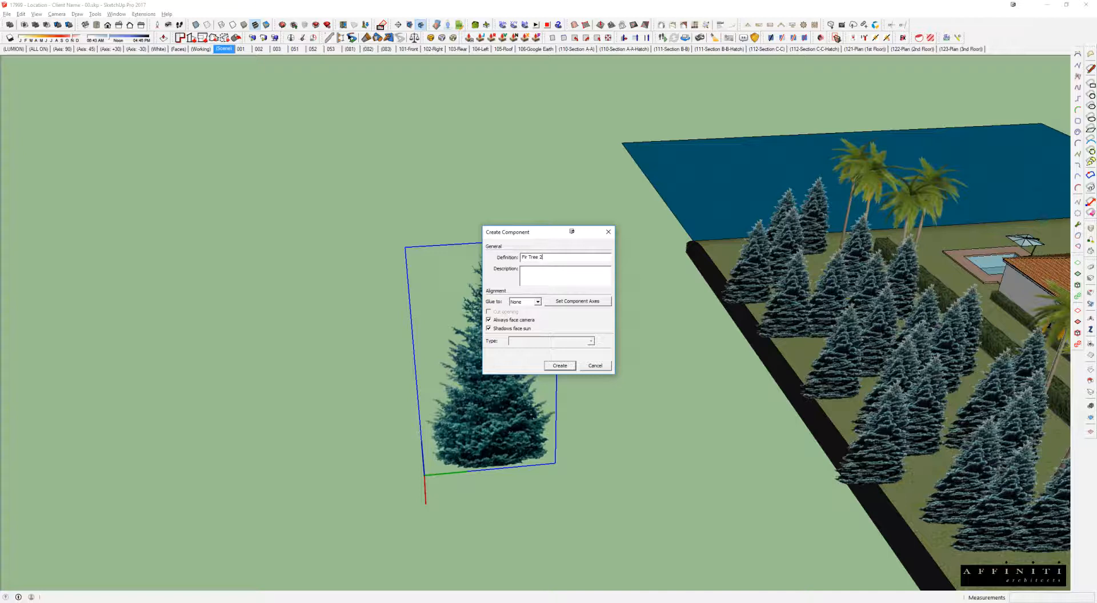
click(562, 367)
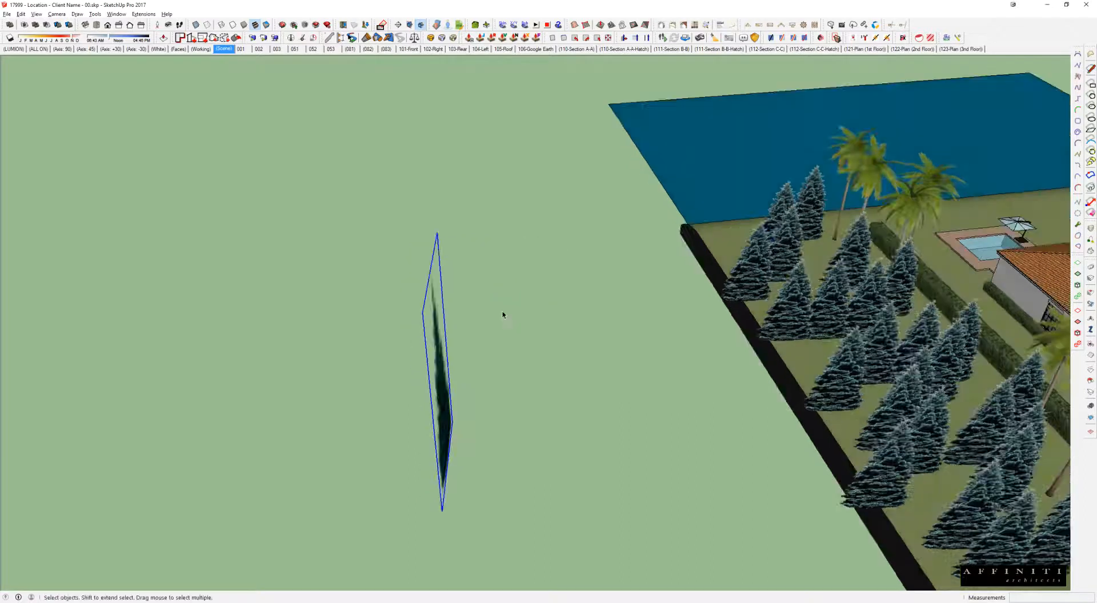
- Rotate the edge-on fir face about its lower corner by about 71 degrees in plan
middle_drag(461, 372, 510, 346)
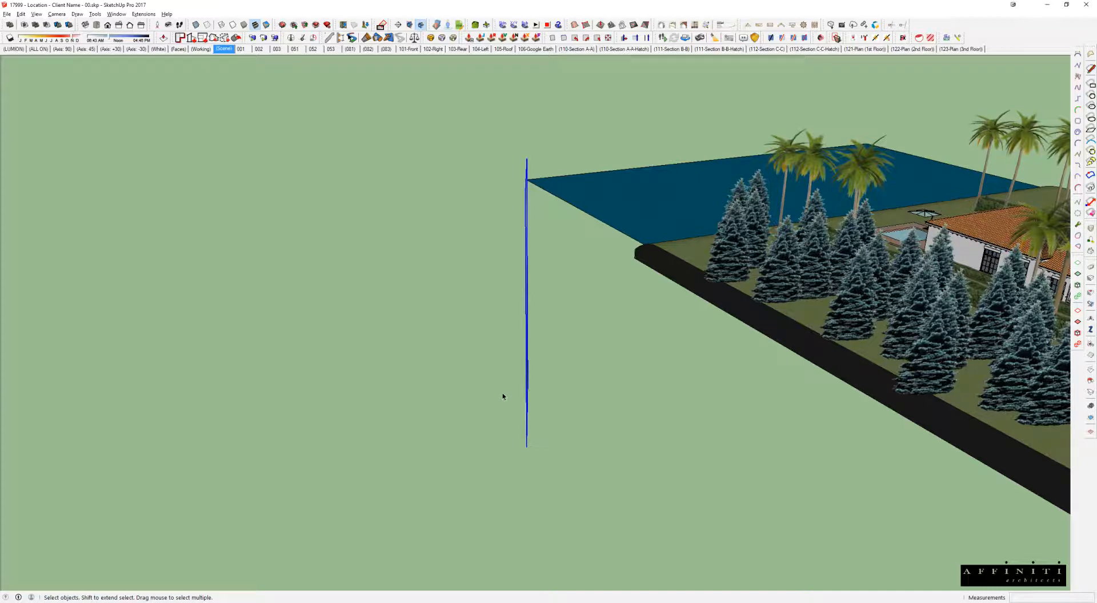
middle_drag(517, 392, 537, 373)
key(q)
drag(519, 436, 548, 375)
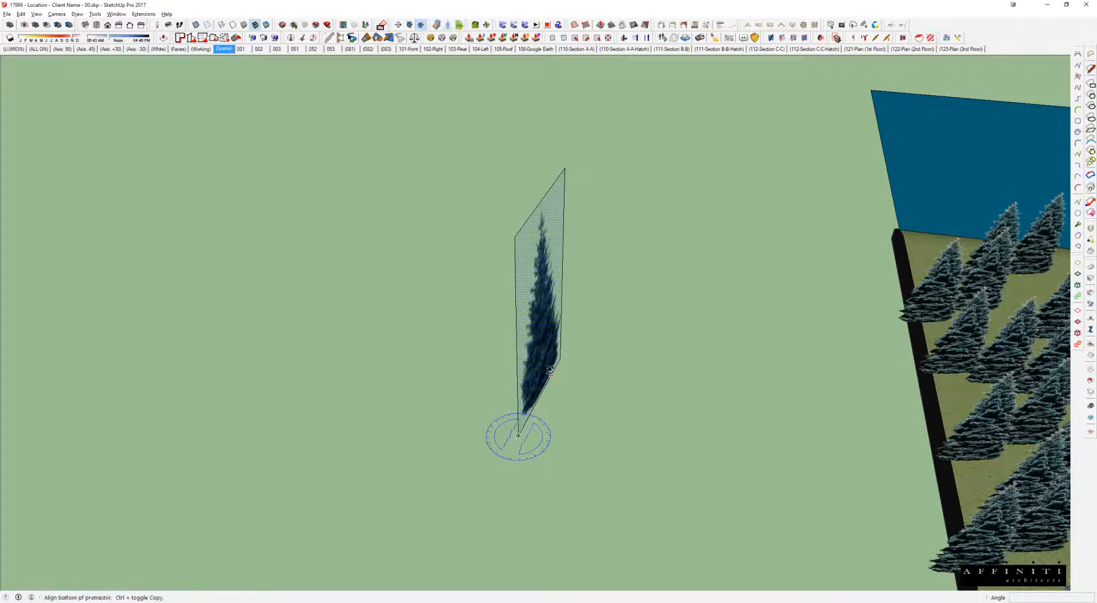
click(557, 360)
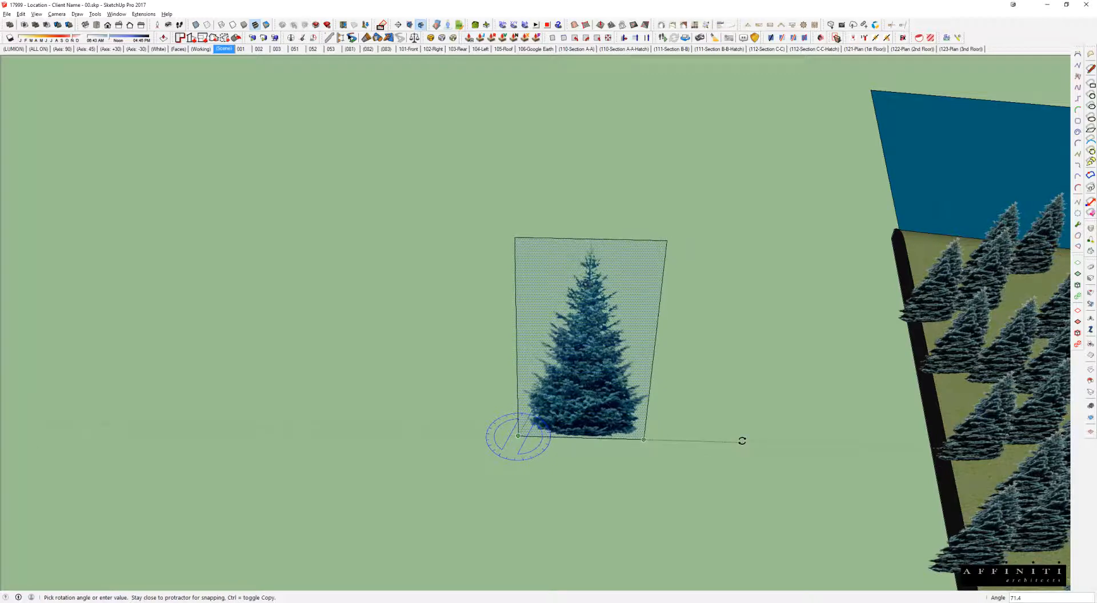
click(742, 441)
- Try making a component from the rotated fir face and its edges without the camera-facing option
key(space)
scroll(553, 426, up, 3)
middle_drag(528, 474, 550, 449)
double_click(605, 400)
right_click(604, 290)
click(649, 346)
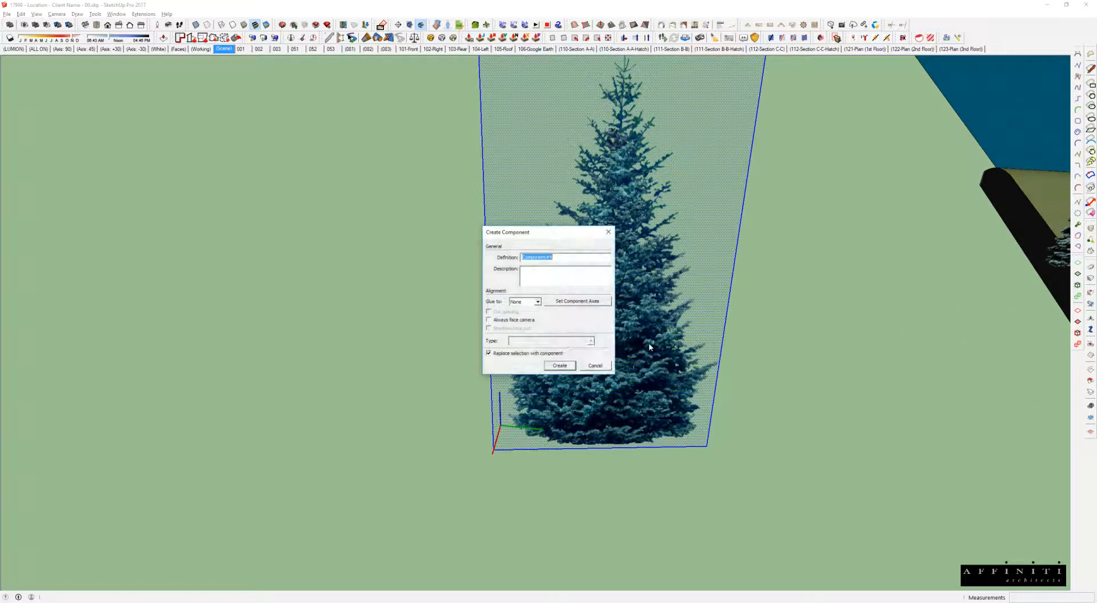
click(560, 365)
- Rotate the upright fir face slightly further in plan about its lower corner to straighten its base
scroll(634, 503, down, 5)
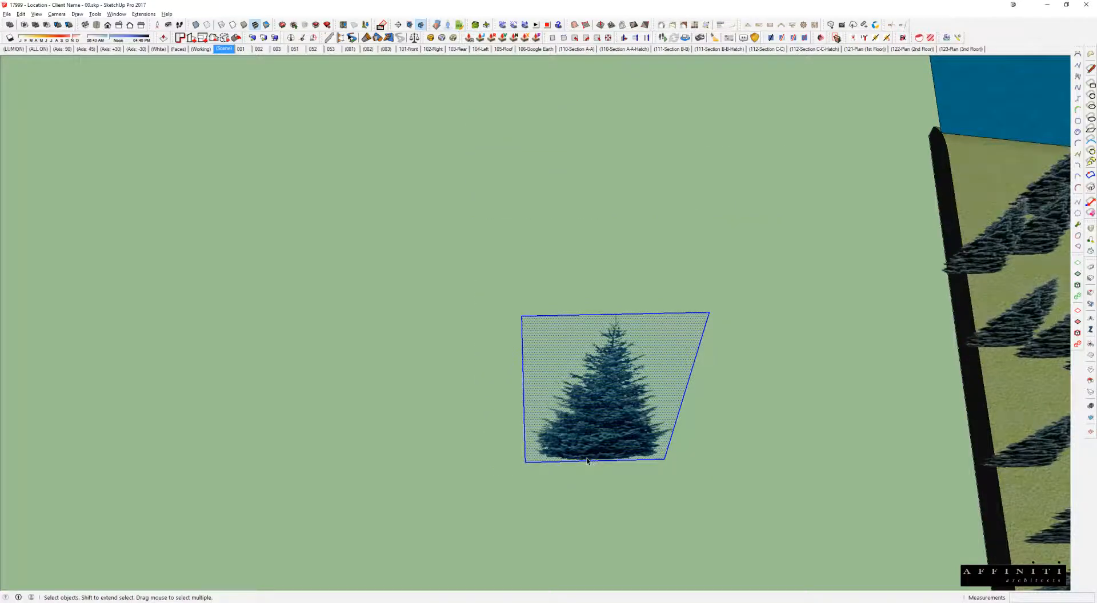
middle_drag(575, 462, 552, 466)
key(q)
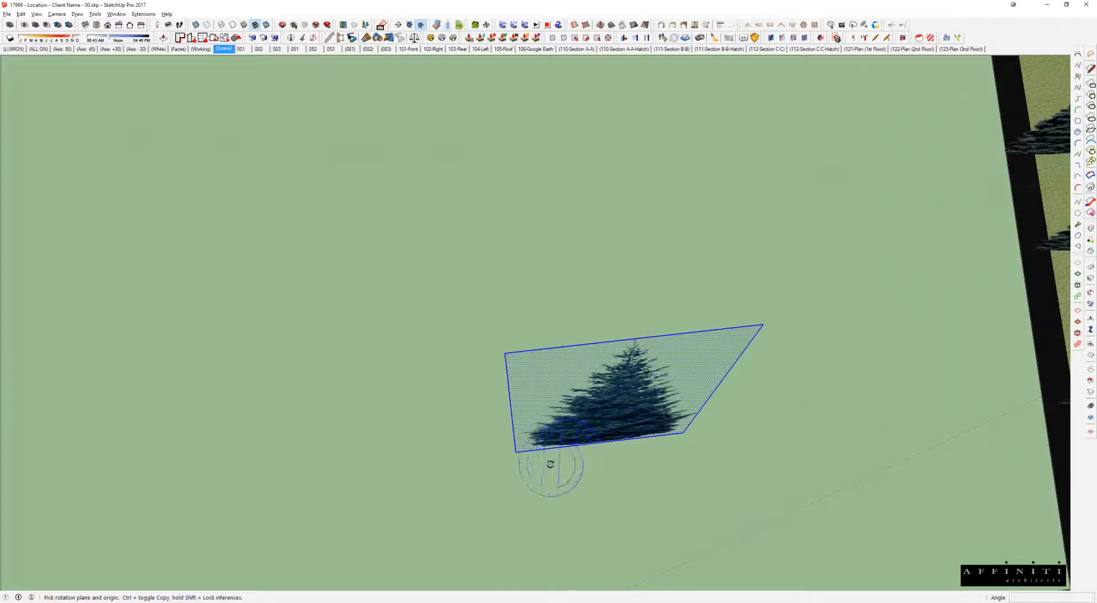
click(517, 452)
click(686, 435)
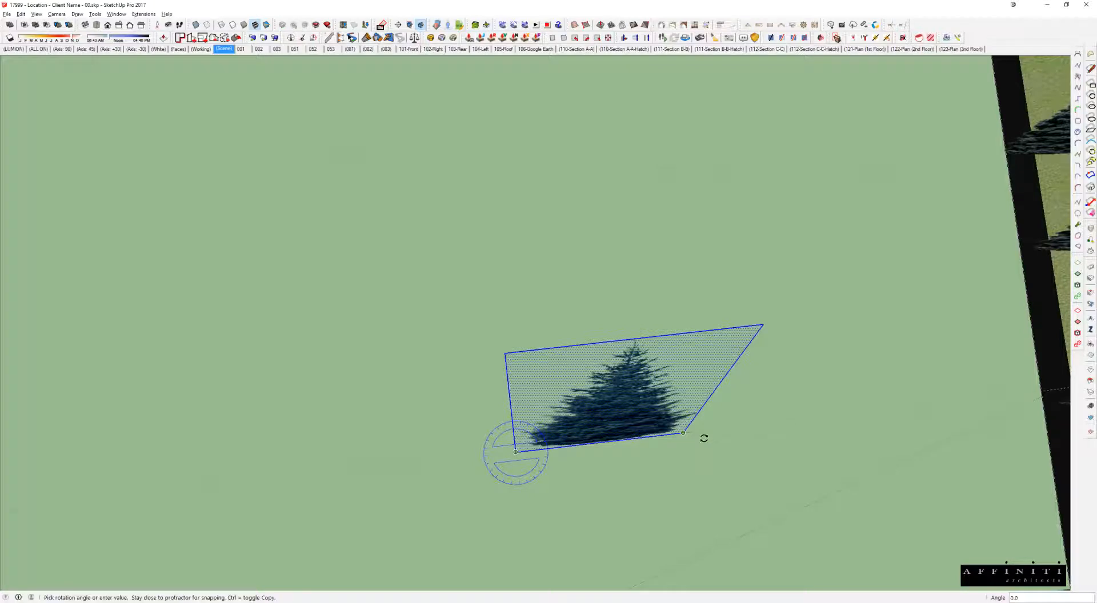
click(724, 466)
- Make the fir face an always-face-camera component with shadows facing the sun, its axes origin mid-base and red axis along the base
scroll(632, 477, up, 5)
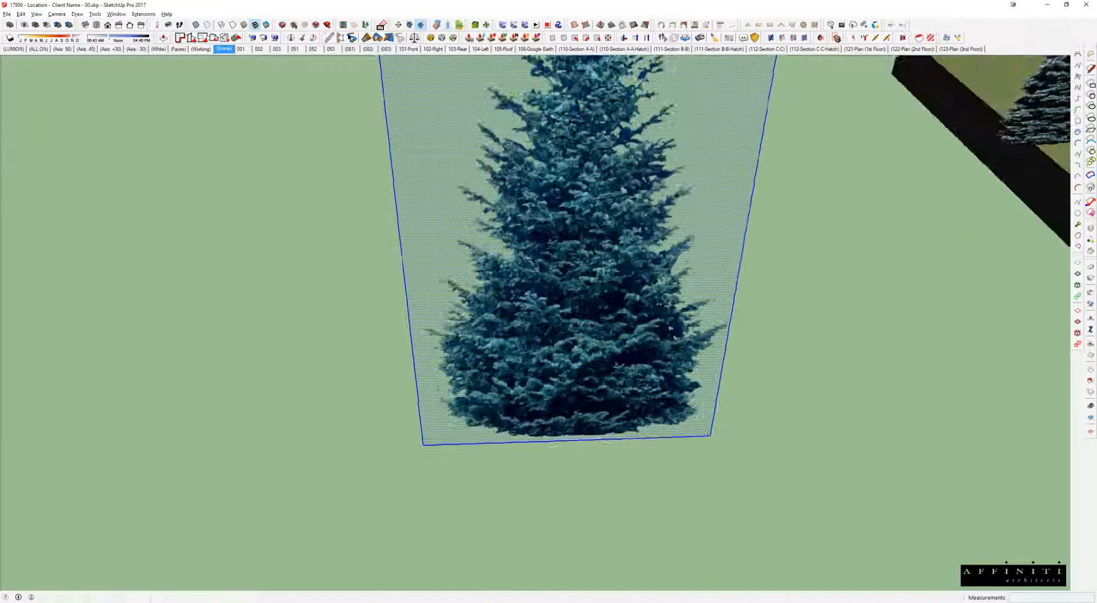
scroll(584, 338, down, 4)
right_click(585, 338)
click(638, 404)
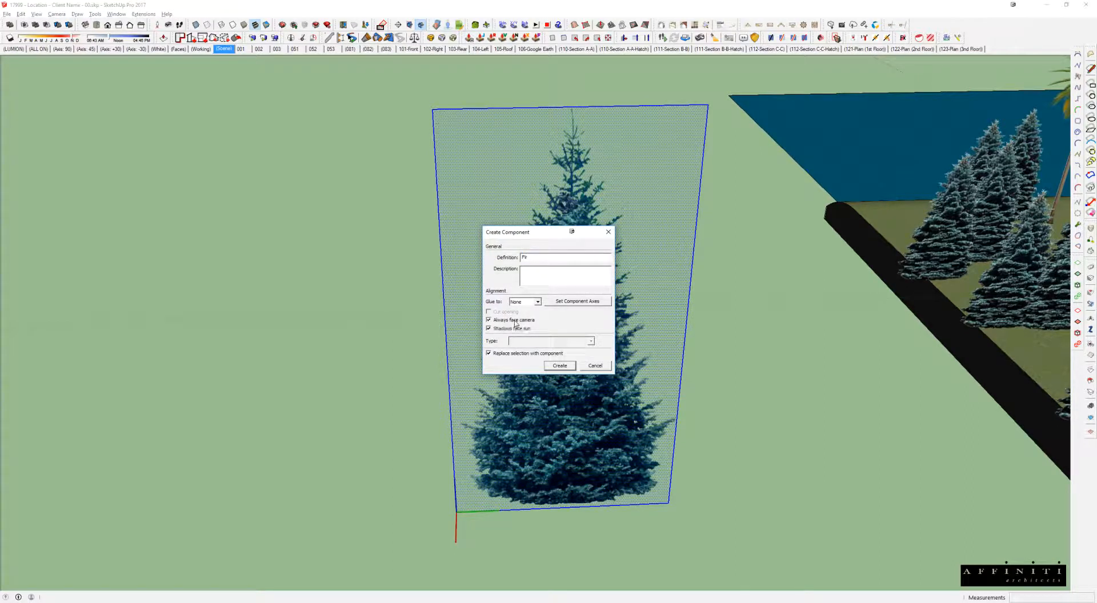
click(560, 303)
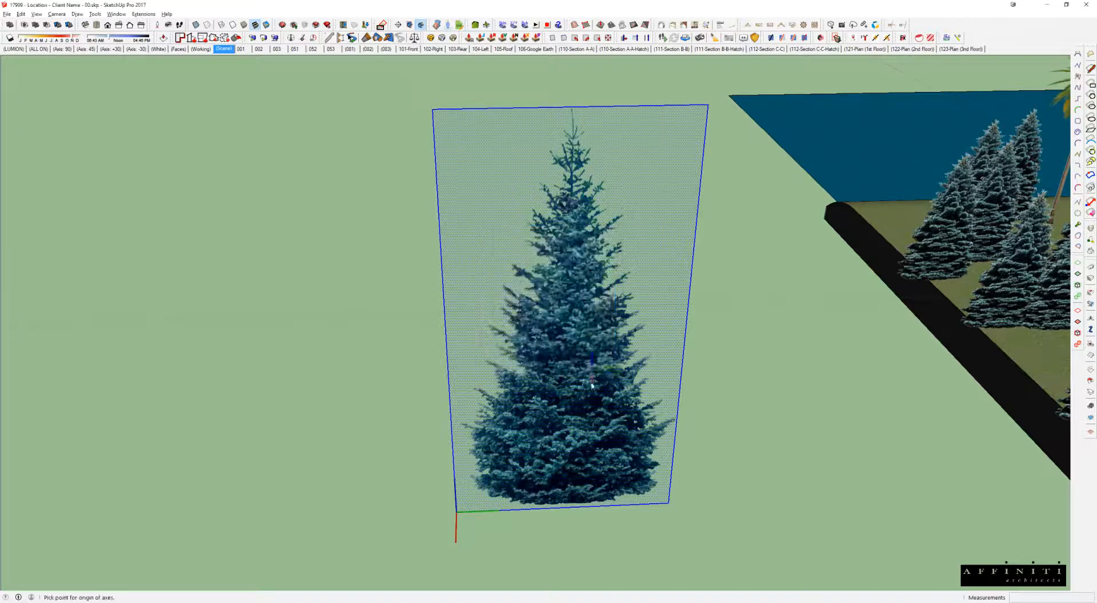
click(563, 508)
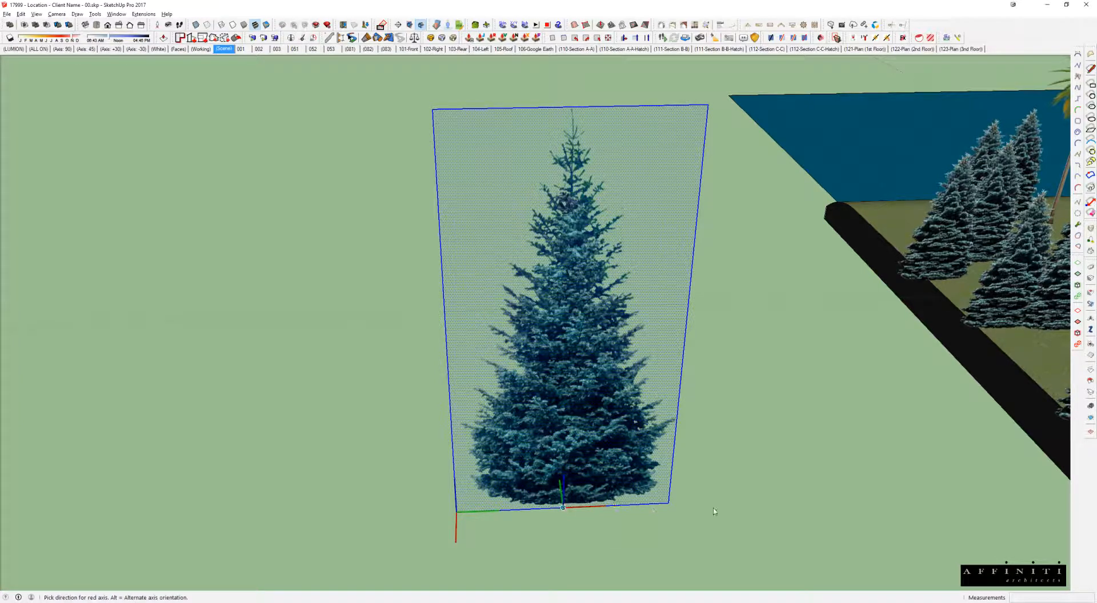
click(736, 510)
middle_drag(446, 360, 384, 363)
click(403, 357)
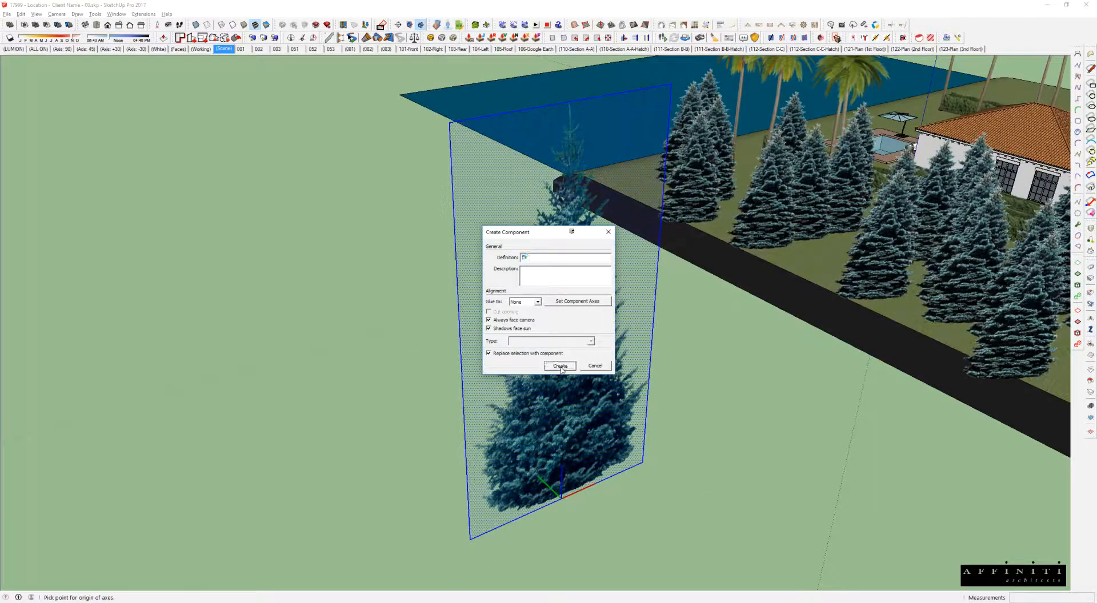
click(560, 366)
- Examine the fir component from several directions and heights to check how it turns toward the camera
middle_drag(598, 441, 426, 355)
scroll(616, 382, down, 2)
scroll(515, 413, down, 2)
middle_drag(560, 371, 760, 332)
middle_drag(860, 341, 777, 330)
scroll(588, 362, up, 5)
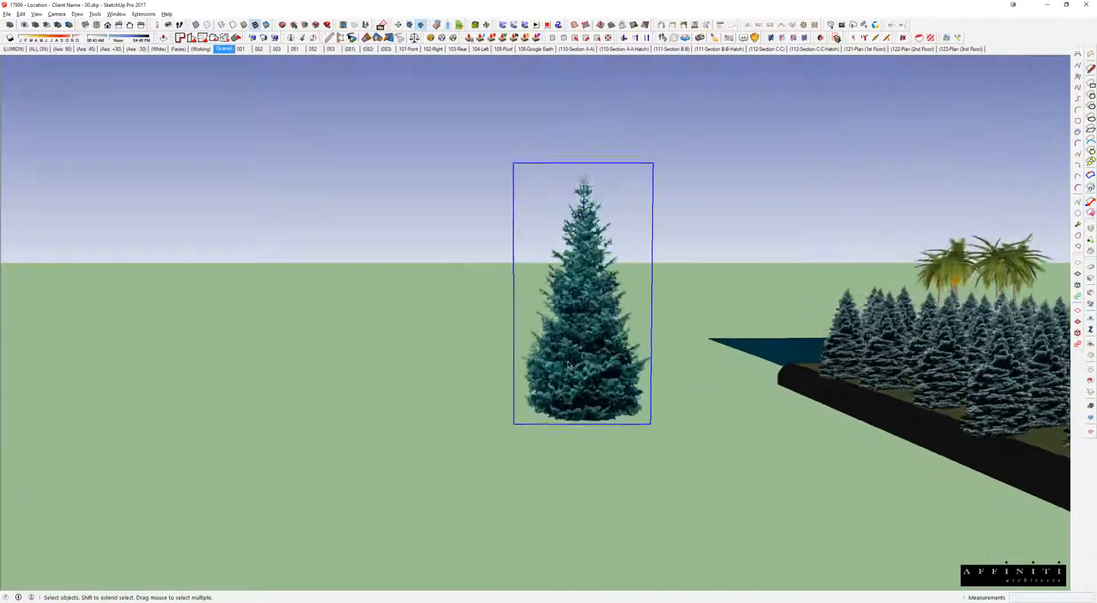
middle_drag(587, 363, 627, 432)
scroll(637, 410, down, 5)
scroll(617, 390, up, 2)
scroll(618, 389, up, 2)
middle_drag(619, 389, 630, 371)
- Draw a ground rectangle about 326' by 295' beneath the fir and turn on shadows
key(r)
scroll(594, 371, down, 3)
click(720, 501)
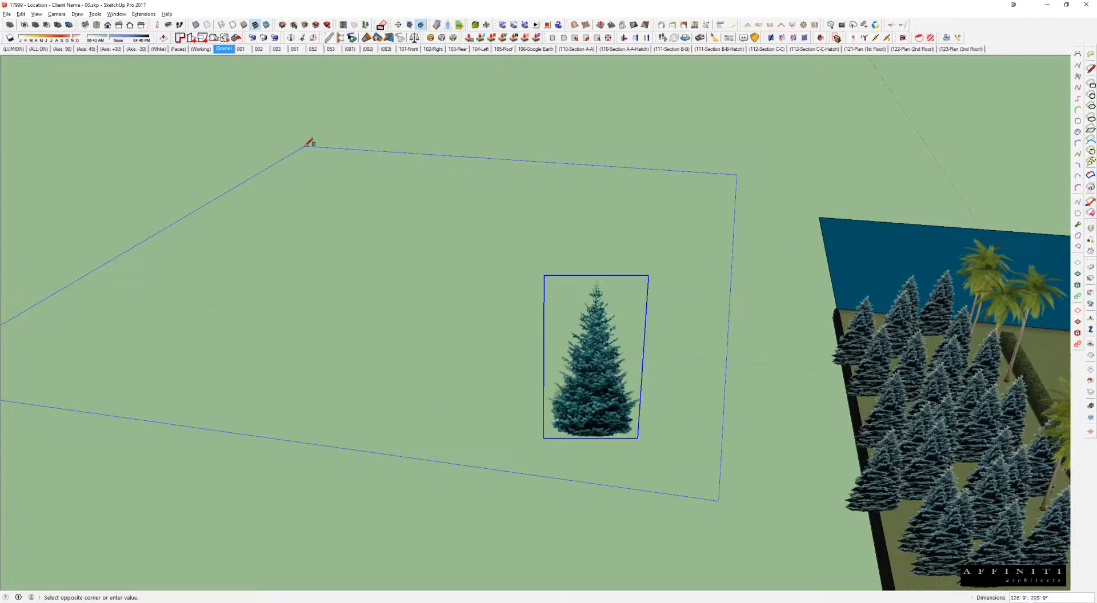
click(308, 146)
key(space)
scroll(599, 355, up, 2)
click(378, 306)
middle_drag(379, 309, 448, 246)
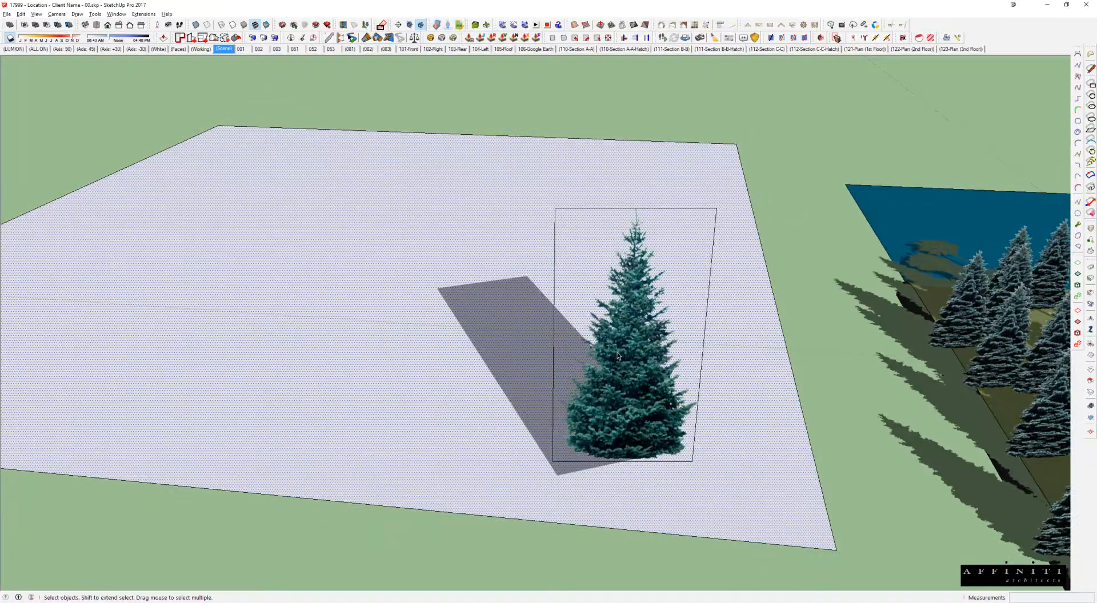
middle_drag(505, 242, 526, 262)
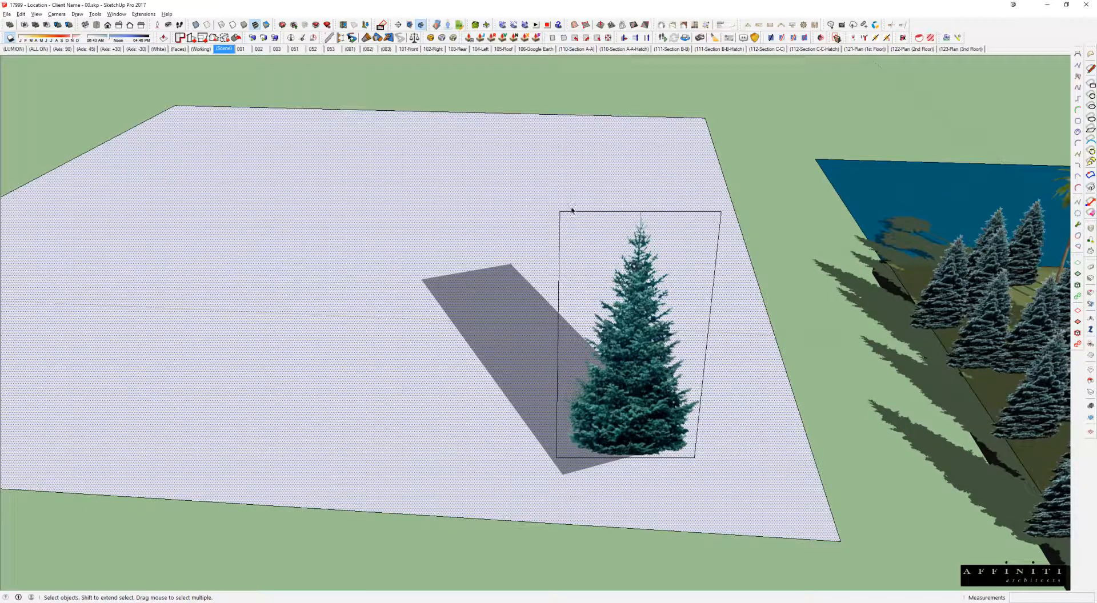
- Open the fir component for editing, hide the rest of the model, and turn off shadows
scroll(600, 255, up, 2)
click(605, 243)
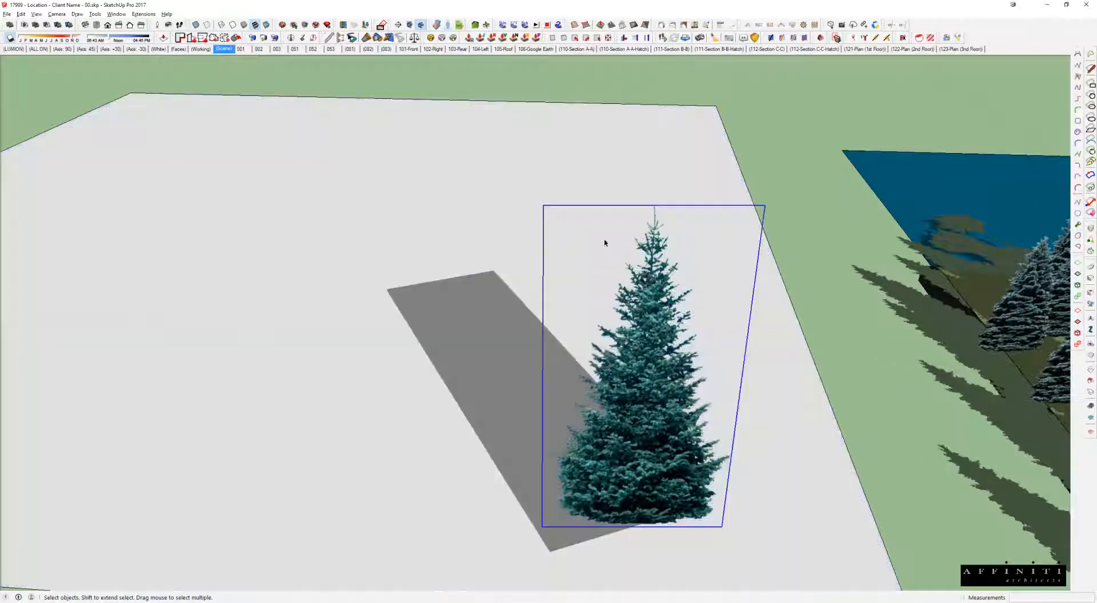
double_click(604, 243)
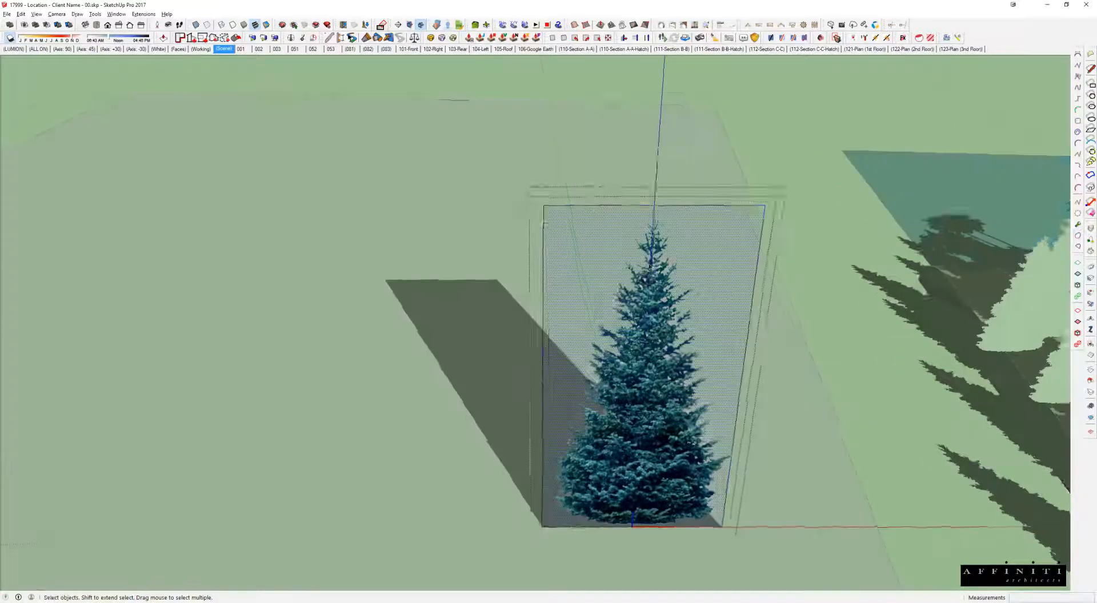
key(h)
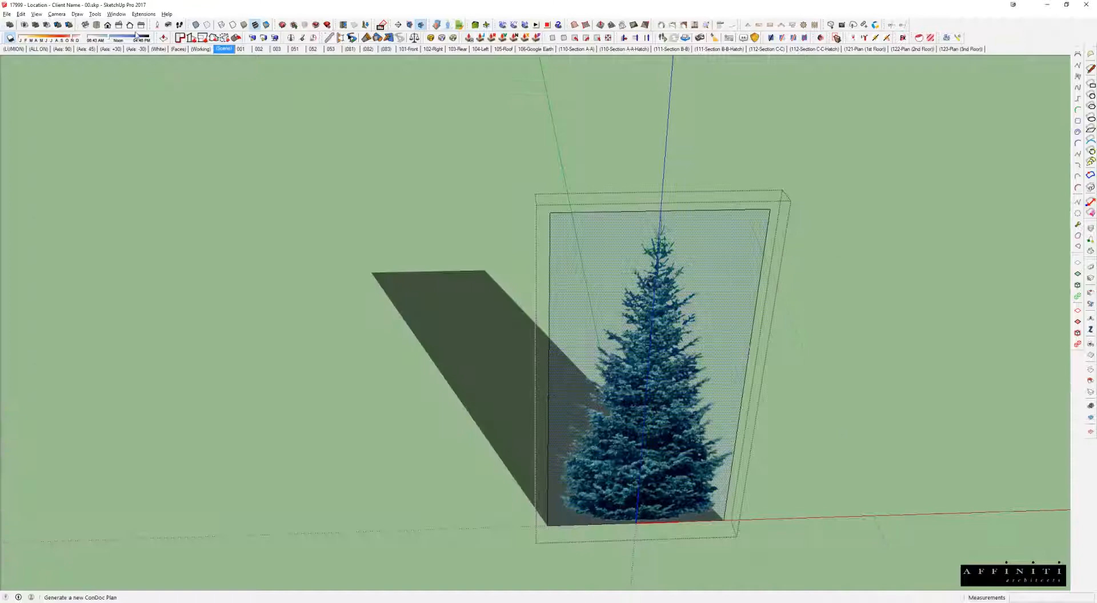
click(10, 37)
scroll(573, 451, up, 3)
scroll(598, 492, up, 4)
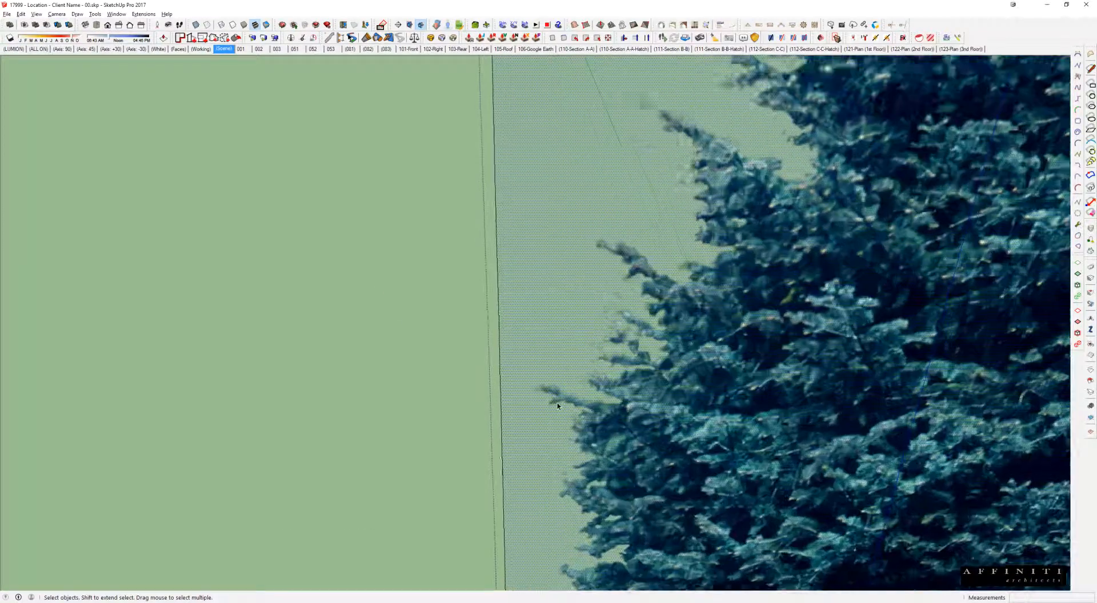
- Trace a jagged line on the fir face around the lower left branches, ending at the face's side edge
key(l)
click(563, 479)
click(558, 417)
click(516, 385)
click(515, 361)
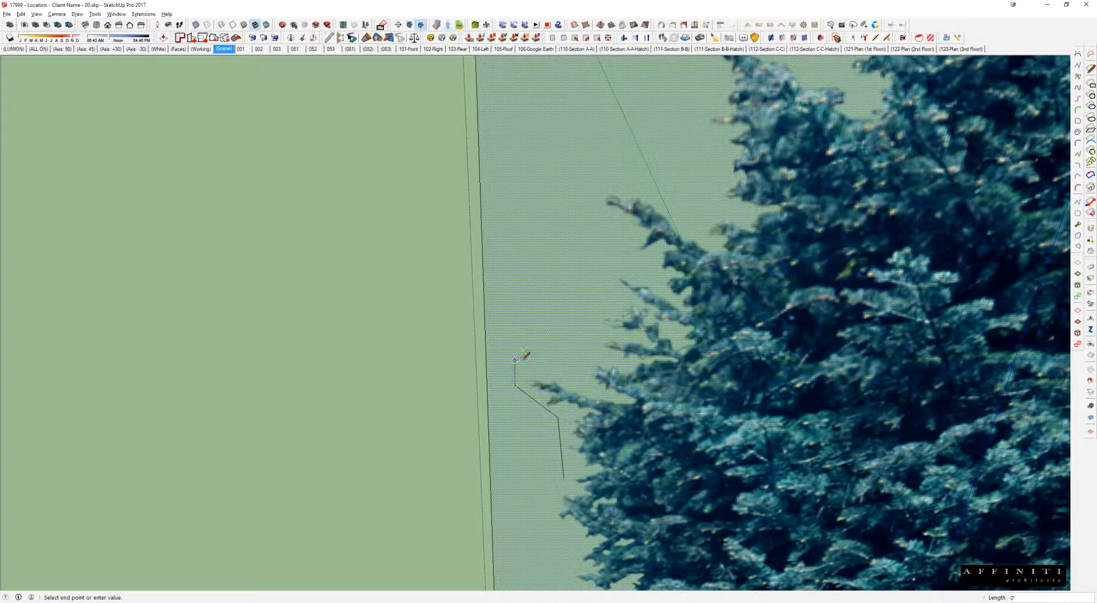
click(614, 262)
click(660, 190)
middle_drag(704, 130, 685, 303)
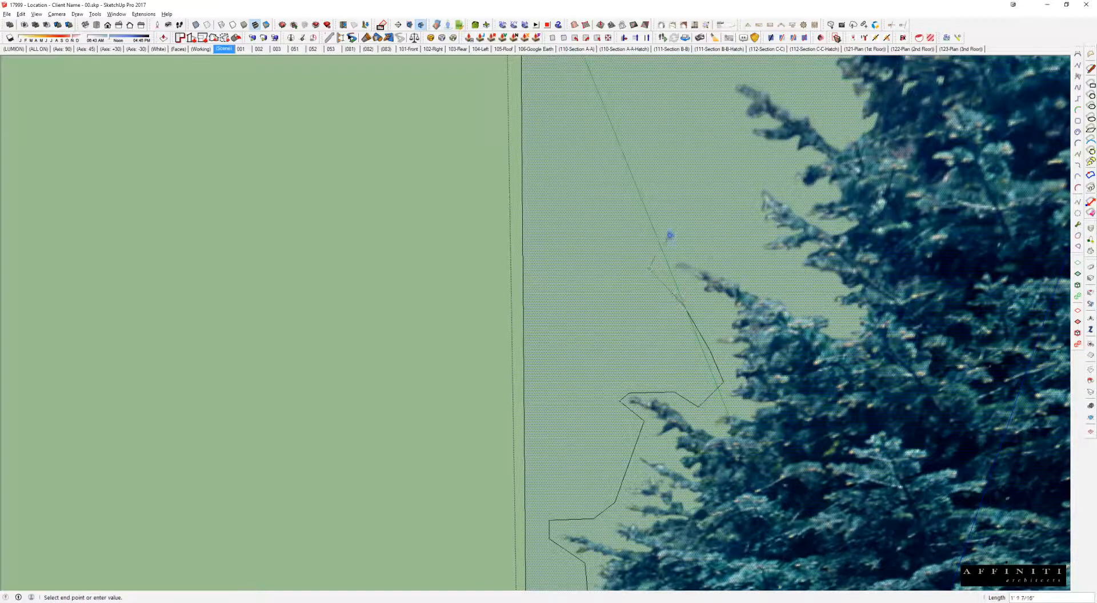
click(795, 265)
click(737, 240)
click(743, 187)
click(784, 167)
click(784, 154)
click(739, 140)
click(722, 86)
scroll(725, 92, down, 2)
click(586, 93)
- Connect the traced outline's lower end to the face's side edge and erase the edge segment between both ends
key(e)
middle_drag(585, 153, 997, 243)
key(l)
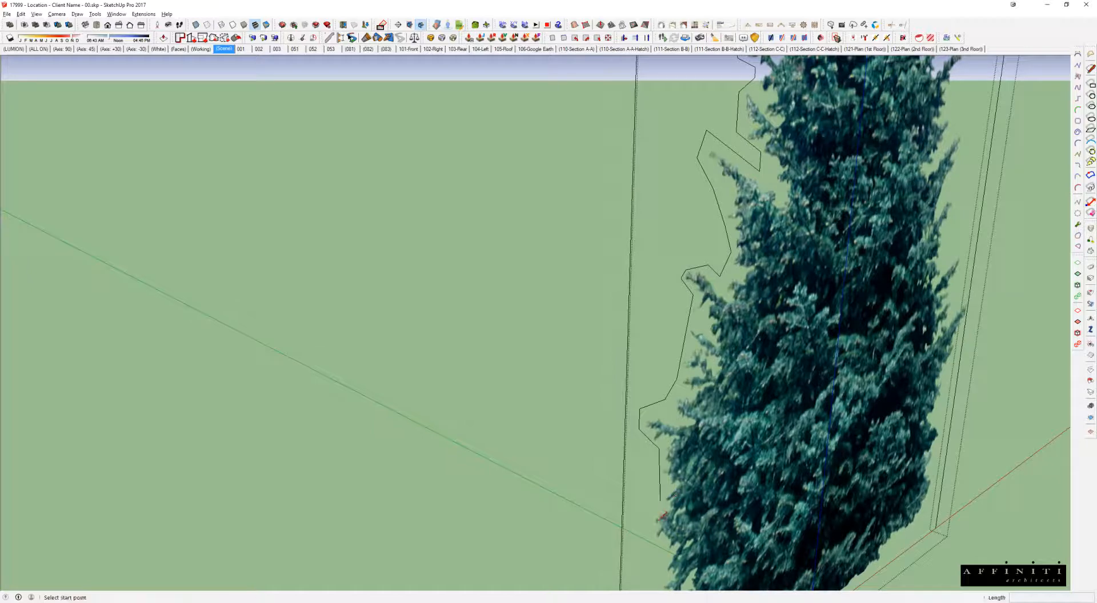
click(660, 501)
click(625, 506)
key(e)
click(623, 346)
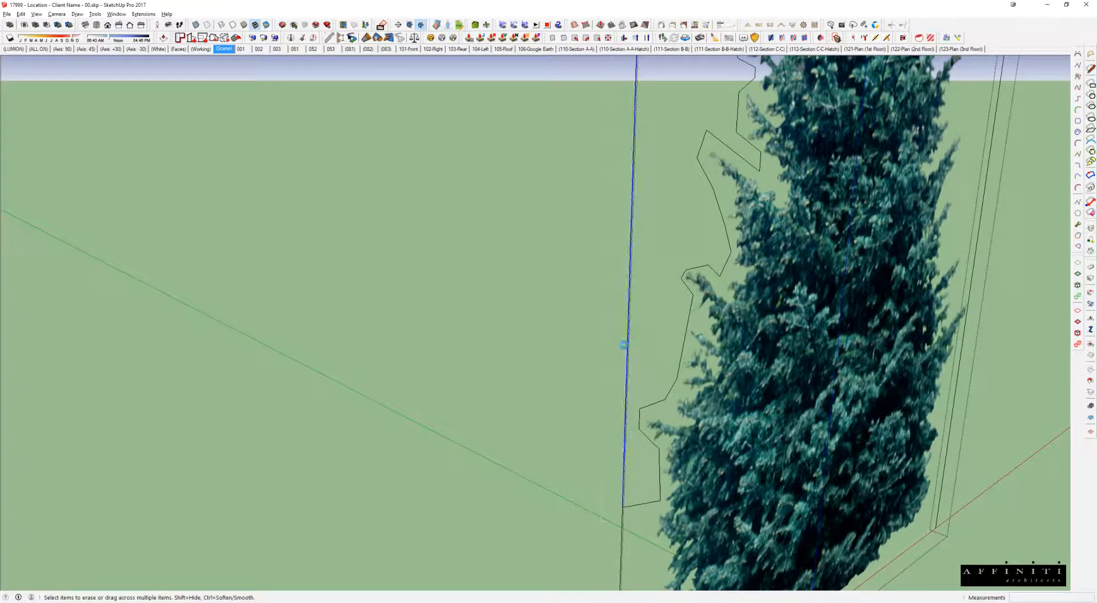
scroll(837, 361, down, 2)
- Hide all the boundary edges of the fir face while keeping the face itself visible
mouse_move(838, 362)
middle_down()
mouse_move(679, 299)
mouse_move(661, 331)
mouse_move(678, 192)
middle_up()
scroll(661, 330, down, 2)
key(space)
double_click(677, 192)
shift+click(664, 186)
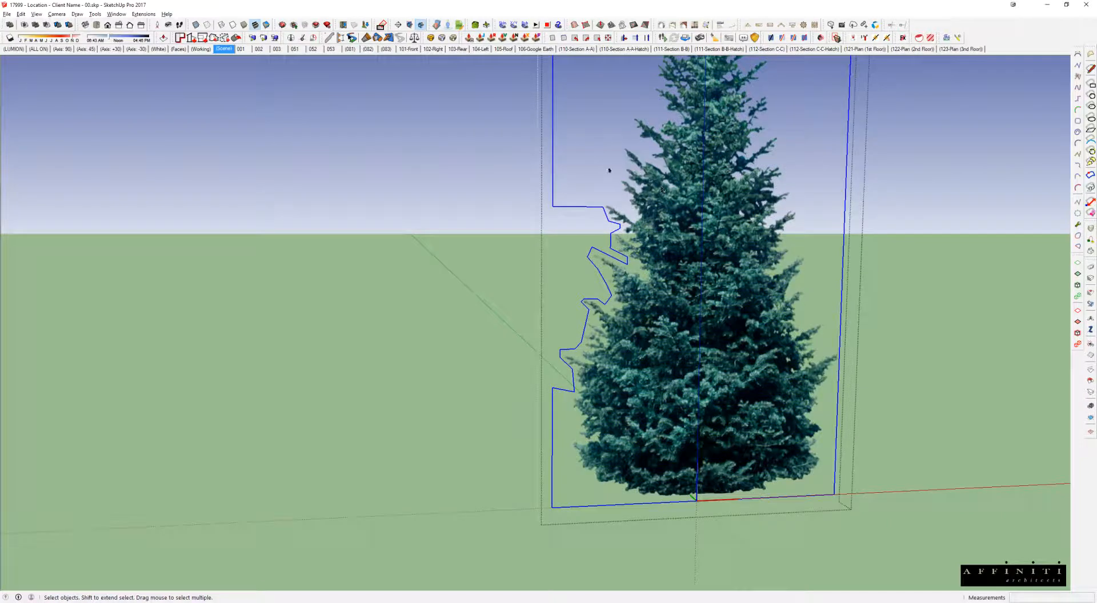
right_click(553, 167)
click(606, 180)
- Leave the fir component, turn on shadows, and examine the shadow cast by the partly trimmed face
scroll(697, 331, up, 2)
scroll(697, 333, down, 5)
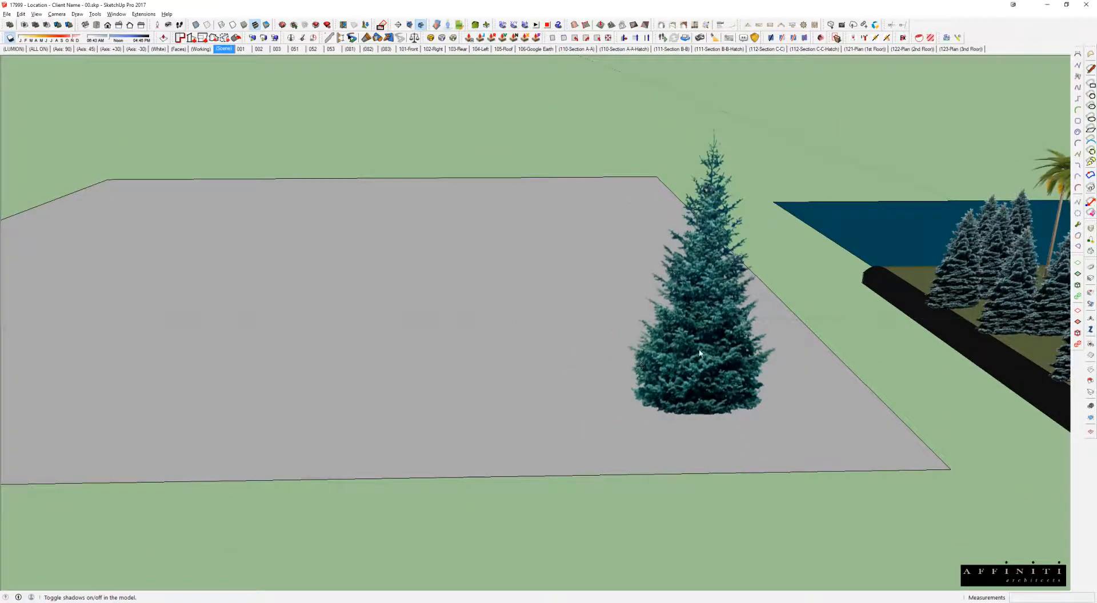
scroll(611, 437, up, 3)
scroll(649, 405, up, 2)
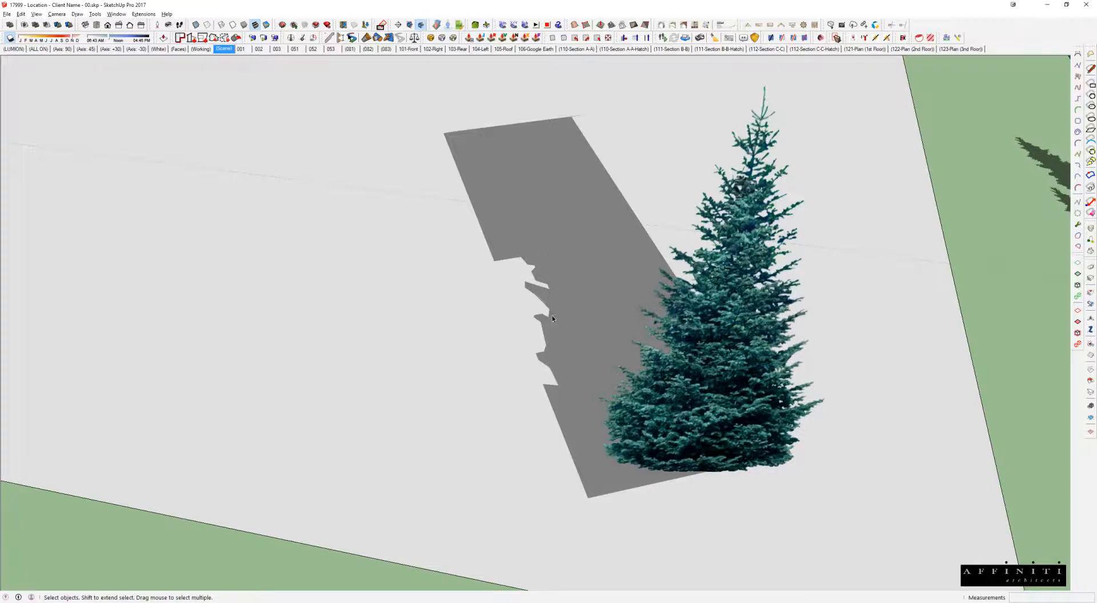
middle_drag(715, 324, 646, 333)
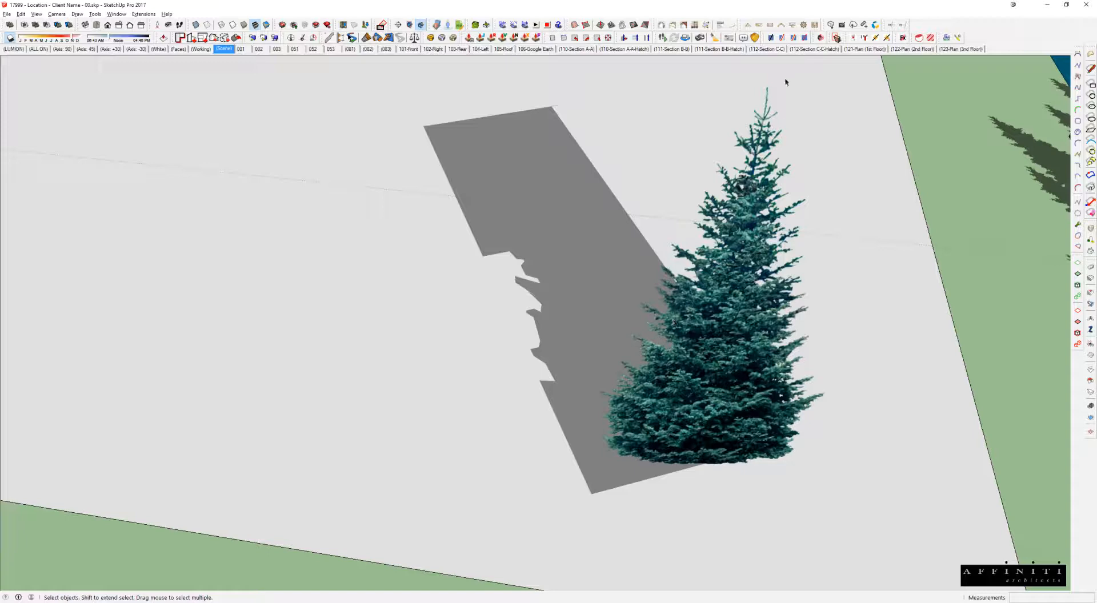
middle_drag(766, 338, 608, 147)
scroll(632, 258, down, 3)
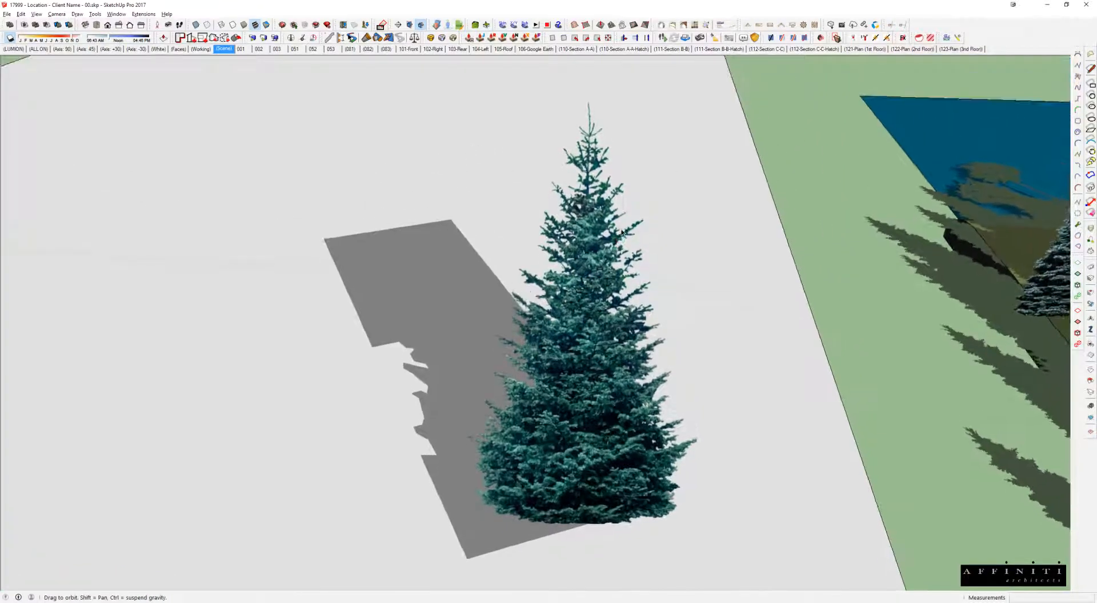
scroll(616, 337, down, 3)
middle_drag(616, 337, 587, 294)
- Turn off shadows and delete the fir component and the ground rectangle
click(588, 294)
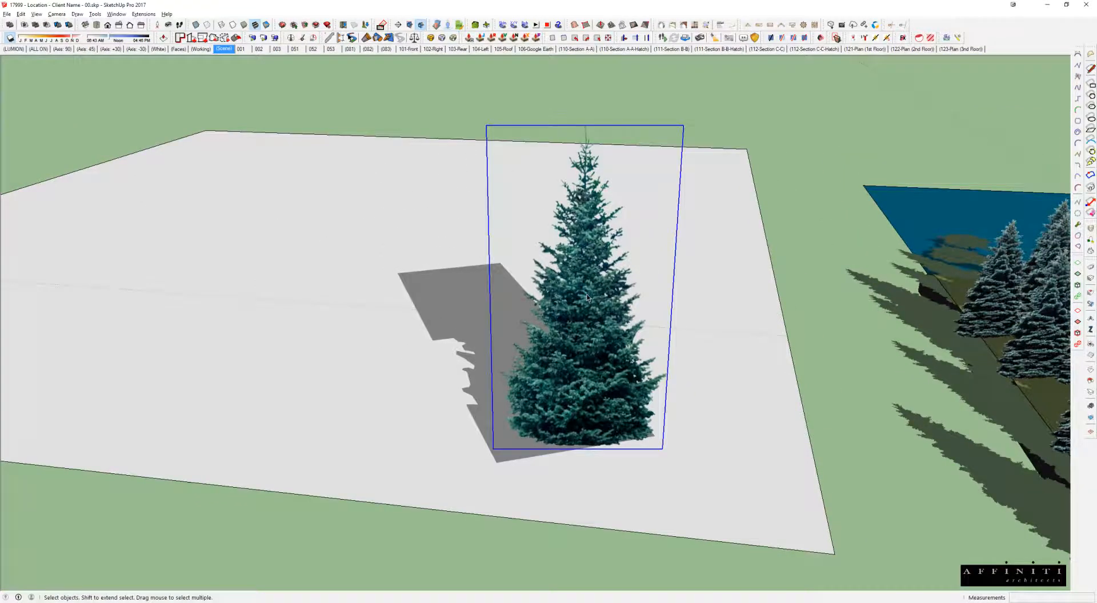
click(11, 38)
key(Delete)
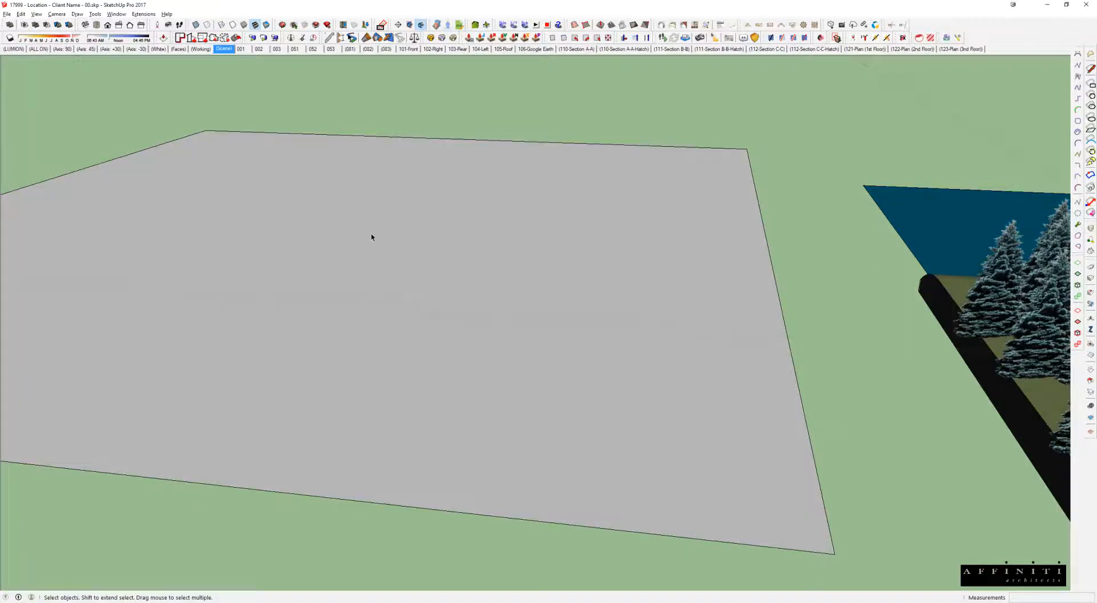
scroll(479, 258, down, 2)
click(479, 258)
scroll(479, 258, down, 2)
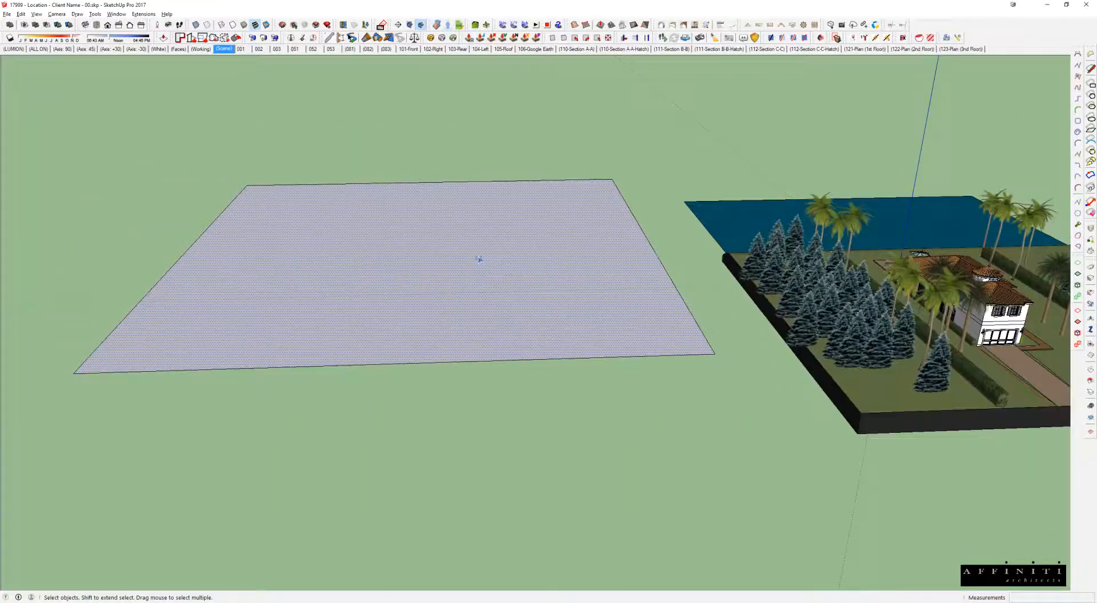
key(Delete)
- Examine the landscaped site from the street side, with the house, driveway, palms, hedges and firs in view
middle_drag(762, 247, 662, 179)
middle_drag(846, 319, 707, 240)
scroll(801, 283, up, 2)
scroll(729, 283, up, 4)
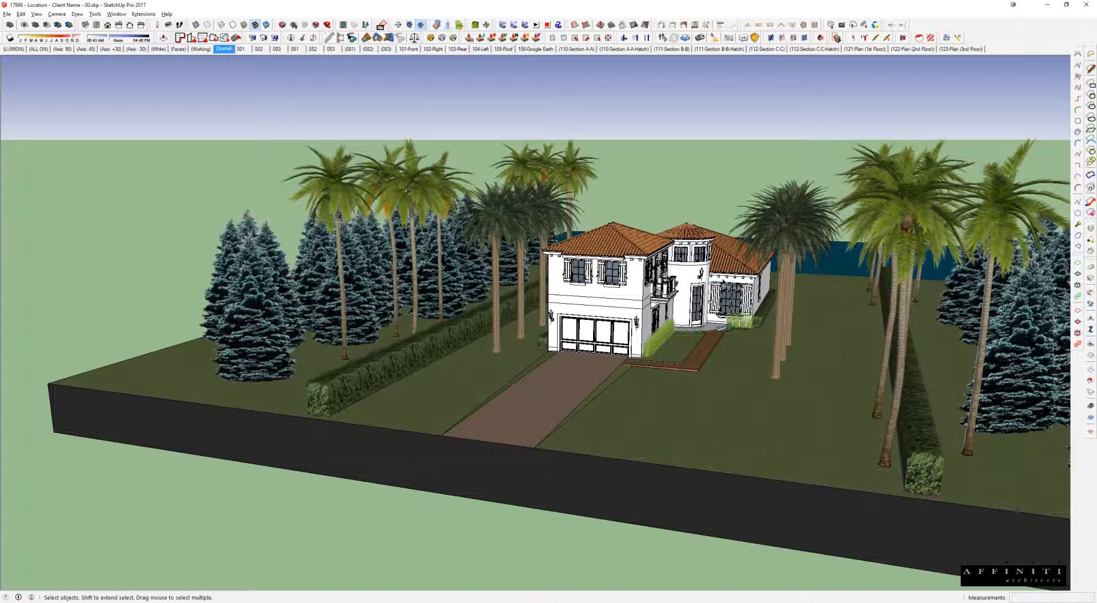
middle_drag(759, 237, 688, 151)
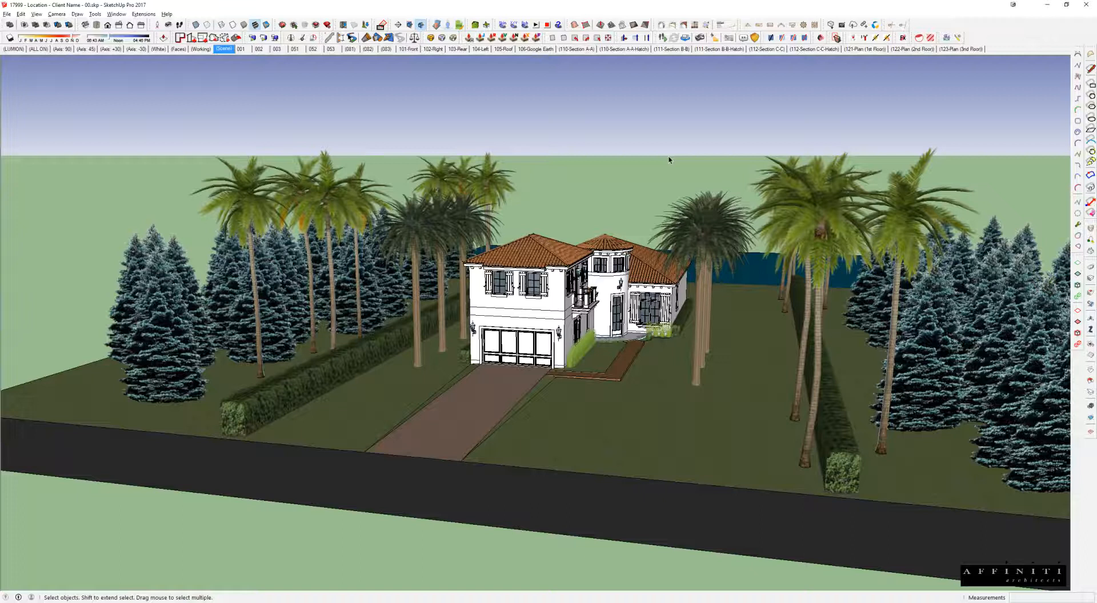
drag(201, 97, 823, 186)
drag(160, 90, 992, 156)
- Return to the house model, bring up scene 001, and update scene 002 with the eye-level view of the rear patio and pool
mouse_move(261, 602)
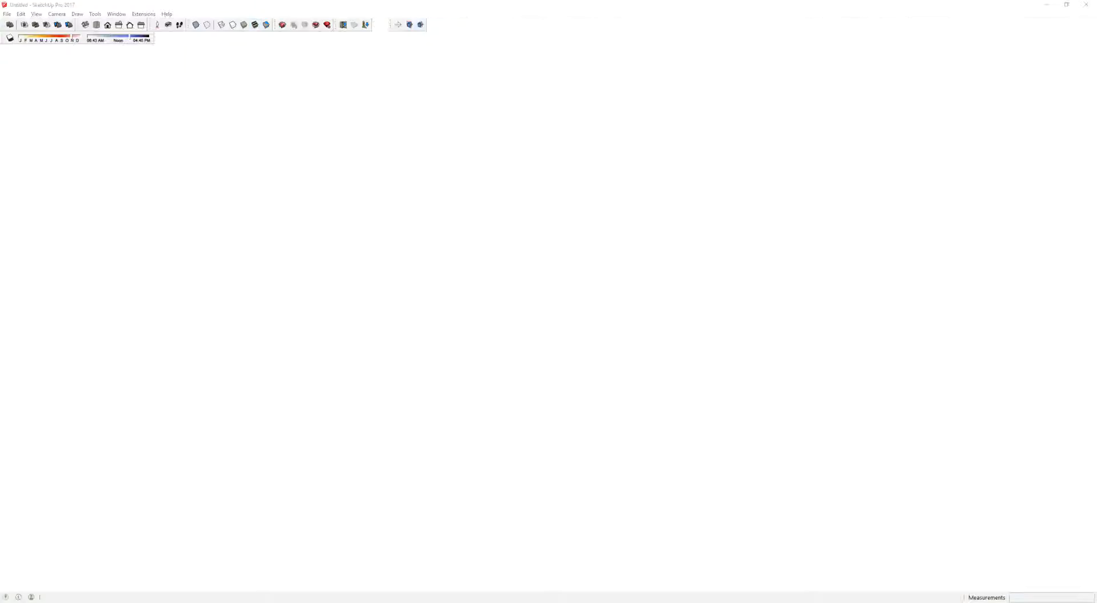
click(306, 574)
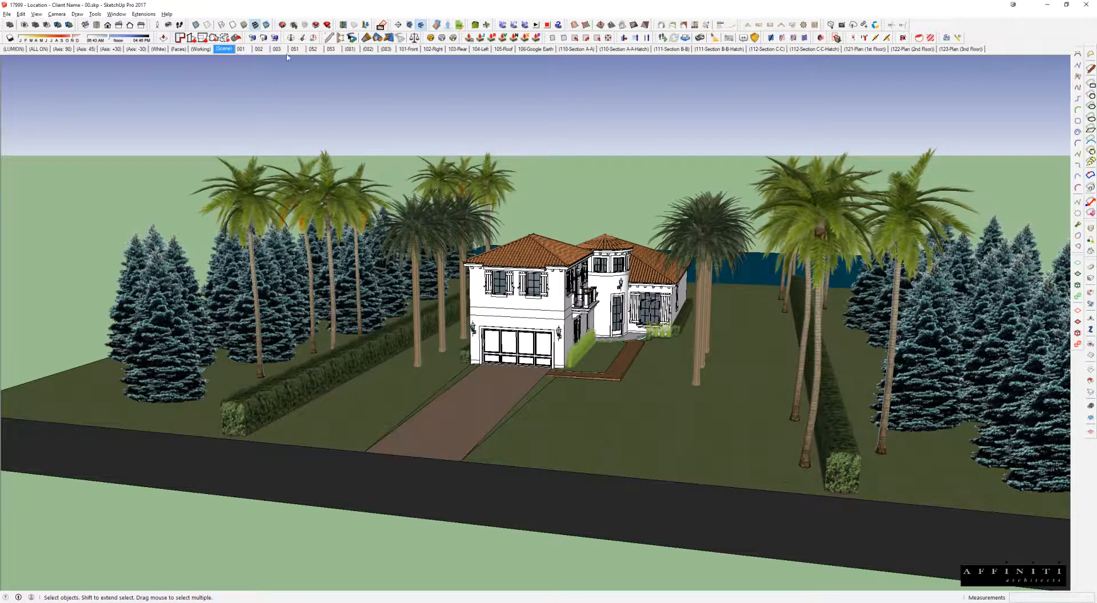
middle_drag(610, 327, 621, 275)
scroll(612, 288, up, 6)
click(240, 49)
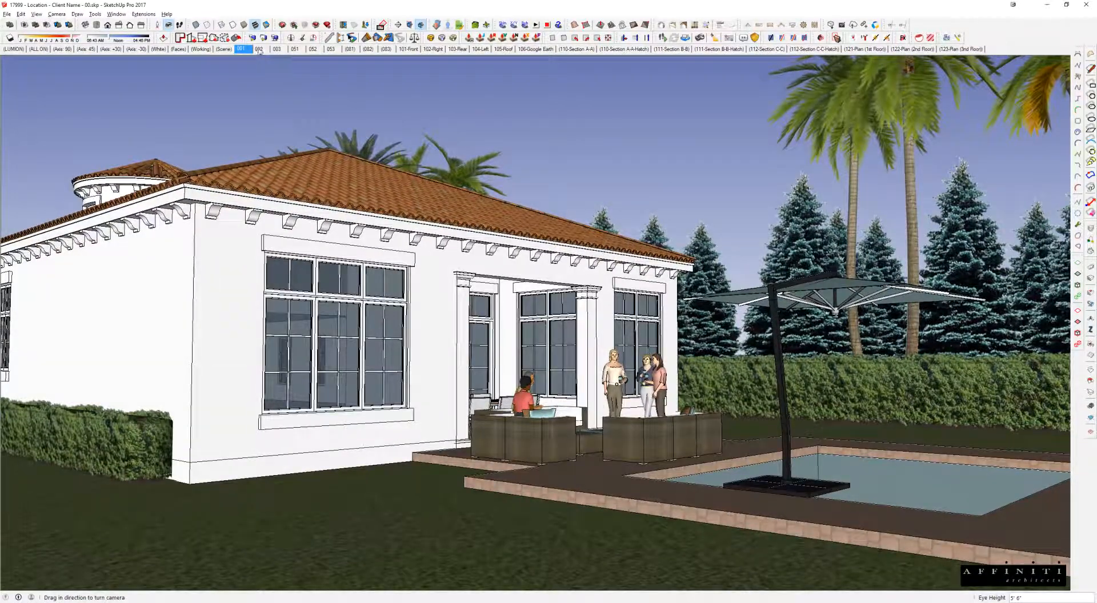
right_click(259, 49)
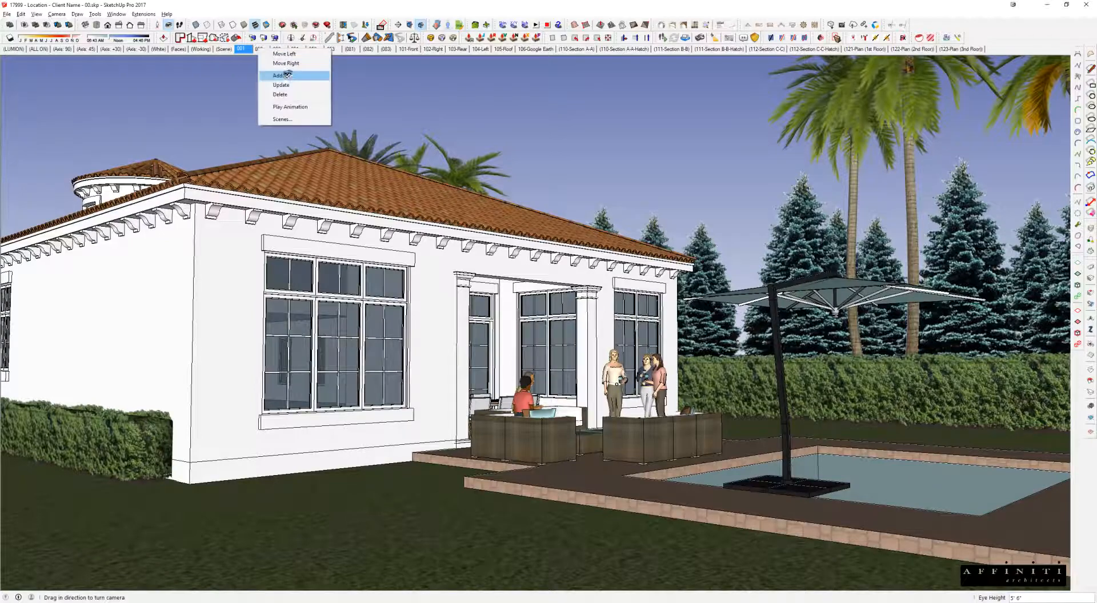
click(286, 85)
- Position the camera at eye level in the front yard and turn it toward the turret, entry door and balcony
click(157, 24)
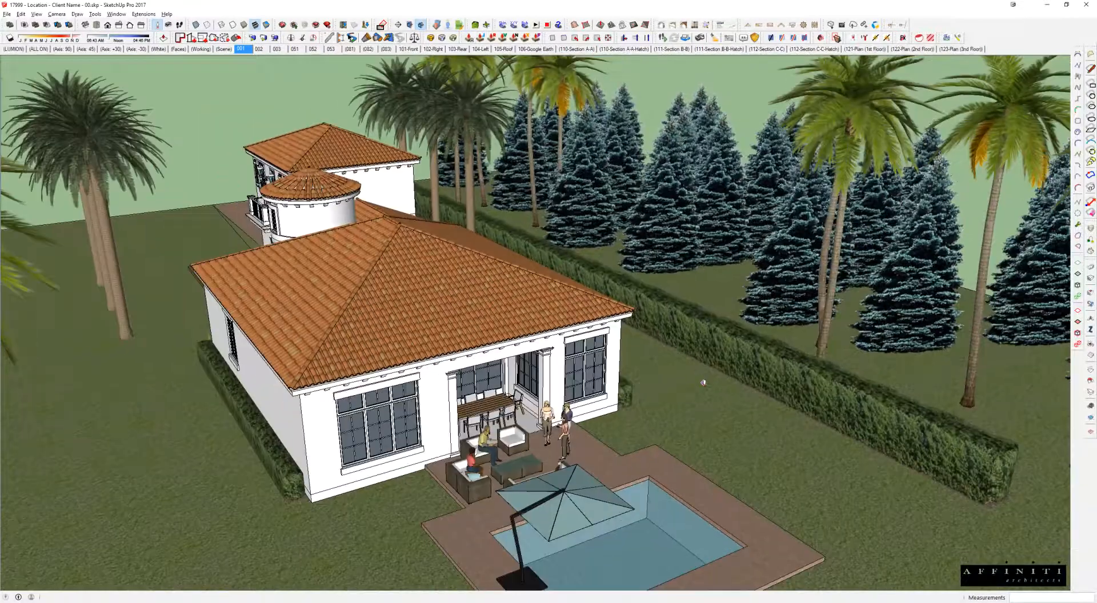
middle_drag(703, 382, 409, 314)
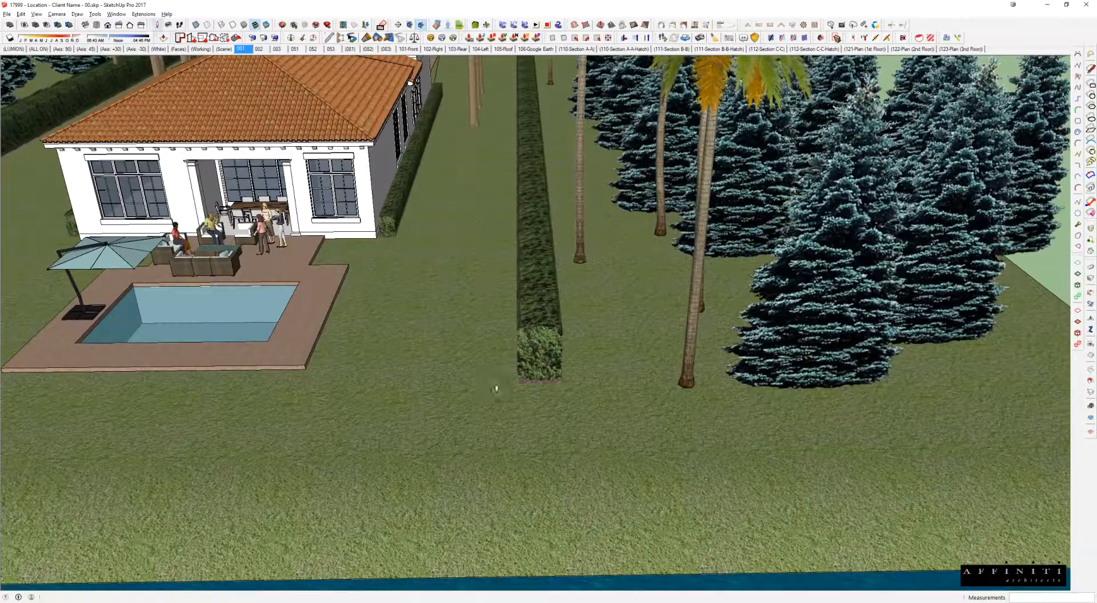
middle_drag(486, 399, 581, 328)
click(581, 328)
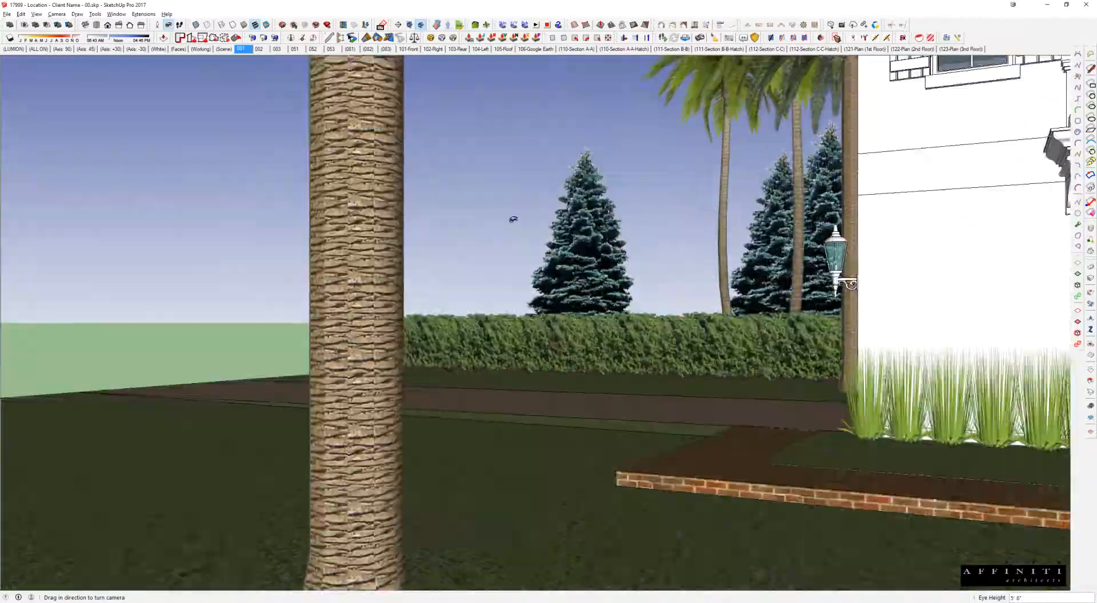
drag(513, 219, 597, 113)
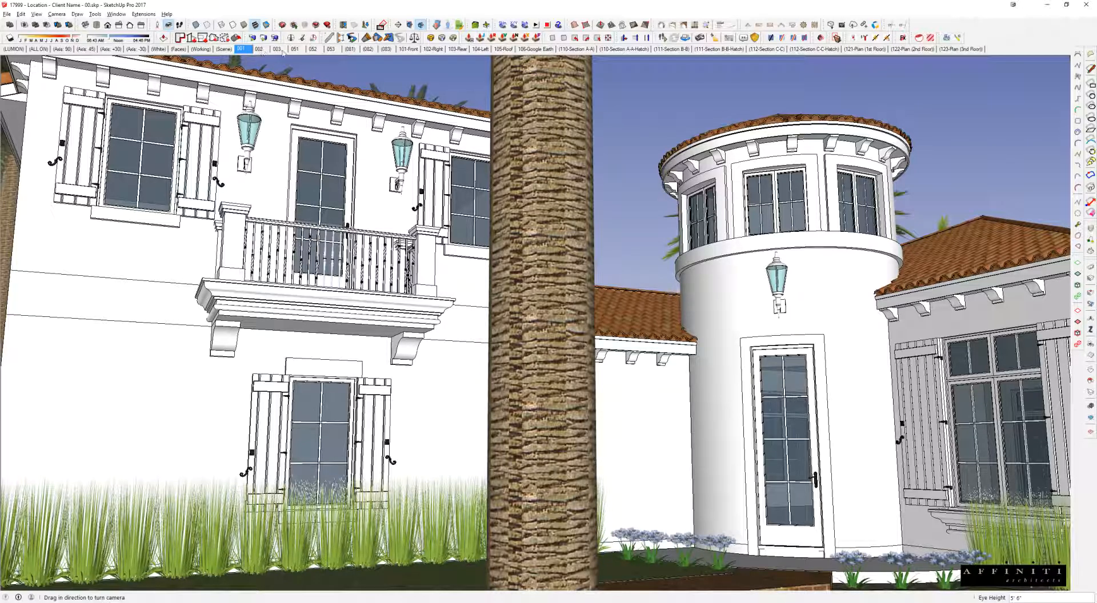
- Frame the balcony, turret and entry door and save the view as a new scene after 003, named 004
middle_drag(584, 192, 921, 246)
drag(729, 224, 864, 203)
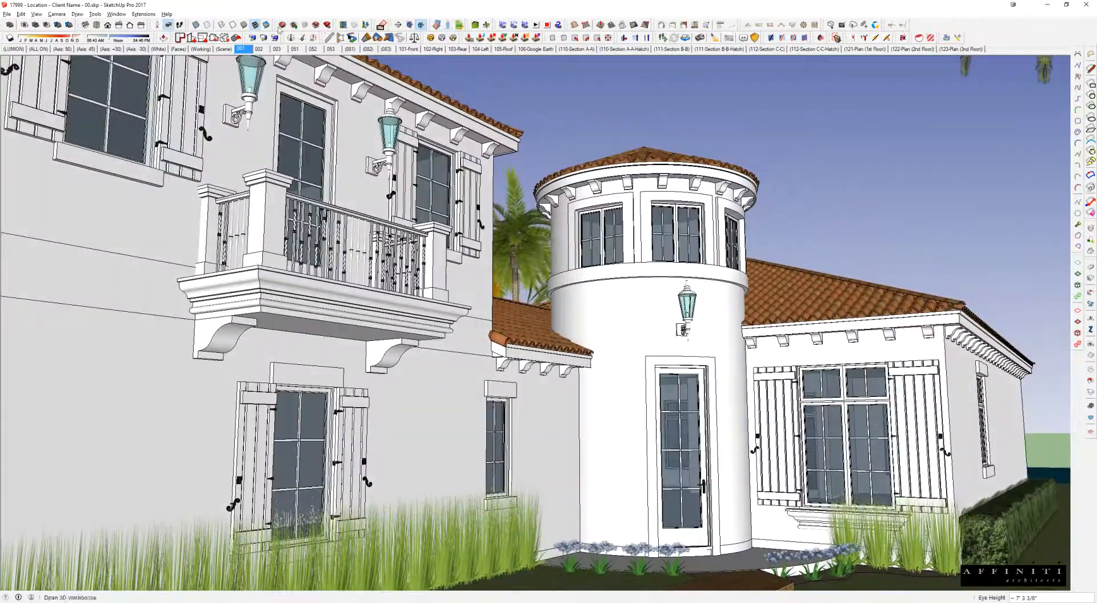
right_click(282, 50)
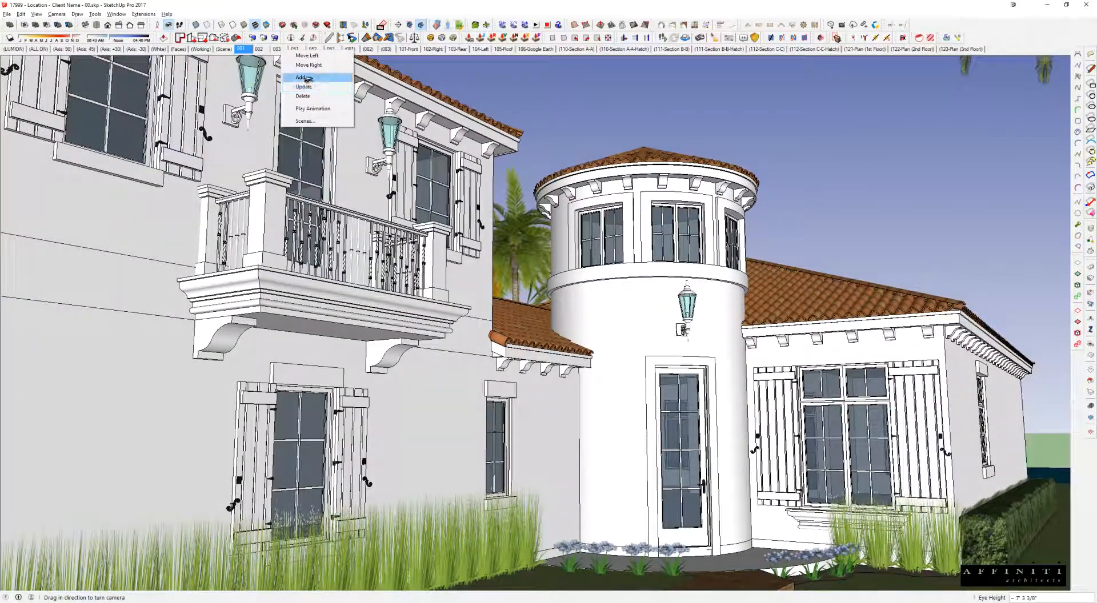
click(308, 79)
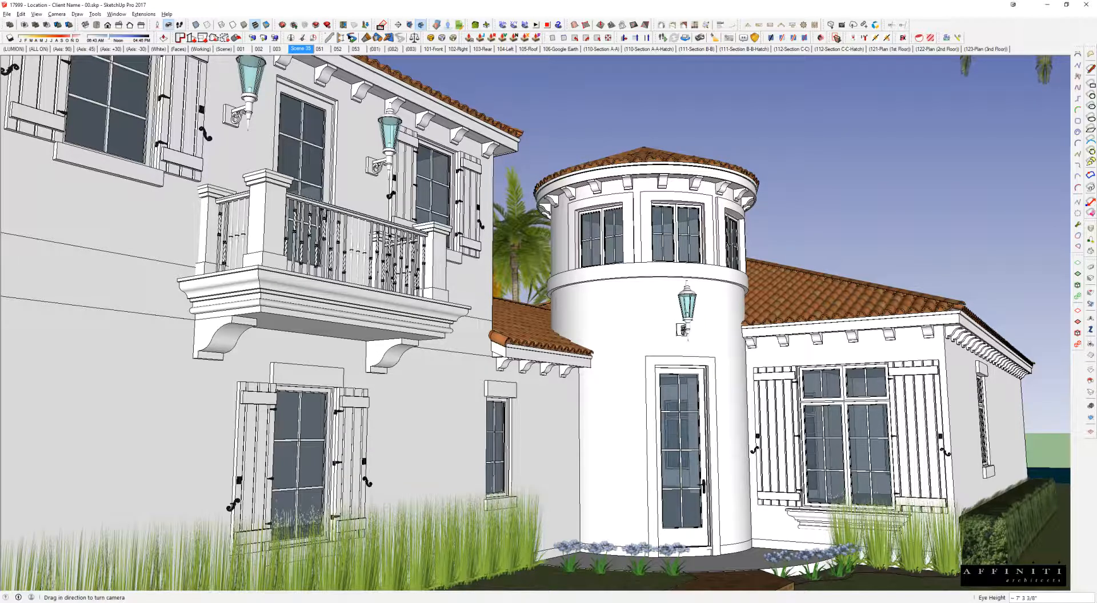
drag(1096, 103, 713, 128)
click(712, 464)
text(004)
key(Return)
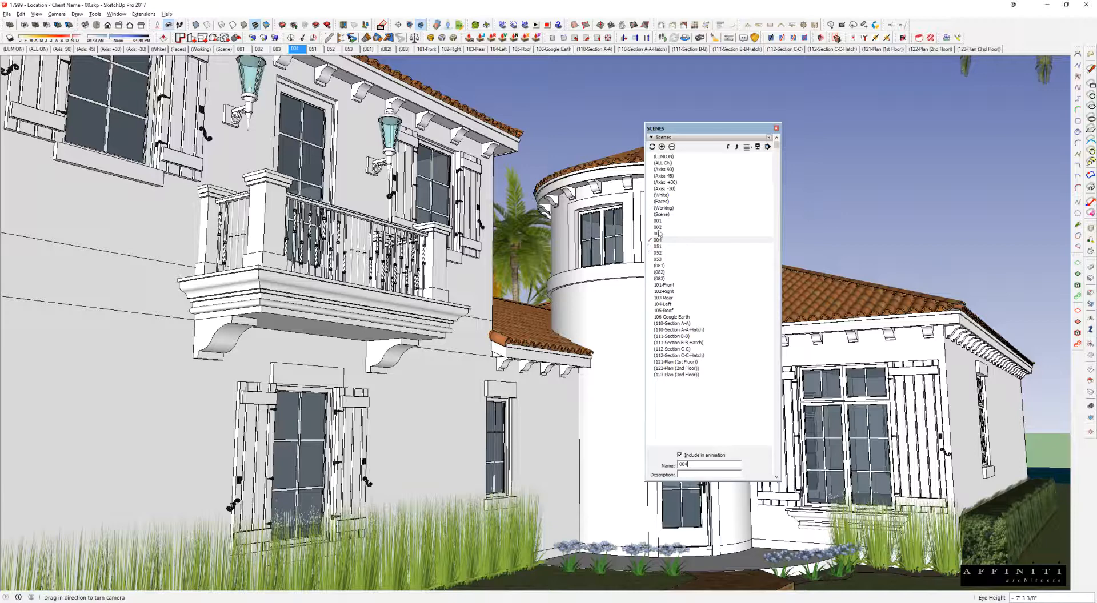
- Leave the camera tool, bring up bird's-eye scene 051, and move the scene list clear of the house
drag(736, 129, 922, 134)
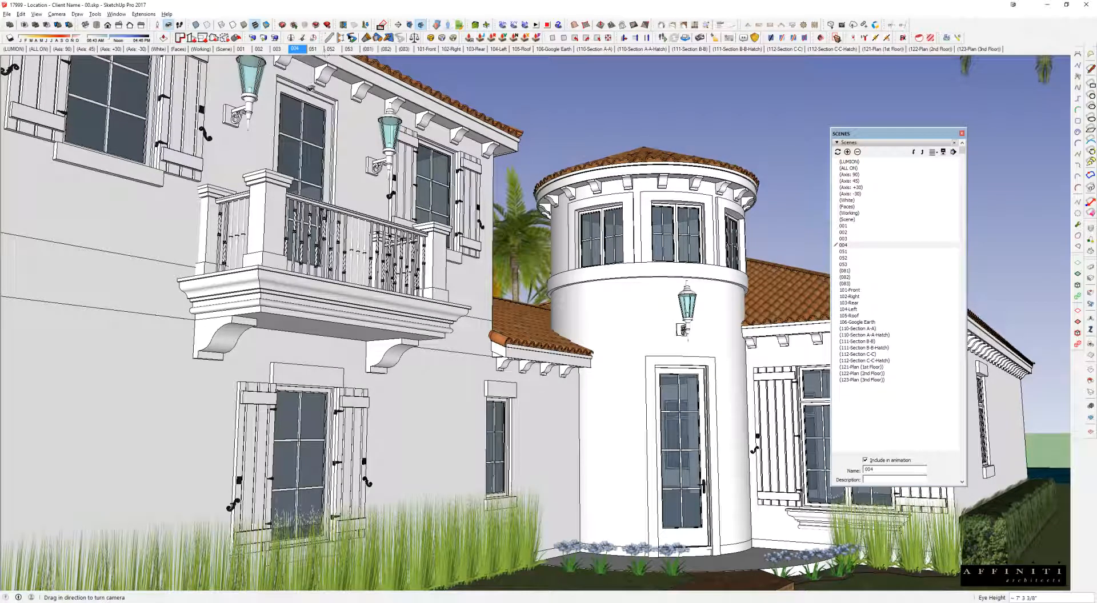
right_click(709, 109)
click(721, 114)
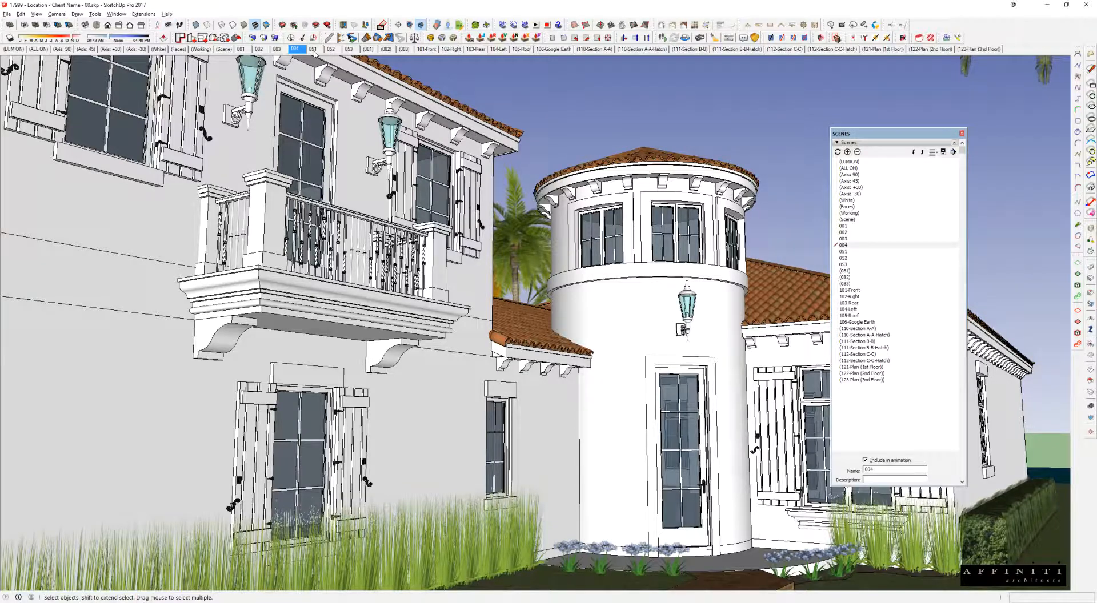
click(319, 49)
drag(861, 136, 105, 115)
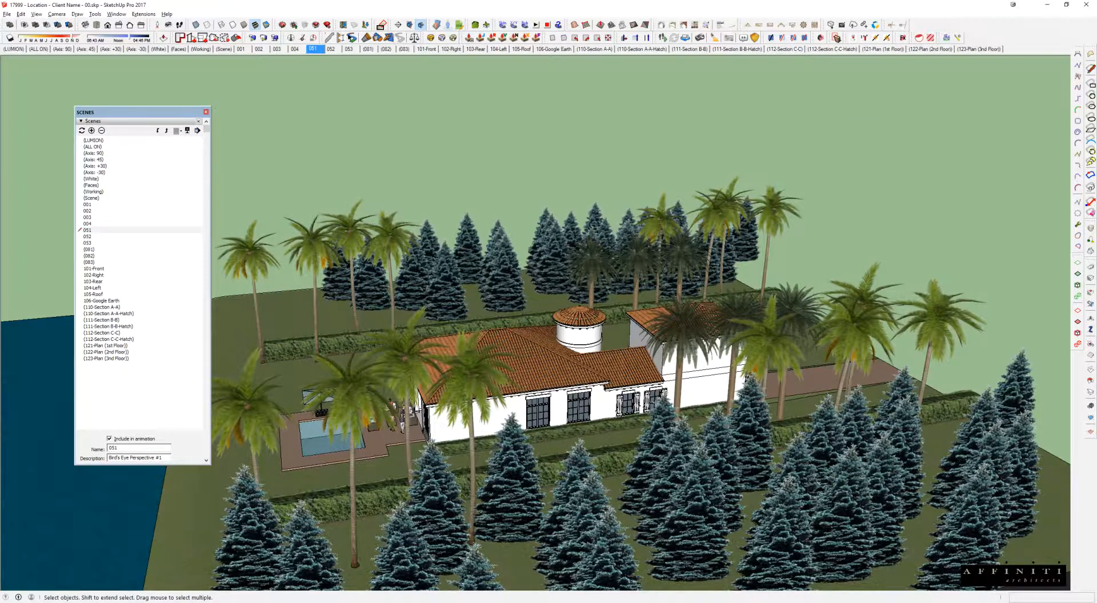
- Check the bird's-eye scenes in the untitled template file and return to the house model
mouse_move(261, 602)
click(394, 578)
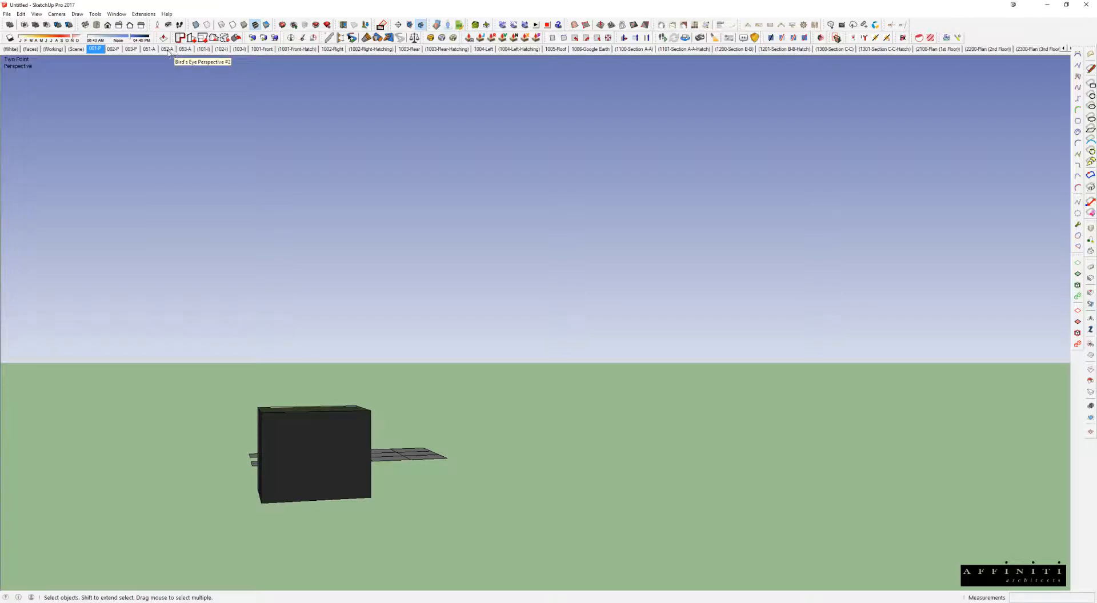
key(alt+Tab)
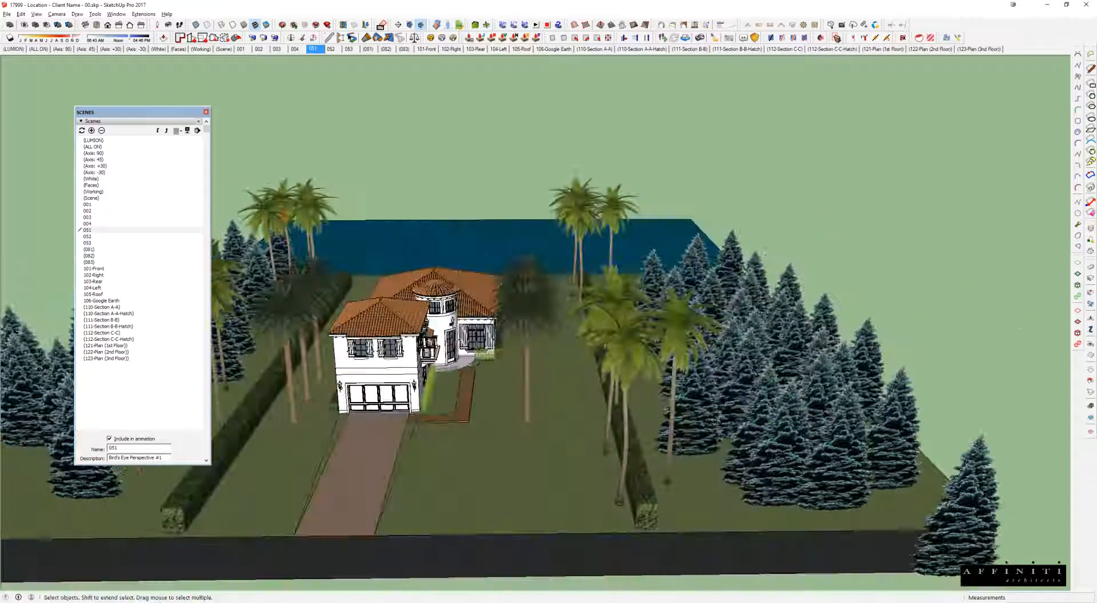
- Update scene 051 with an aerial view of the driveway, garage and turret from the street side
middle_drag(534, 505, 437, 498)
scroll(435, 282, up, 2)
middle_drag(435, 281, 434, 229)
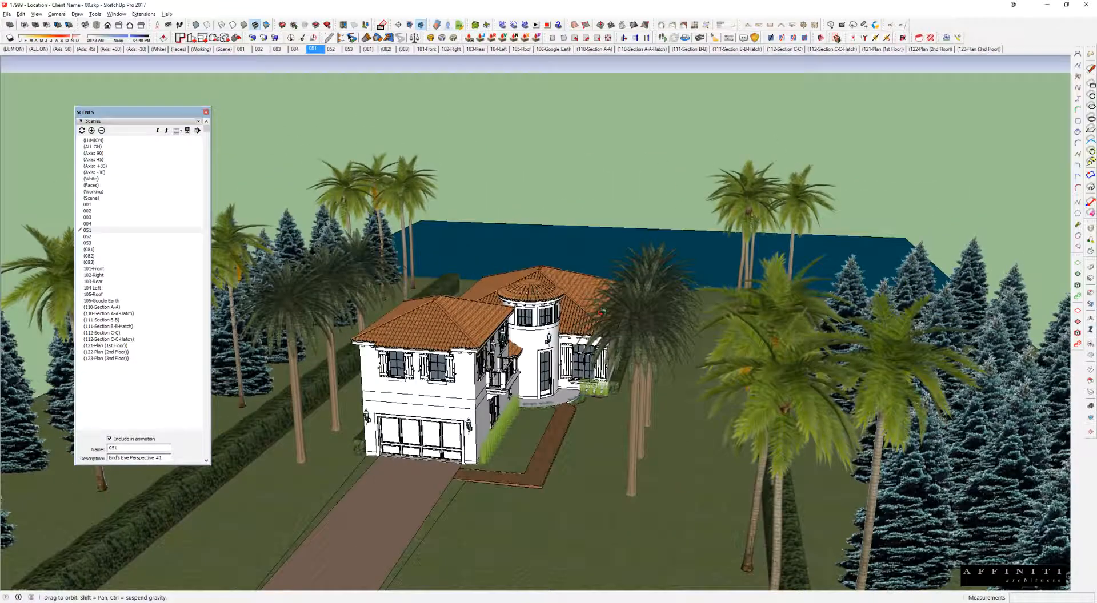
right_click(314, 49)
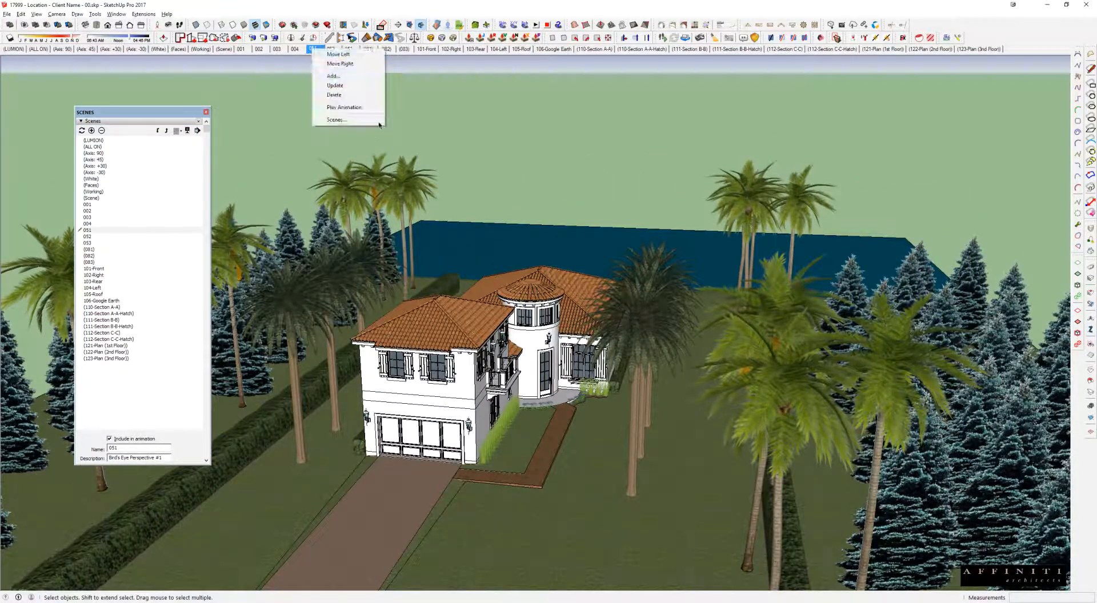
click(336, 85)
- Orbit to another aerial view of the house and update scene 052 with it
middle_drag(654, 228, 606, 346)
scroll(607, 347, up, 2)
middle_drag(604, 404, 632, 406)
right_click(333, 50)
click(361, 84)
- Update scene 053 with a view of the rear patio and pool from across the water
middle_drag(686, 297, 646, 272)
scroll(720, 305, down, 2)
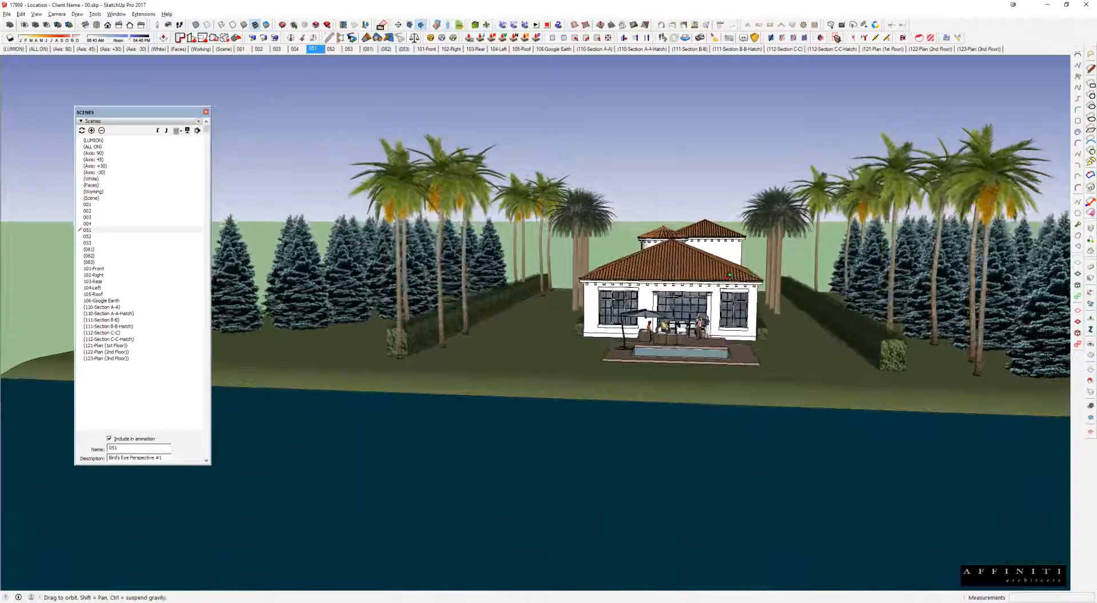
right_click(348, 50)
click(363, 81)
- Check the interior perspective scenes in the untitled template file and return to the house model
key(alt+Tab)
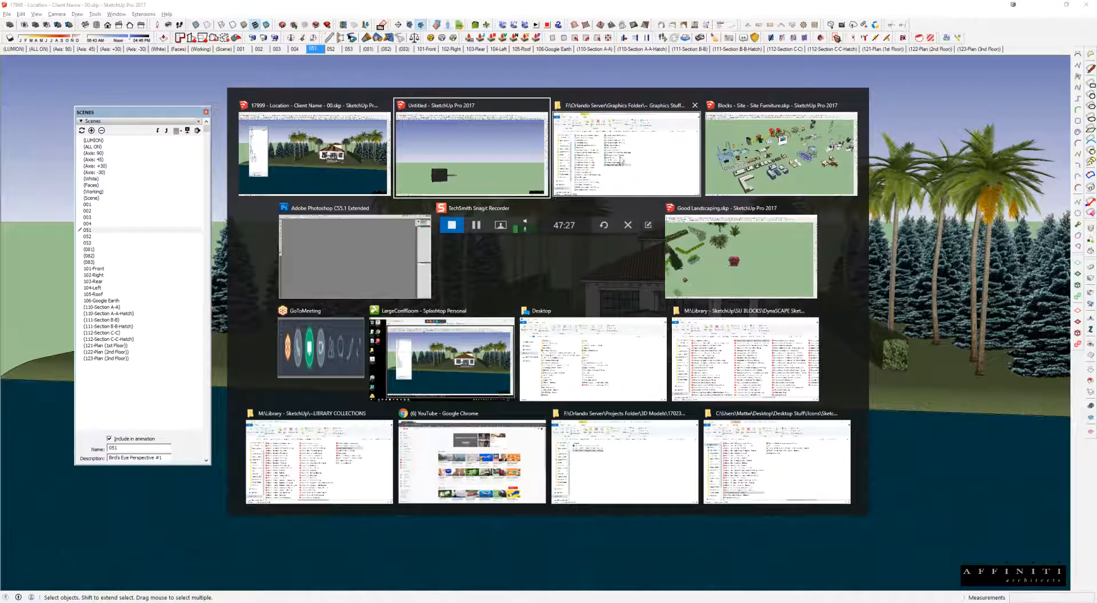
click(471, 131)
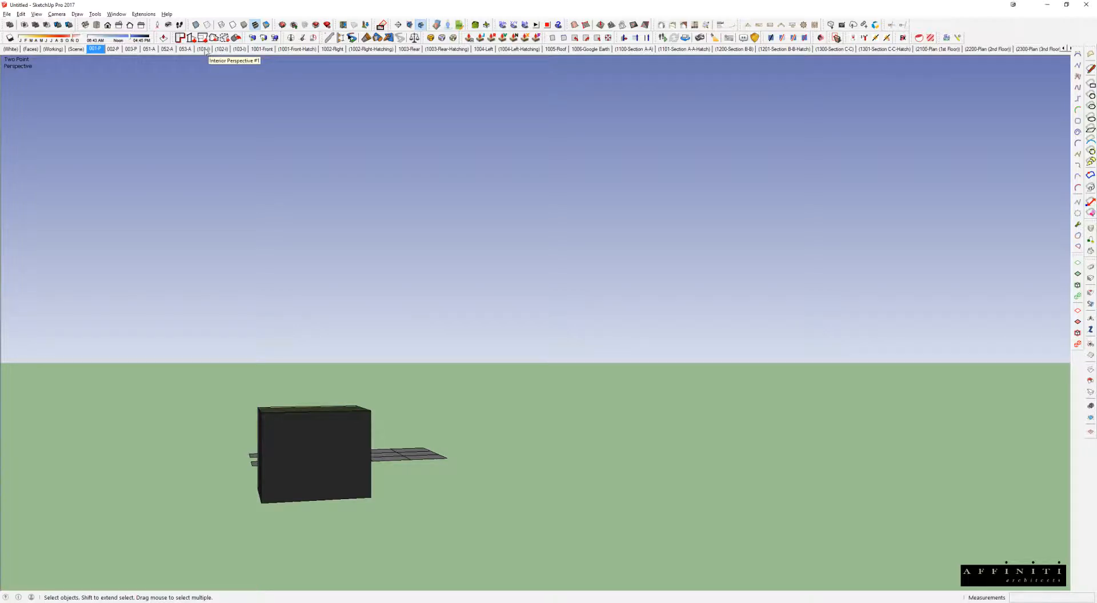
key(alt+Tab)
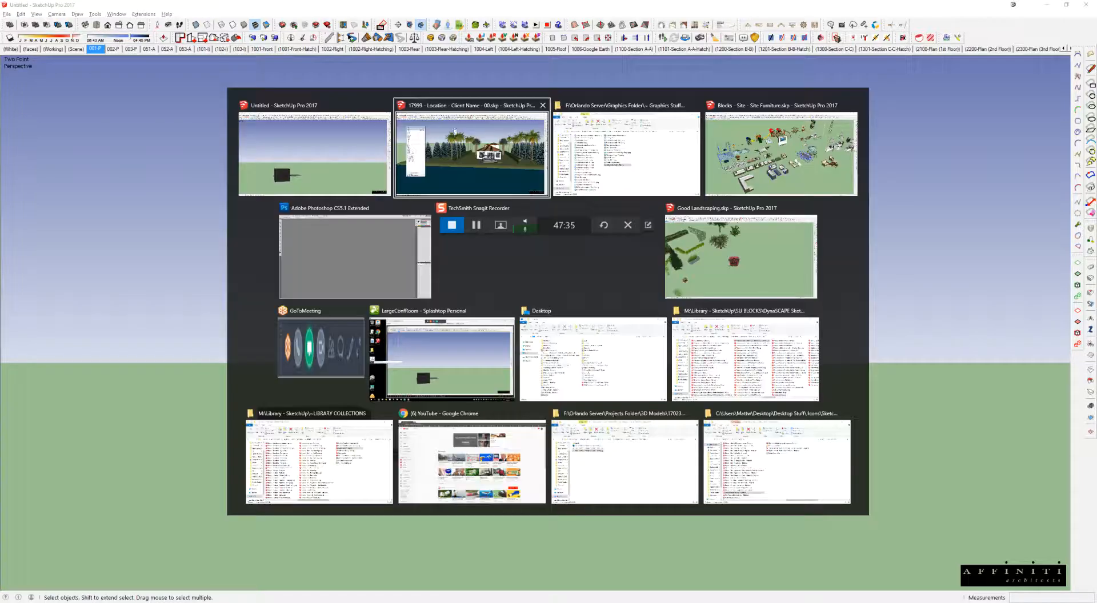
click(490, 147)
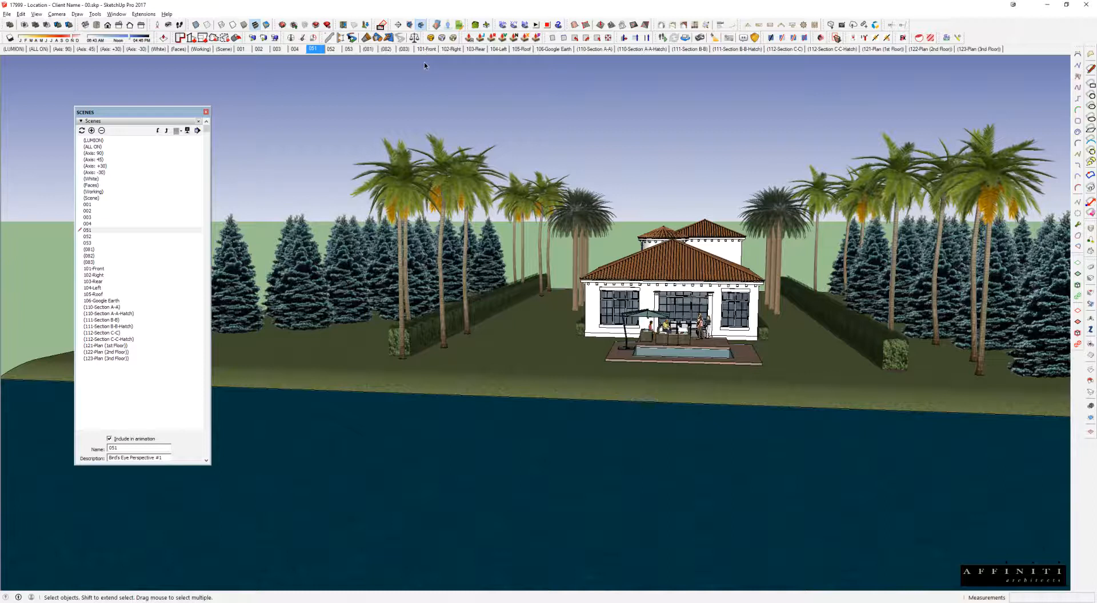
- Bring up interior scene 081 and include it in the animation
click(369, 50)
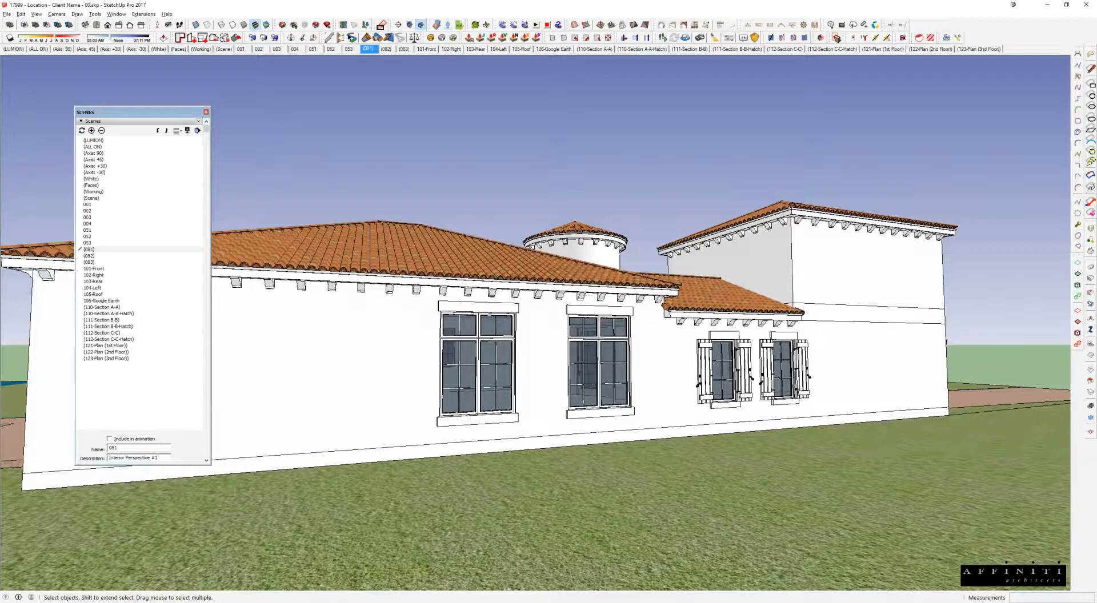
drag(0, 40, 193, 104)
drag(117, 118, 433, 90)
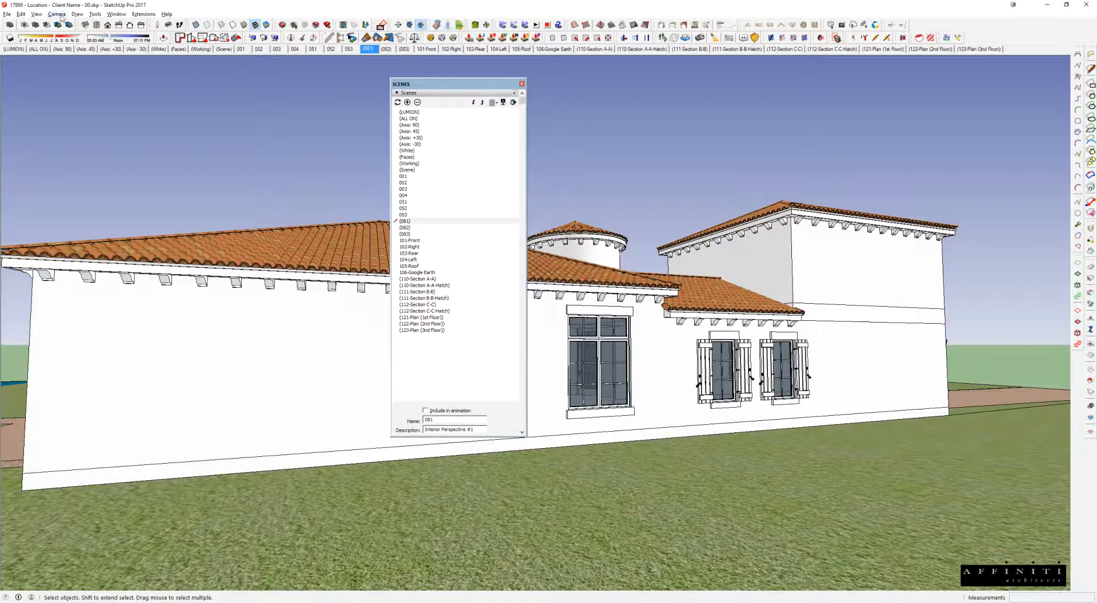
click(36, 13)
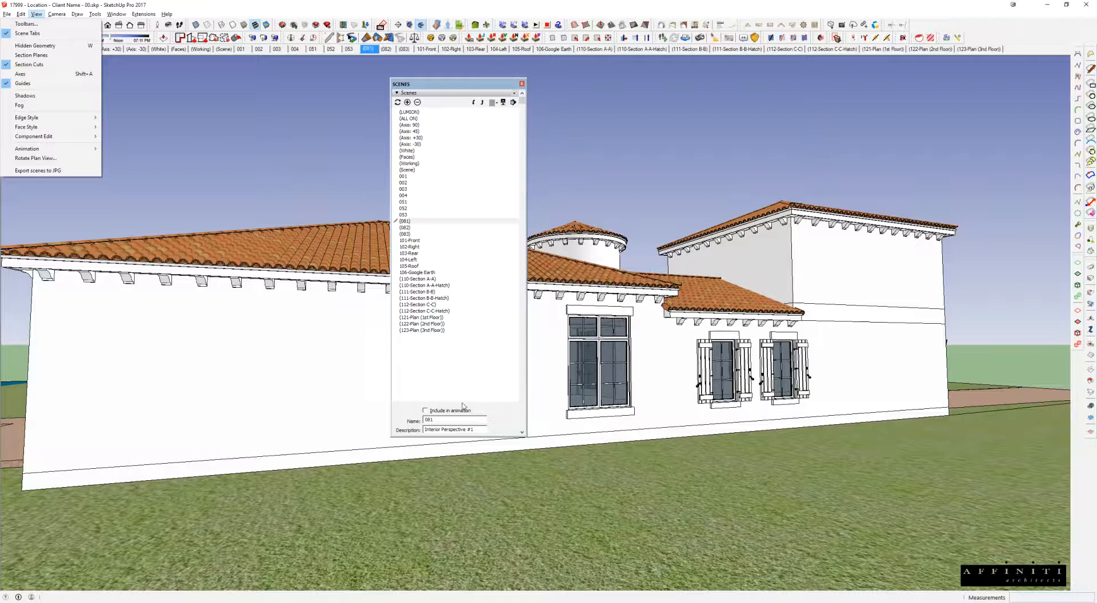
click(434, 412)
click(431, 412)
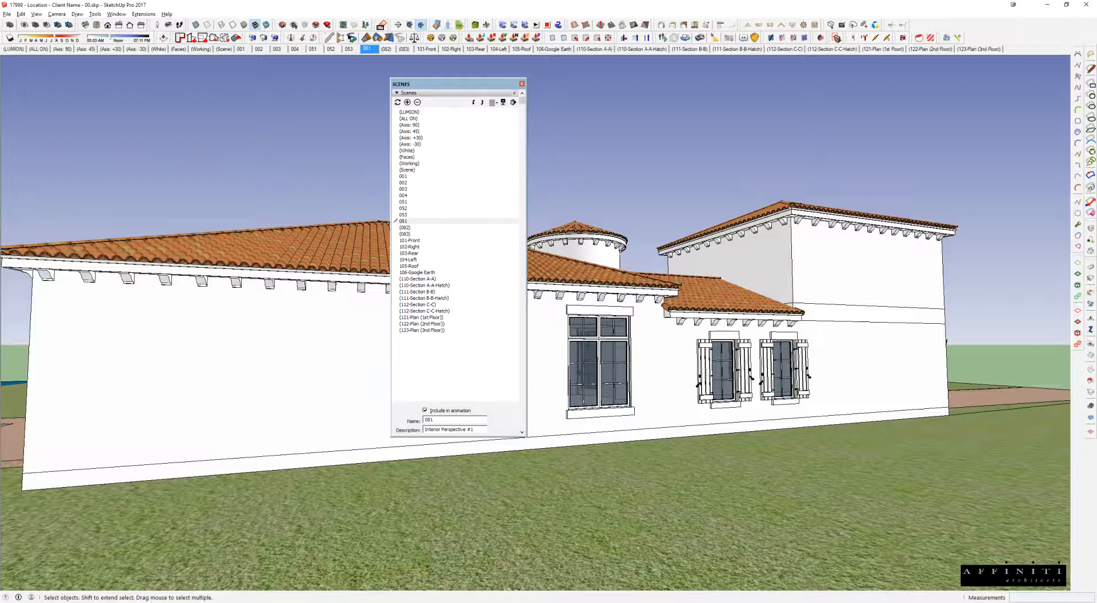
- Show the shadow settings and compare those of exterior scene 053 with interior scene 081
drag(1096, 43, 235, 92)
scroll(234, 354, down, 6)
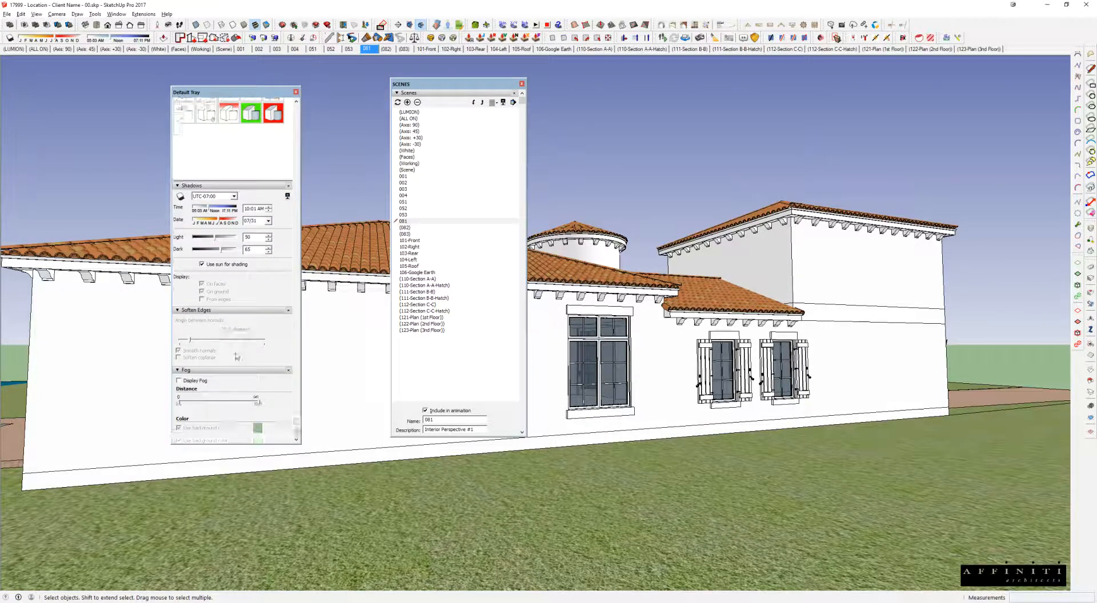
click(350, 49)
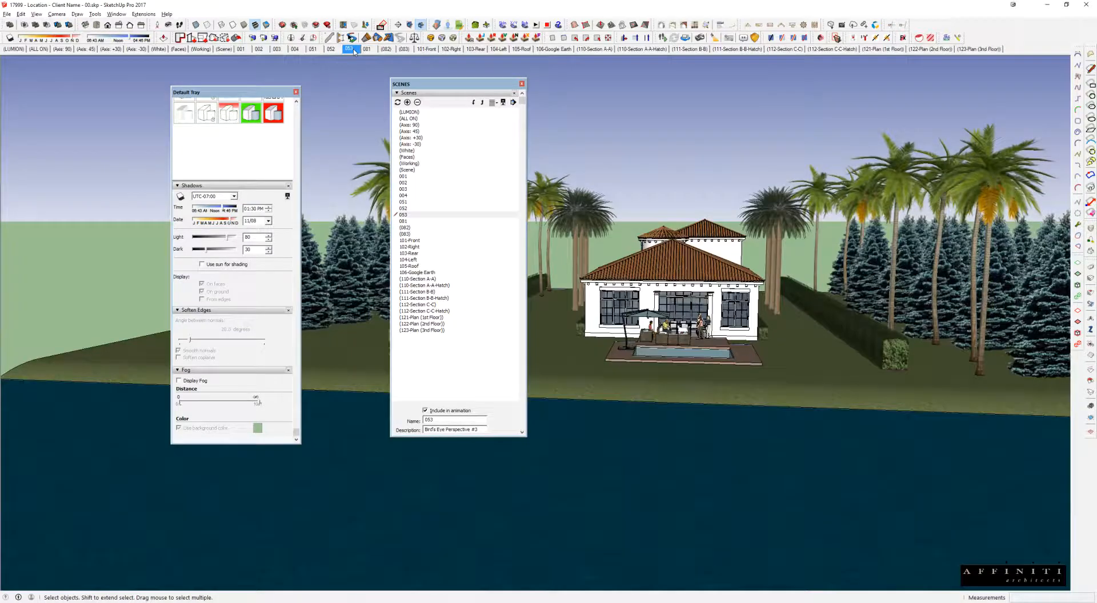
scroll(667, 301, up, 5)
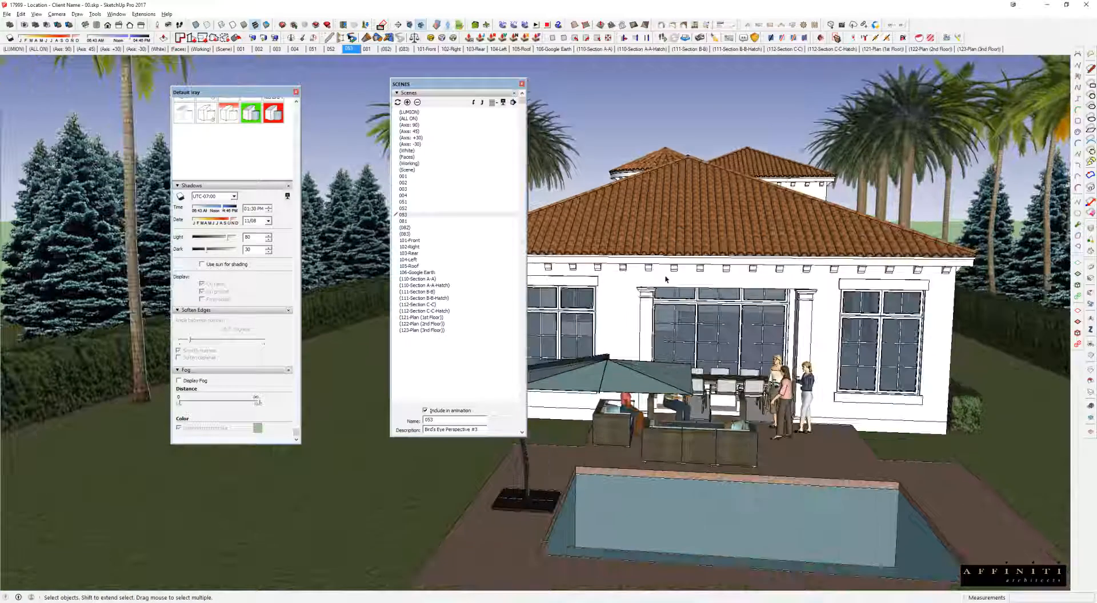
scroll(840, 251, up, 3)
middle_drag(840, 251, 853, 252)
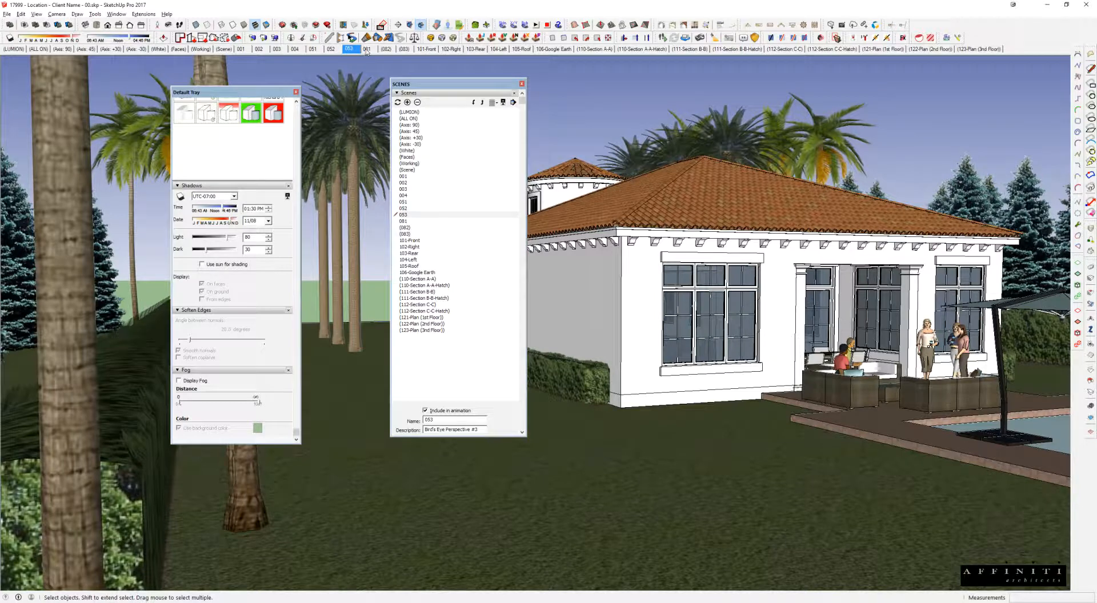
click(366, 50)
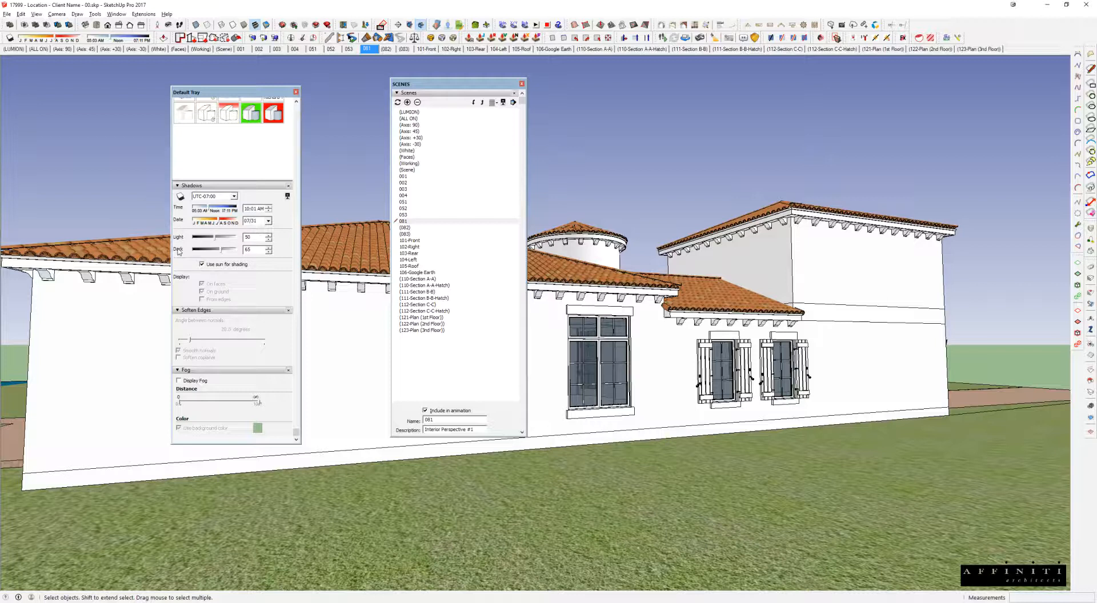
- Move the scene list aside and bring the camera inside the house toward the round entry
drag(463, 95, 958, 144)
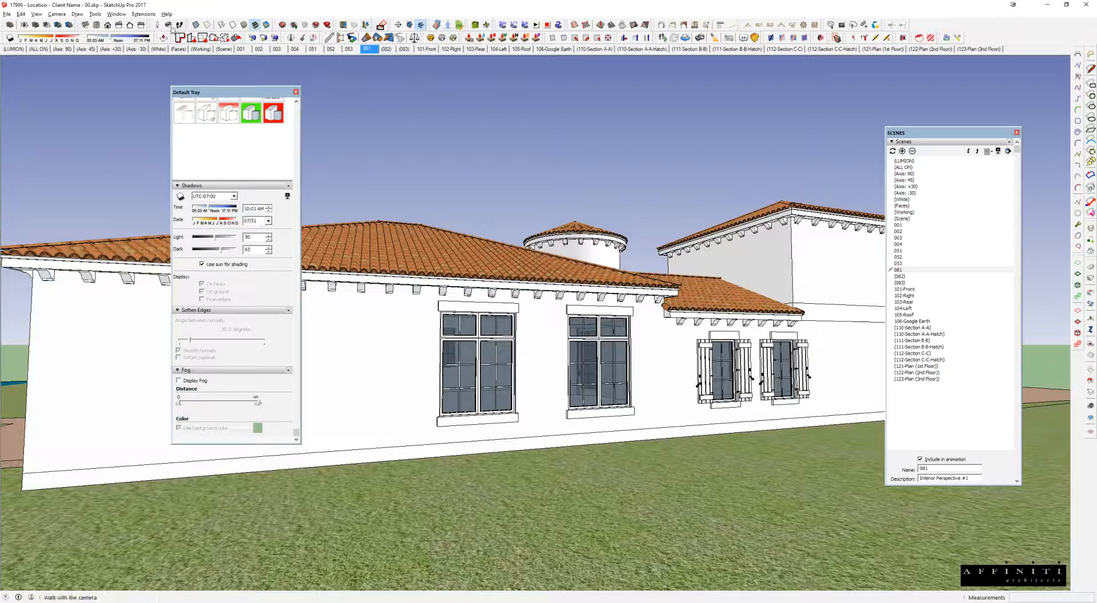
click(157, 24)
middle_drag(532, 323, 543, 336)
scroll(597, 389, up, 8)
middle_drag(644, 381, 264, 264)
mouse_move(673, 325)
middle_down()
mouse_move(676, 333)
mouse_move(663, 332)
middle_up()
scroll(663, 332, down, 2)
middle_drag(796, 484, 628, 372)
middle_drag(727, 417, 811, 450)
- Turn the camera toward the entry door below the circular ceiling opening and update scene 081 with this view
key(l)
drag(657, 365, 496, 235)
right_click(496, 236)
click(514, 245)
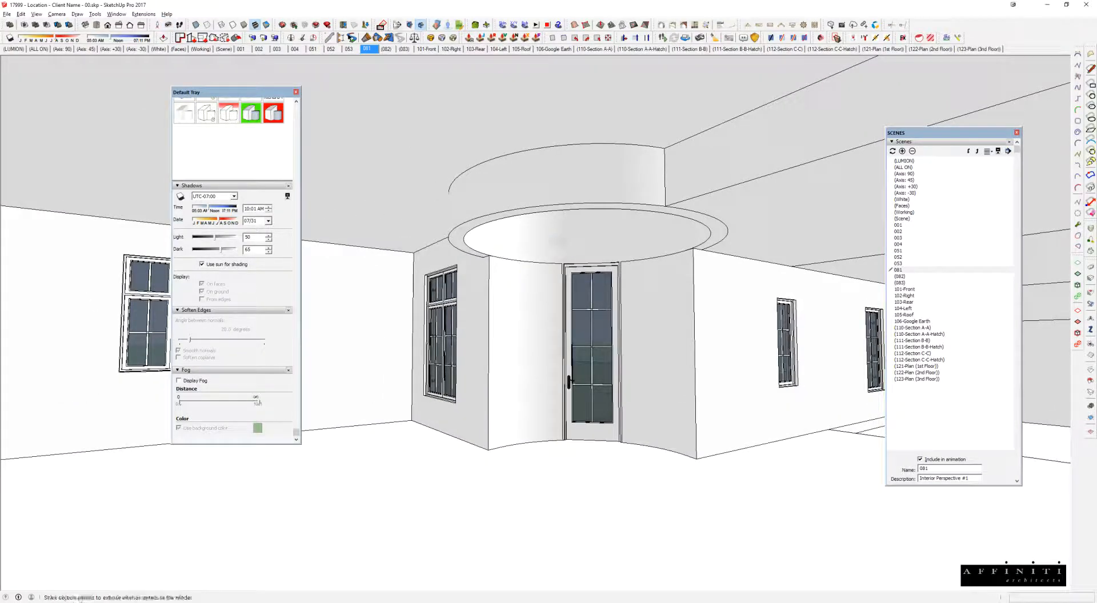
right_click(366, 48)
click(391, 86)
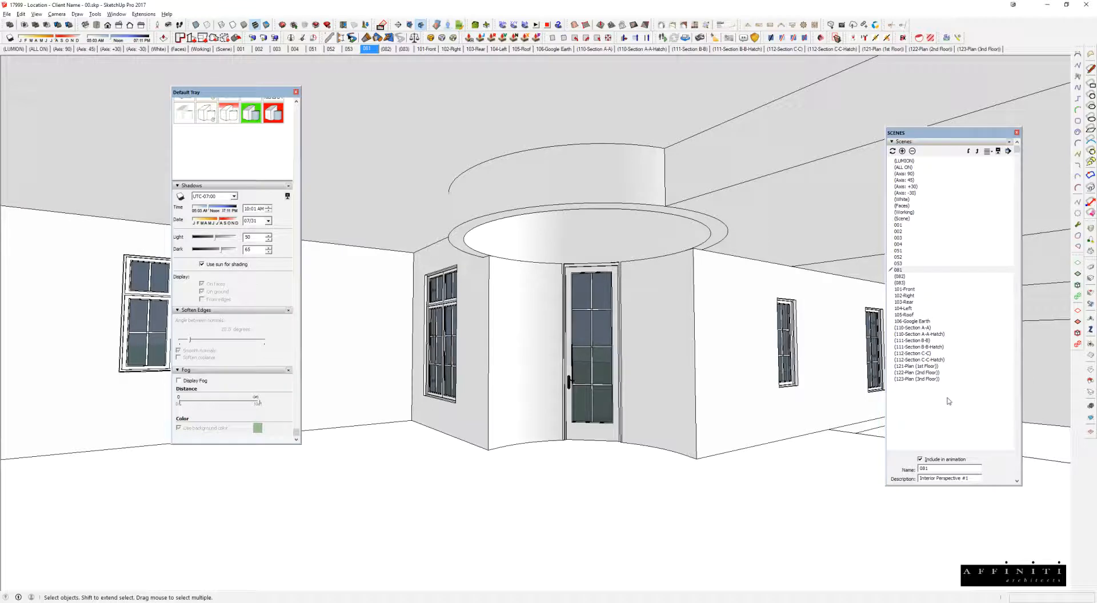
- Return to scene 053 and bring the camera from the pool side into the house, facing the entry door
click(349, 49)
middle_drag(714, 282, 708, 329)
scroll(683, 269, up, 7)
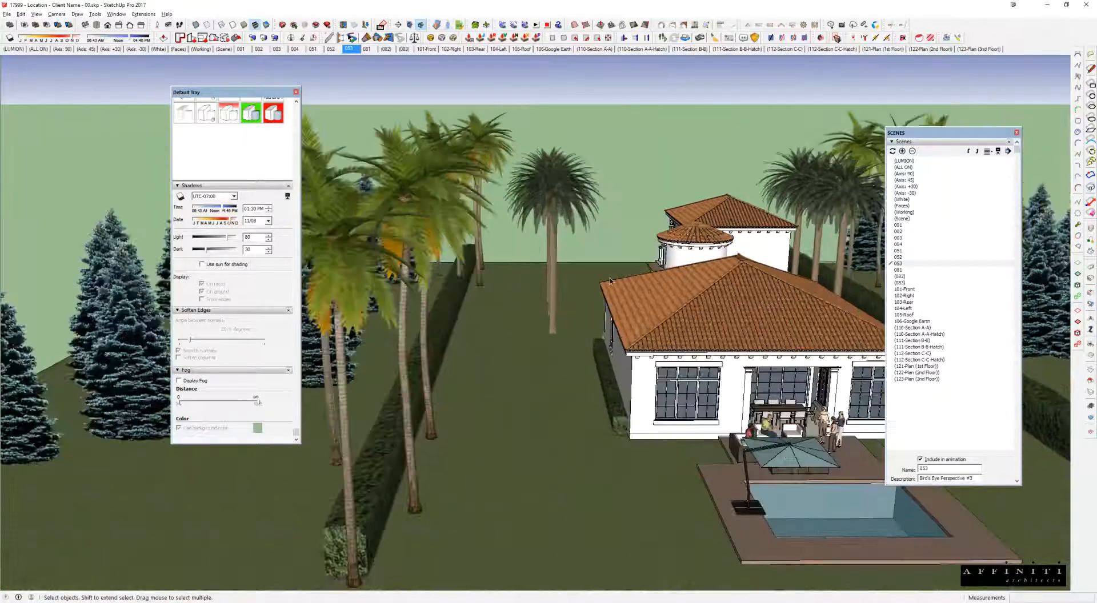
mouse_move(657, 286)
shift+middle_down()
mouse_move(614, 320)
mouse_move(674, 274)
mouse_move(651, 271)
shift+middle_up()
shift+middle_drag(703, 228, 491, 206)
scroll(606, 249, up, 15)
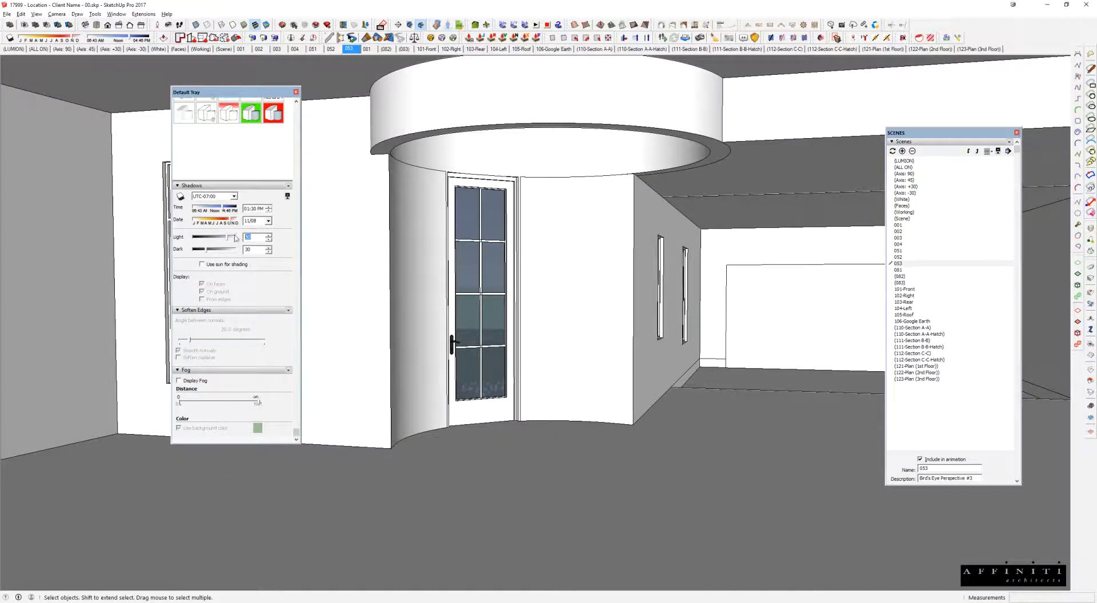
- Set the shadow light to 60 and dark to 45, and use the sun for shading
text(60)
key(Tab)
text(45)
click(221, 265)
click(216, 266)
click(216, 265)
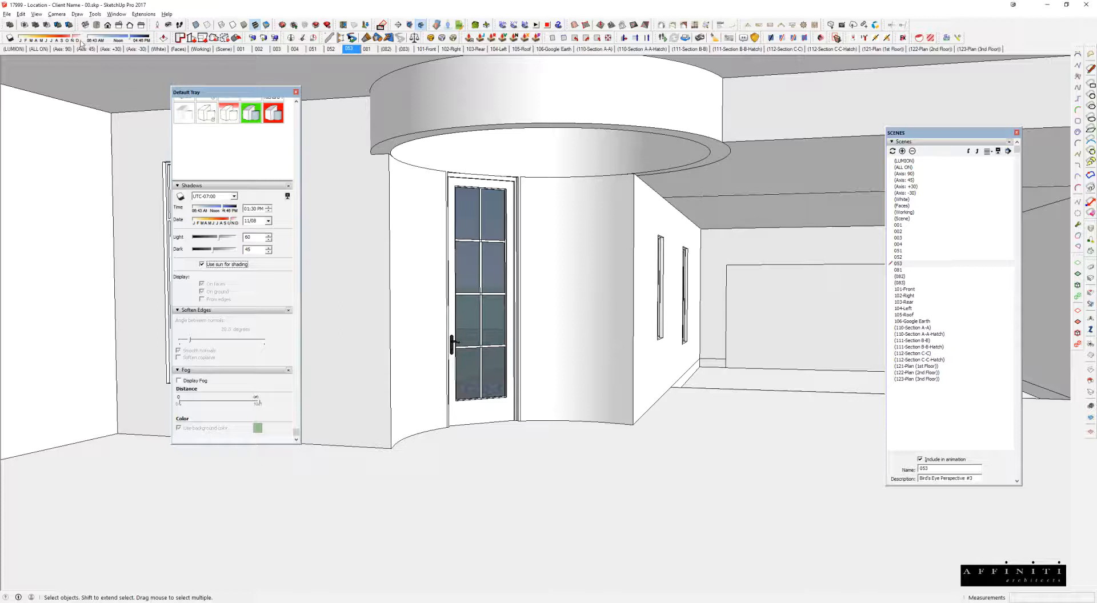
- Adjust the sun to 12:14 PM on 11/12 for the interior shading
click(125, 38)
mouse_move(126, 37)
mouse_down()
mouse_move(140, 39)
mouse_move(130, 39)
mouse_up()
mouse_move(59, 41)
mouse_down()
mouse_move(38, 40)
mouse_move(76, 40)
mouse_up()
drag(137, 40, 122, 40)
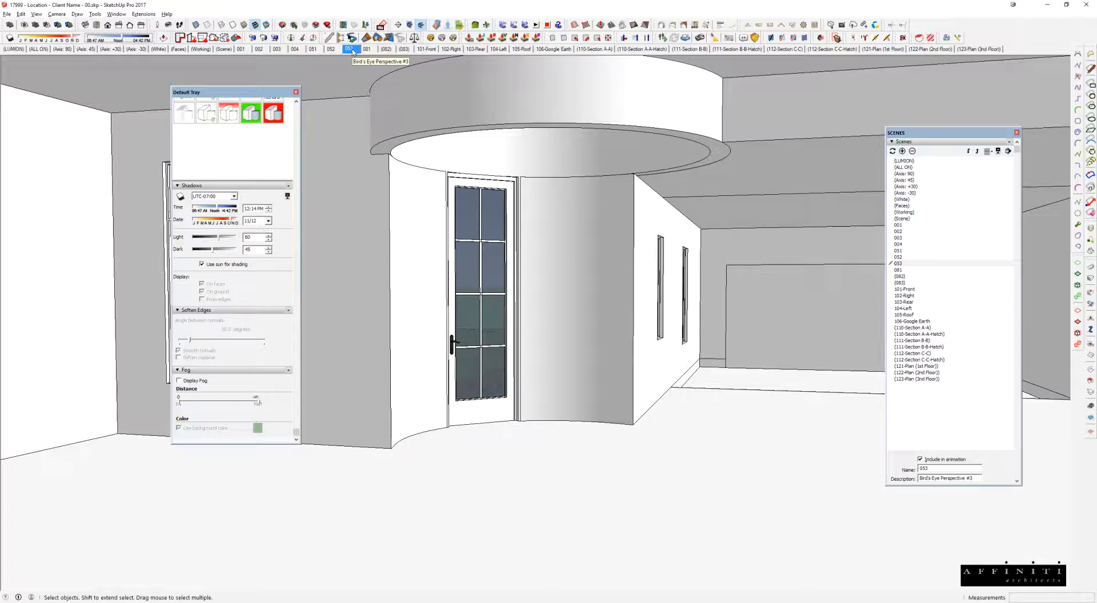
- Update scene 081 with the interior view and its shading, and bring up scene 001
right_click(372, 49)
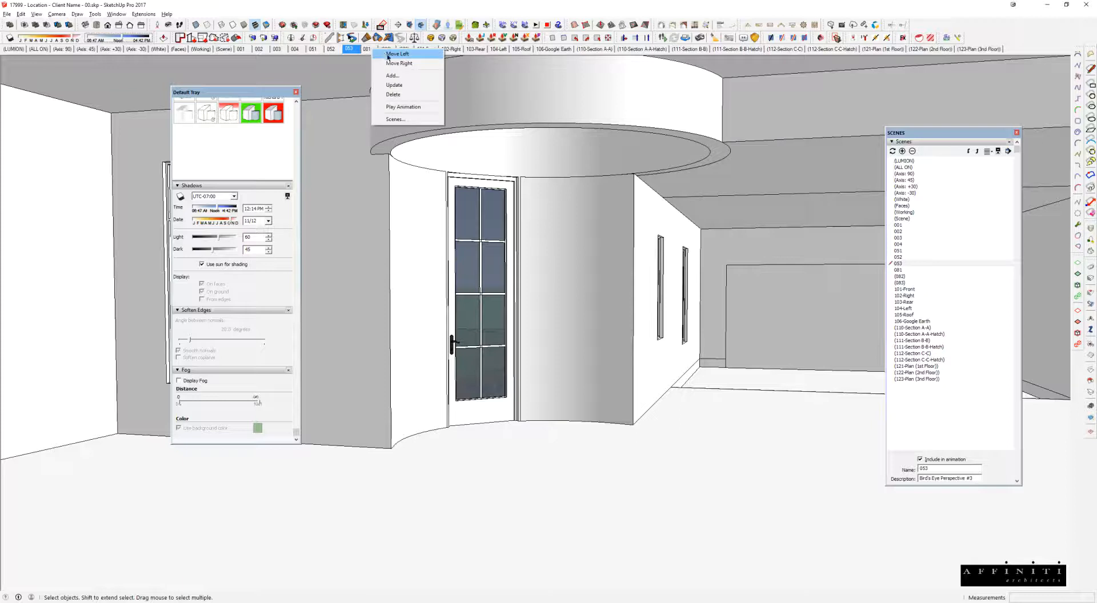
click(394, 85)
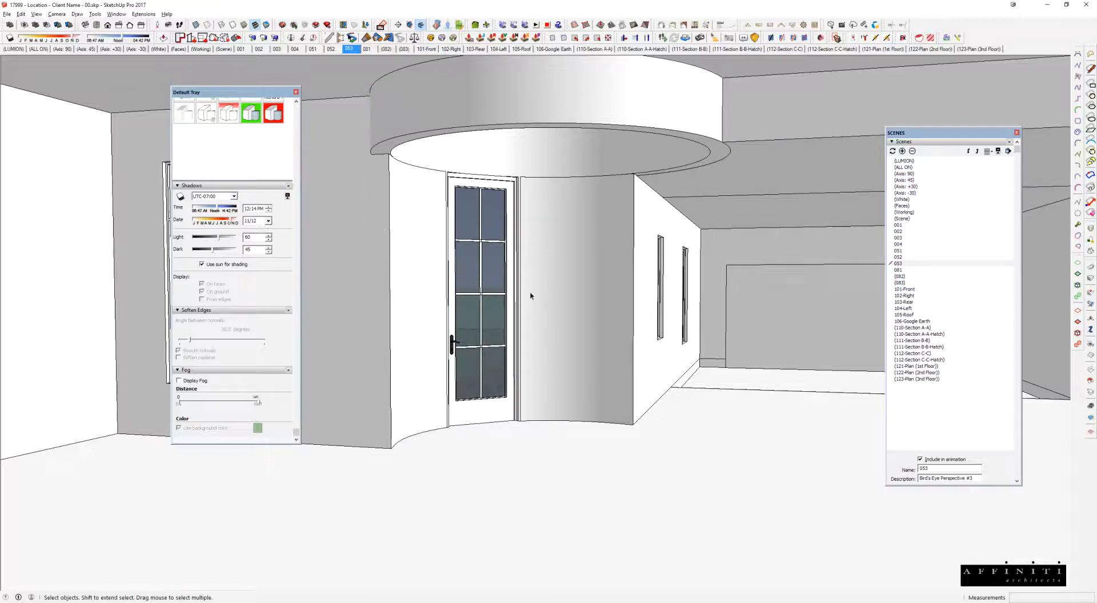
click(237, 49)
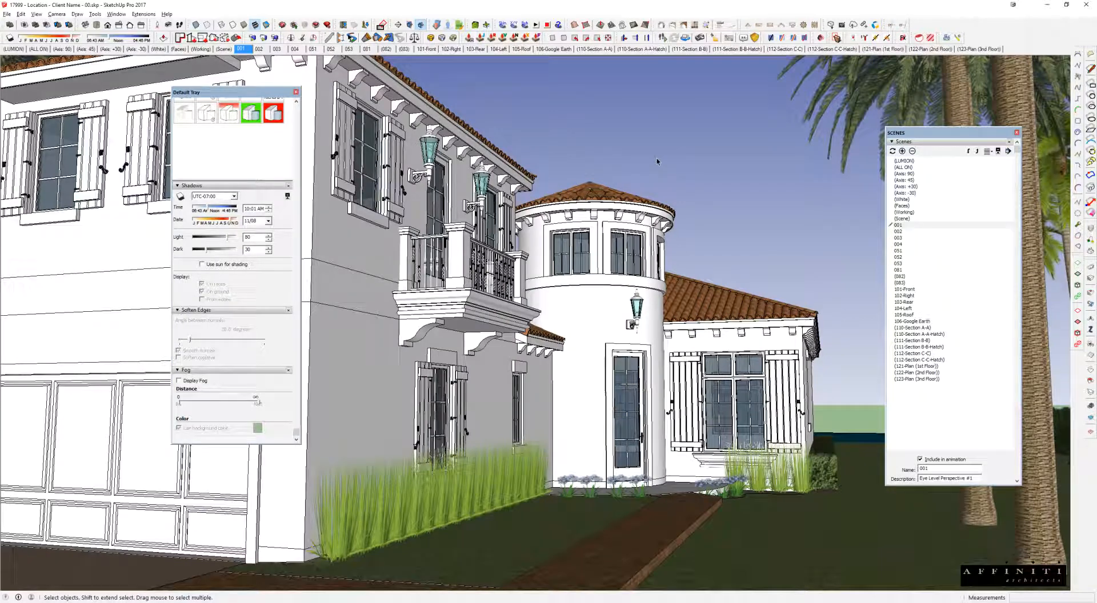
key(z)
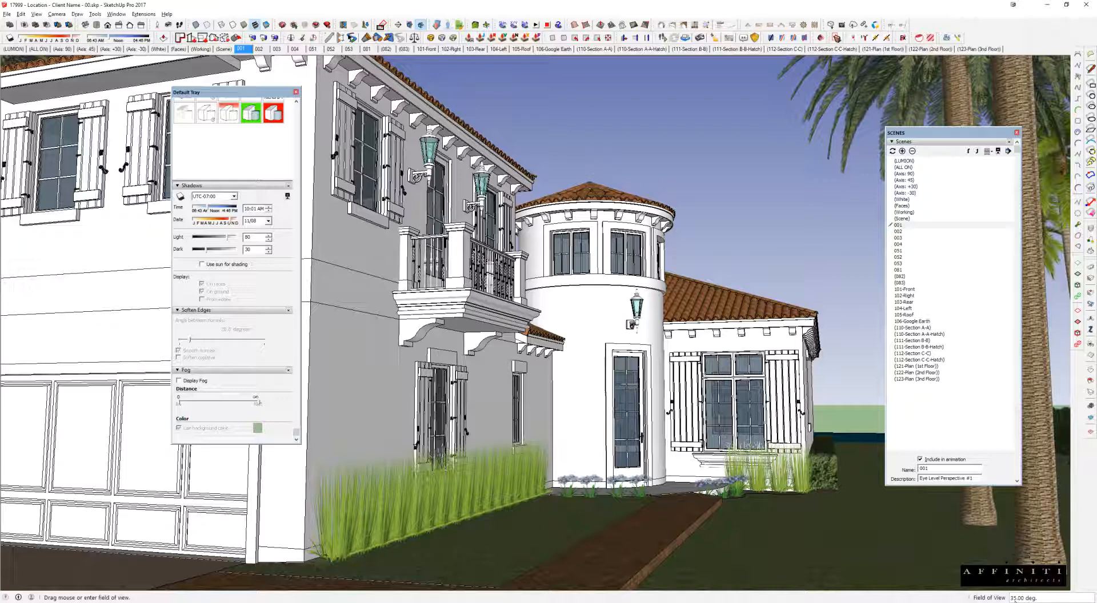
scroll(532, 343, up, 4)
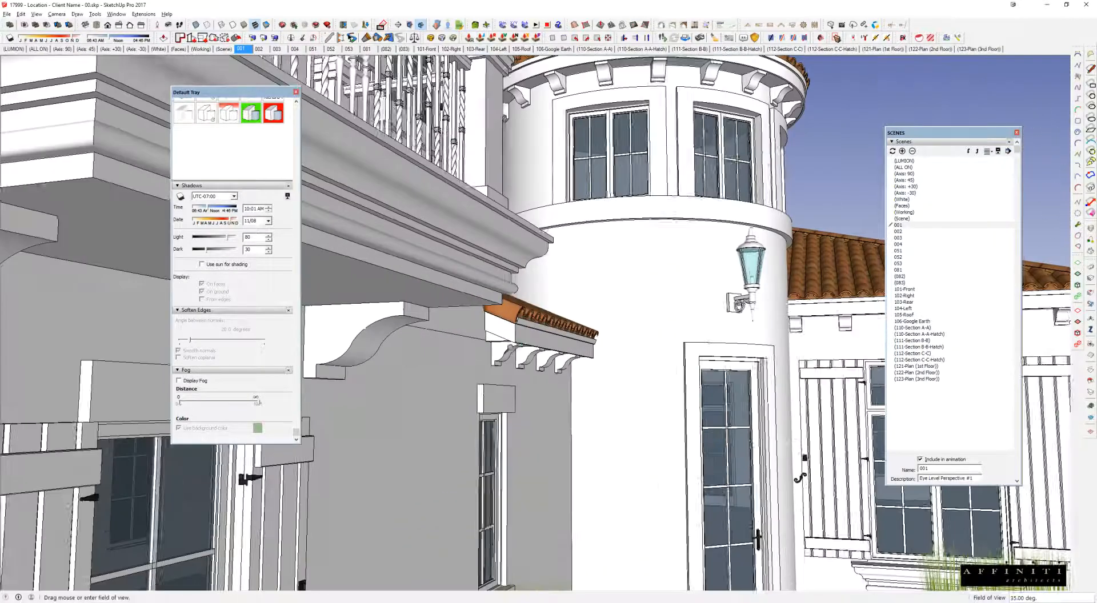
scroll(588, 360, up, 5)
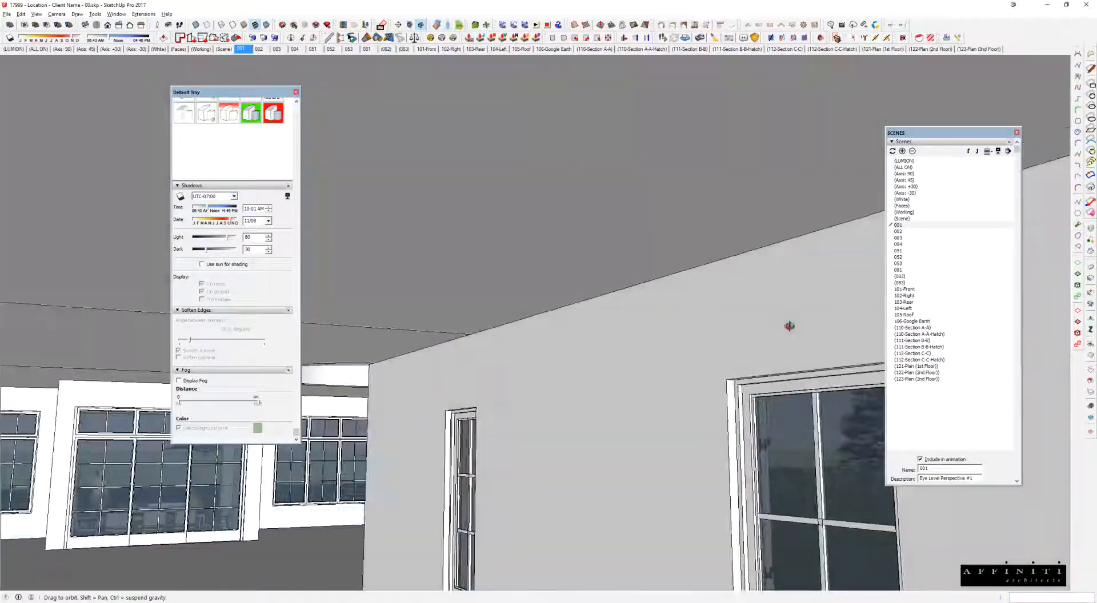
drag(458, 400, 639, 341)
- Return to interior scene 081 and set the camera's field of view to 60 degrees
click(367, 48)
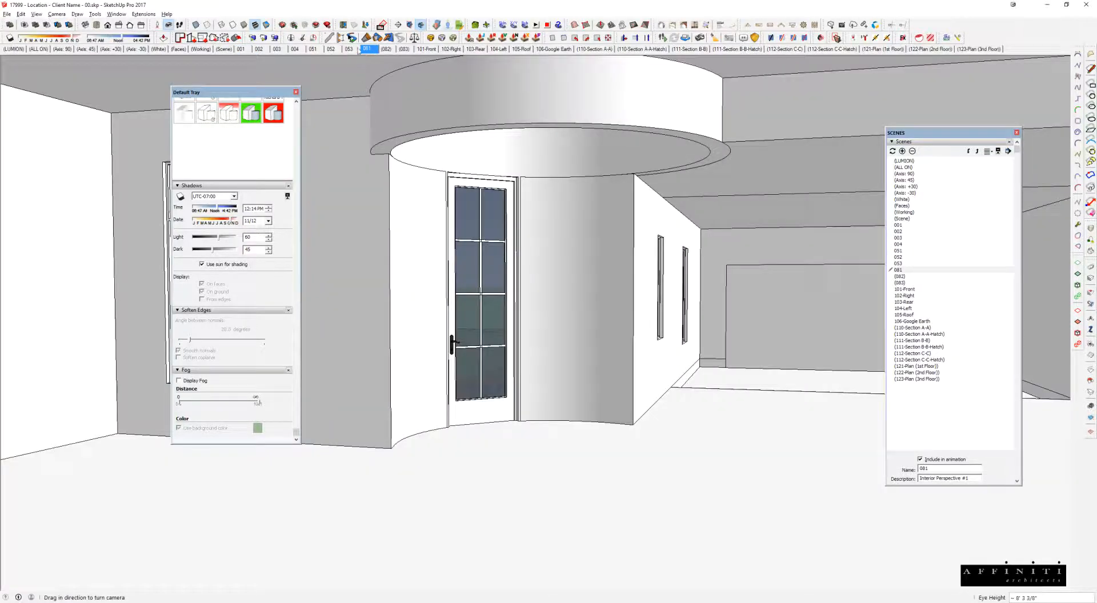
key(z)
key(Return)
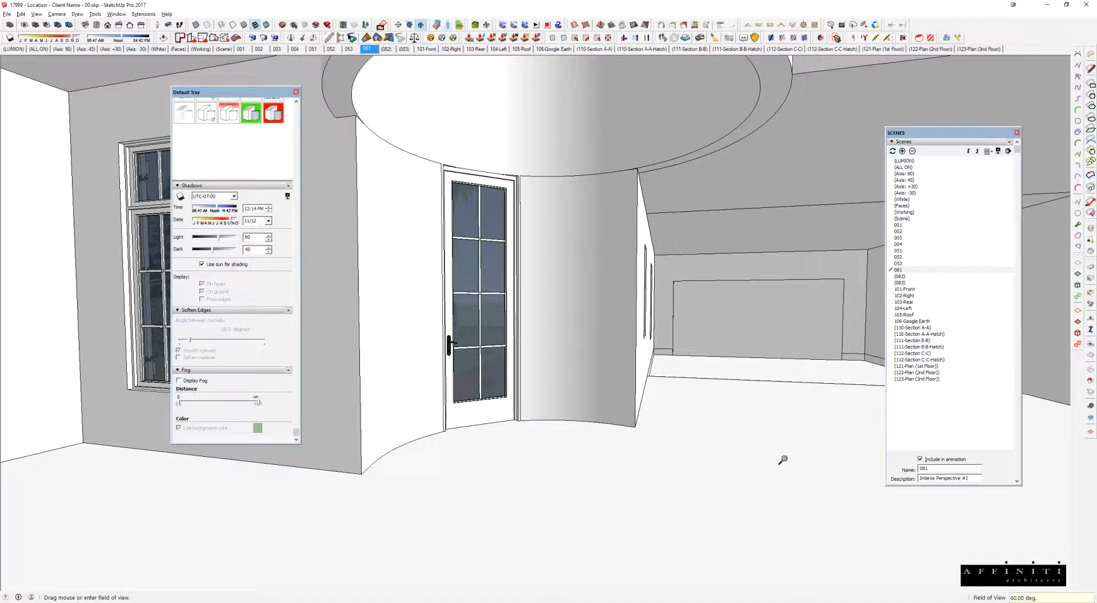
- Reframe the interior view to show the round entry with its door and adjoining window, and update scene 081 with it
scroll(698, 429, down, 5)
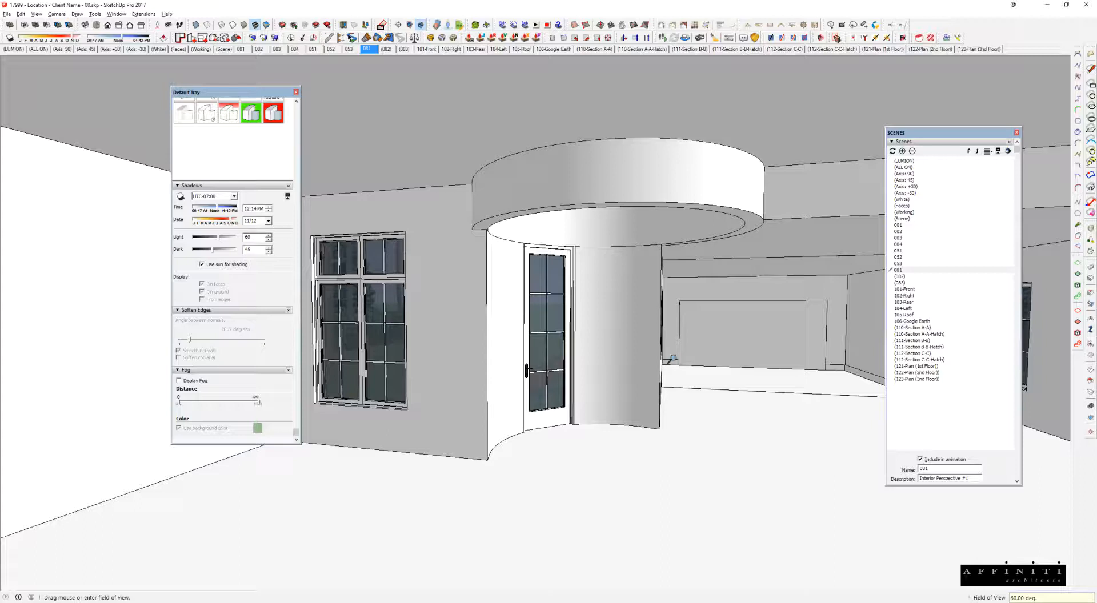
middle_drag(706, 348, 660, 324)
key(l)
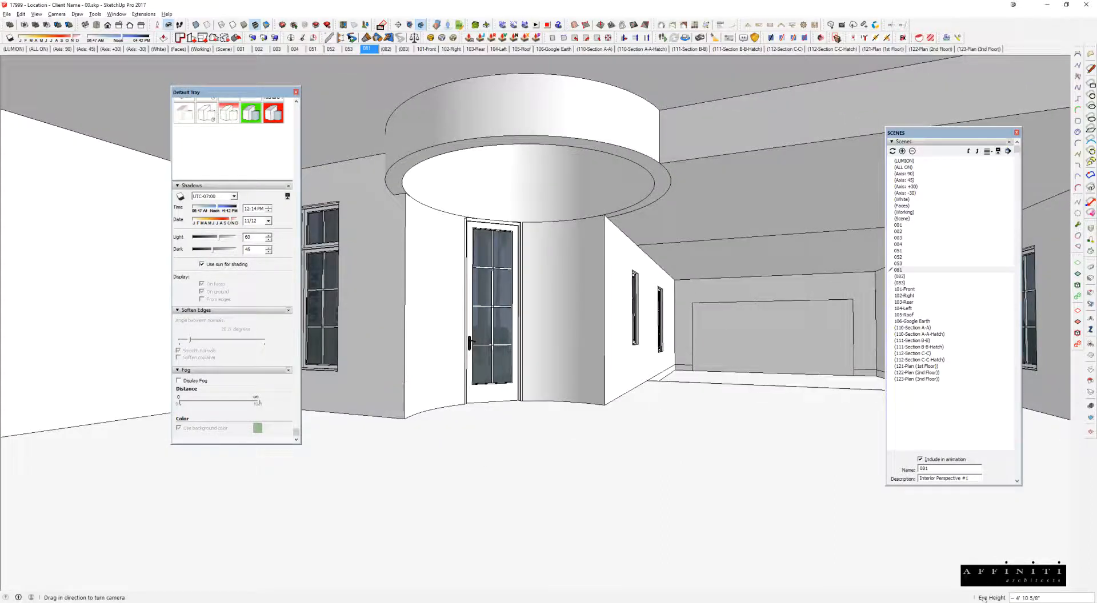
drag(757, 381, 652, 315)
drag(958, 137, 972, 137)
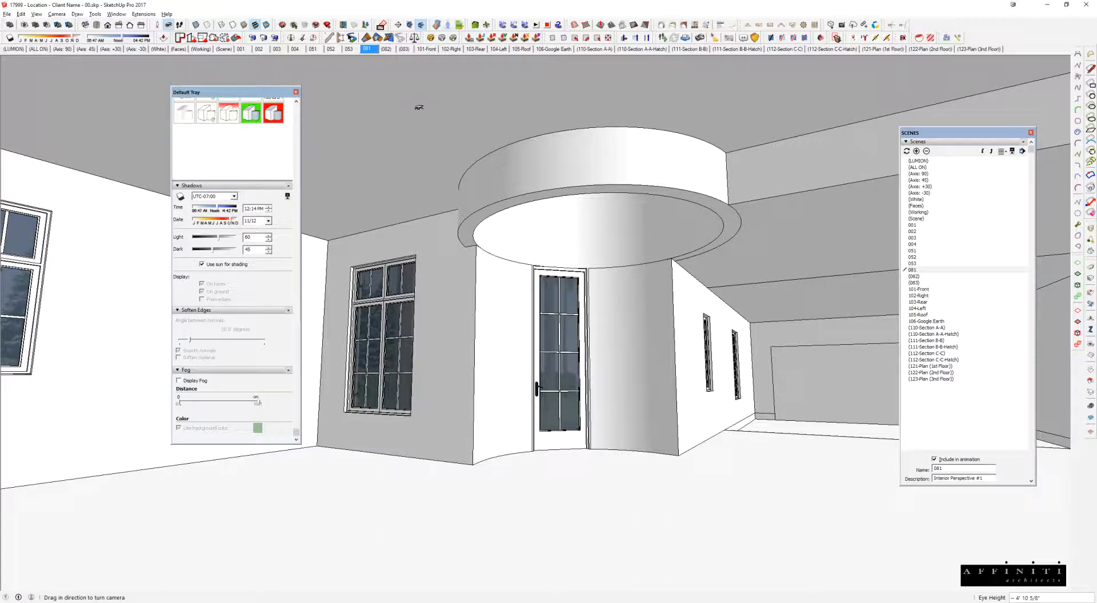
right_click(367, 53)
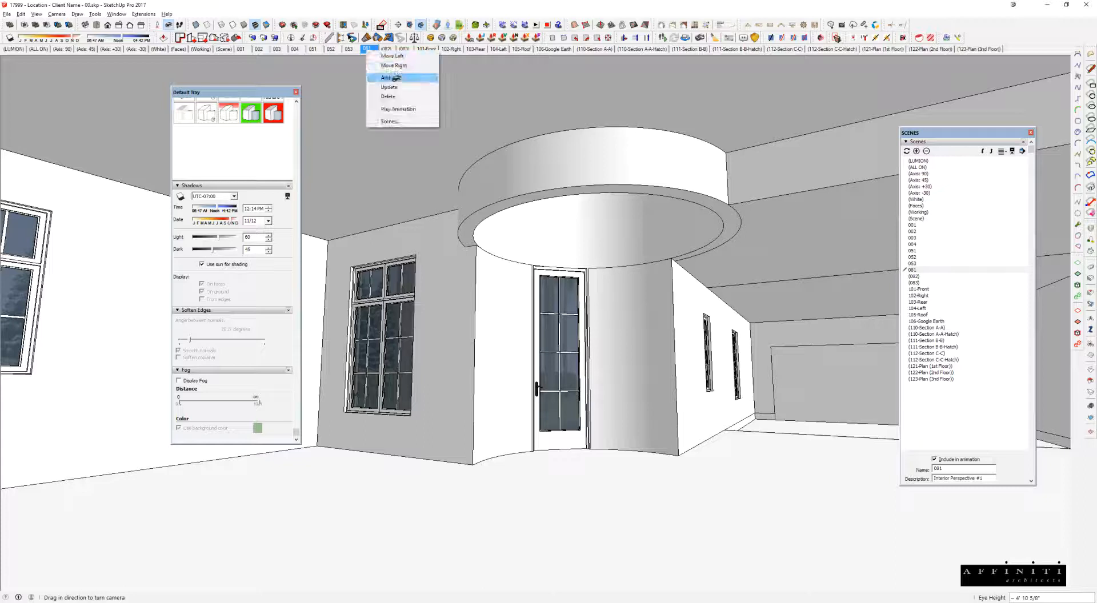
click(398, 87)
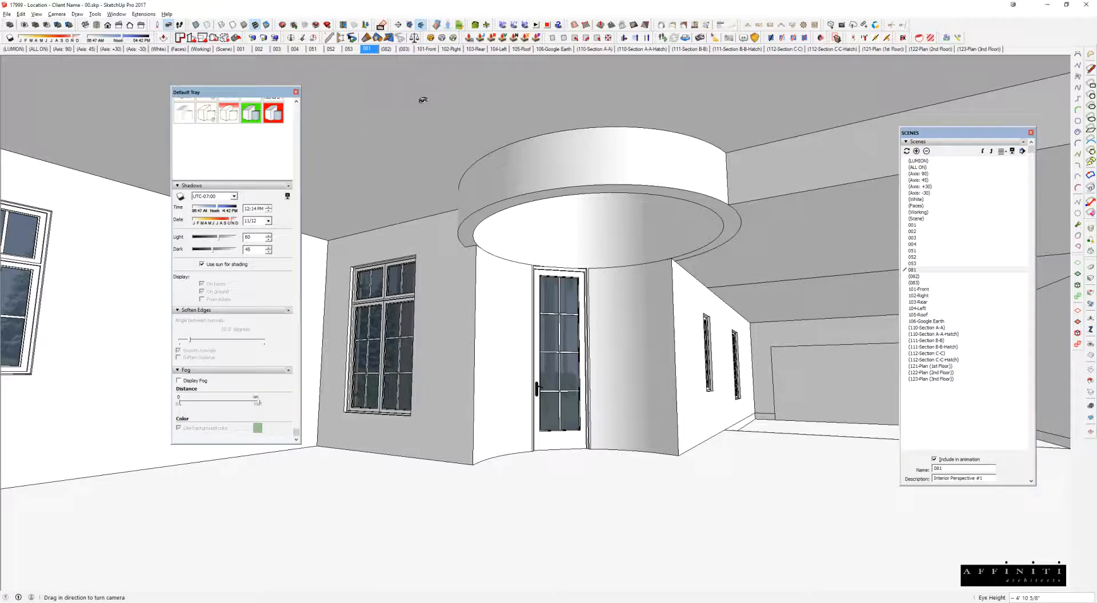
- Go through the elevation scenes from 101-Front to 104-Left, bring up 105-Roof and update that scene
click(421, 50)
click(452, 50)
click(476, 49)
click(498, 50)
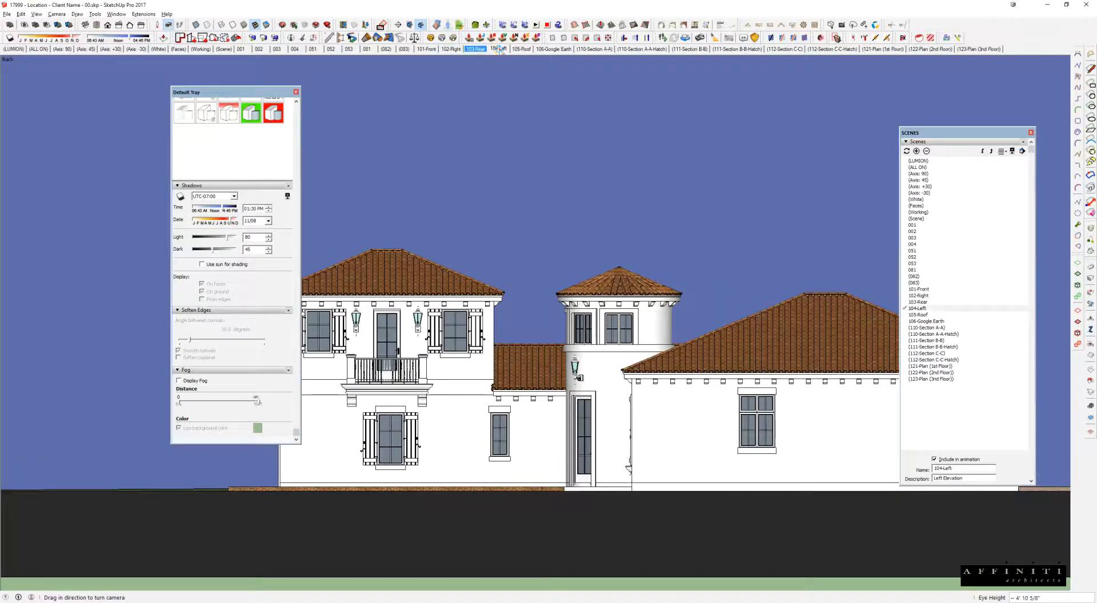
click(521, 51)
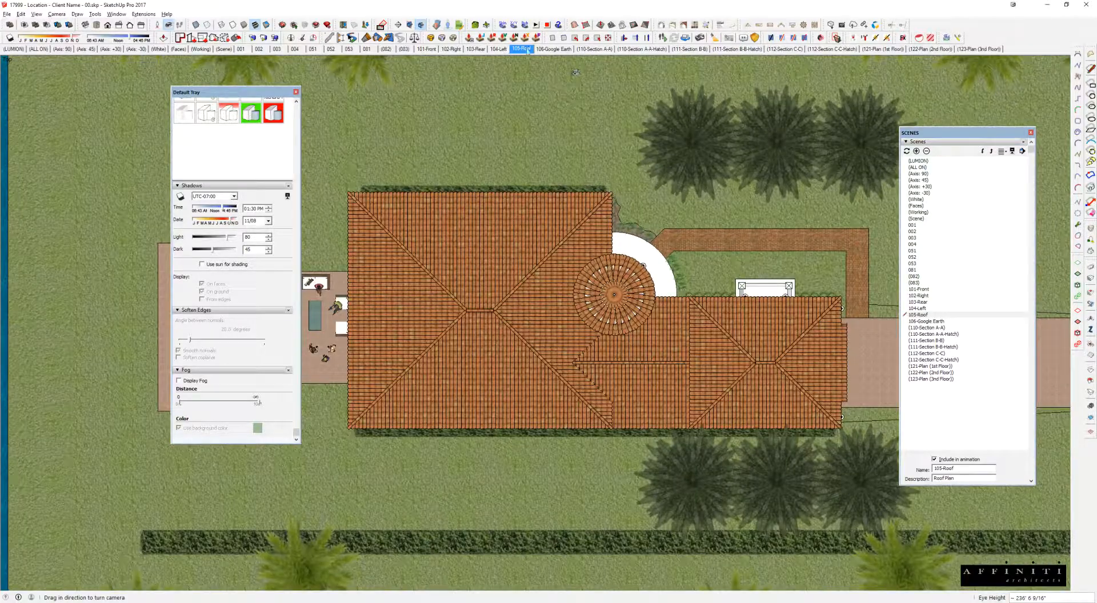
right_click(527, 50)
click(551, 84)
key(space)
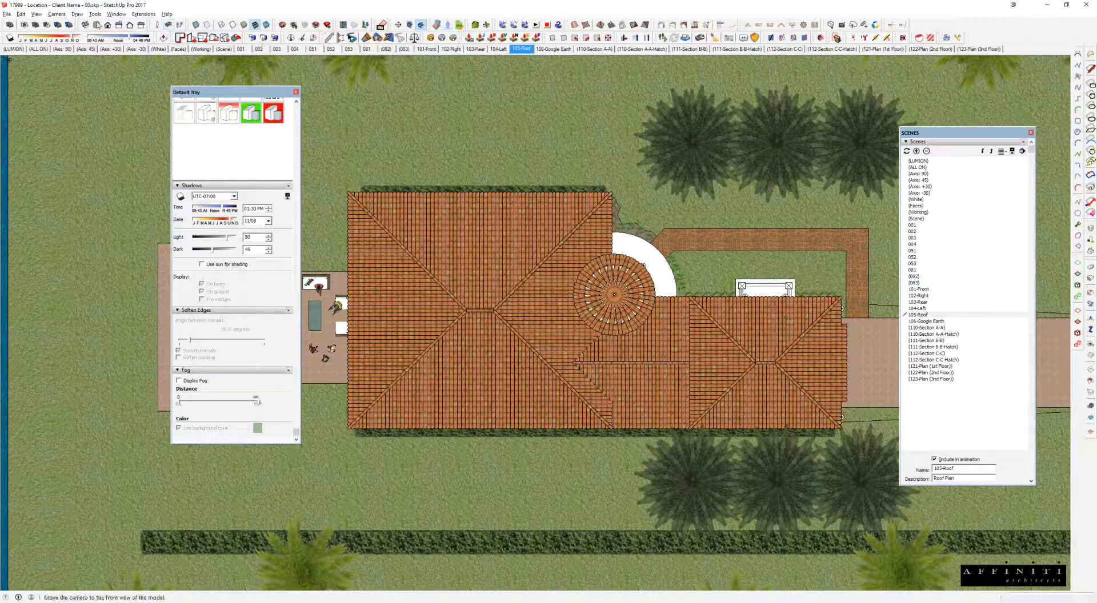
- Export the model's scenes as JPG images without prompting for each scene
click(37, 15)
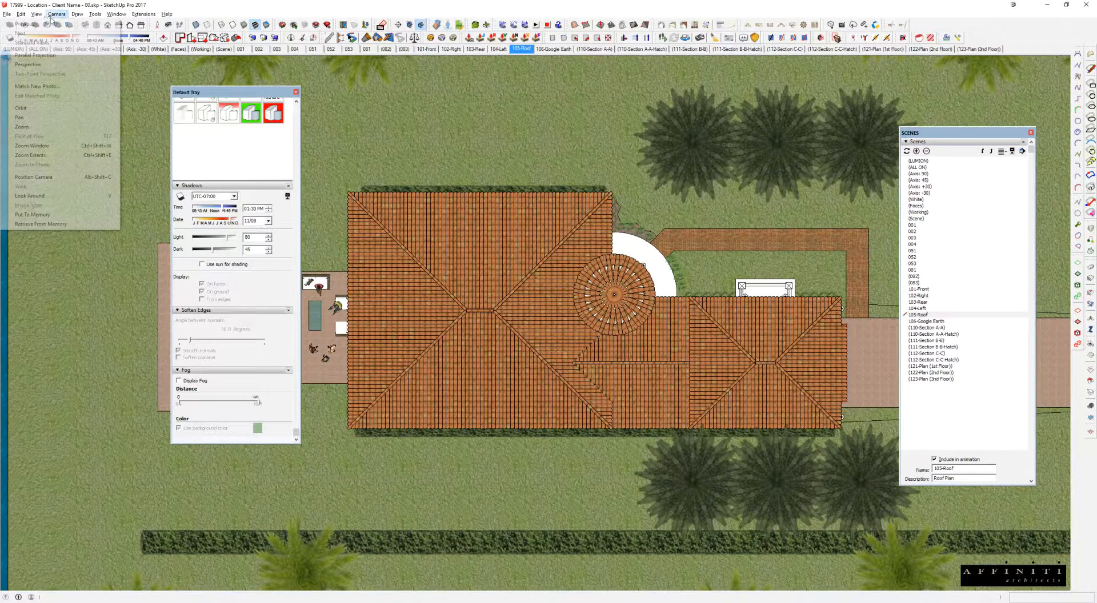
click(37, 171)
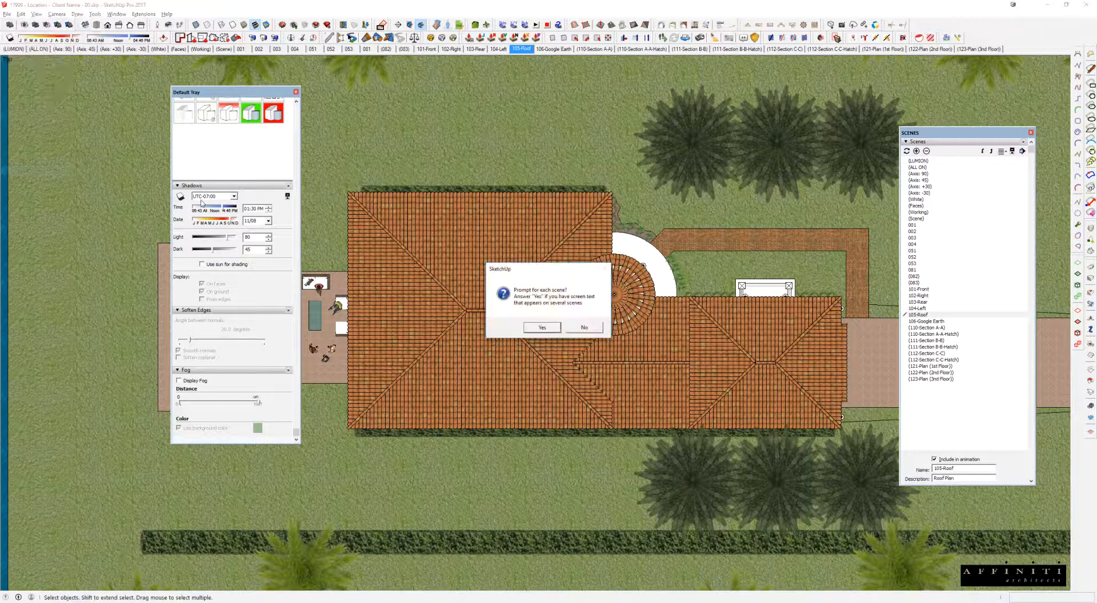
click(589, 333)
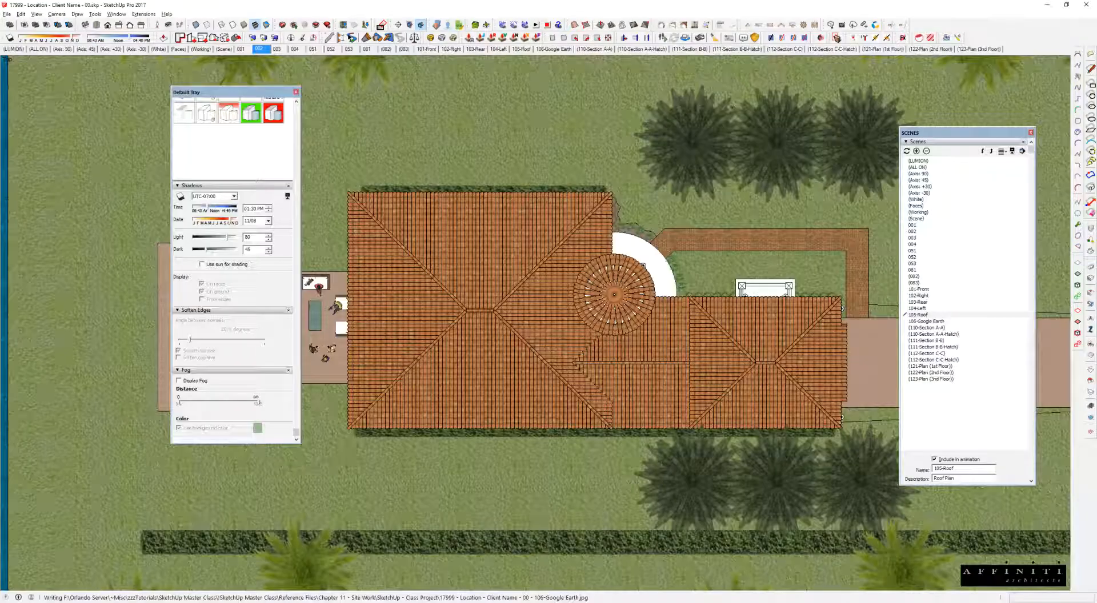
- Switch to a new File Explorer window and open the Desktop folder
key(super+e)
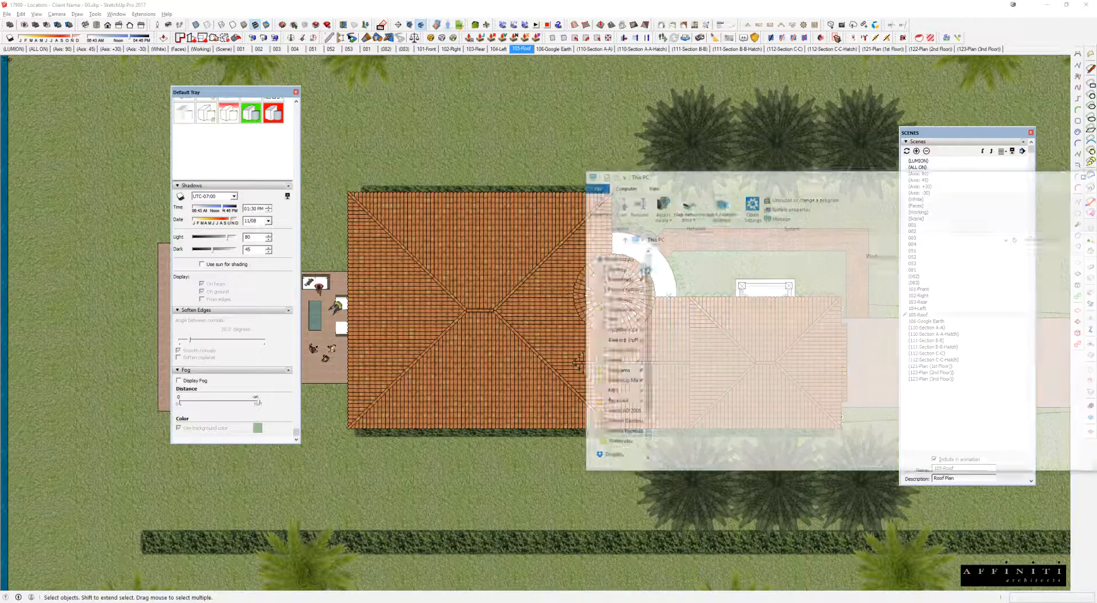
drag(729, 183, 510, 179)
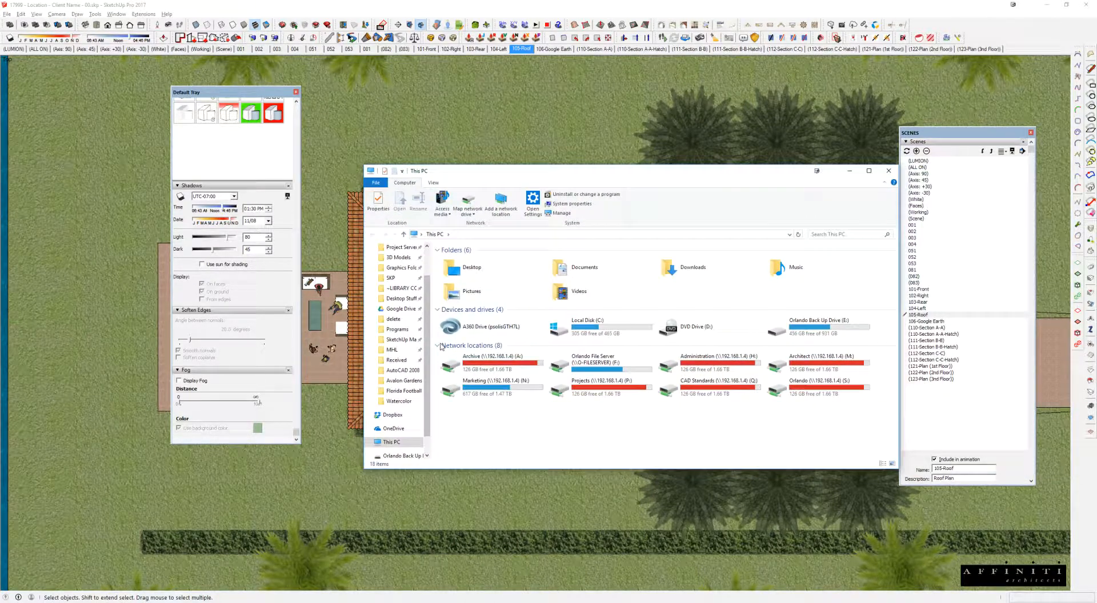
double_click(464, 268)
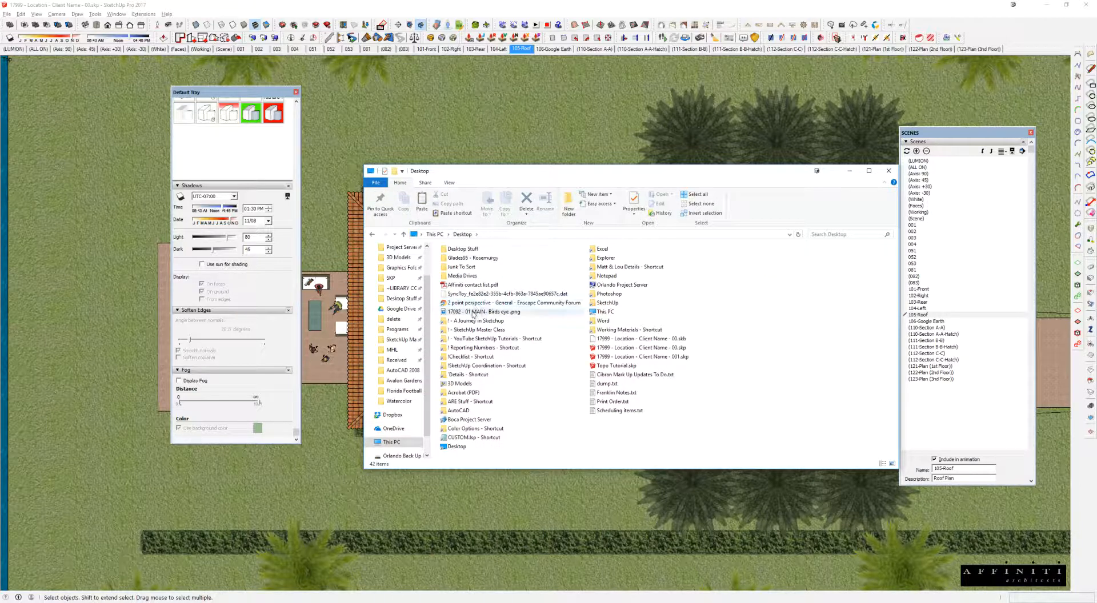
double_click(466, 323)
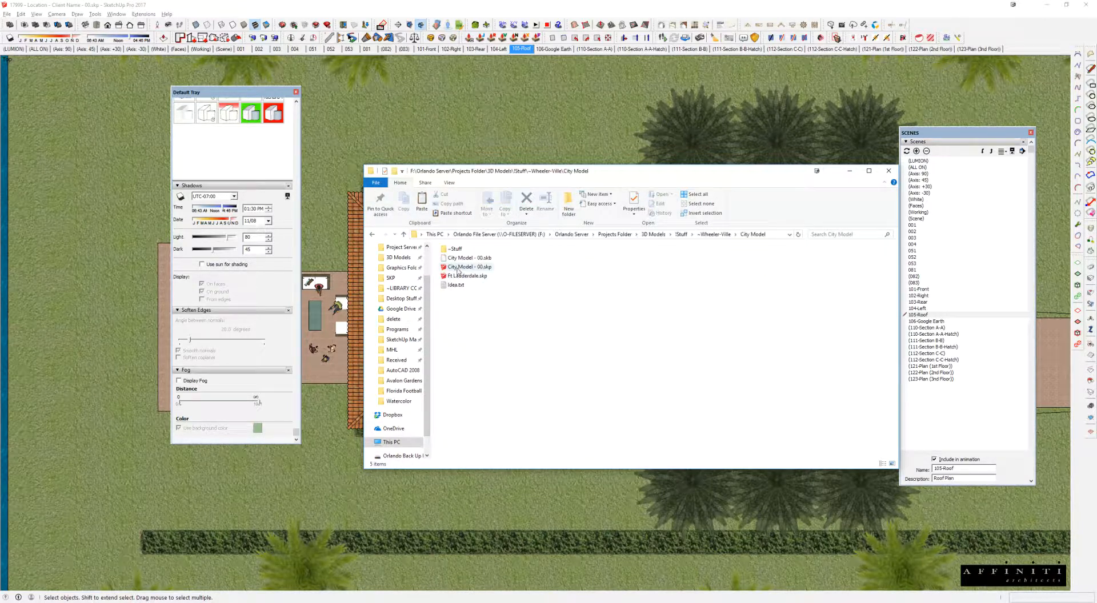
double_click(454, 249)
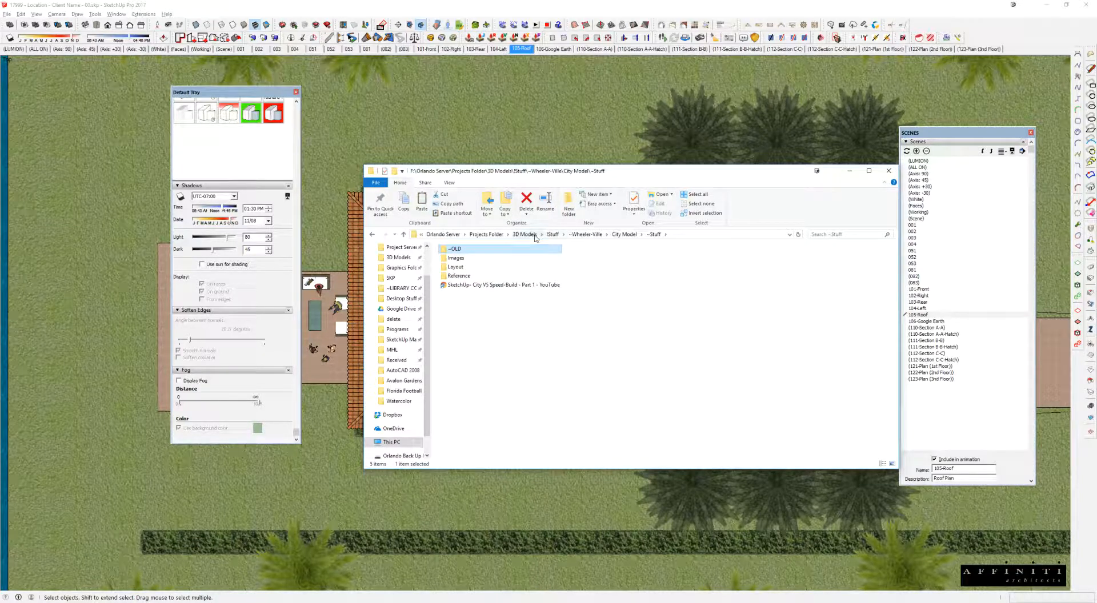
scroll(379, 284, up, 1)
scroll(379, 284, up, 1)
click(394, 264)
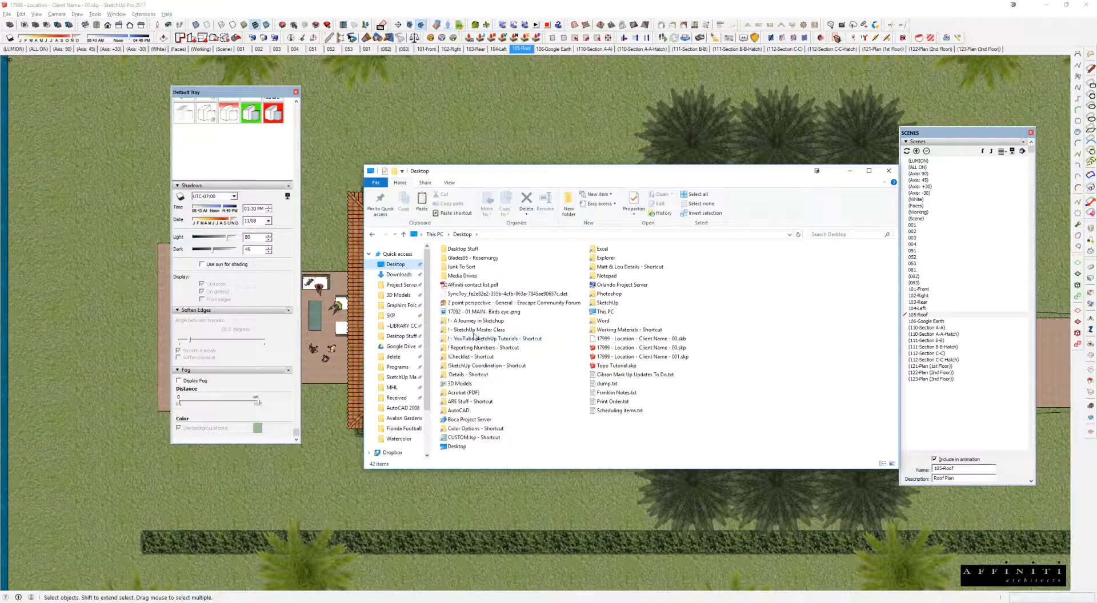
- Browse from the SketchUp Master Class shortcut through Reference Files and Chapter 11 - Site Work to the SketchUp - Class Project folder
double_click(475, 331)
double_click(464, 249)
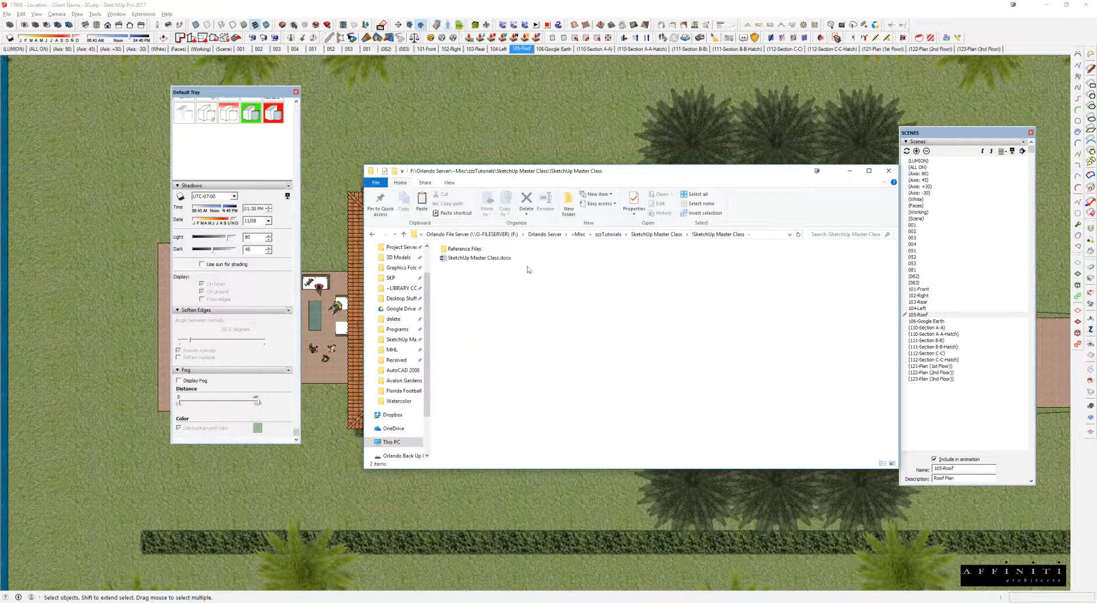
double_click(465, 249)
double_click(474, 338)
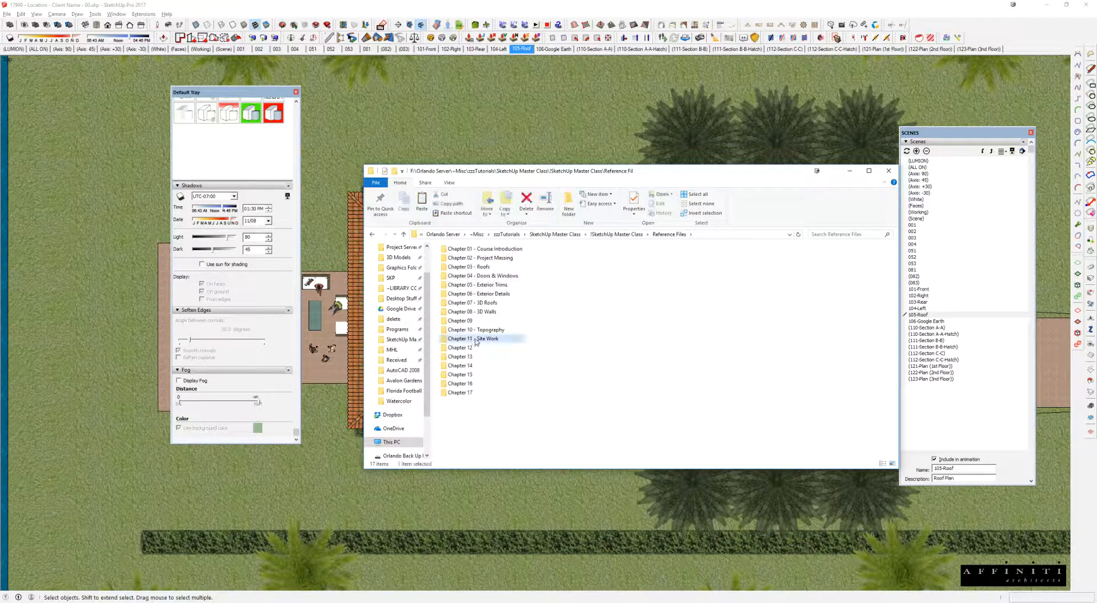
click(482, 255)
double_click(482, 255)
- Permanently delete the exported image "17999 - Location - Client Name - 00 - (Scene).jpg"
click(531, 258)
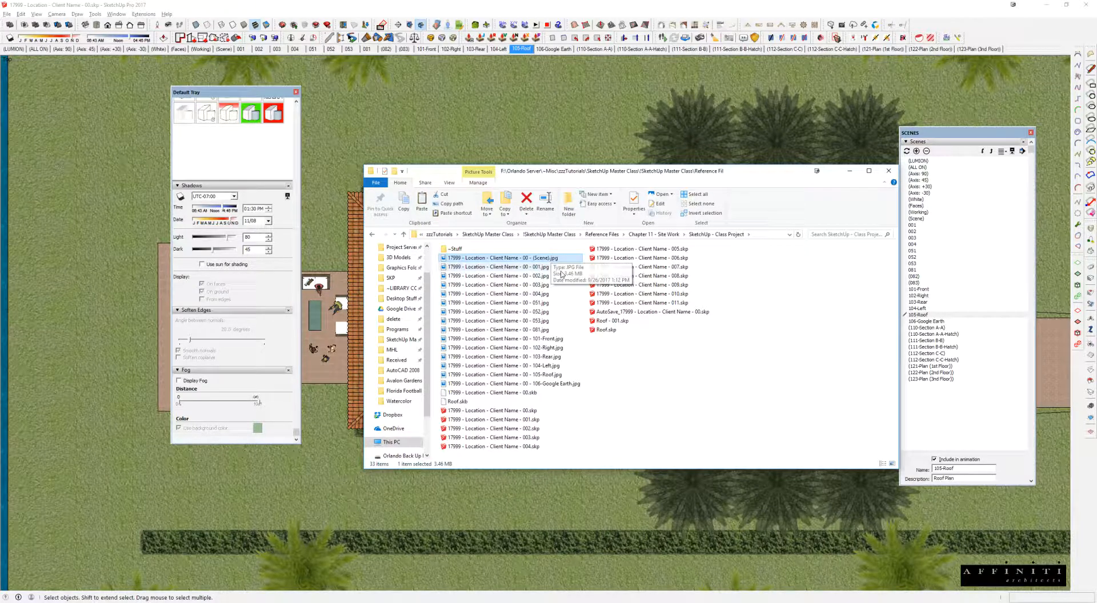
key(Delete)
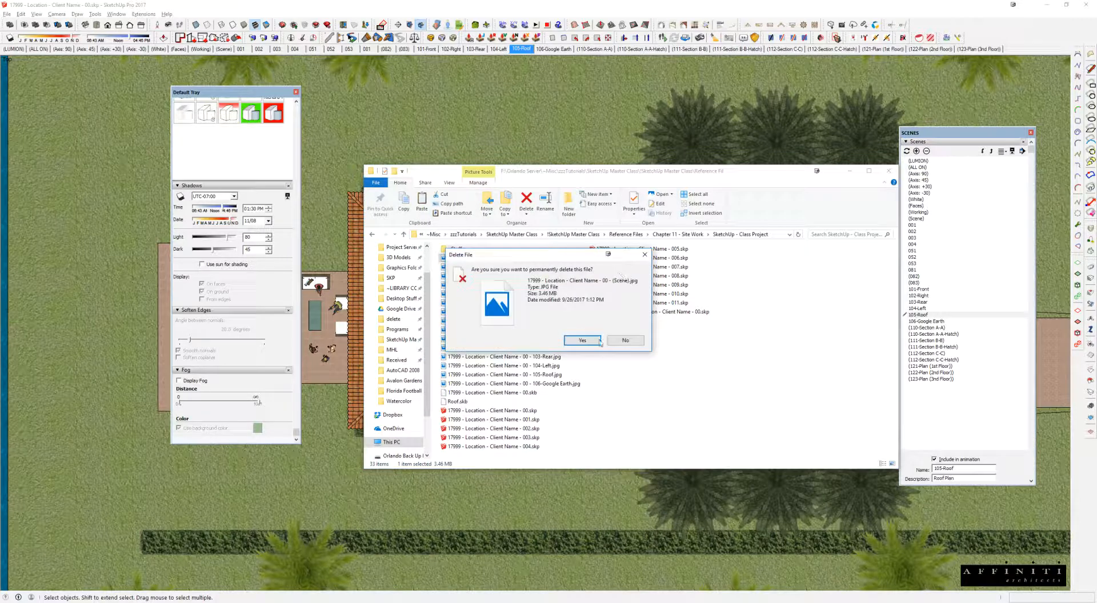
key(Return)
- Go through the exported scene images in the folder, from 001 through the perspectives to the elevations
click(524, 260)
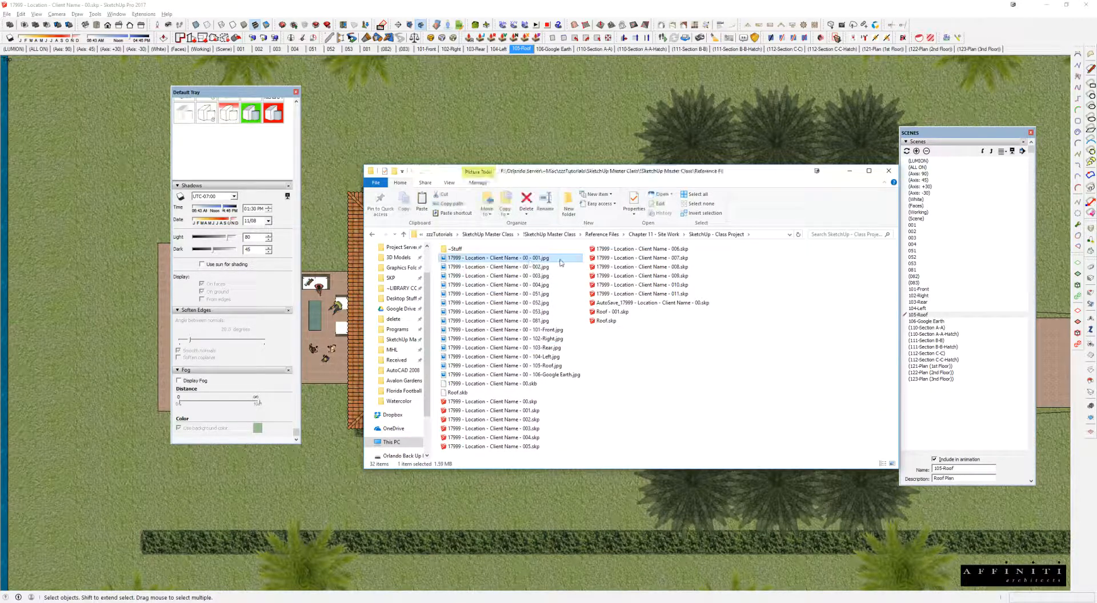
key(Down)
key(Down)
key(Down)
key(Down)
key(Down)
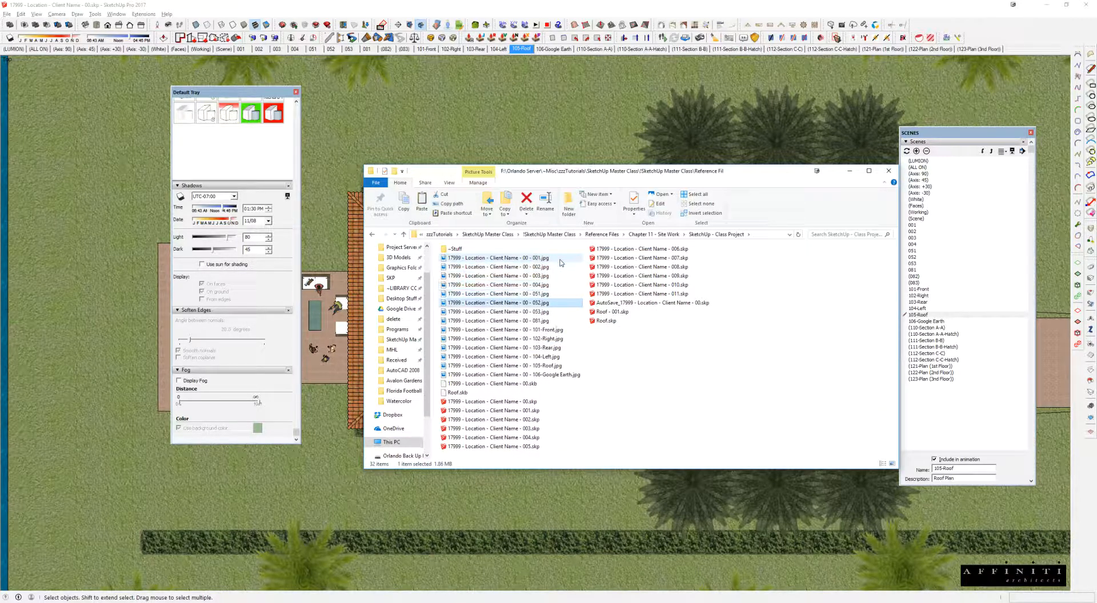
key(Down)
key(Down)
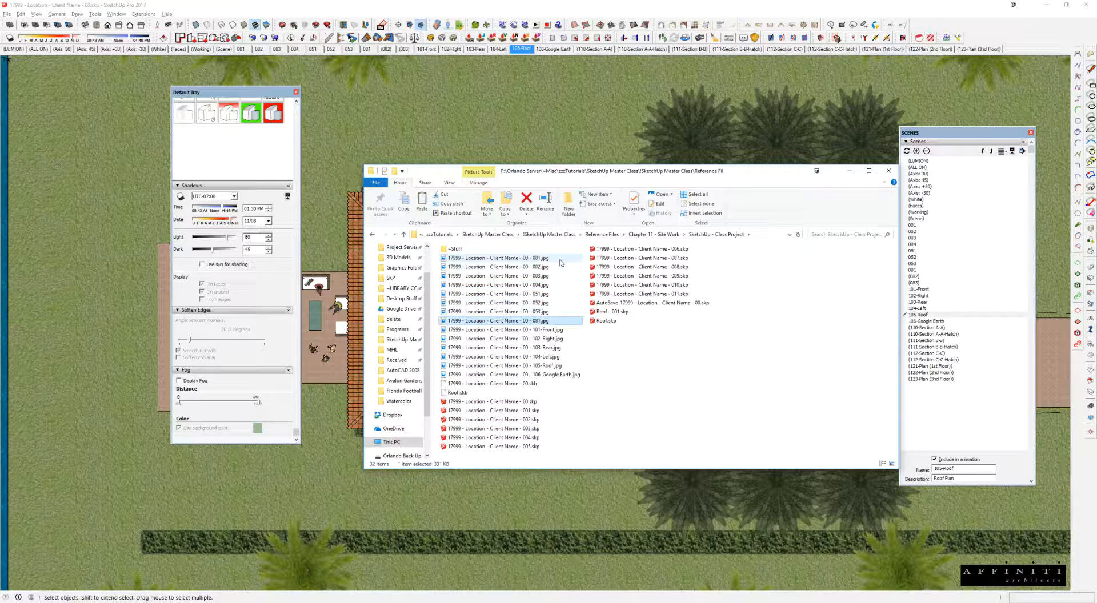
key(Down)
key(Down)
key(Down)
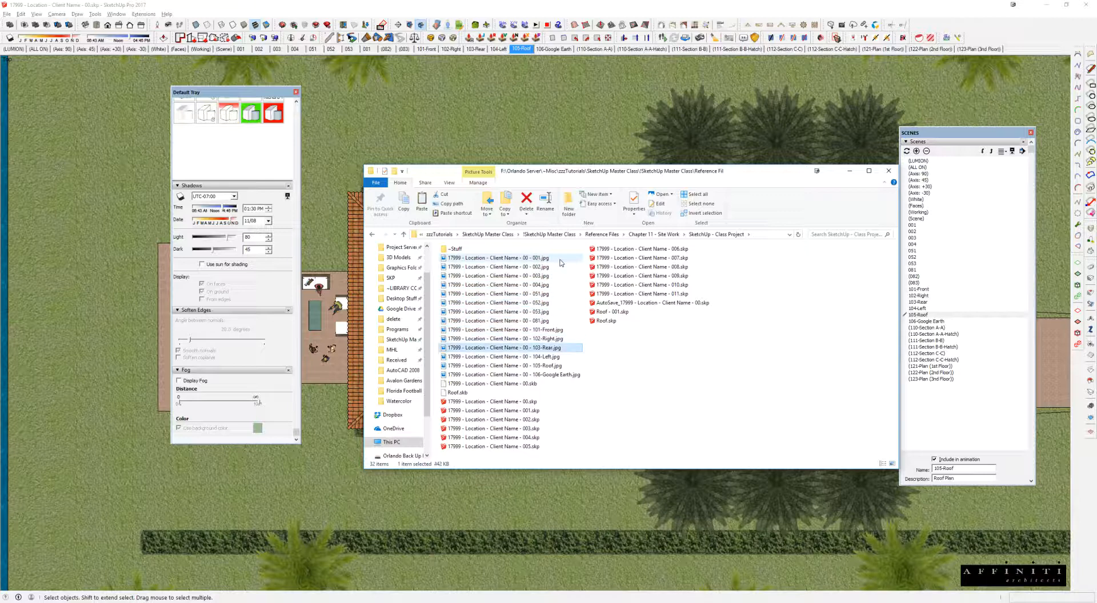
click(545, 331)
click(577, 357)
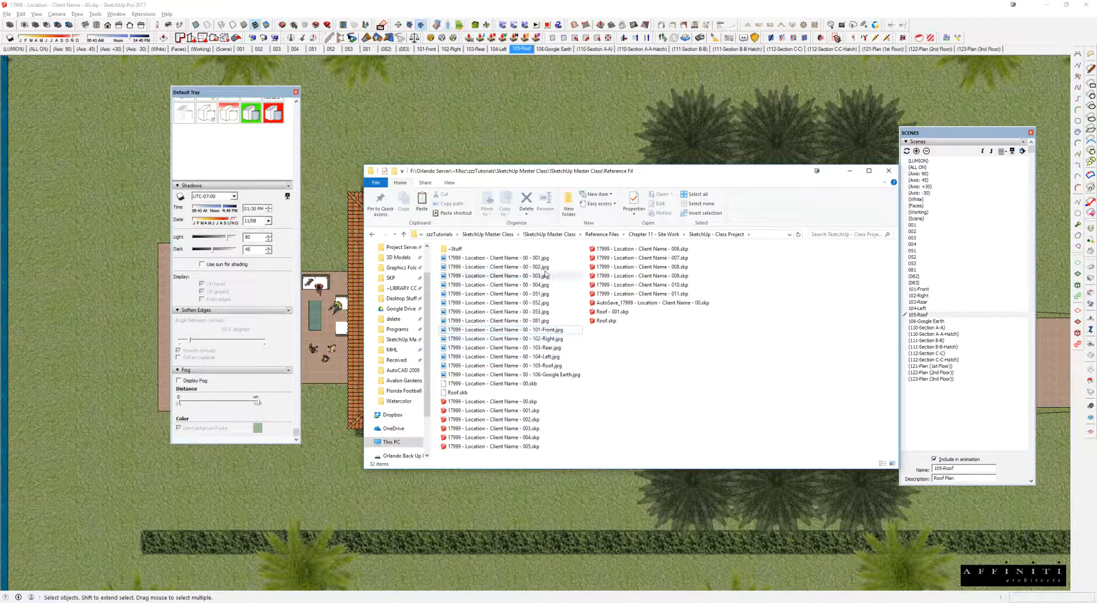
click(573, 258)
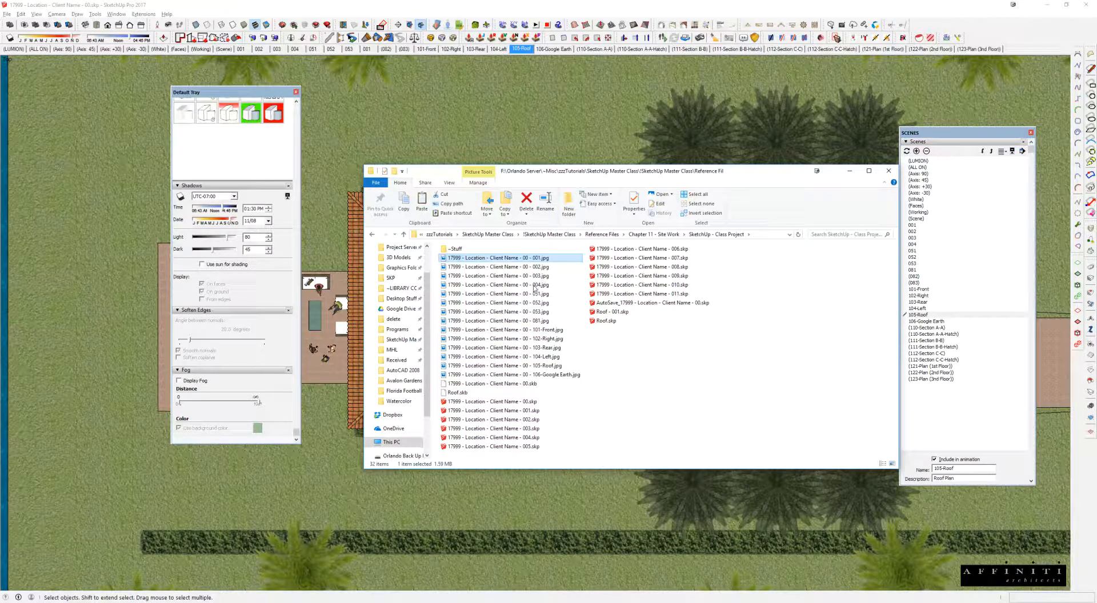
- Combine the scene images from 001 through 106-Google Earth into a single PDF with Acrobat
click(535, 375)
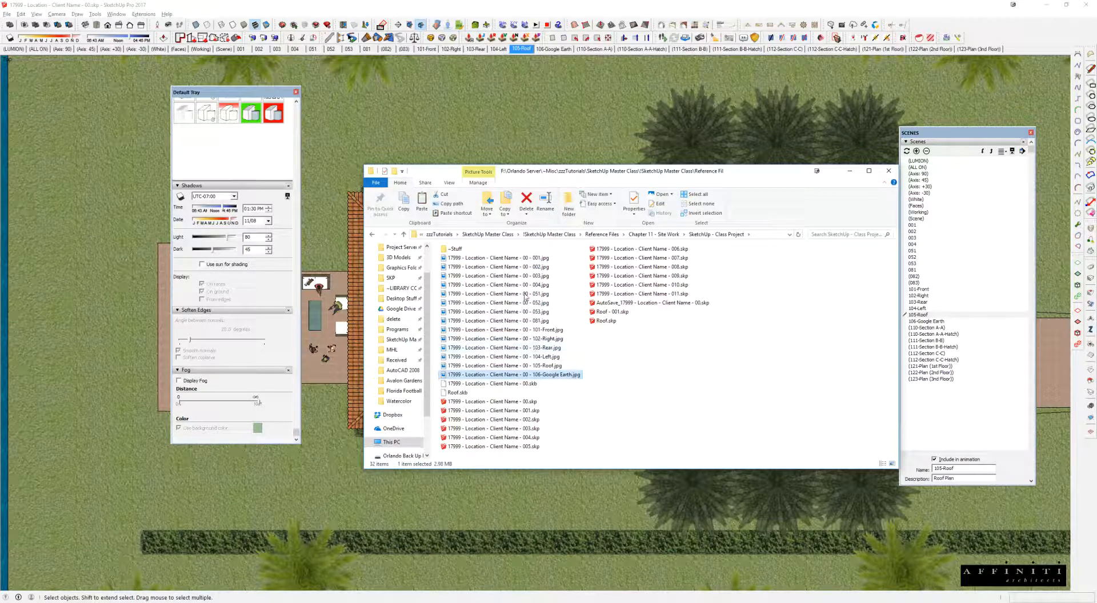
shift+click(514, 258)
right_click(510, 258)
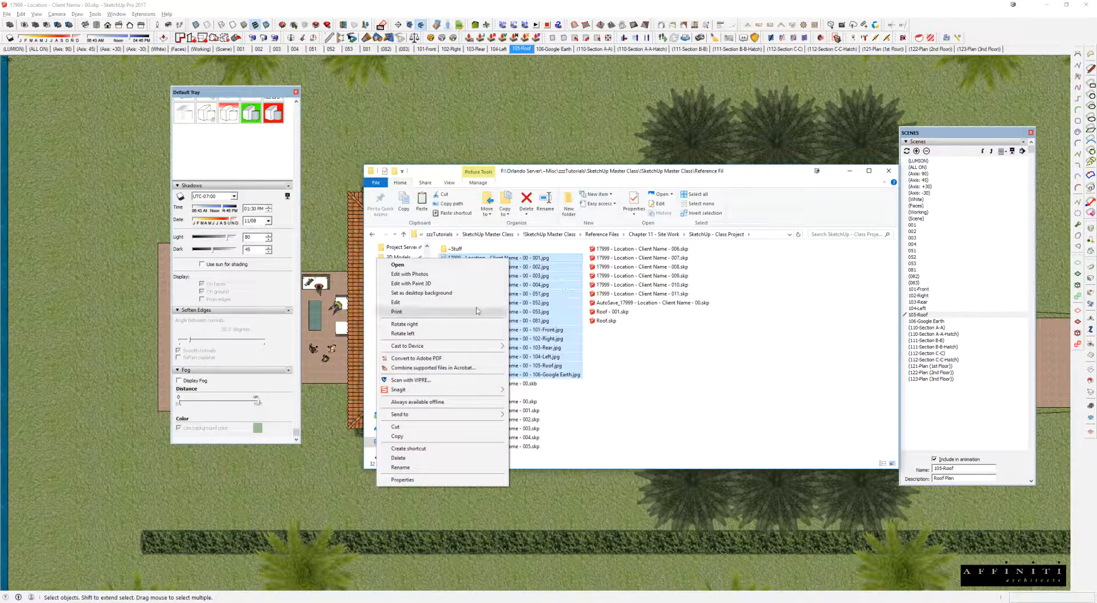
click(407, 369)
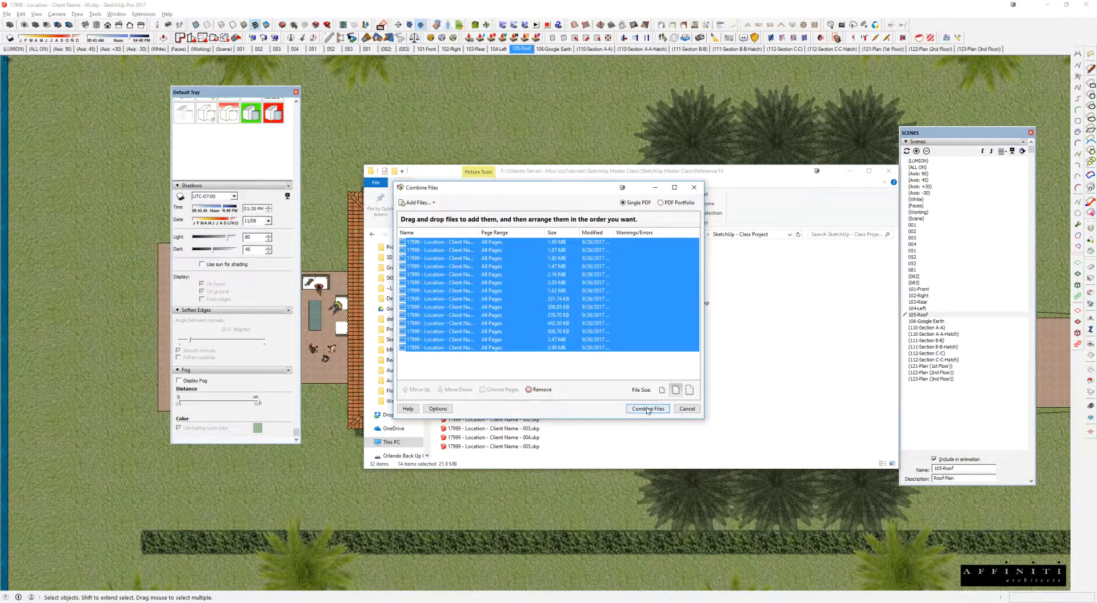
click(648, 409)
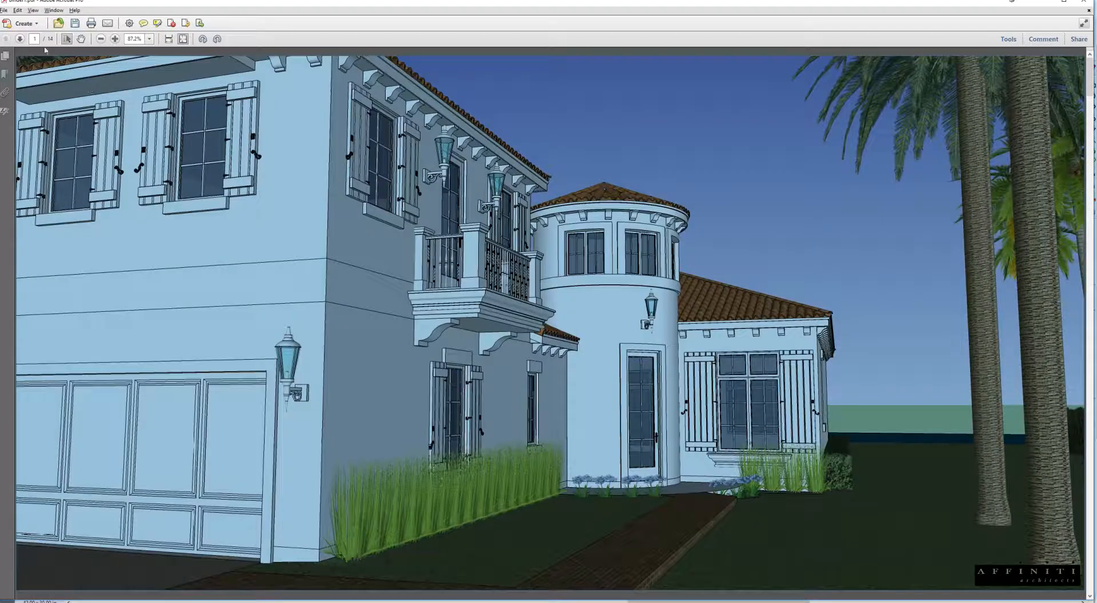
- Page through the combined PDF from the first perspective to the roof plan to check the scene images
click(19, 39)
click(19, 39)
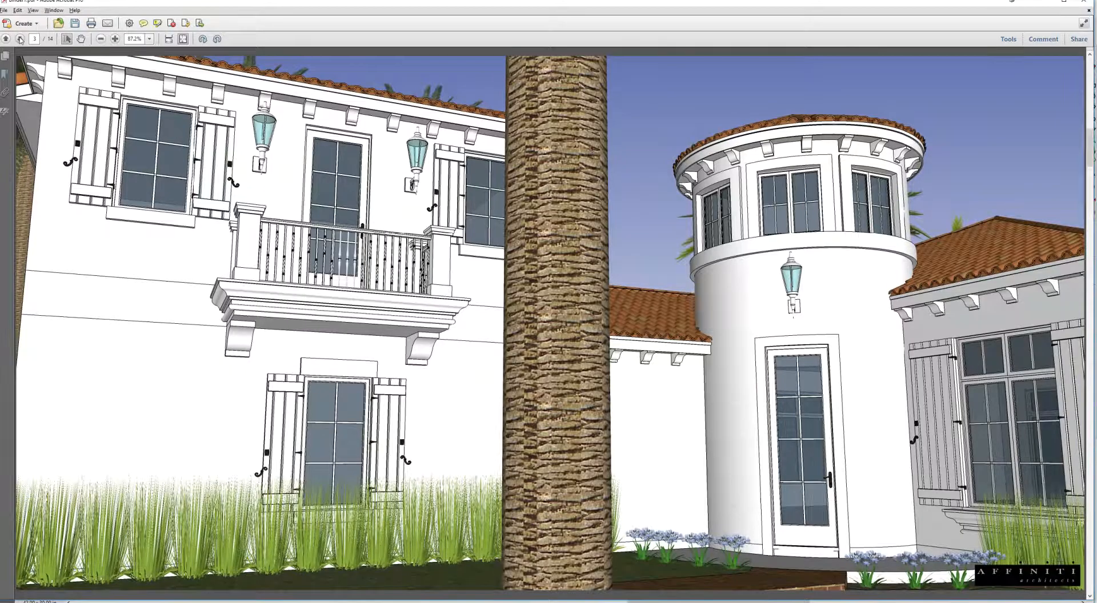
click(19, 38)
click(20, 38)
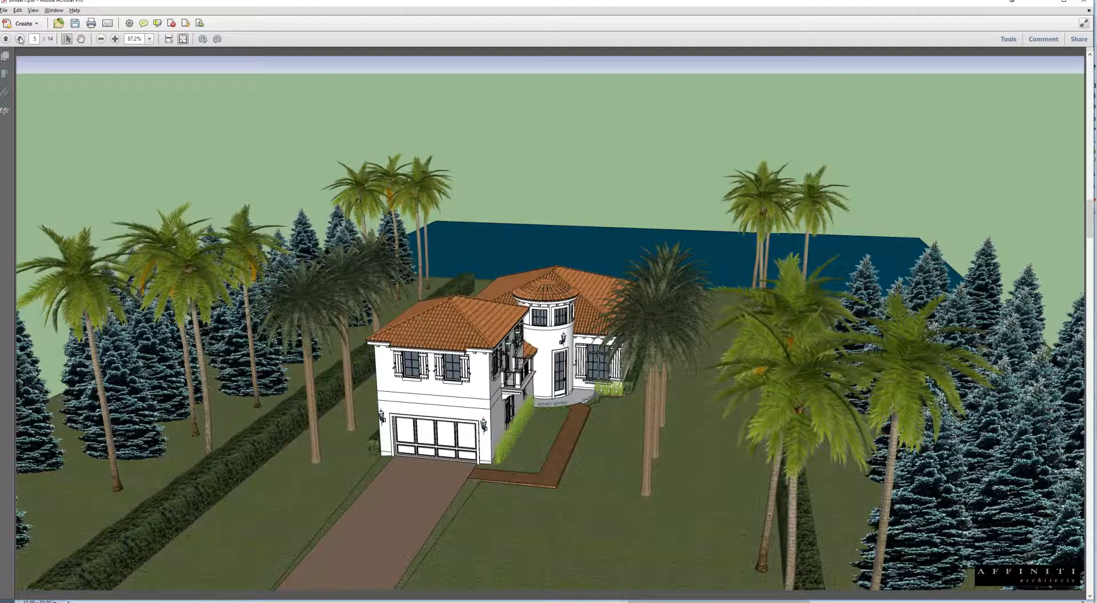
click(19, 38)
click(20, 38)
click(19, 38)
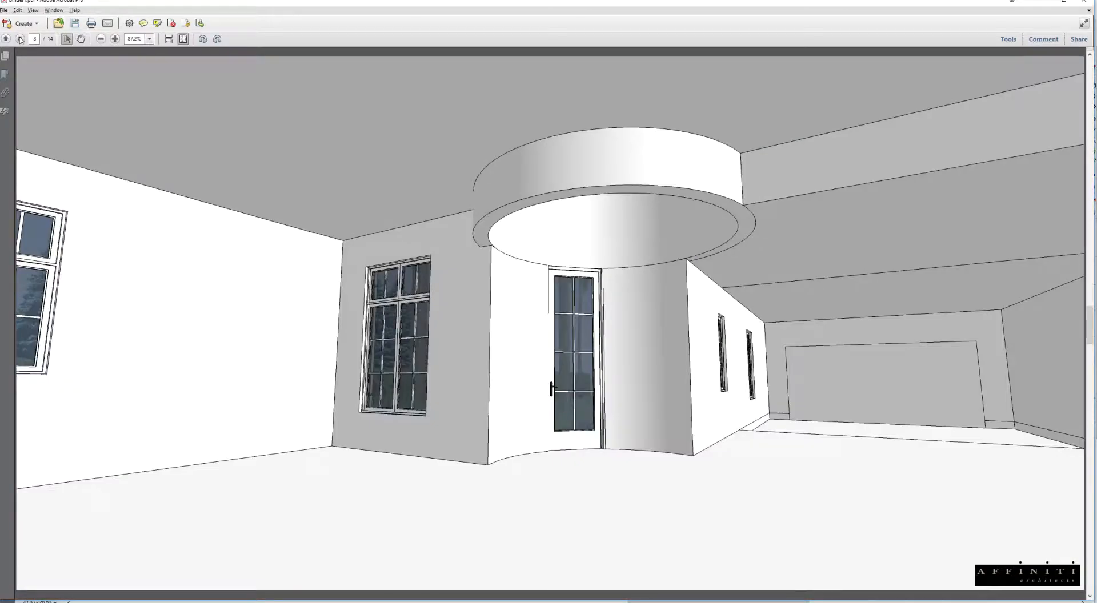
click(20, 38)
click(19, 38)
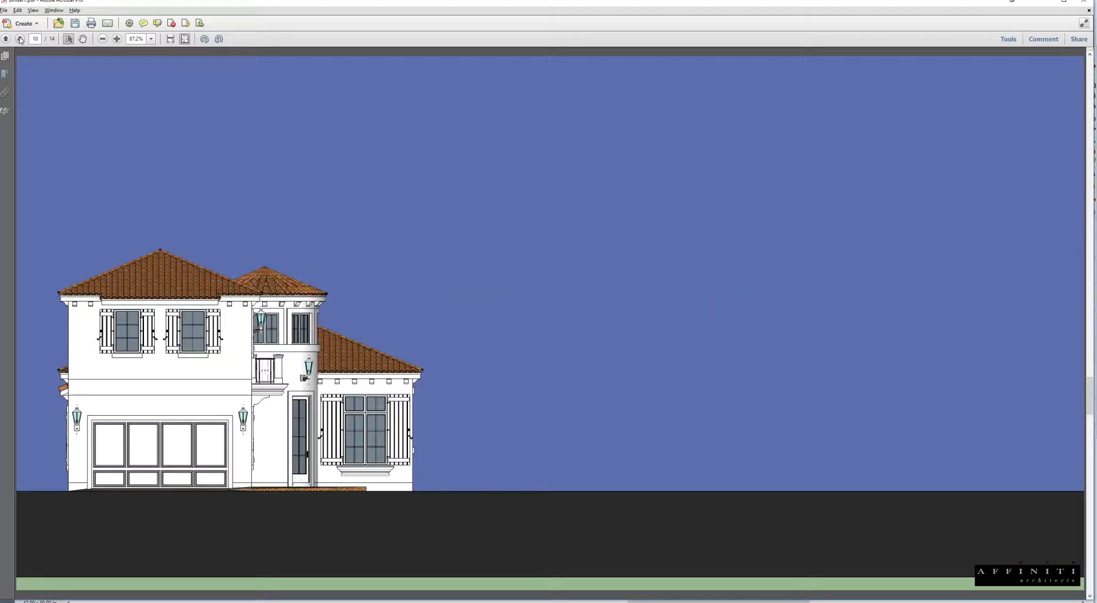
click(20, 38)
click(20, 38)
click(19, 38)
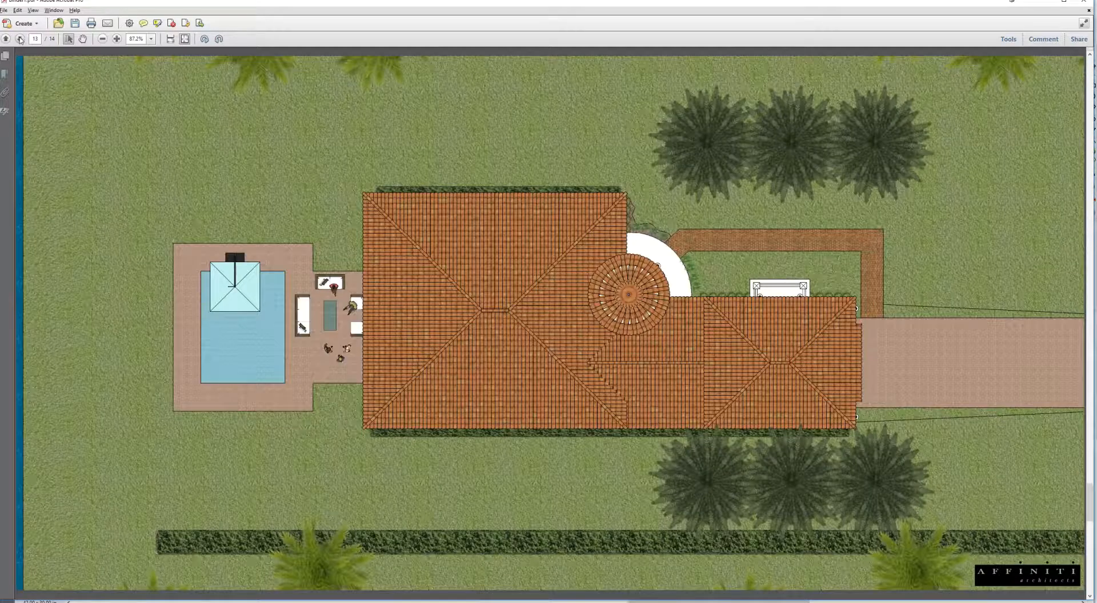
- Close the combined PDF, minimize the remaining floor plan PDF and clear the image selection in the project folder
click(1078, 5)
click(599, 320)
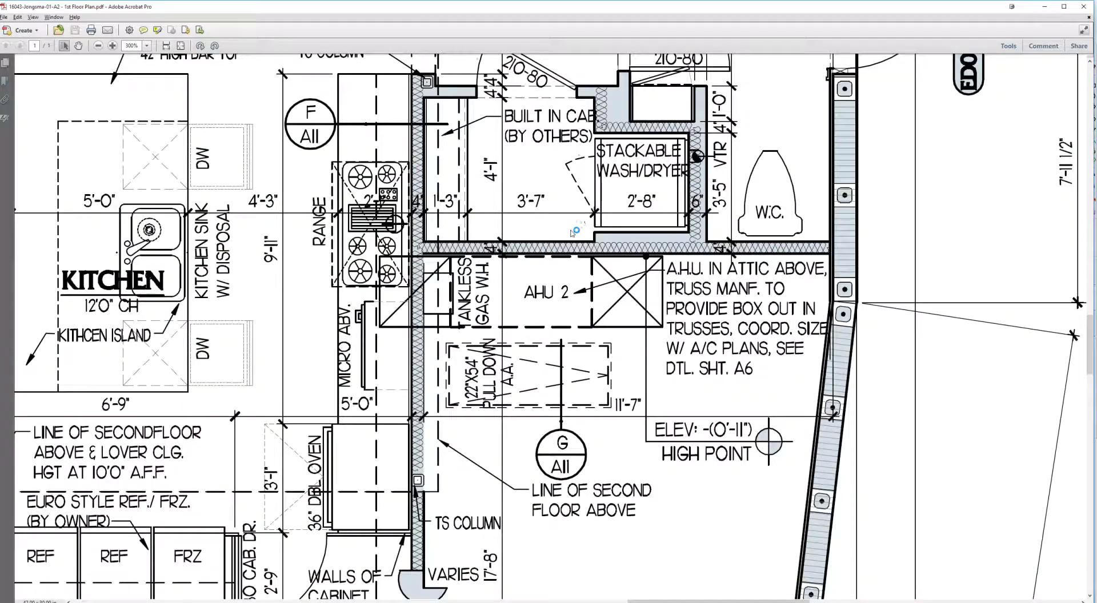
click(1045, 6)
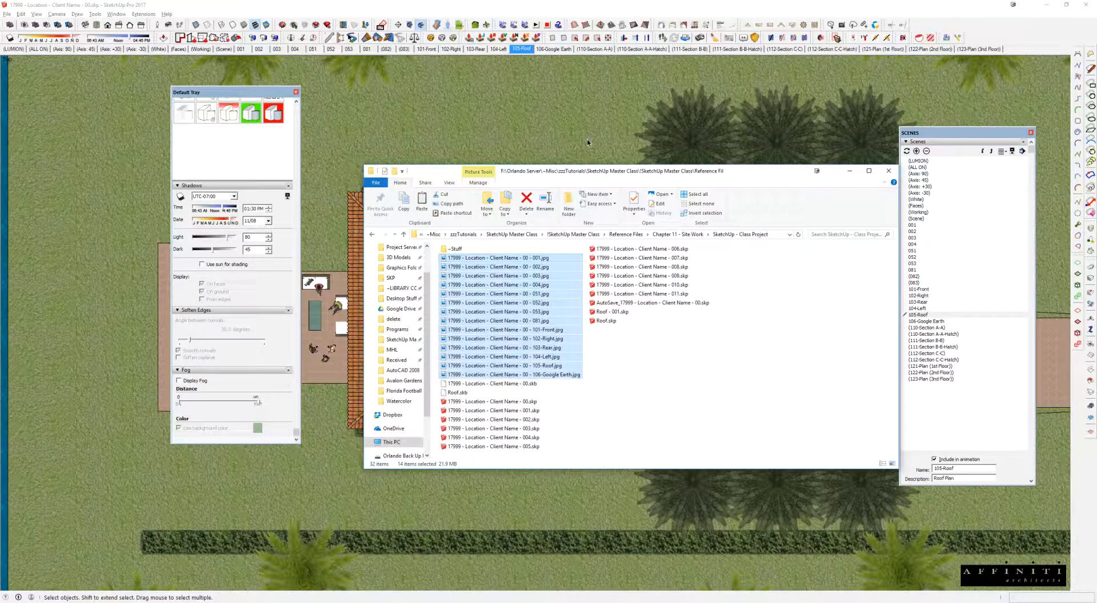
click(751, 392)
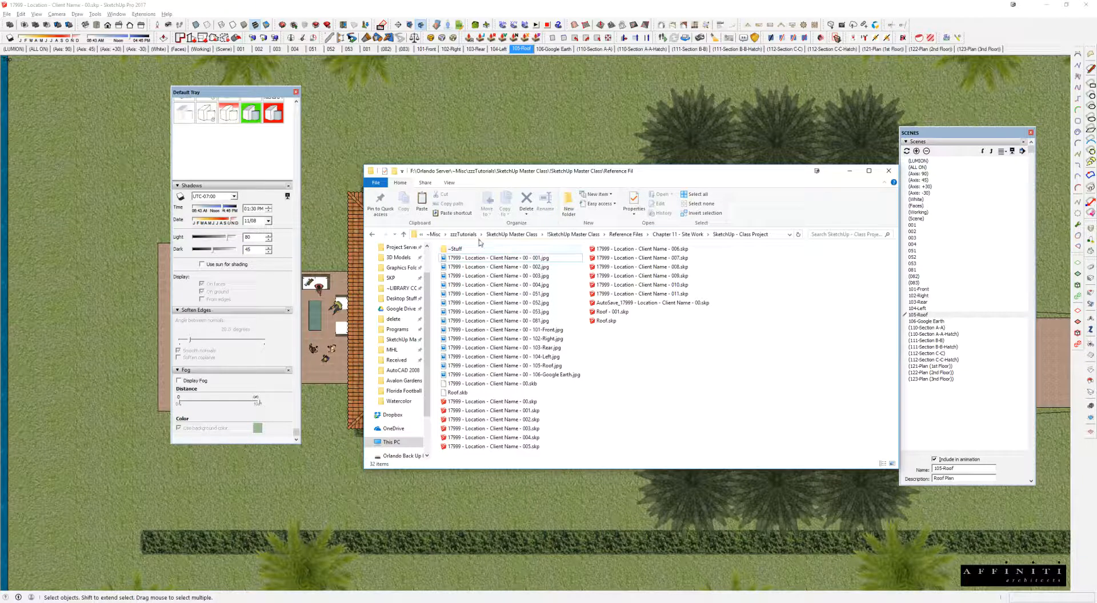
- Open the title card template "SU Title Card - 2496x1251.psd" from the 3D Models folder in Photoshop
click(398, 258)
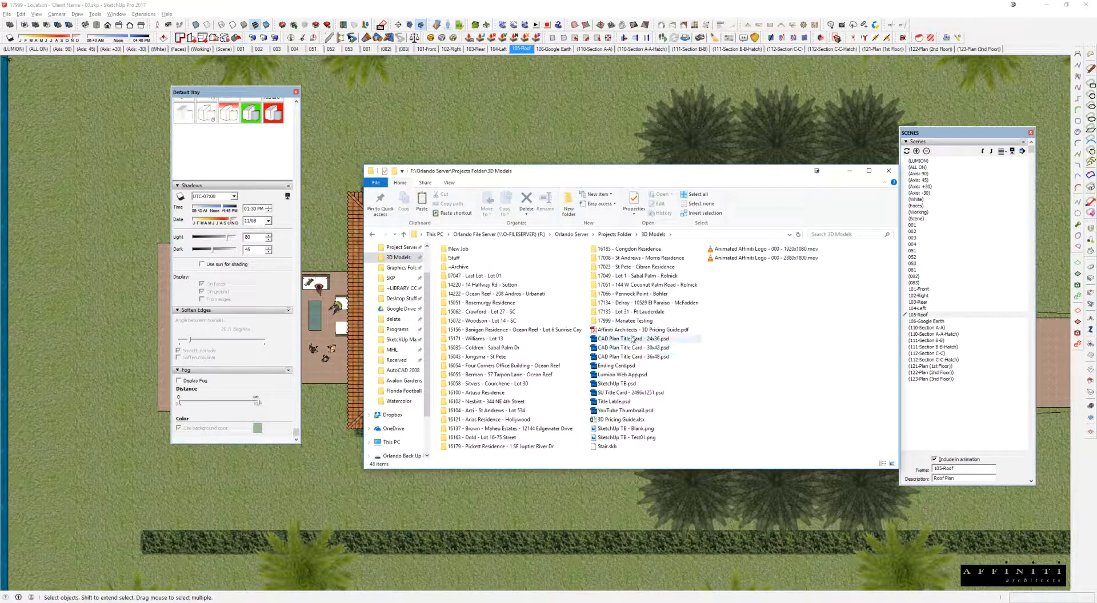
click(598, 394)
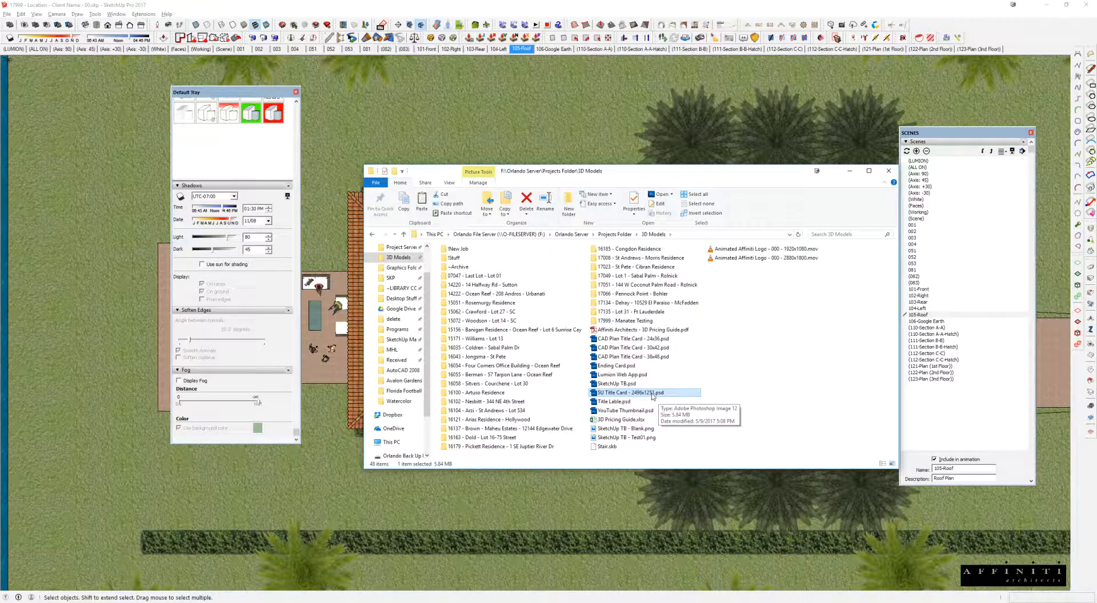
click(639, 397)
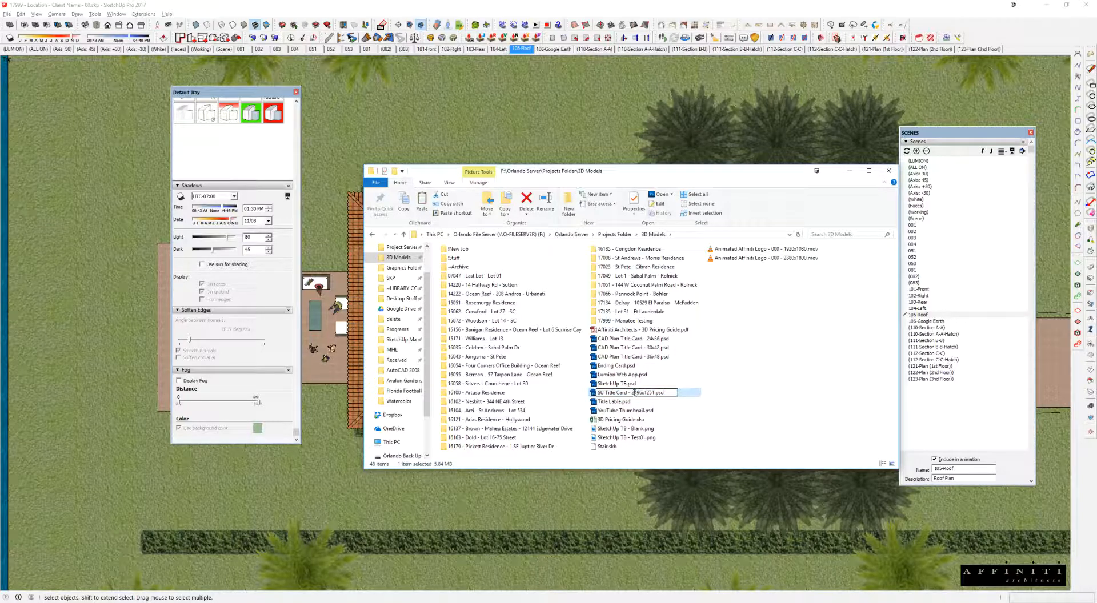
drag(633, 393, 654, 400)
click(595, 394)
double_click(595, 394)
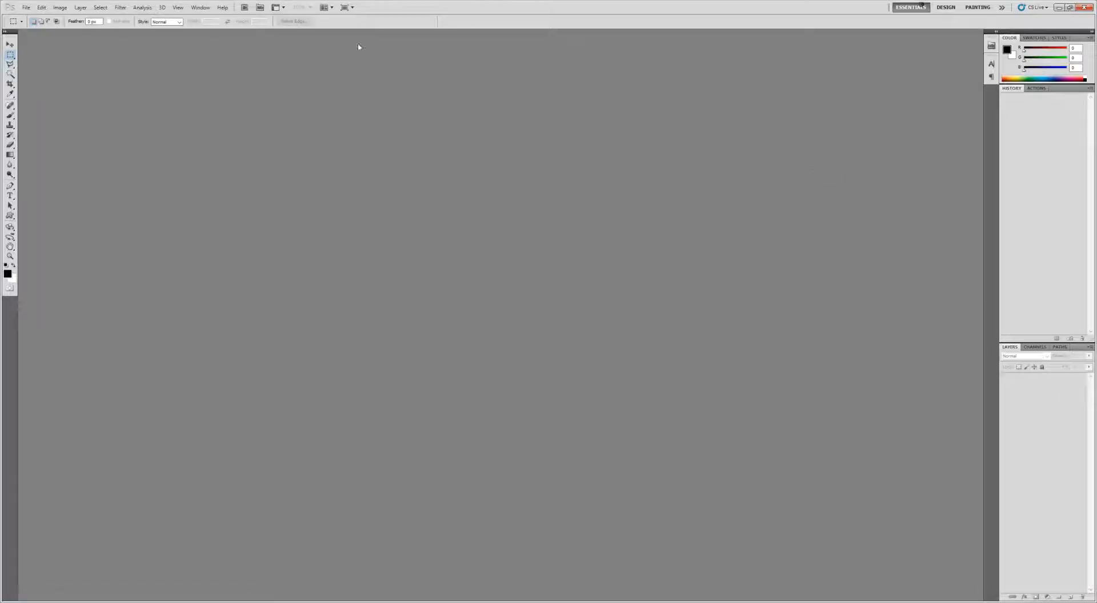
- Switch to File Explorer and browse from the Desktop's SketchUp Master Class shortcut to Chapter 11's SketchUp - Class Project folder
key(alt+Tab)
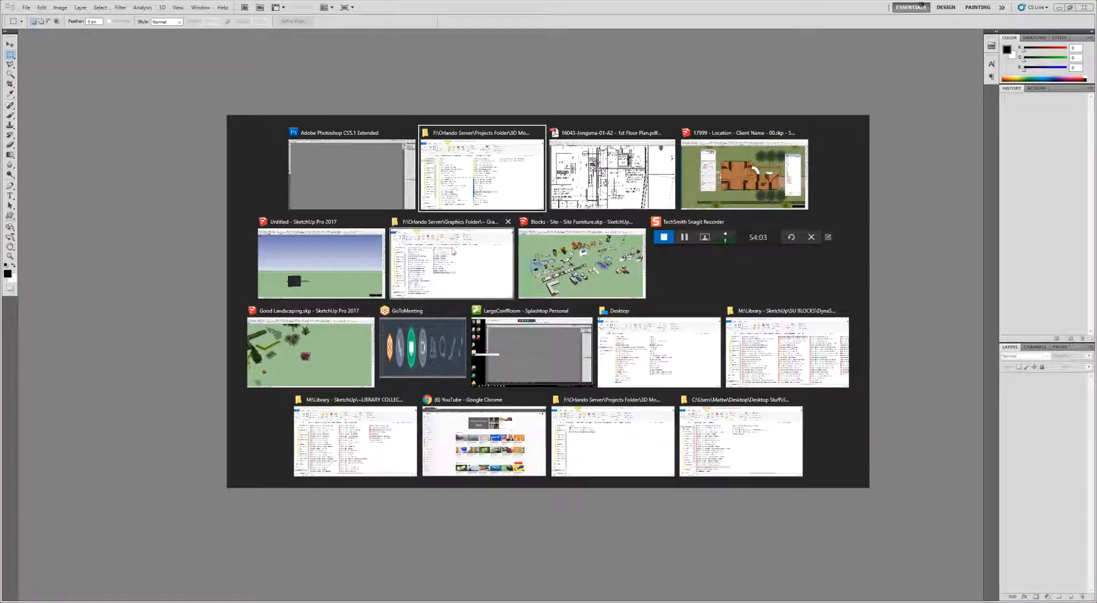
key(alt+Tab)
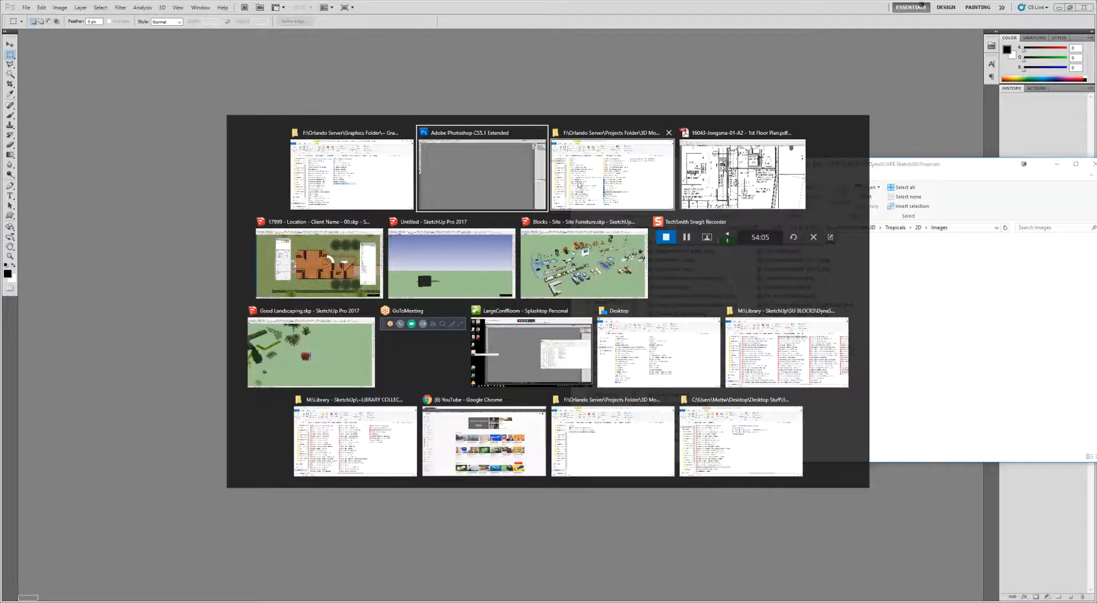
scroll(412, 272, up, 2)
click(395, 264)
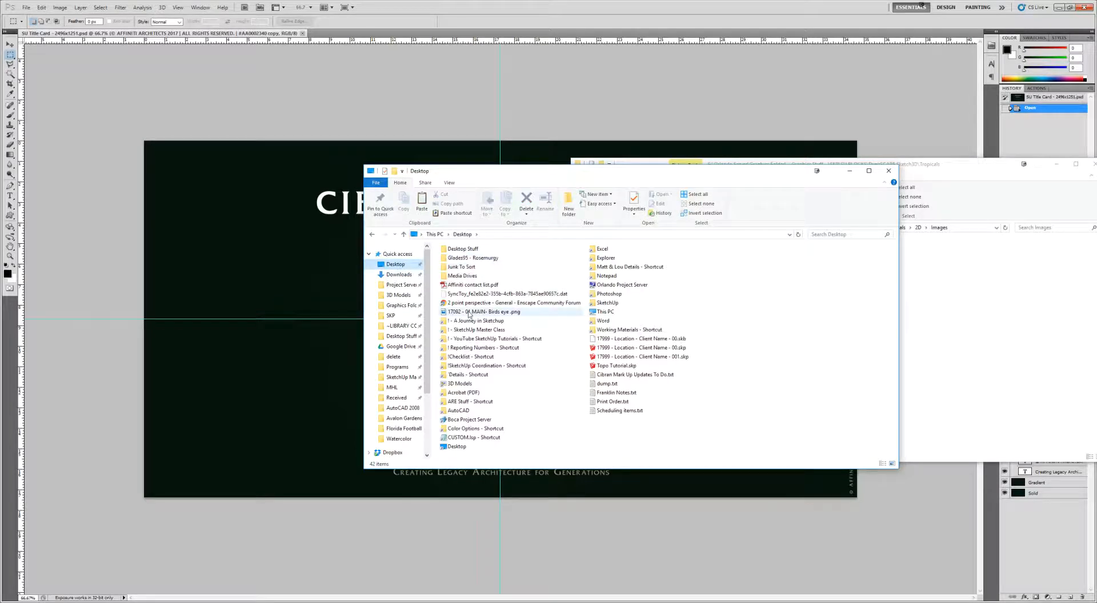
double_click(477, 330)
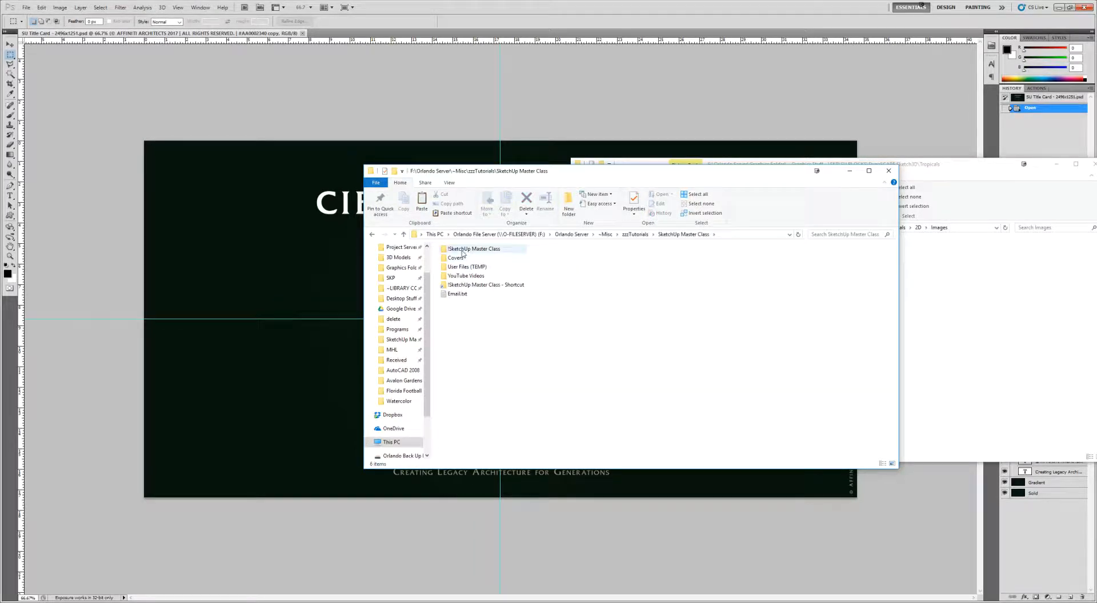
double_click(462, 249)
double_click(463, 249)
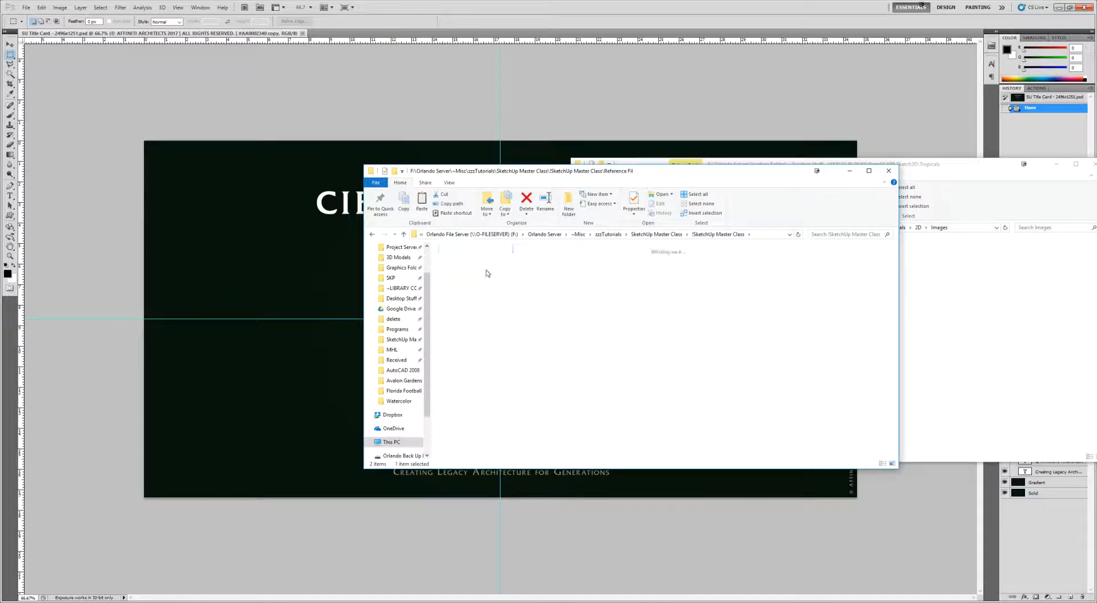
double_click(498, 340)
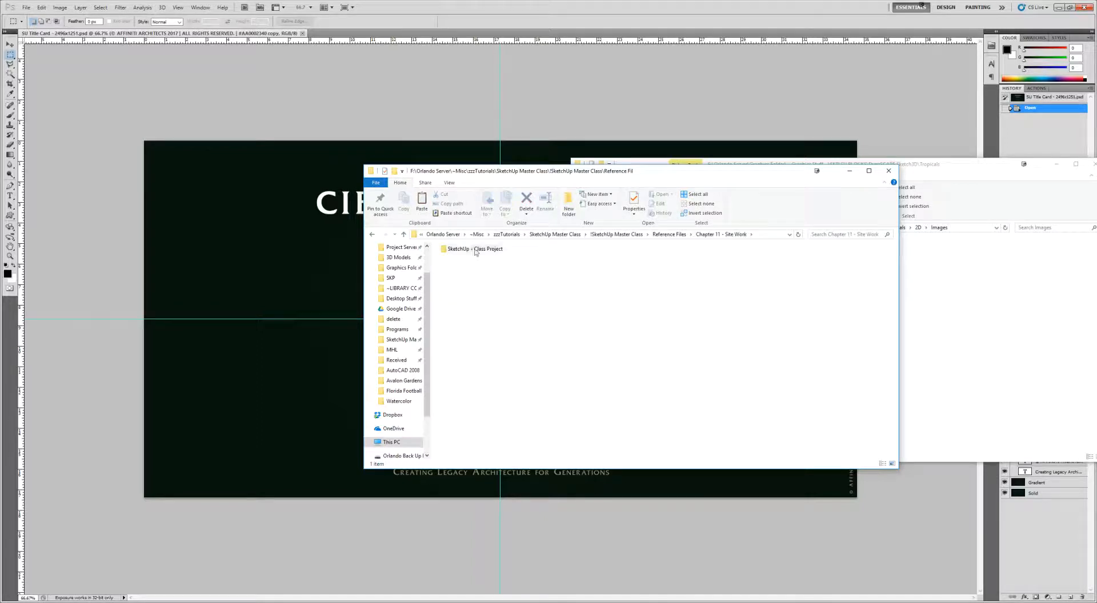
double_click(475, 249)
- Open the exported image "17999 - Location - Client Name - 00 - 001.jpg" in Photoshop
click(475, 258)
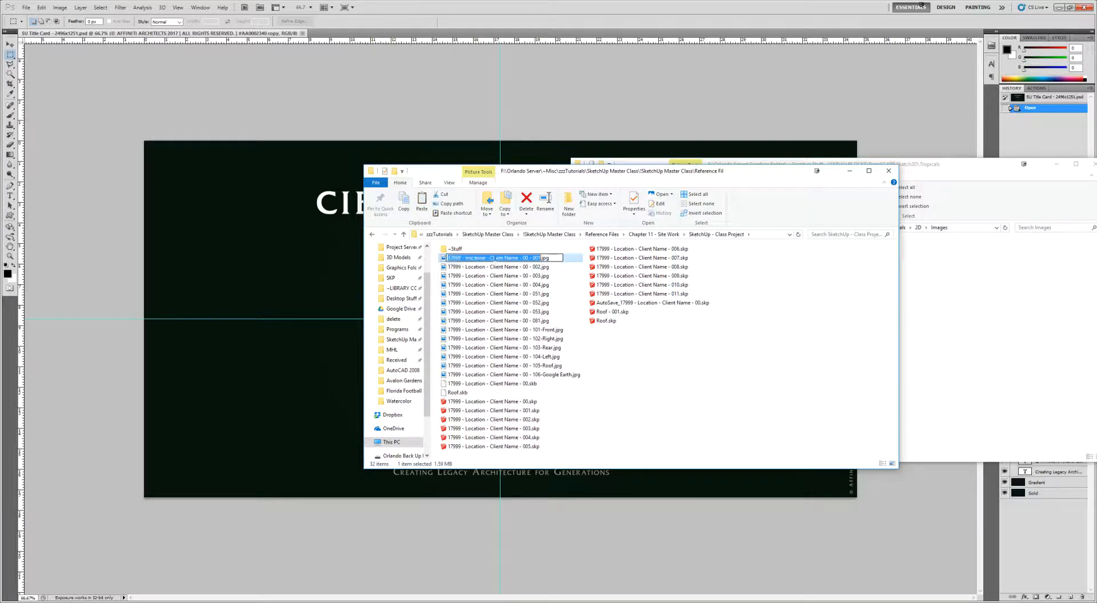
right_click(538, 261)
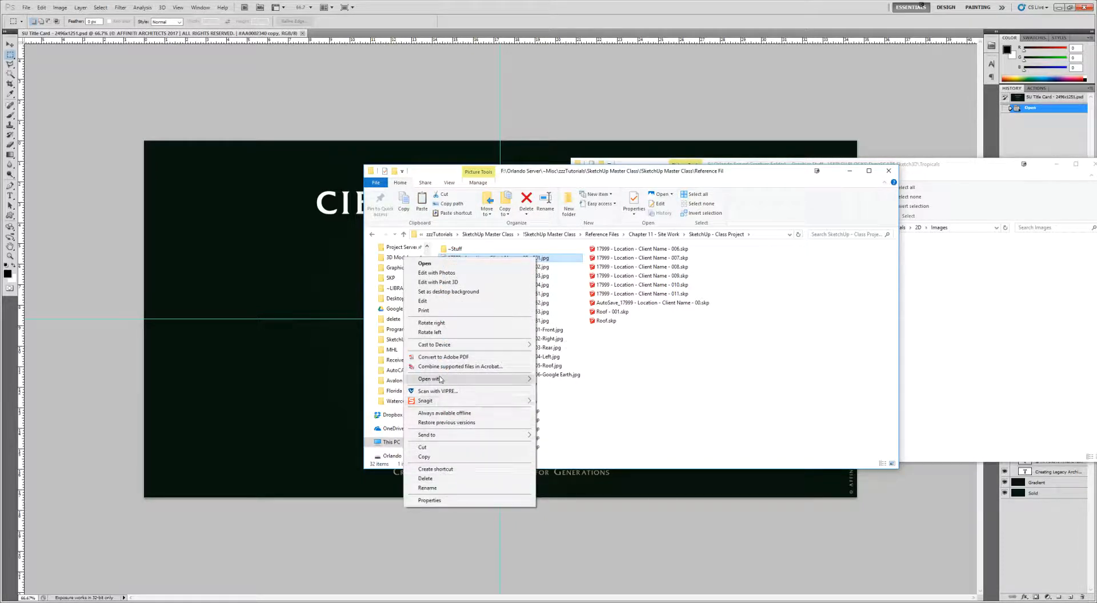
mouse_move(442, 379)
click(342, 428)
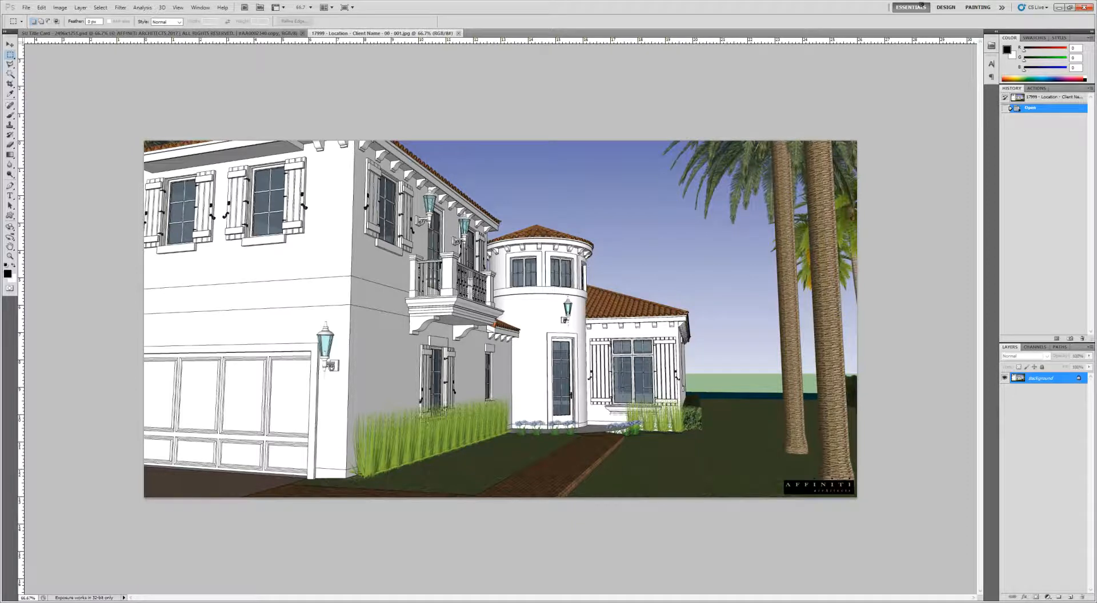
- Check the pixel width and height of the exported 001 scene image in the Image Size dialog
click(60, 7)
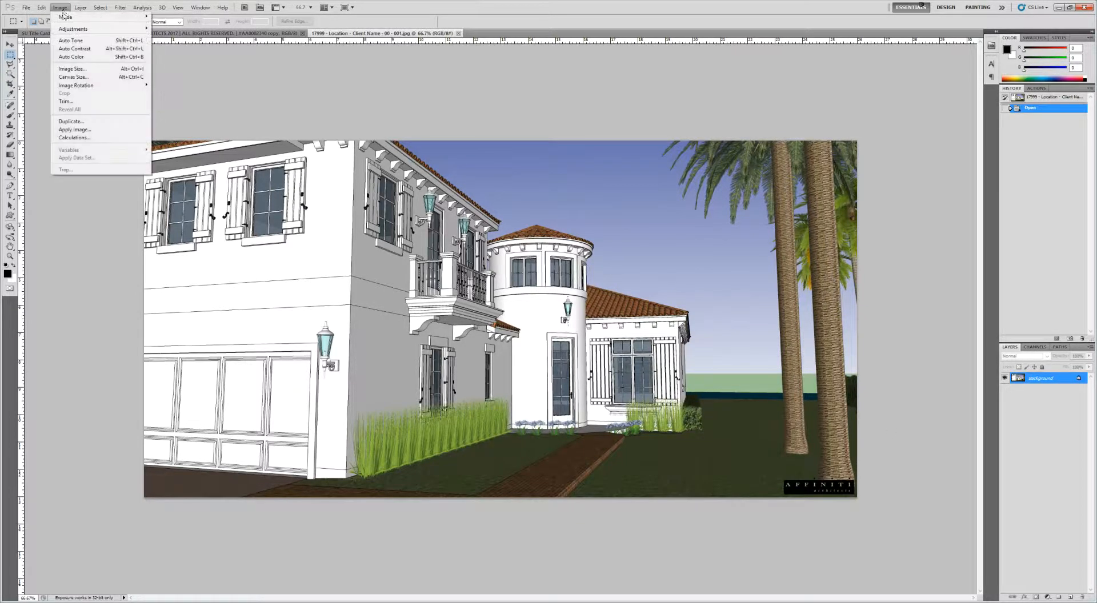
click(83, 70)
click(806, 148)
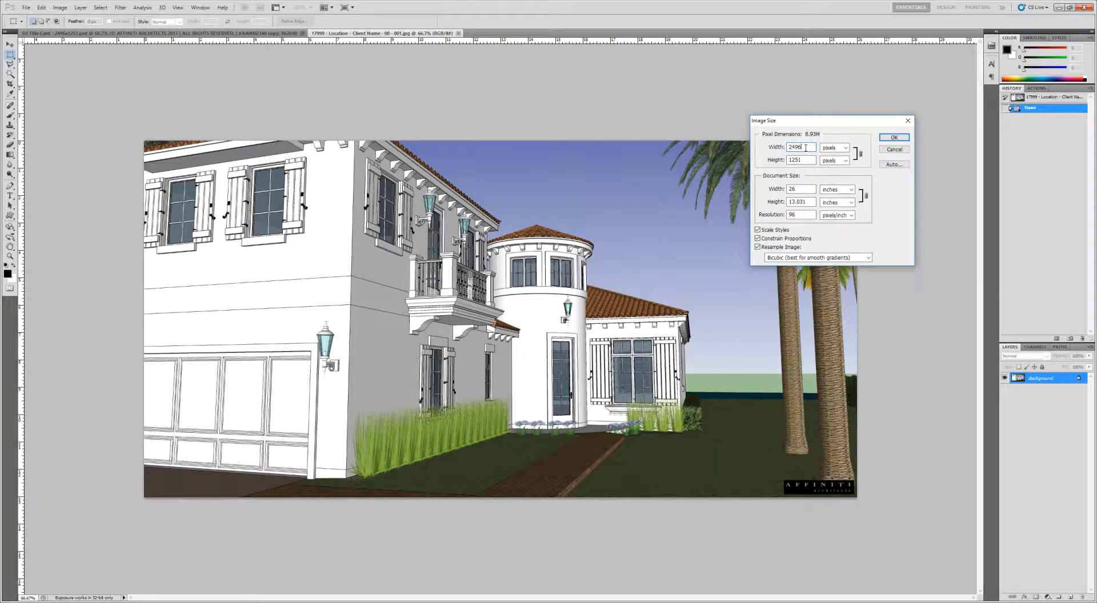
double_click(800, 160)
click(894, 137)
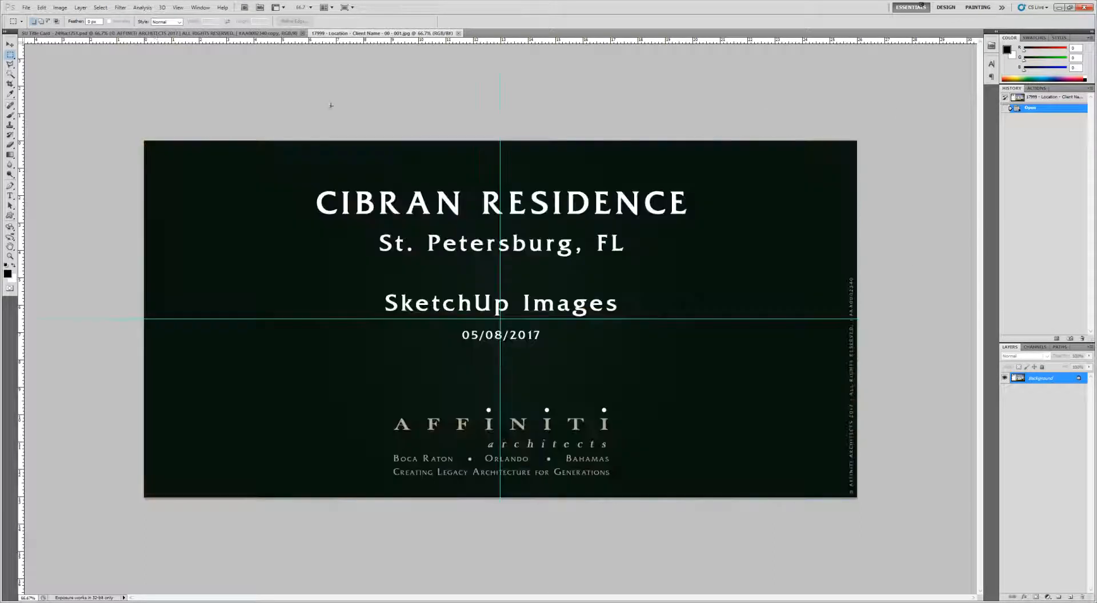
- Switch to the title card and try deleting the client's name from the residence heading
click(156, 33)
key(t)
drag(324, 202, 459, 200)
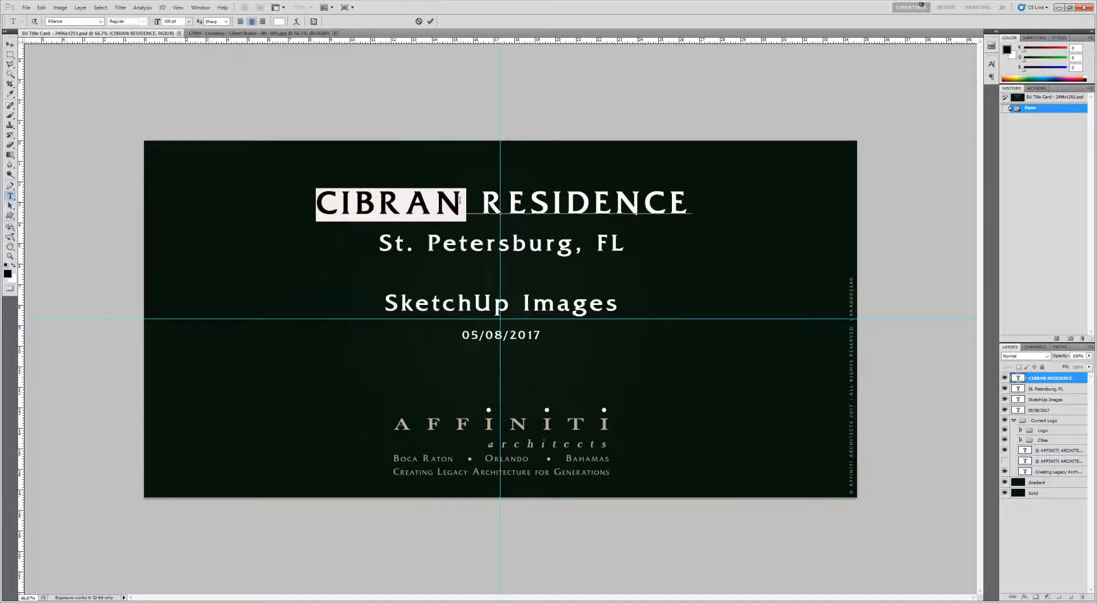
key(Delete)
key(Delete)
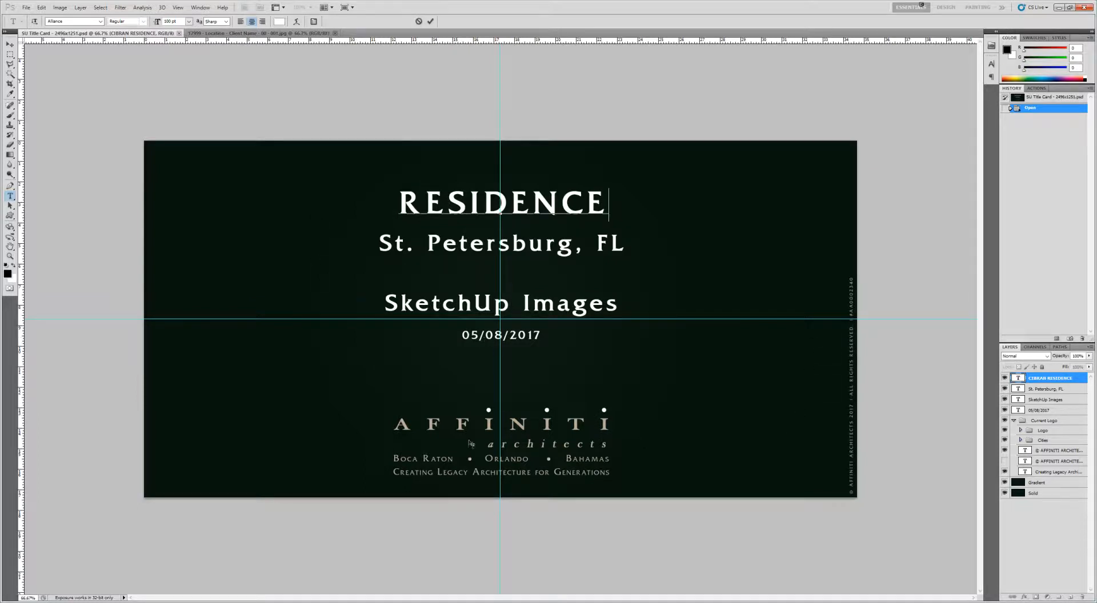
key(Escape)
- Flatten the title card and browse to Chapter 11's SketchUp - Class Project folder to save it as a JPEG
key(ctrl+shift+e)
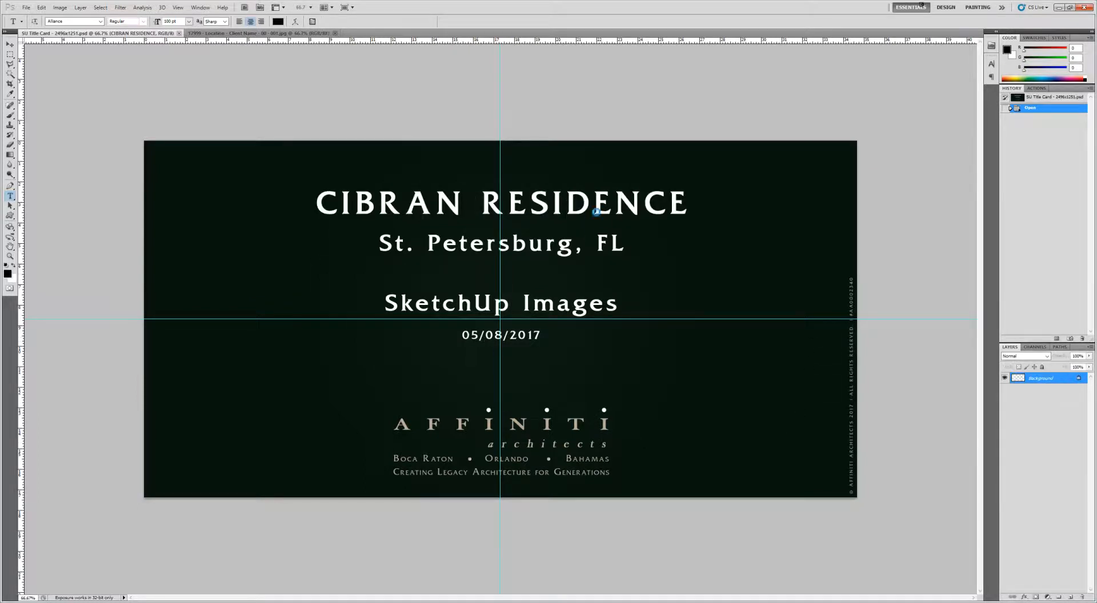
key(ctrl+shift+s)
click(463, 183)
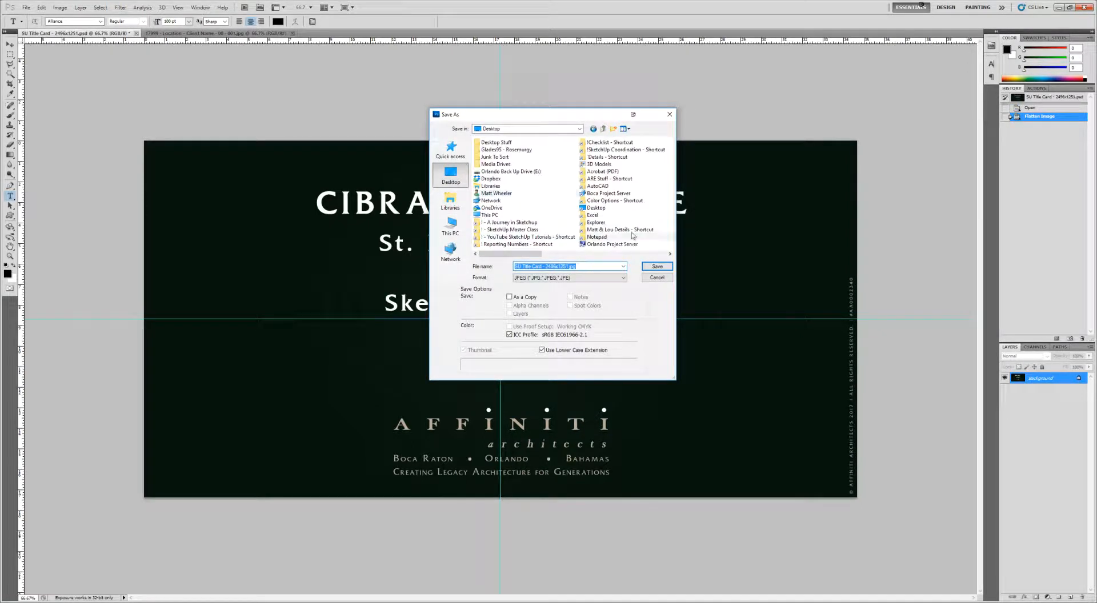
double_click(505, 229)
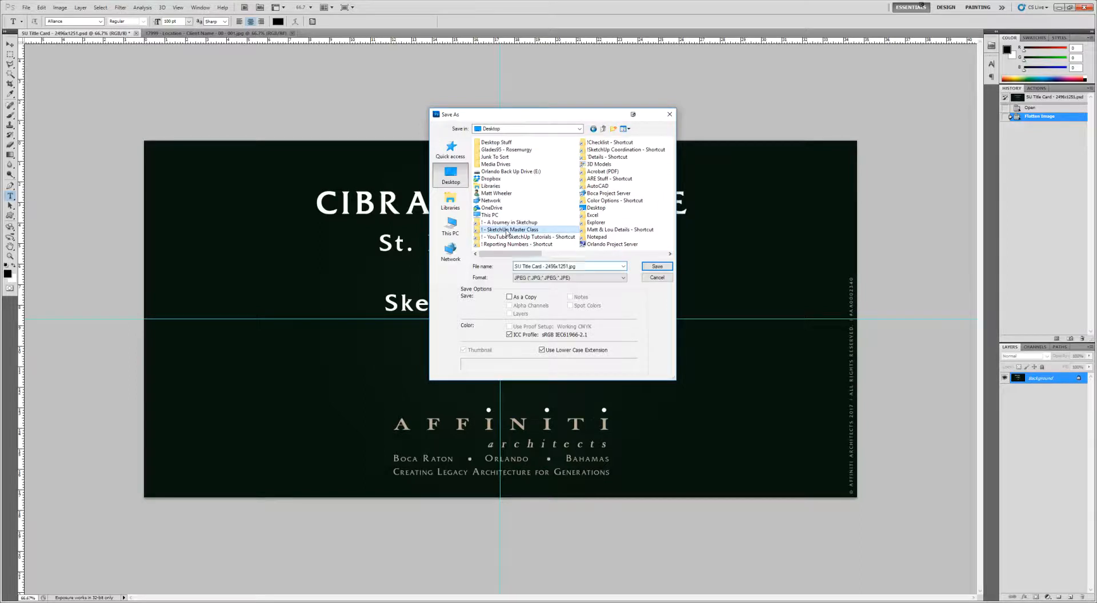
double_click(496, 143)
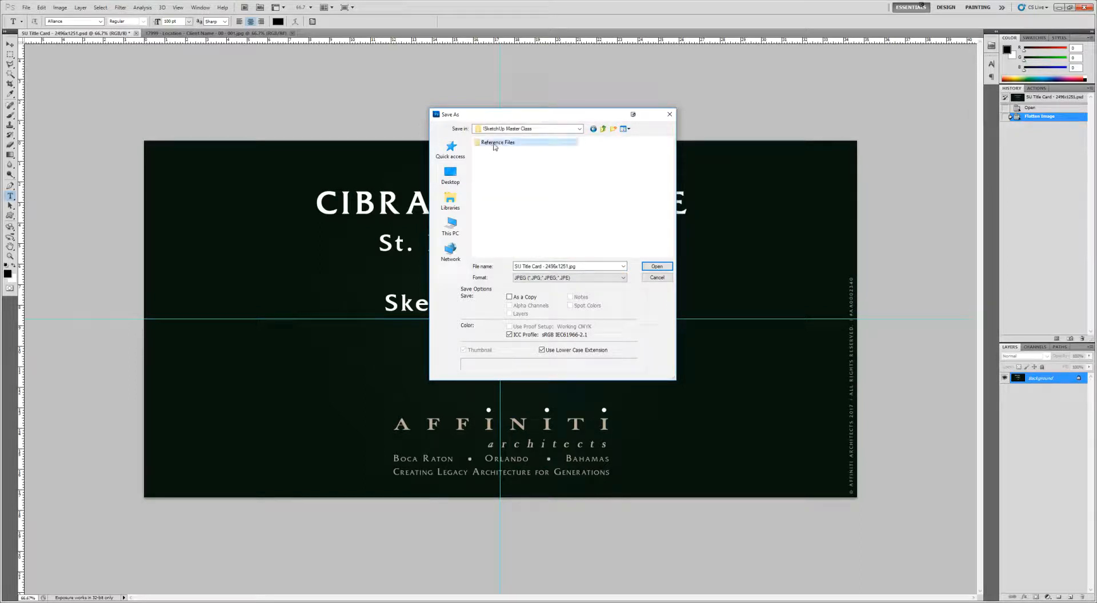
double_click(497, 143)
double_click(515, 215)
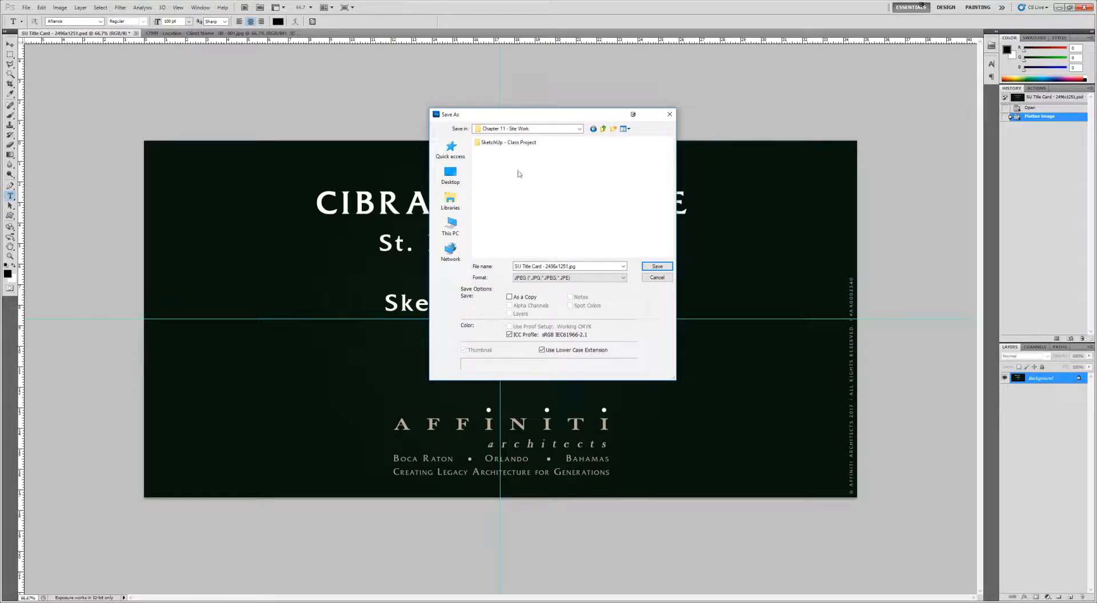
double_click(506, 143)
- Save the flattened title card as "17999 - Location - Client Name - 00 - 000.jpg" at maximum JPEG quality 12 and undo the flattening
click(569, 150)
click(592, 266)
click(595, 267)
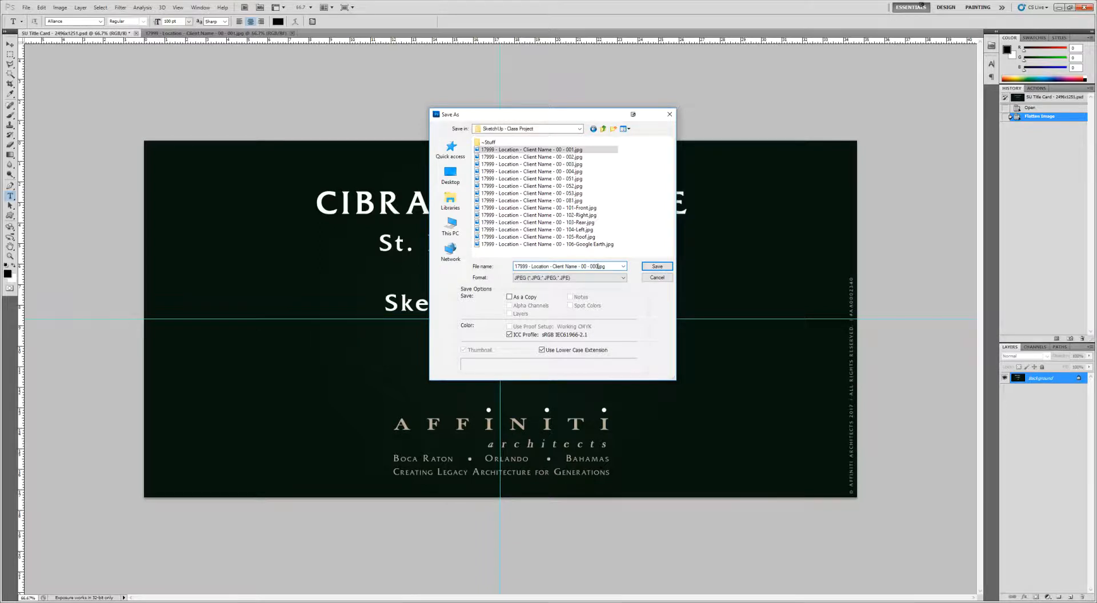
key(Return)
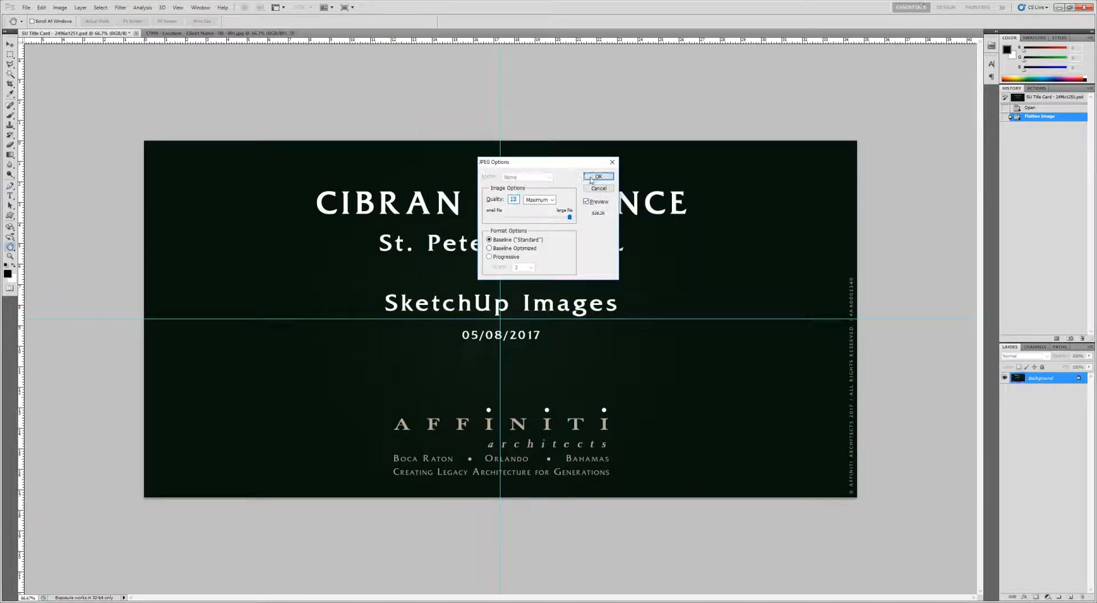
click(598, 176)
key(ctrl+z)
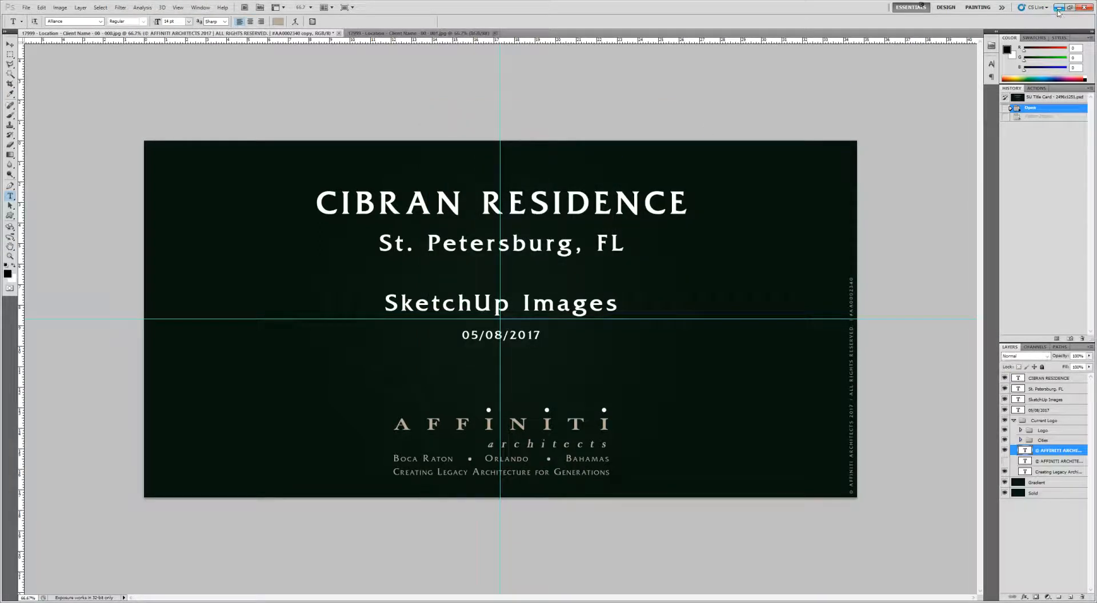
- Switch to File Explorer and send the JPG images from 000 through 106-Google Earth to Acrobat's Combine Files
click(1059, 8)
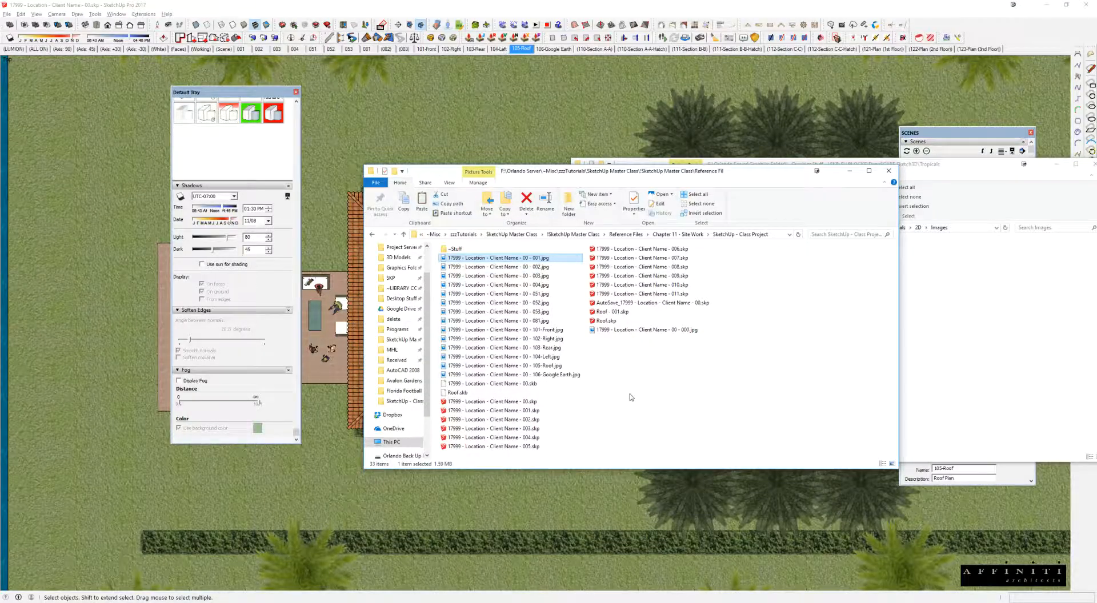
click(531, 260)
shift+click(533, 386)
right_click(509, 258)
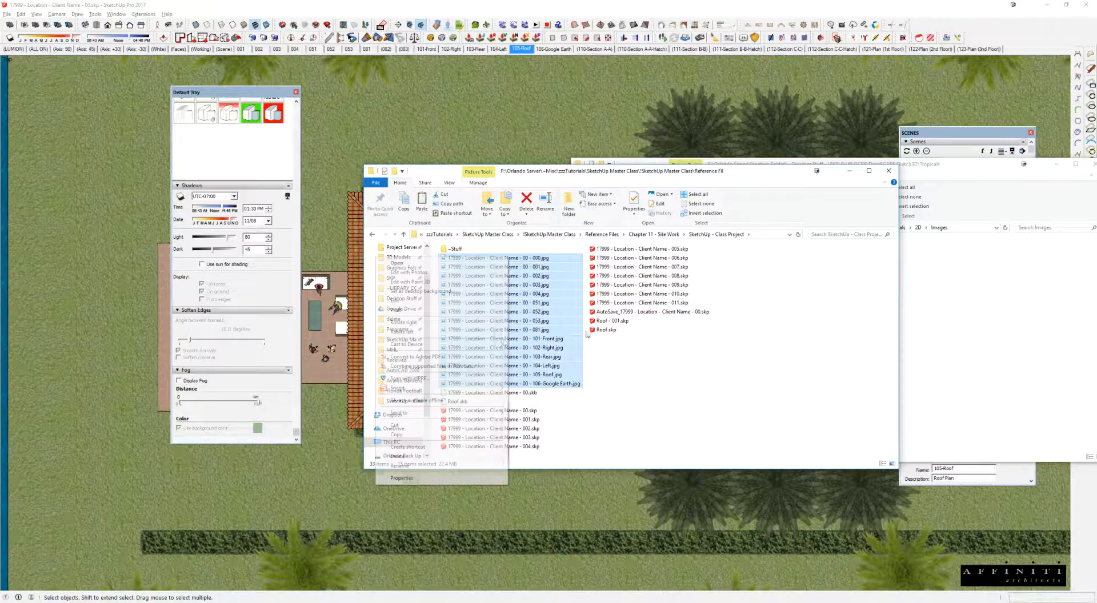
click(417, 367)
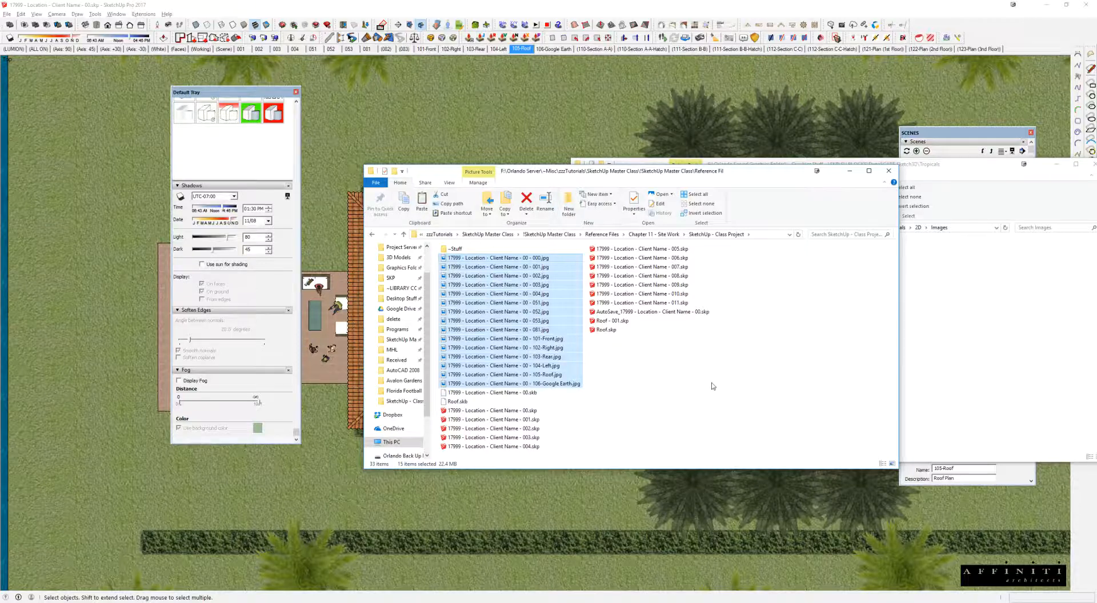
- Add the 000 through 051 JPG images to the Combine Files list and combine everything into a single PDF
click(707, 403)
click(525, 293)
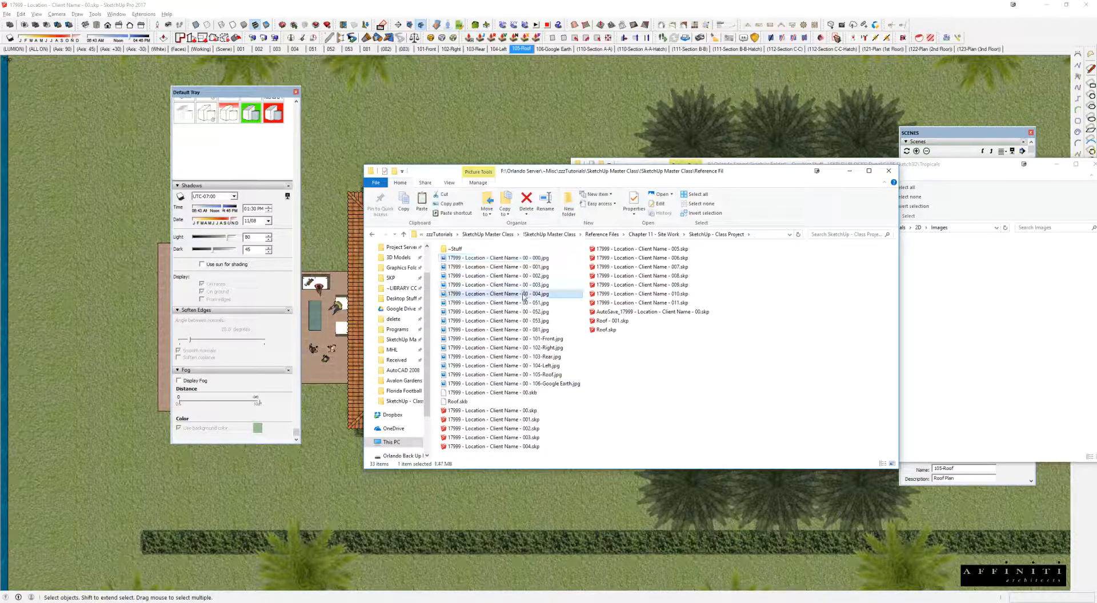
click(522, 258)
click(525, 286)
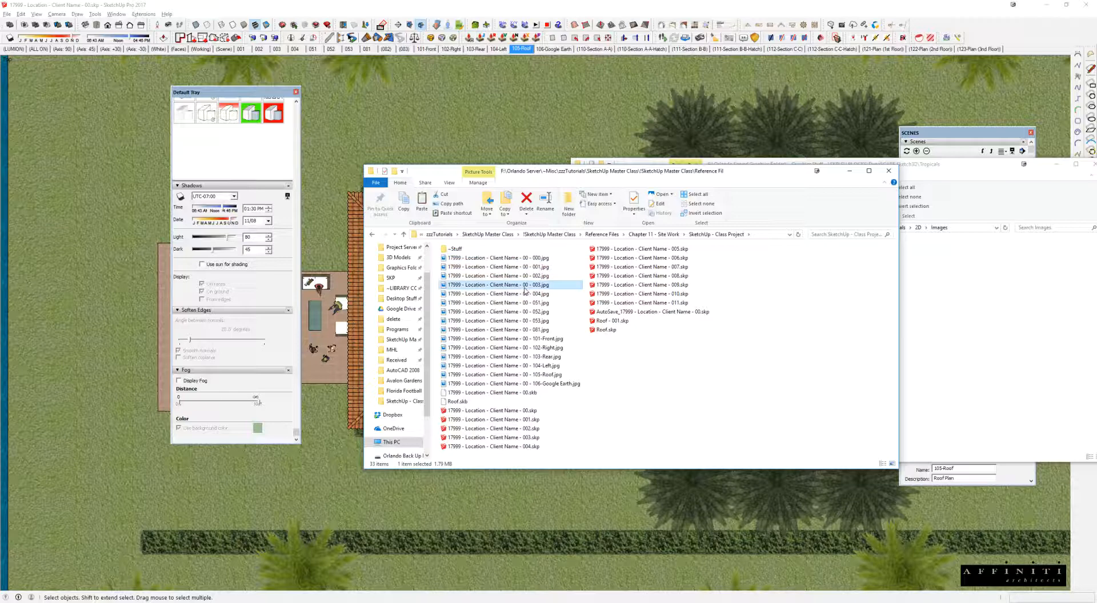
click(522, 258)
shift+click(526, 301)
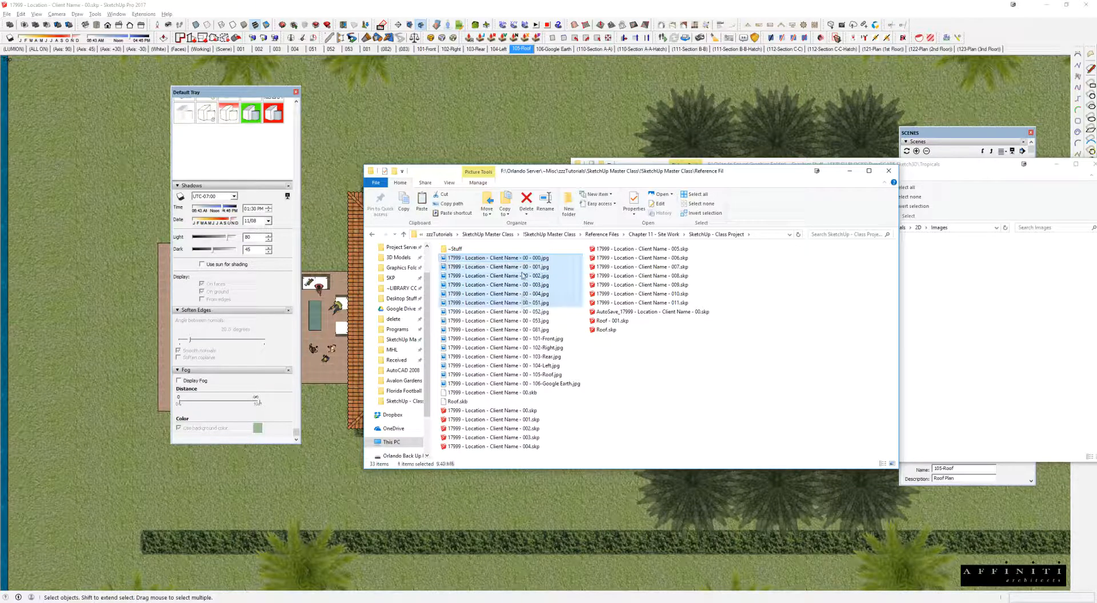
right_click(523, 260)
click(434, 370)
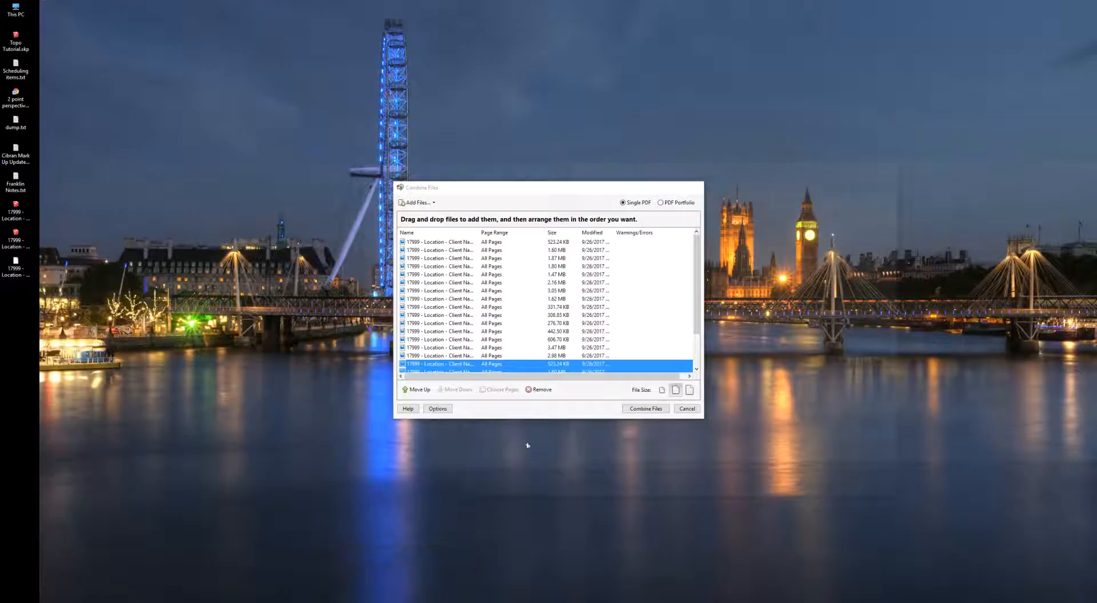
click(434, 563)
click(650, 412)
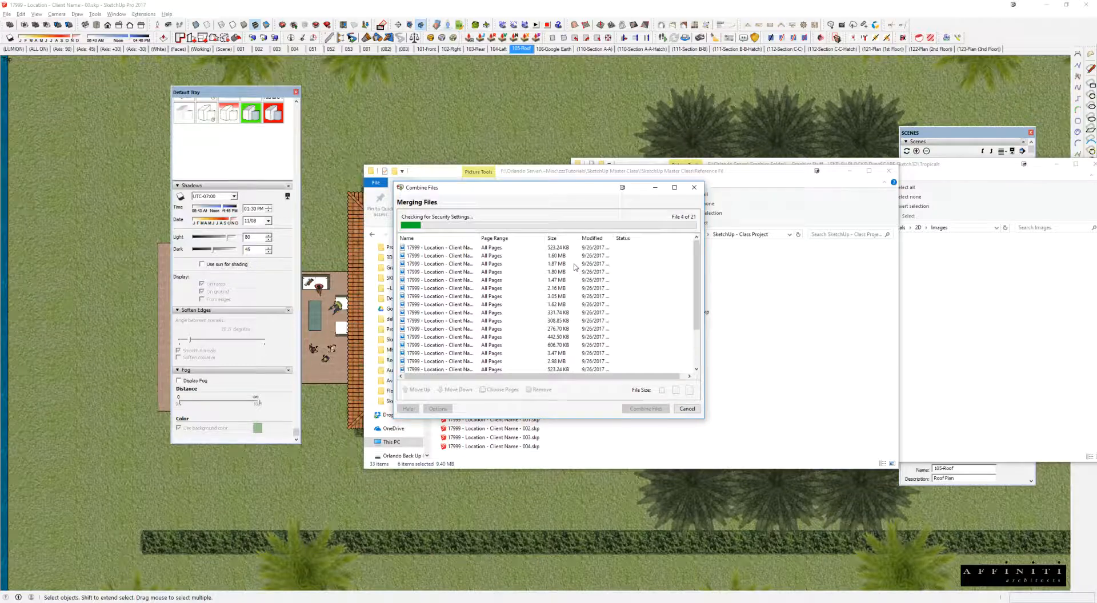
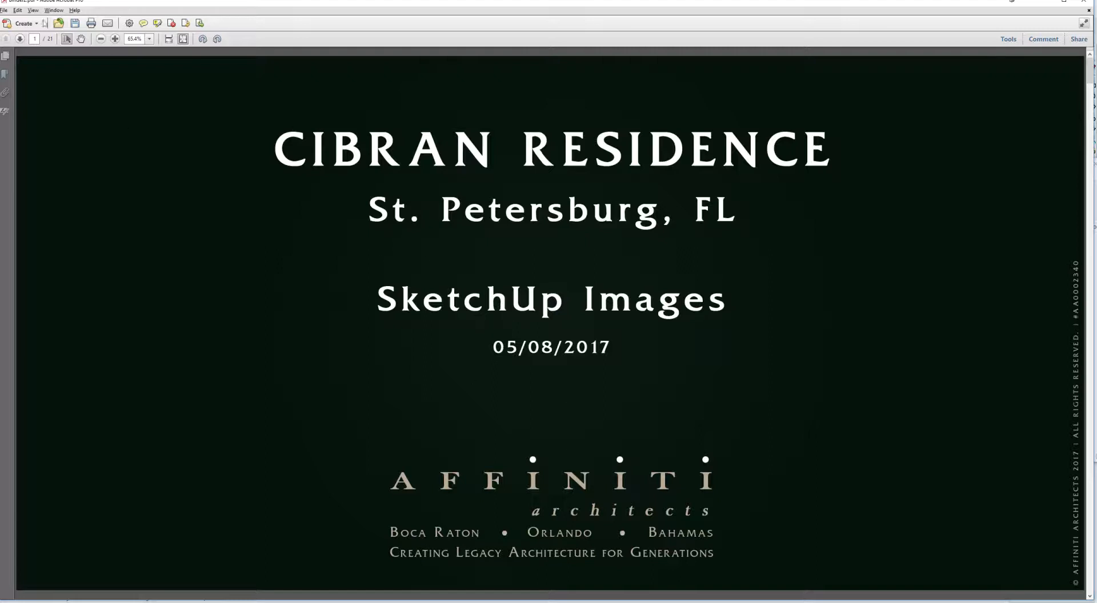
- Check the title card and the second page of the combined PDF and close it without saving
click(20, 39)
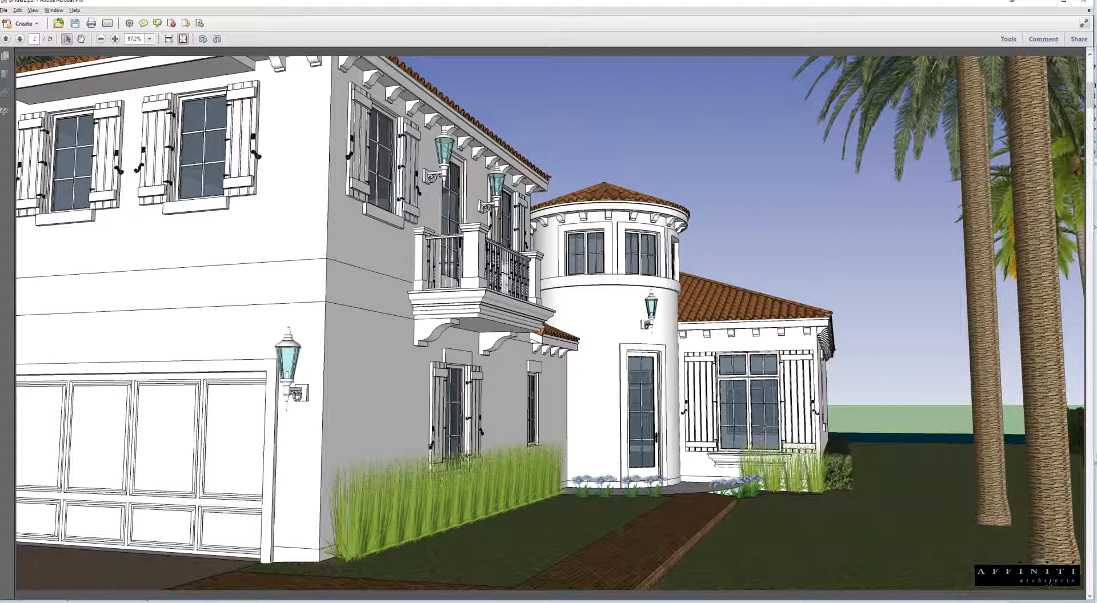
click(5, 39)
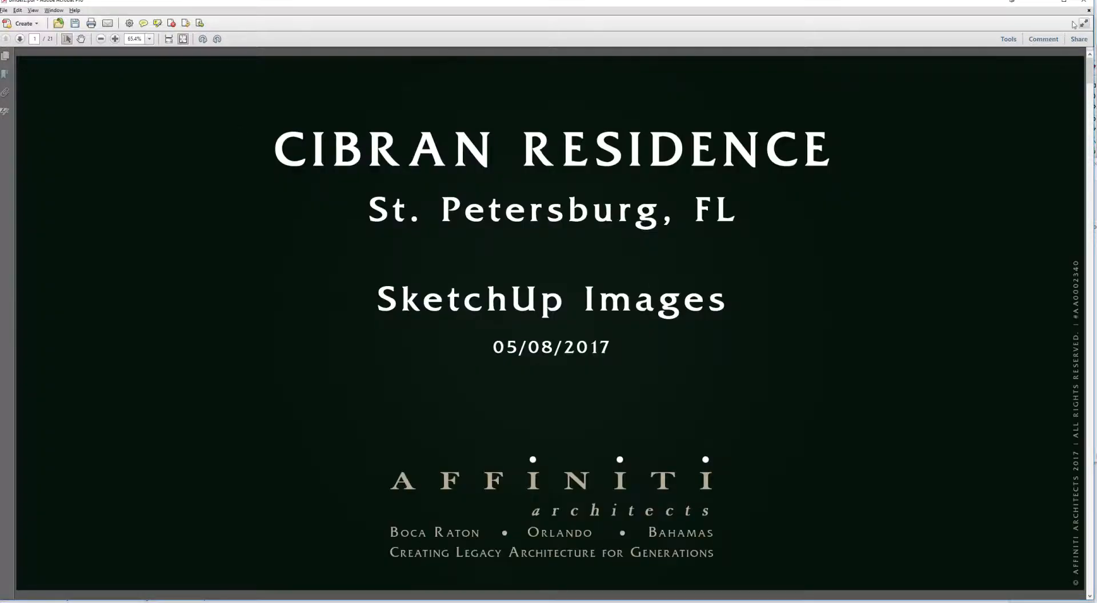
click(1087, 5)
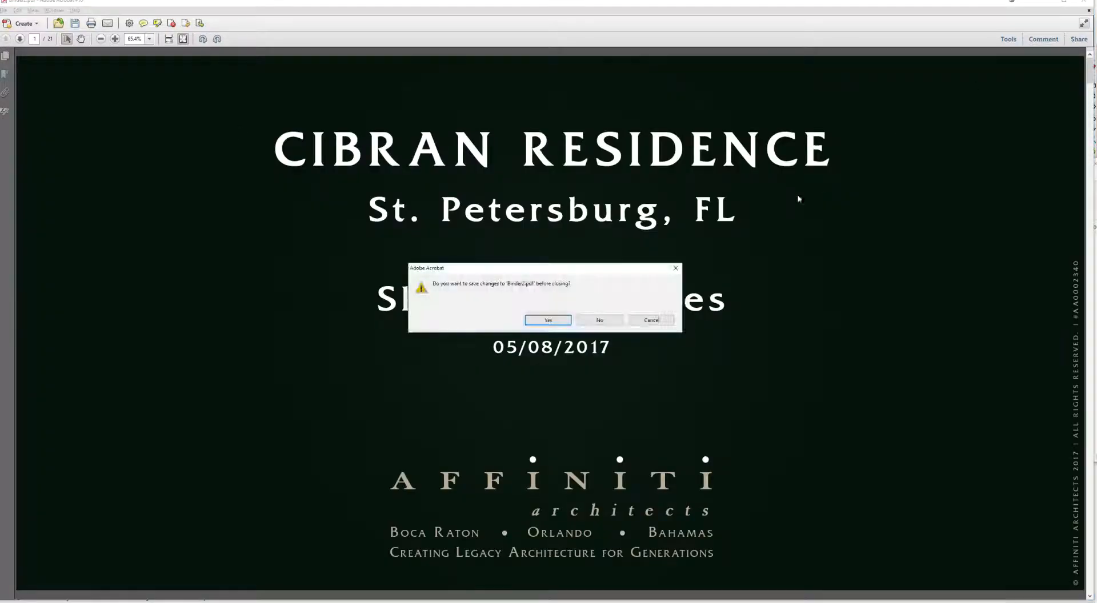
click(599, 320)
click(610, 363)
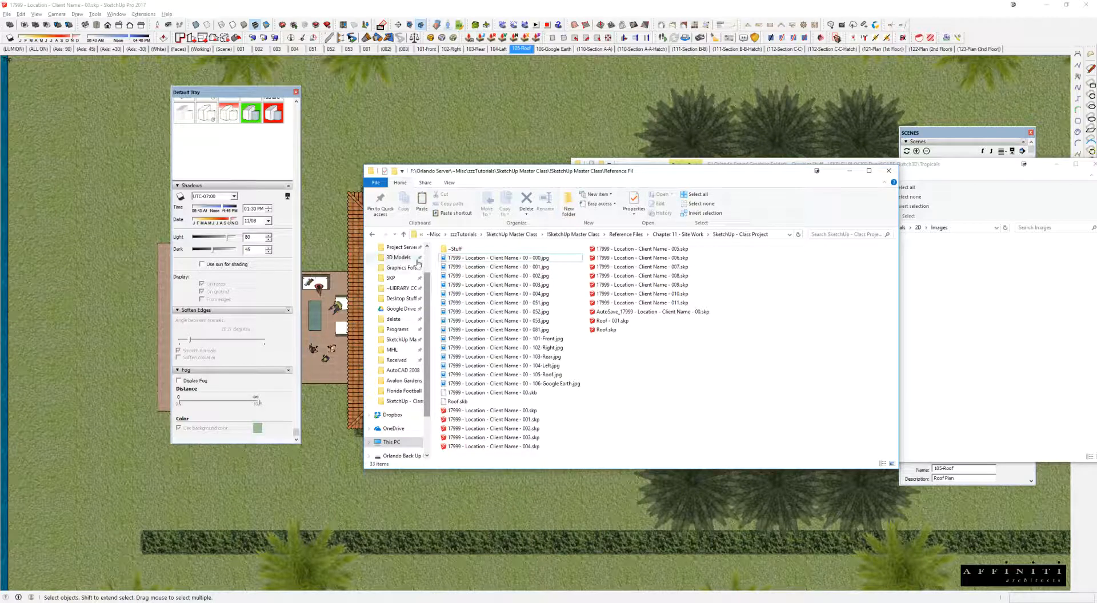
- Close the class project folder and open the 3D Models folder in a new File Explorer window
click(889, 172)
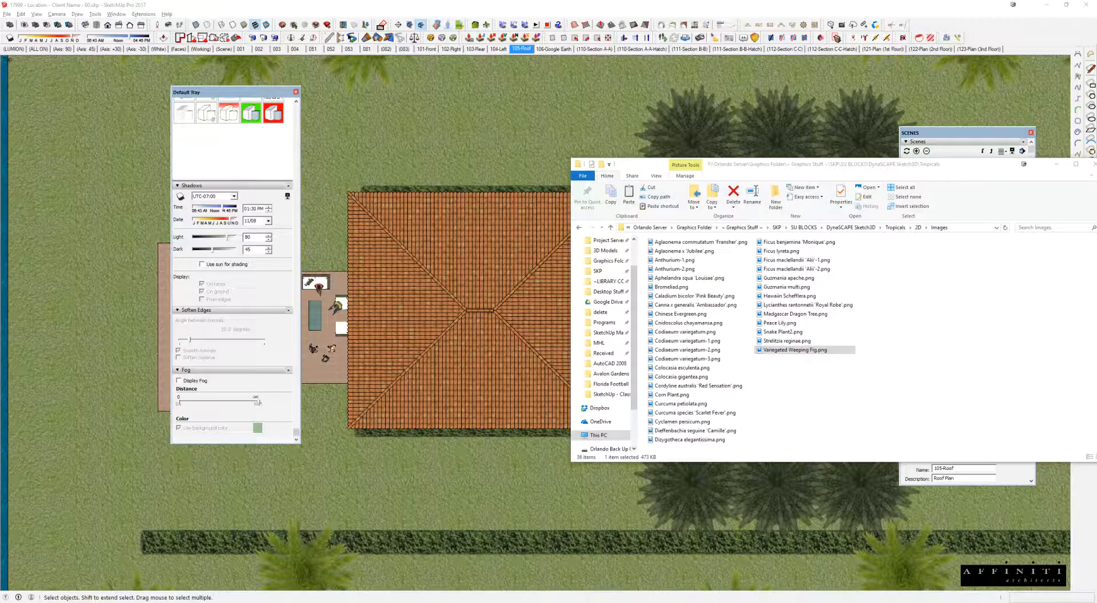
key(super+e)
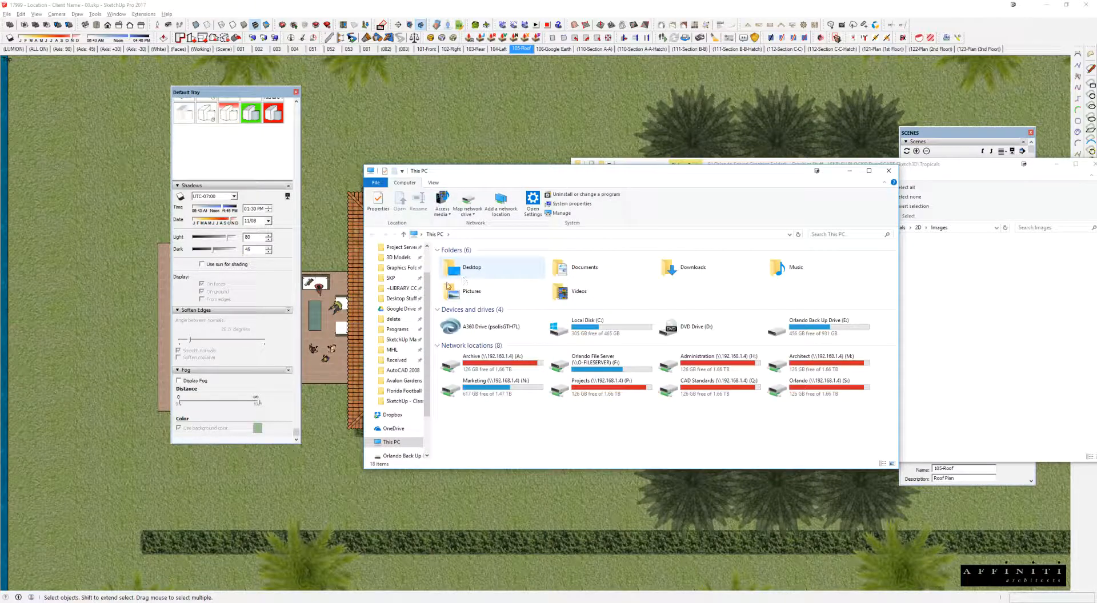
click(398, 257)
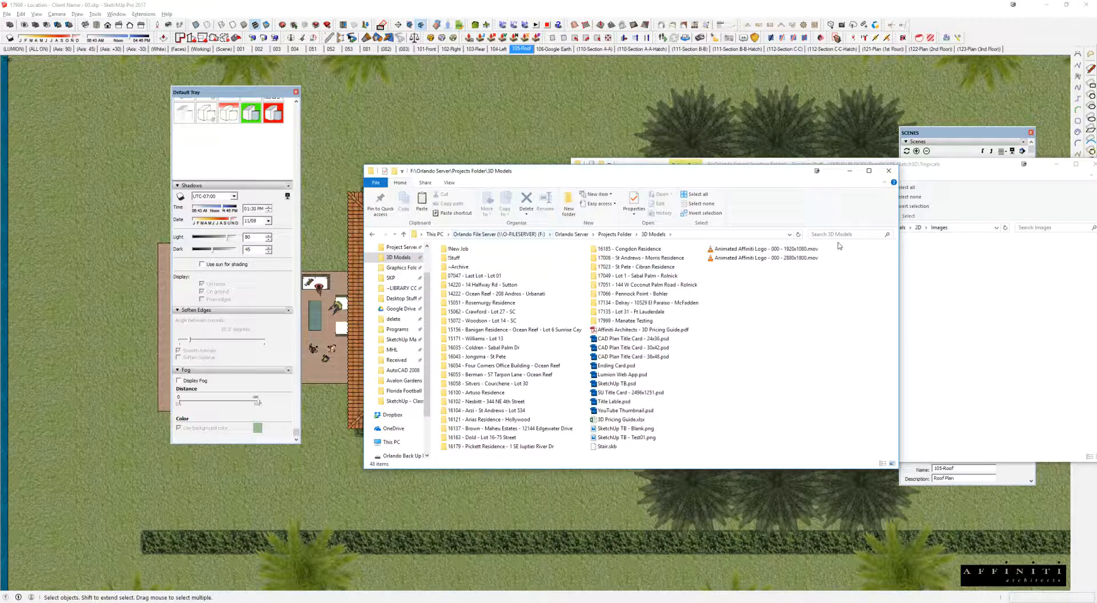
click(594, 235)
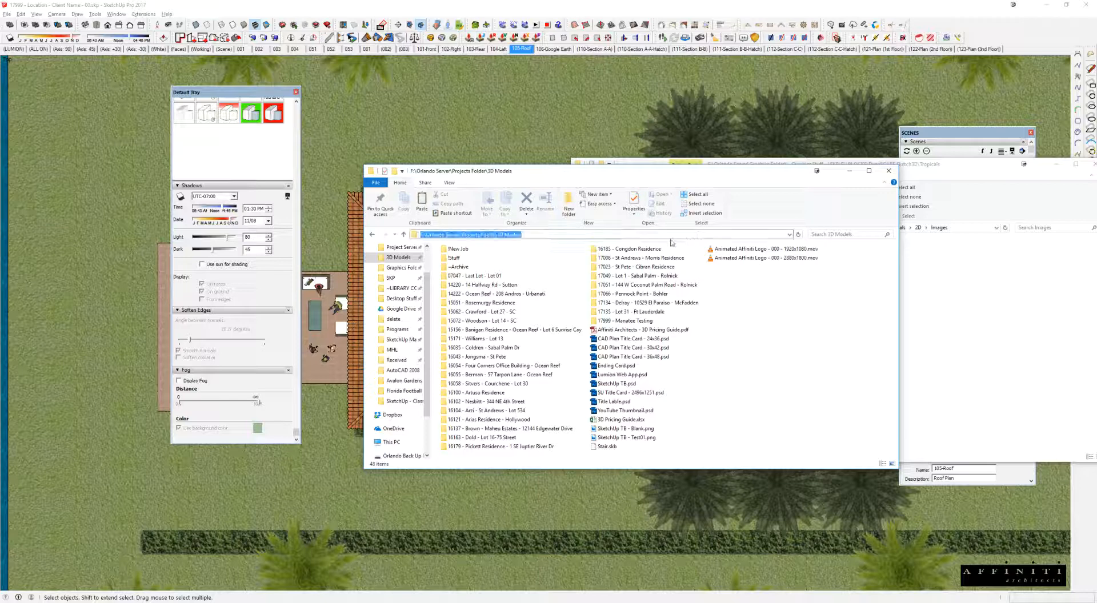
click(592, 235)
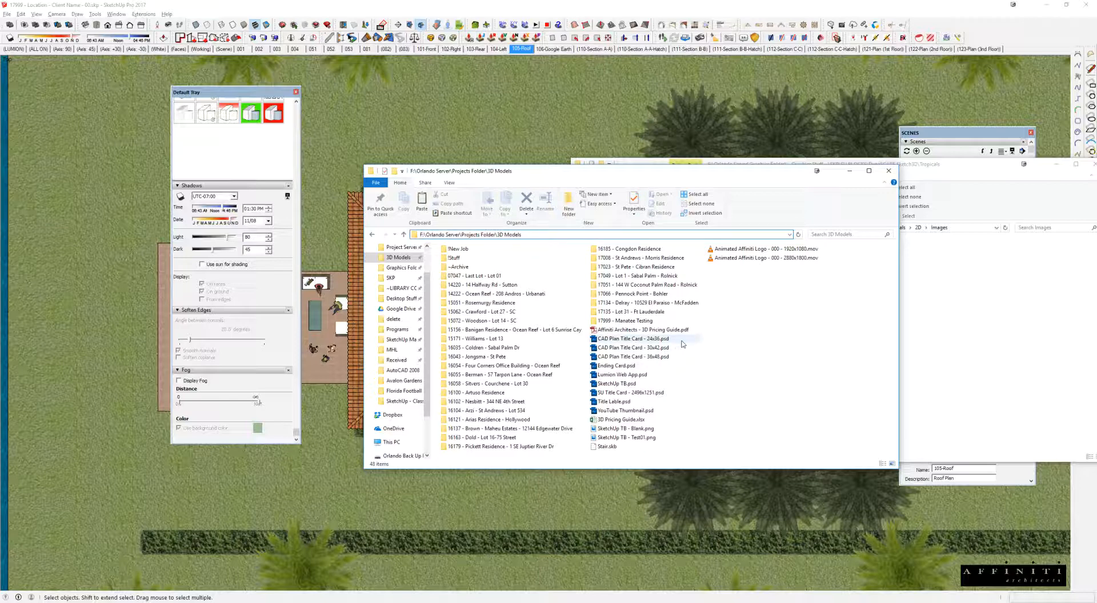
- Open the SKP folder of the graphics library in the other File Explorer window and close the extra duplicate window
right_click(390, 280)
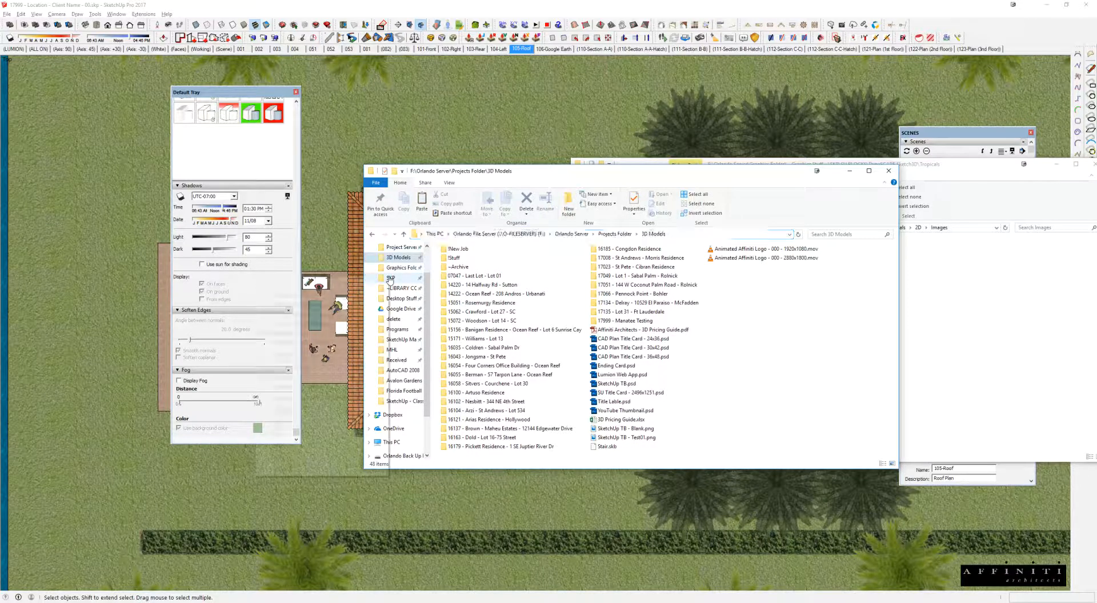
click(987, 248)
click(597, 271)
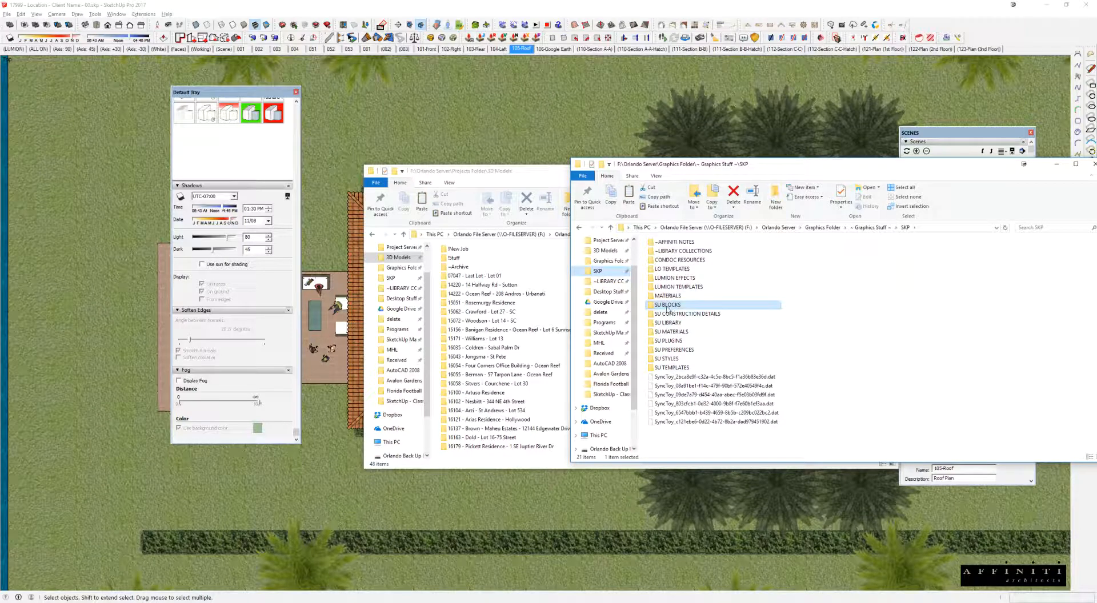
click(688, 305)
click(713, 447)
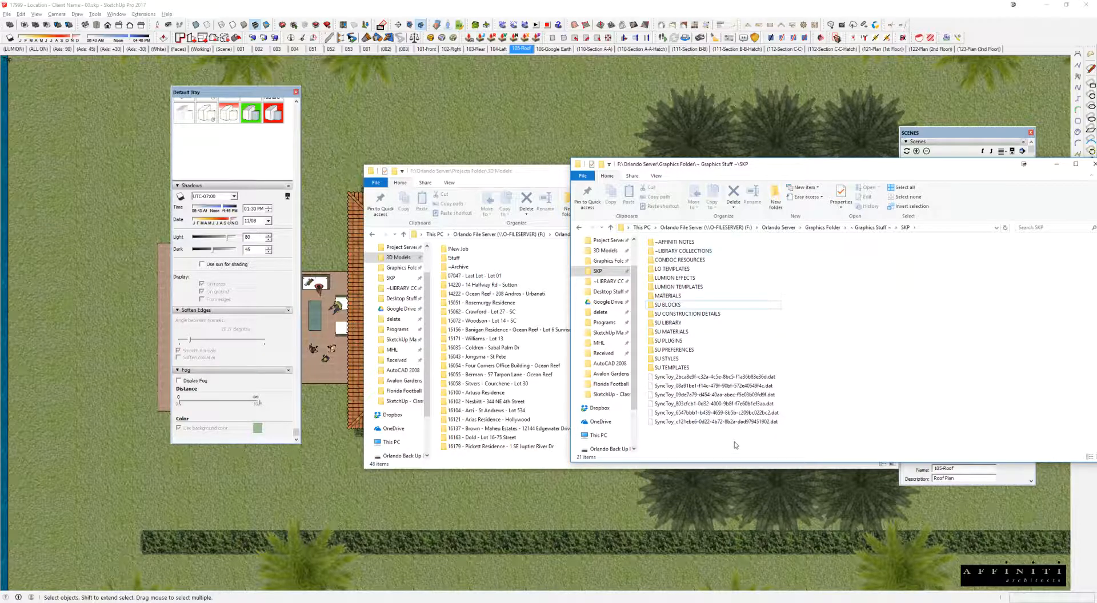
key(ctrl+n)
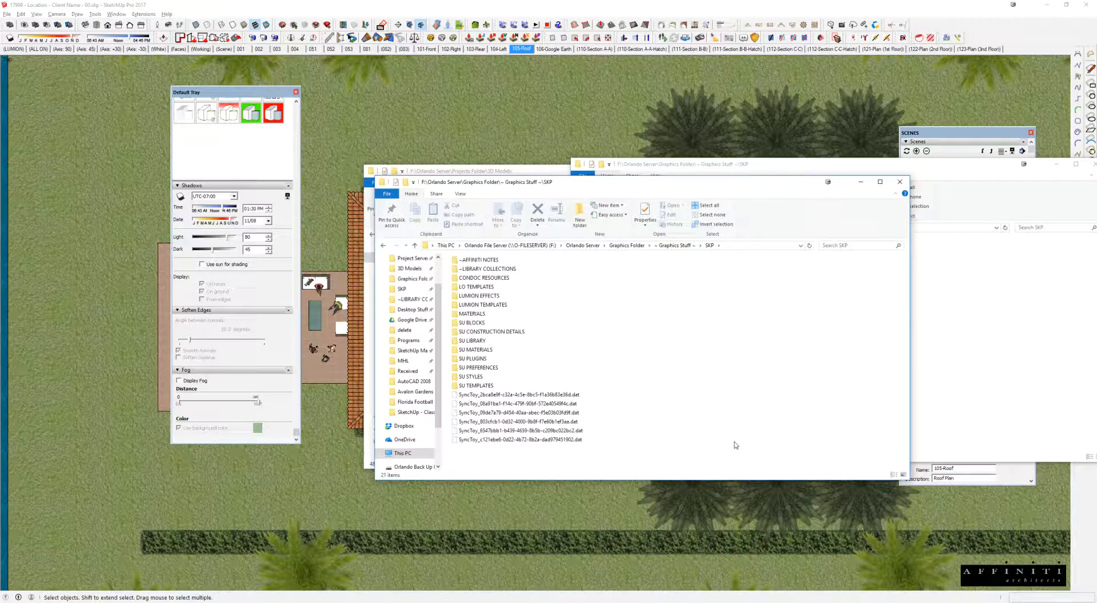
click(900, 182)
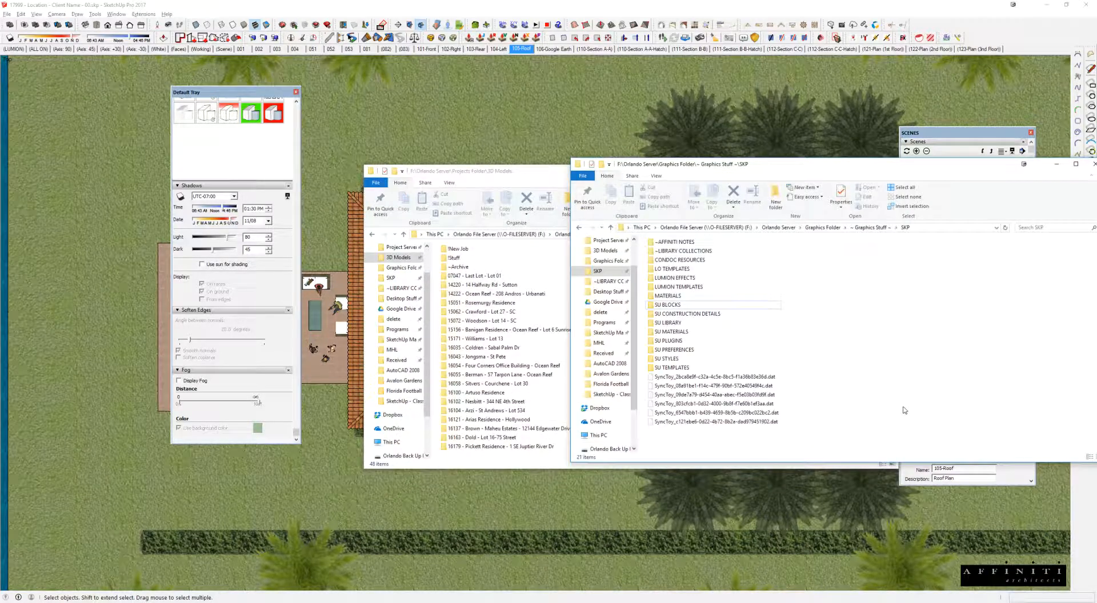
- Create a new folder named COVER TEMPLATES in the SKP folder and open it
key(ctrl+shift+n)
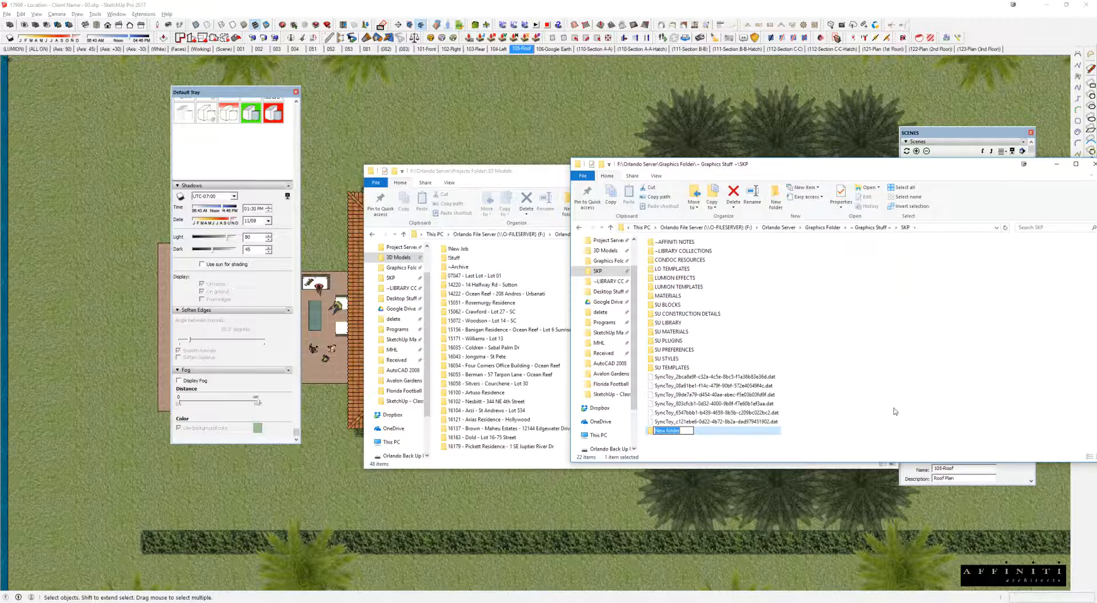
text(PS T)
key(BackSpace)
key(BackSpace)
key(BackSpace)
key(BackSpace)
text(CaOVER TEMPALATES)
key(Return)
double_click(686, 438)
- Copy SU Title Card - 2496x1251.psd from the 3D Models folder into the COVER TEMPLATES folder
click(543, 172)
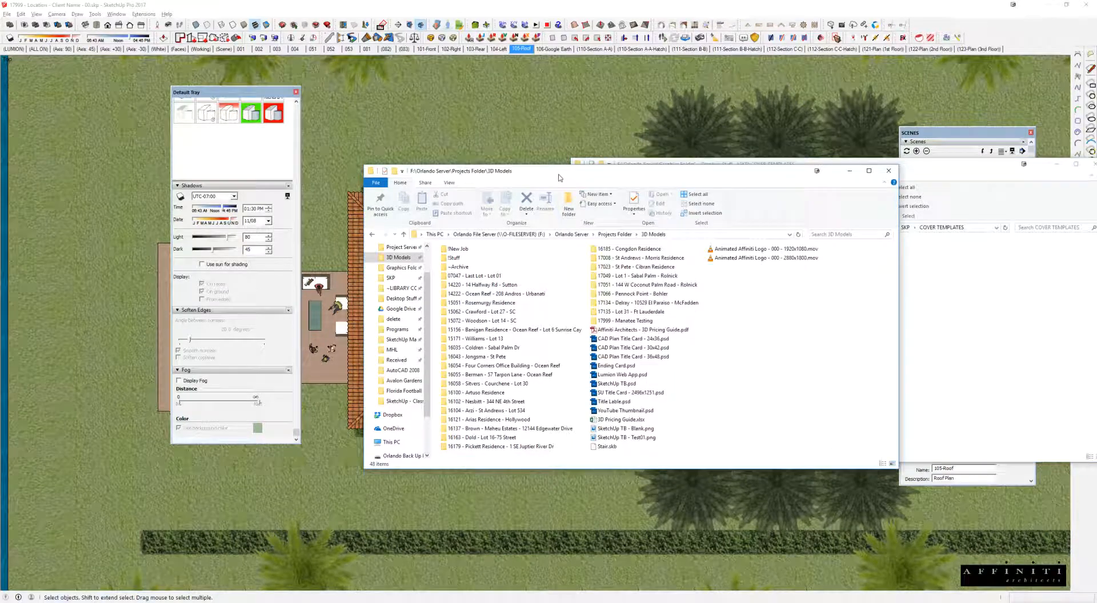
drag(543, 172, 443, 160)
drag(600, 321, 509, 400)
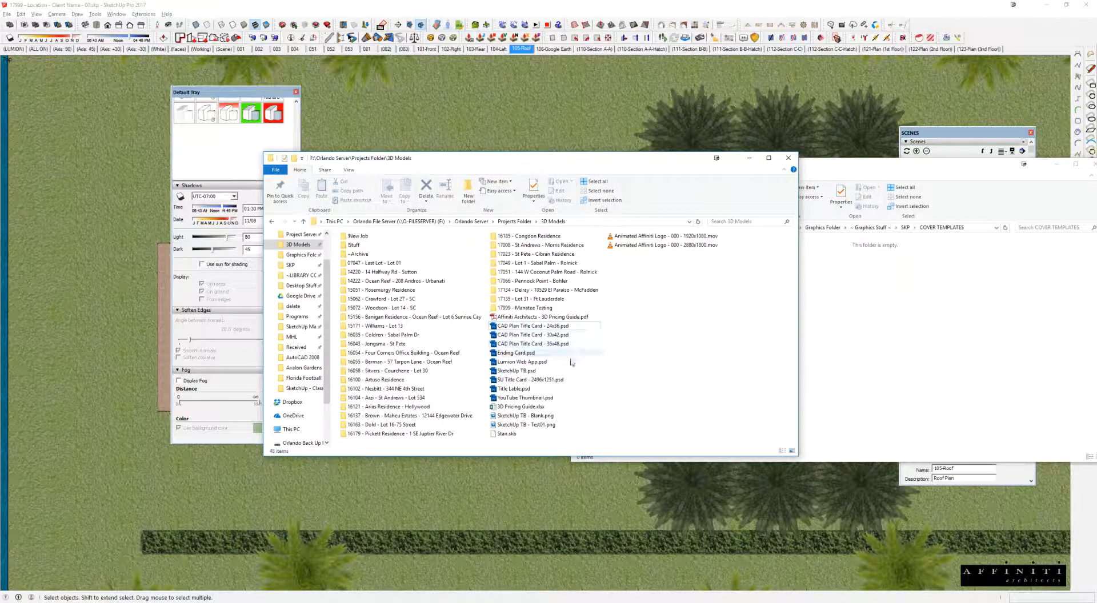
click(520, 380)
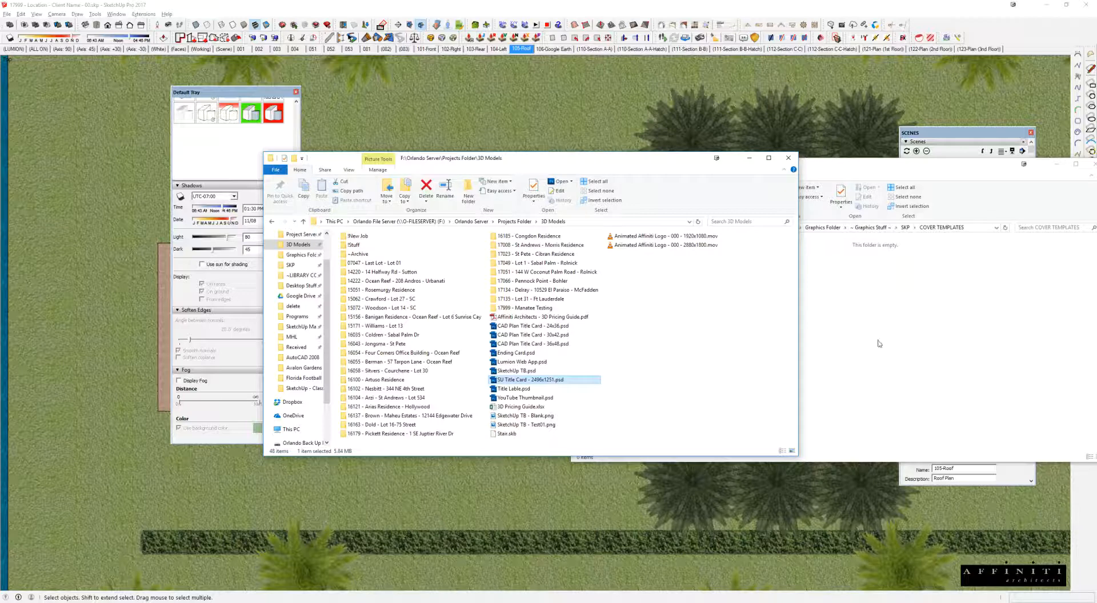
click(971, 325)
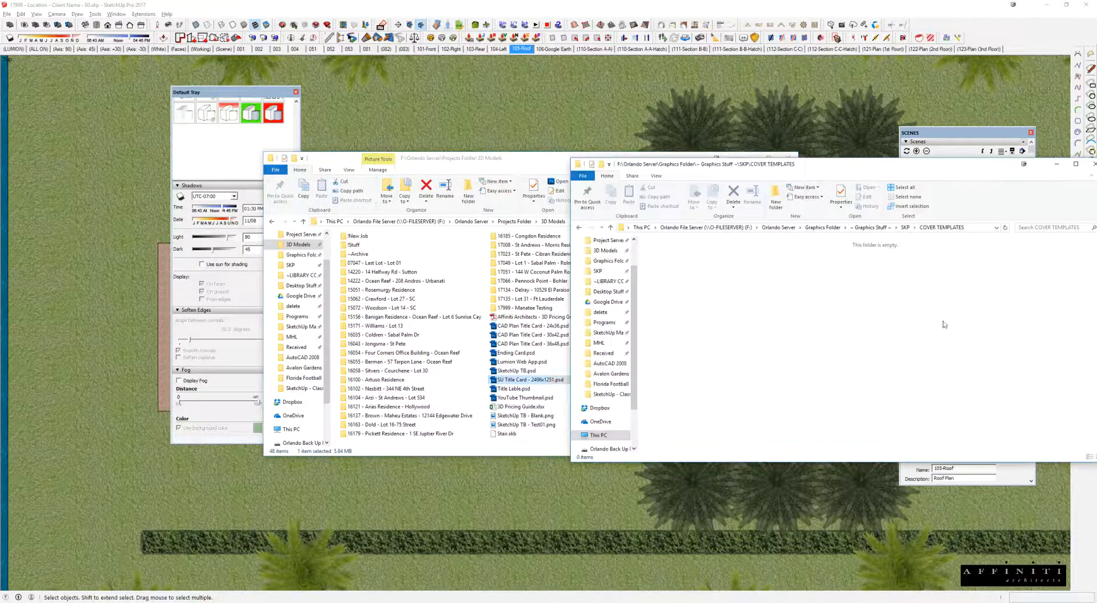
click(495, 383)
key(ctrl+c)
click(849, 336)
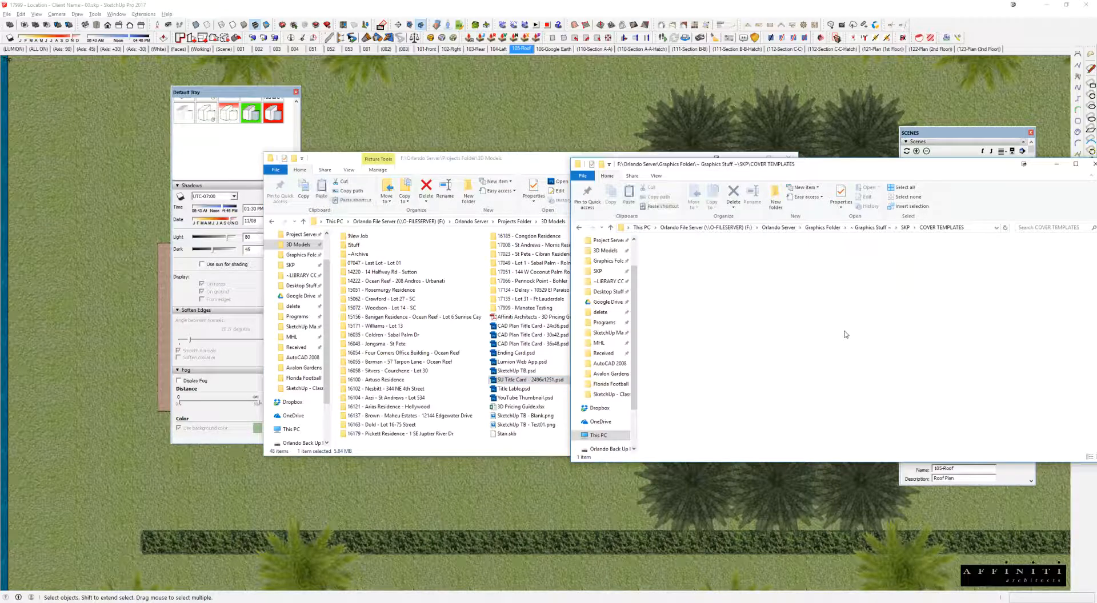
key(ctrl+v)
- View the CAD Plan Title Card - 24x36.psd in Photoshop, quit Photoshop without saving, and reposition the COVER TEMPLATES window
double_click(531, 379)
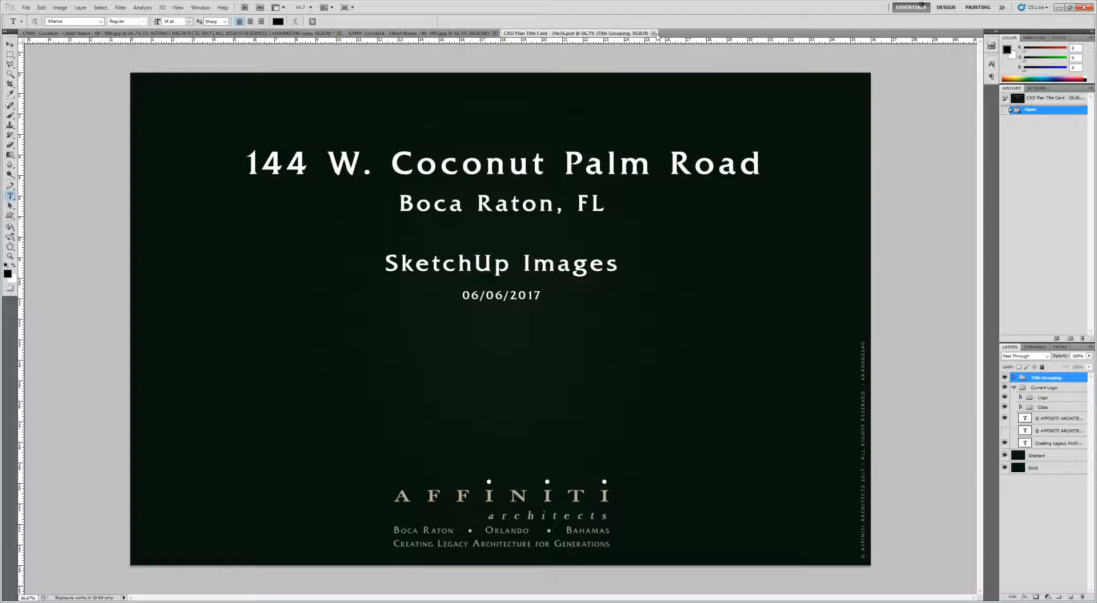
click(653, 33)
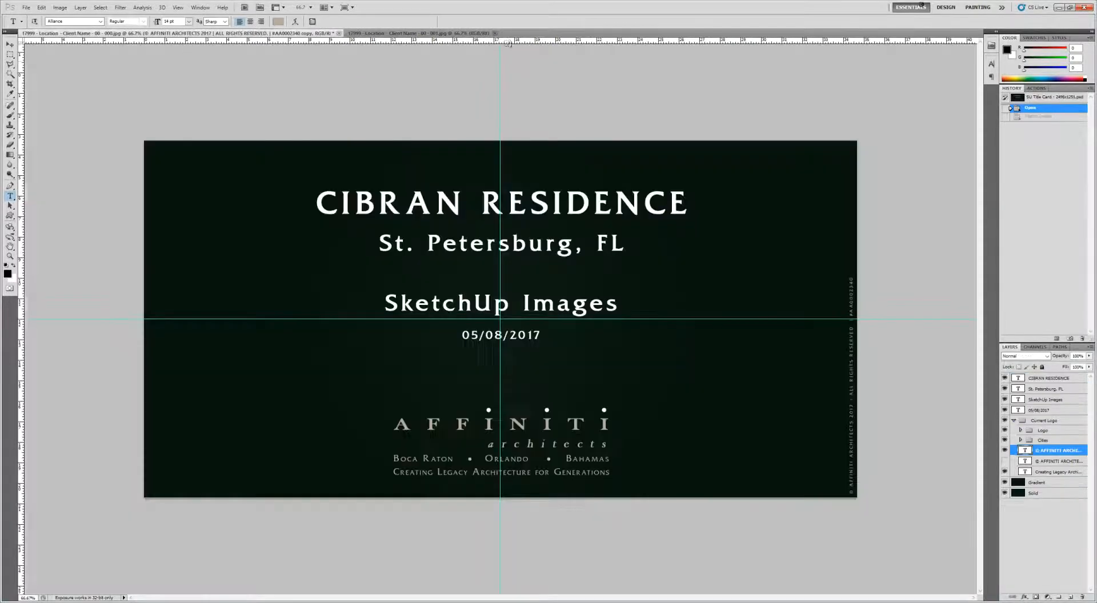
click(495, 34)
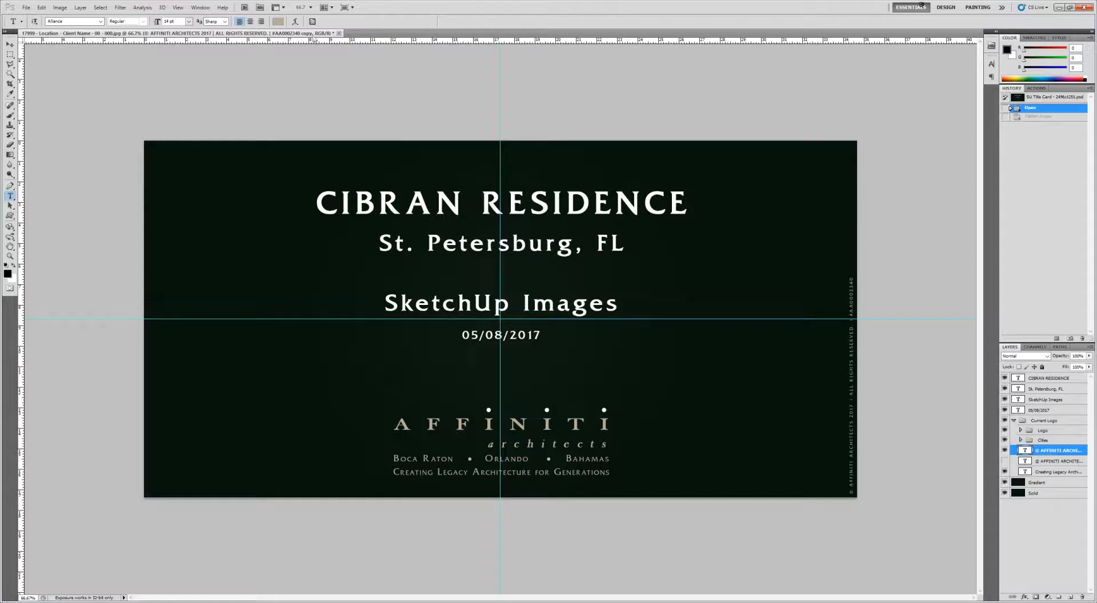
click(1083, 8)
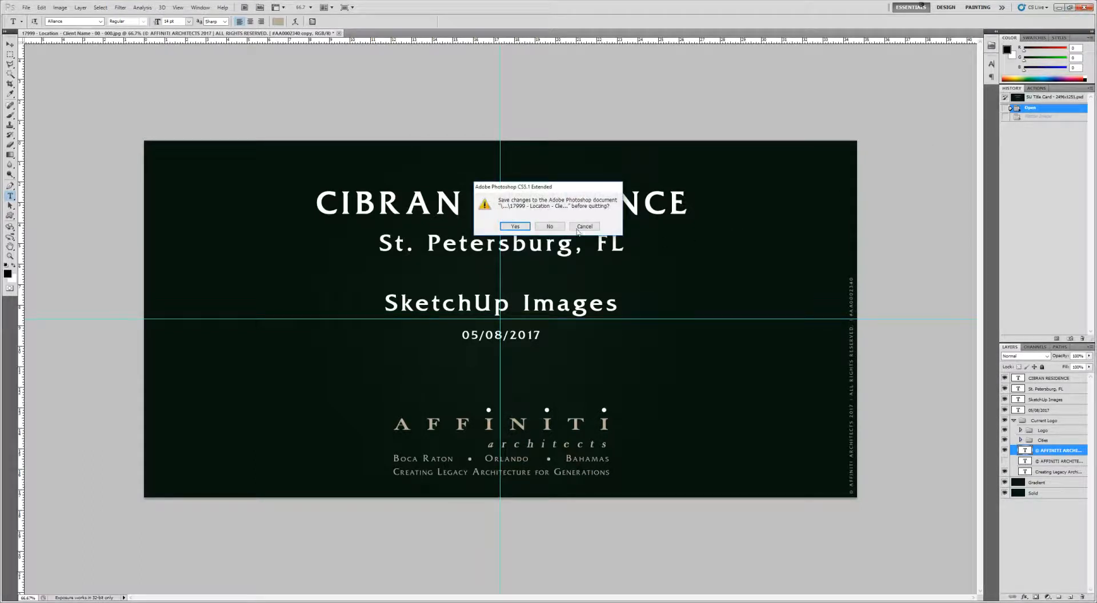
click(559, 227)
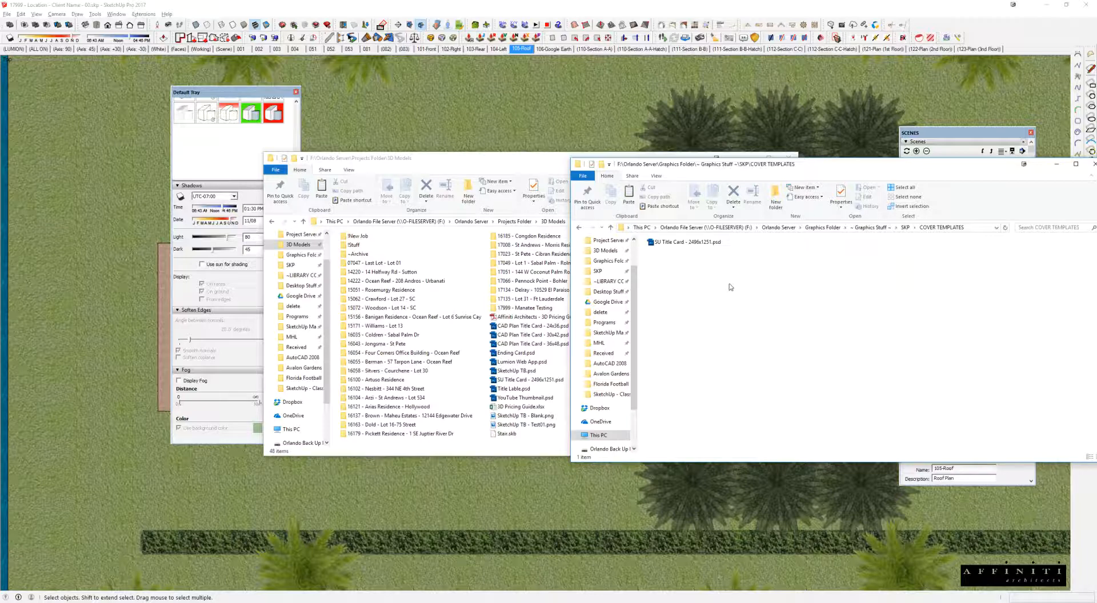
drag(775, 165, 704, 137)
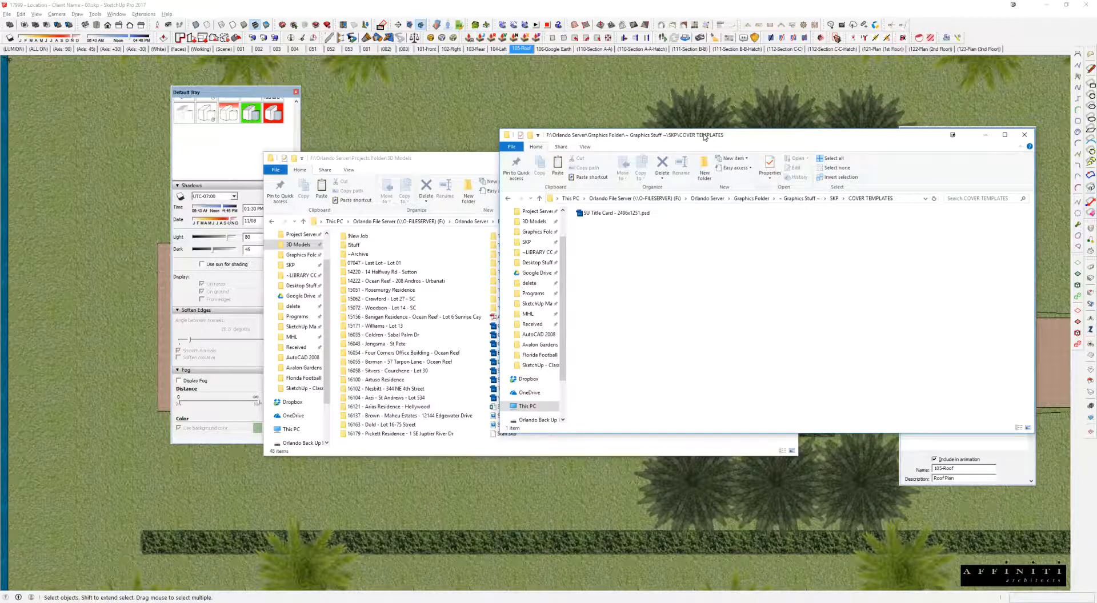